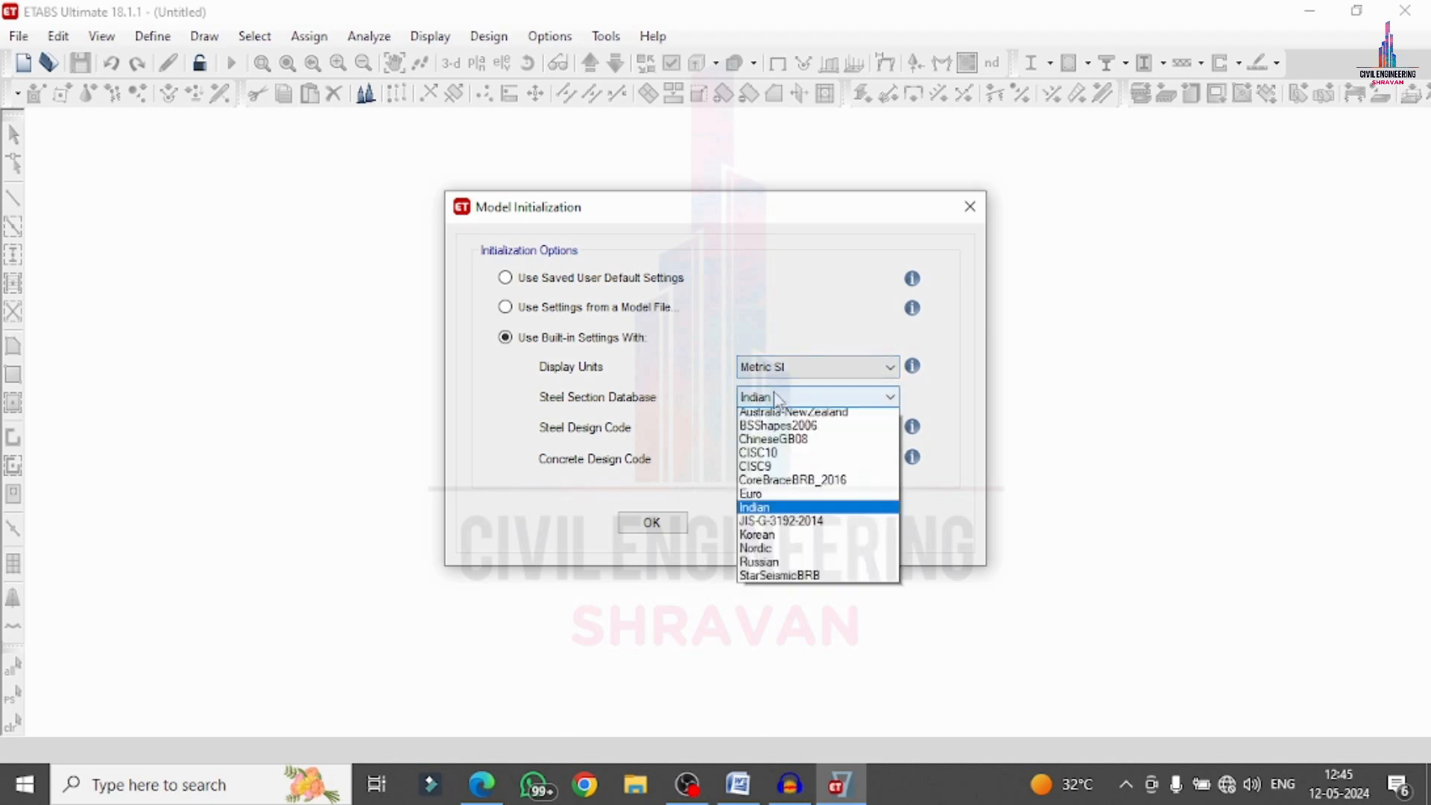
# Initialize the model with Metric SI units, the Indian steel section database, and the IS 800:2007 and IS 456:2000 design codes.
pyautogui.click(777, 398)
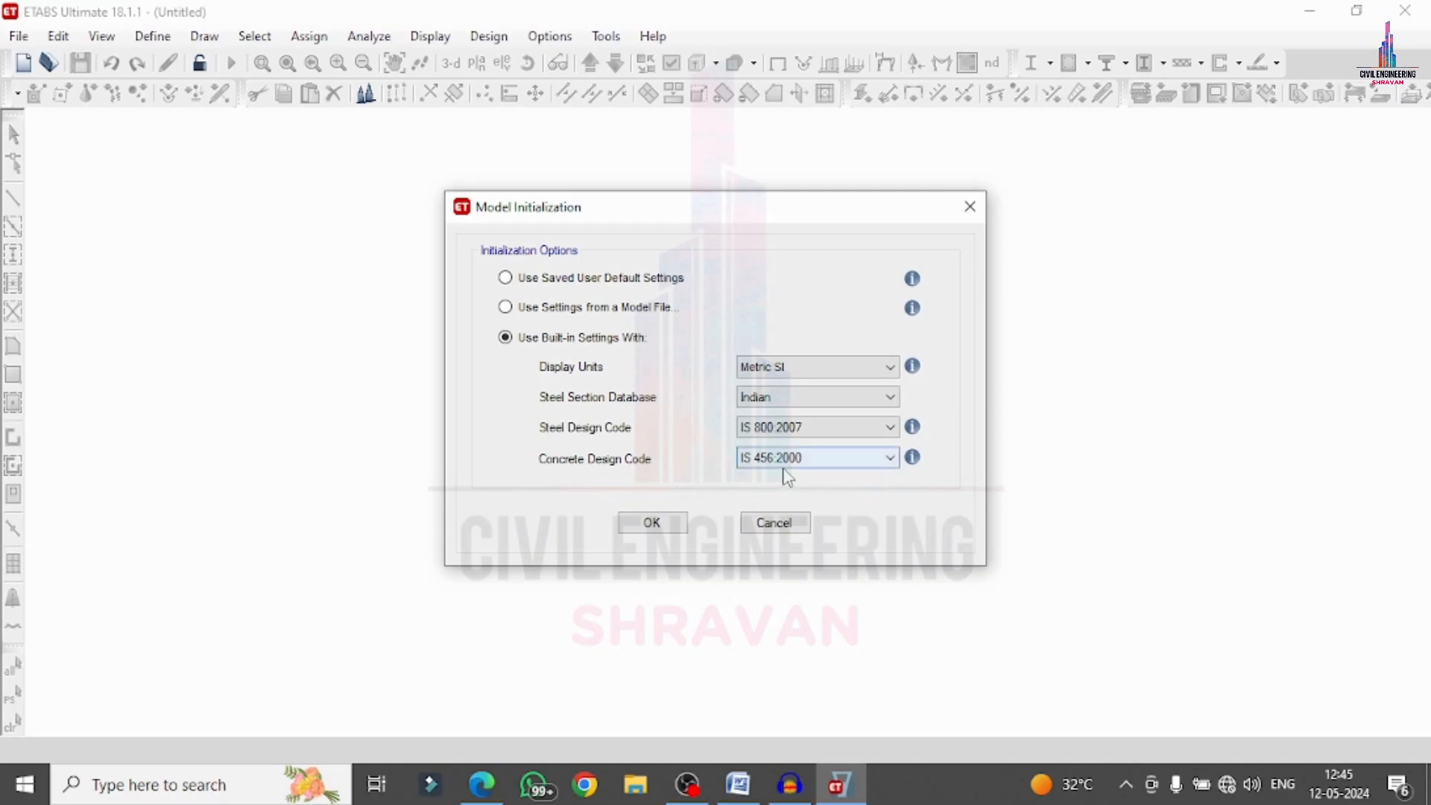
pyautogui.click(653, 523)
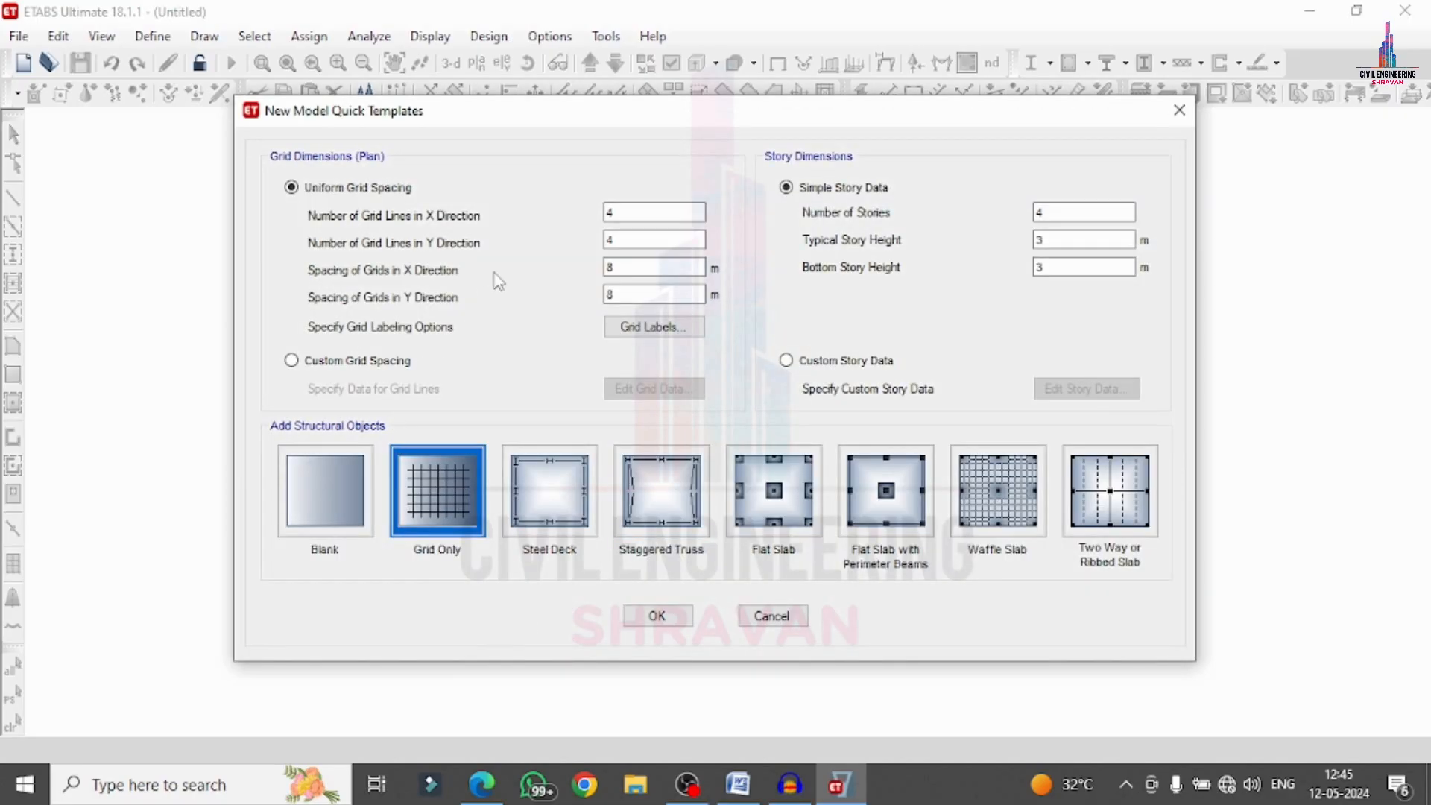
# Set the uniform grid to 6 grid lines in X and 4 in Y, with 4 m spacing in both directions.
pyautogui.click(582, 215)
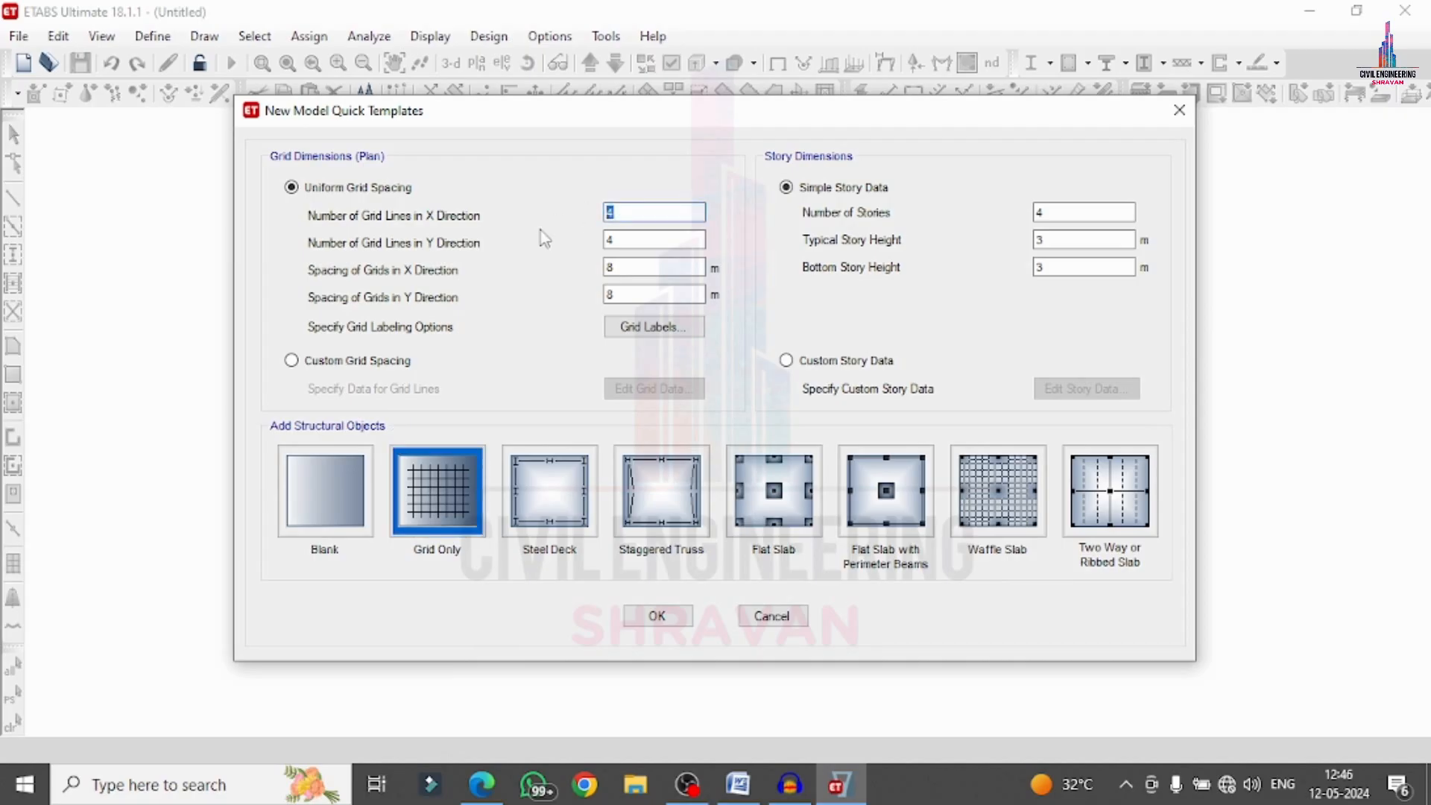
pyautogui.write('6')
pyautogui.press('Tab')
pyautogui.press('Tab')
pyautogui.write('4')
# Switch to custom grid spacing and show the grid system data as spacing instead of ordinates.
pyautogui.click(376, 362)
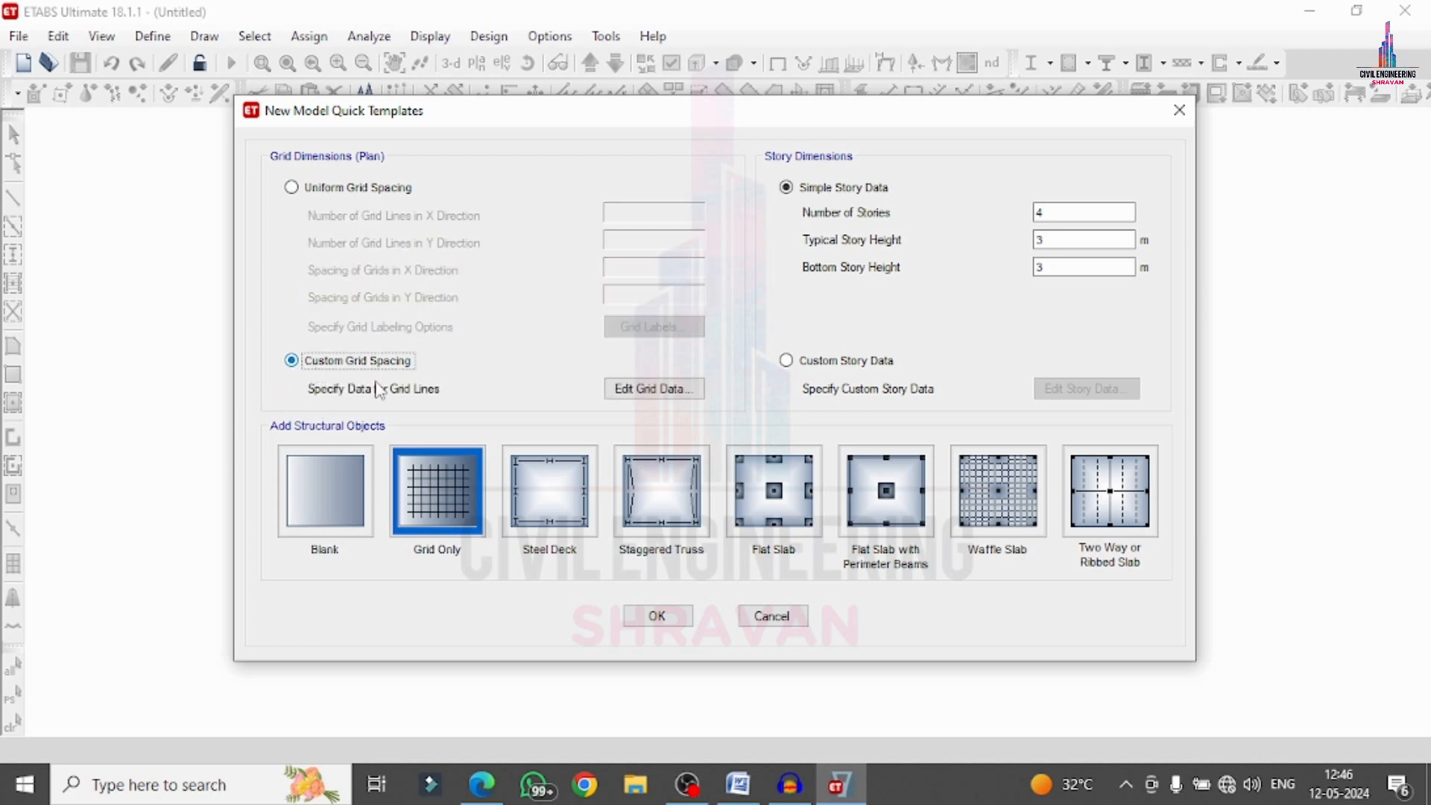
pyautogui.click(657, 389)
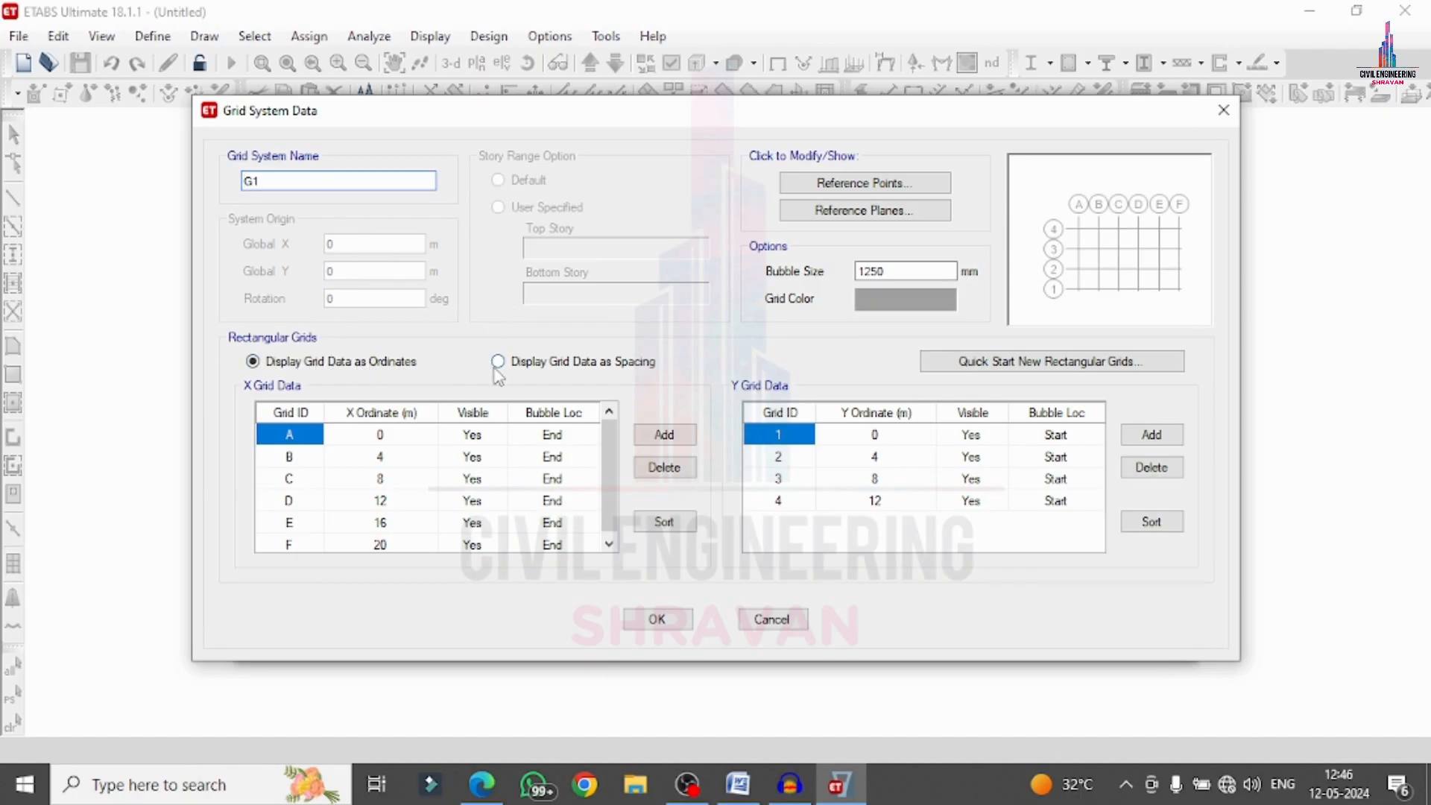
pyautogui.click(557, 363)
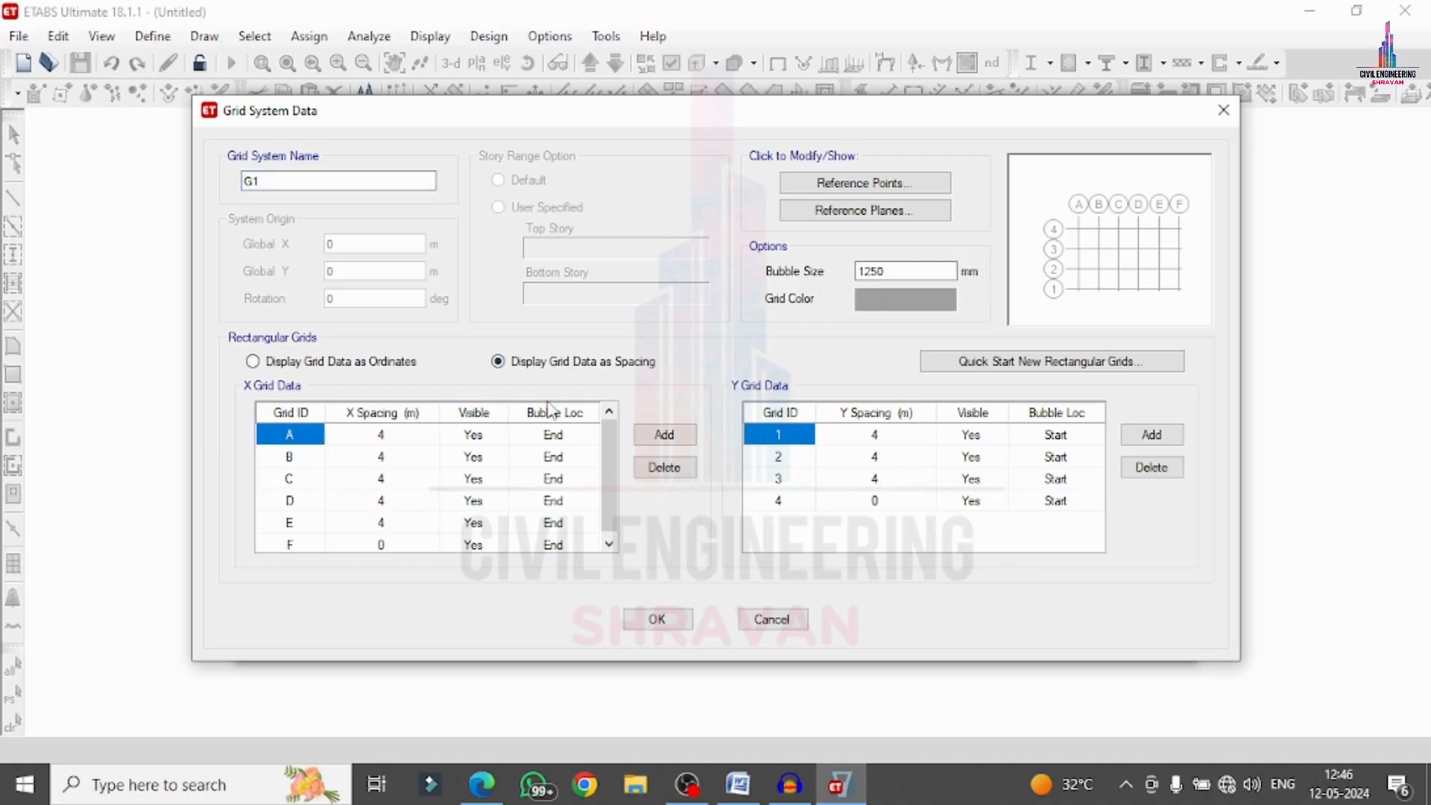
# Following the floor plan in g+15.pdf, set the X spacing of grid B to 3 m and grid C to 2.5 m.
pyautogui.click(438, 443)
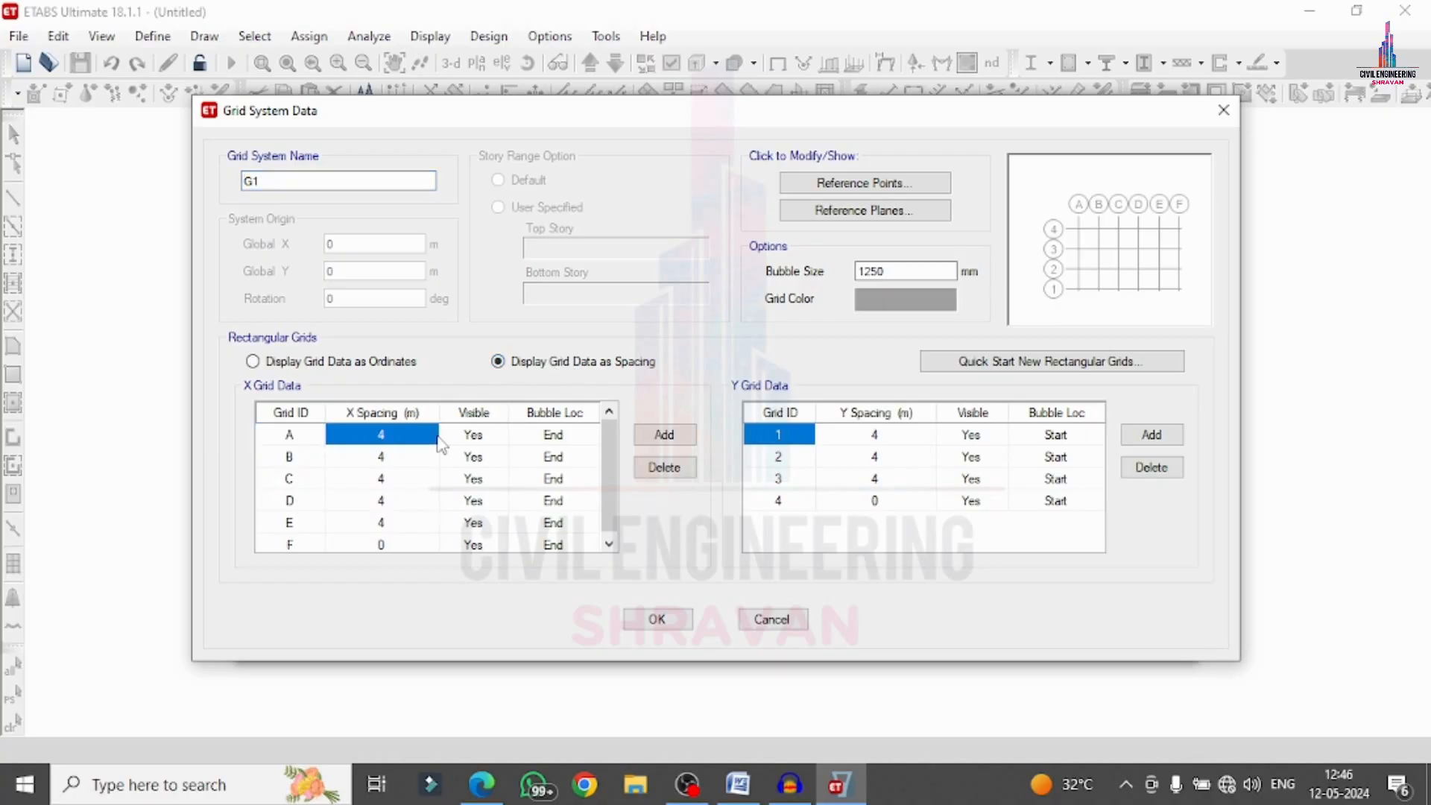
pyautogui.click(482, 784)
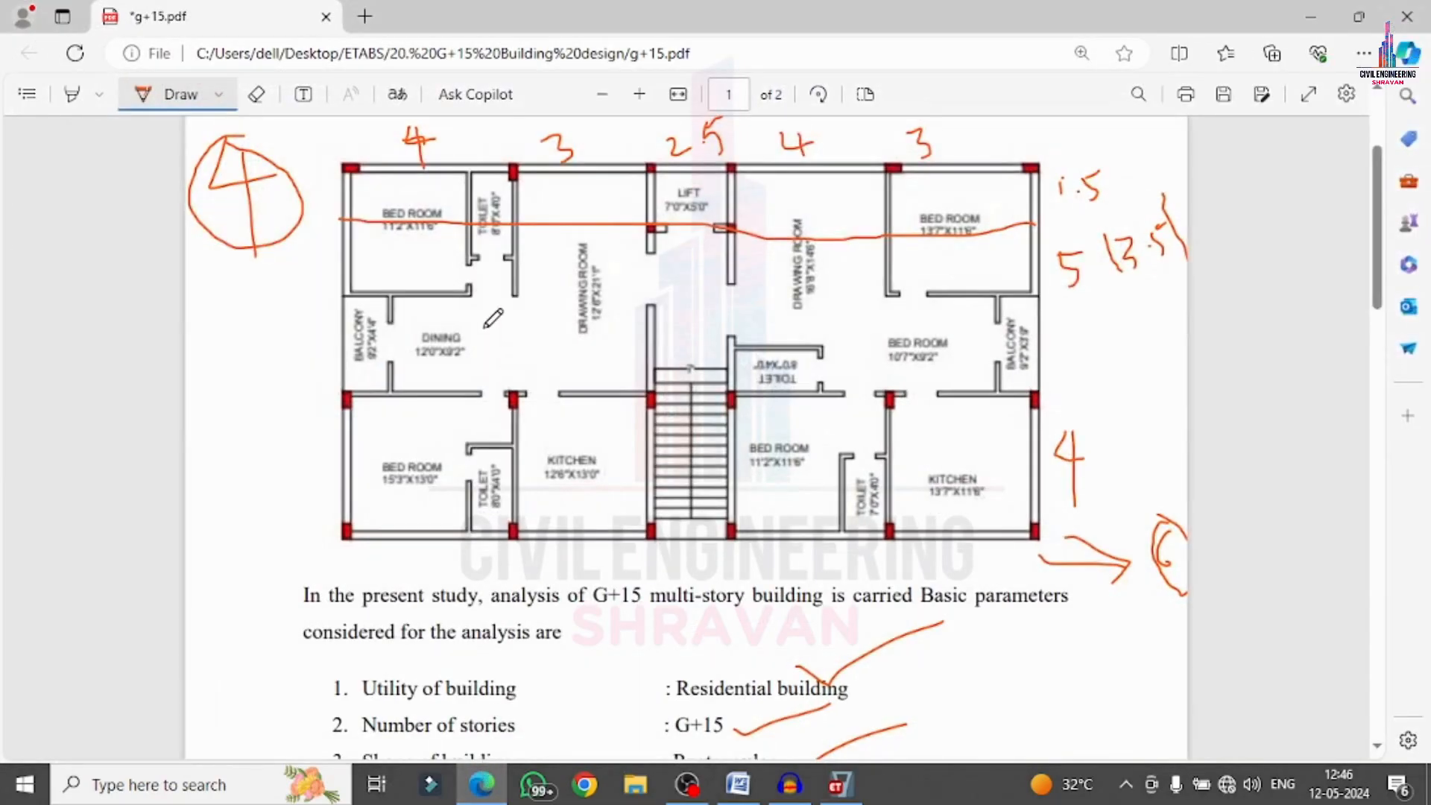
pyautogui.scroll(2, 429, 194)
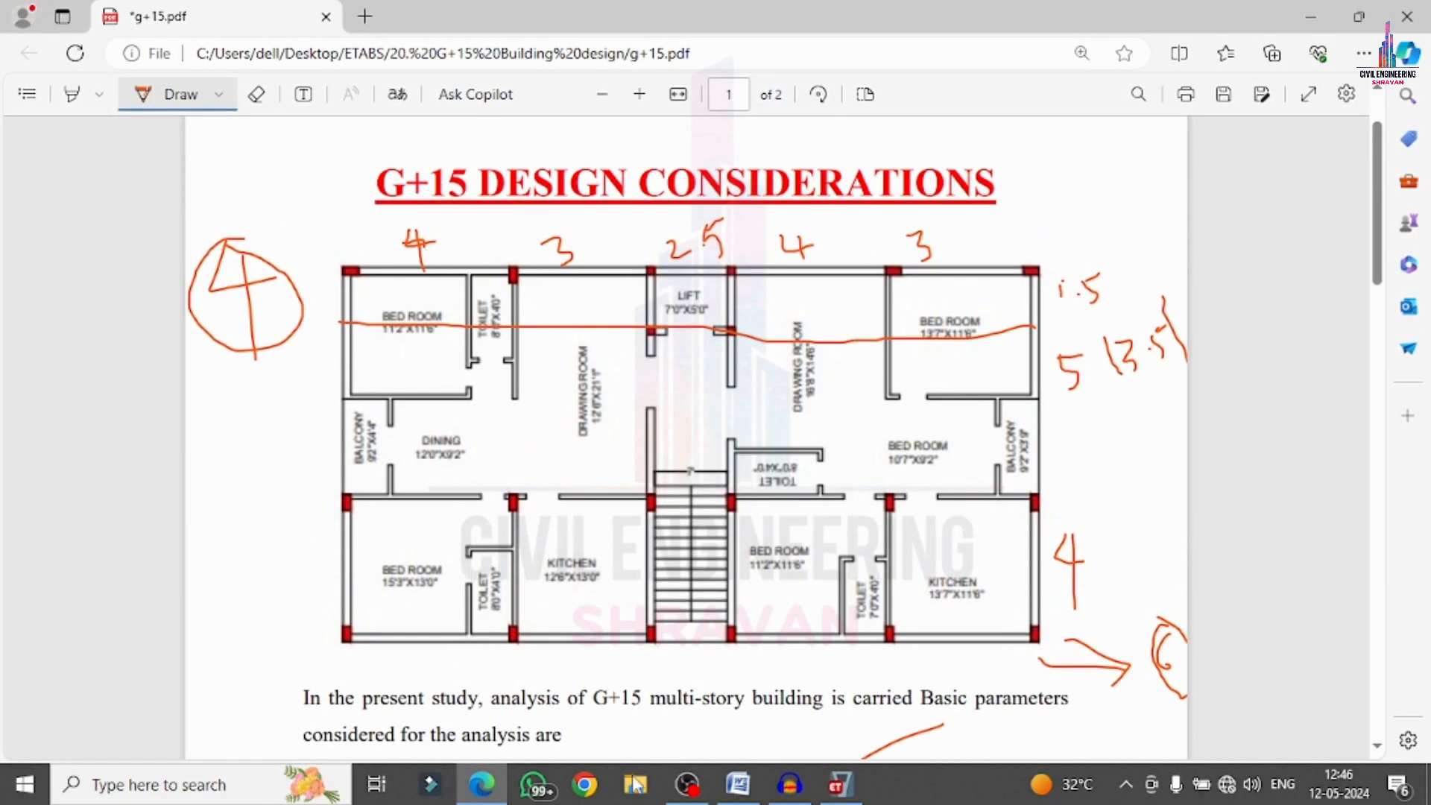
pyautogui.click(835, 785)
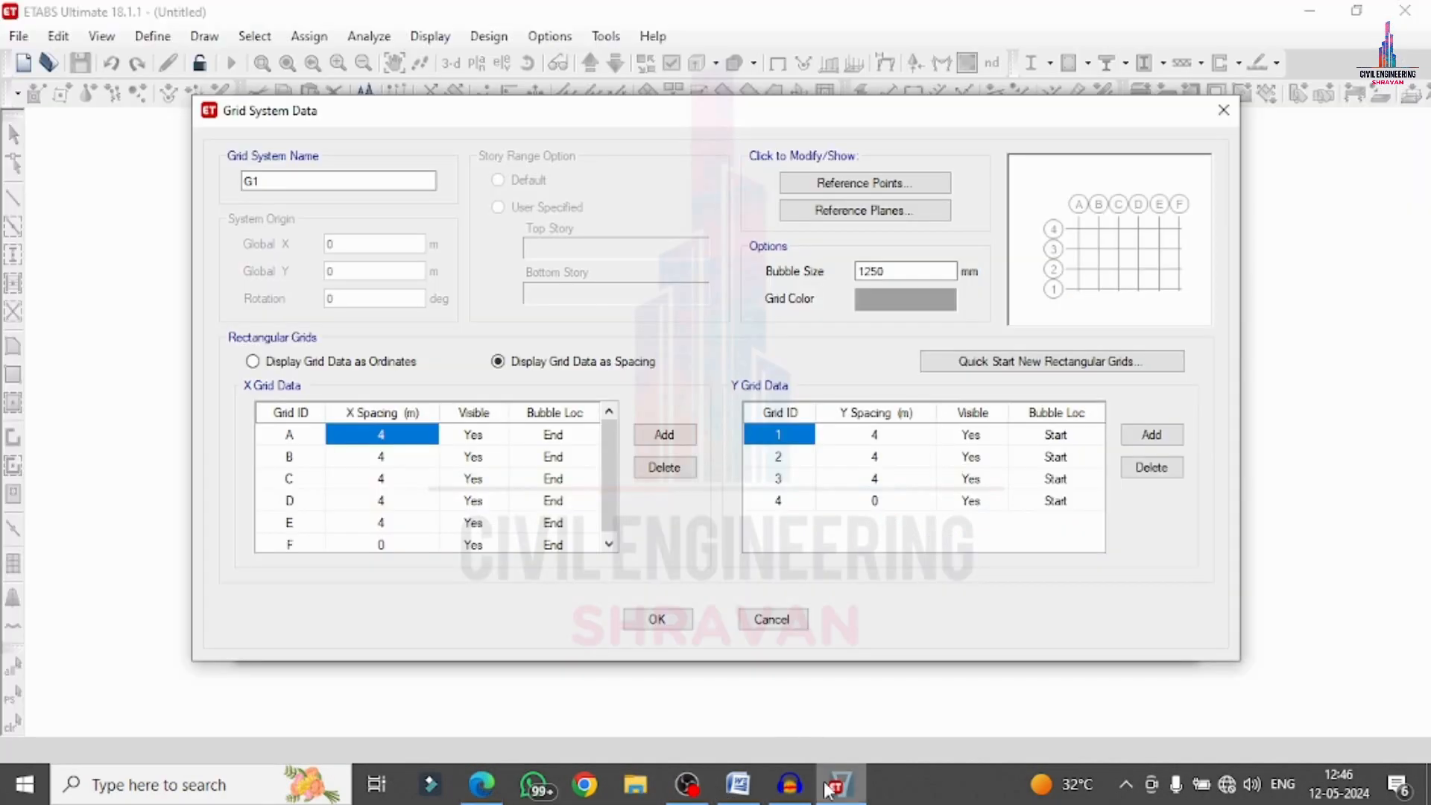
pyautogui.press('Down')
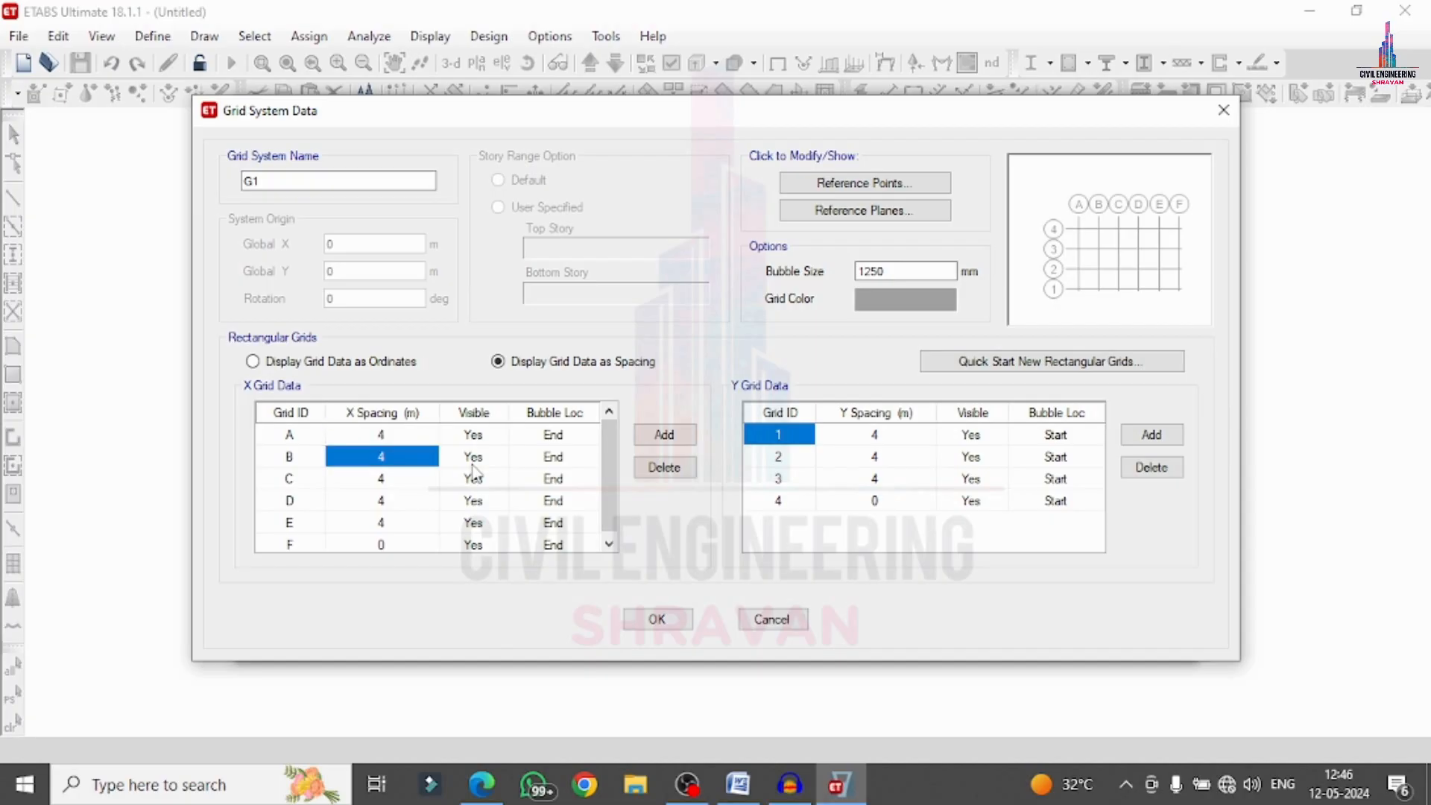
pyautogui.write('3')
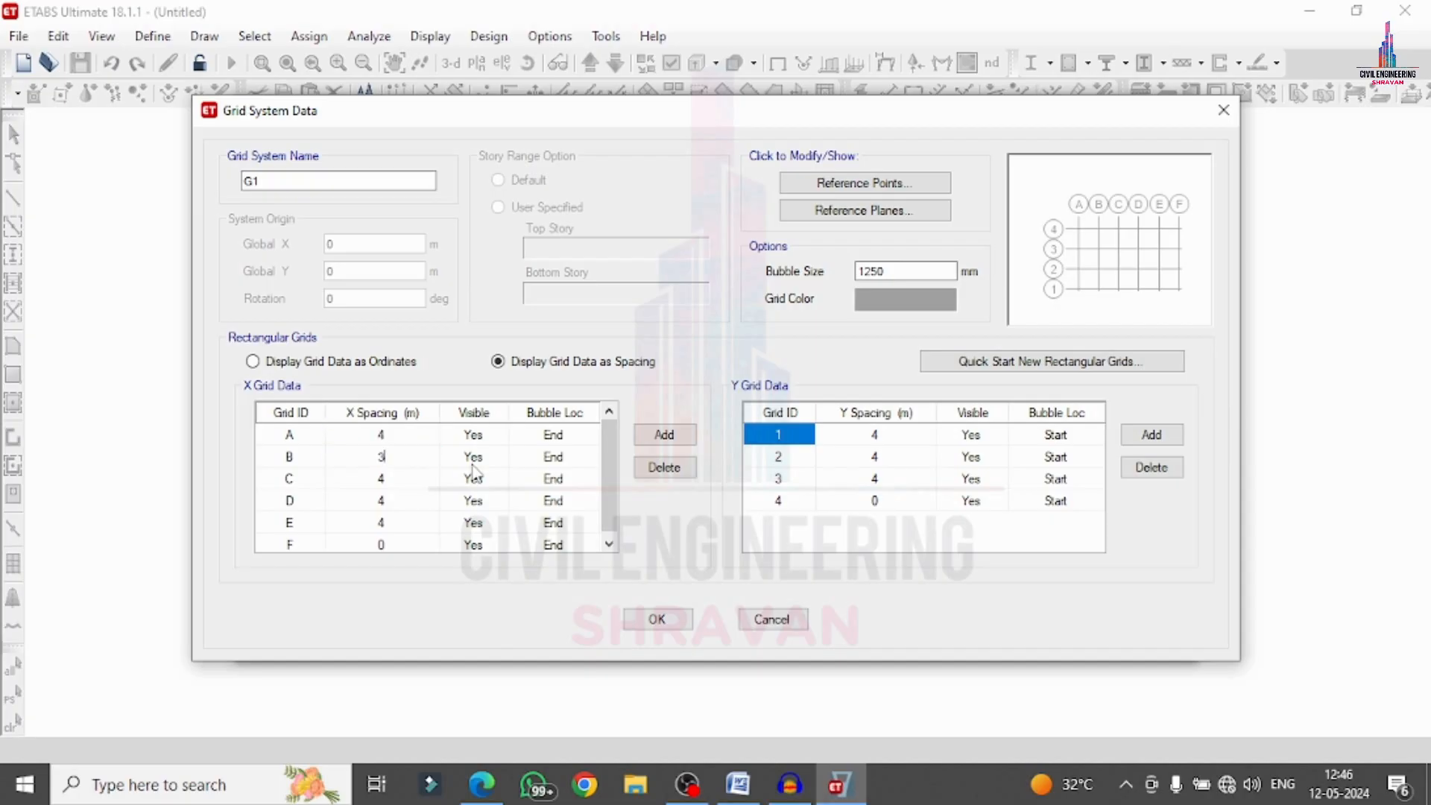
pyautogui.press('Down')
pyautogui.write('2')
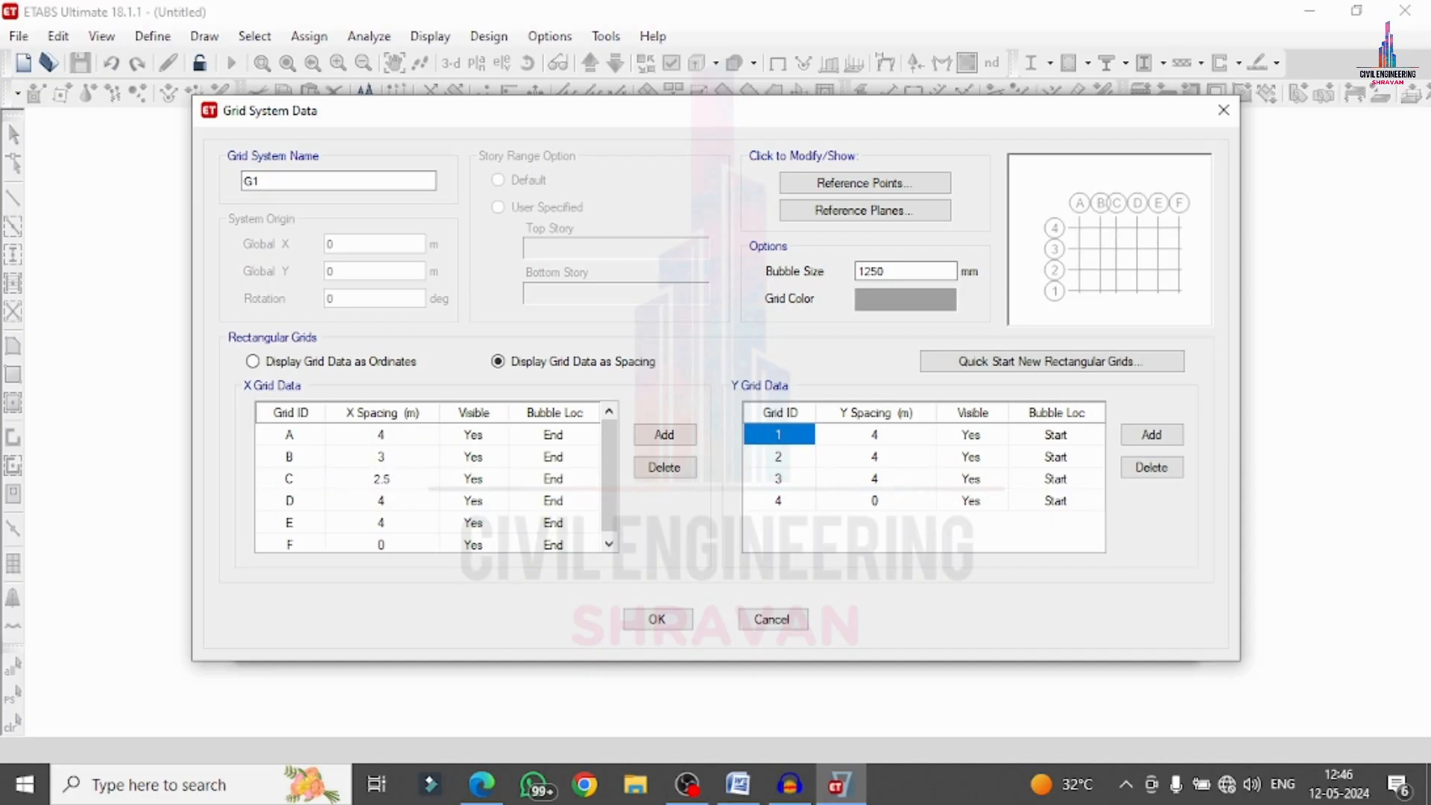
pyautogui.press('Down')
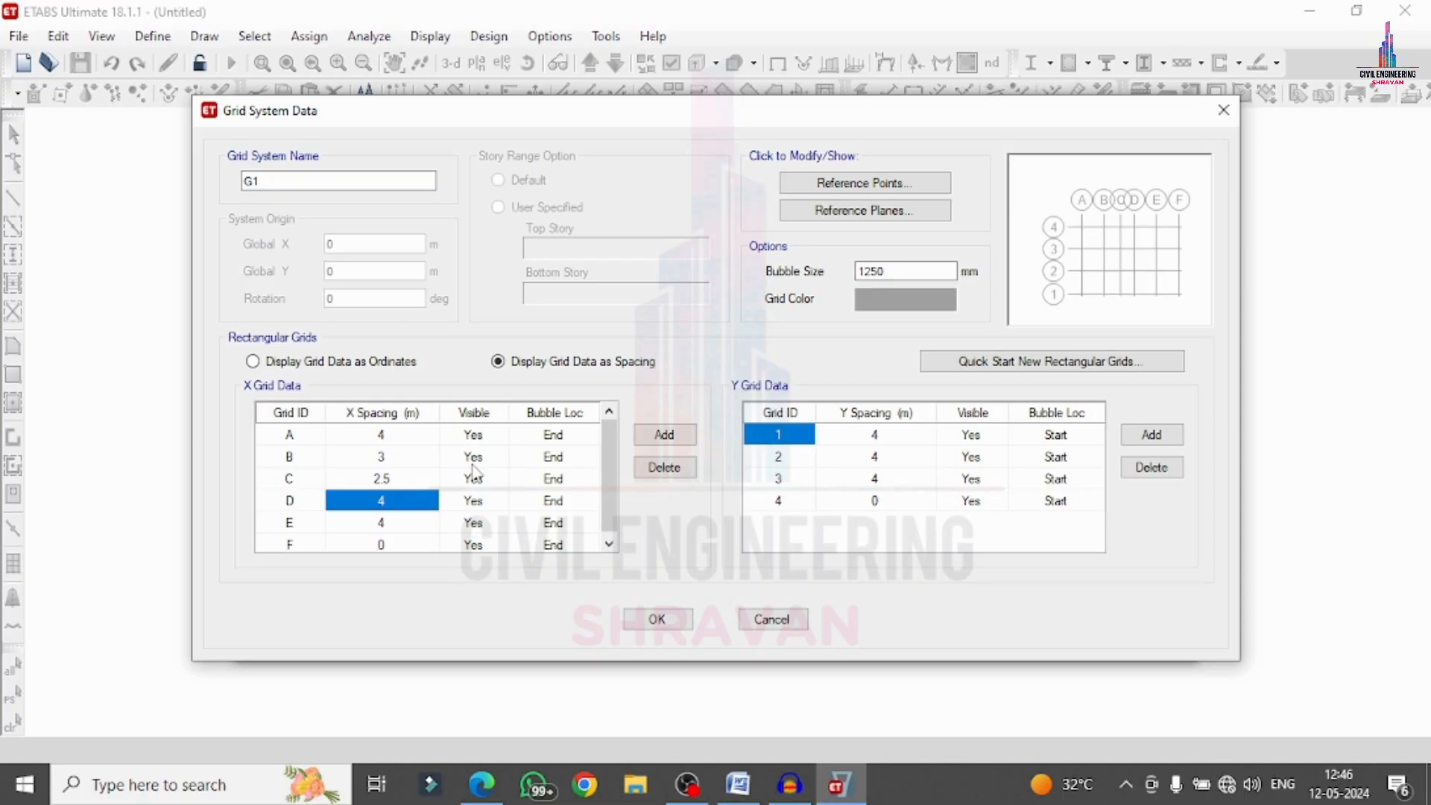
# Recheck the bay widths on the PDF floor plan and set the X spacing of grid E to 3 m.
pyautogui.click(481, 784)
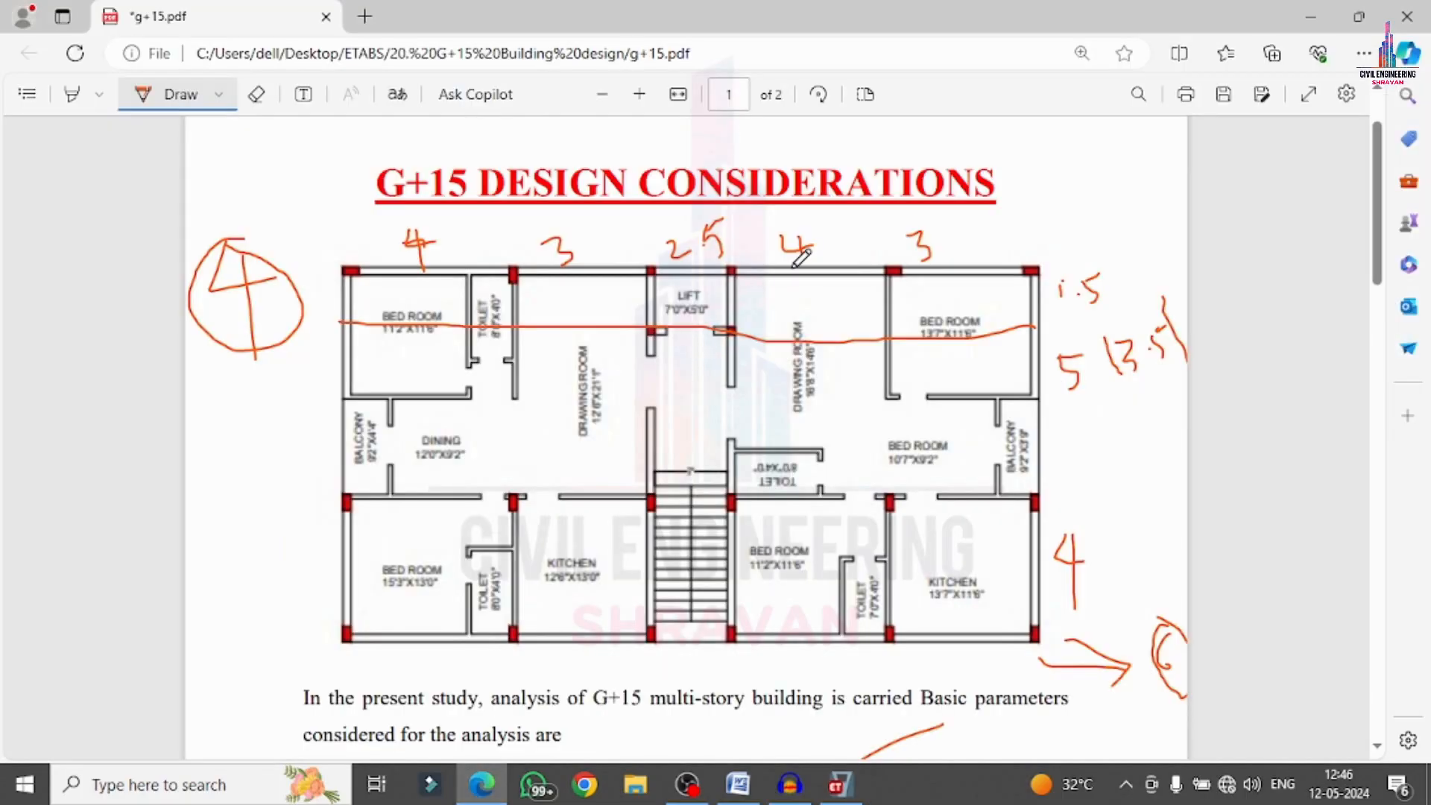
pyautogui.click(482, 784)
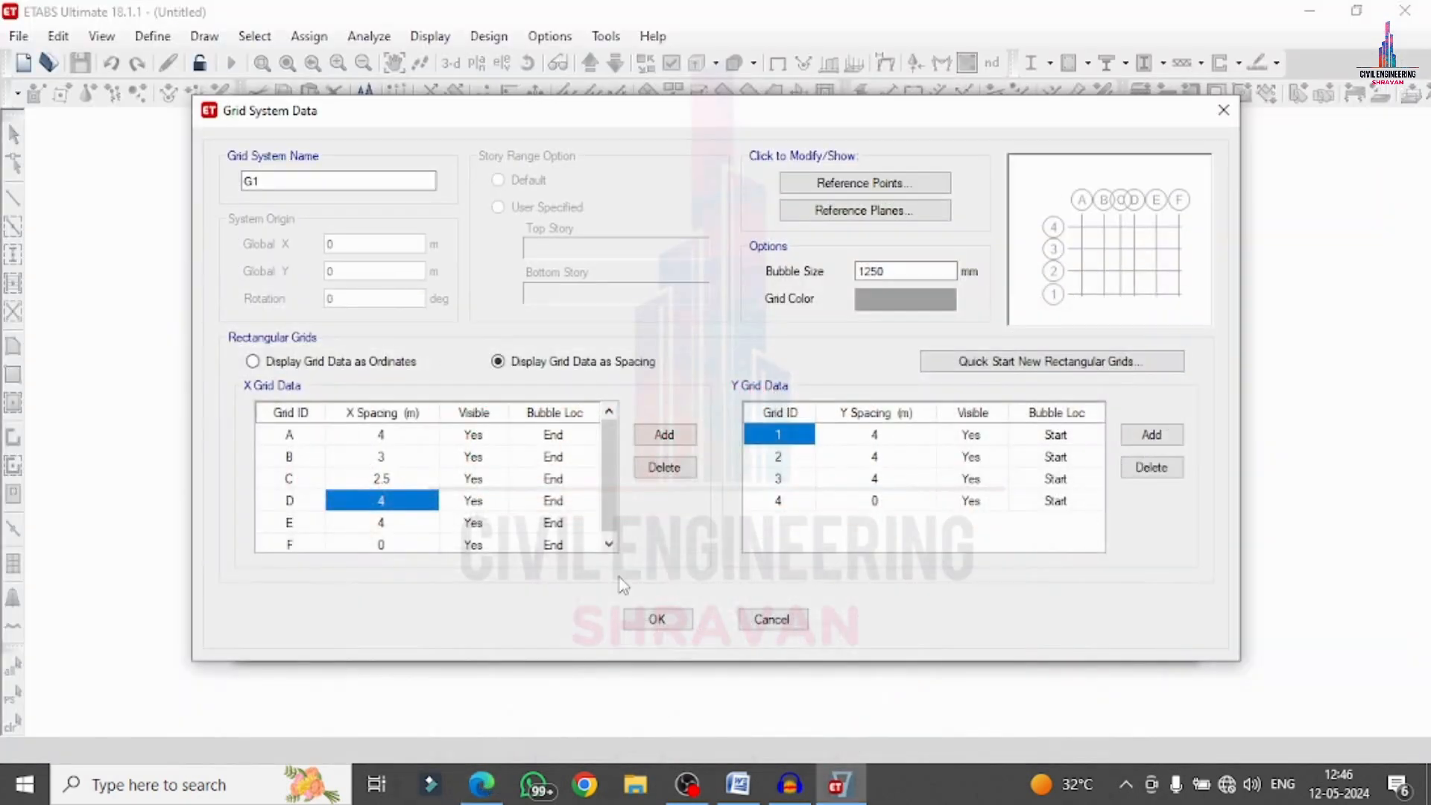
pyautogui.press('Down')
pyautogui.write('3')
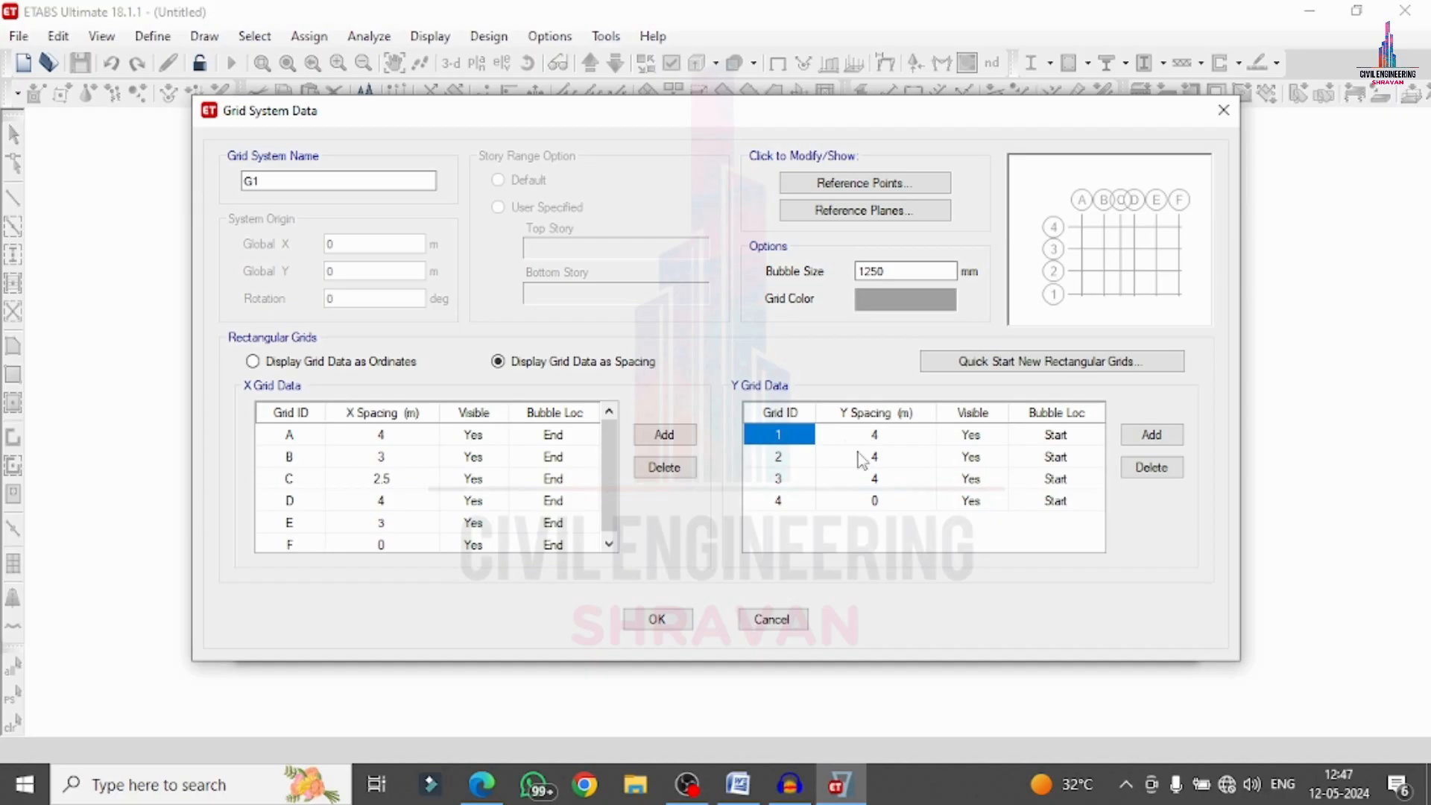
# Set the Y spacing of grid 2 to 3.5 m and grid 3 to 1.5 m, and accept the grid system data.
pyautogui.click(887, 455)
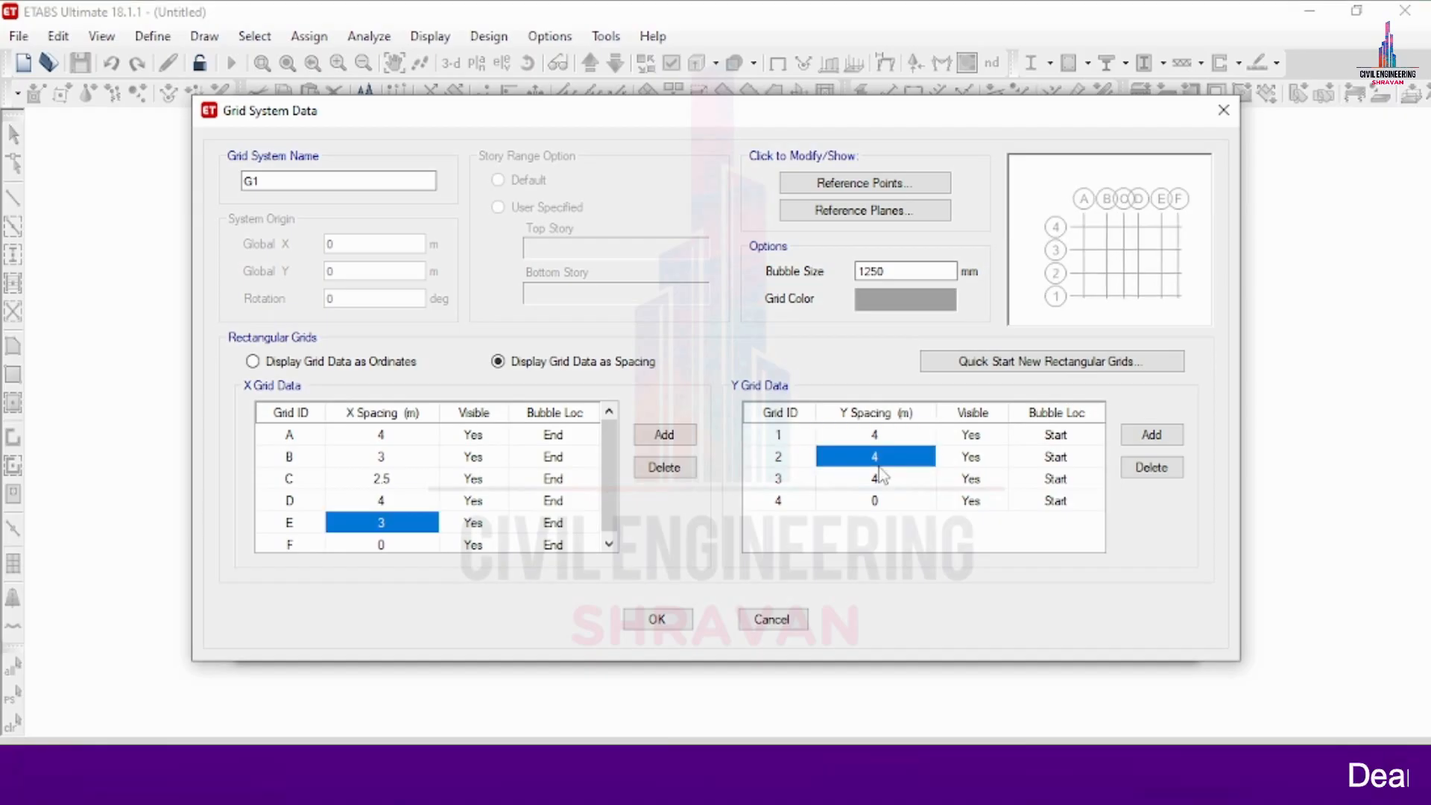
pyautogui.write('3.5')
pyautogui.press('Down')
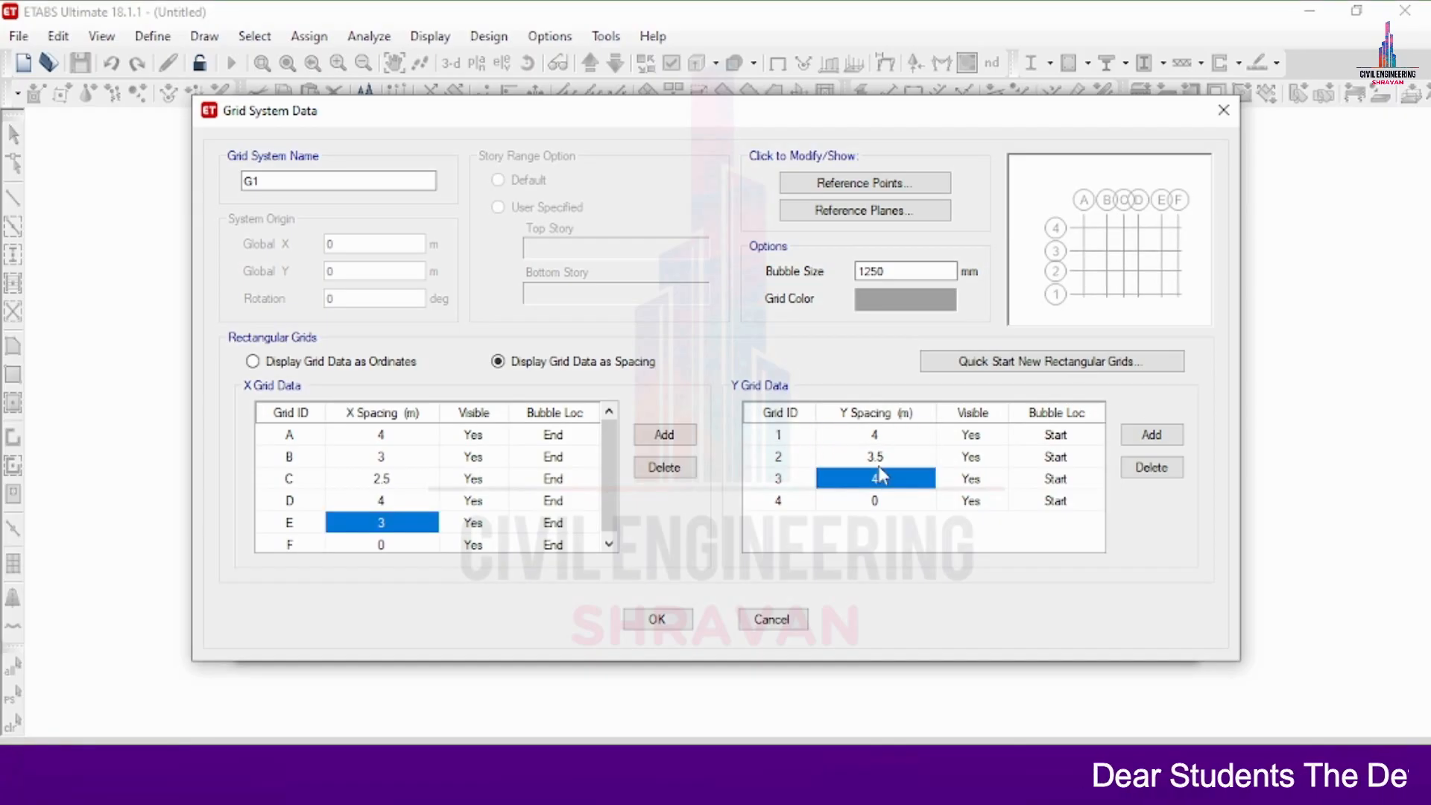
pyautogui.write('1')
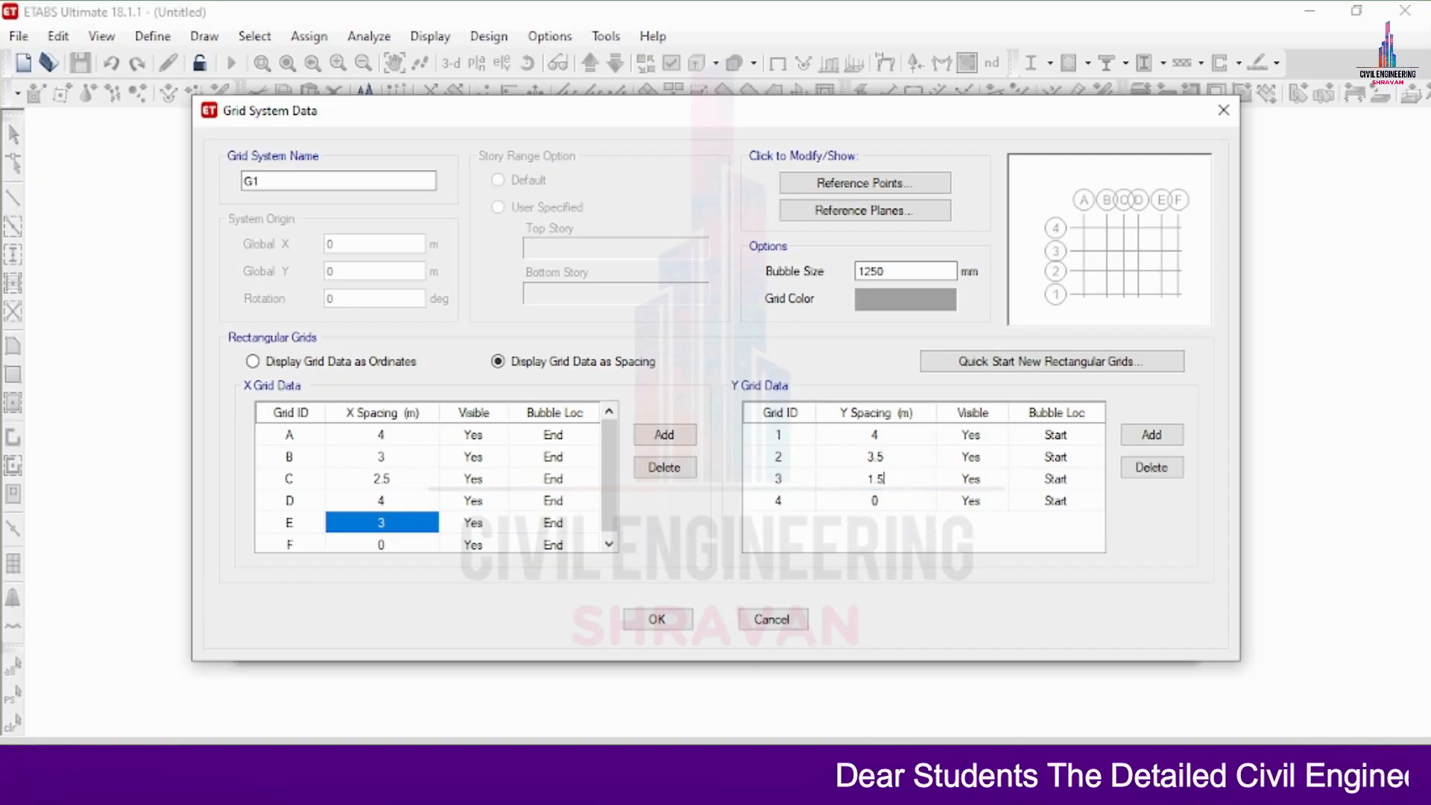
pyautogui.write('.5')
pyautogui.click(663, 622)
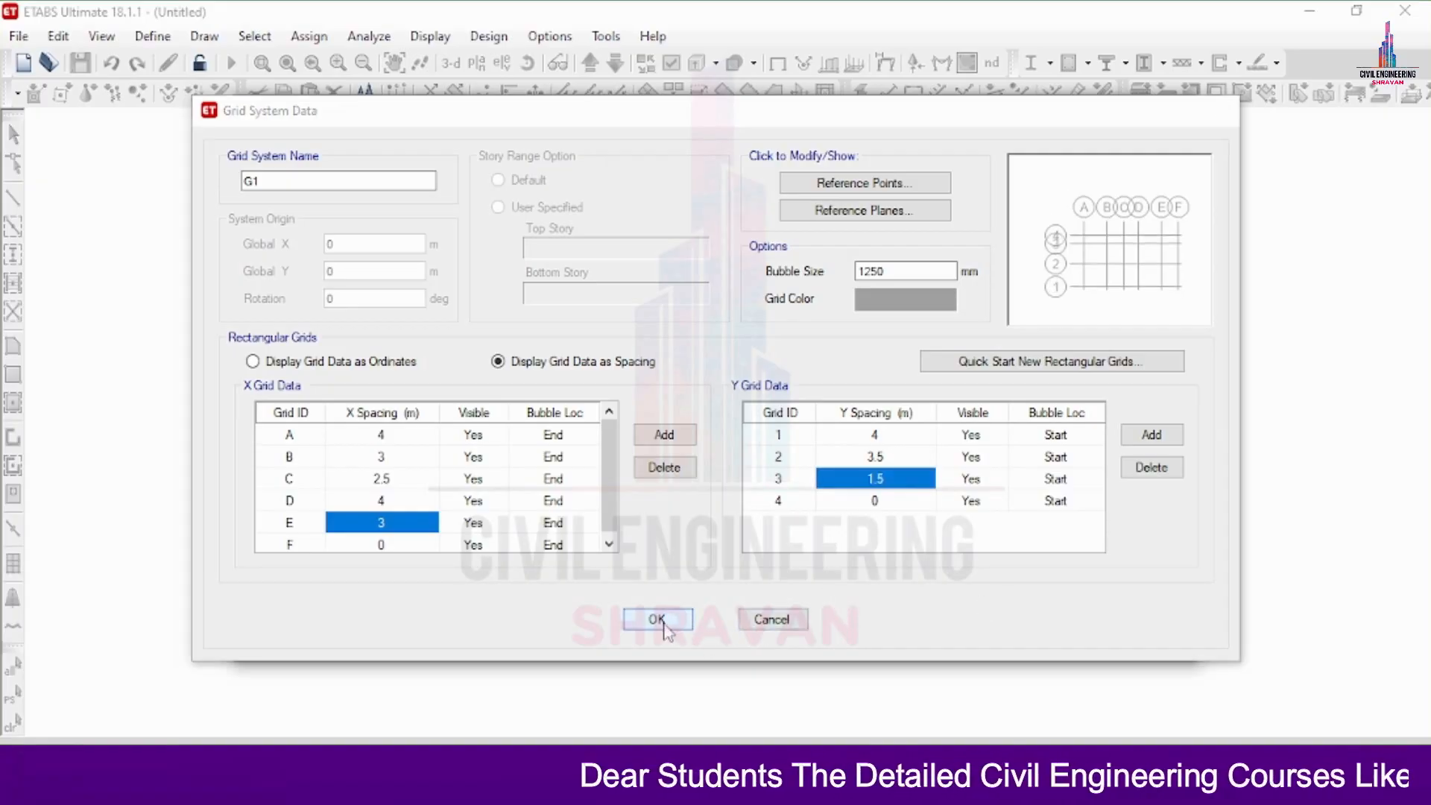
# Set the number of stories to 17 in the simple story data.
pyautogui.click(1060, 213)
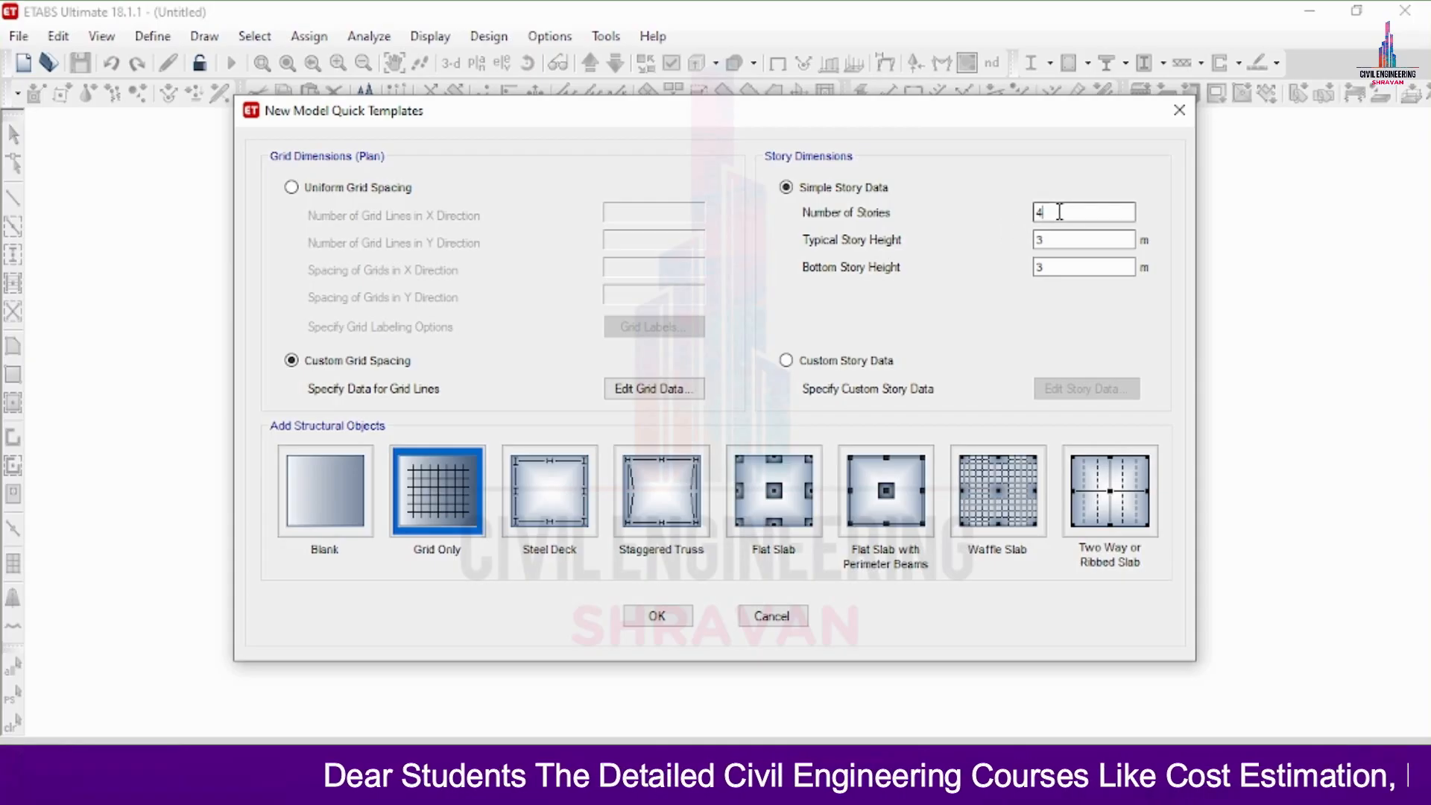
pyautogui.doubleClick(1059, 212)
pyautogui.write('17')
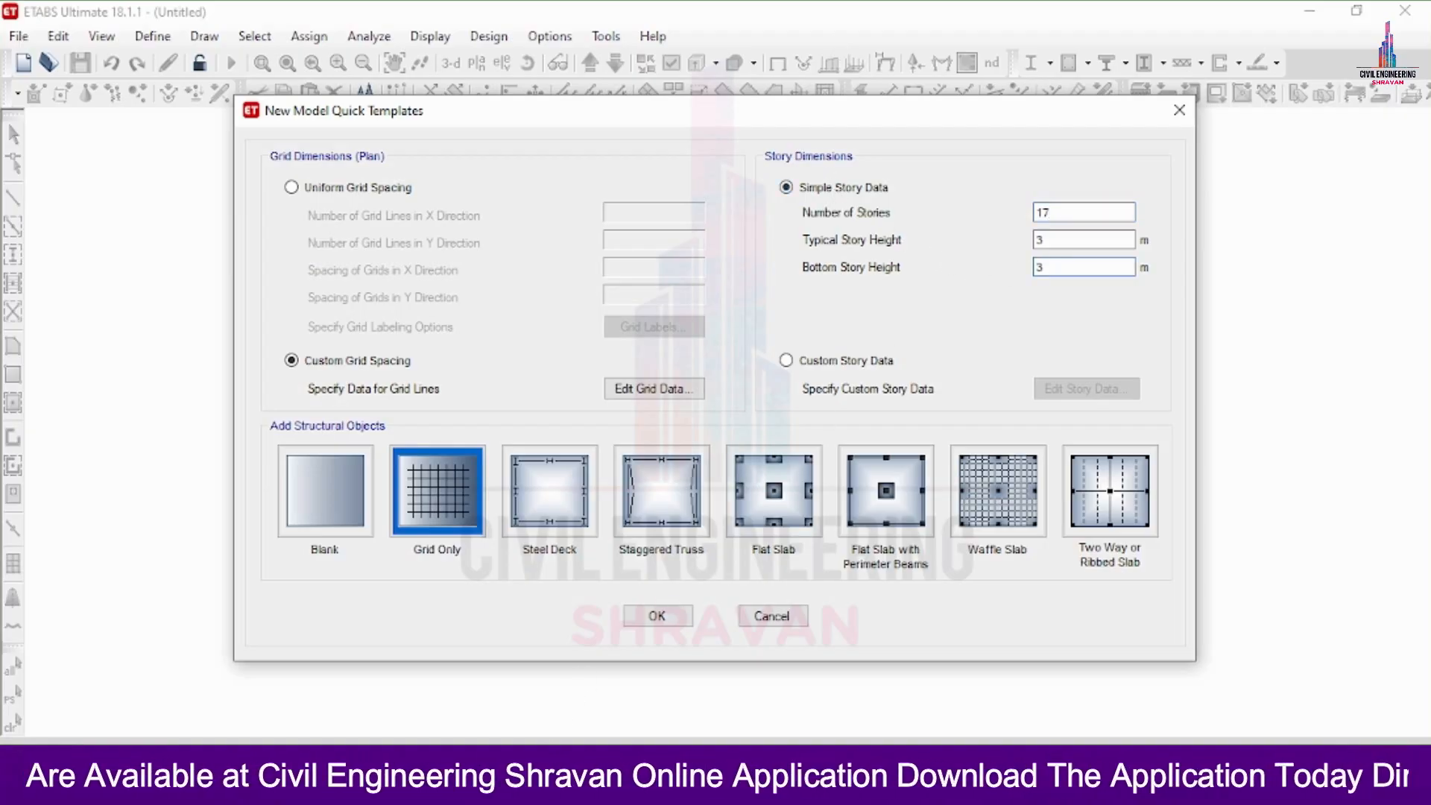
# Check the floor heights in the g+15.pdf design considerations and create the model with the Grid Only template.
pyautogui.hotkey('alt', 'Tab')
pyautogui.hotkey('alt', 'Tab')
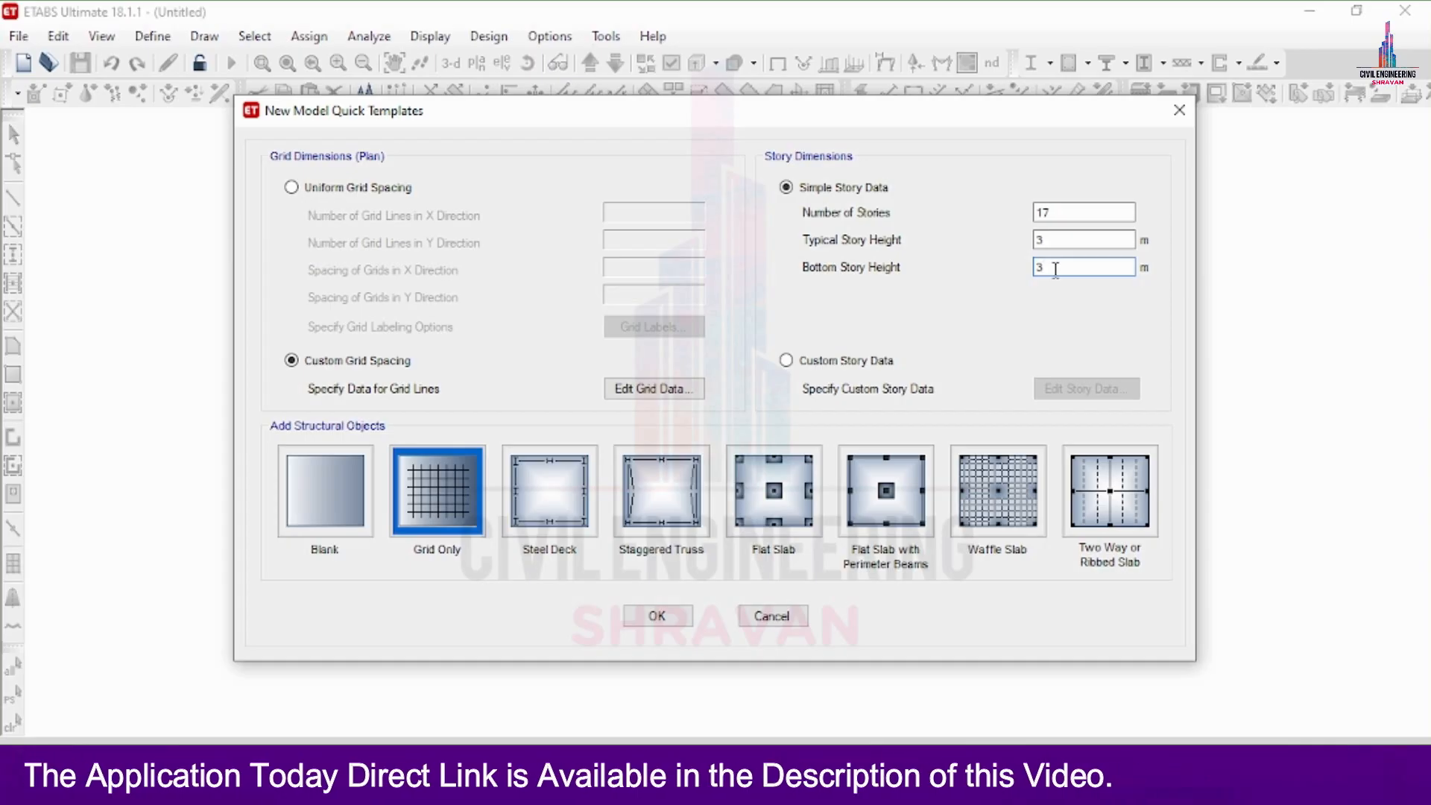
pyautogui.hotkey('alt', 'Tab')
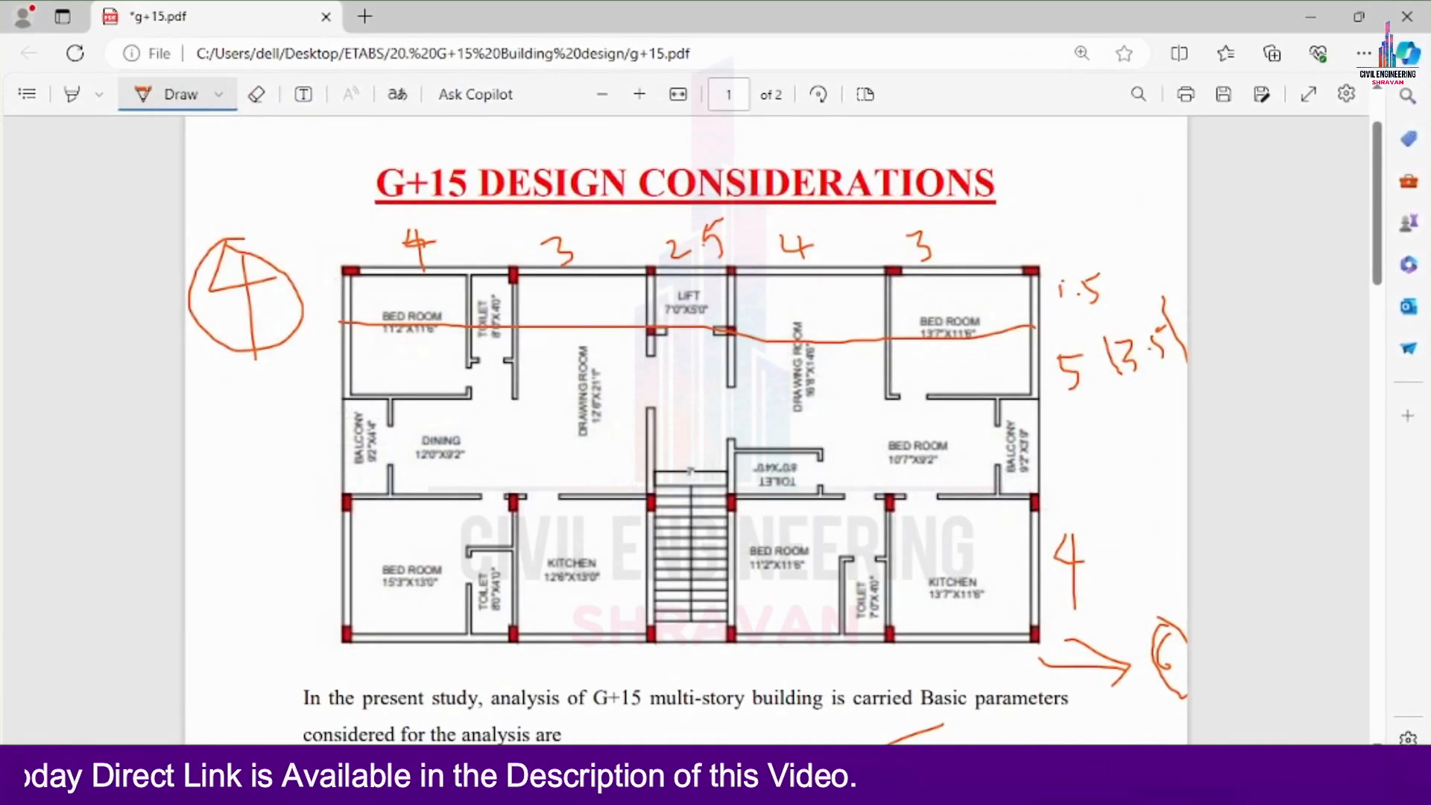
pyautogui.scroll(-8, 649, 517)
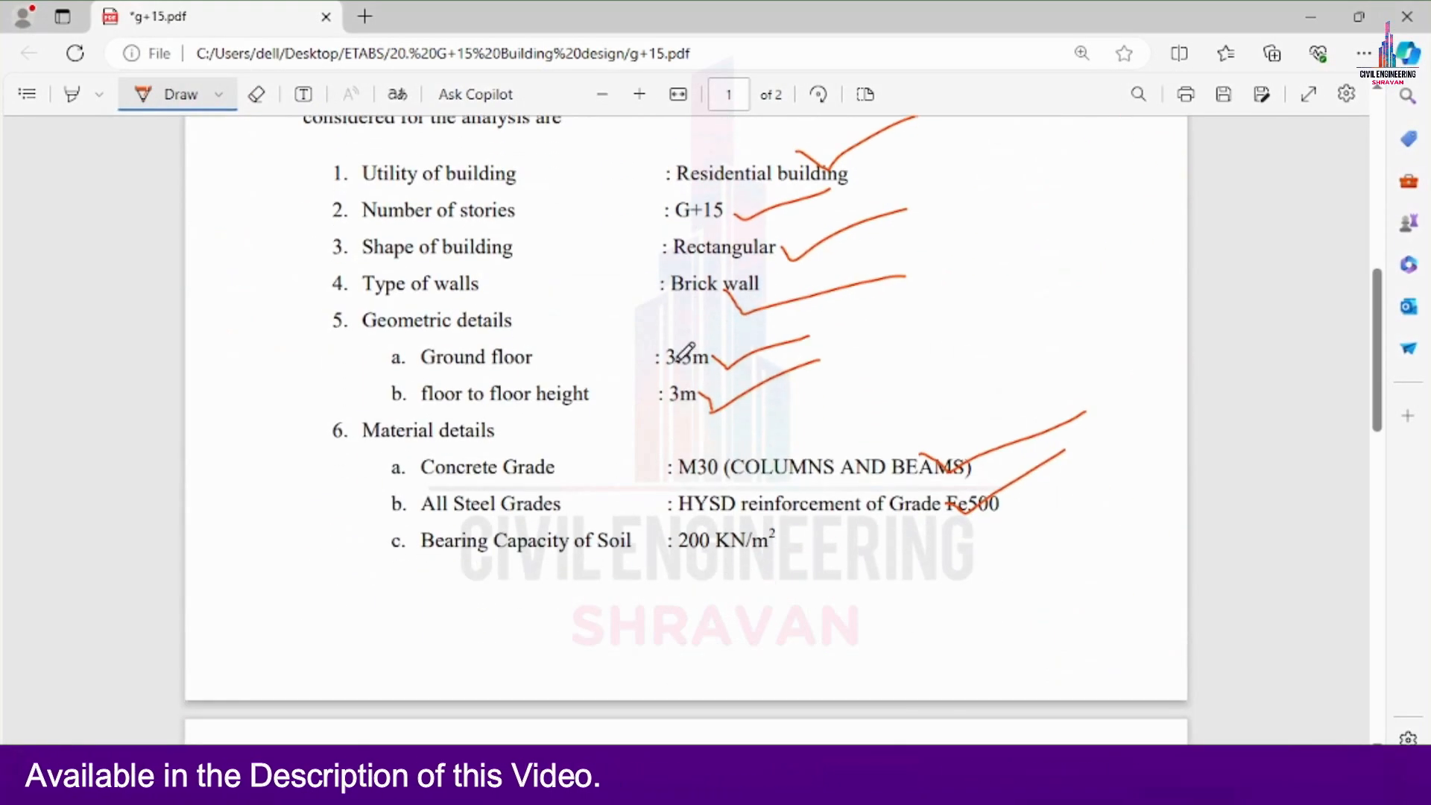
pyautogui.hotkey('alt', 'Tab')
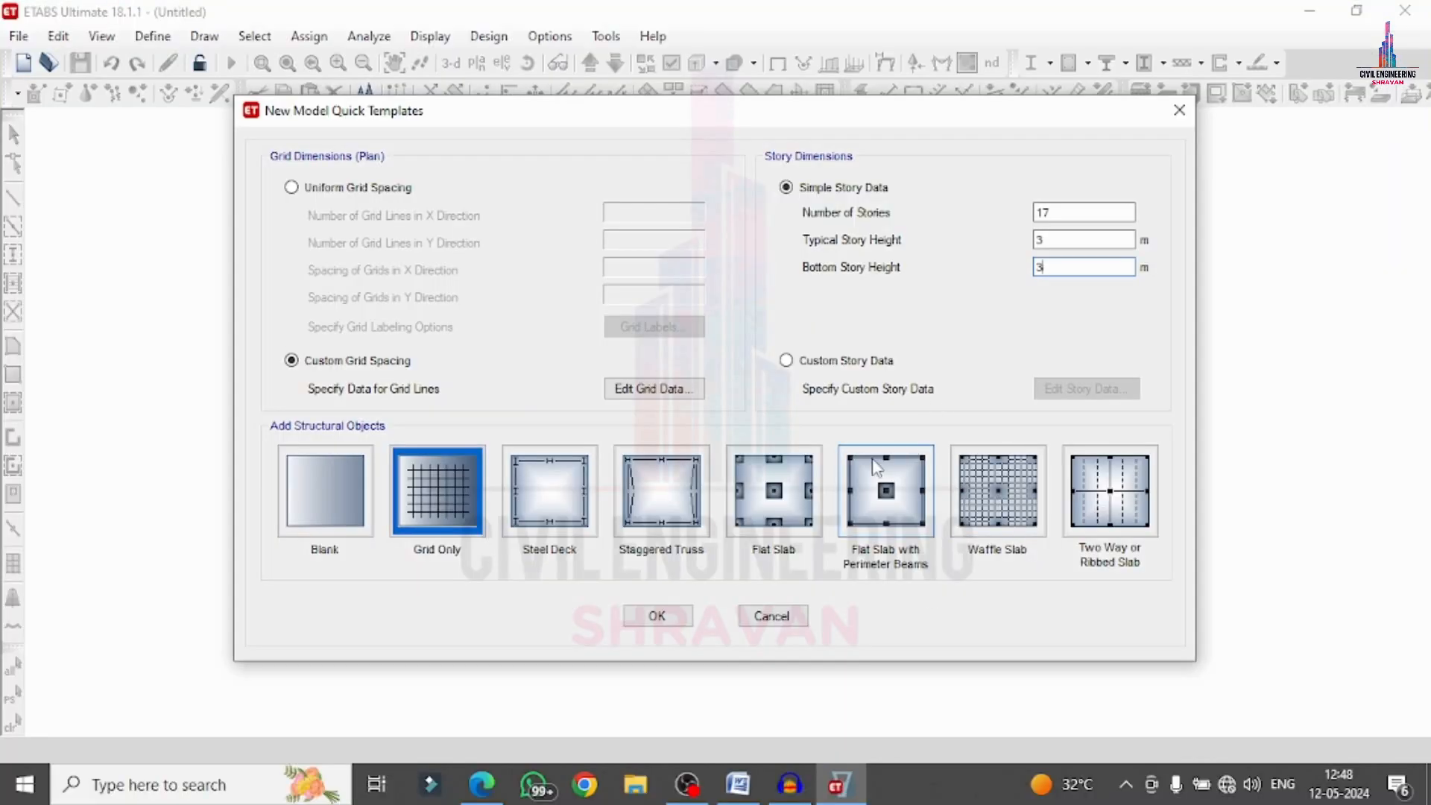
pyautogui.click(481, 524)
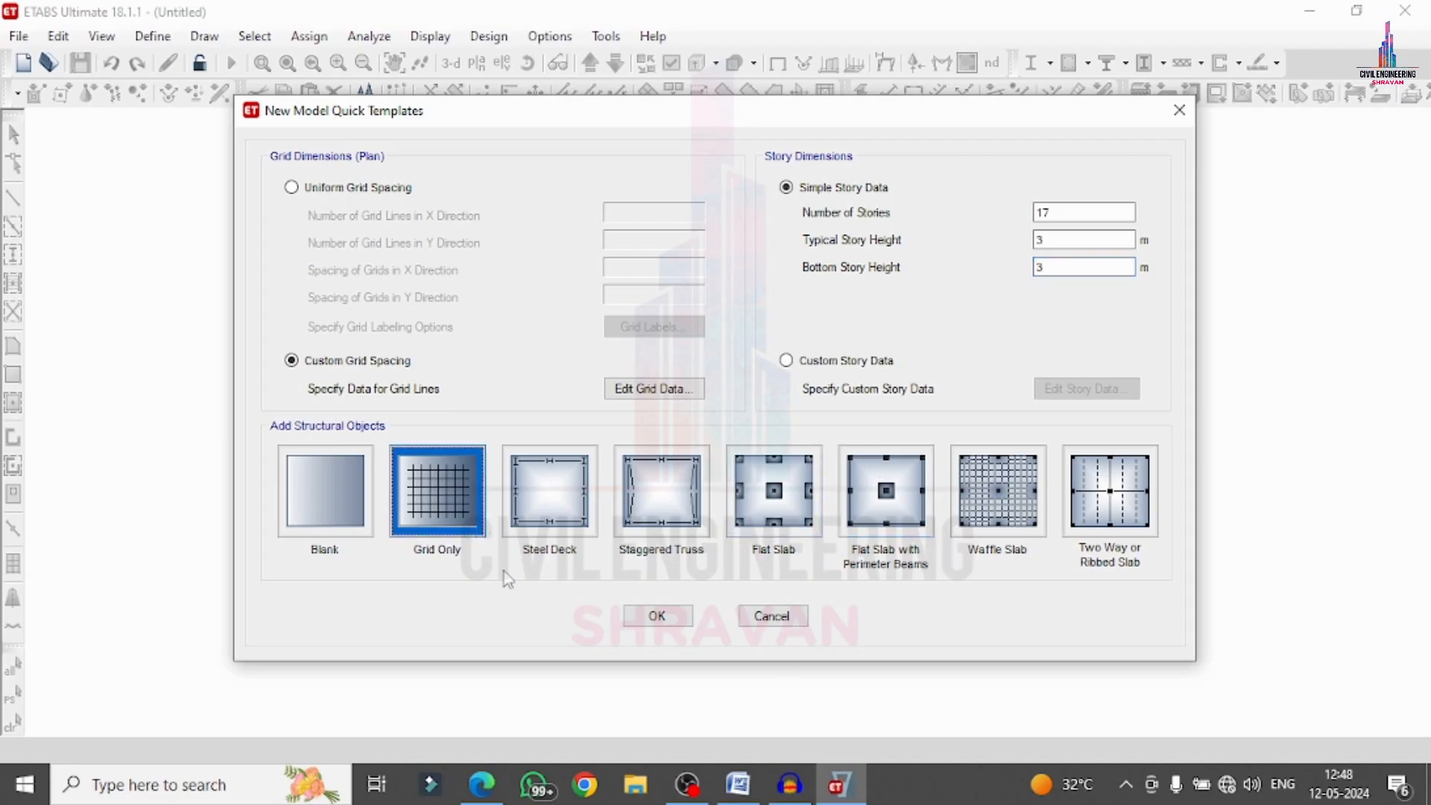
pyautogui.click(656, 616)
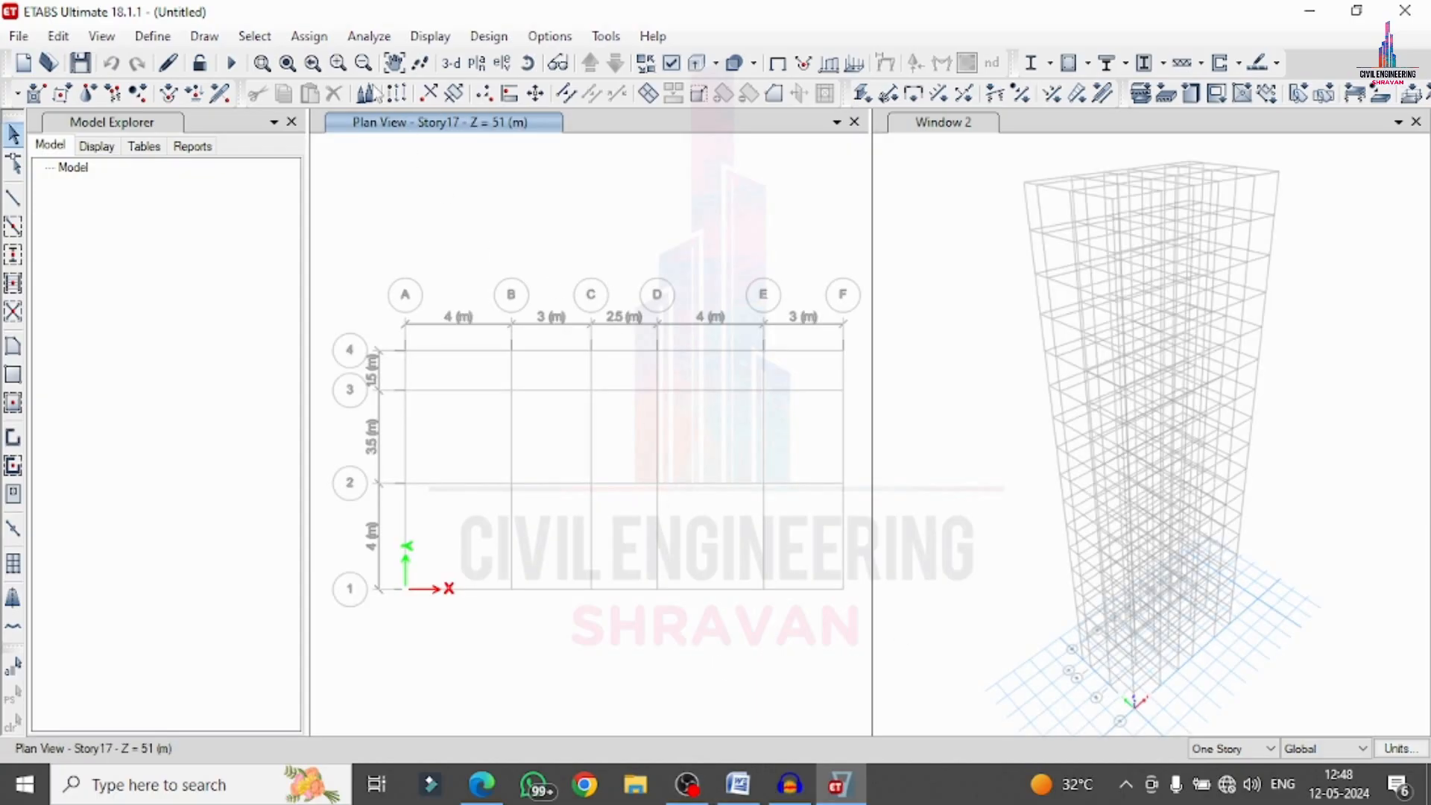
# Add a new concrete material for the India region with the Indian standard and grade M30.
pyautogui.click(151, 38)
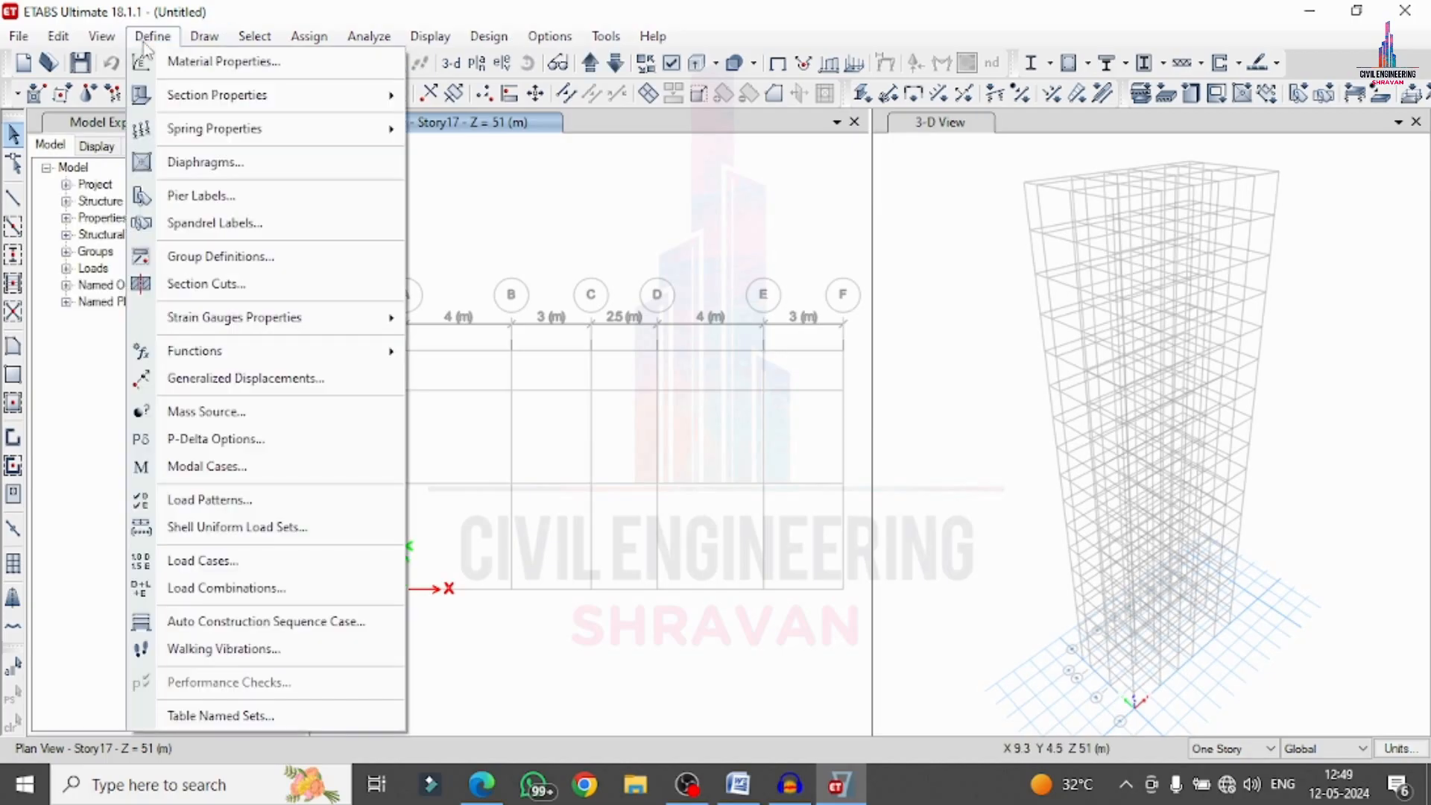
pyautogui.click(163, 73)
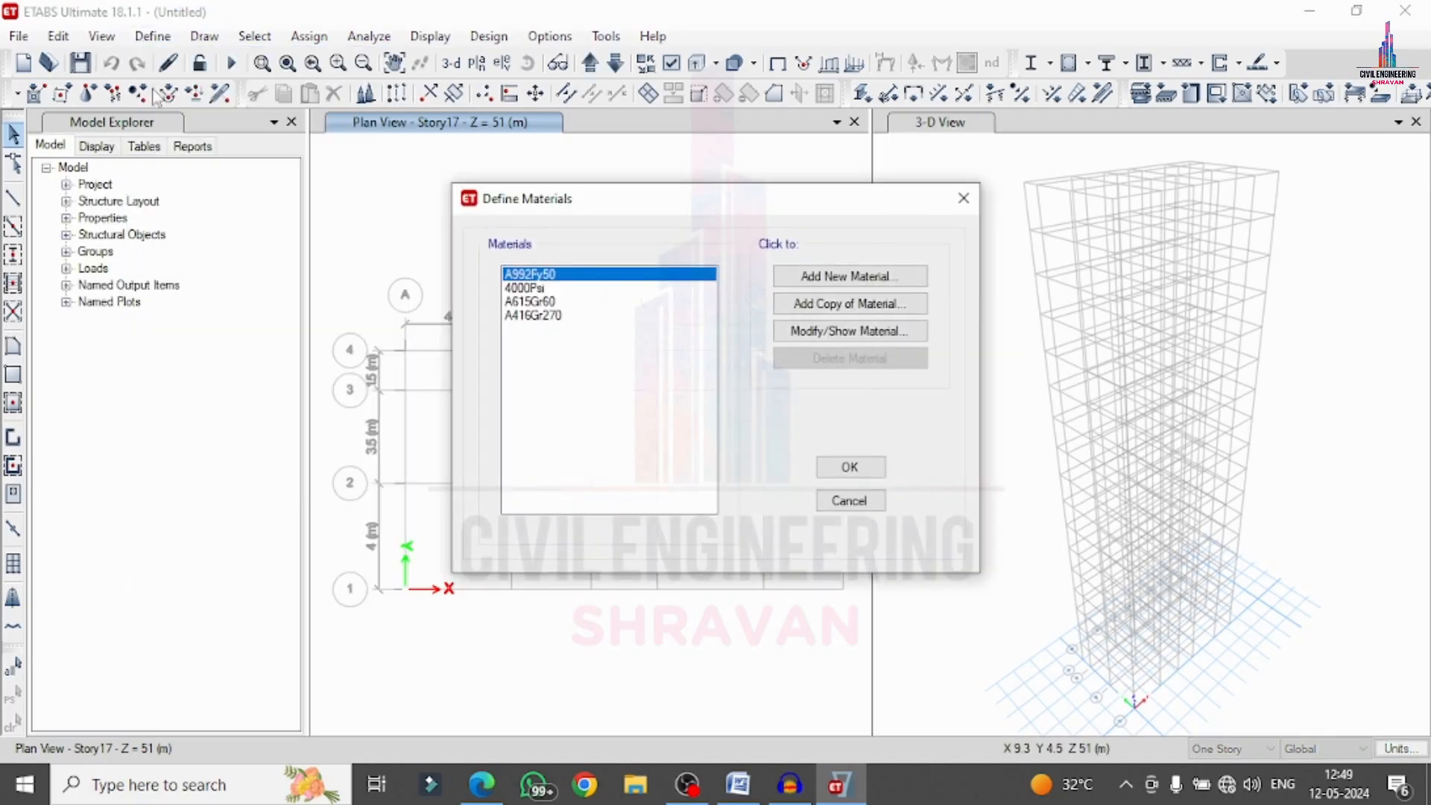
pyautogui.click(848, 291)
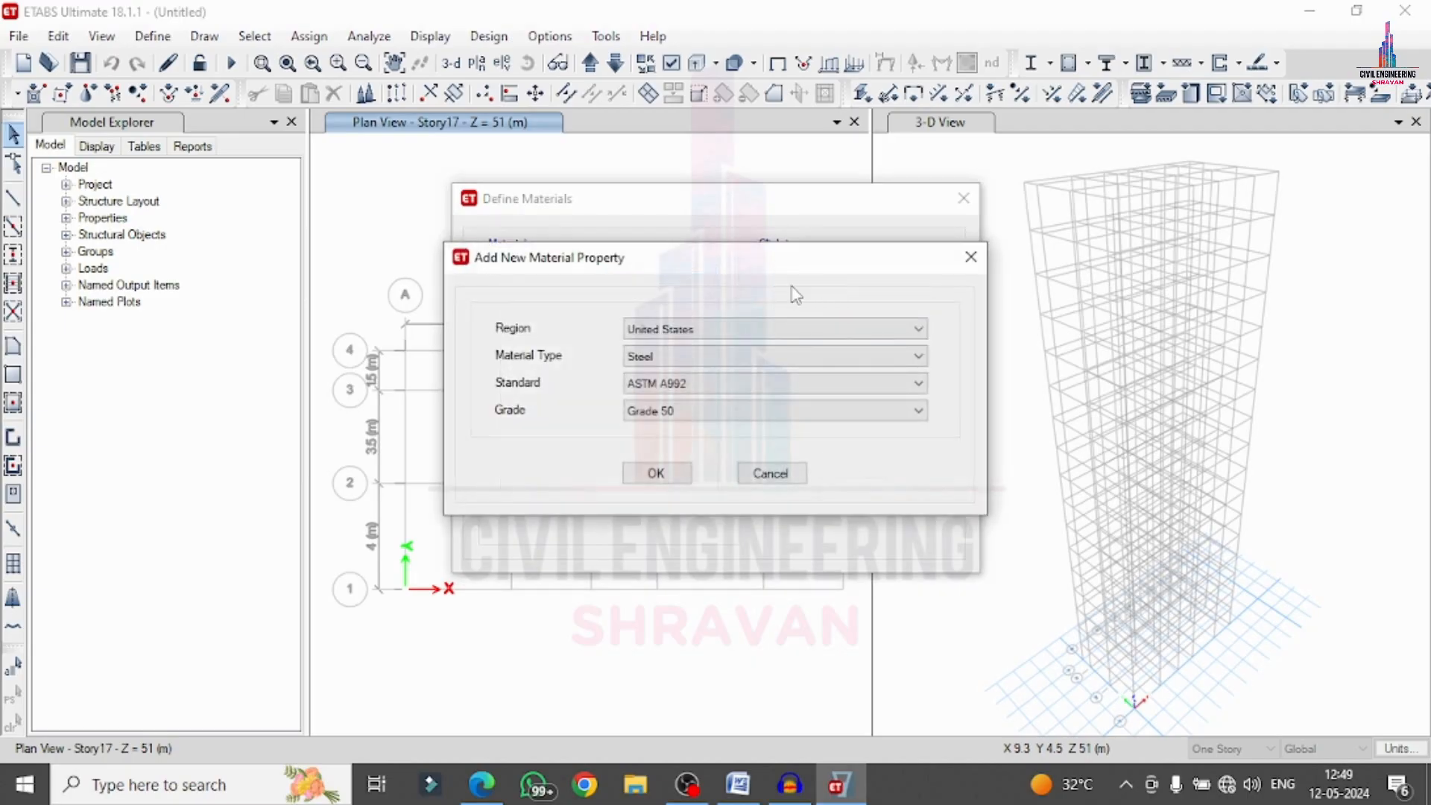
pyautogui.click(722, 328)
pyautogui.click(673, 375)
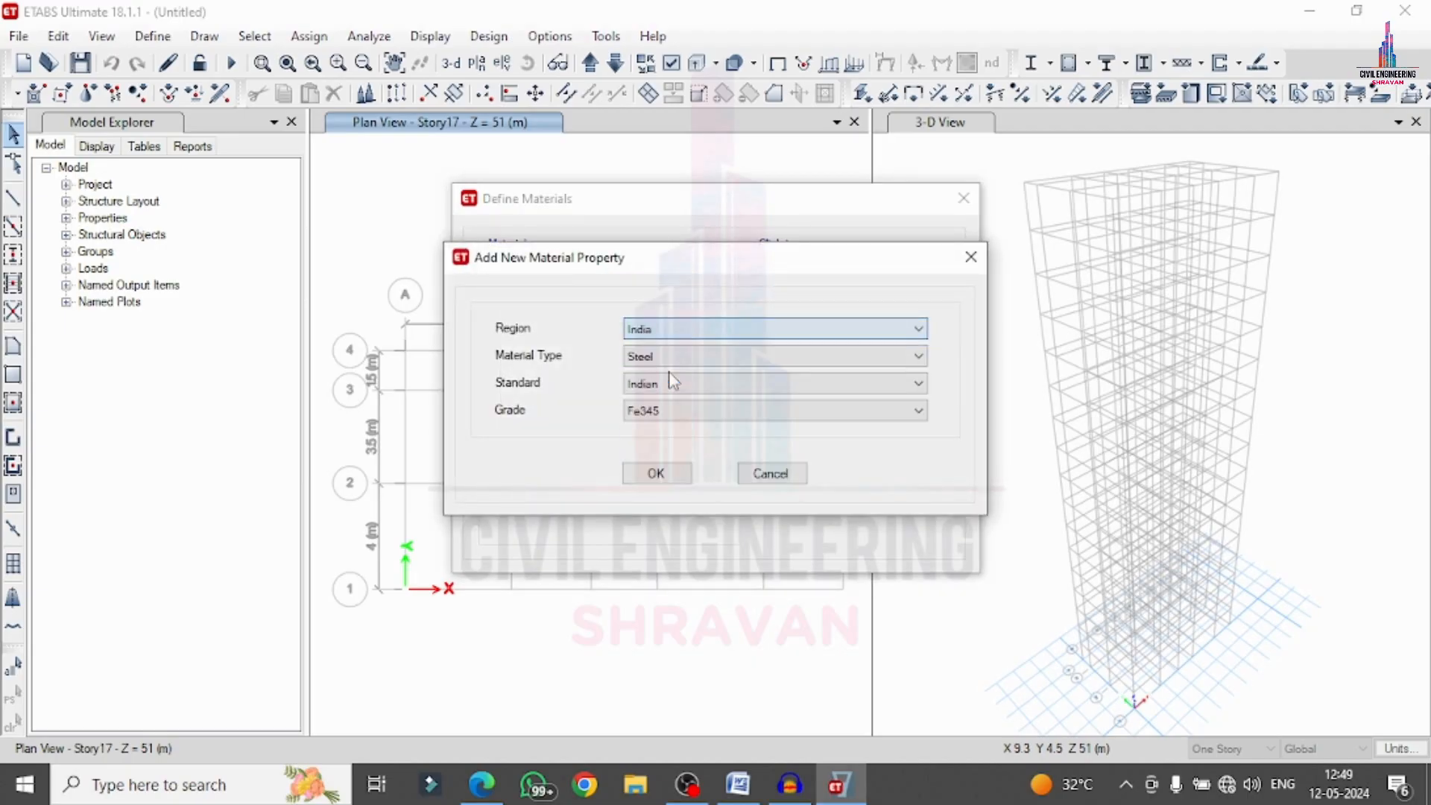
pyautogui.click(677, 359)
pyautogui.click(669, 394)
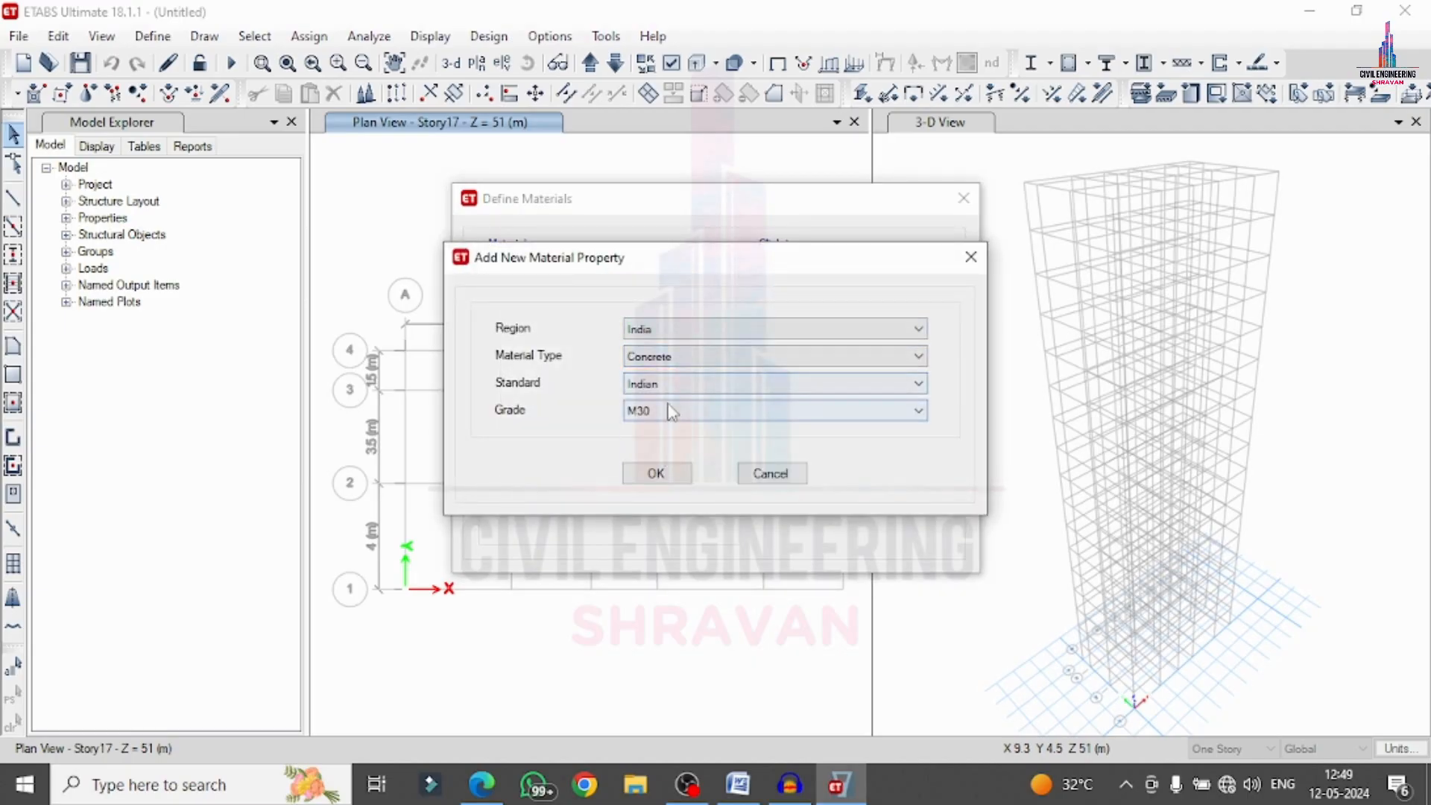
pyautogui.click(655, 473)
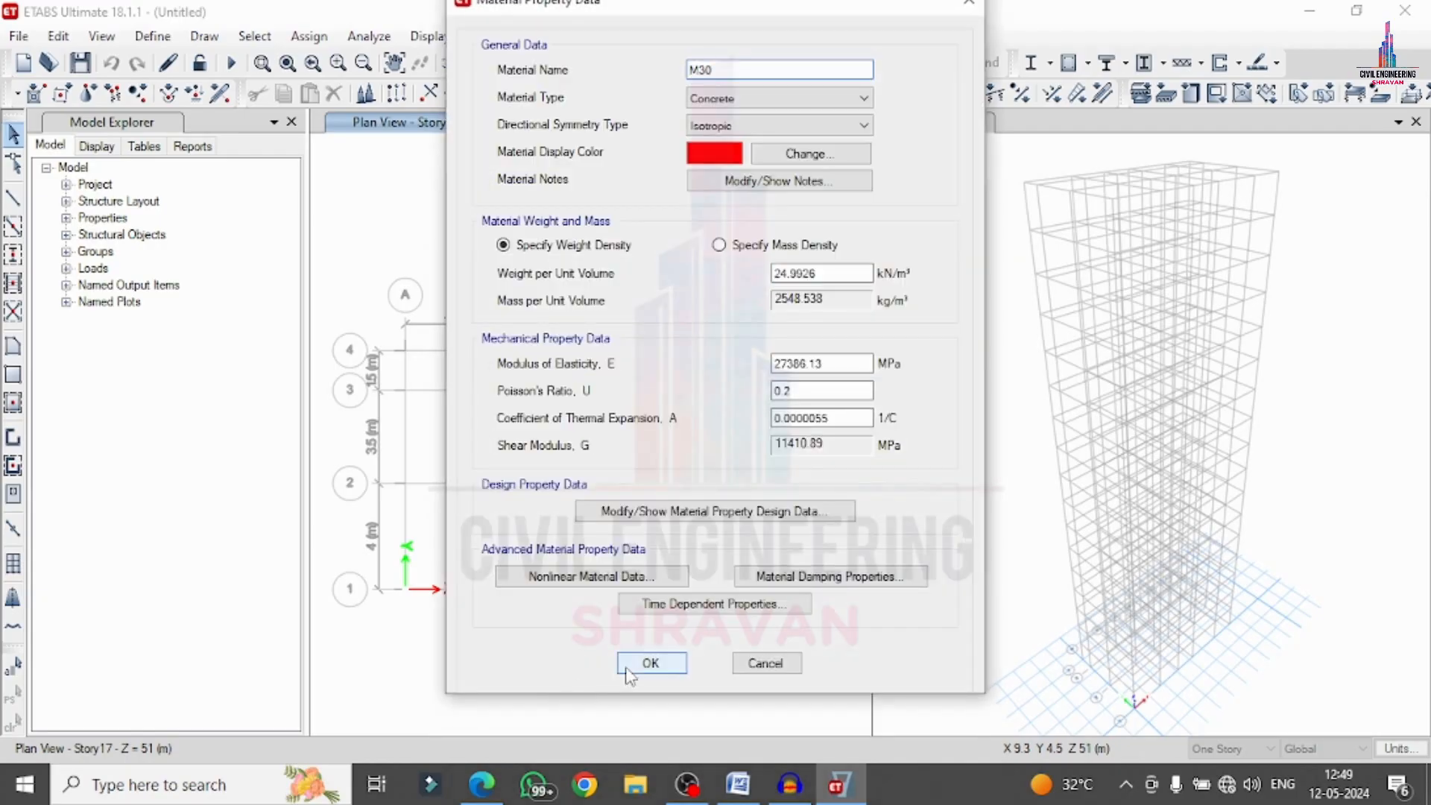
pyautogui.click(651, 662)
# Add an Indian rebar material of HYSD Grade 500 and accept the material definitions.
pyautogui.click(834, 281)
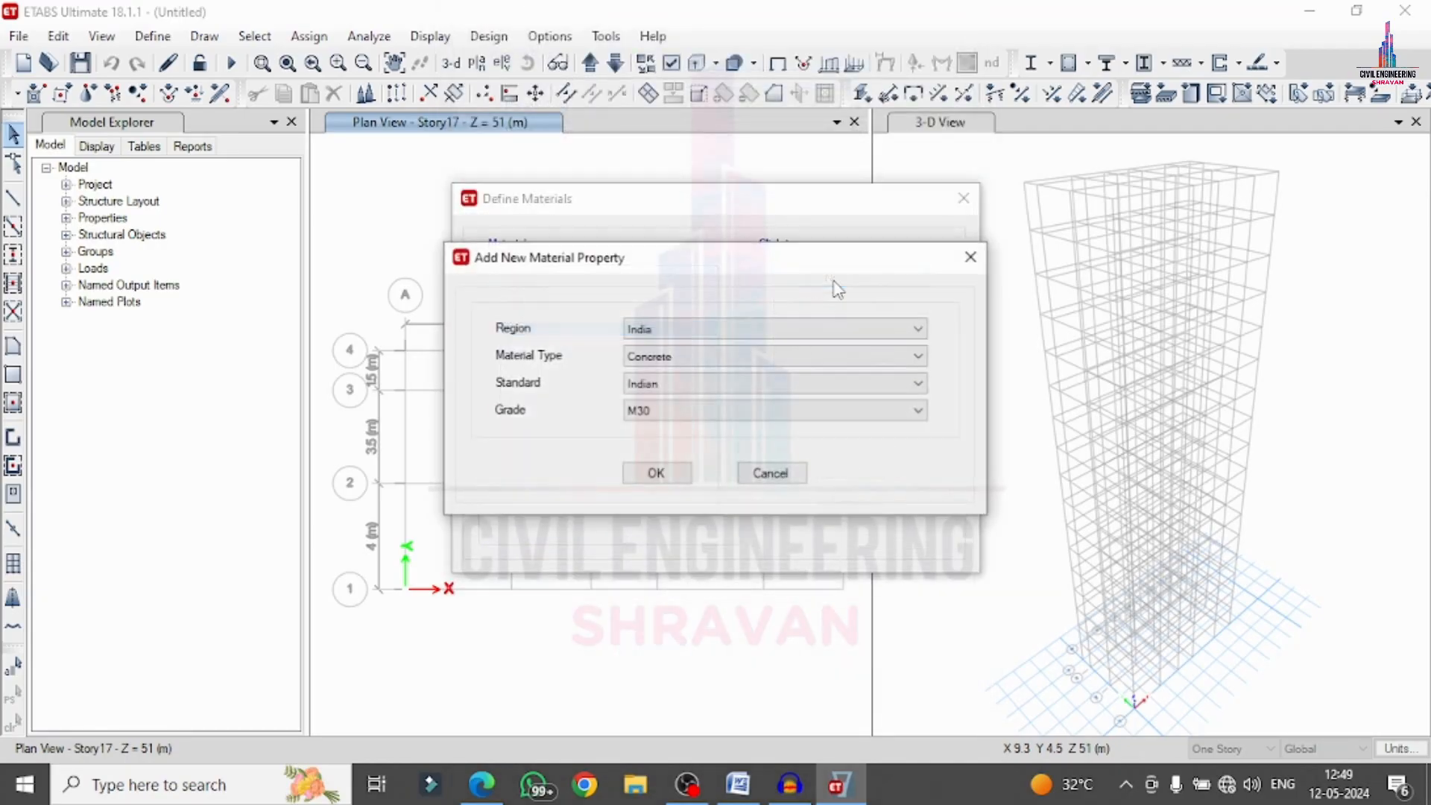
pyautogui.click(683, 357)
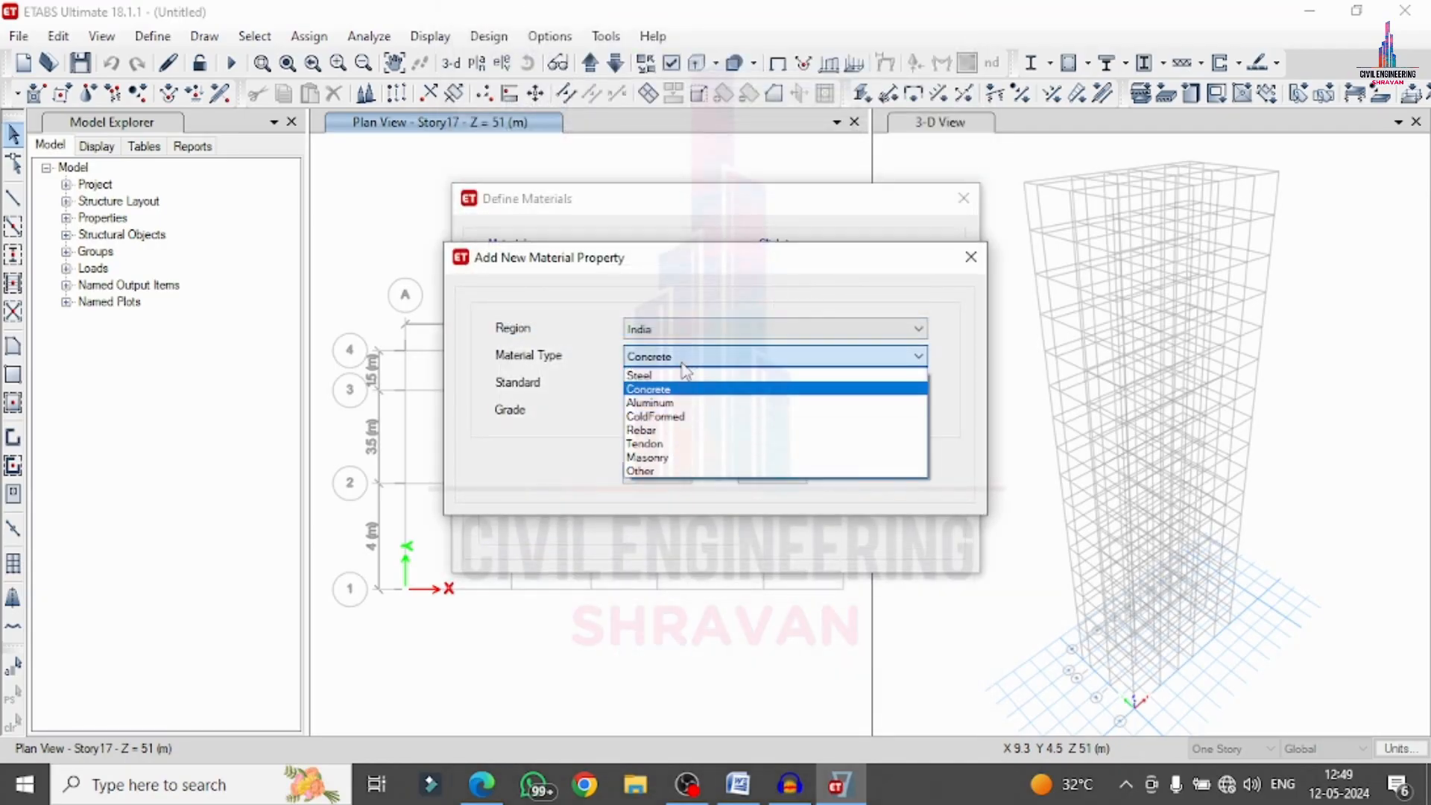
pyautogui.click(642, 430)
pyautogui.click(715, 416)
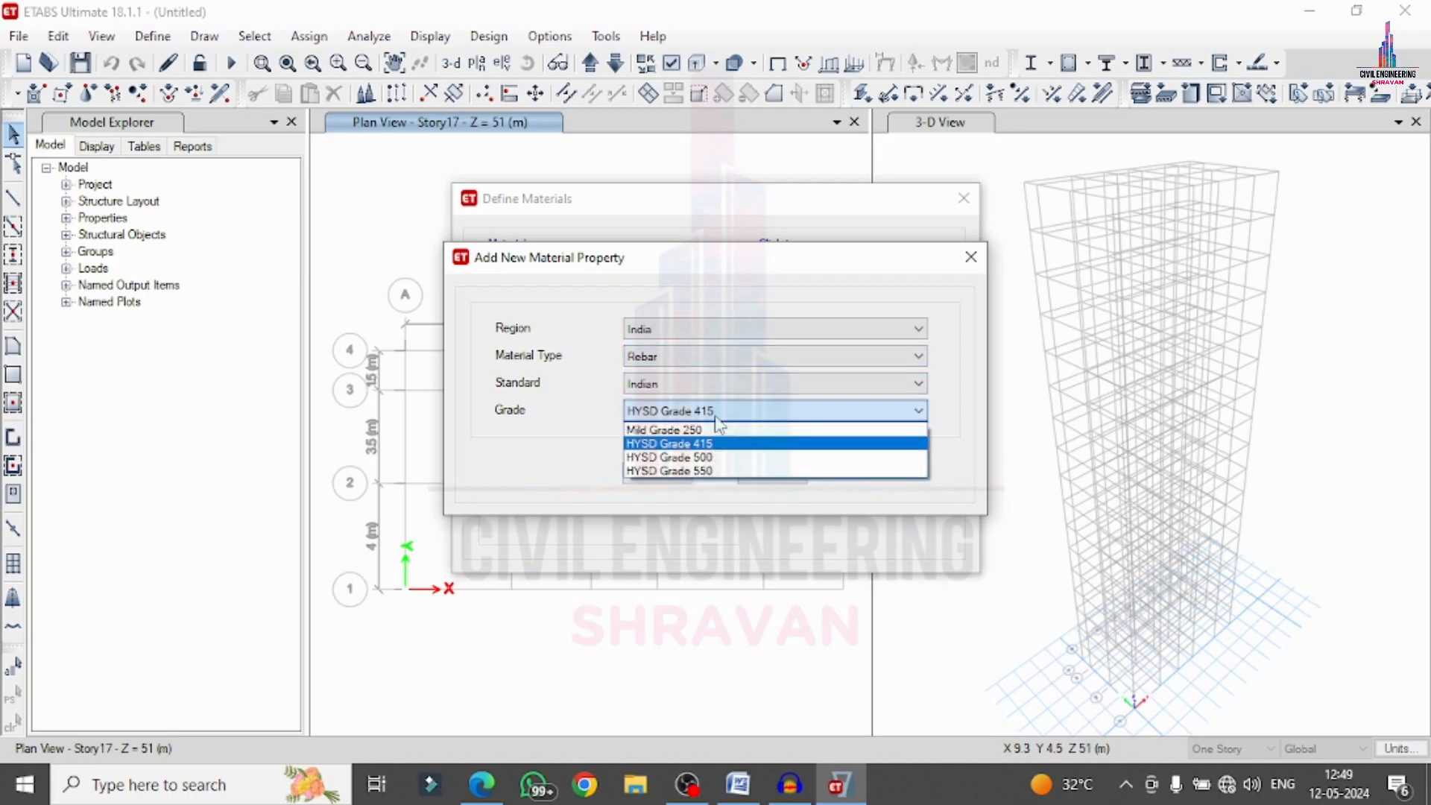
pyautogui.click(671, 454)
pyautogui.click(656, 473)
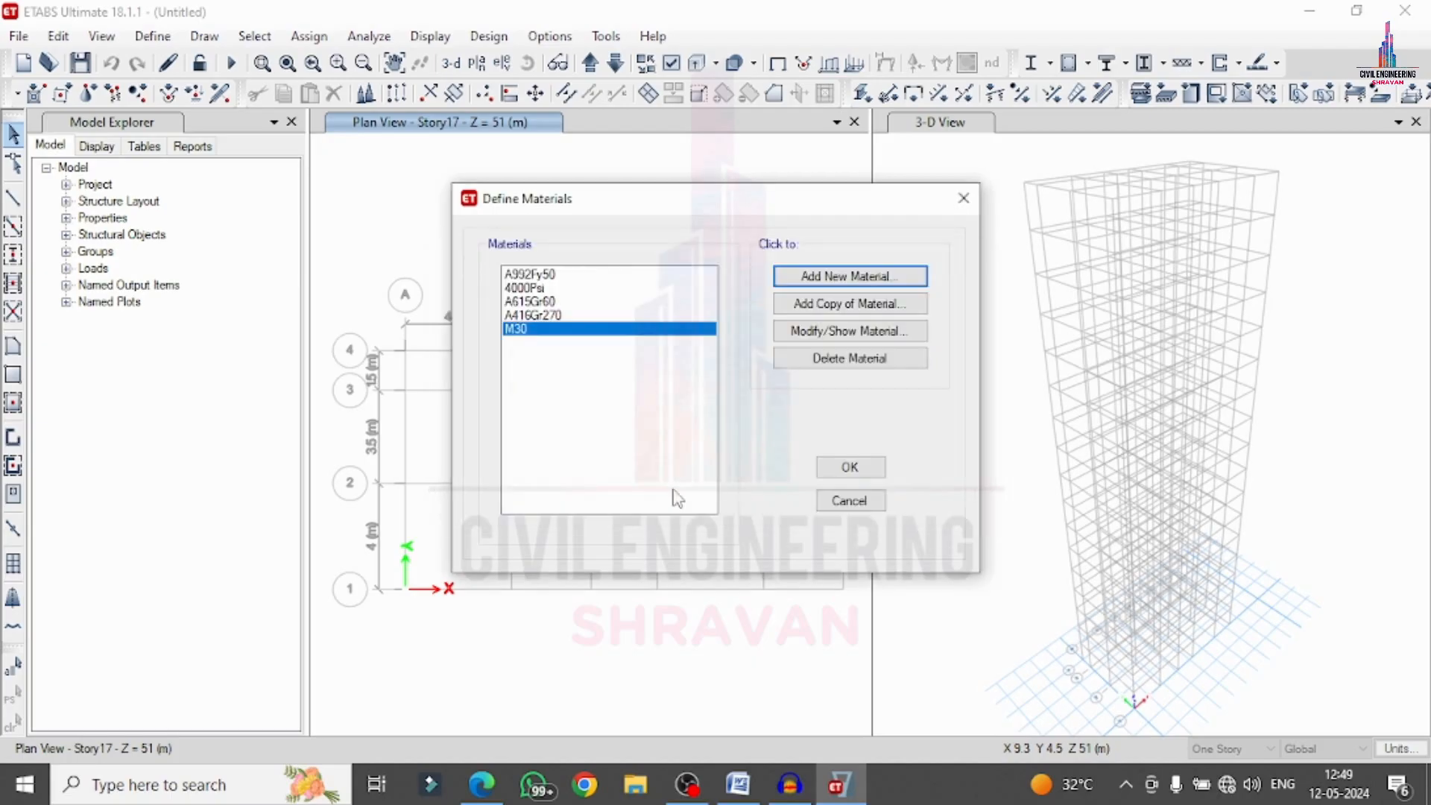
pyautogui.click(648, 604)
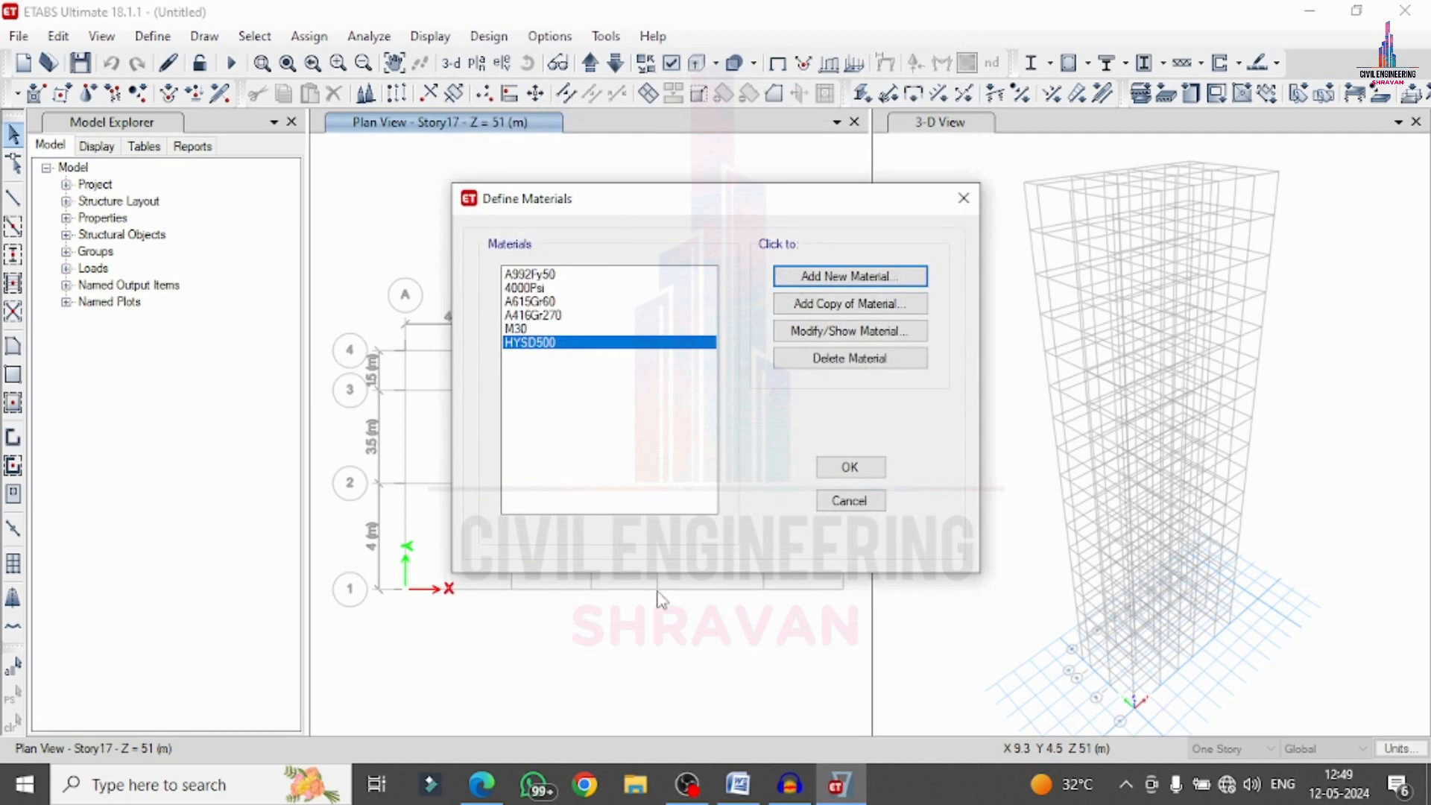
pyautogui.click(850, 467)
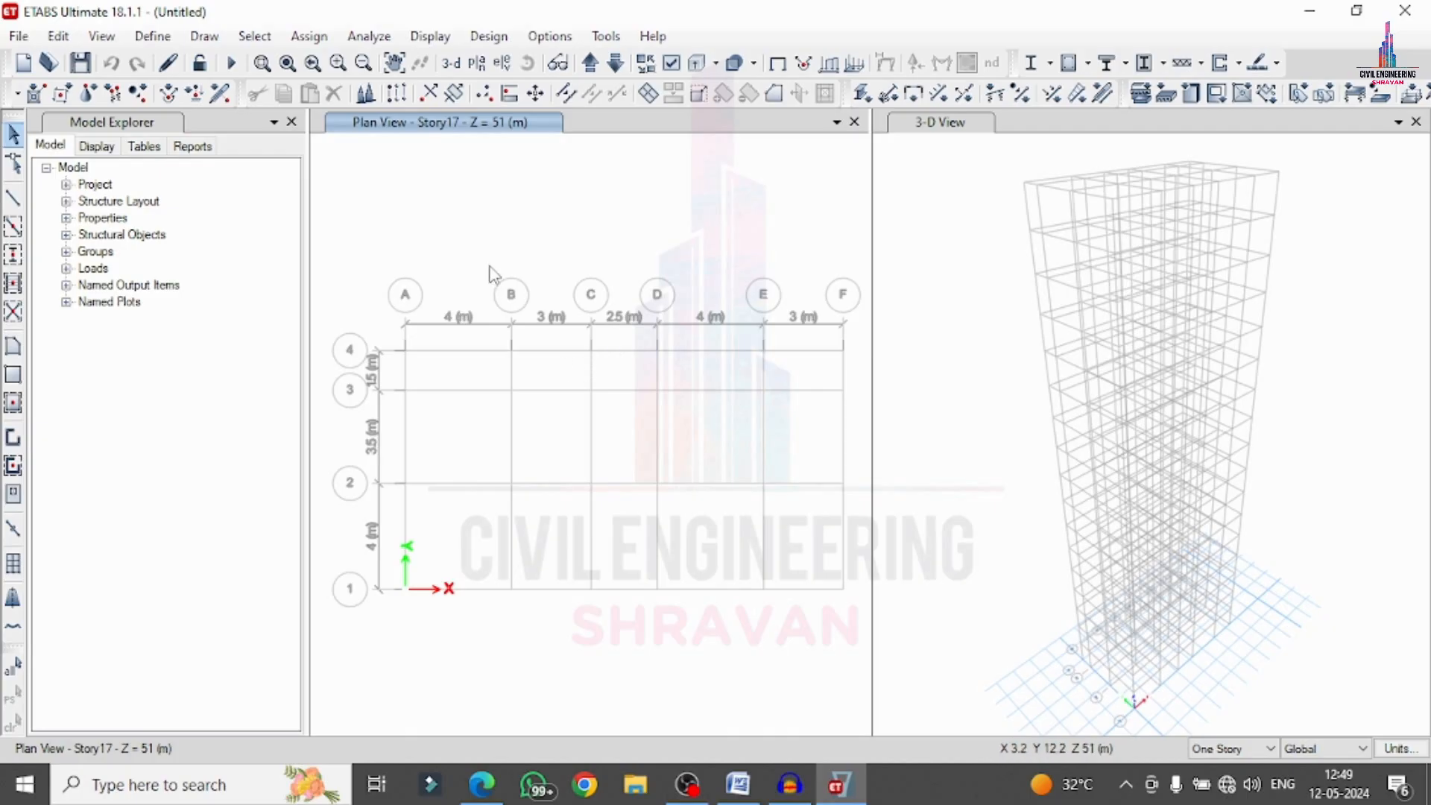
# Delete the default frame sections in bulk from the frame properties, keeping only ISLB600.
pyautogui.click(141, 35)
pyautogui.moveTo(305, 95)
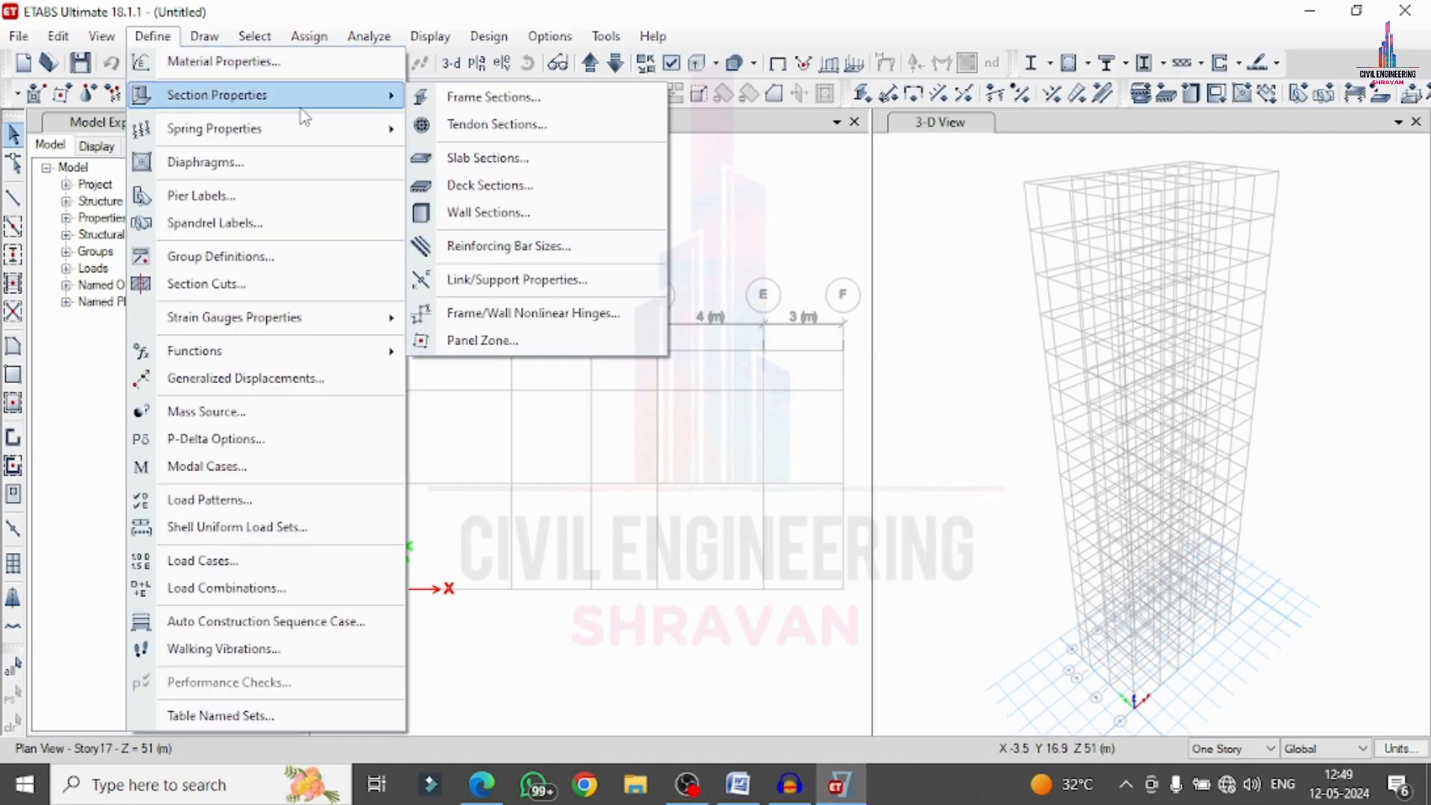
pyautogui.click(496, 103)
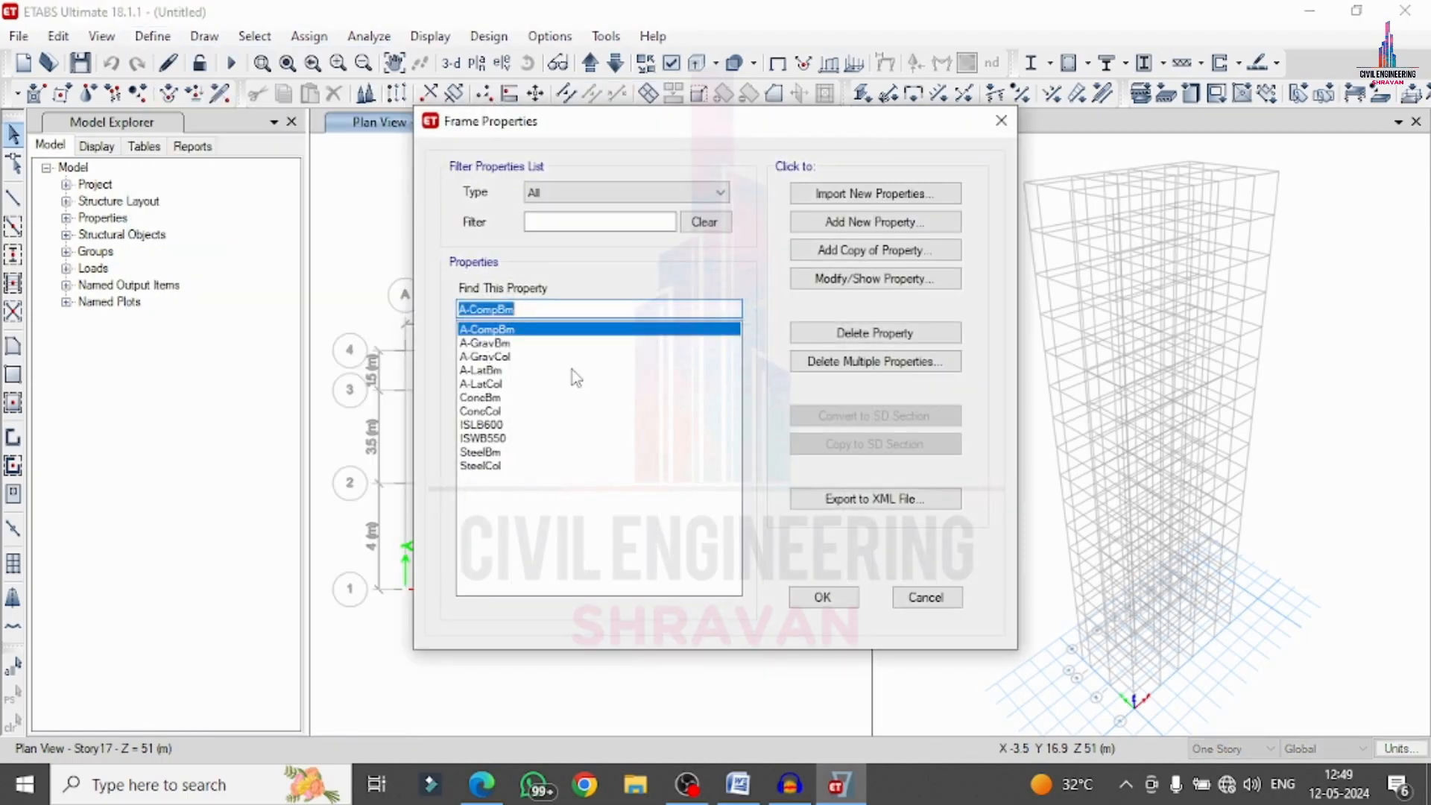
pyautogui.click(811, 363)
pyautogui.moveTo(656, 296); pyautogui.dragTo(656, 541)
pyautogui.click(653, 557)
pyautogui.moveTo(648, 296); pyautogui.dragTo(651, 369)
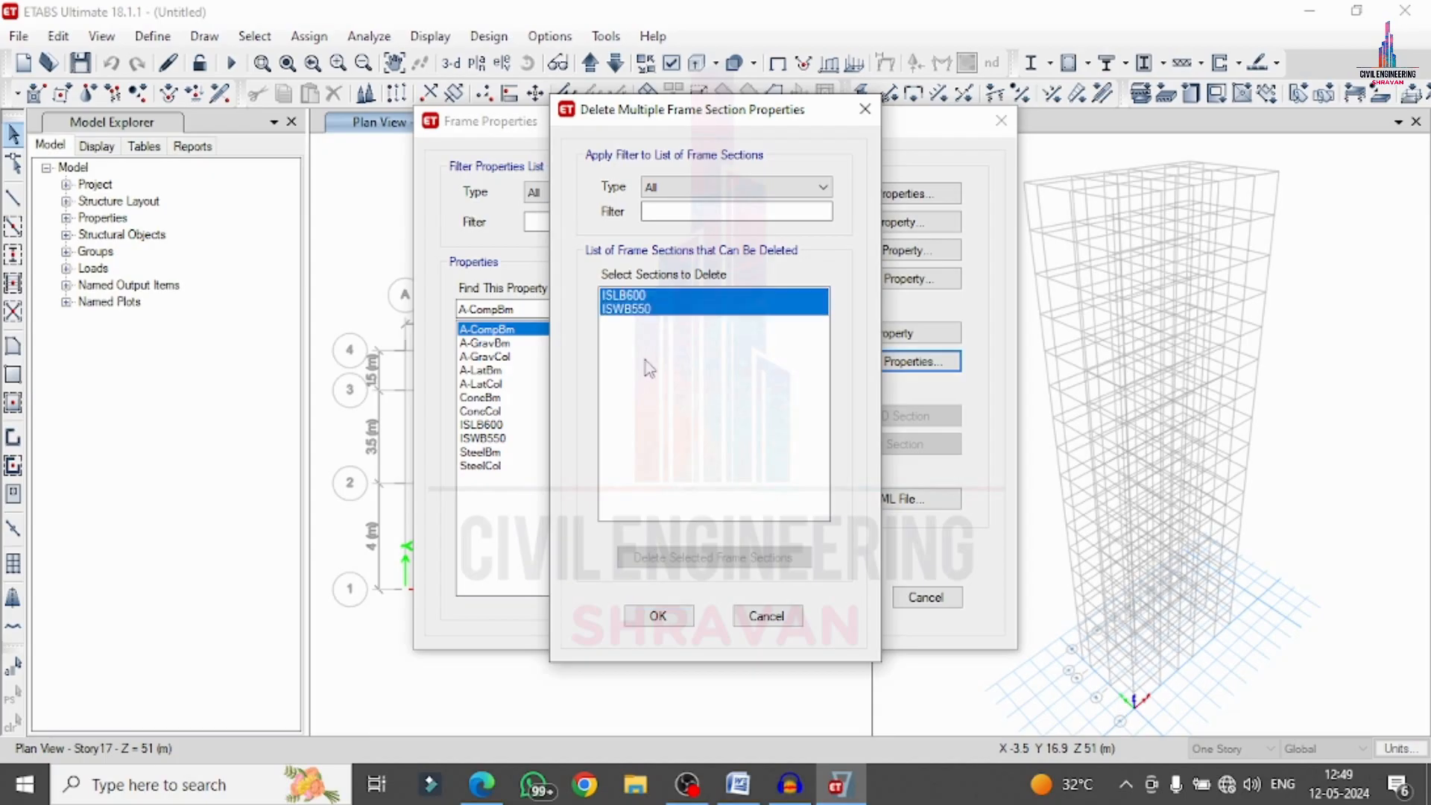
pyautogui.click(646, 561)
pyautogui.click(871, 467)
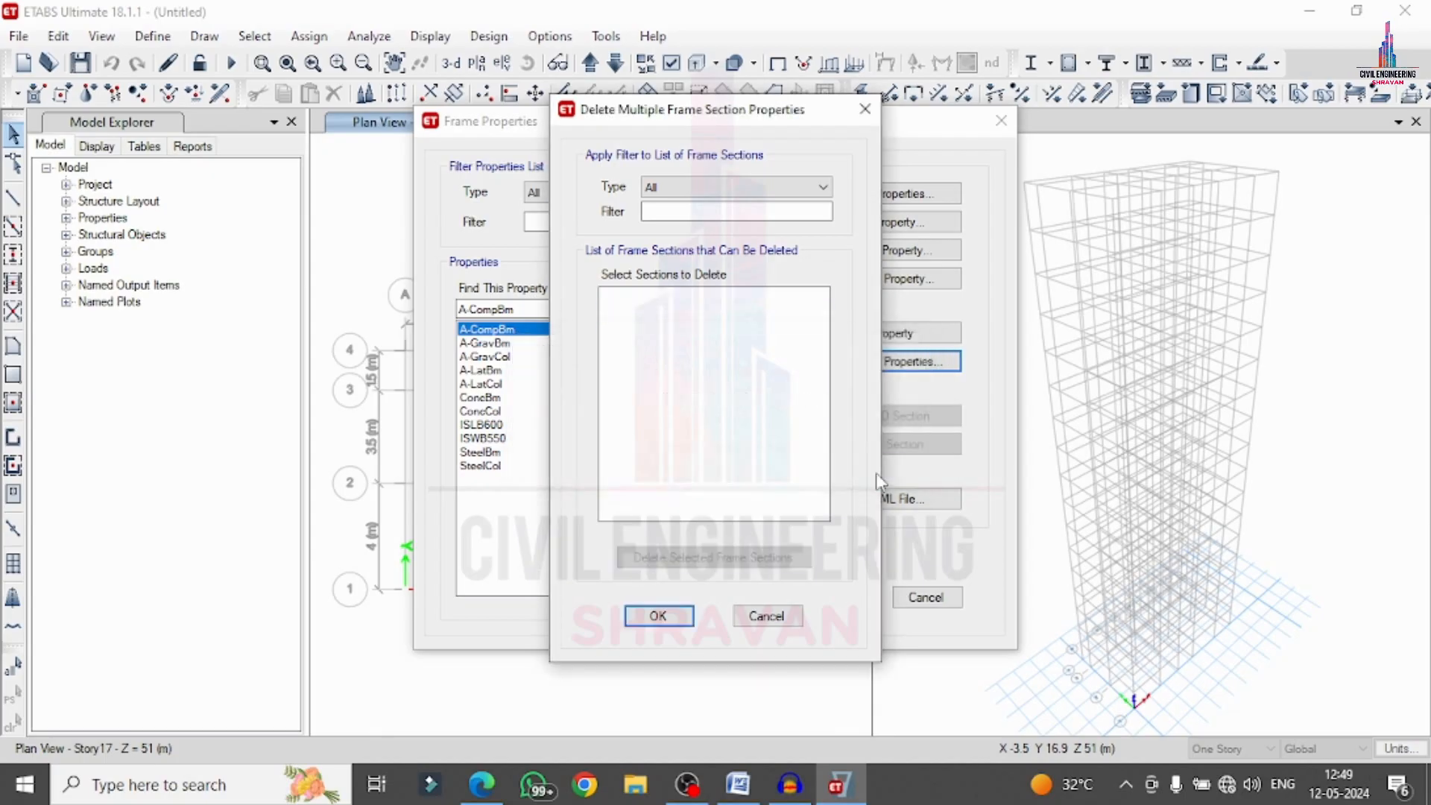
pyautogui.click(657, 615)
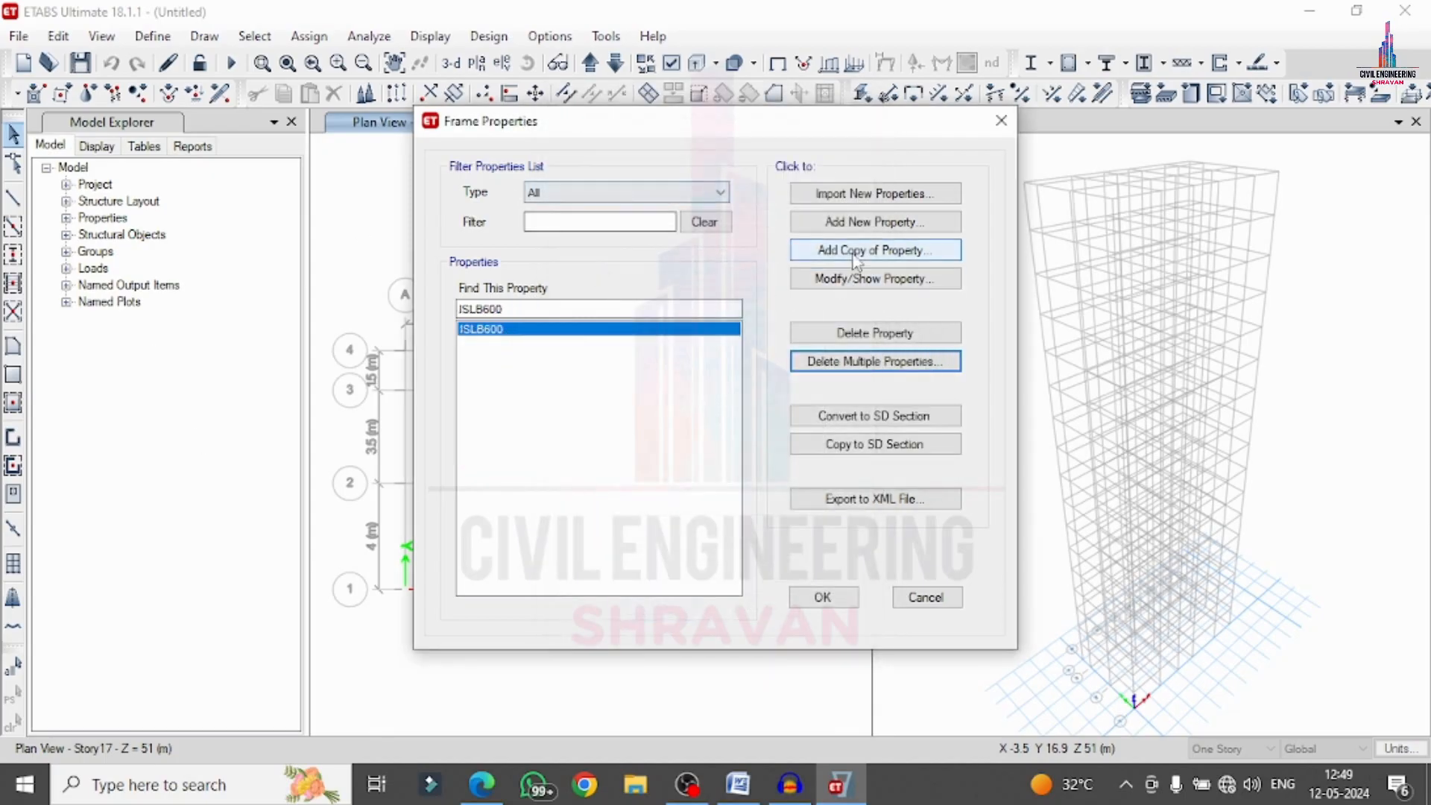
# Add a concrete rectangular frame section named C and assign it the M30 material.
pyautogui.click(870, 230)
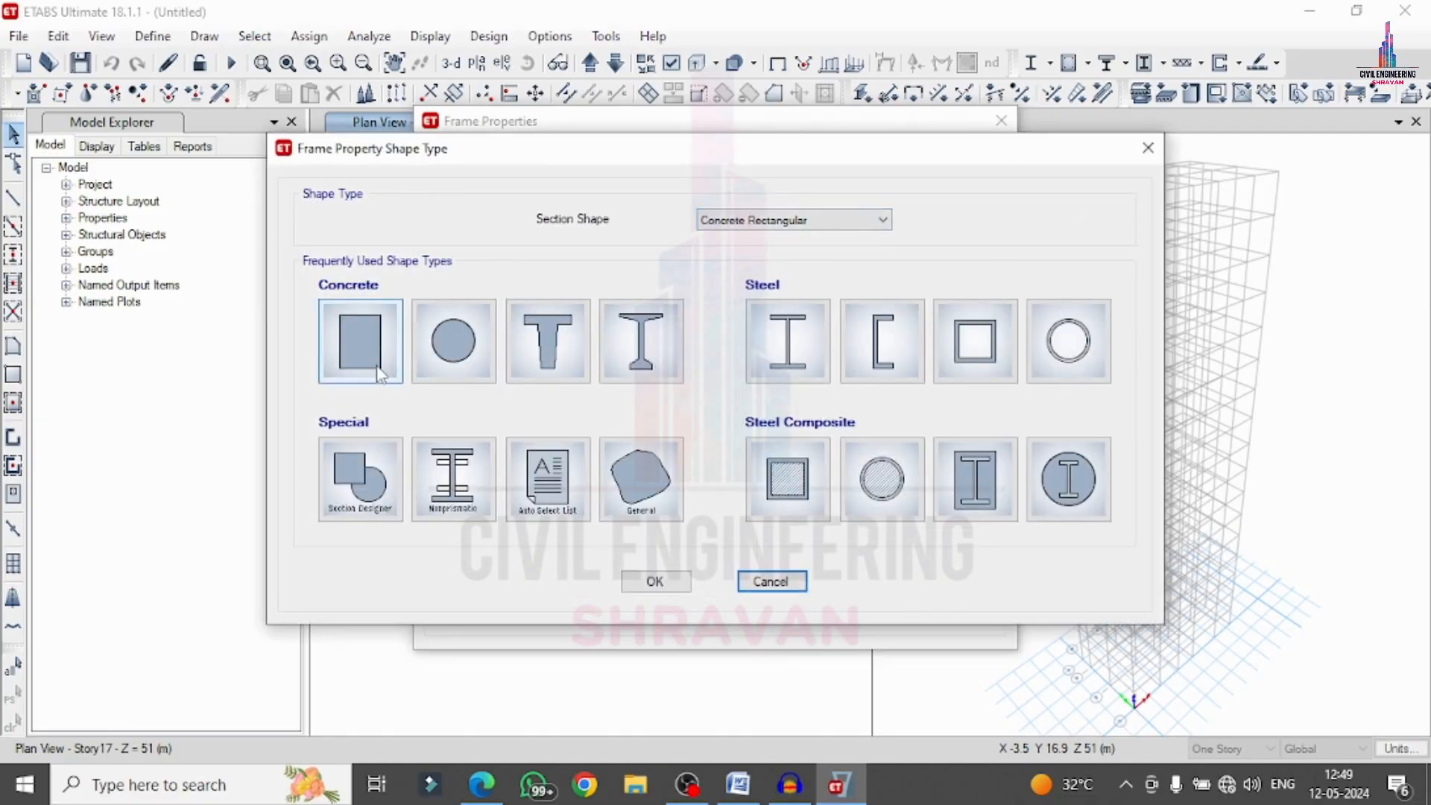
pyautogui.click(377, 371)
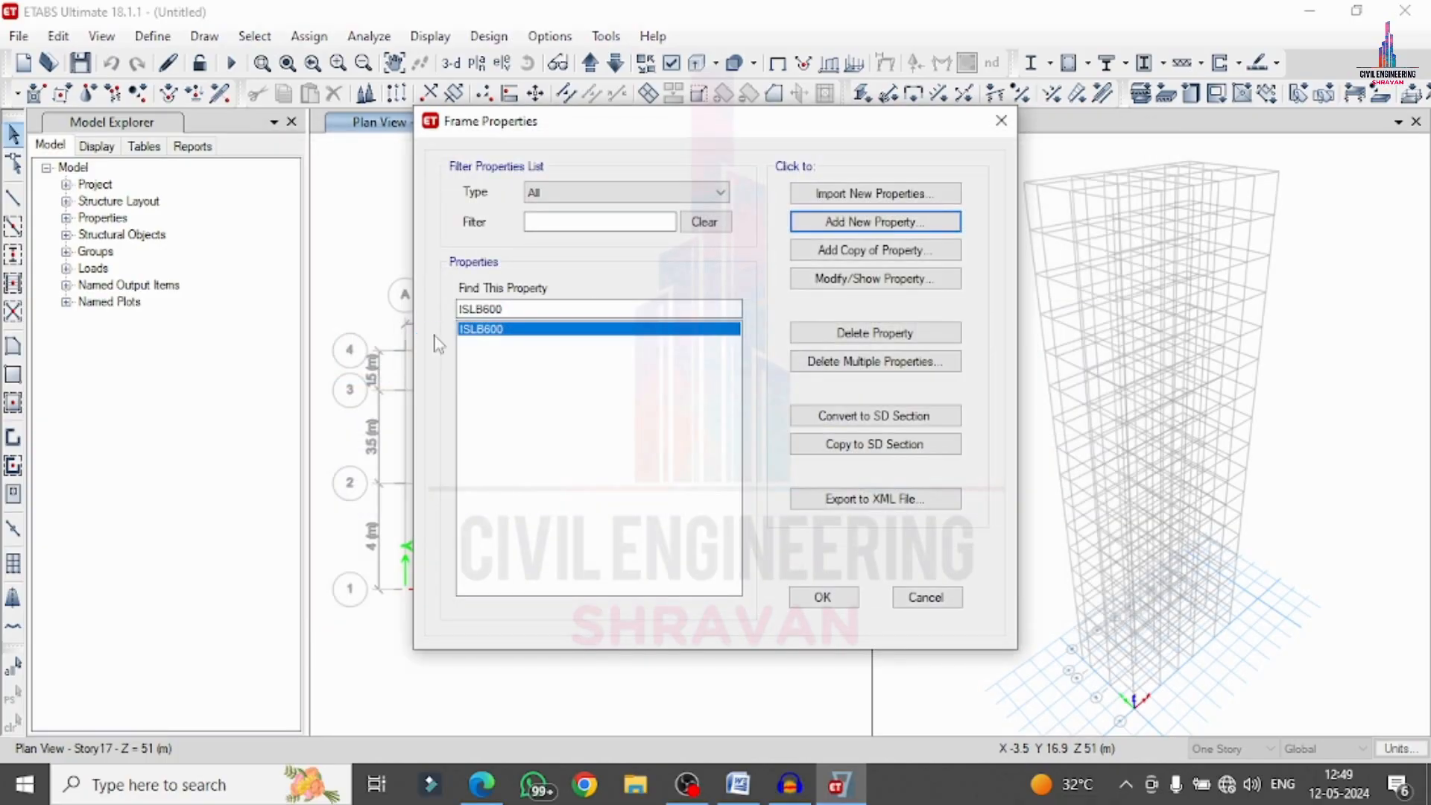
pyautogui.write('c')
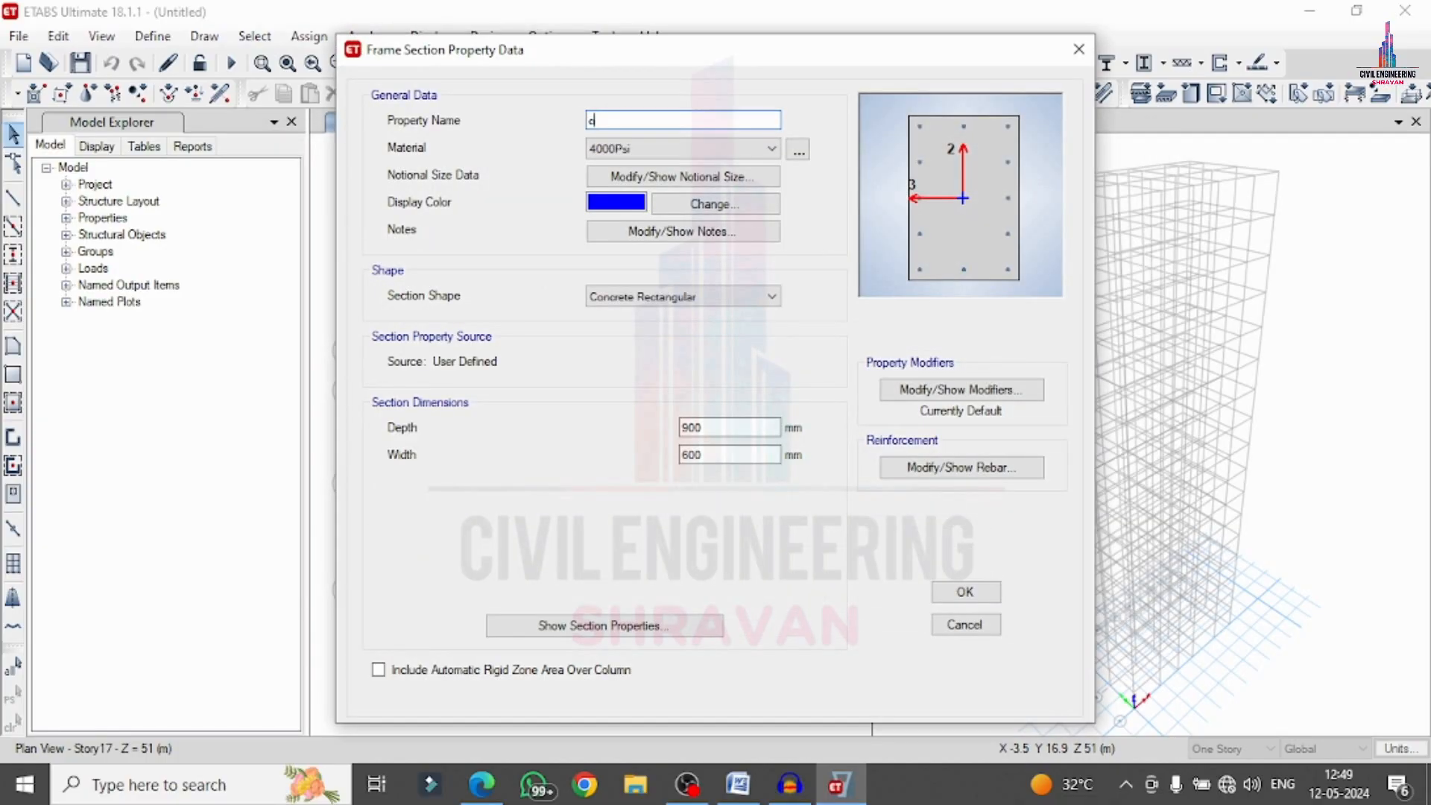
pyautogui.press('Tab')
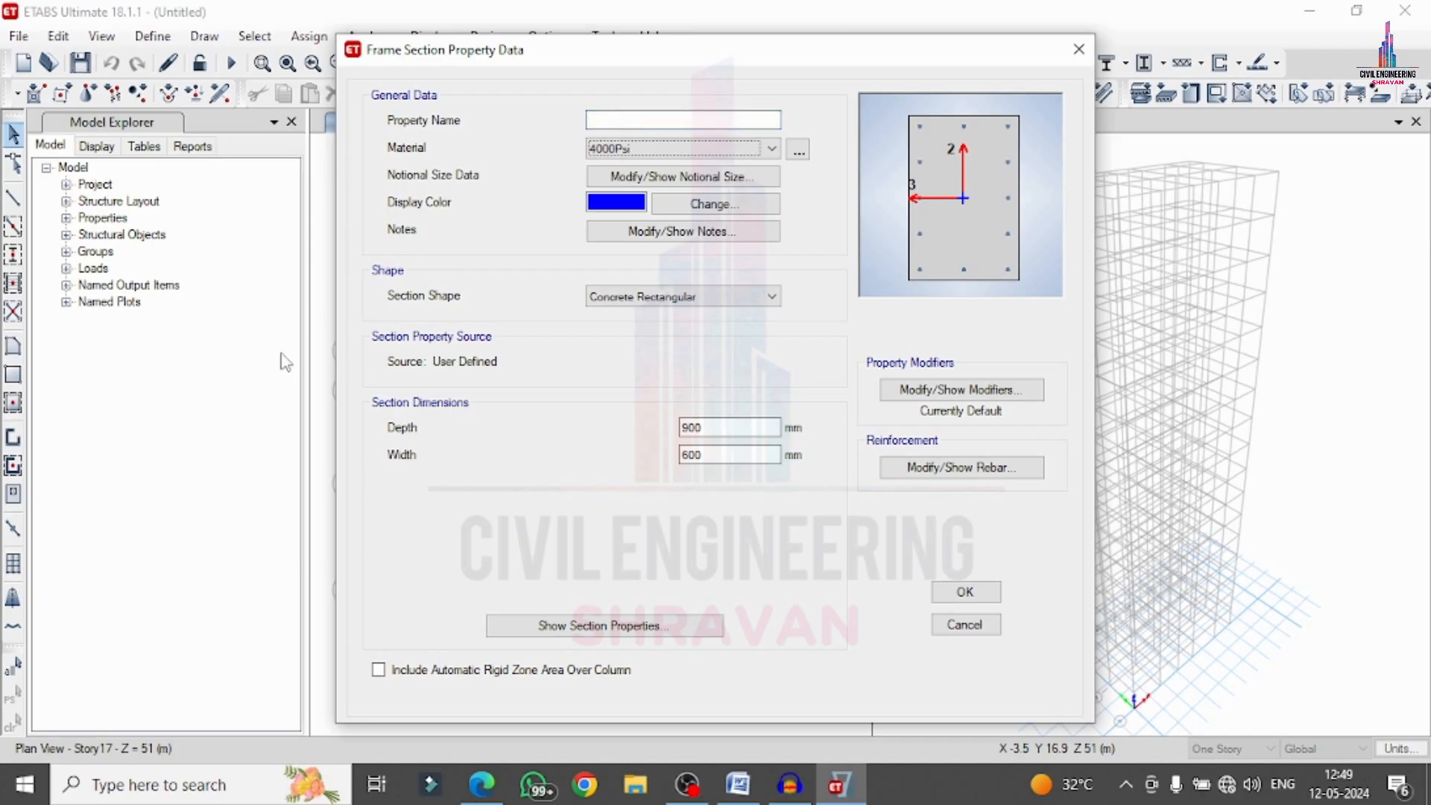
pyautogui.click(597, 121)
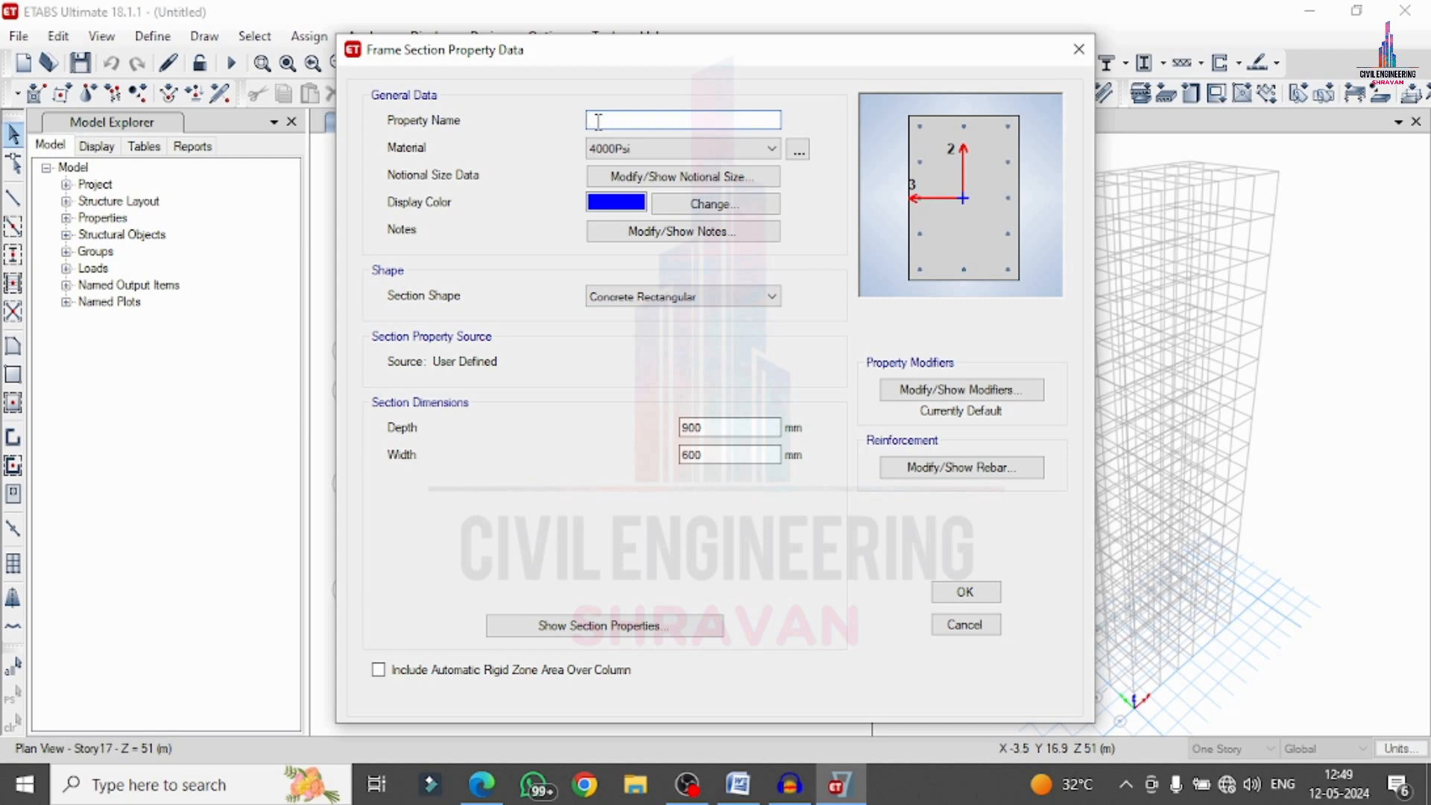
pyautogui.write('c')
pyautogui.click(692, 149)
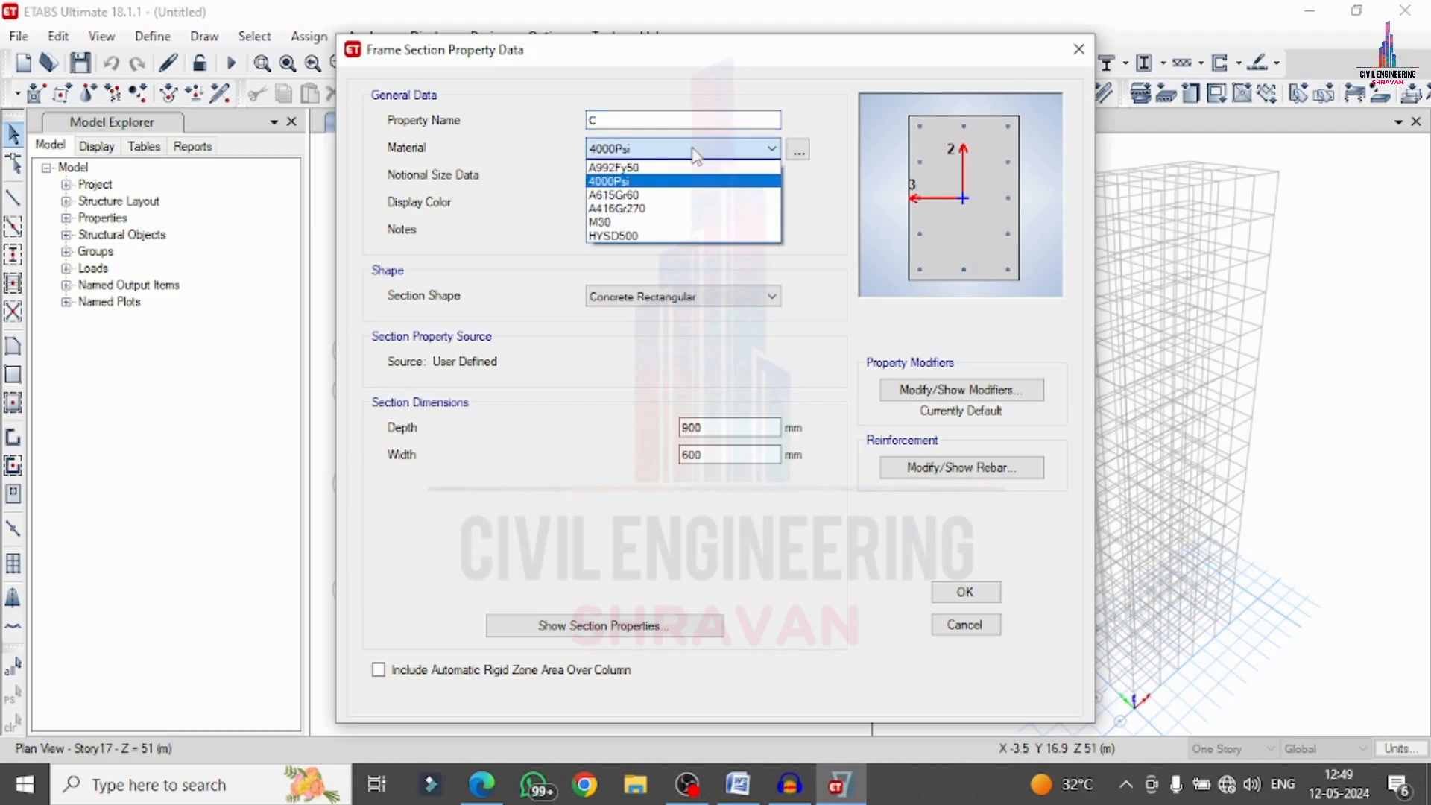
pyautogui.click(604, 222)
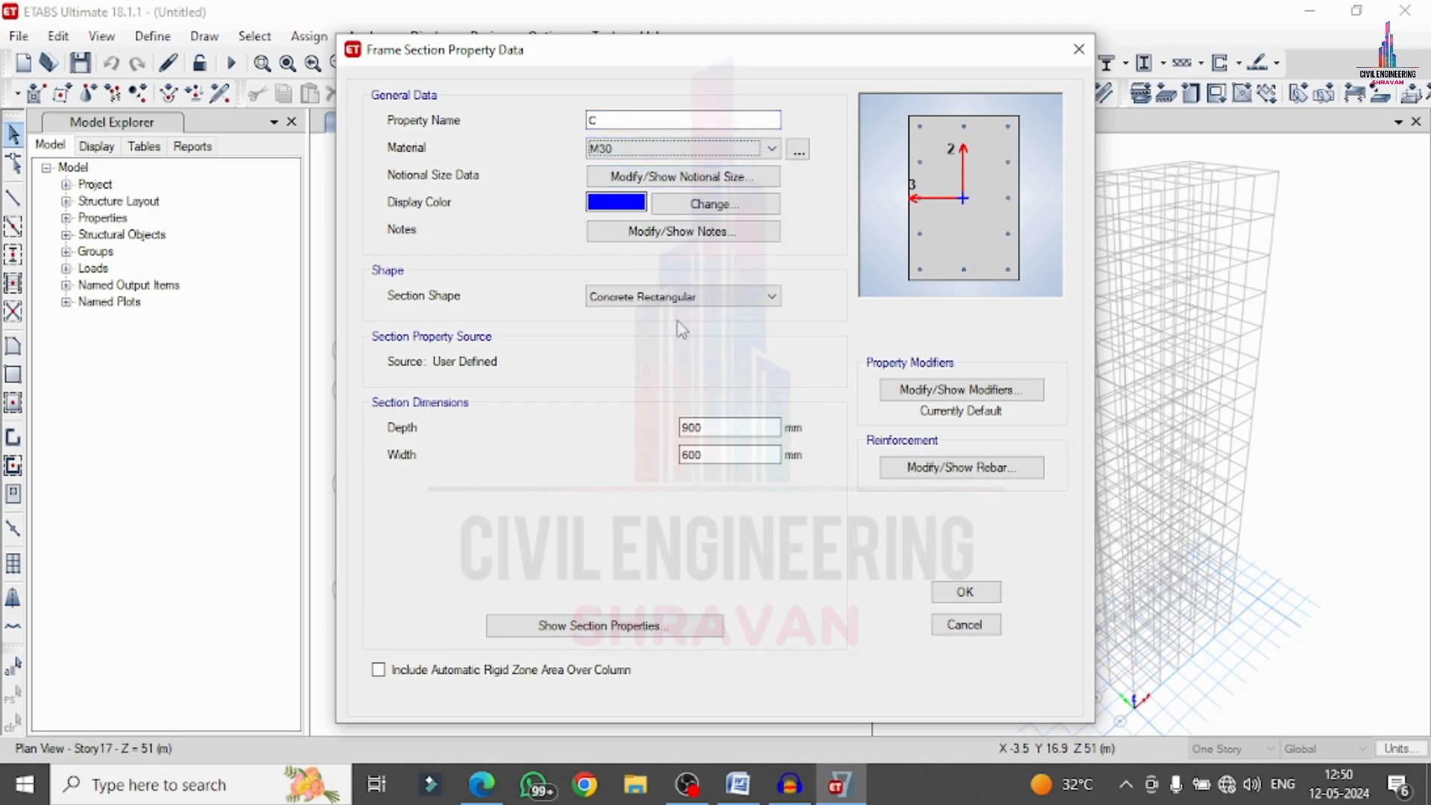
# Set the depth and width of column section C to 690 mm each.
pyautogui.click(719, 430)
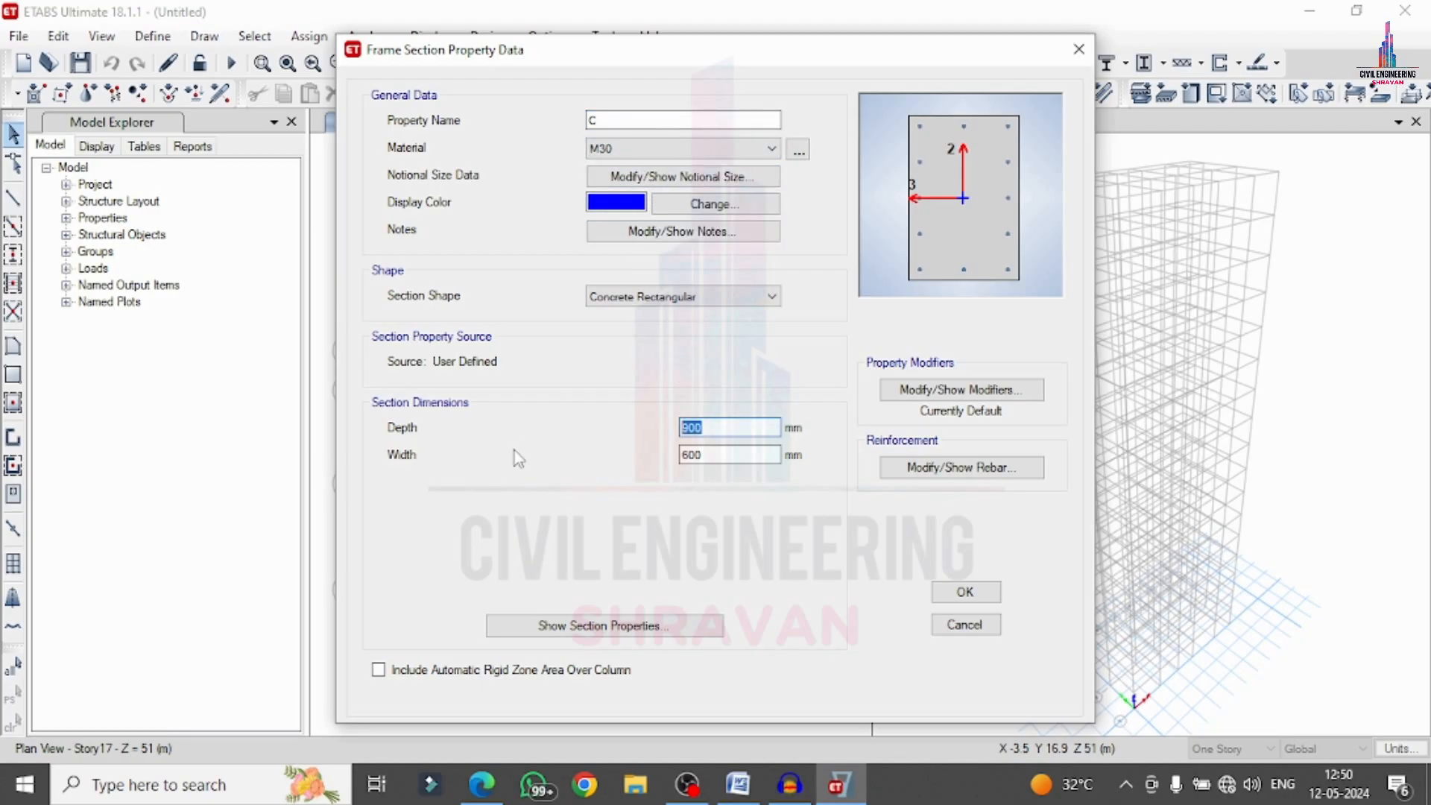
pyautogui.write('6')
pyautogui.press('Tab')
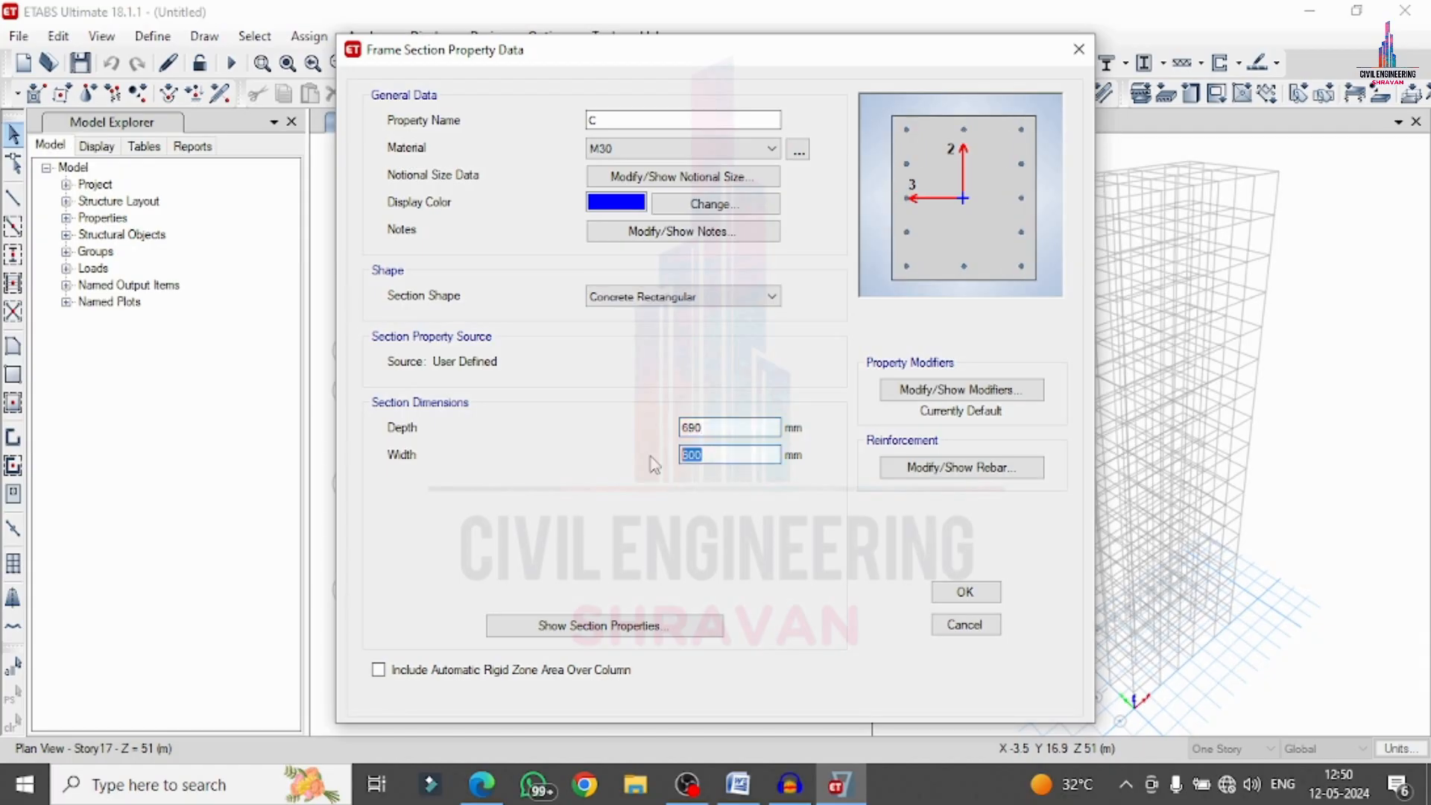
pyautogui.write('690')
# Check the column dimensions in the g+15.pdf design considerations and return to the ETABS section data.
pyautogui.click(482, 785)
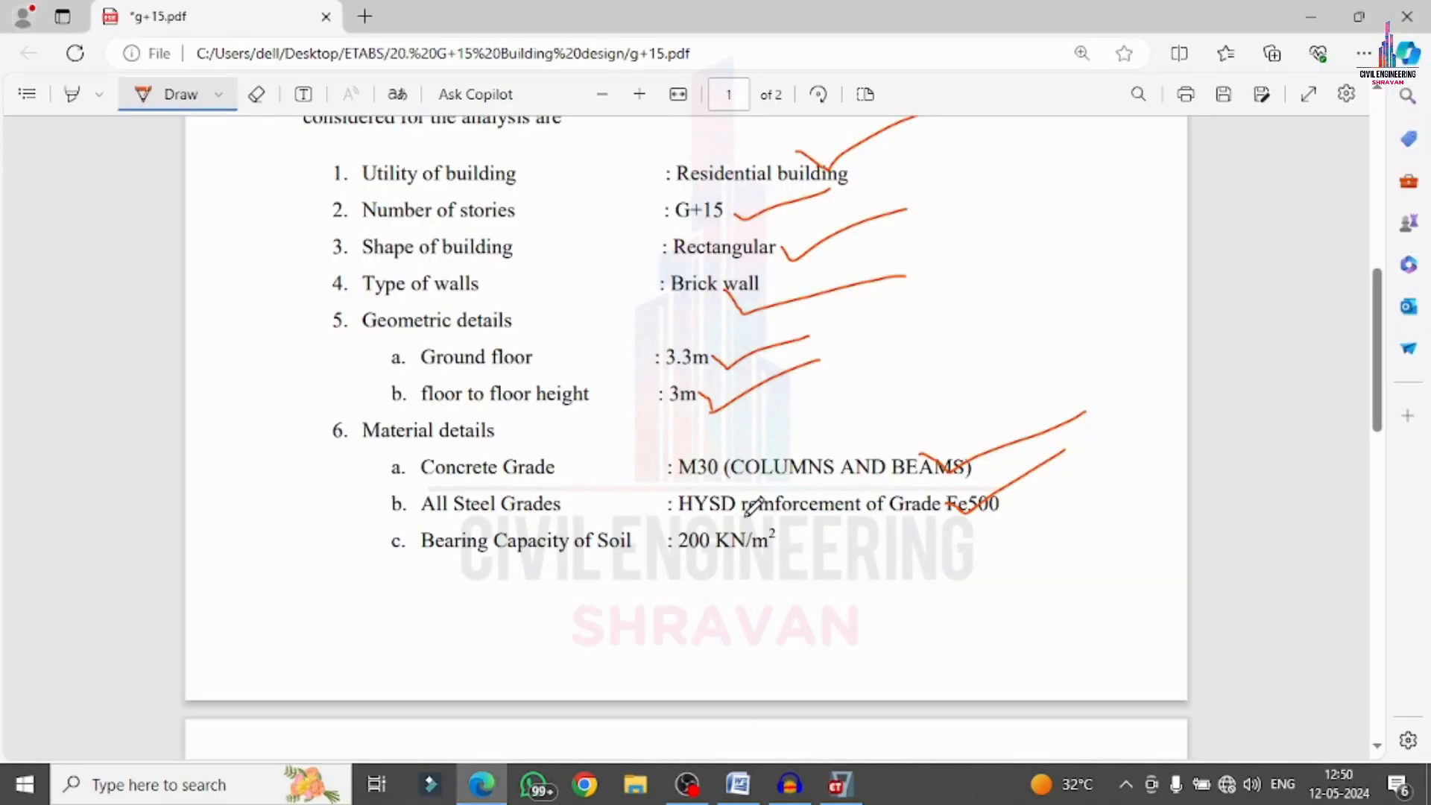
pyautogui.scroll(1, 699, 339)
pyautogui.scroll(1, 704, 327)
pyautogui.scroll(-10, 707, 329)
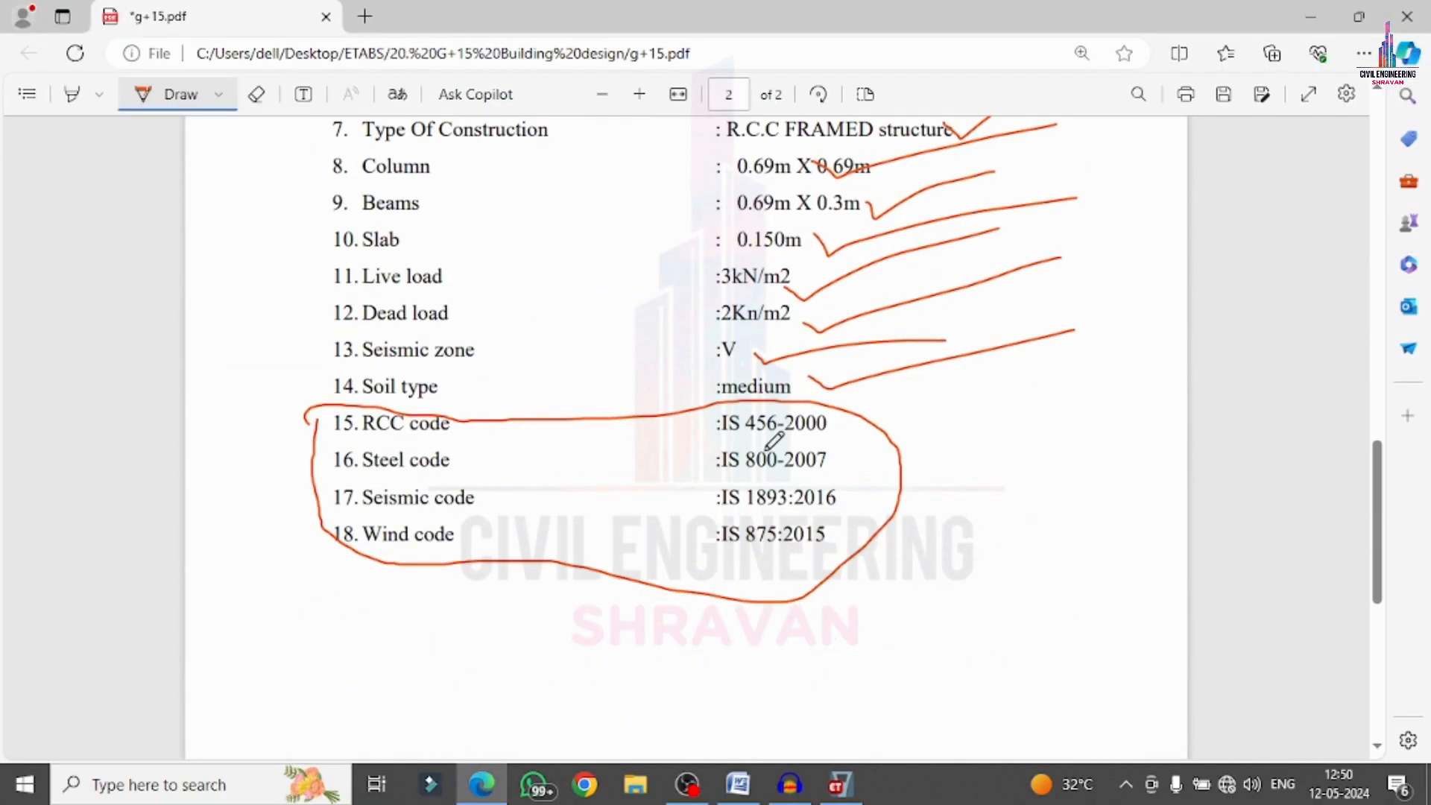
pyautogui.scroll(1, 792, 333)
pyautogui.moveTo(753, 298)
pyautogui.mouseDown()
pyautogui.moveTo(864, 280)
pyautogui.moveTo(734, 253)
pyautogui.moveTo(764, 287)
pyautogui.mouseUp()
pyautogui.click(840, 784)
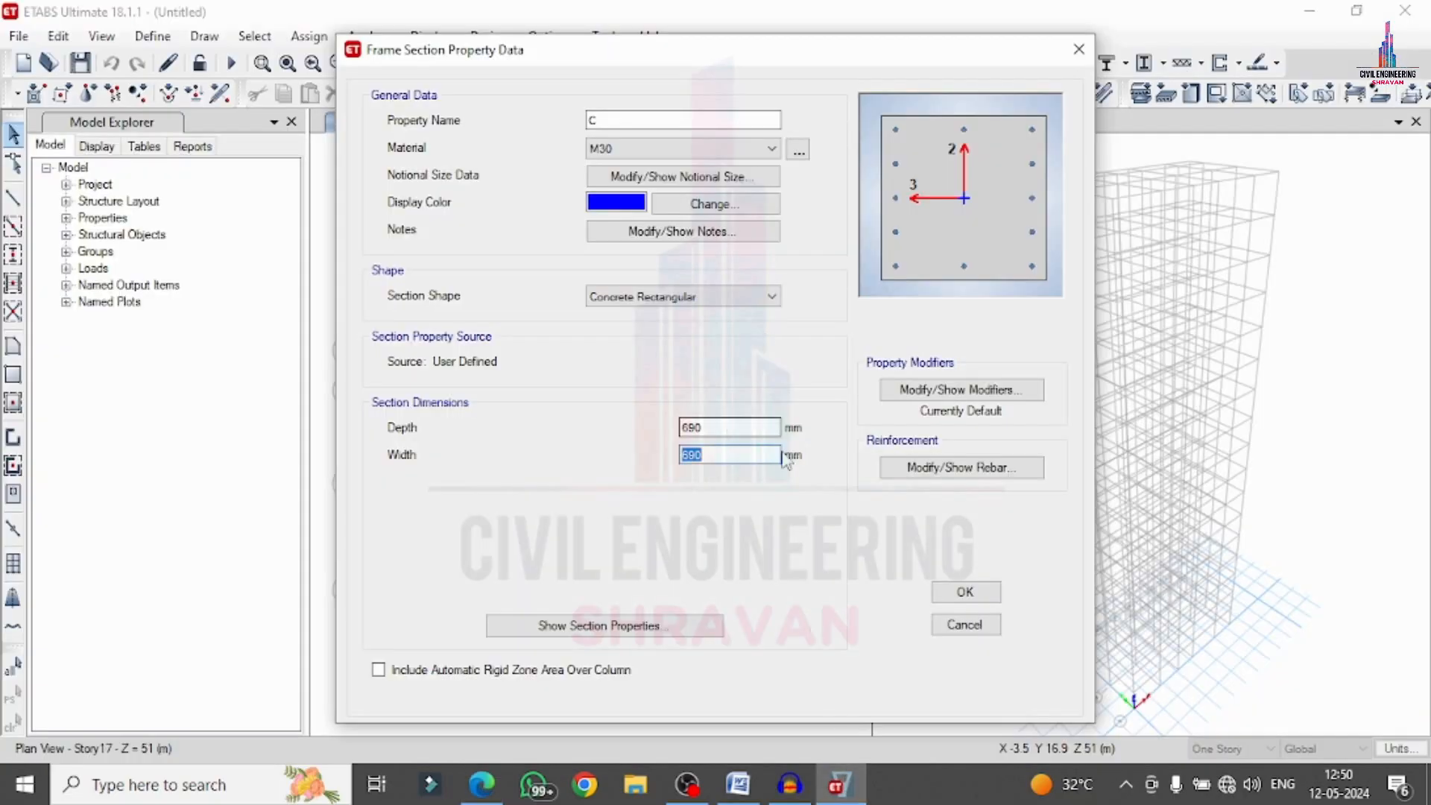
# Set the rebar material of column section C to HYSD500 for both longitudinal bars and confinement ties.
pyautogui.click(913, 472)
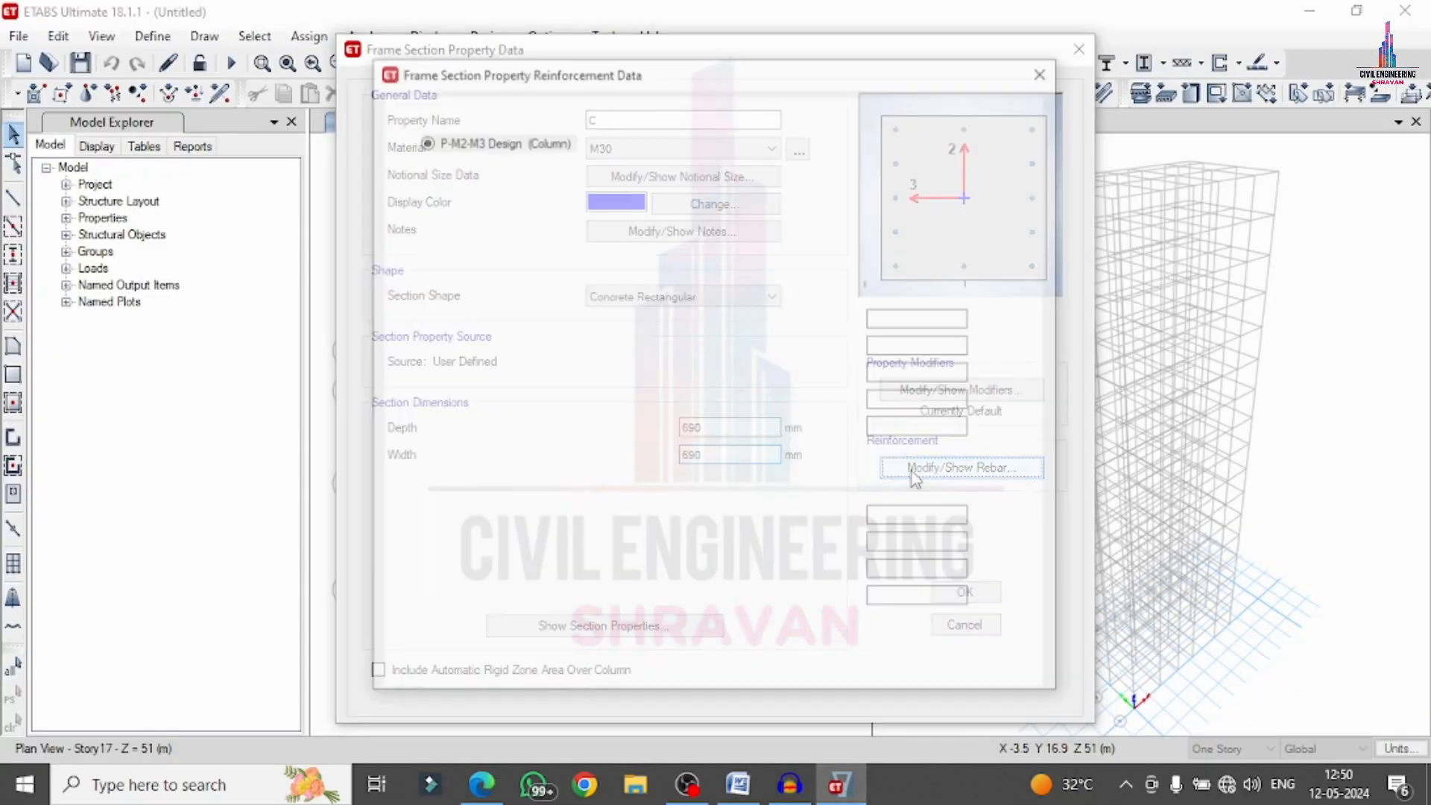
pyautogui.click(850, 143)
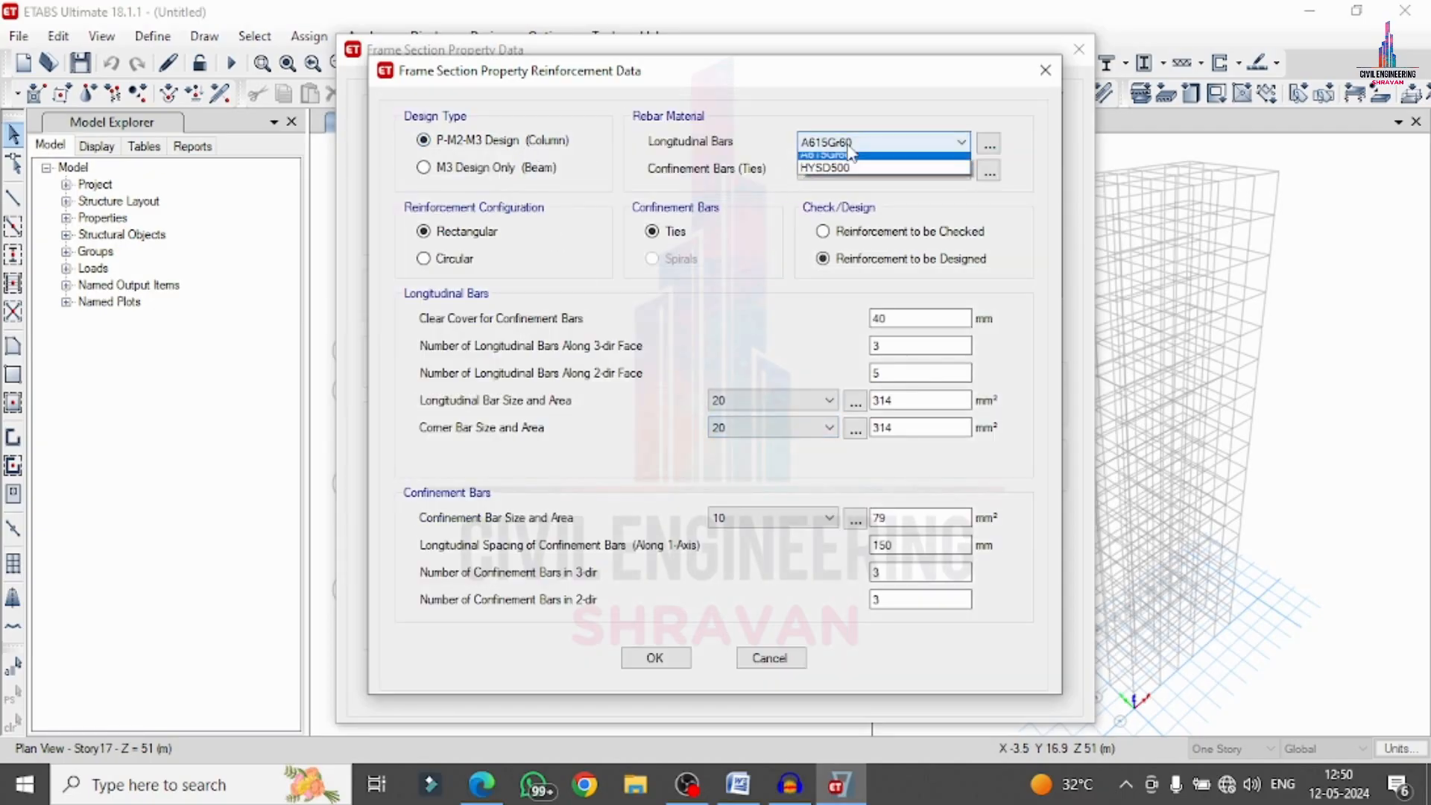
pyautogui.click(846, 181)
pyautogui.click(847, 171)
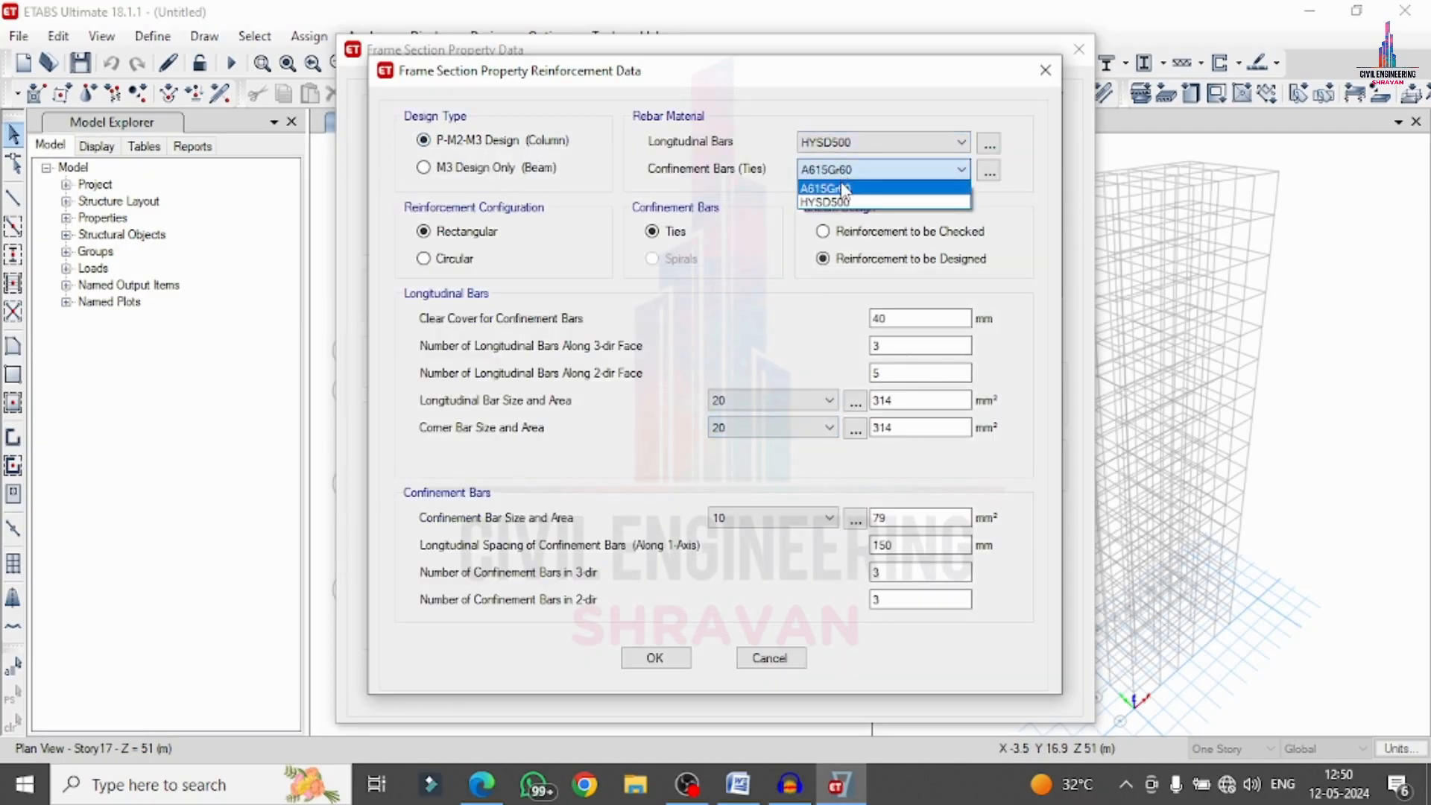
pyautogui.click(841, 202)
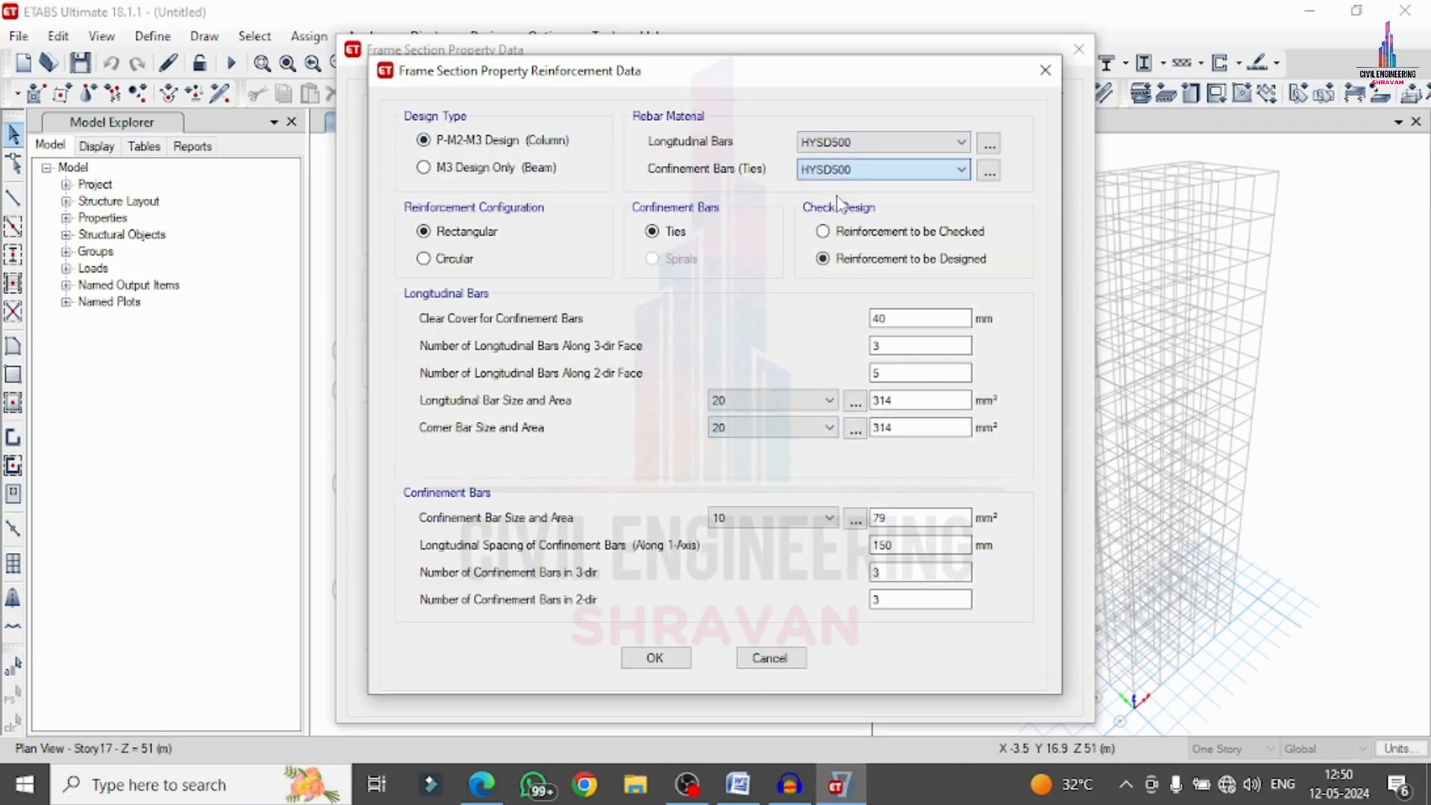
# Set column section C to 5 longitudinal bars along the 3-dir face with size 8 confinement bars, and accept the section.
pyautogui.doubleClick(915, 346)
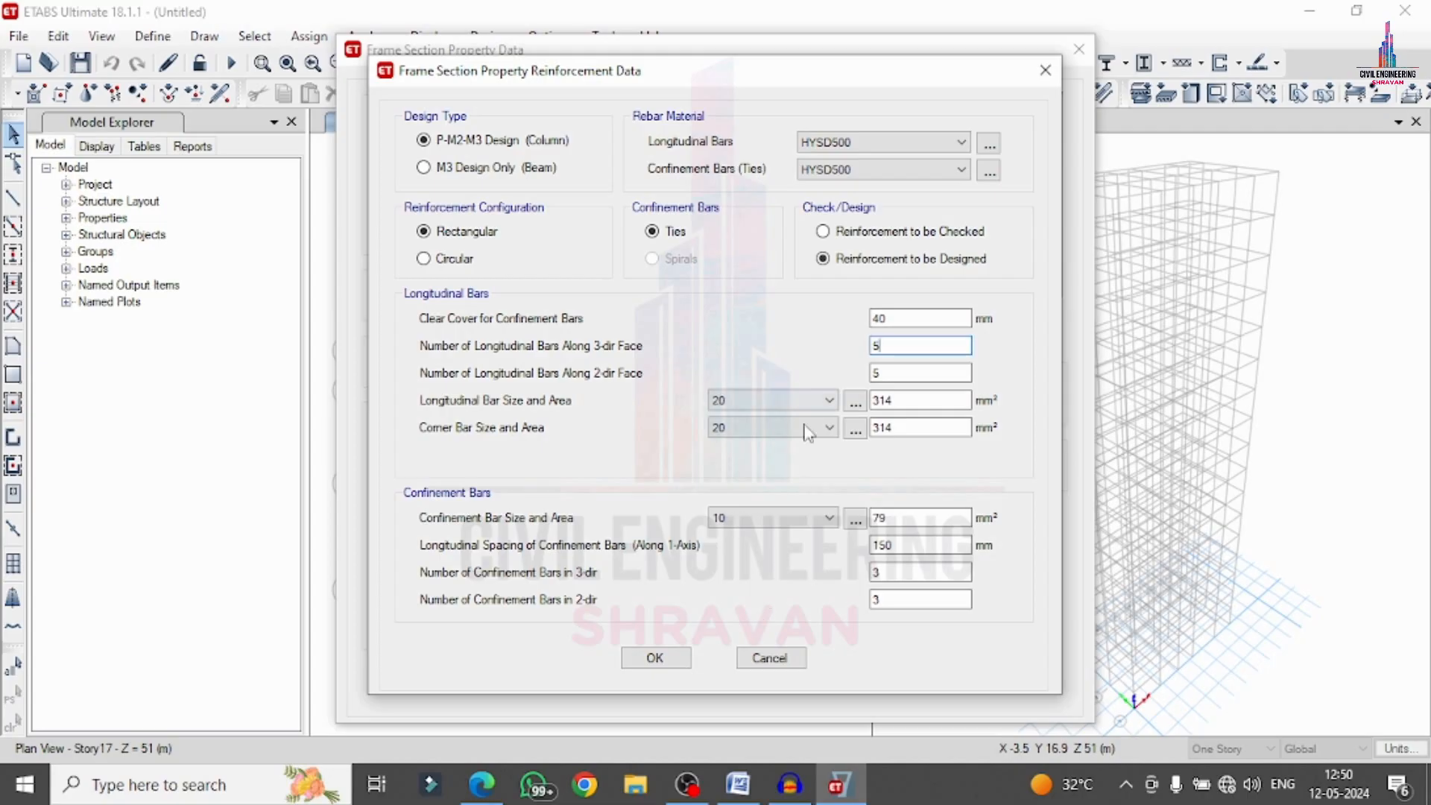
pyautogui.click(733, 516)
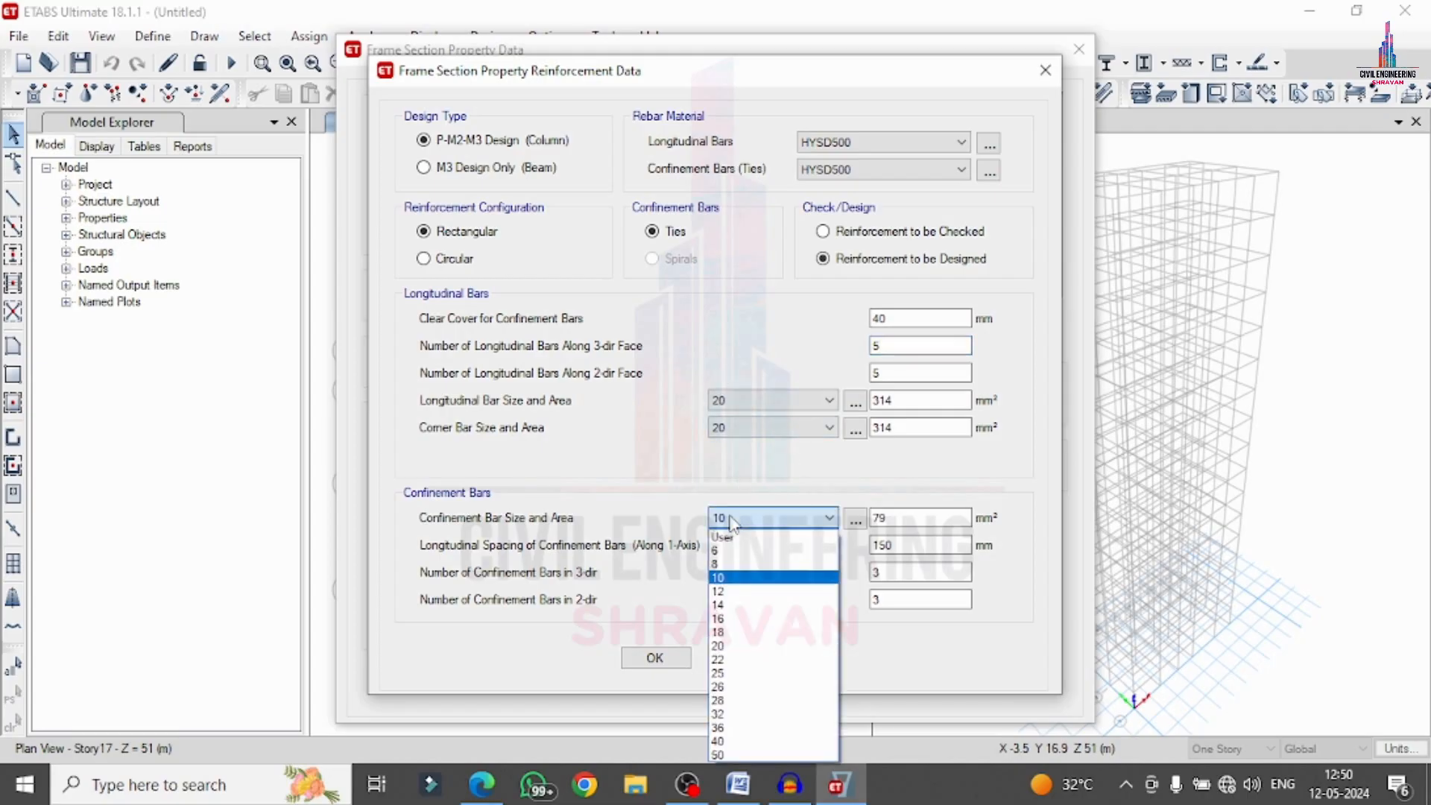
pyautogui.click(721, 563)
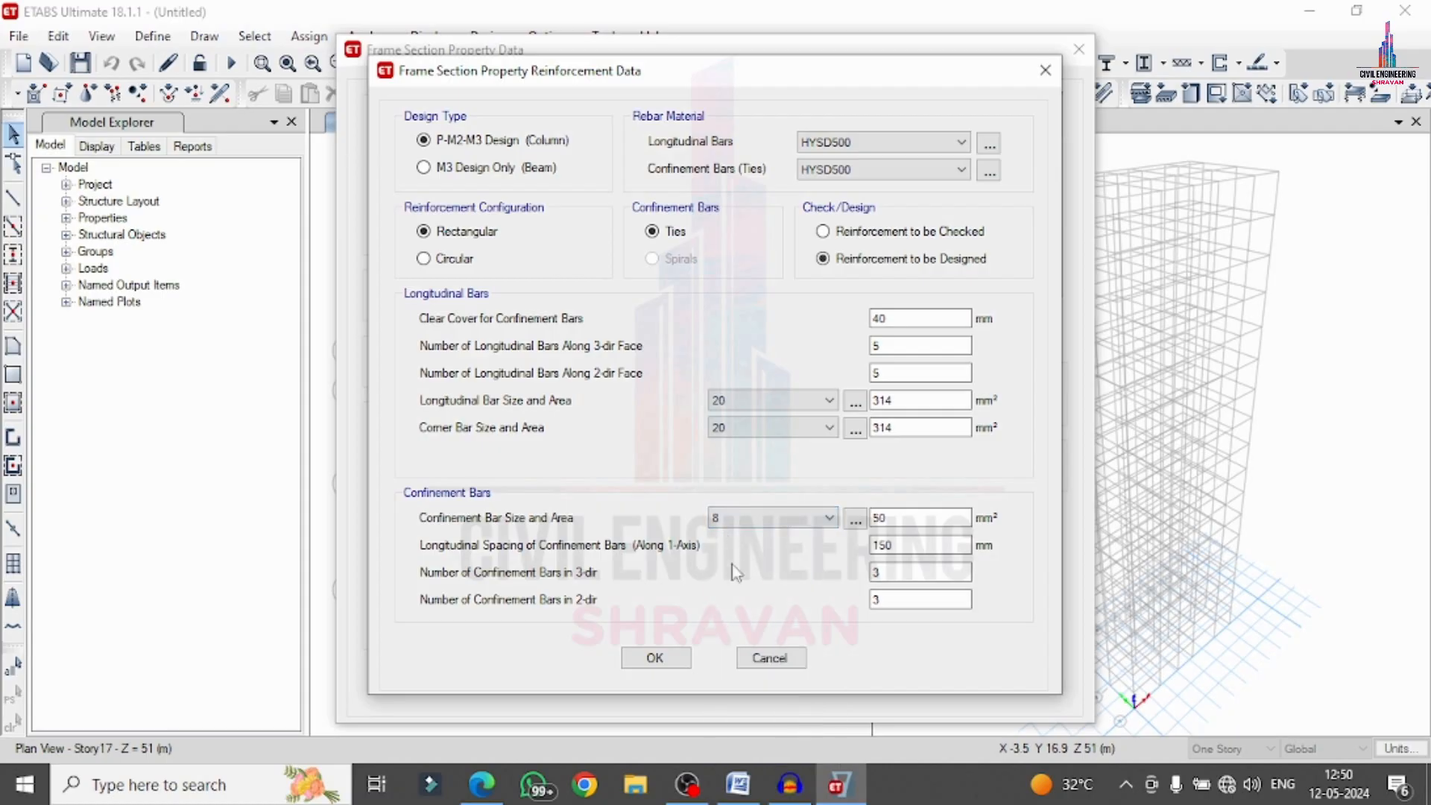
pyautogui.click(655, 657)
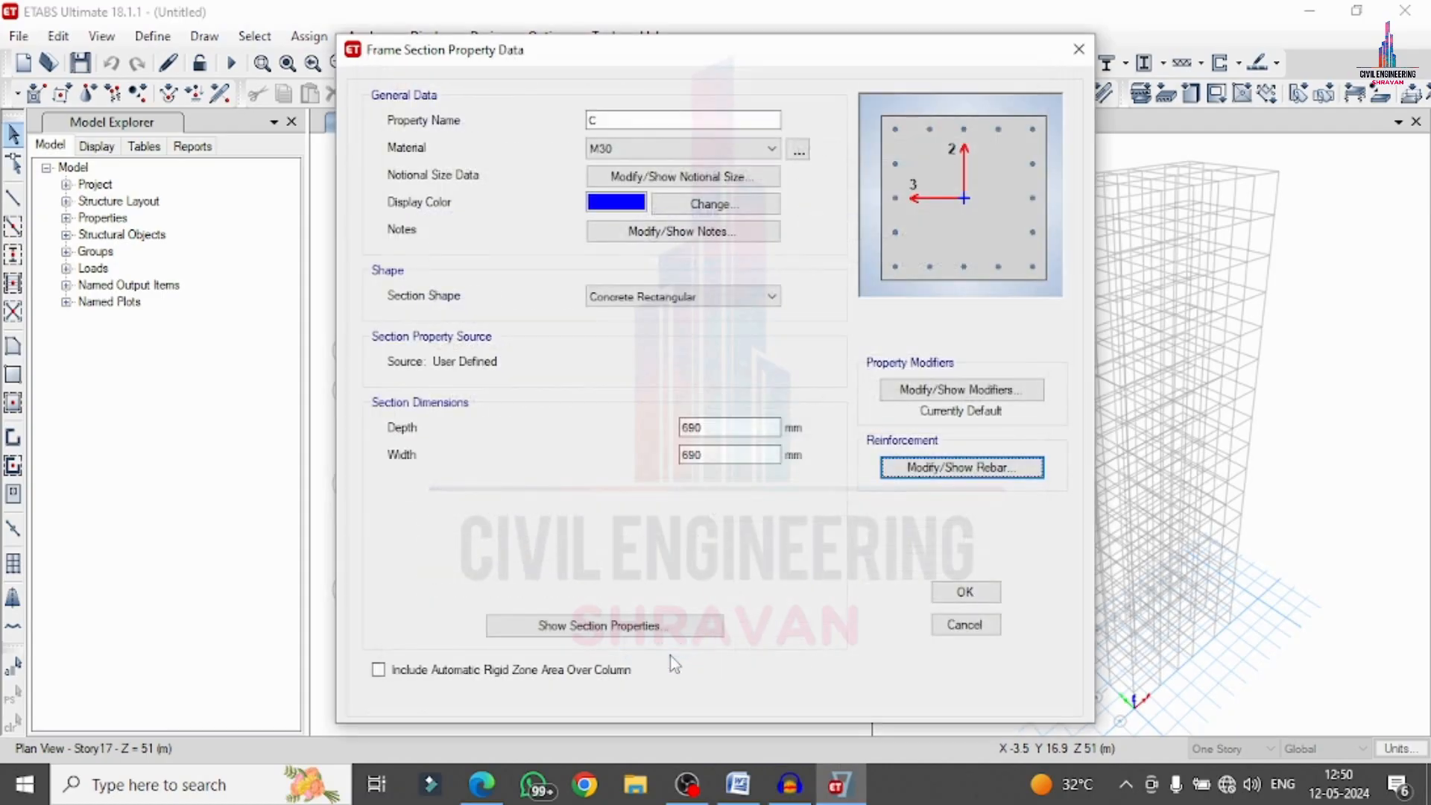
pyautogui.click(951, 597)
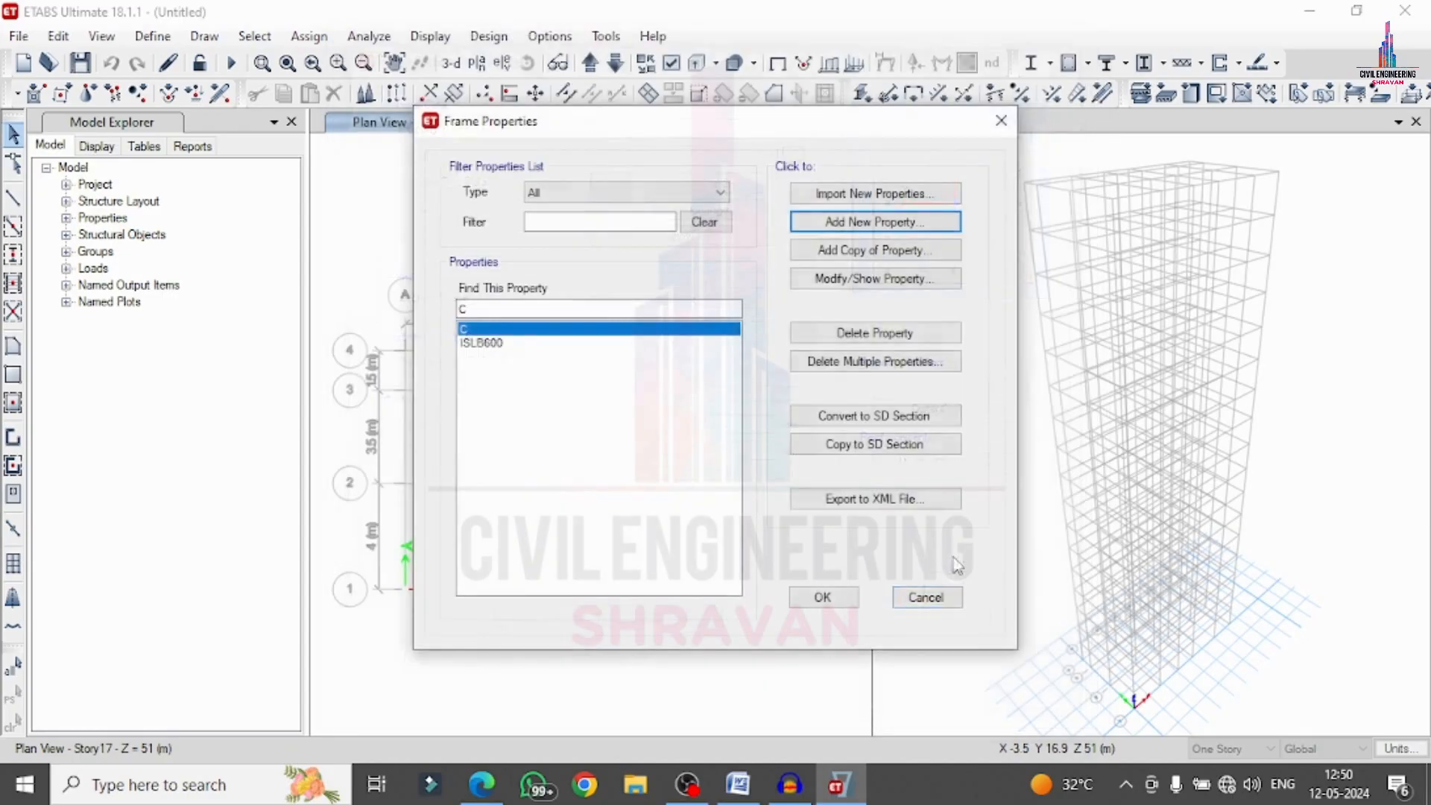
# Delete the ISLB600 section from the frame properties.
pyautogui.click(553, 344)
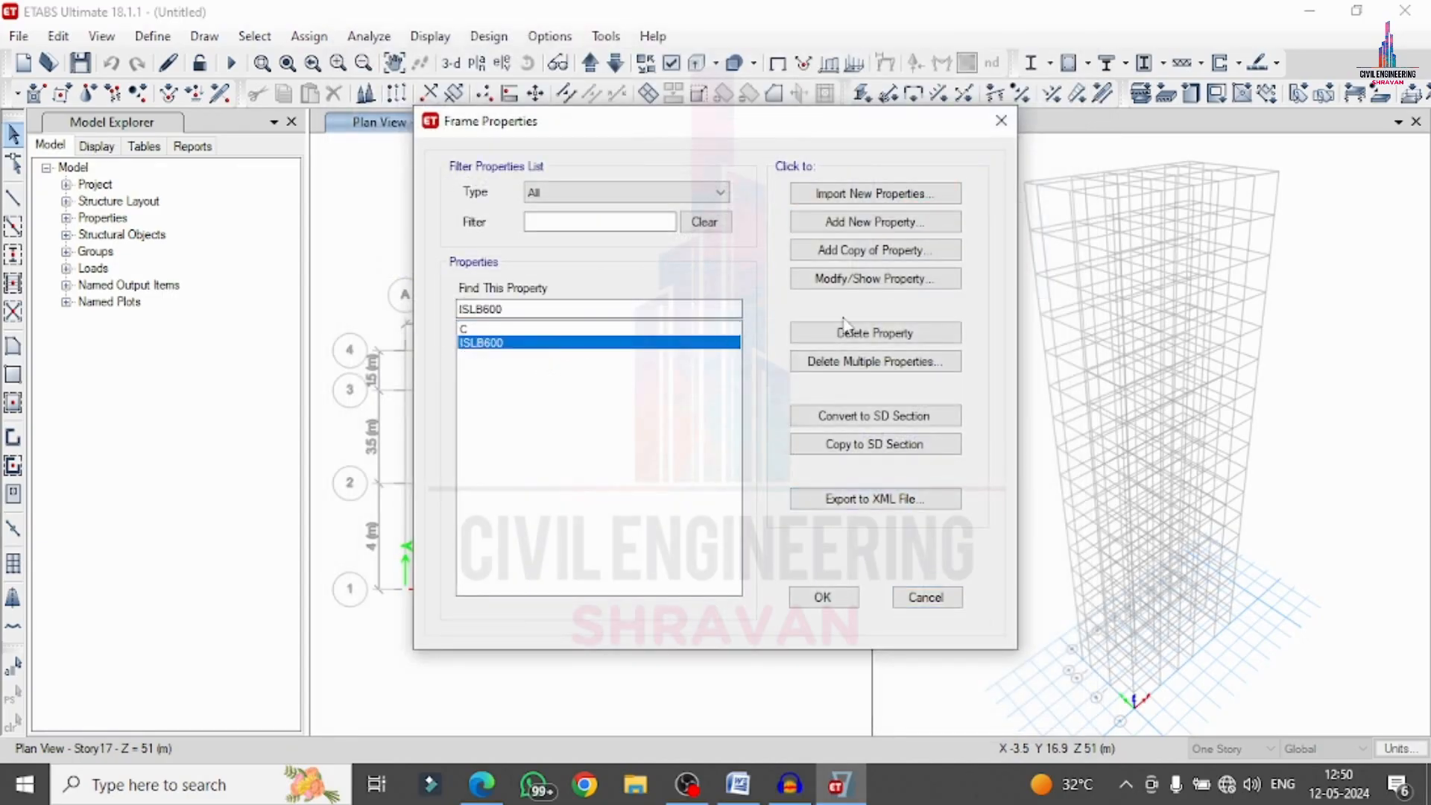
pyautogui.click(881, 332)
pyautogui.click(778, 467)
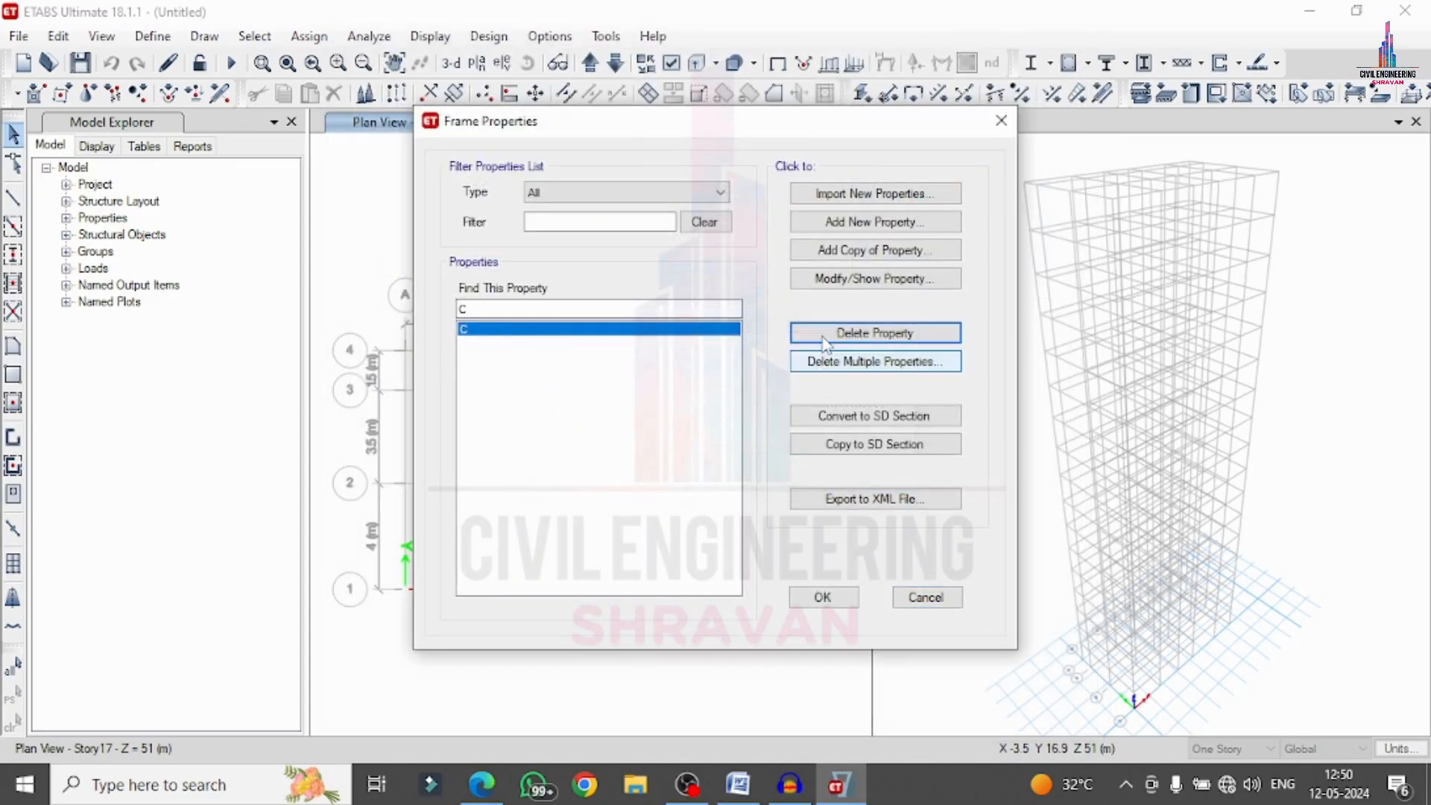
# Add a concrete rectangular frame section named B and assign it the M30 material.
pyautogui.click(857, 229)
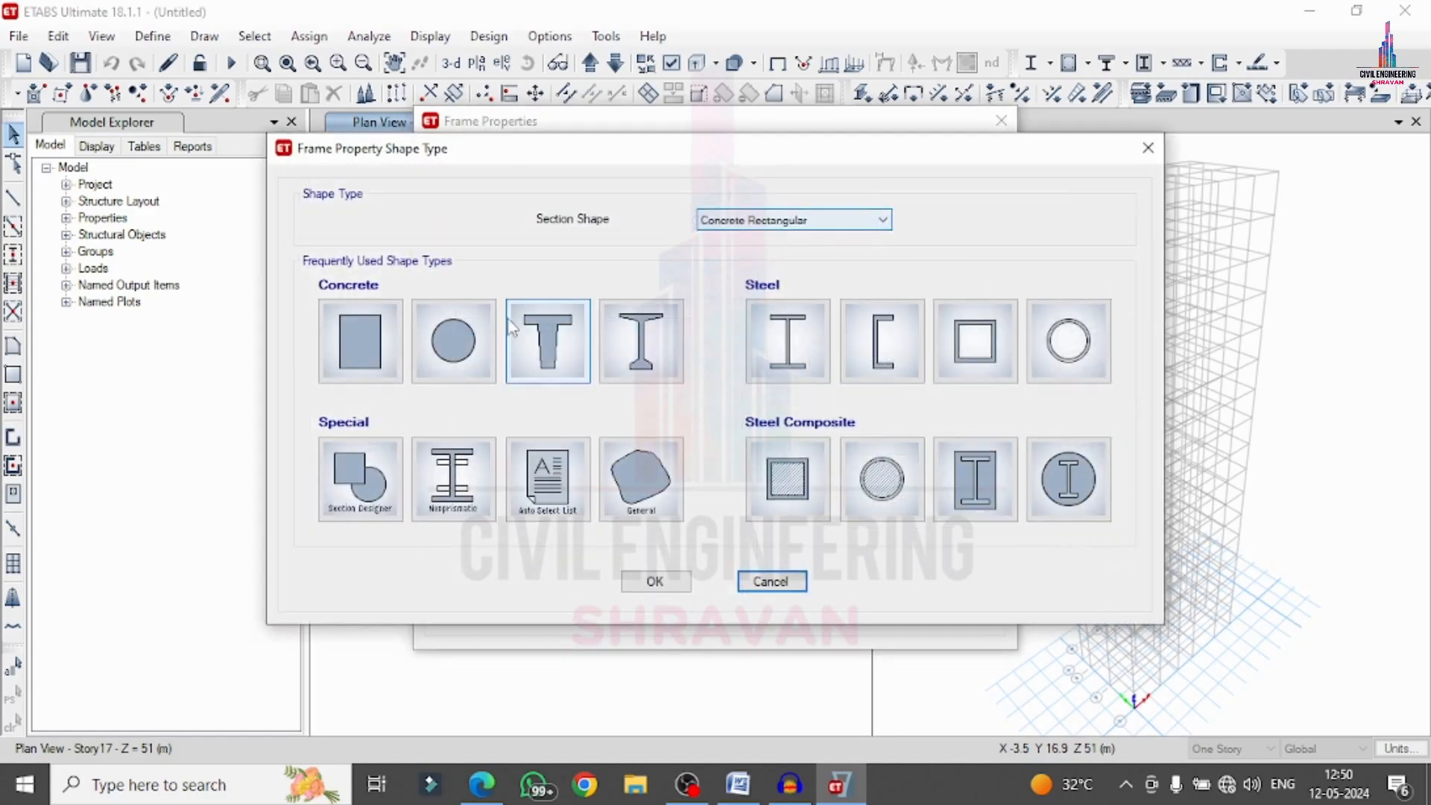
pyautogui.click(371, 345)
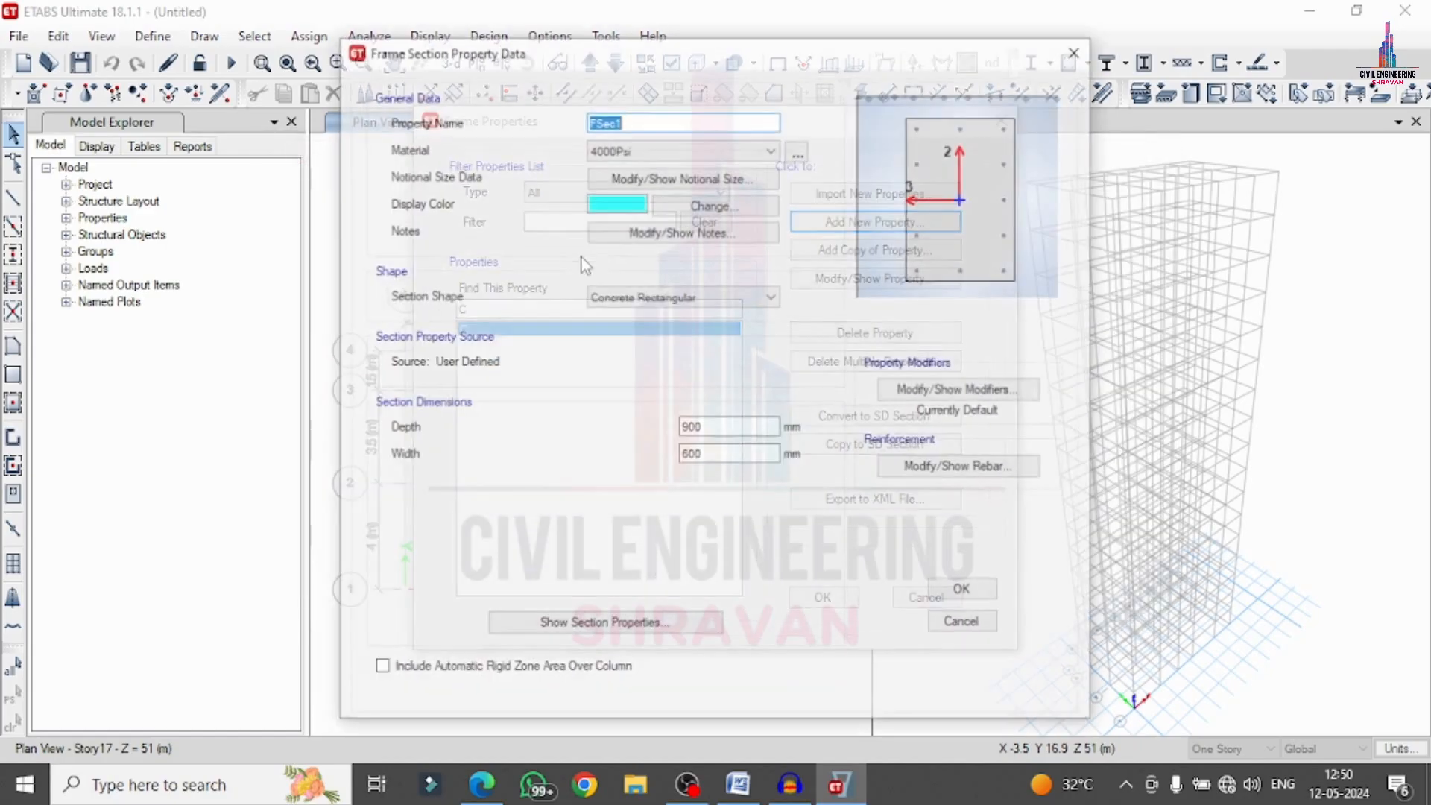
pyautogui.write('B')
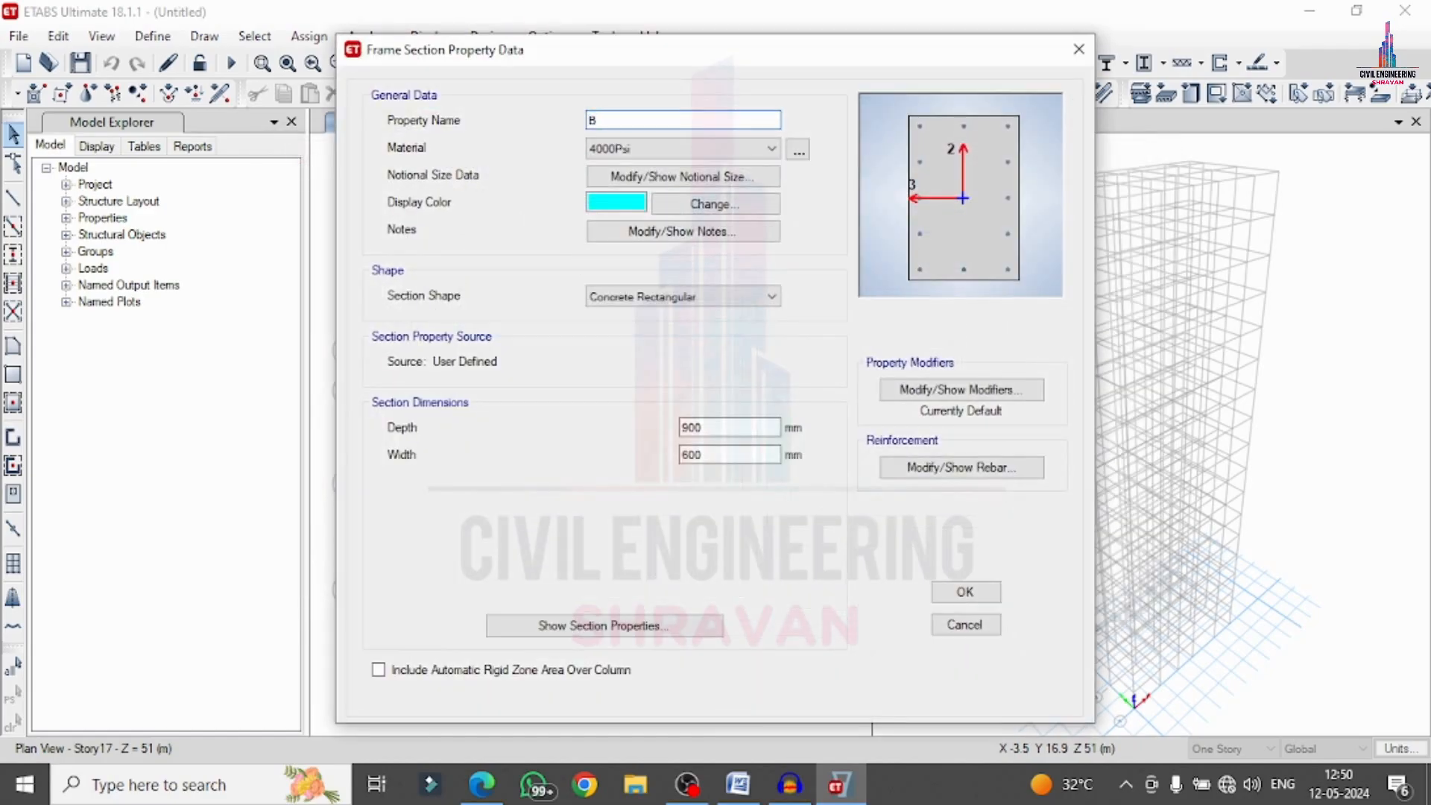
pyautogui.click(635, 149)
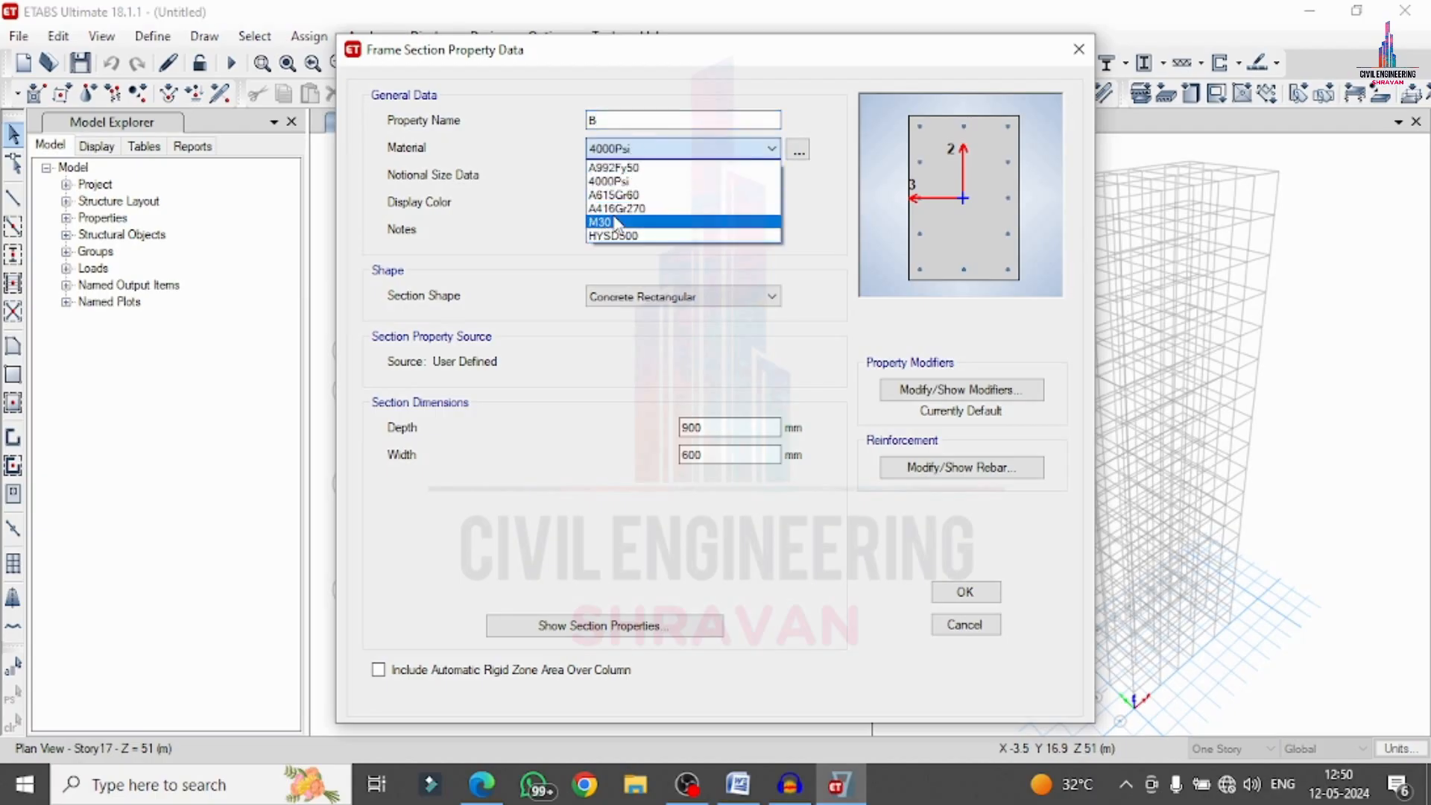
pyautogui.click(617, 222)
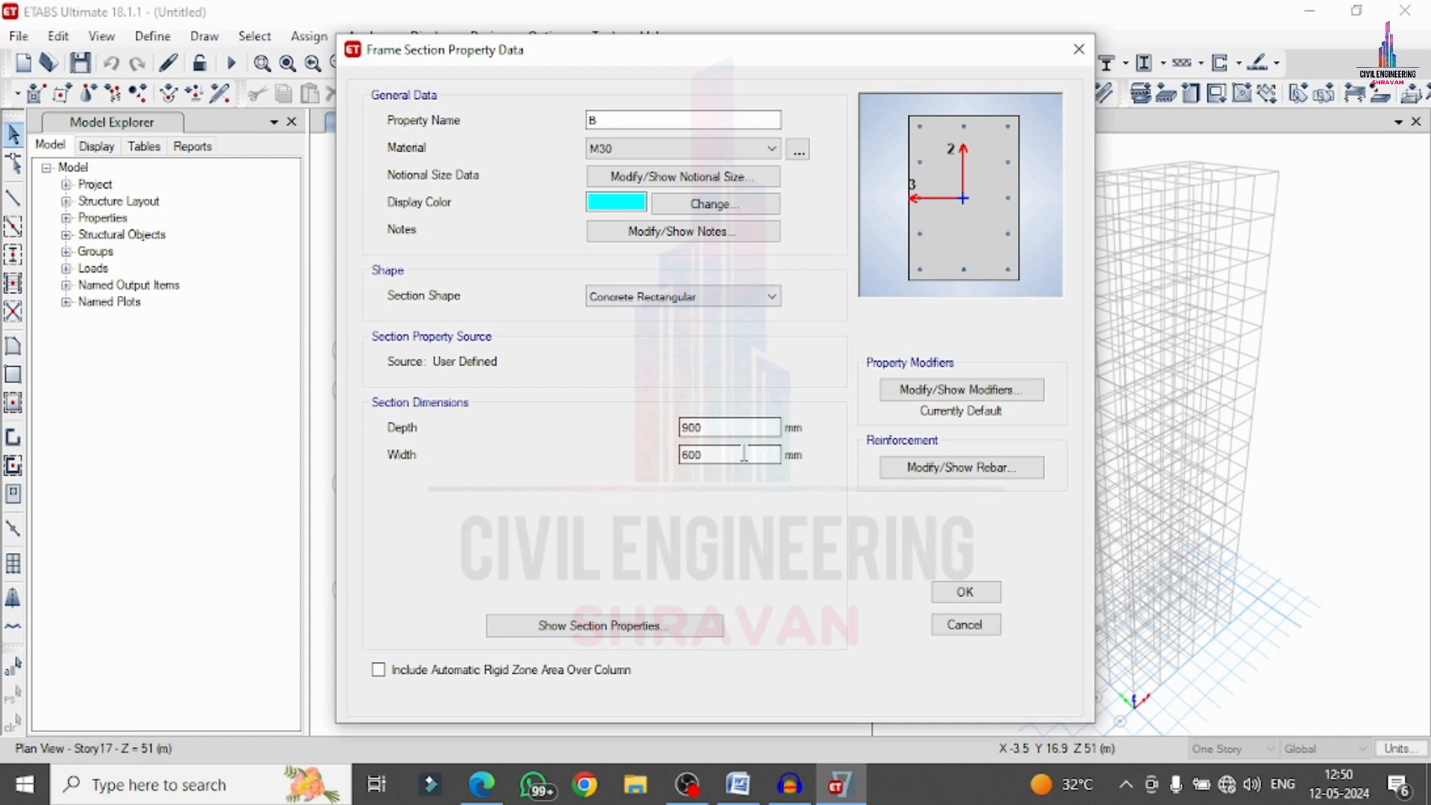
# Set beam section B to a depth of 690 mm and a width of 300 mm.
pyautogui.doubleClick(677, 427)
pyautogui.write('6')
pyautogui.press('Tab')
pyautogui.write('300')
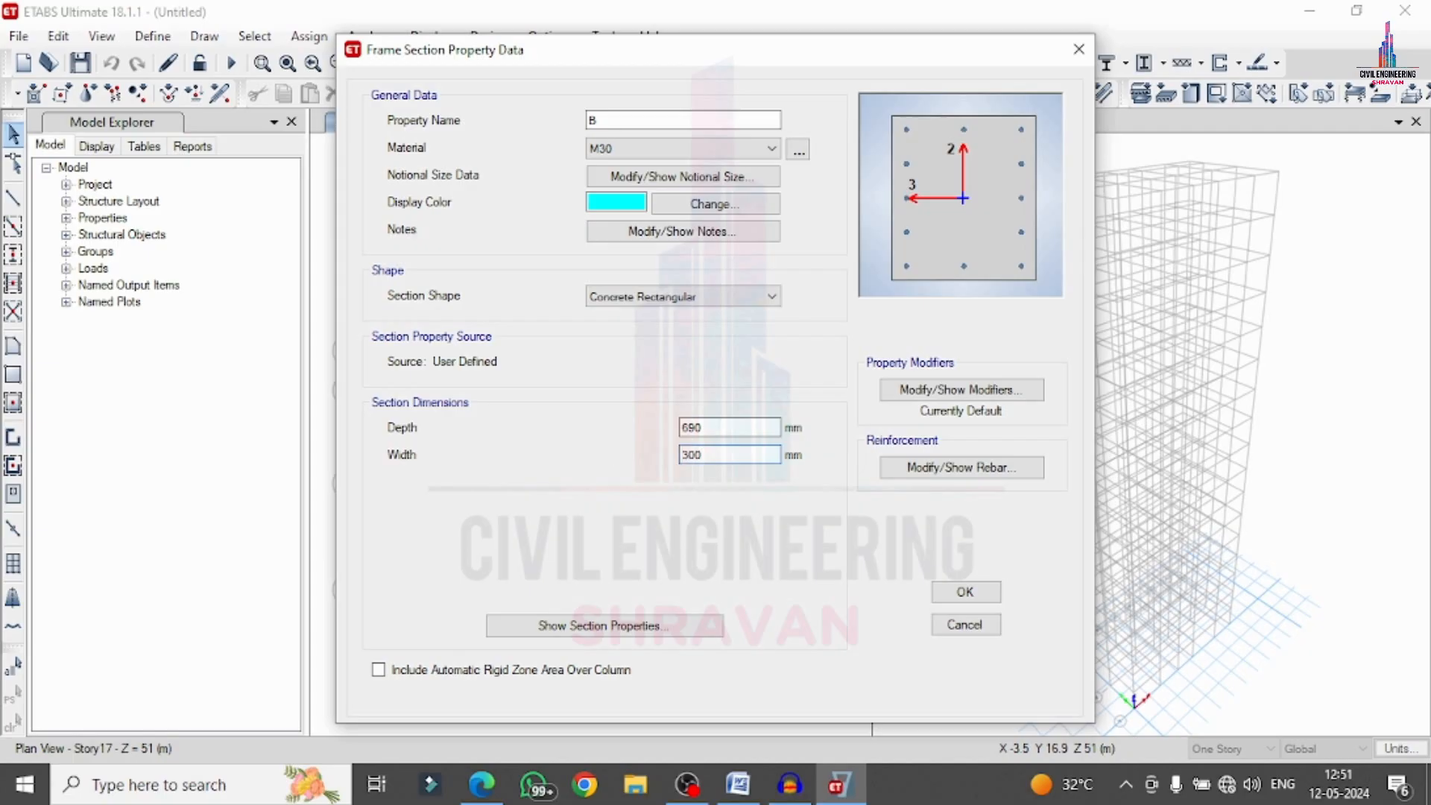
# Make section B an M3 Design Only (Beam) type with HYSD500 for both longitudinal bars and confinement ties.
pyautogui.click(960, 467)
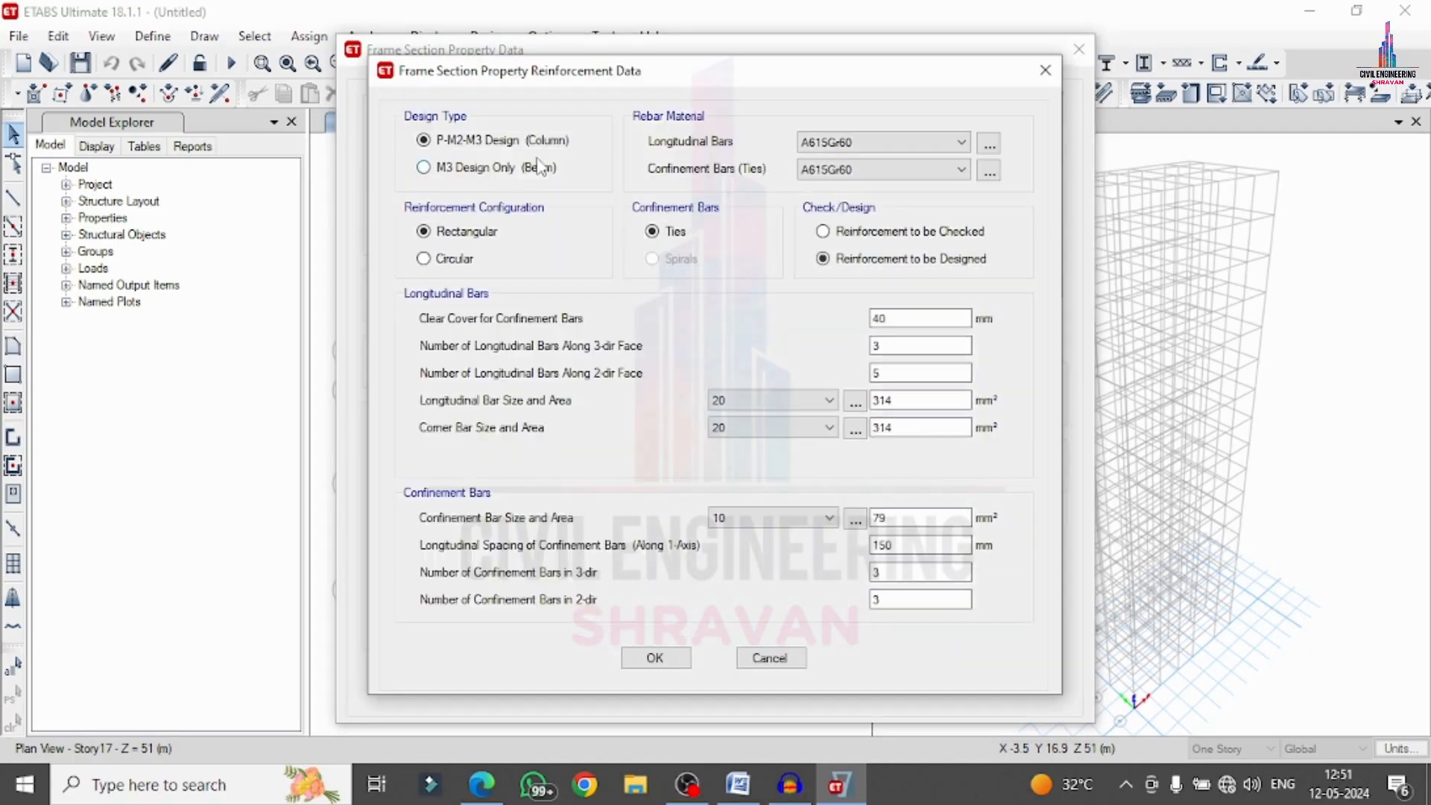
pyautogui.click(518, 169)
pyautogui.click(863, 144)
pyautogui.click(842, 174)
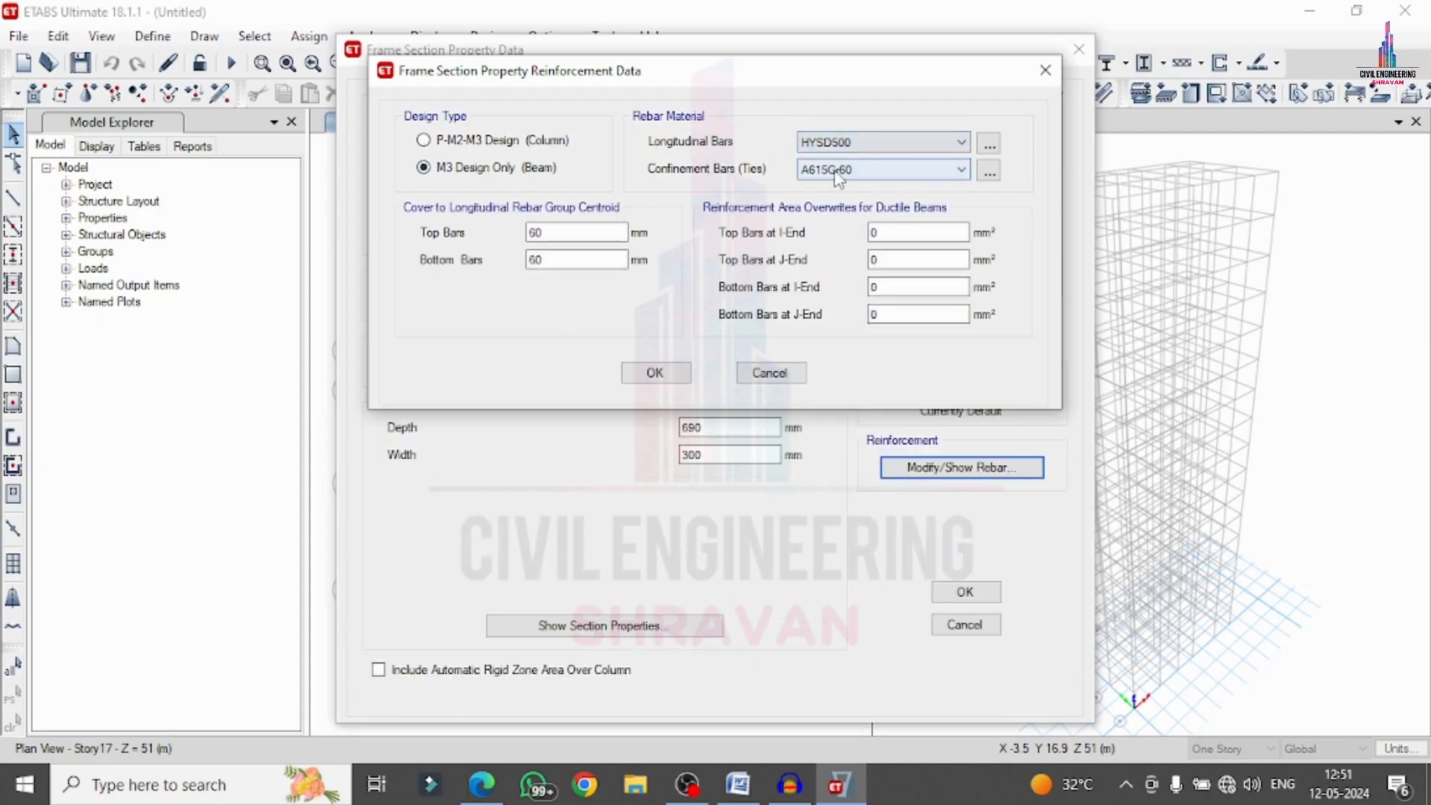
pyautogui.click(842, 170)
pyautogui.click(829, 201)
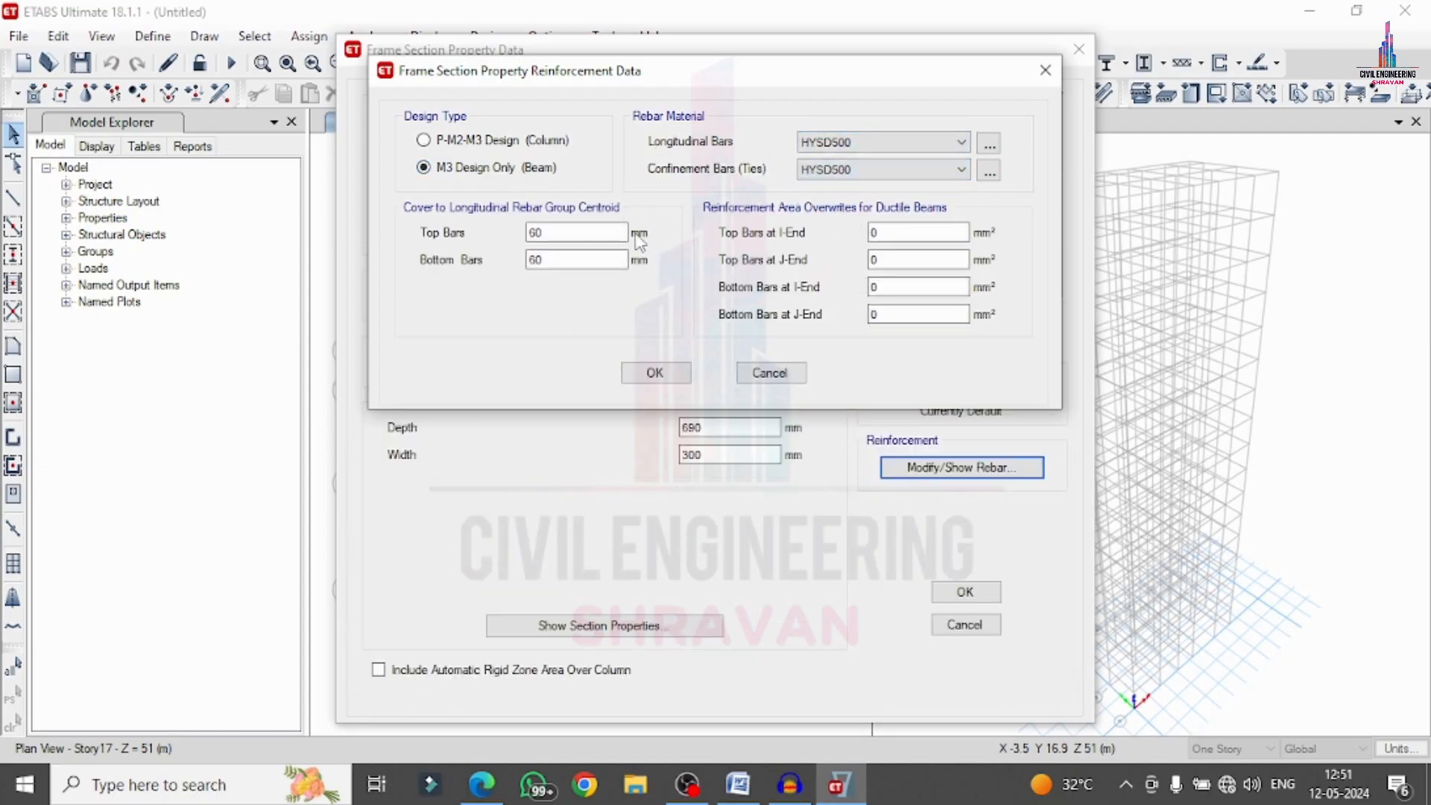
# Change the top bar cover of beam section B and accept the frame section definitions.
pyautogui.click(567, 230)
pyautogui.hotkey('shift', 'Home')
pyautogui.write('5')
pyautogui.click(652, 373)
pyautogui.click(963, 591)
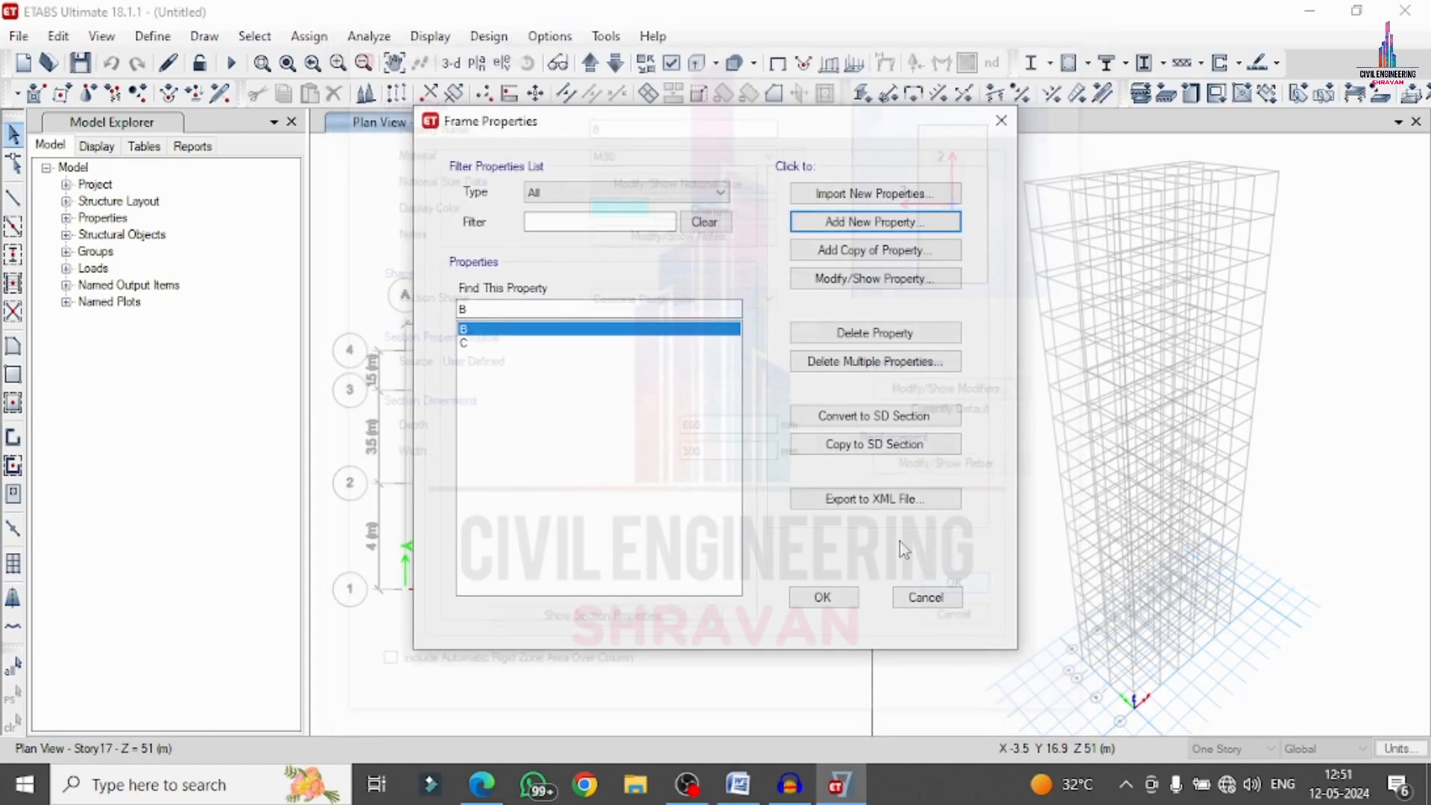
pyautogui.click(820, 594)
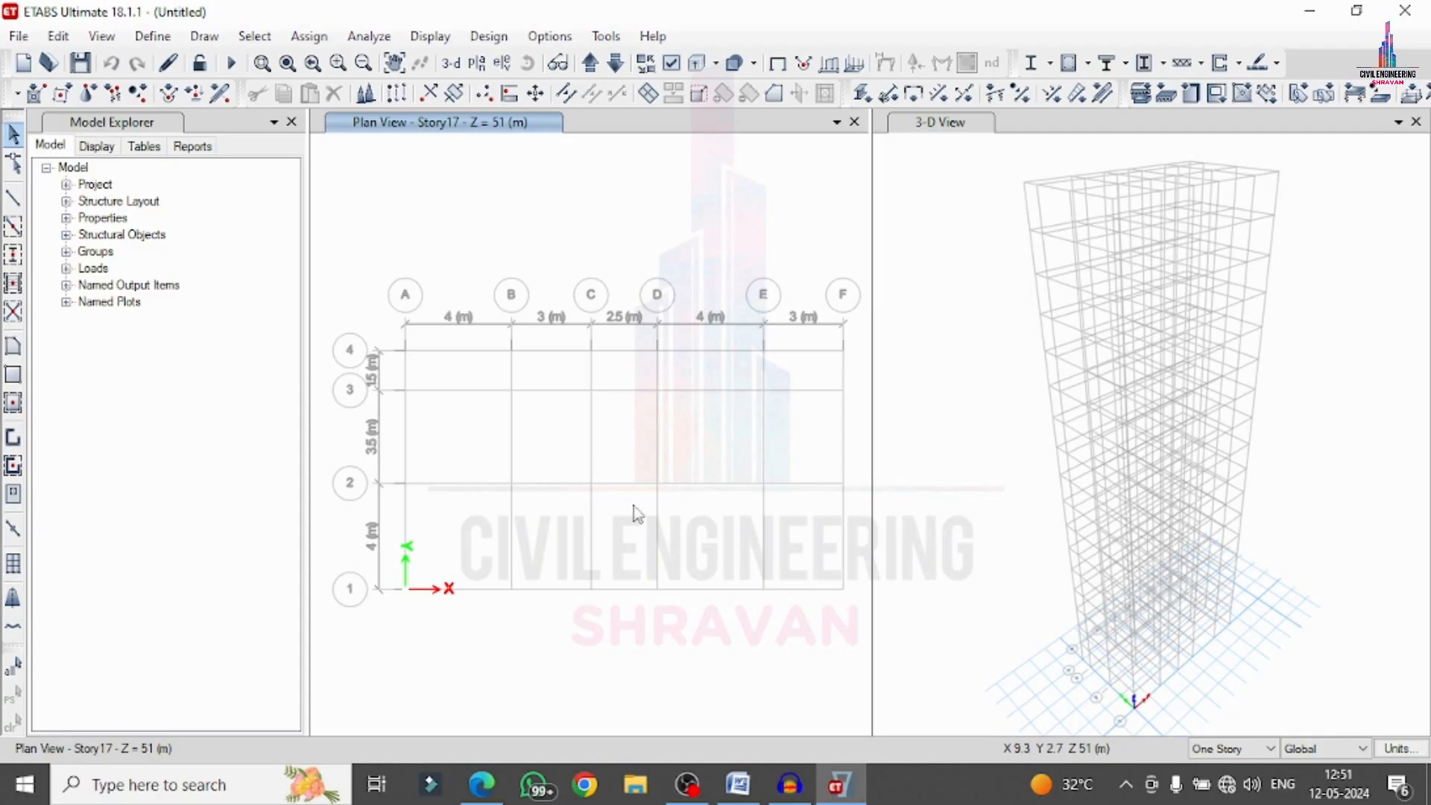
# Delete the Plank1 property from the slab section properties.
pyautogui.click(152, 35)
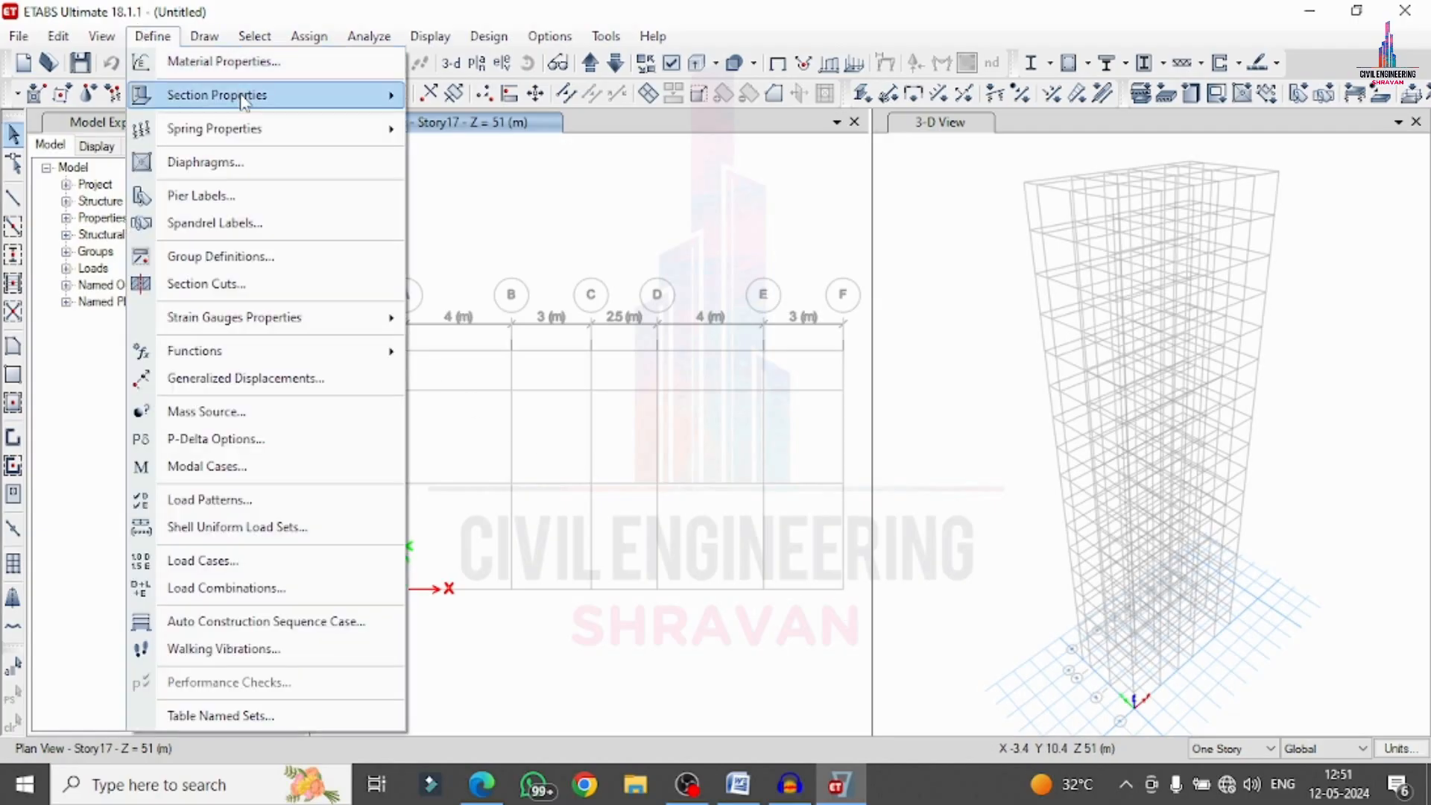
pyautogui.moveTo(224, 92)
pyautogui.click(472, 160)
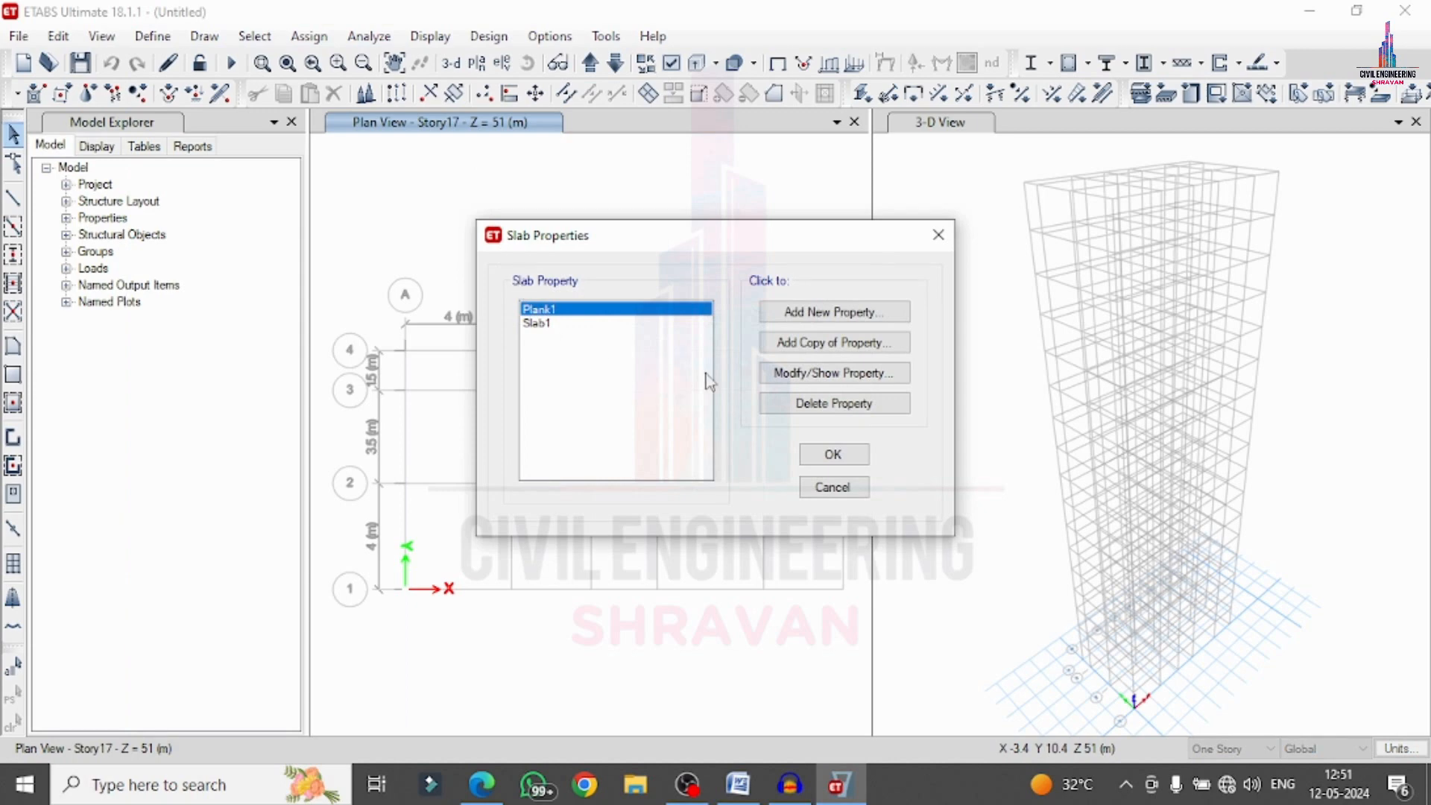
pyautogui.click(791, 409)
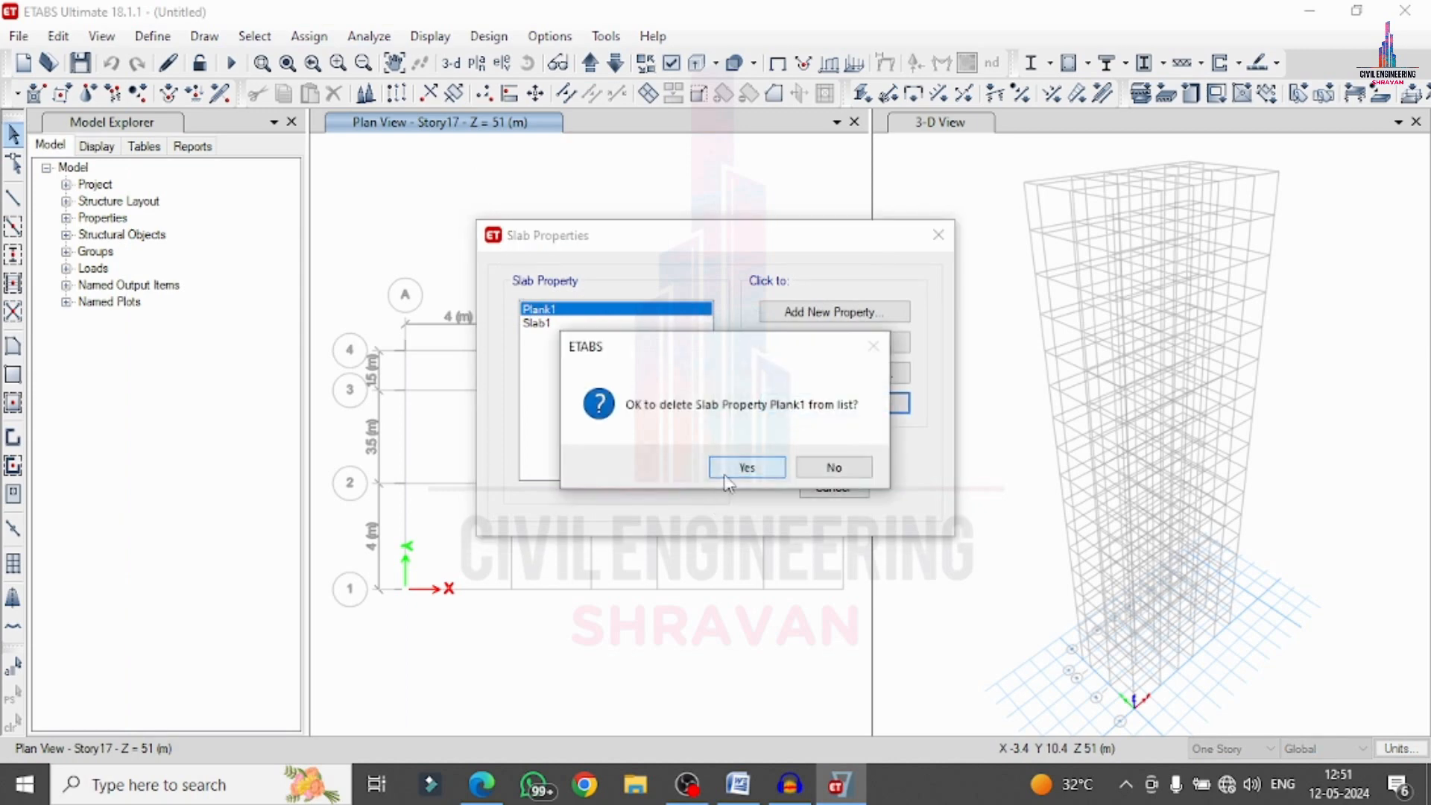
pyautogui.click(746, 467)
# Modify the remaining slab property: name it Slab150, use M30 material and set the thickness to 150 mm.
pyautogui.click(807, 374)
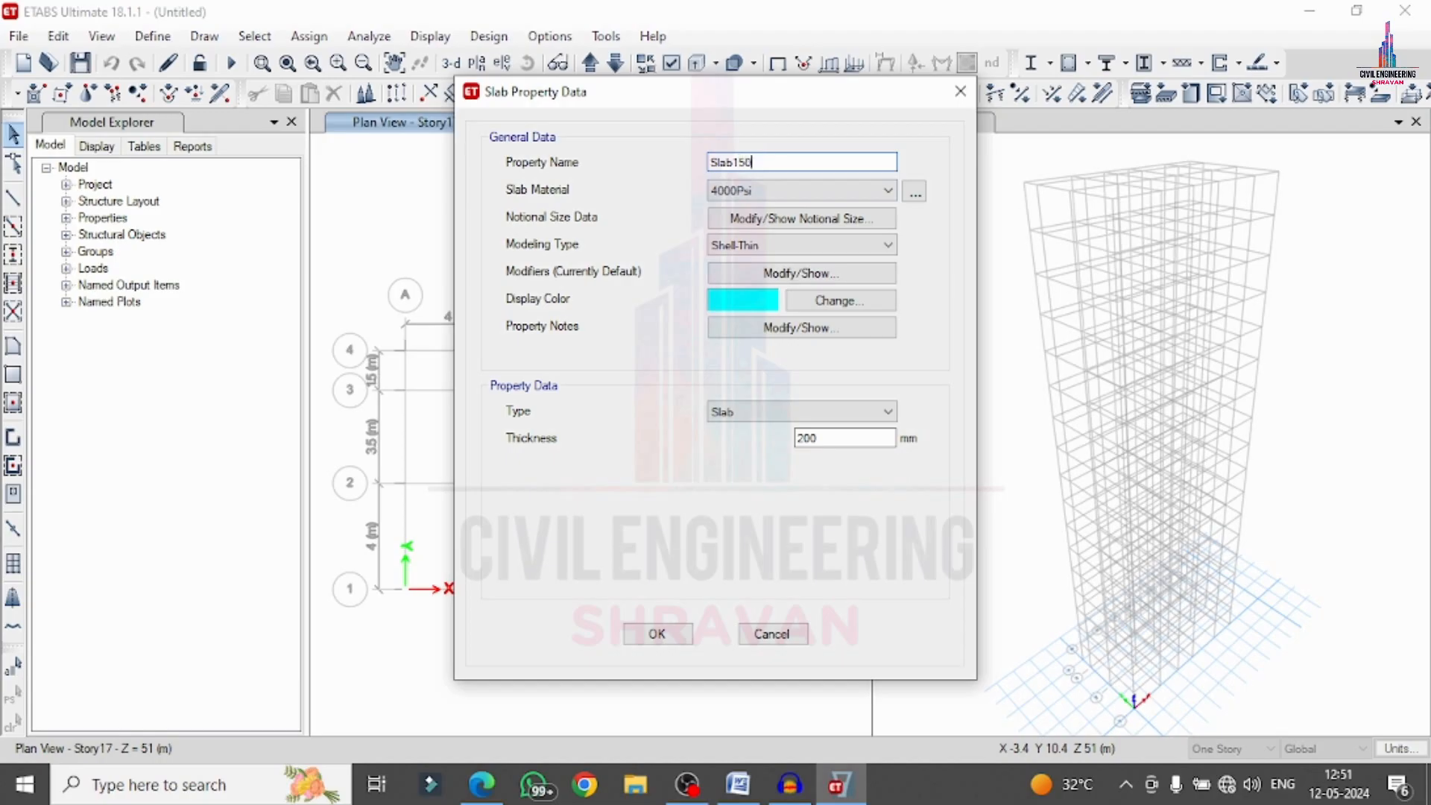
pyautogui.click(776, 191)
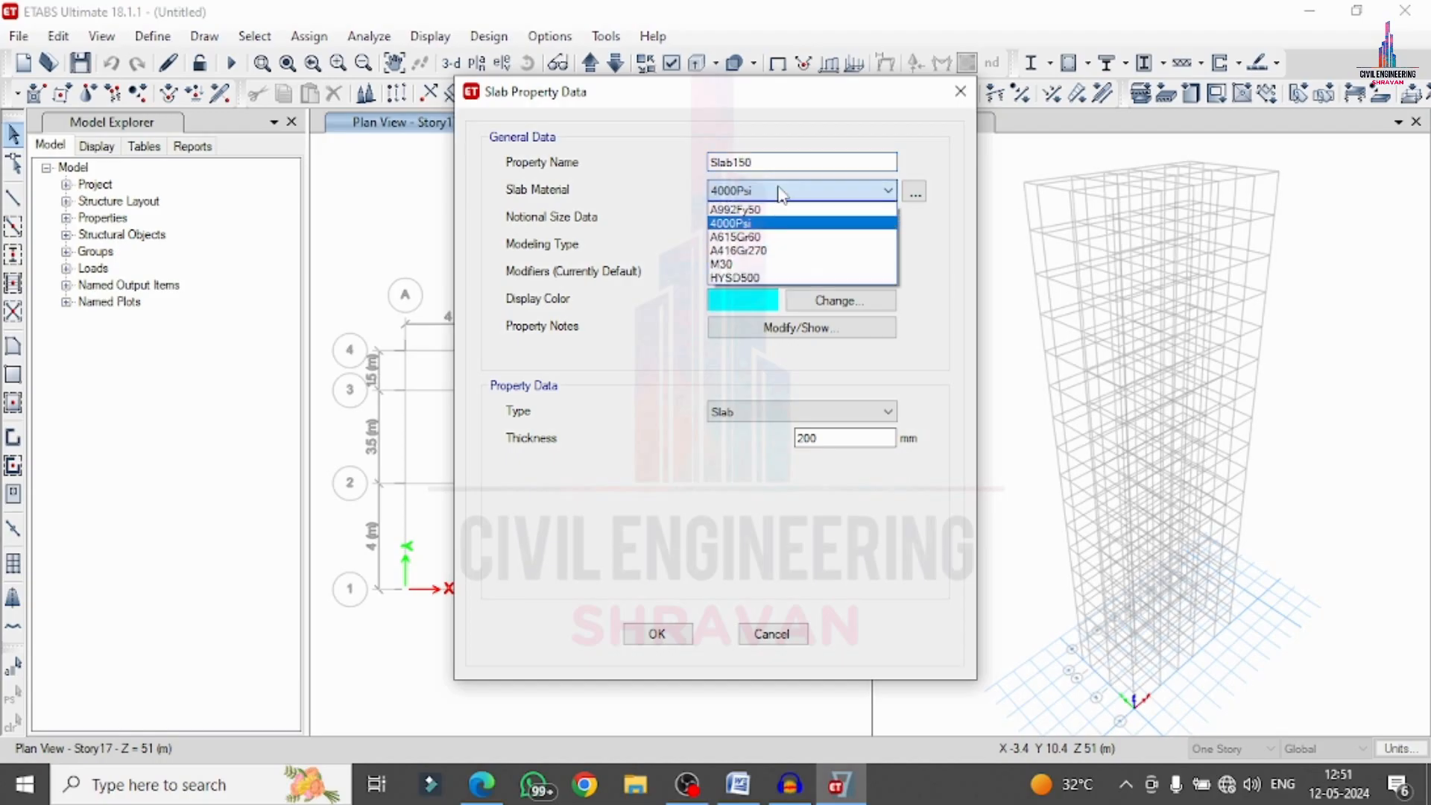
pyautogui.click(750, 267)
pyautogui.doubleClick(809, 437)
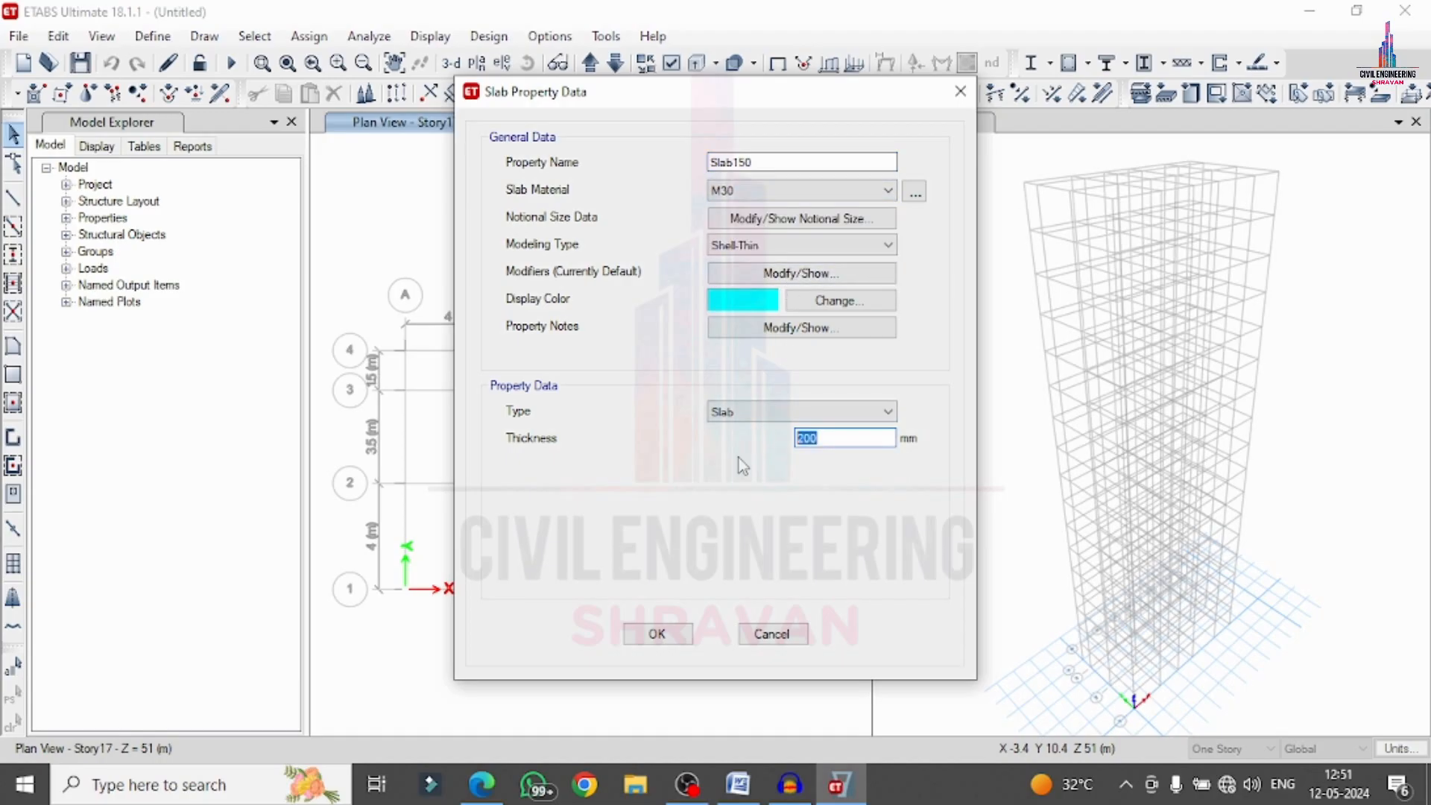
pyautogui.write('150')
pyautogui.click(657, 634)
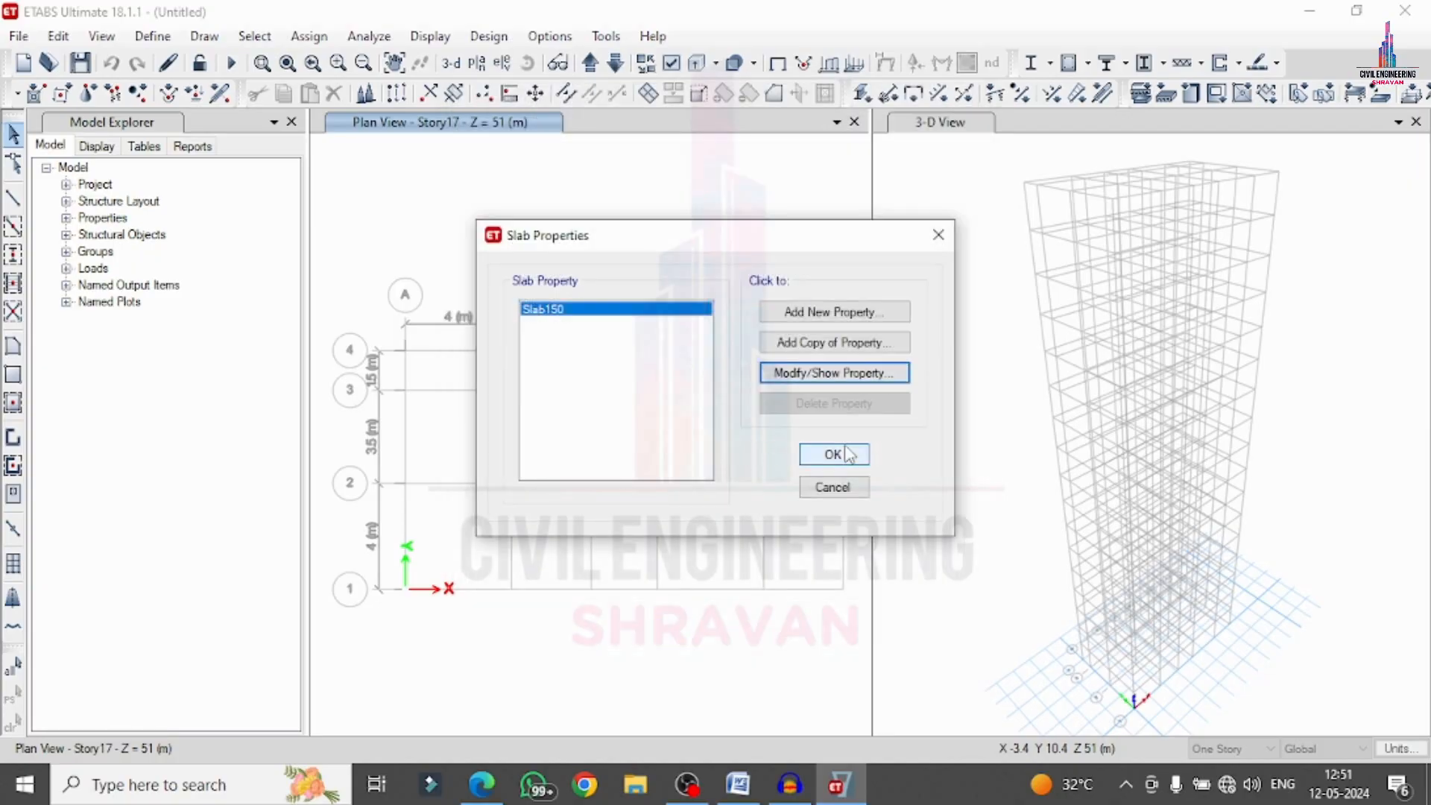
pyautogui.press('Return')
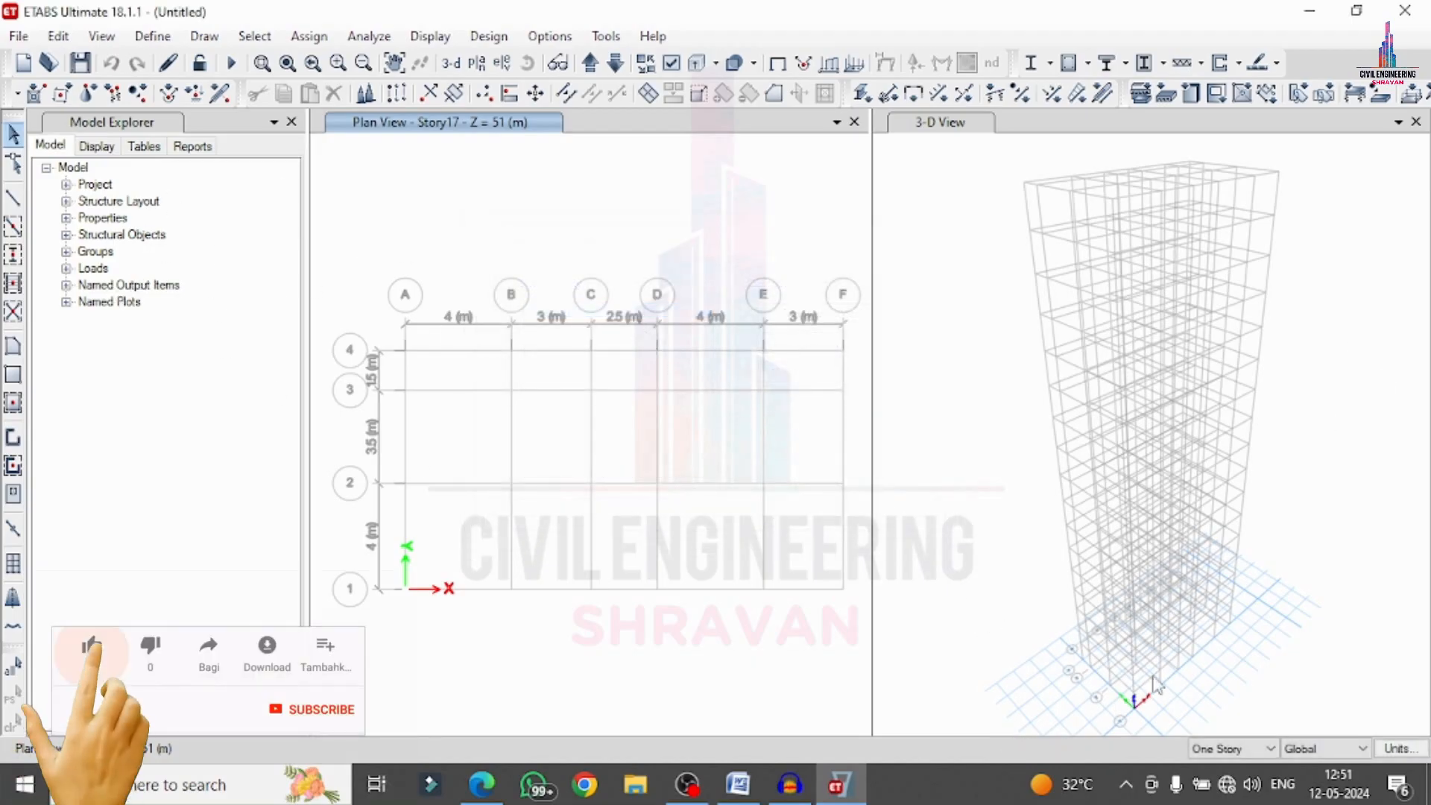
# With drawing applied to all stories, draw section C frame lines along grid 4 and on all grid segments in the bays between grids 1 and 2.
pyautogui.click(1229, 750)
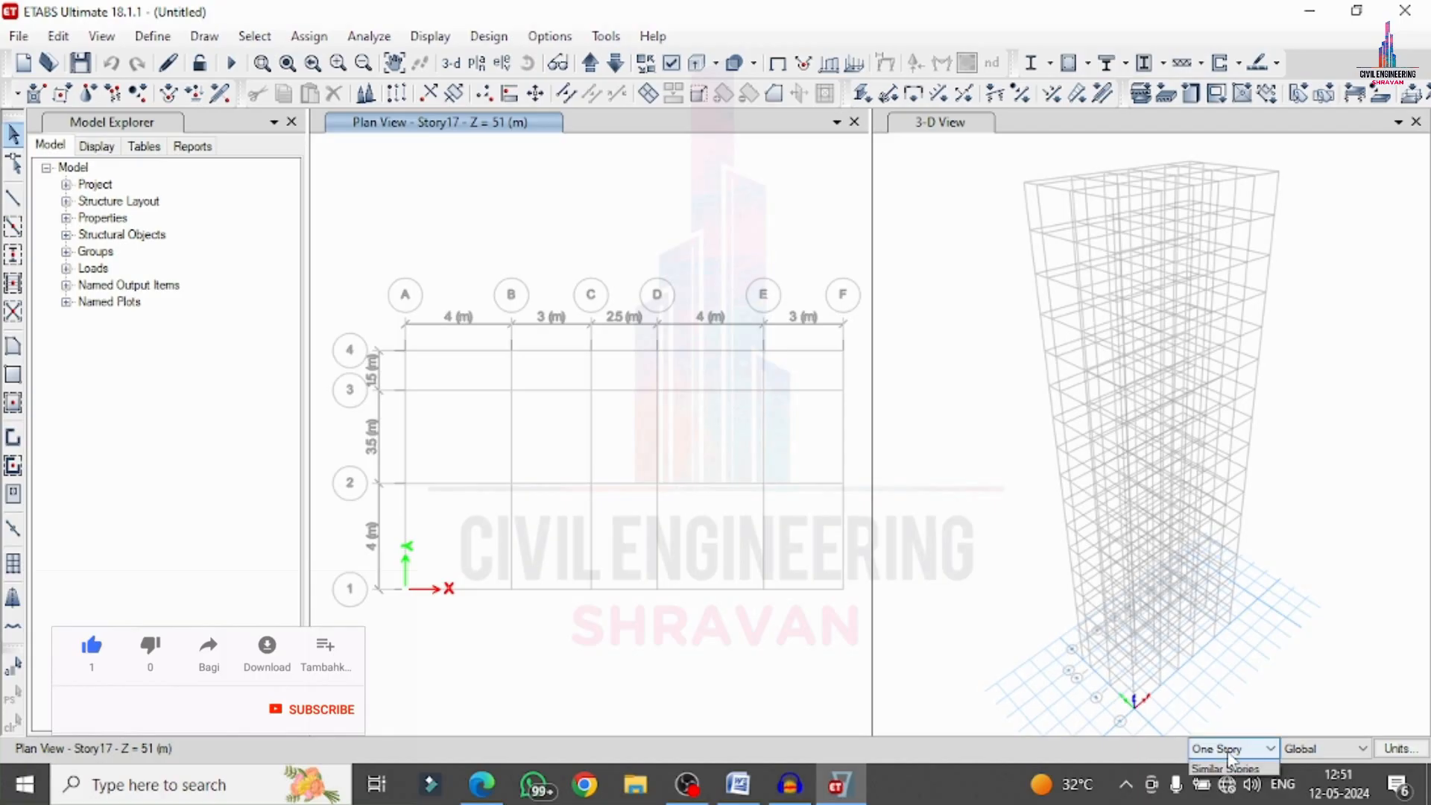
pyautogui.click(1230, 777)
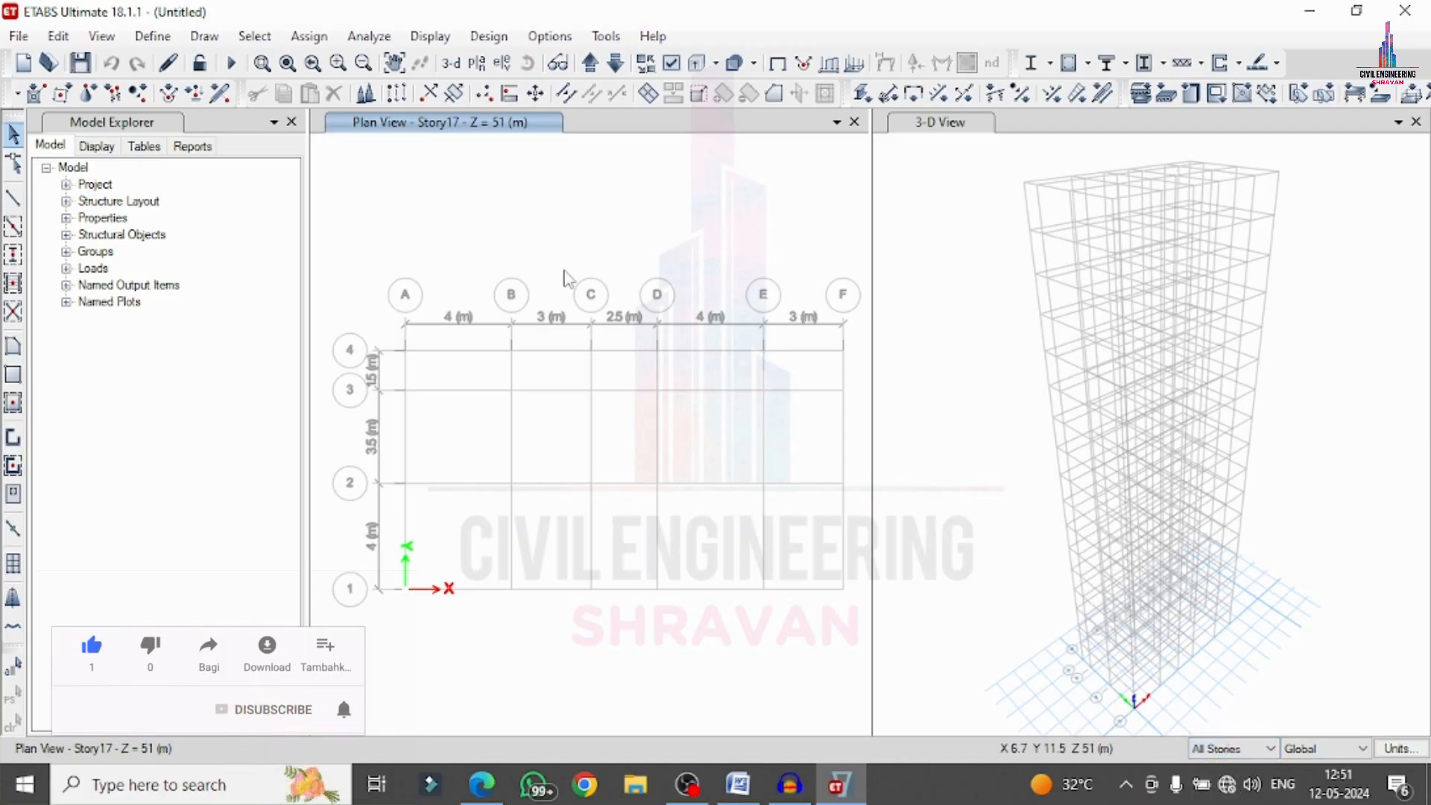
pyautogui.click(12, 228)
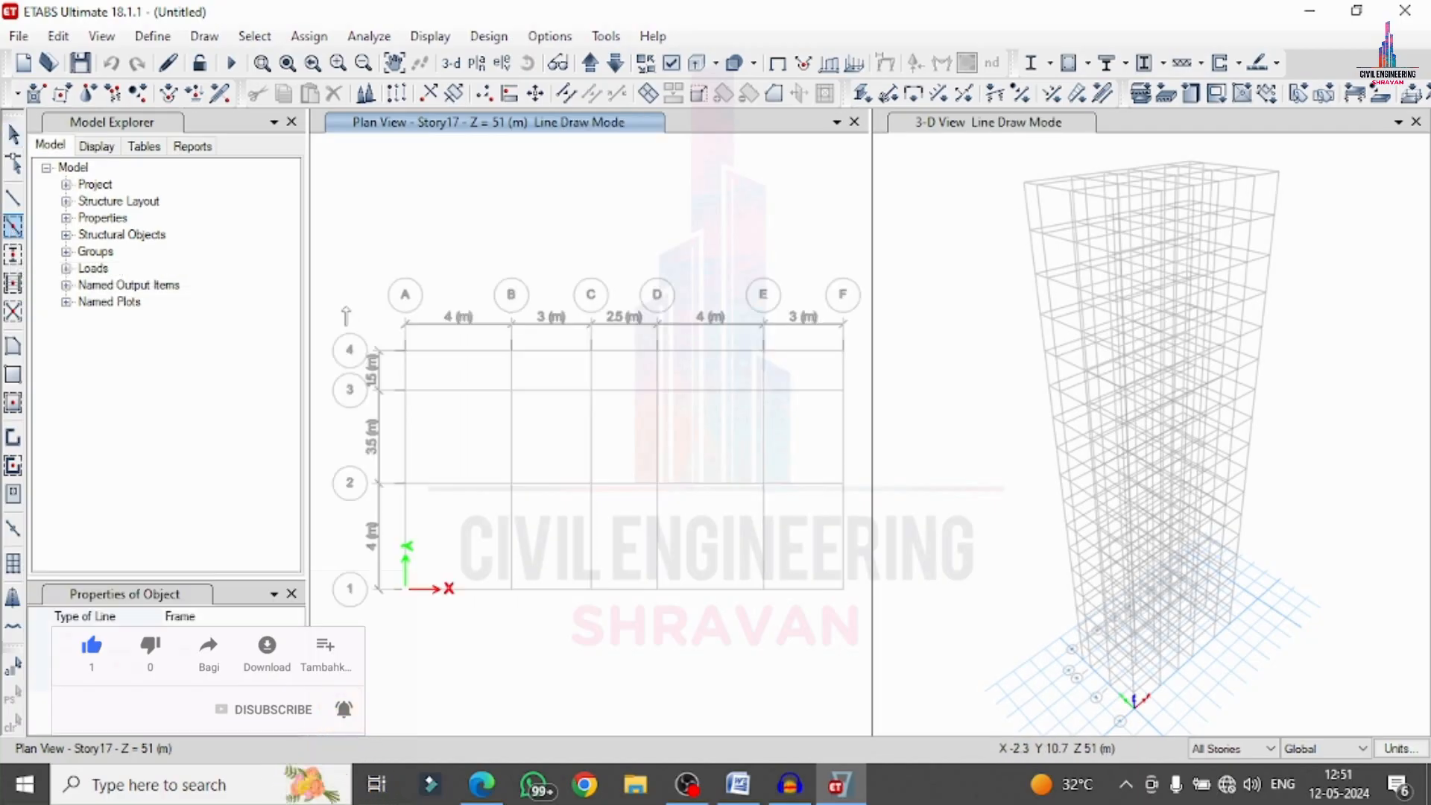
pyautogui.moveTo(346, 314); pyautogui.dragTo(859, 369)
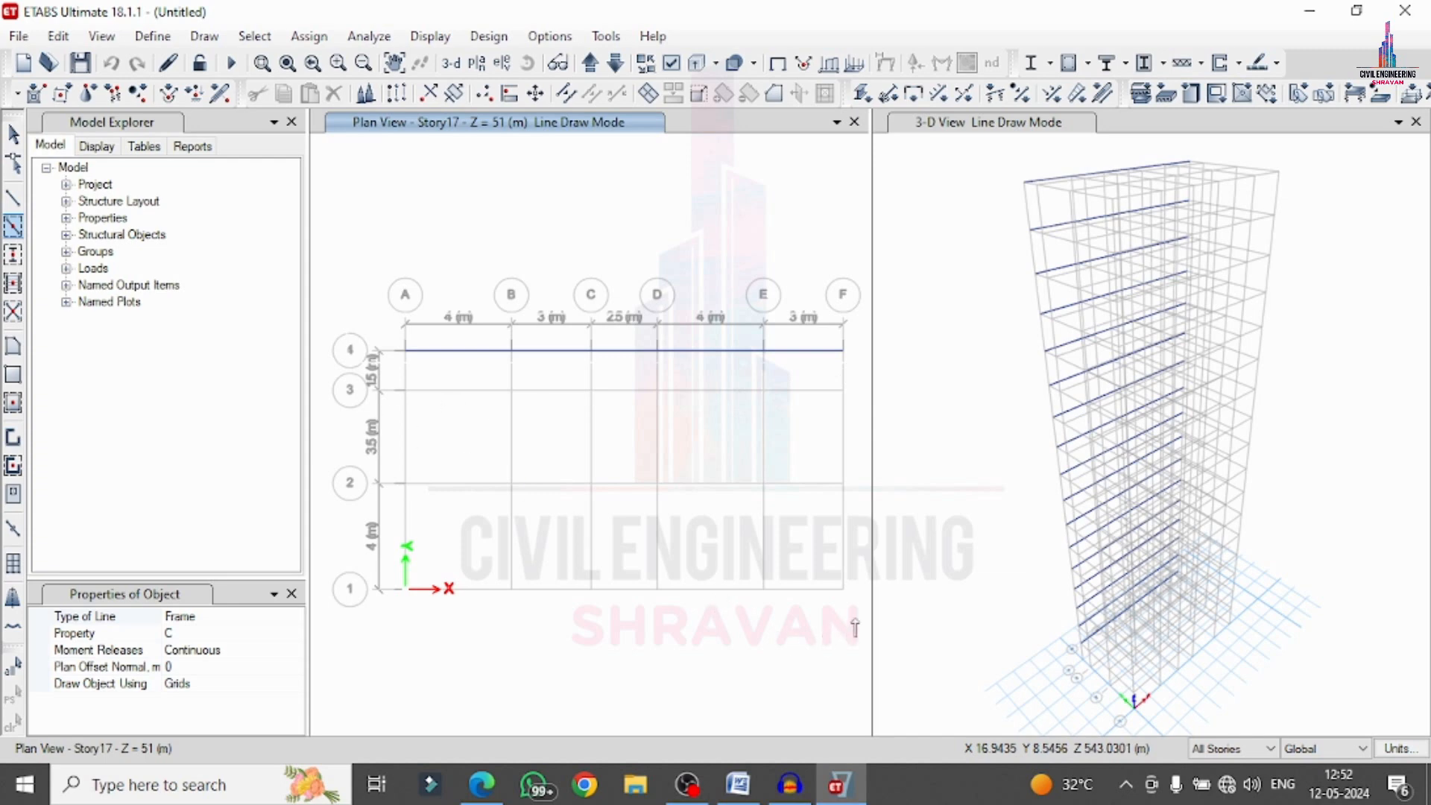
pyautogui.moveTo(364, 406); pyautogui.dragTo(855, 618)
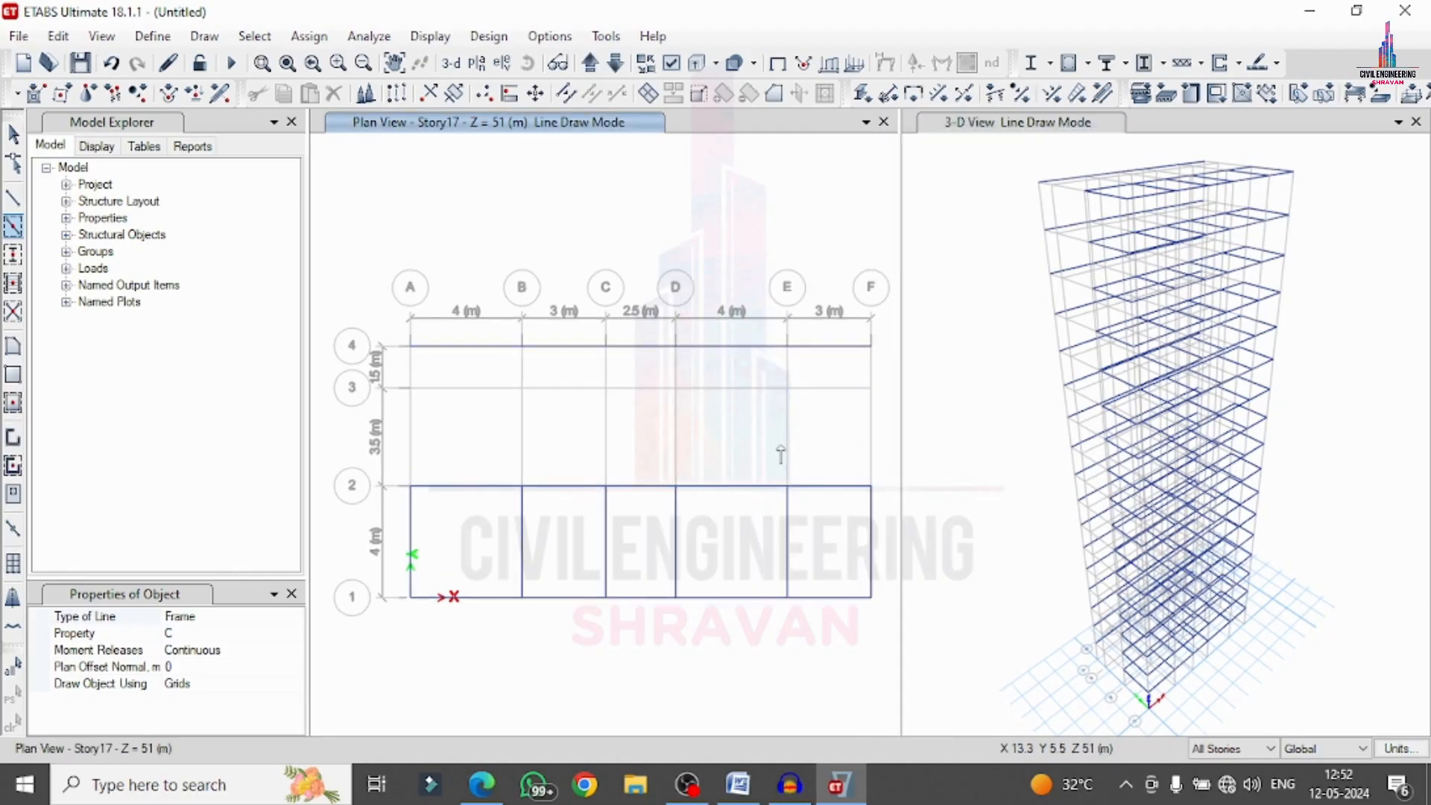
# Draw section C frame lines on the vertical grids between grids 2 and 4, and on grid 3 from A to B and C to E.
pyautogui.click(792, 448)
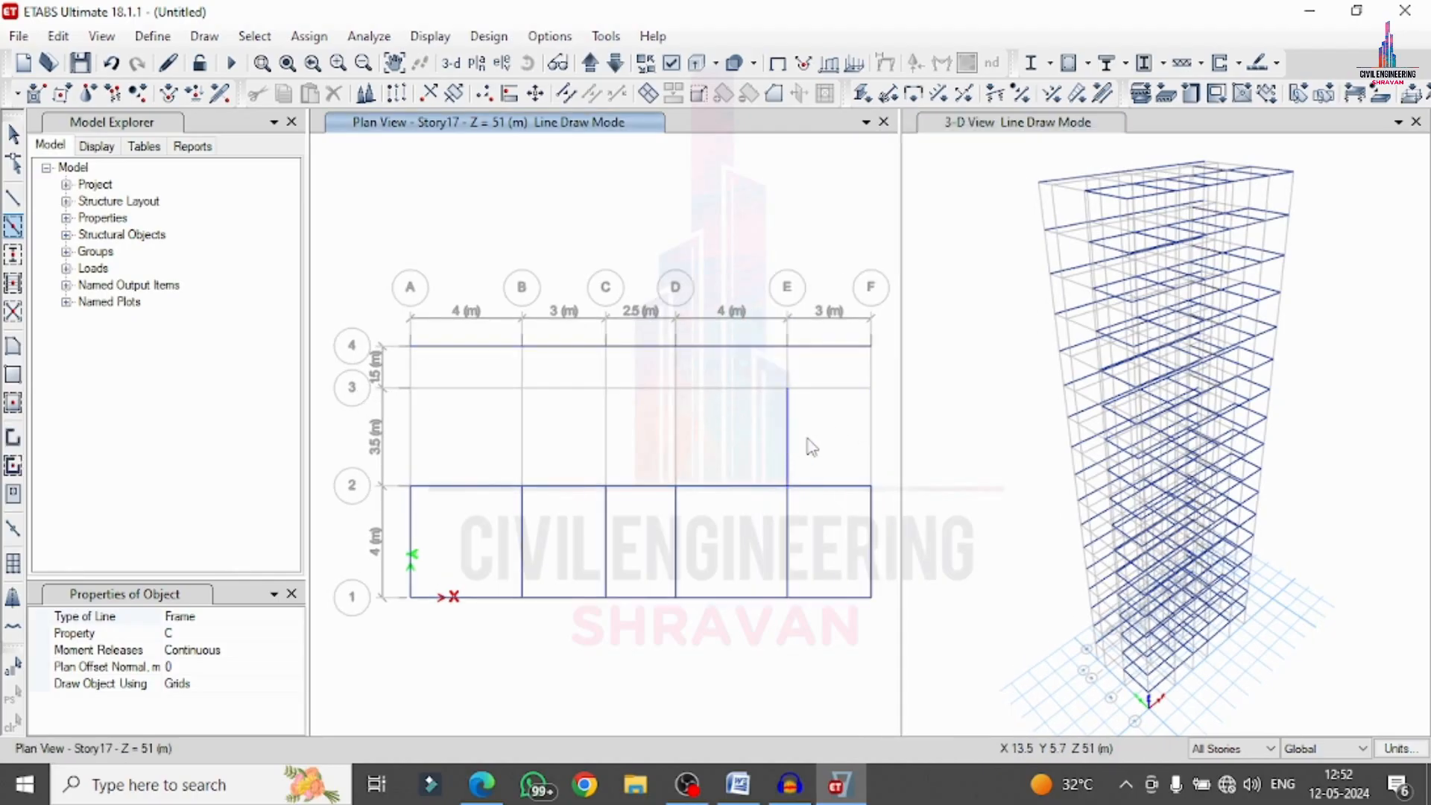
pyautogui.click(874, 447)
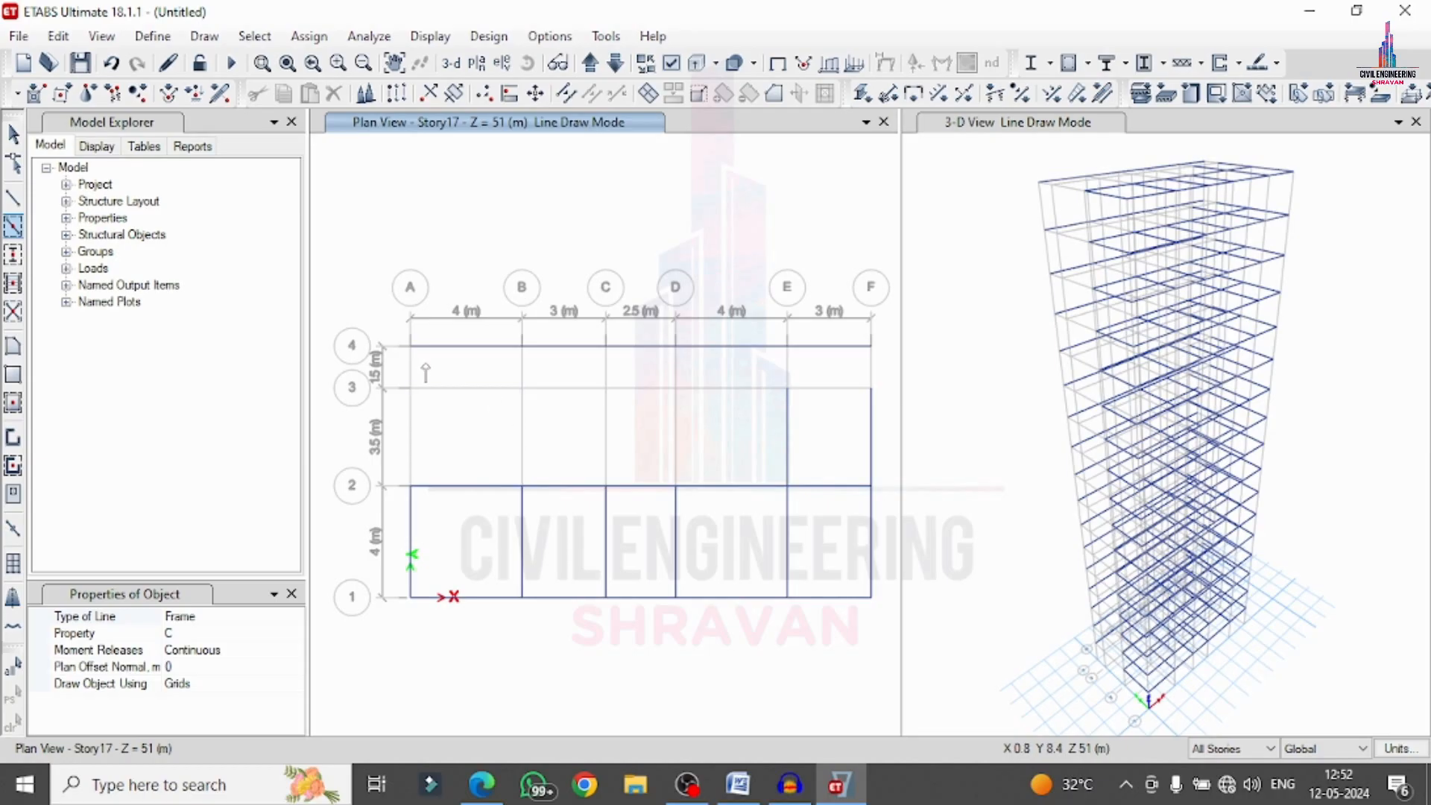
pyautogui.click(609, 378)
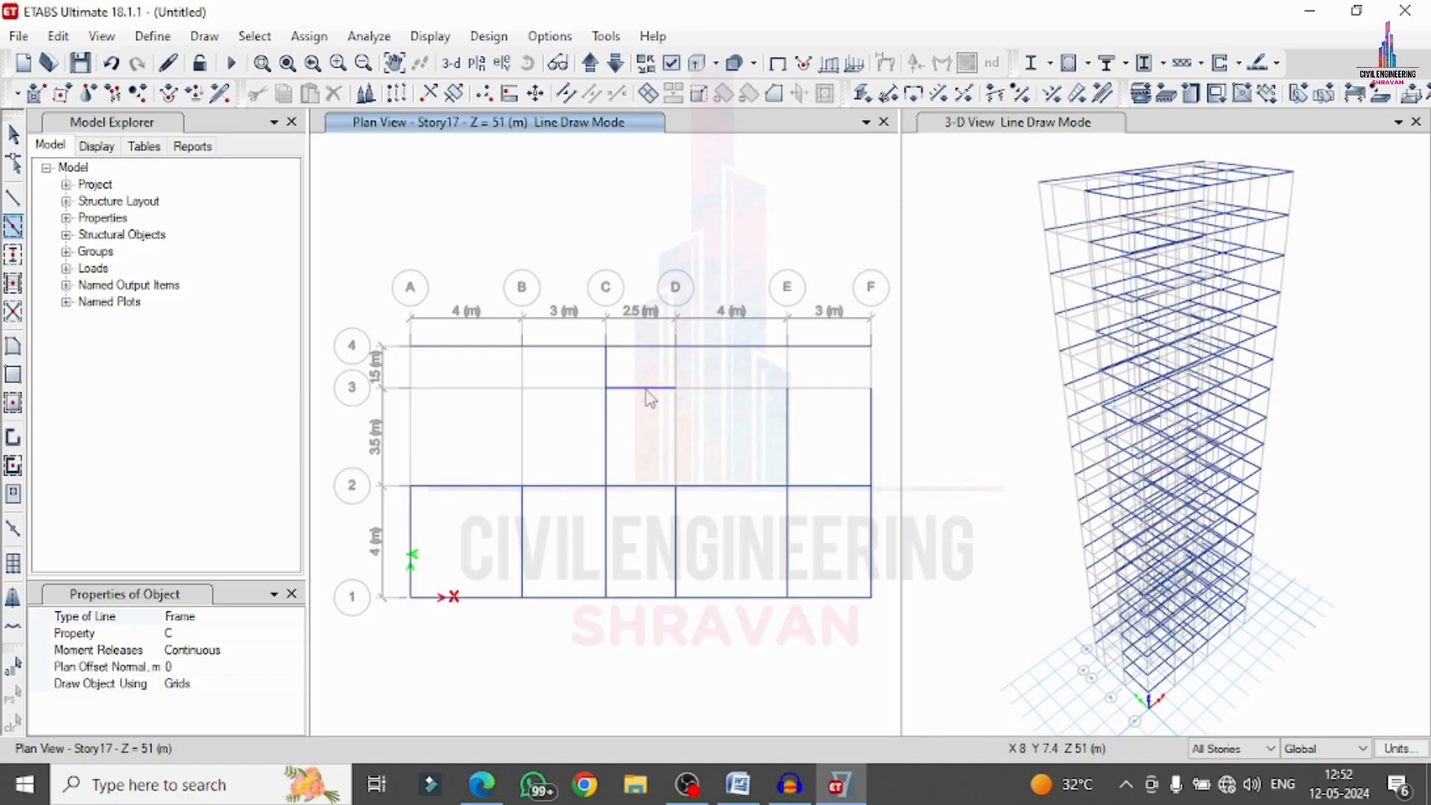
pyautogui.click(729, 399)
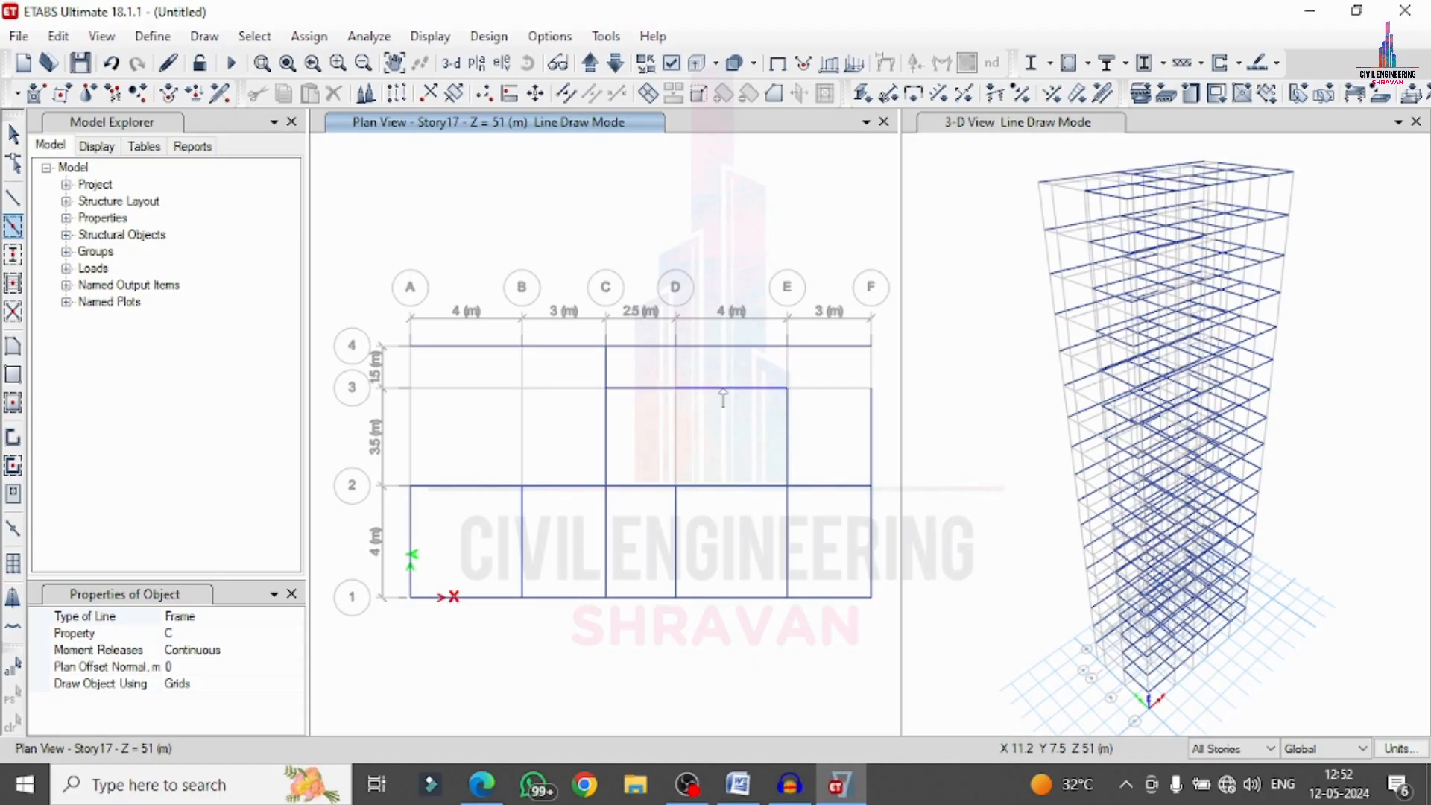
pyautogui.click(675, 432)
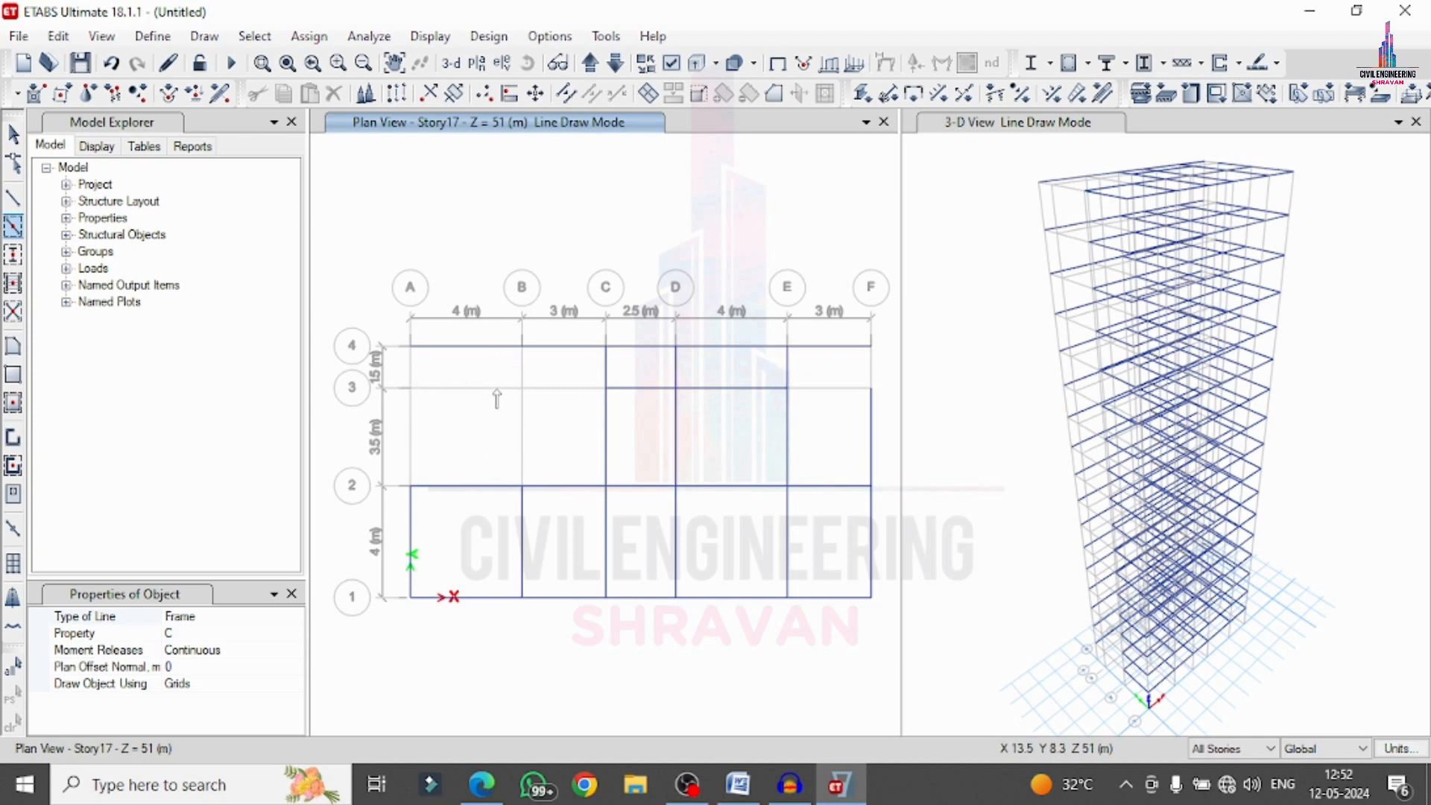
pyautogui.click(518, 365)
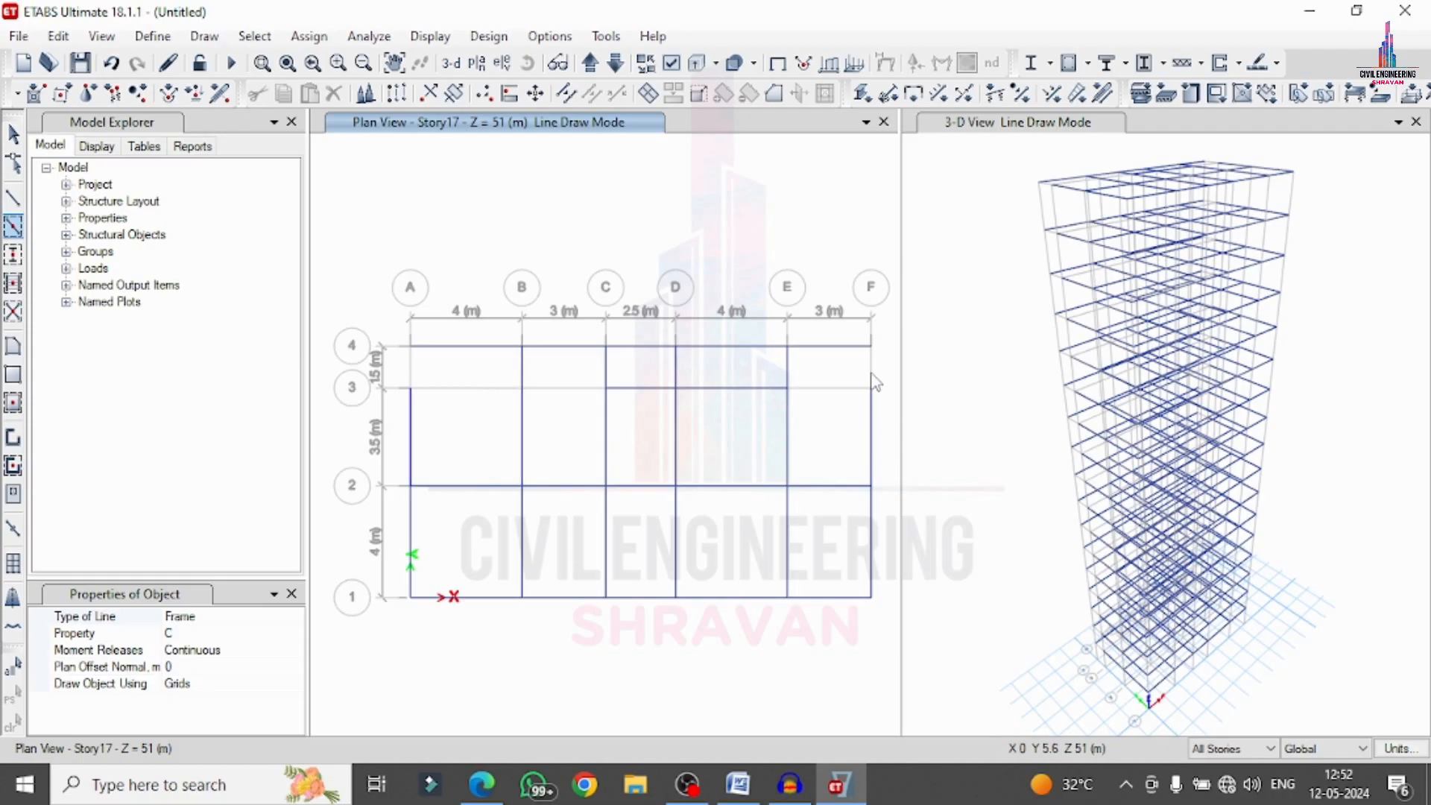
pyautogui.click(496, 389)
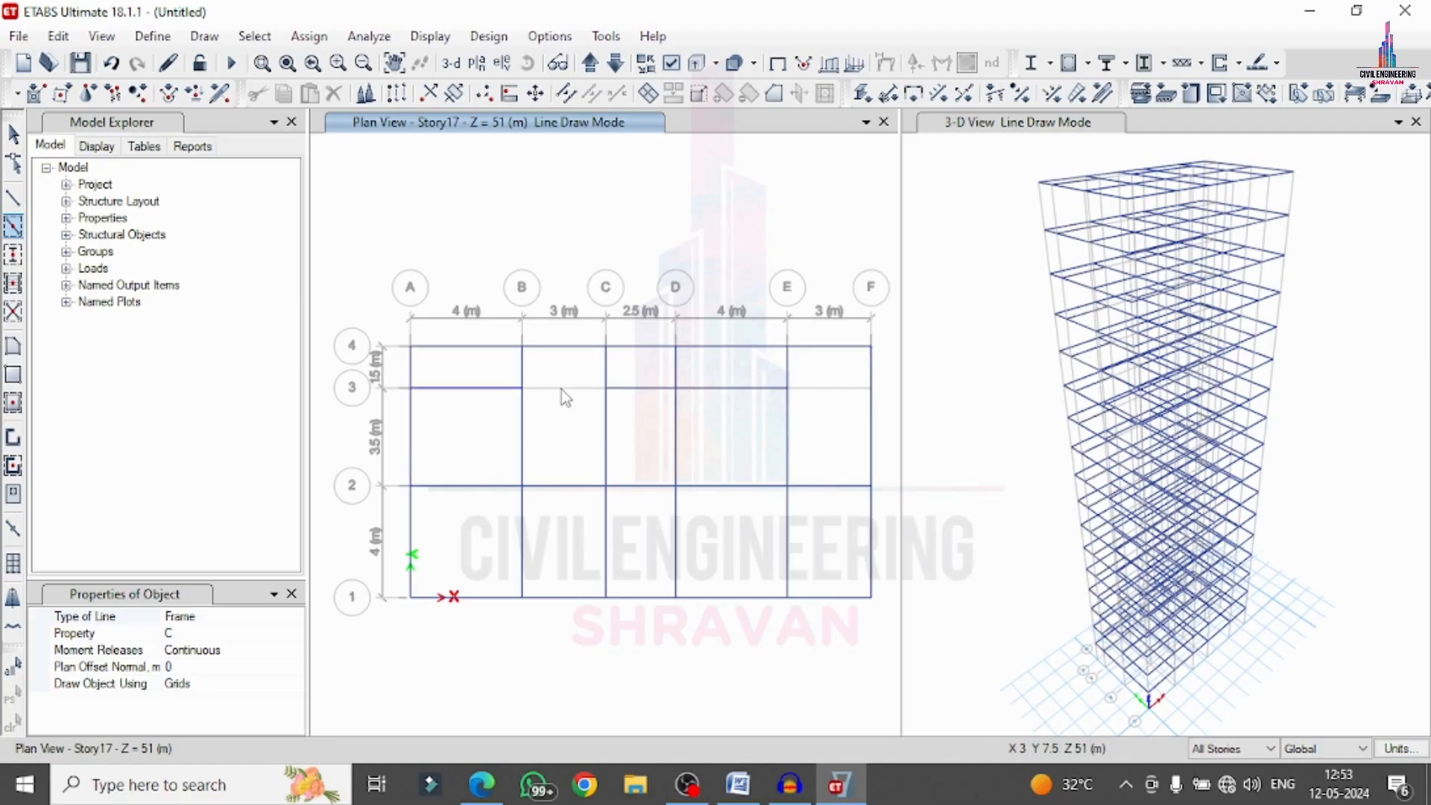
pyautogui.press('Escape')
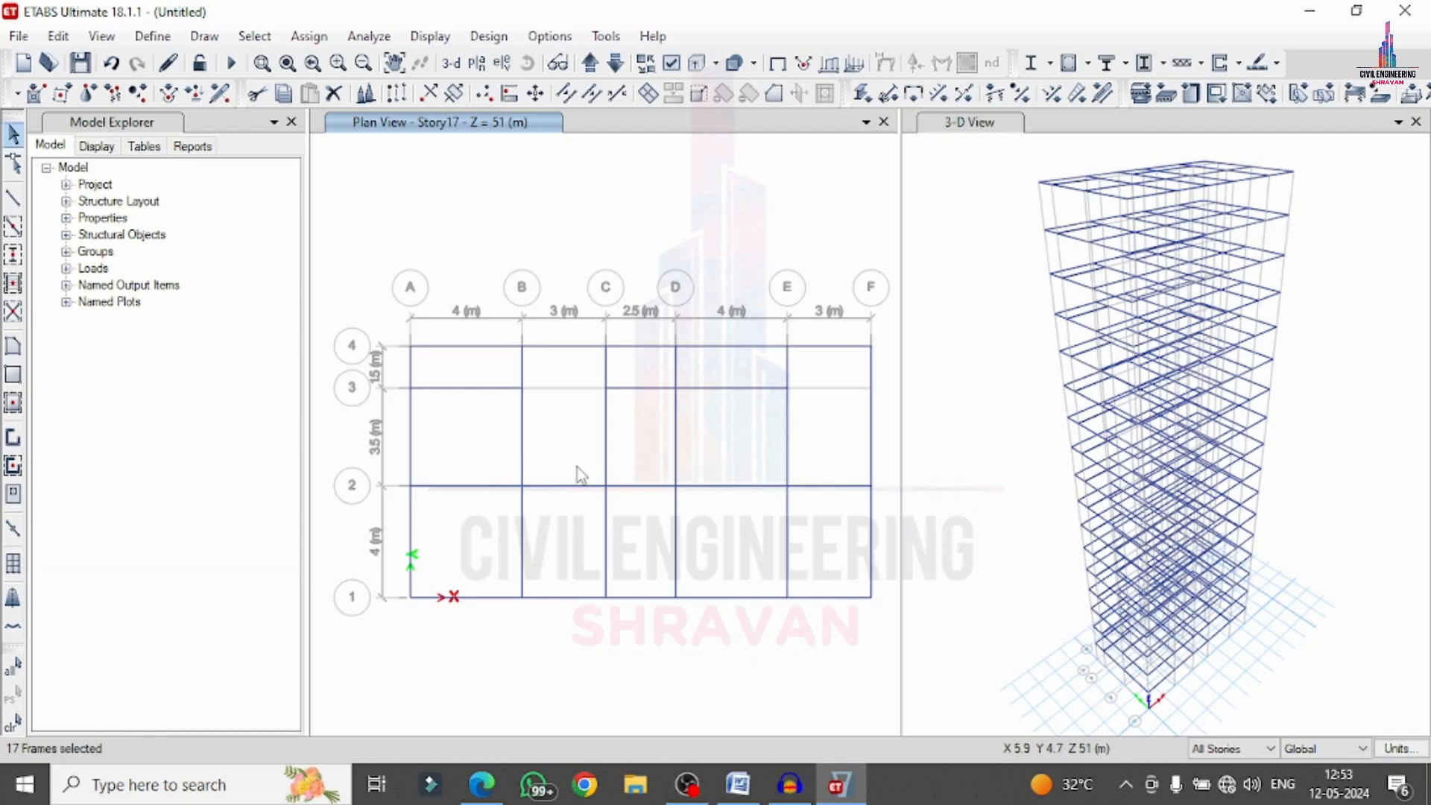
# Delete the frame lines on grid 3 between grids A and B and between grids D and E on all stories.
pyautogui.click(58, 38)
pyautogui.click(127, 270)
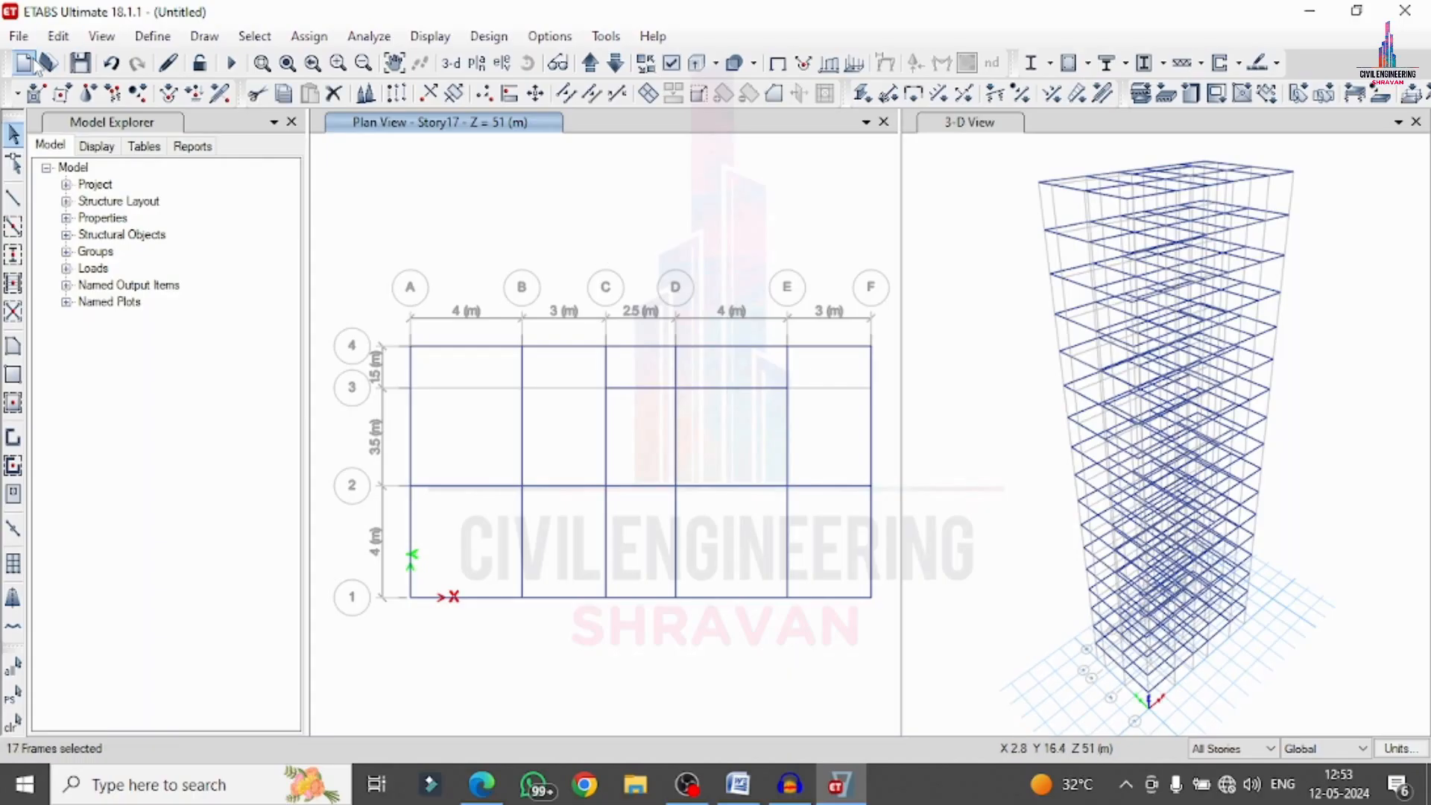
pyautogui.click(58, 36)
pyautogui.click(100, 203)
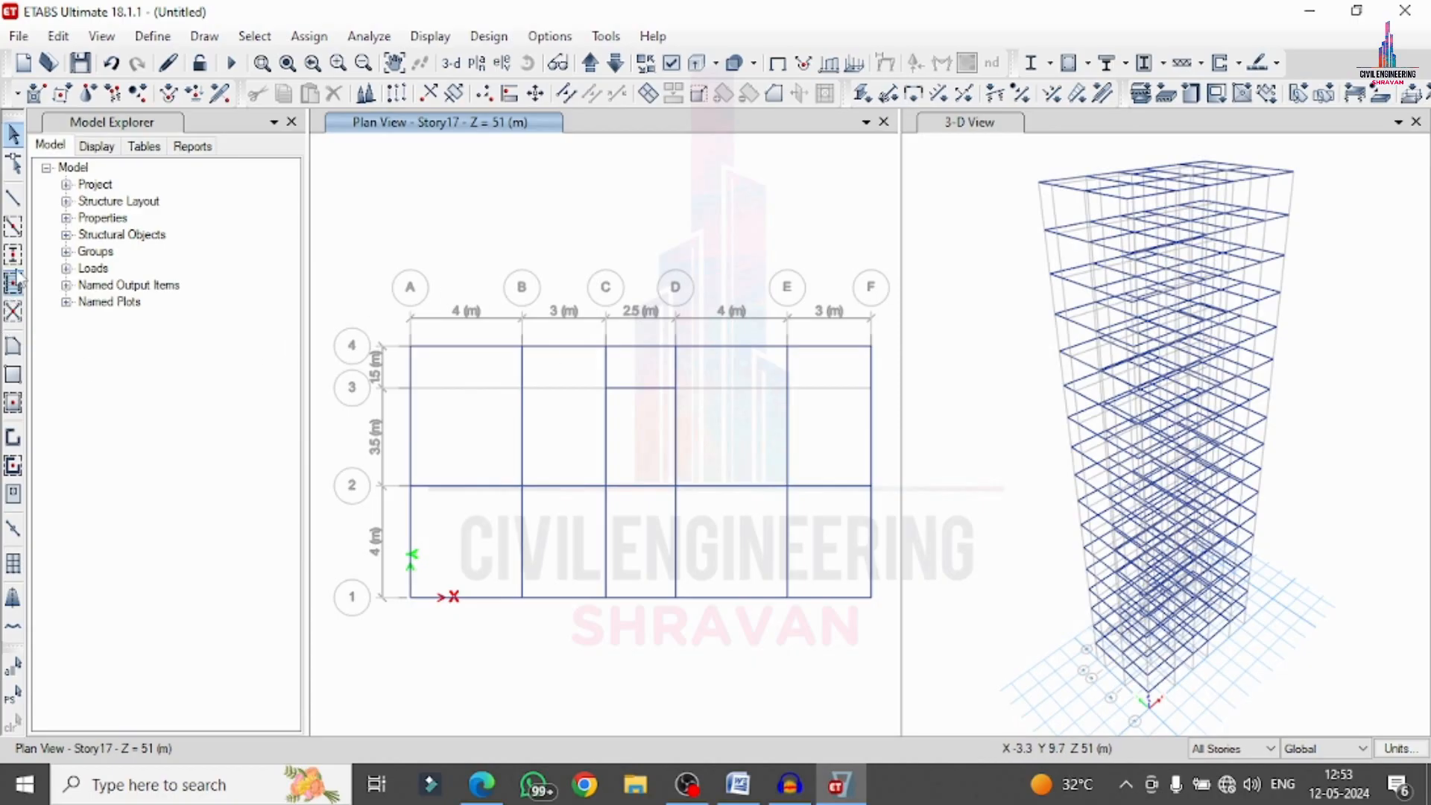
# Place section C columns at all intersections of grids 1, 2 and 4, and at C3 and D3, on all stories.
pyautogui.click(12, 254)
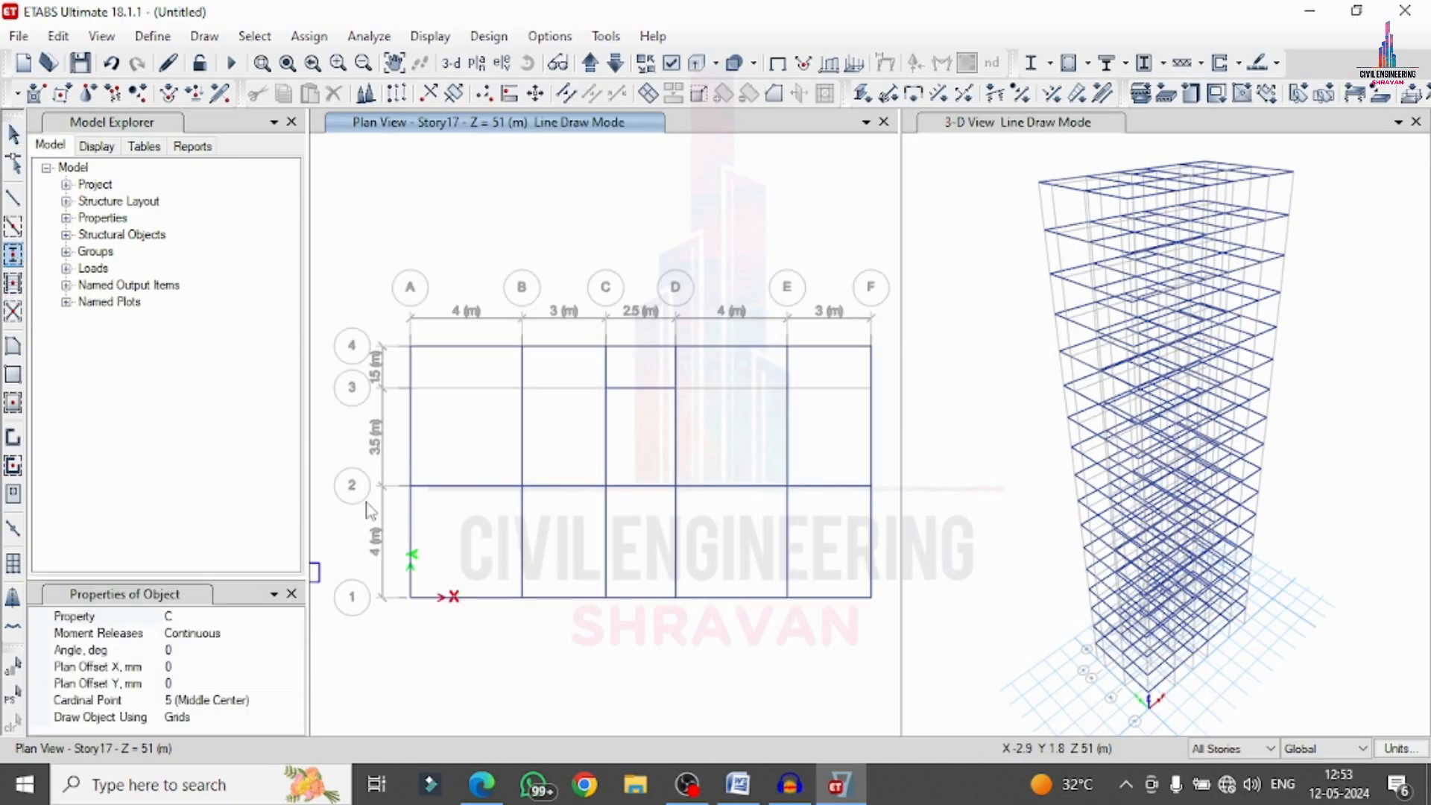
pyautogui.moveTo(372, 316)
pyautogui.mouseDown()
pyautogui.moveTo(505, 368)
pyautogui.moveTo(881, 369)
pyautogui.mouseUp()
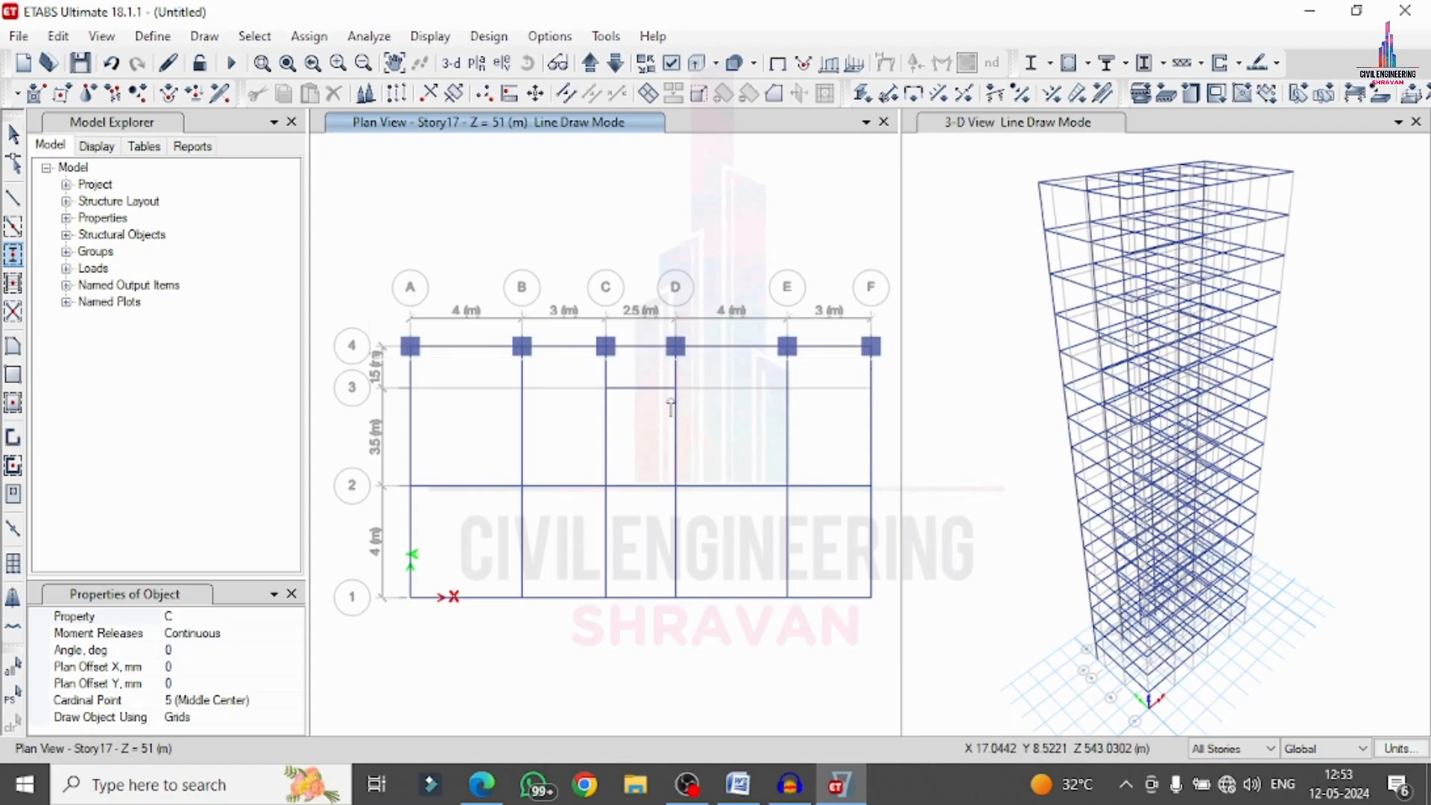
pyautogui.click(583, 396)
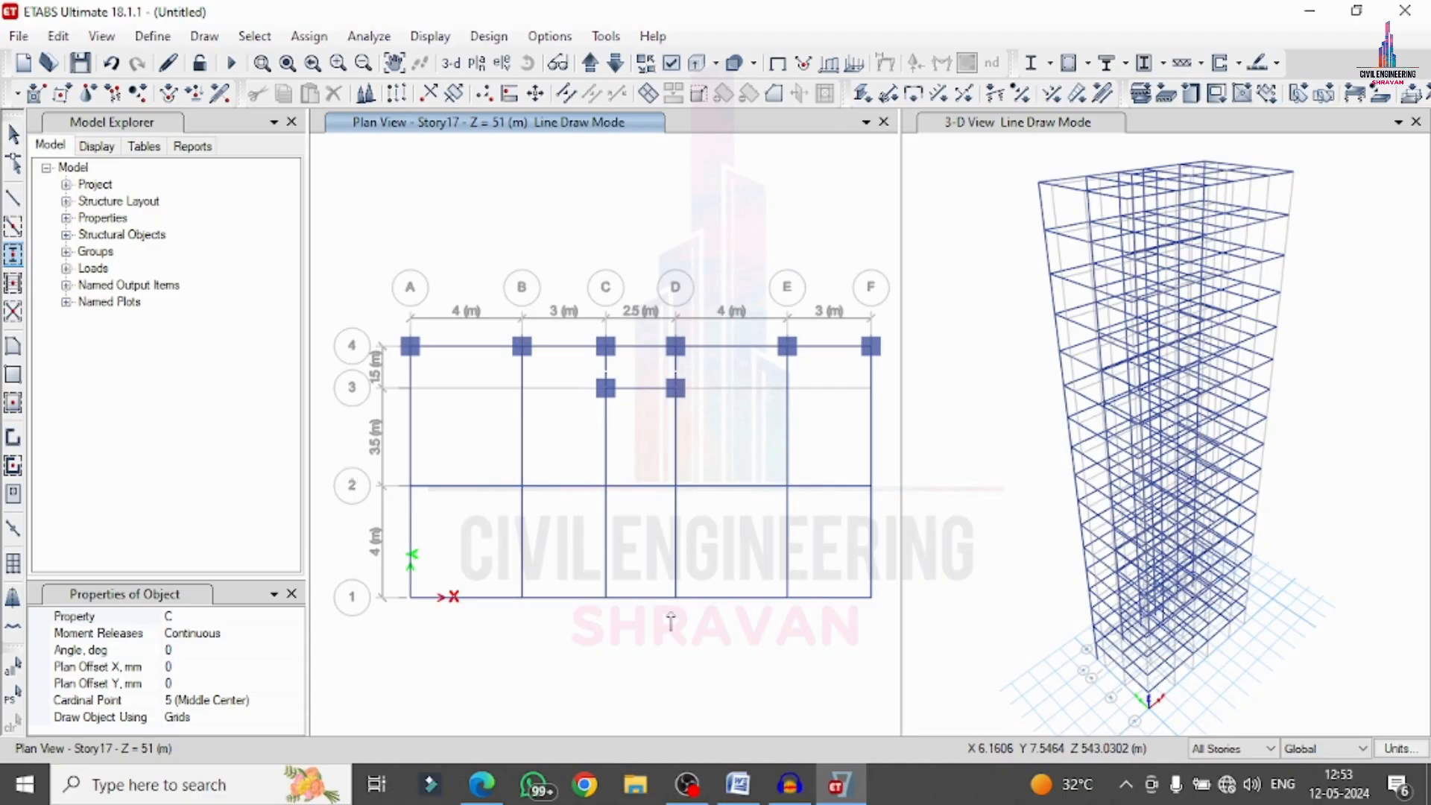
pyautogui.moveTo(350, 463); pyautogui.dragTo(895, 625)
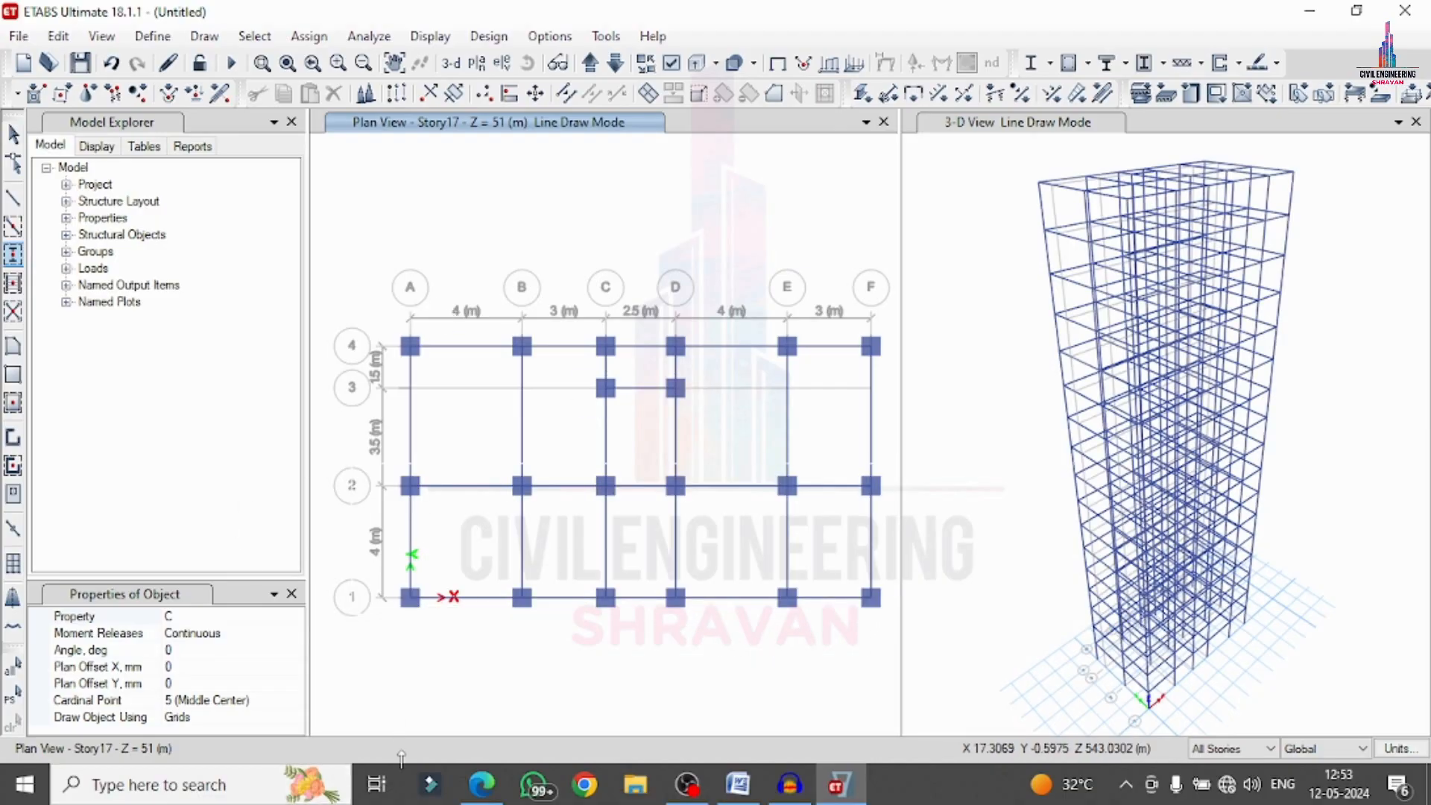
# Draw Slab150 floor panels over the whole plan from grids A to F and 1 to 4 on all stories.
pyautogui.click(12, 403)
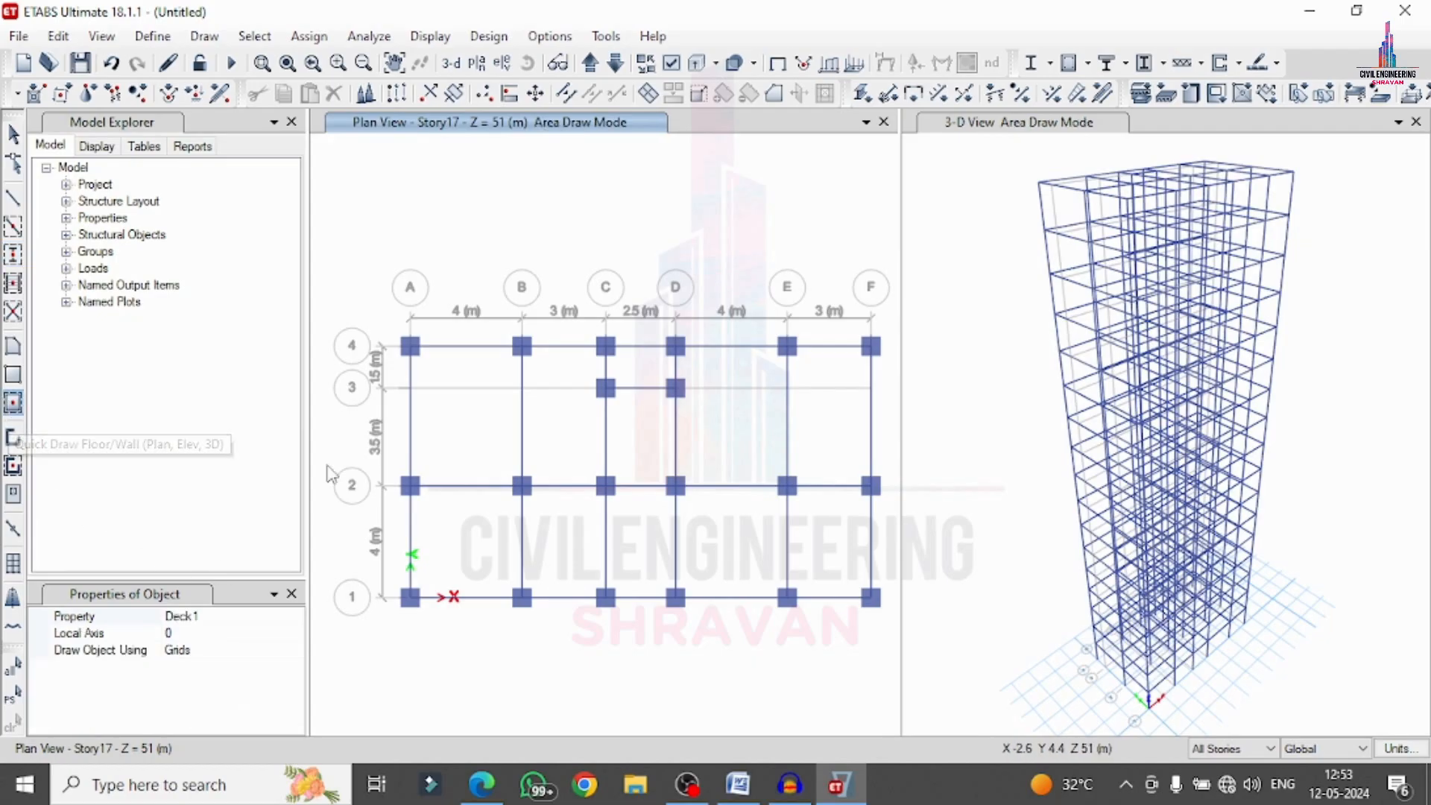
pyautogui.click(299, 616)
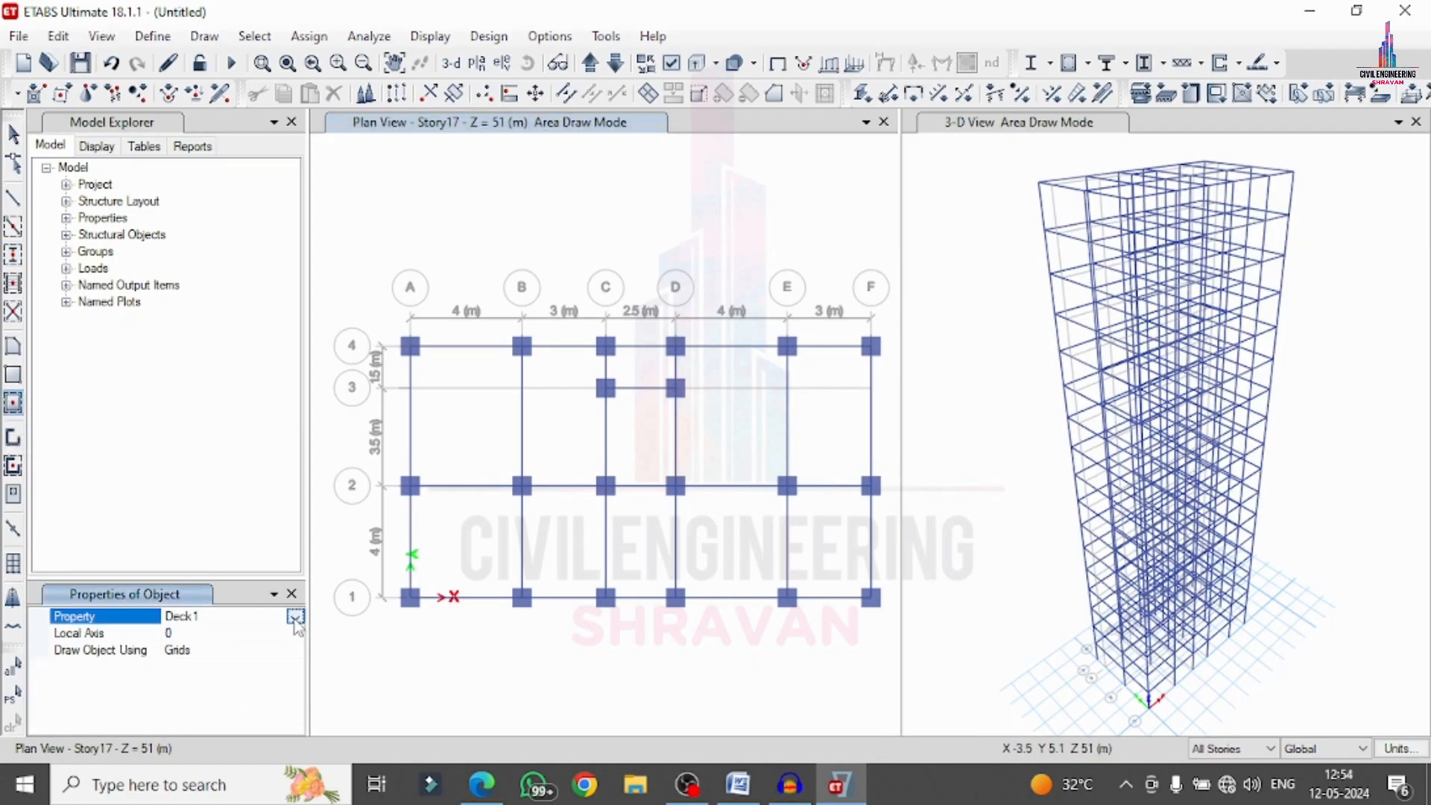
pyautogui.click(296, 617)
pyautogui.click(188, 680)
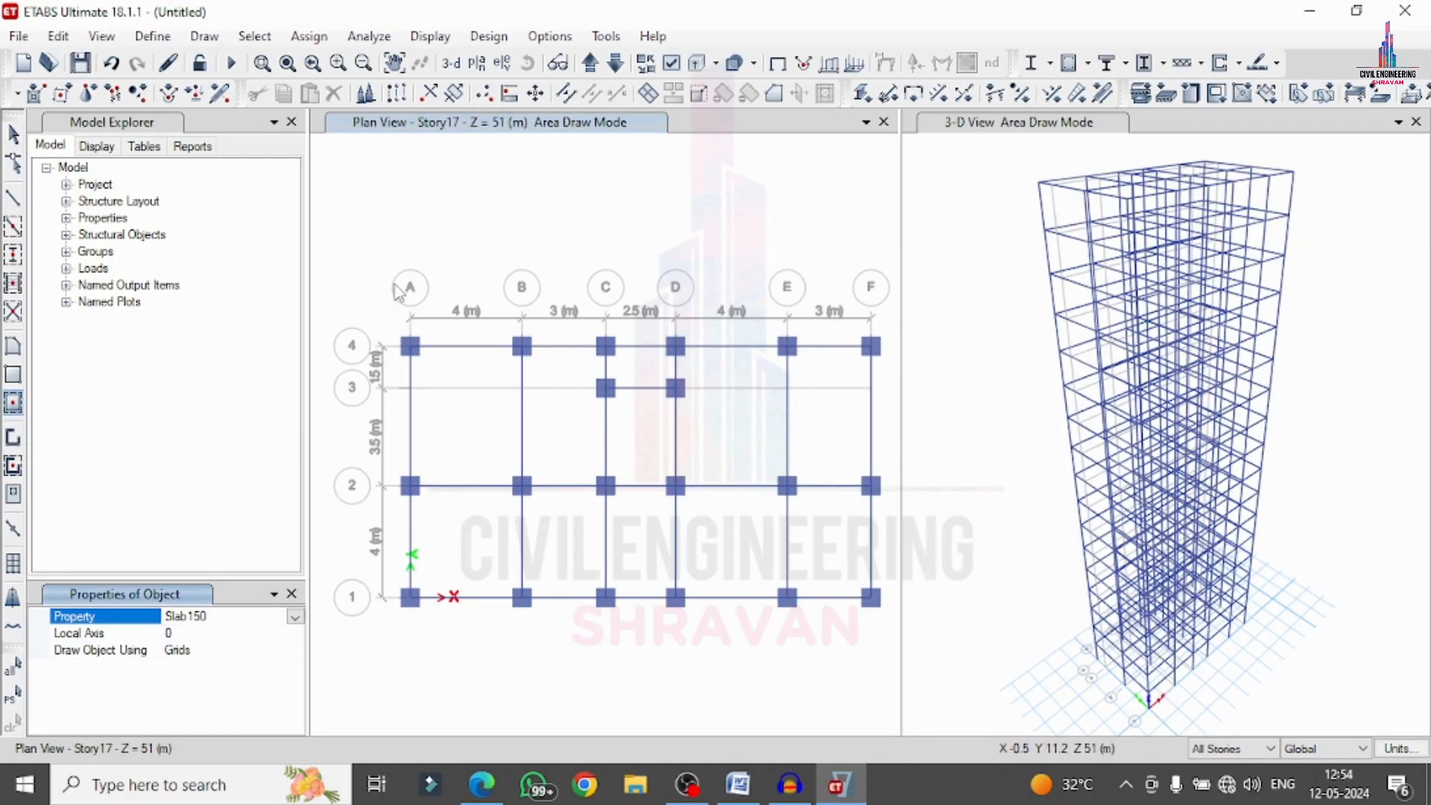
pyautogui.moveTo(357, 251)
pyautogui.mouseDown()
pyautogui.moveTo(626, 481)
pyautogui.moveTo(898, 639)
pyautogui.mouseUp()
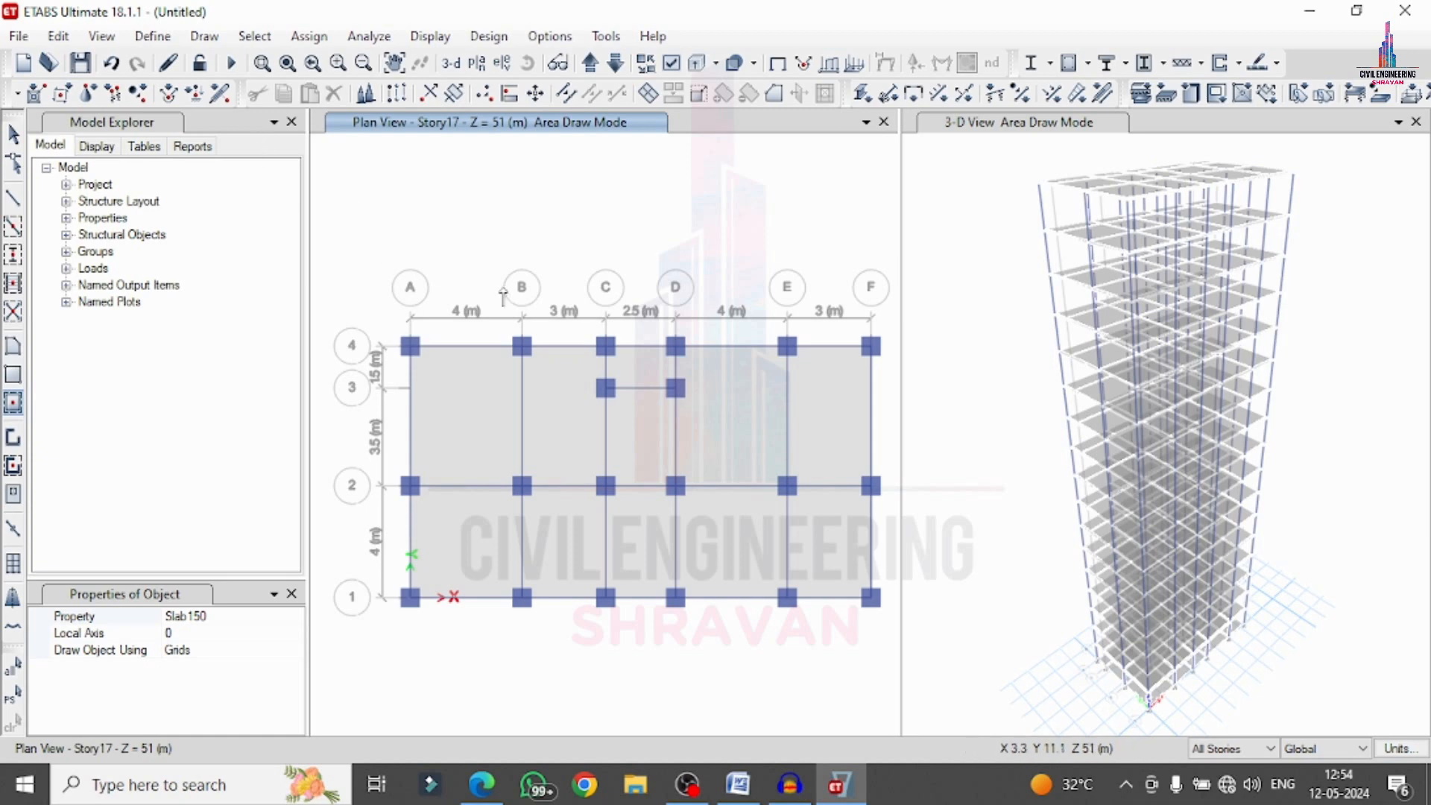
pyautogui.press('Escape')
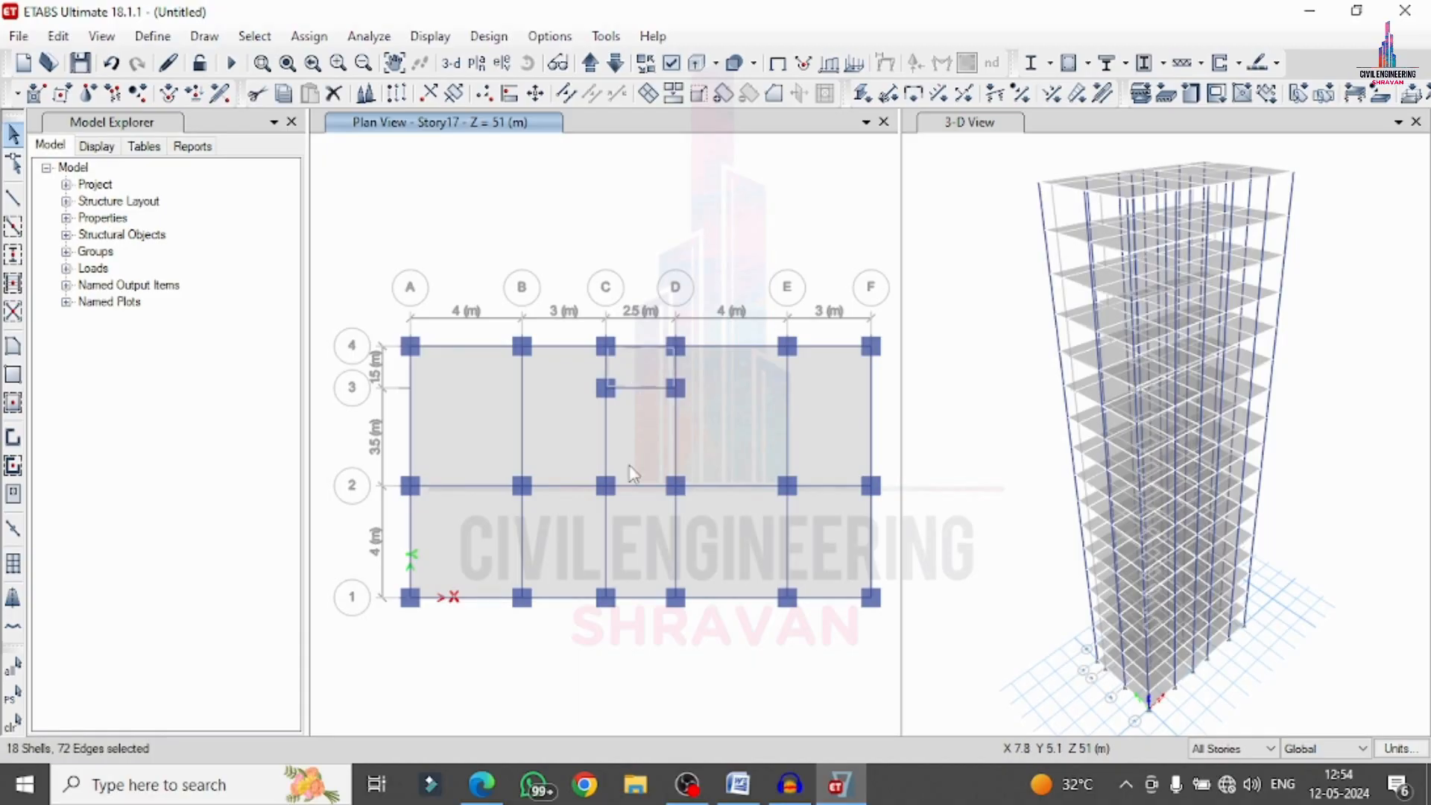
# Delete the slab panels between grids C and D in the bays 1–2 and 3–4 on all stories.
pyautogui.click(481, 790)
pyautogui.click(480, 790)
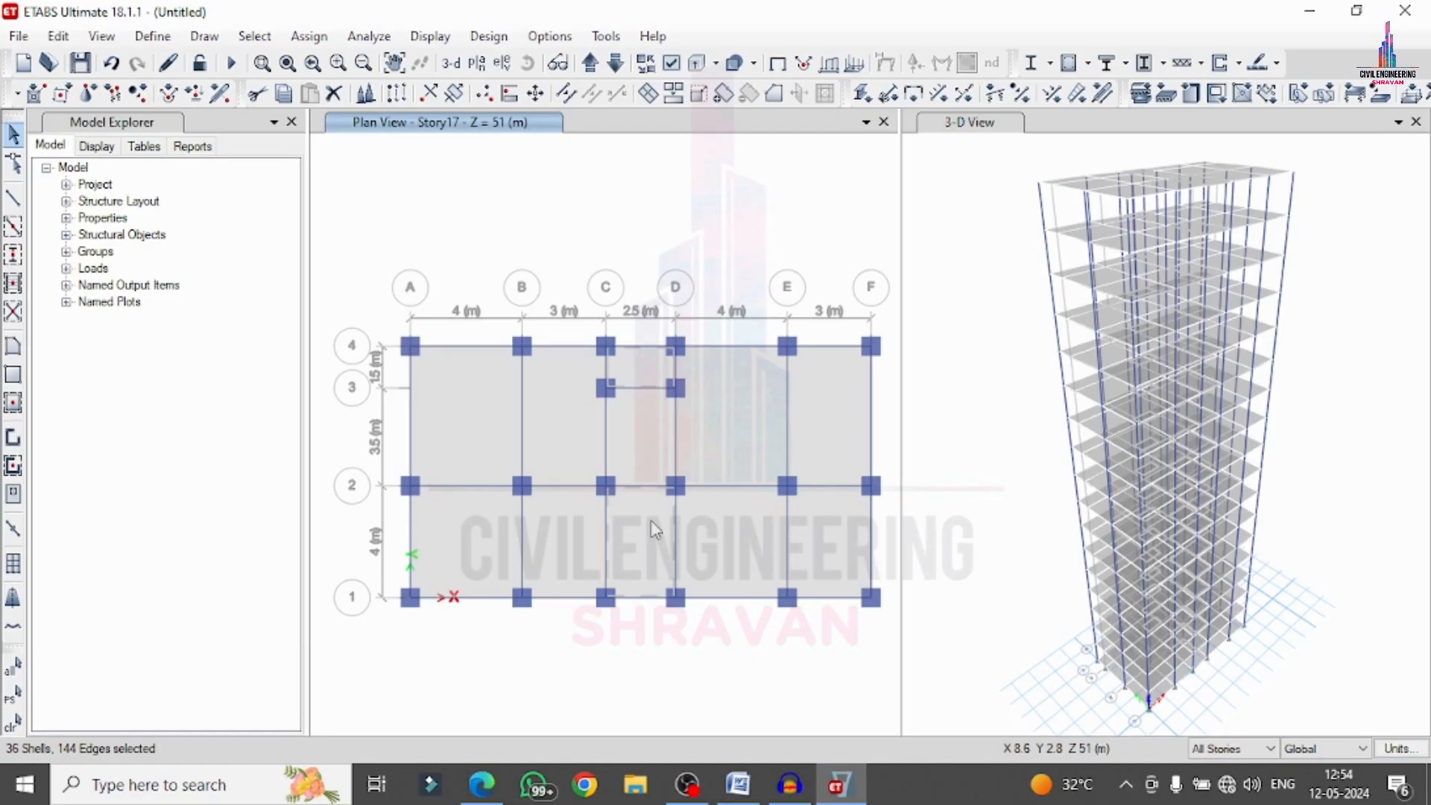
pyautogui.click(58, 36)
pyautogui.click(75, 202)
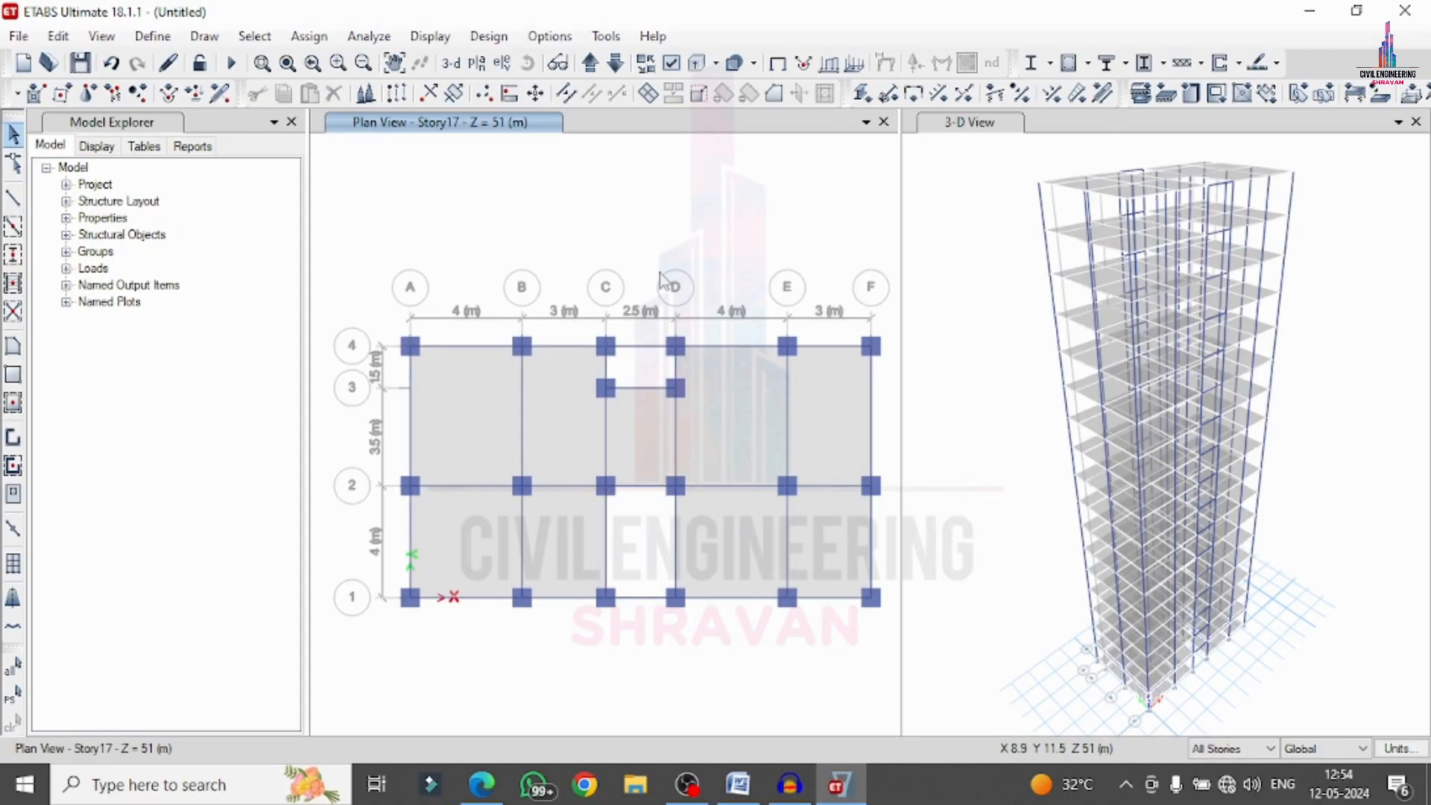
# In the story data, rename Base to F, Story1 to P and Story2 to G.
pyautogui.rightClick(623, 182)
pyautogui.click(638, 186)
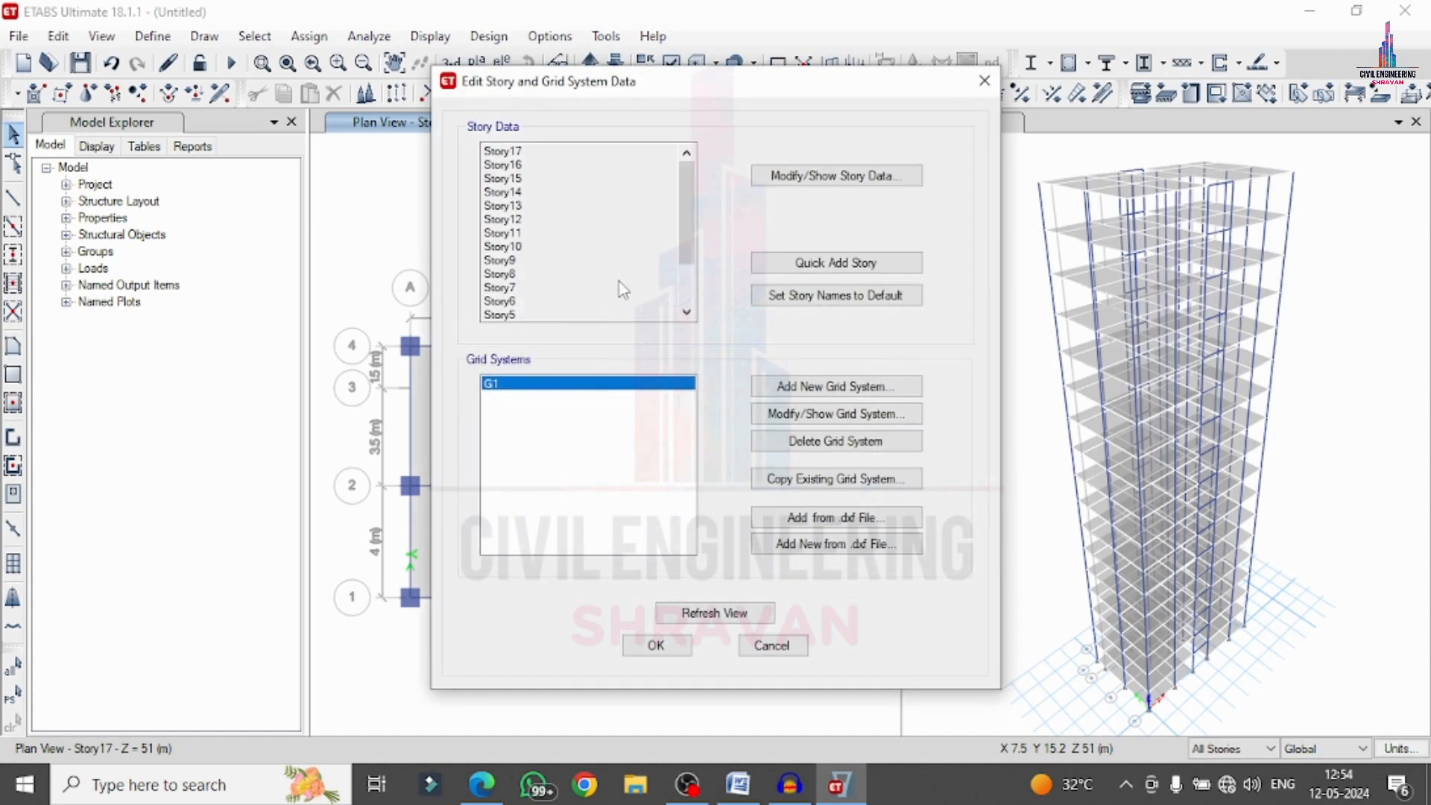
pyautogui.click(807, 179)
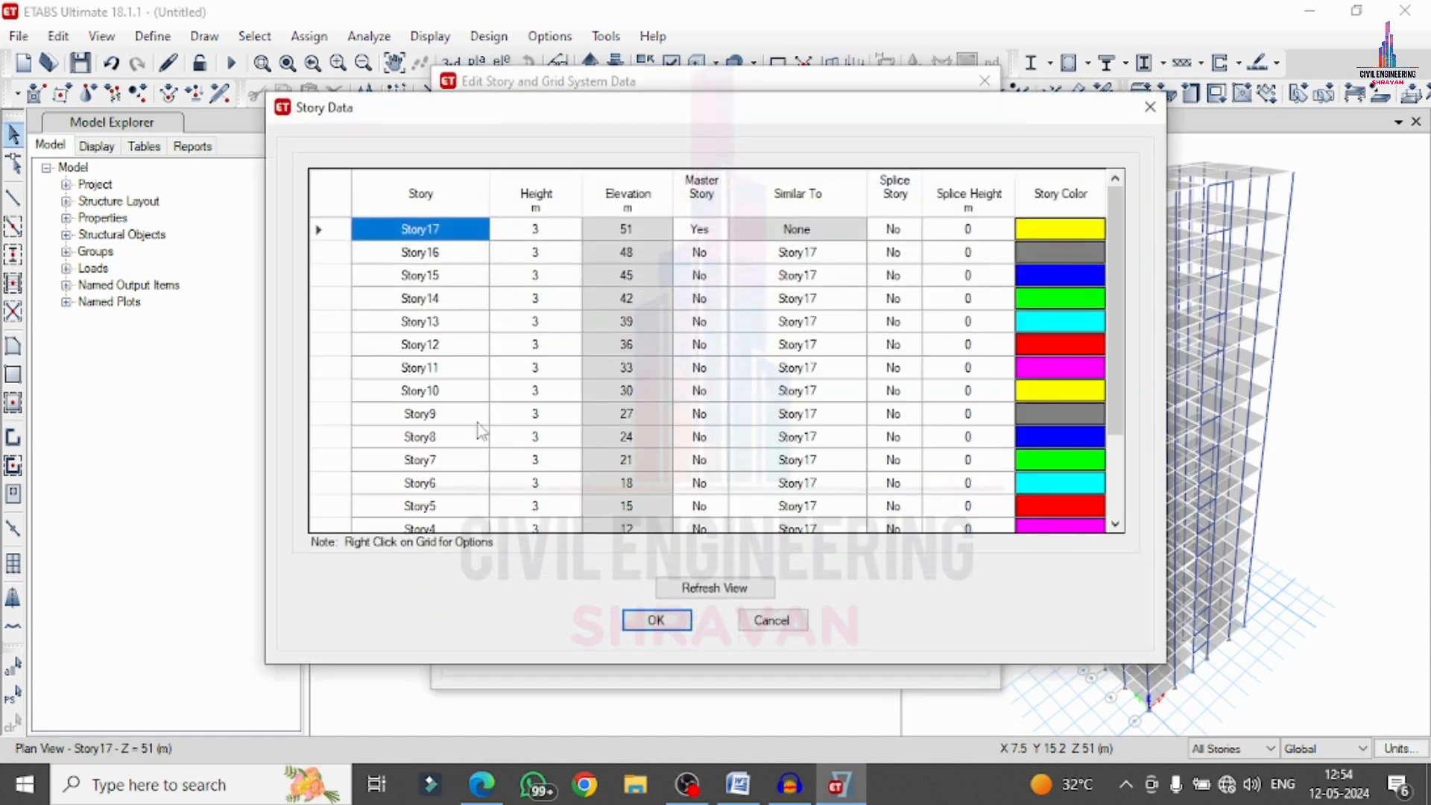
pyautogui.scroll(-2, 462, 462)
pyautogui.click(446, 504)
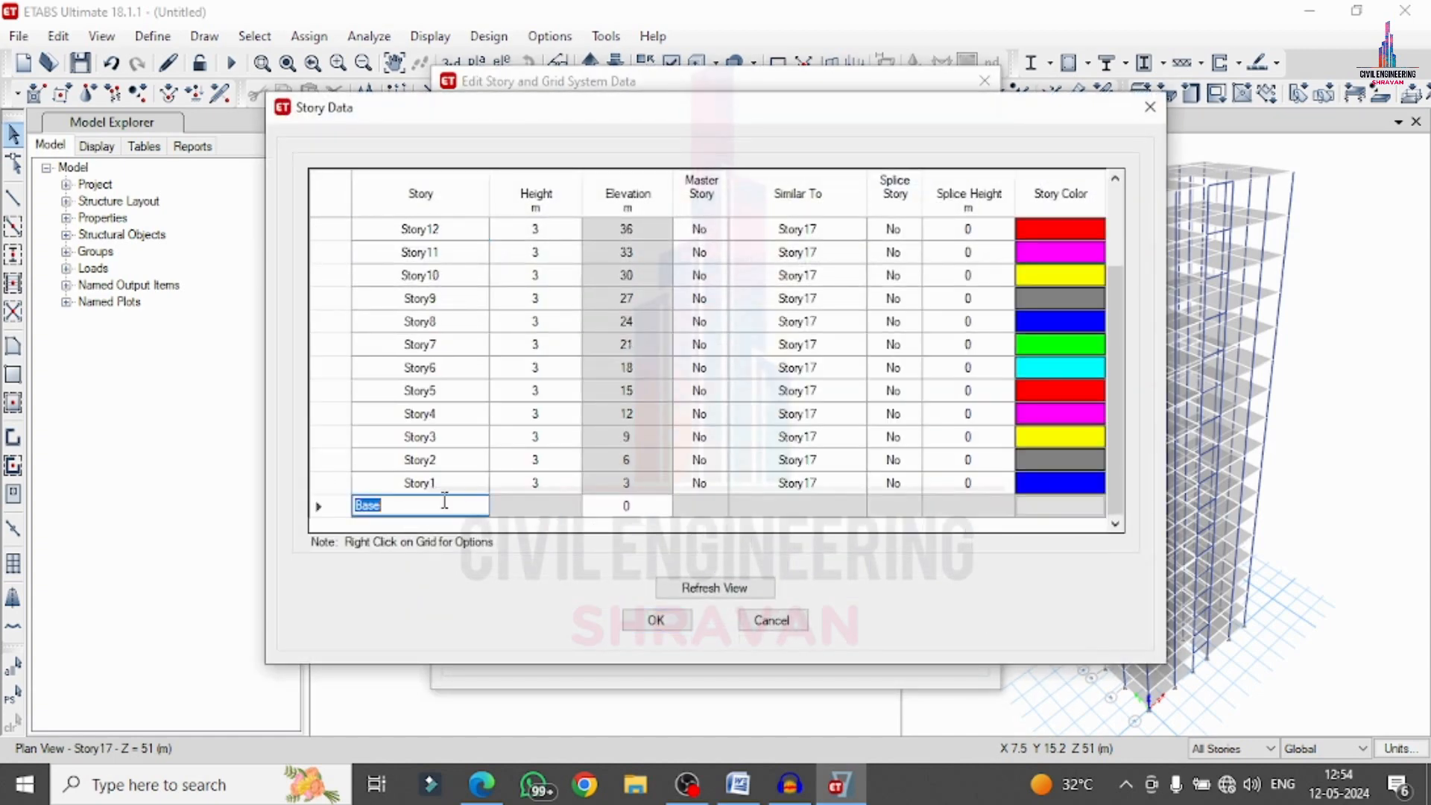
pyautogui.write('F')
pyautogui.click(461, 485)
pyautogui.write('P')
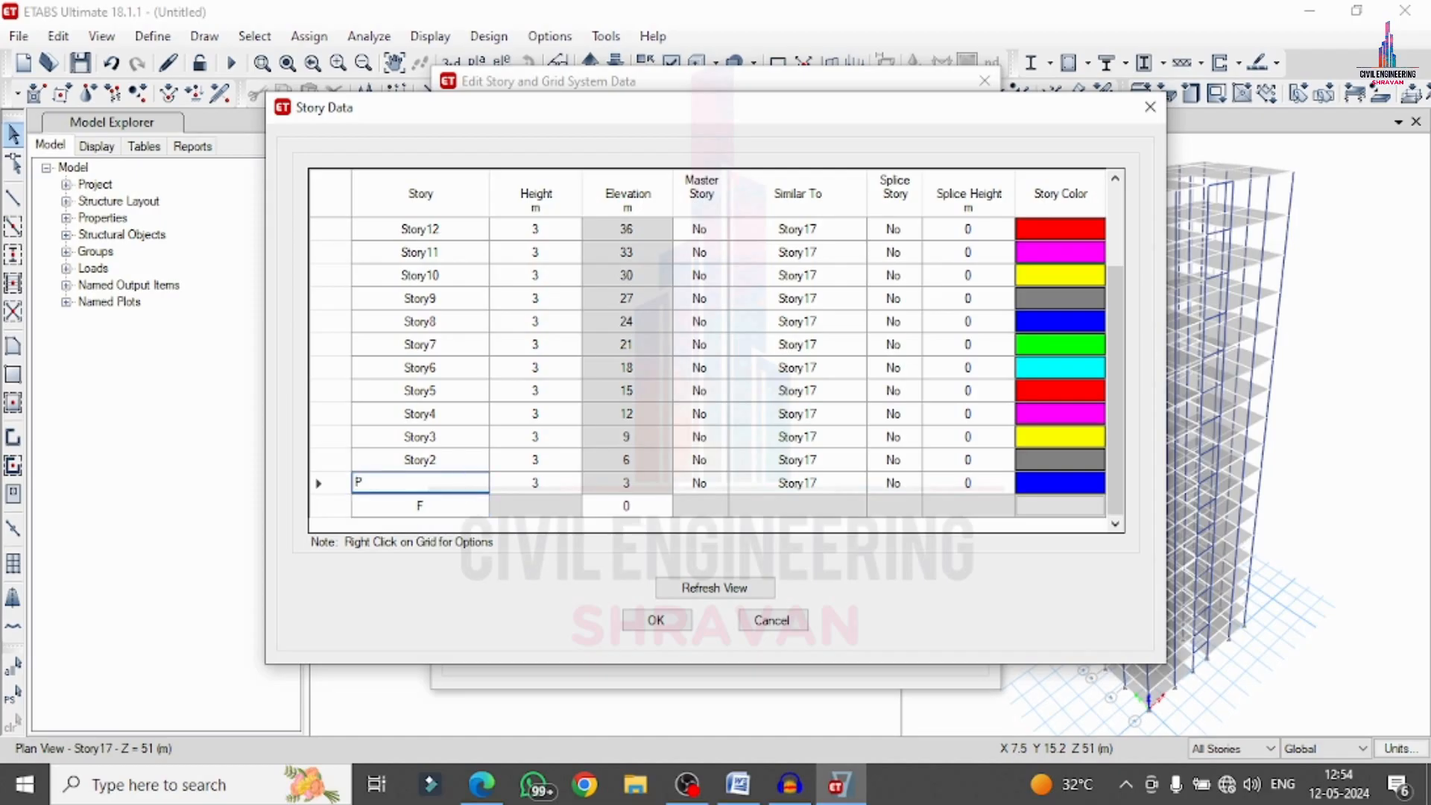
pyautogui.click(462, 461)
pyautogui.write('G')
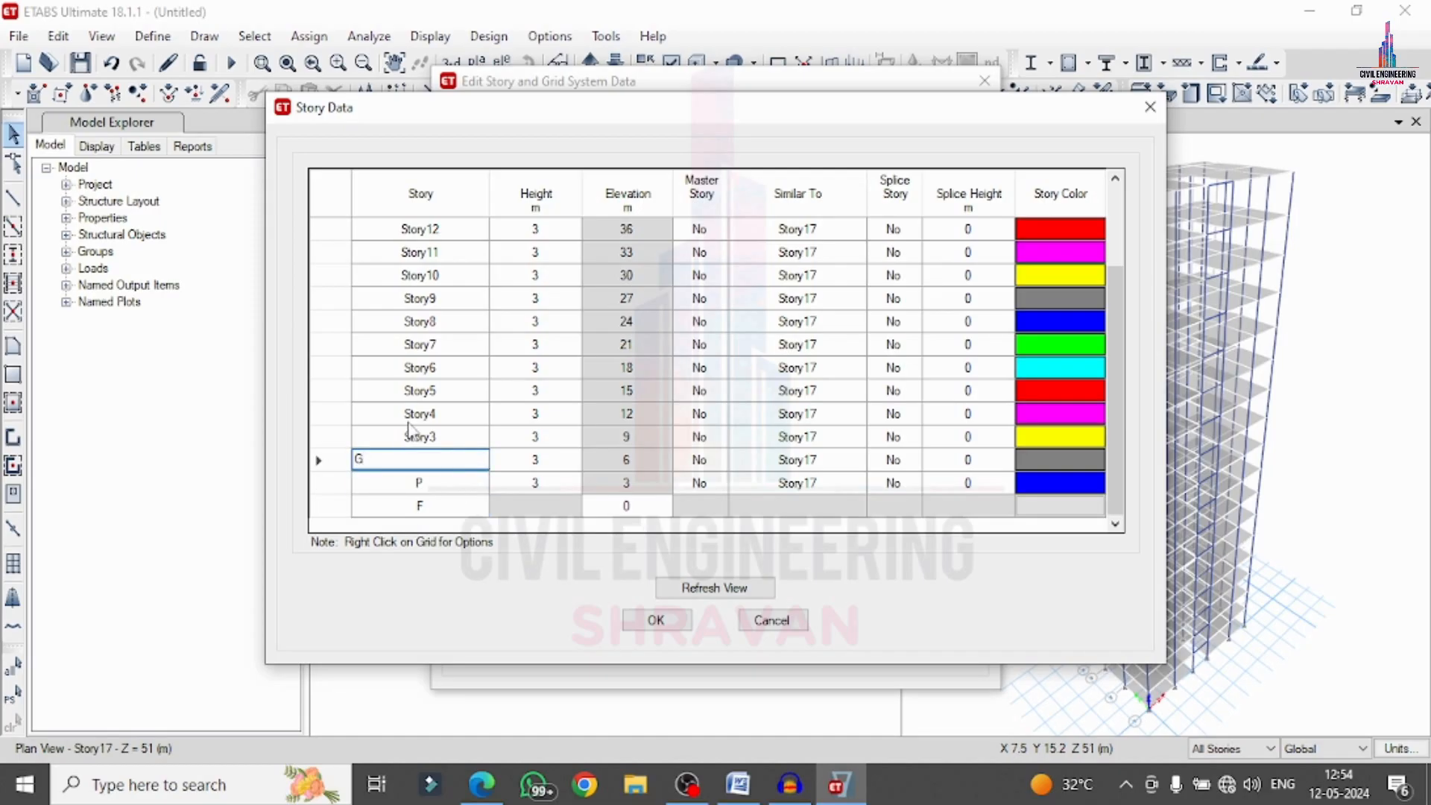
# Rename Story3, Story4, Story5 and Story6 to 1, 2, 3 and 4.
pyautogui.click(445, 435)
pyautogui.write('1')
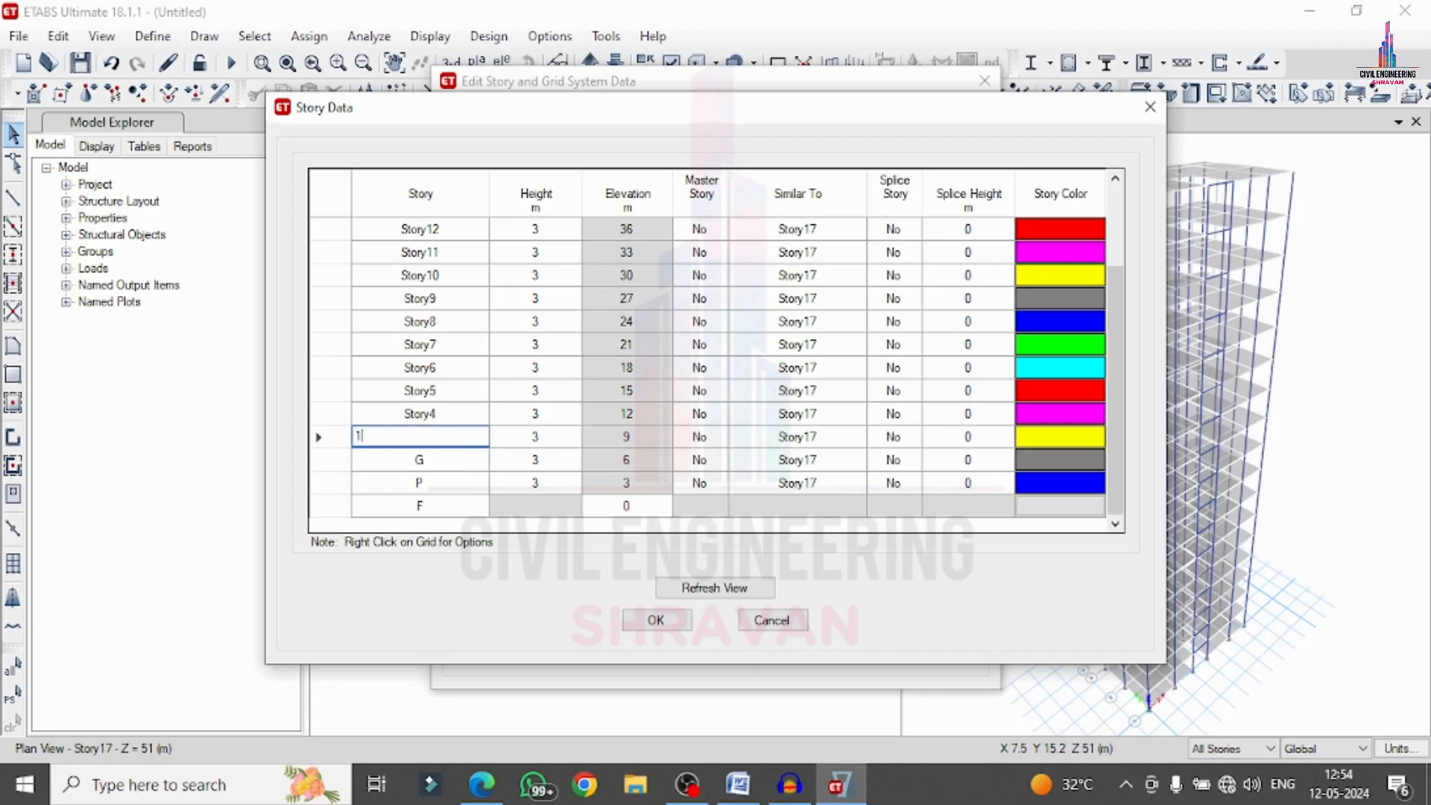
pyautogui.click(451, 418)
pyautogui.write('2')
pyautogui.click(451, 391)
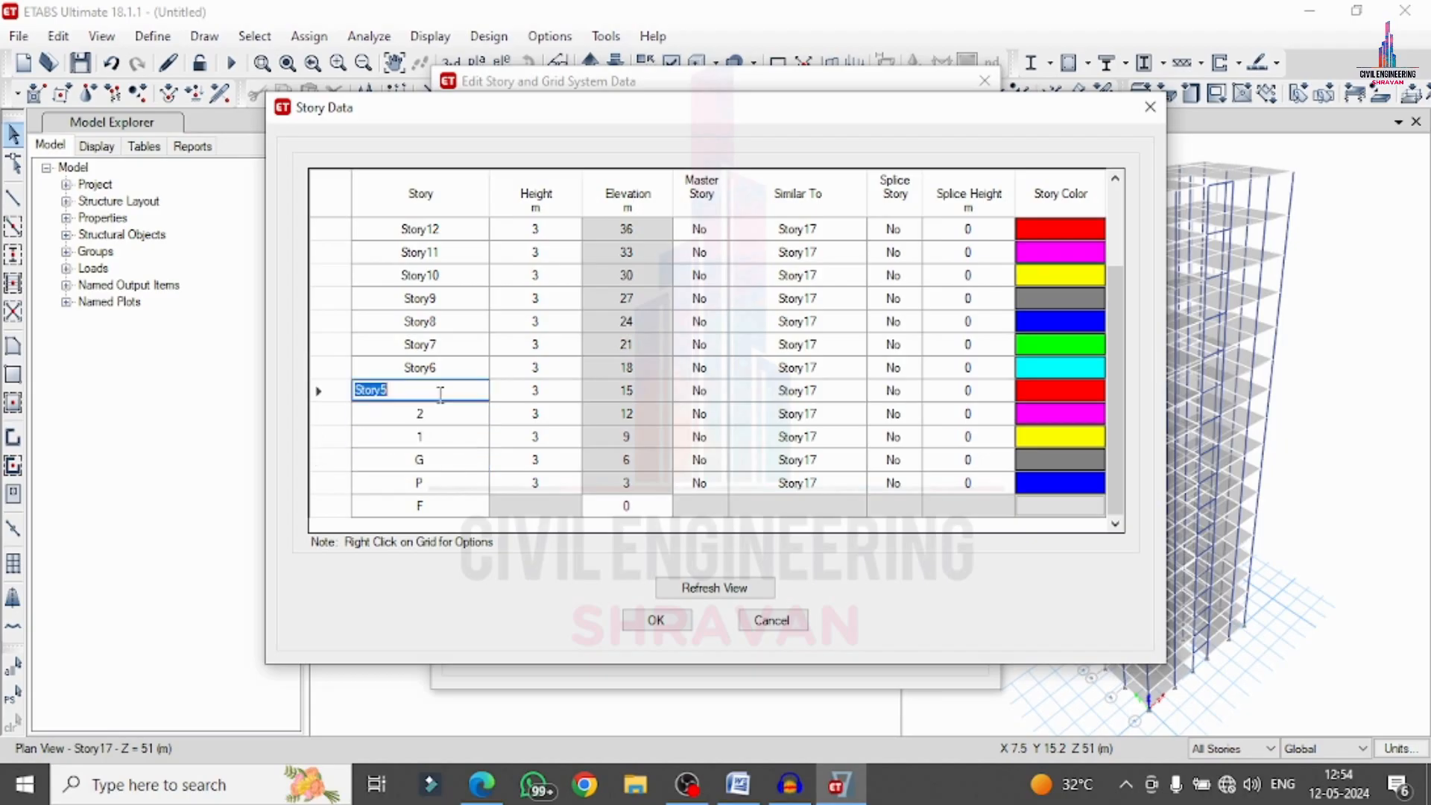
pyautogui.write('3')
pyautogui.click(449, 367)
pyautogui.write('4')
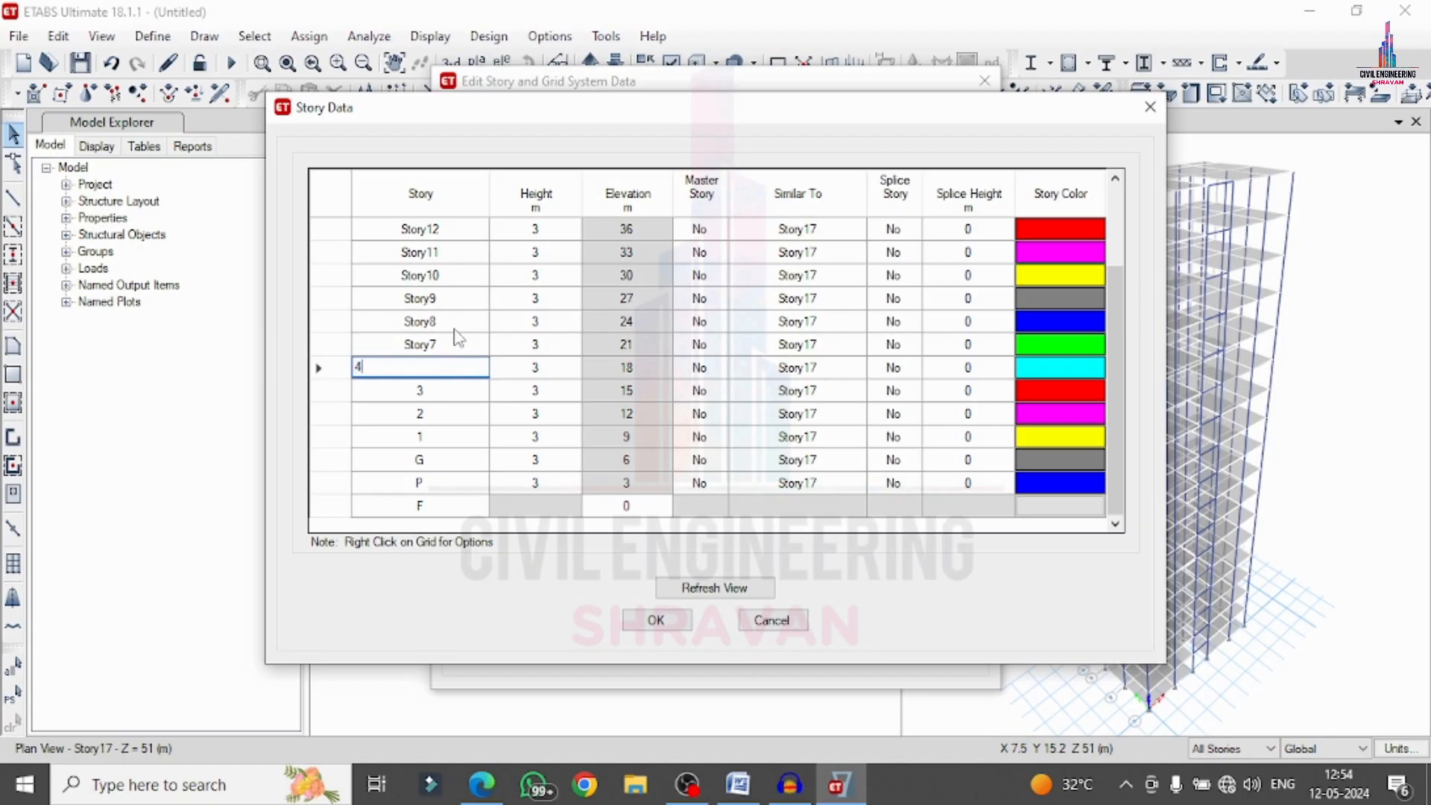
# Rename Story7, Story8, Story9 and Story10 to 5, 6, 7 and 8.
pyautogui.click(449, 343)
pyautogui.write('5')
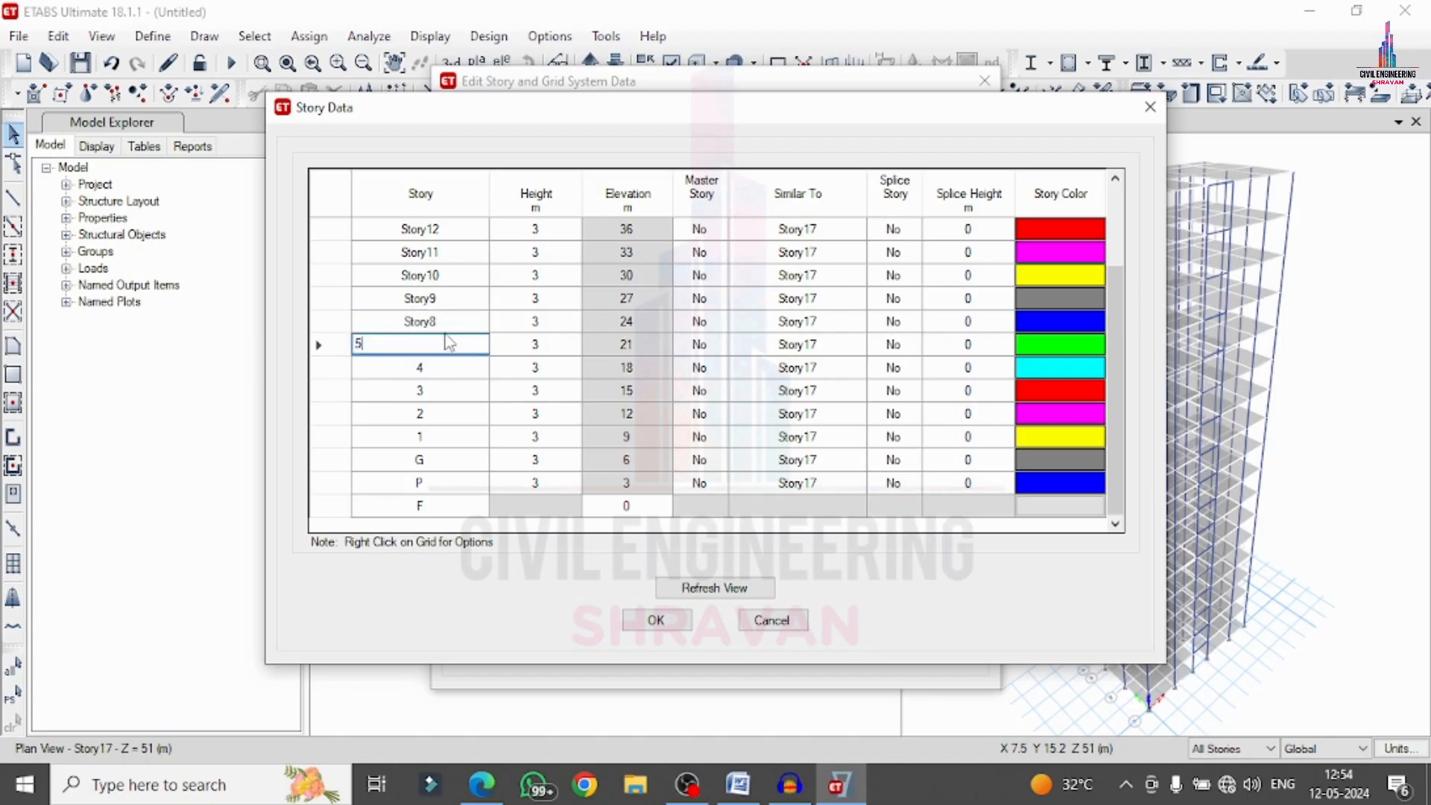
pyautogui.click(446, 321)
pyautogui.write('6')
pyautogui.click(443, 297)
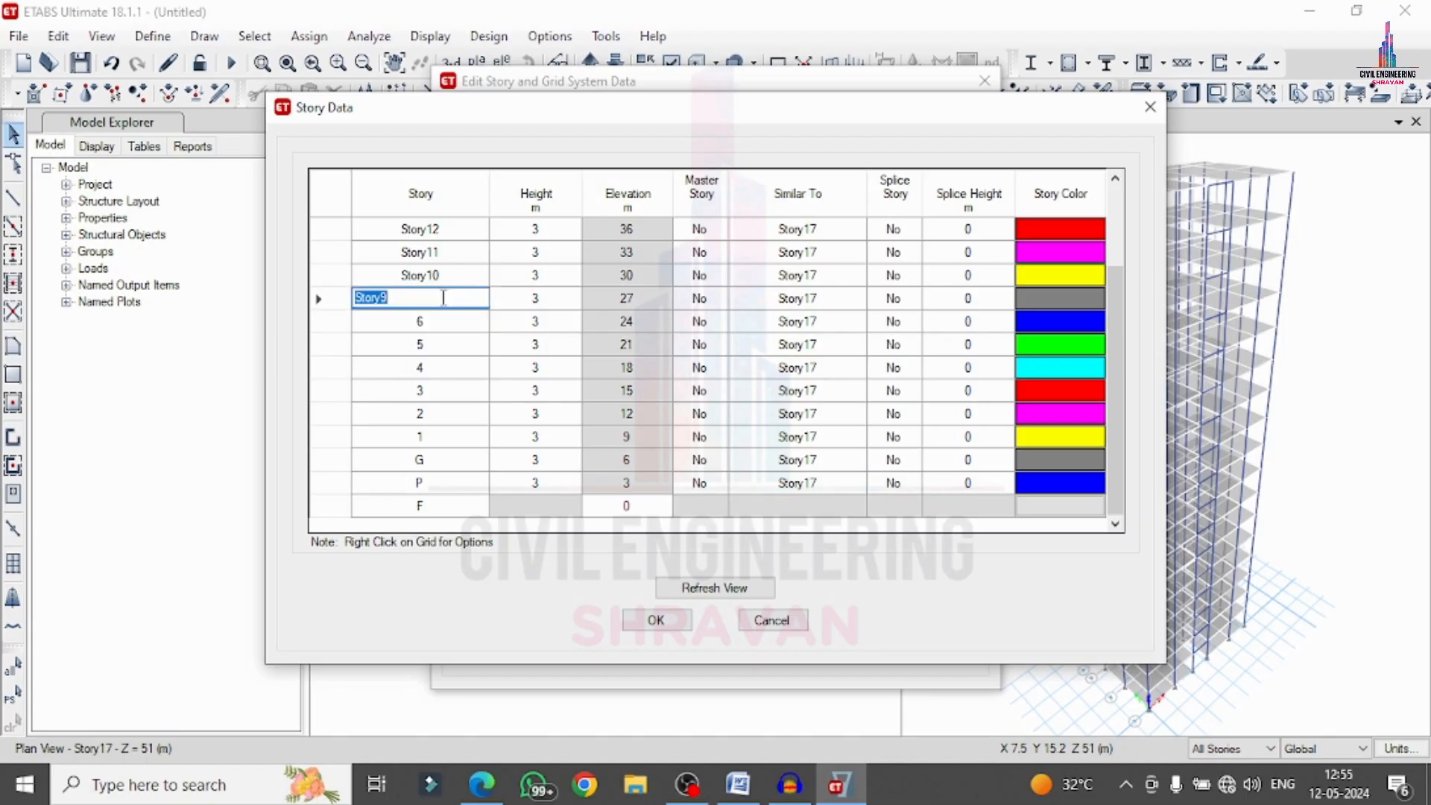
pyautogui.write('7')
pyautogui.click(456, 275)
pyautogui.write('8')
# Rename Story11, Story12 and Story13 to 9, 10 and 11 in the story data.
pyautogui.click(451, 254)
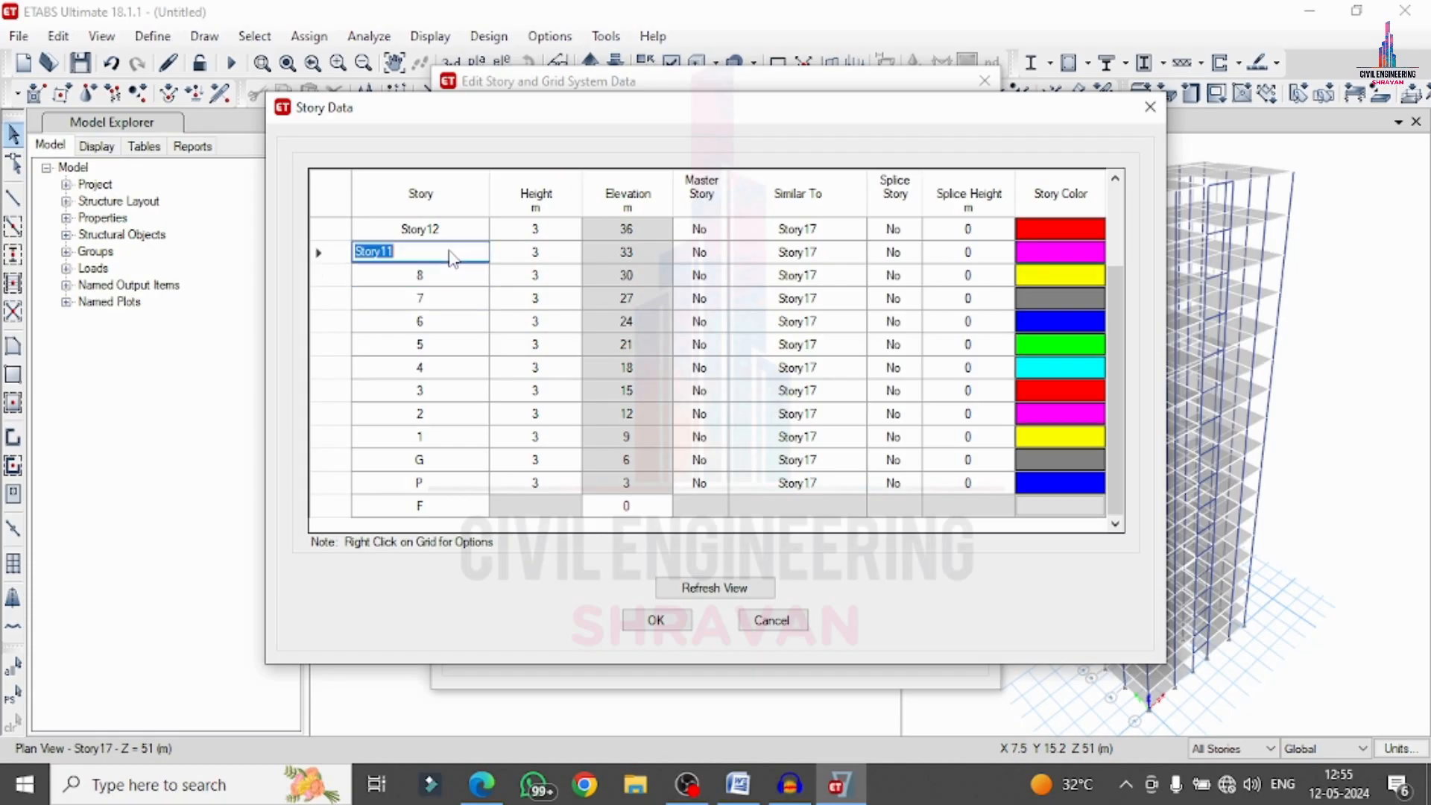
pyautogui.write('9')
pyautogui.scroll(2, 454, 280)
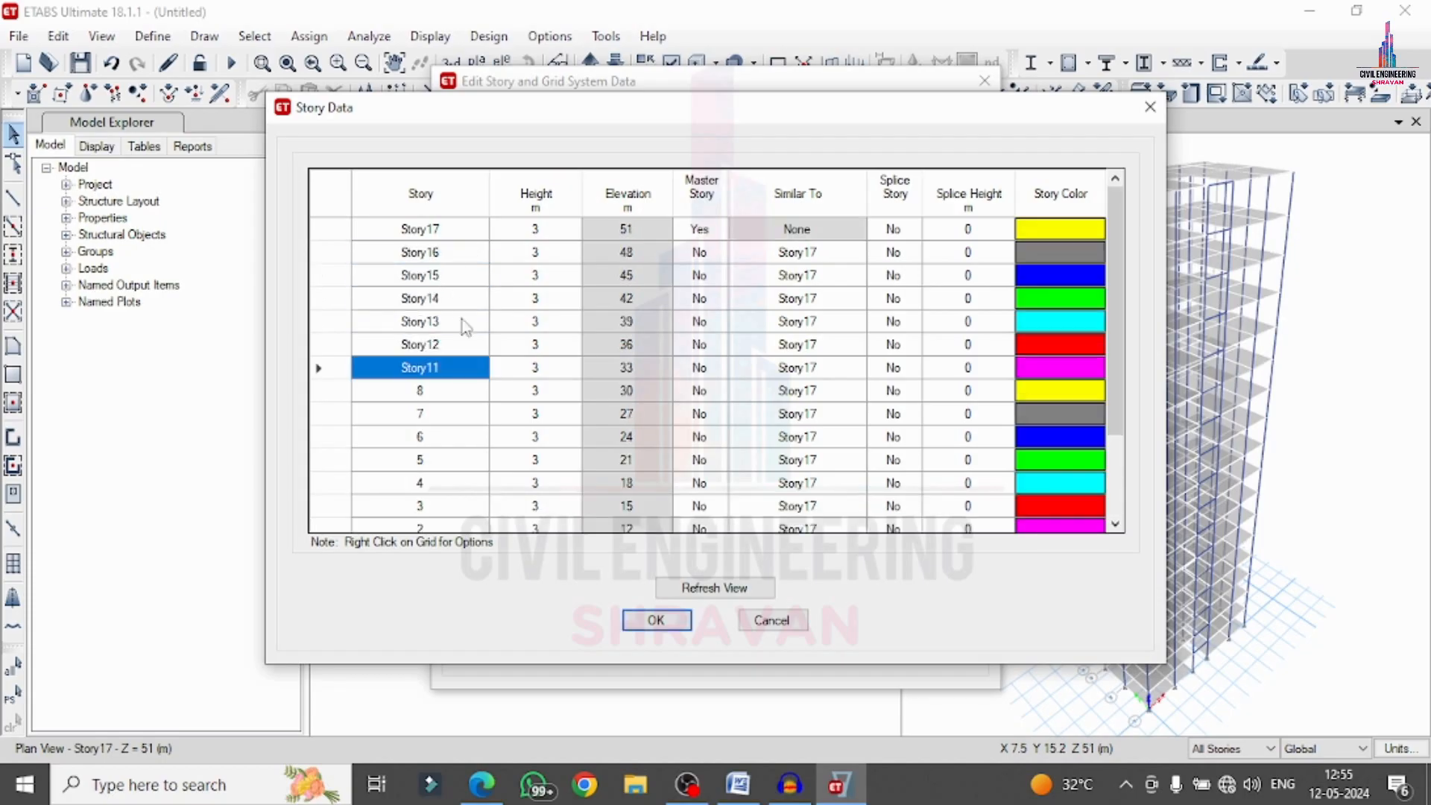
pyautogui.click(452, 366)
pyautogui.write('9')
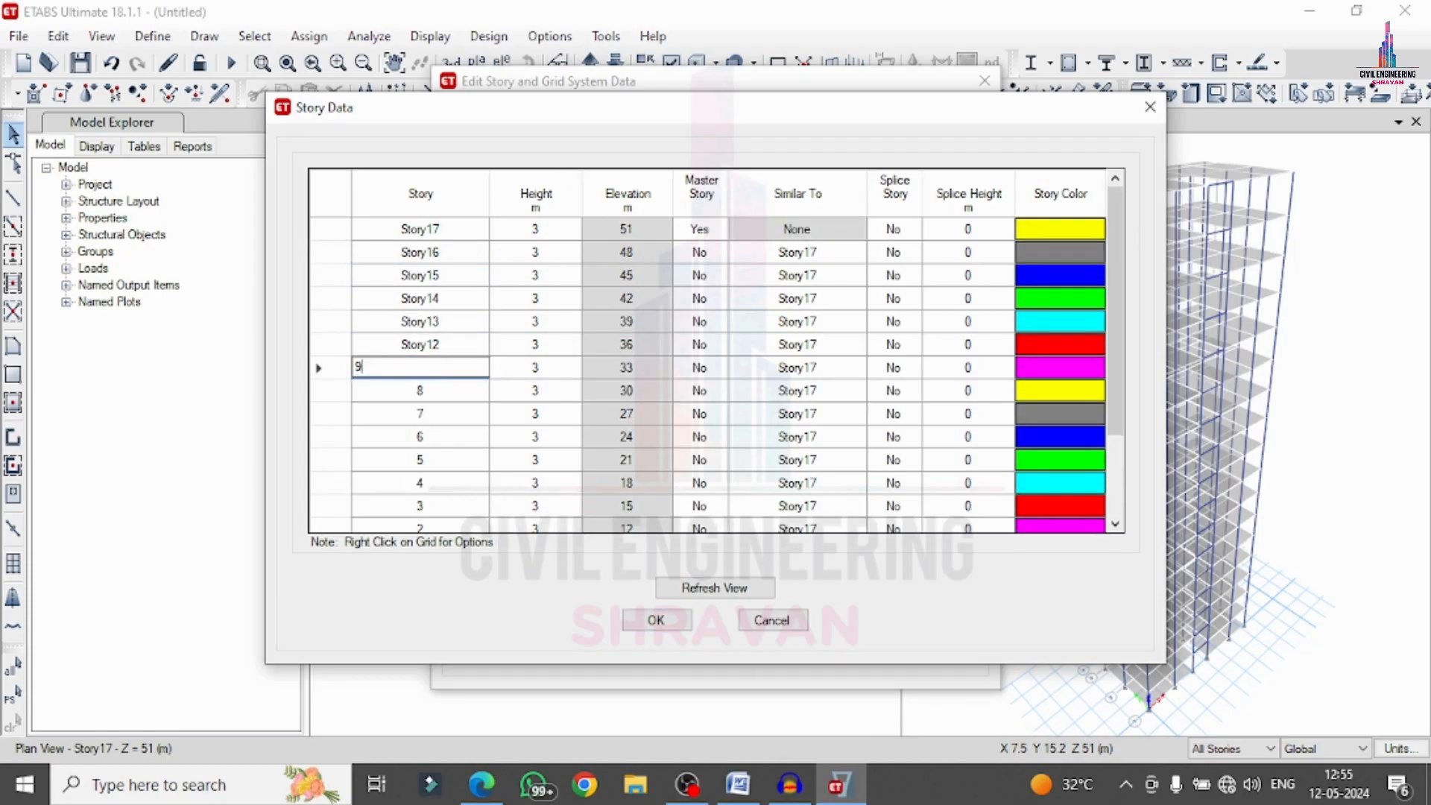
pyautogui.click(457, 337)
pyautogui.click(461, 337)
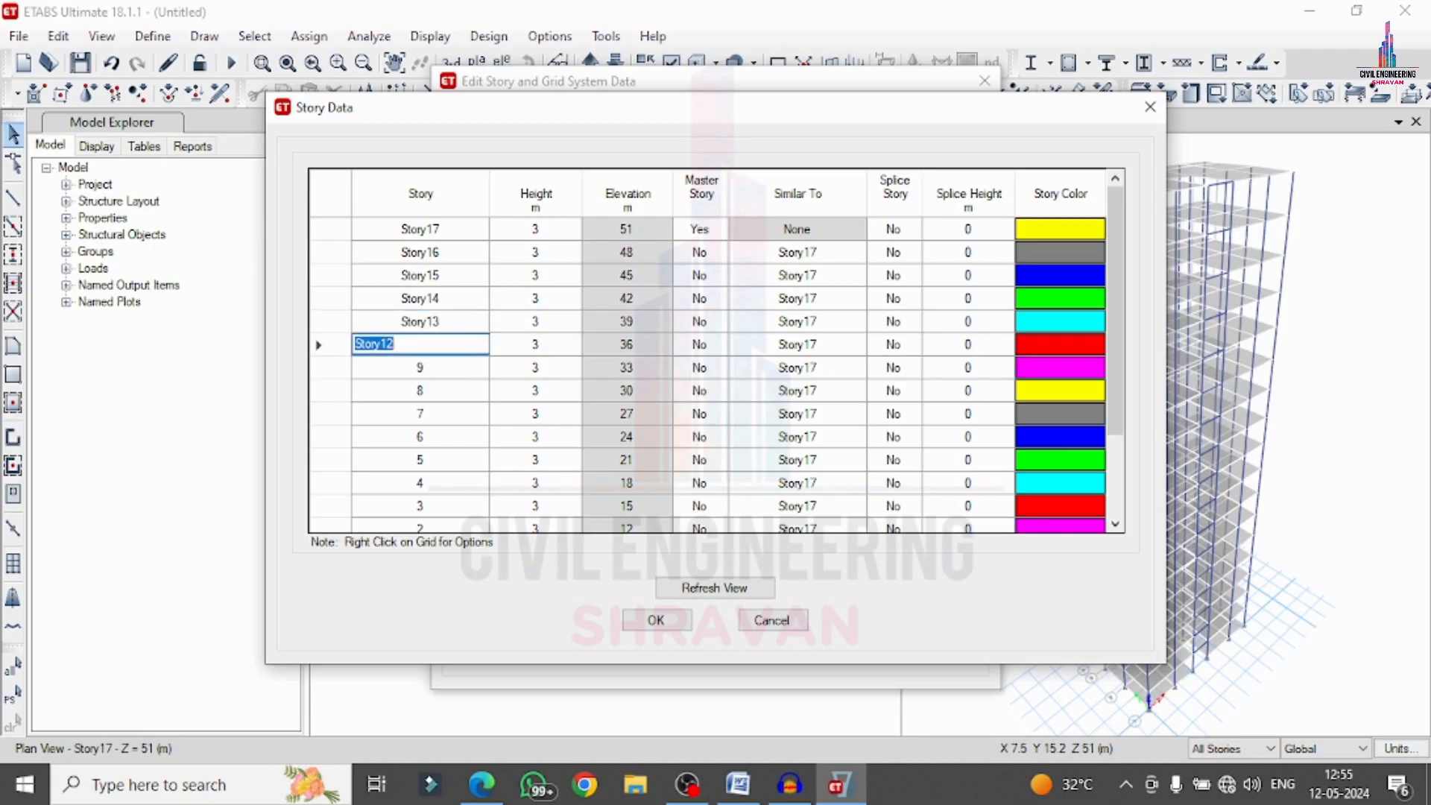
pyautogui.write('10')
pyautogui.click(479, 322)
pyautogui.write('44')
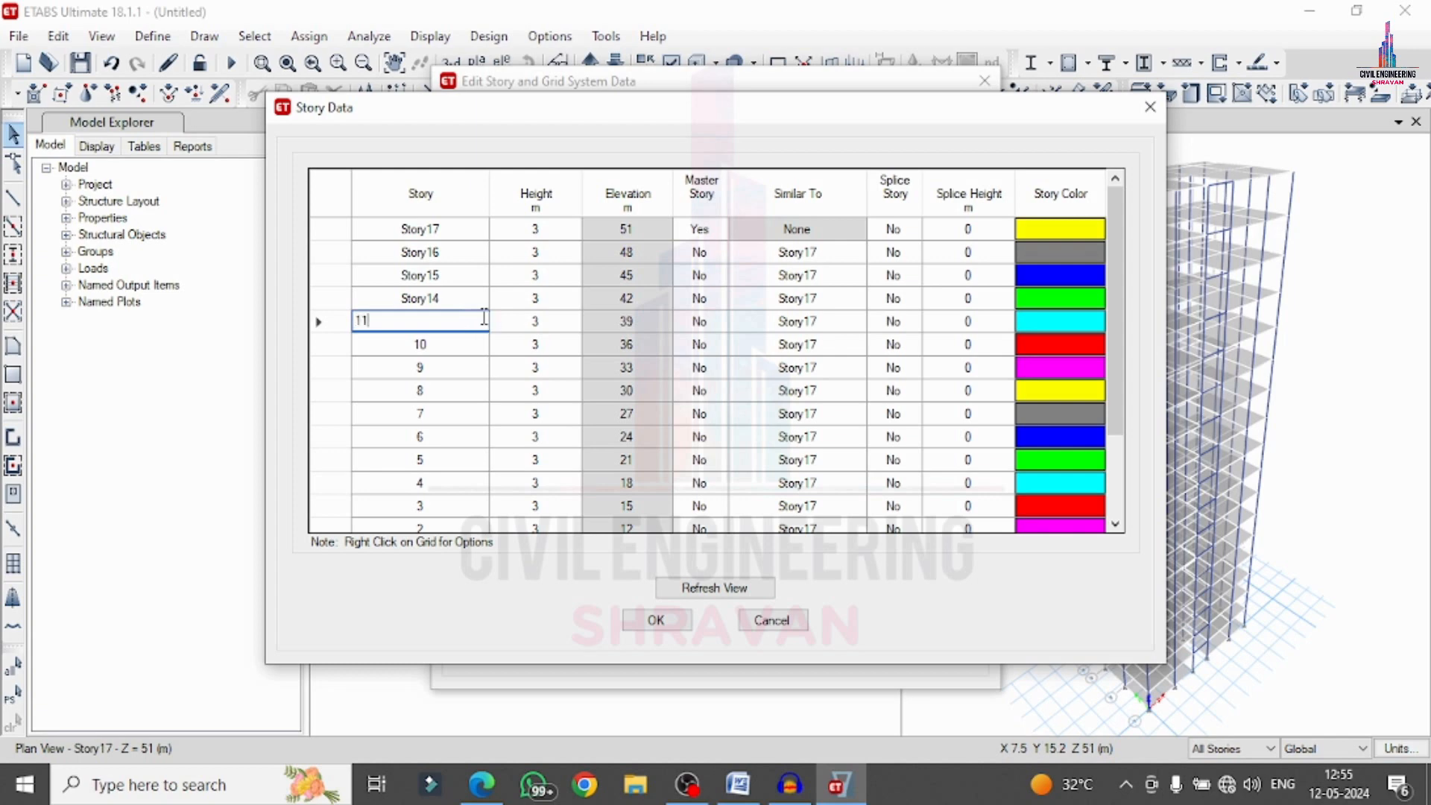
# Rename Story14, Story15, Story16 and Story17 to 12, 13, 14 and 15, and apply the story data.
pyautogui.click(470, 299)
pyautogui.write('12')
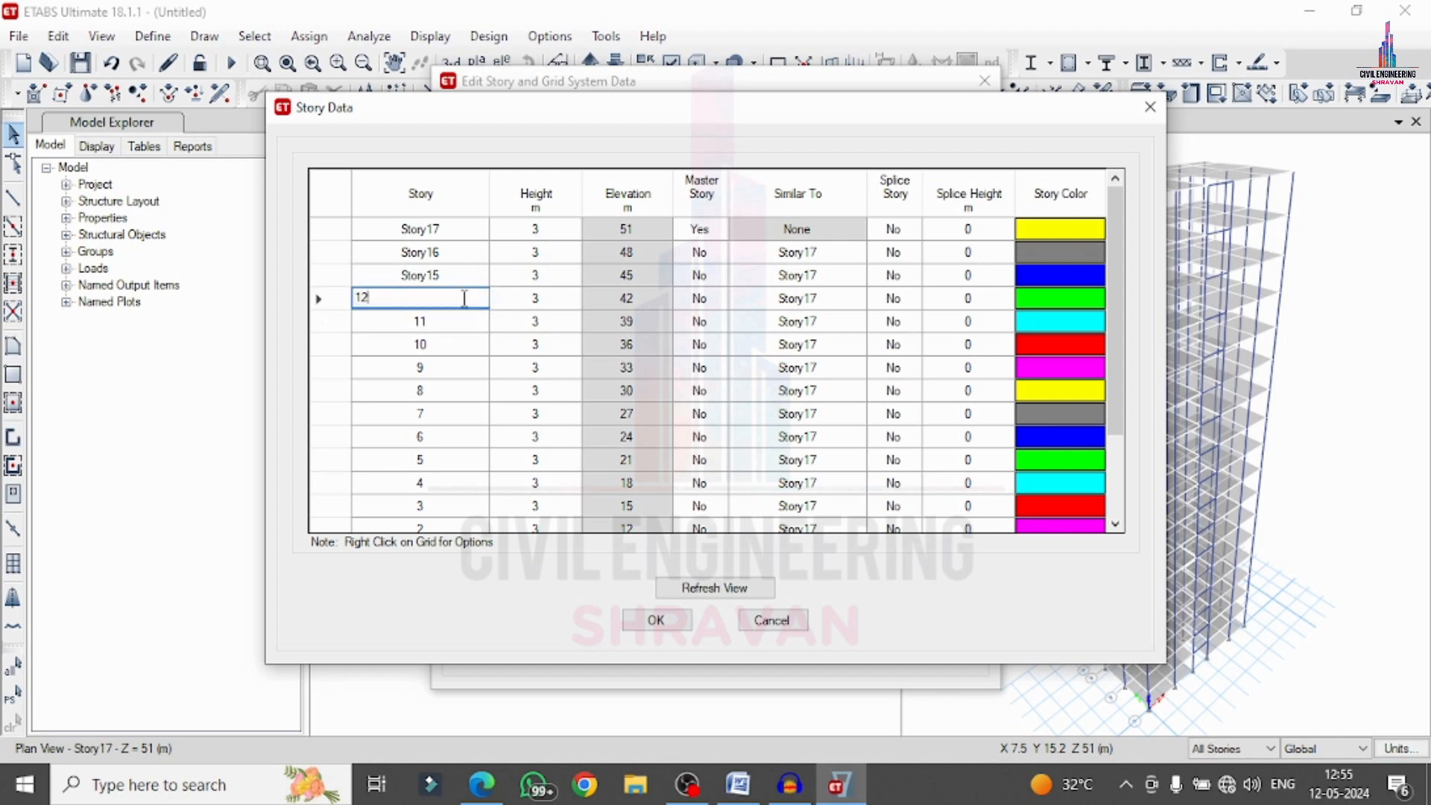
pyautogui.click(480, 274)
pyautogui.write('13')
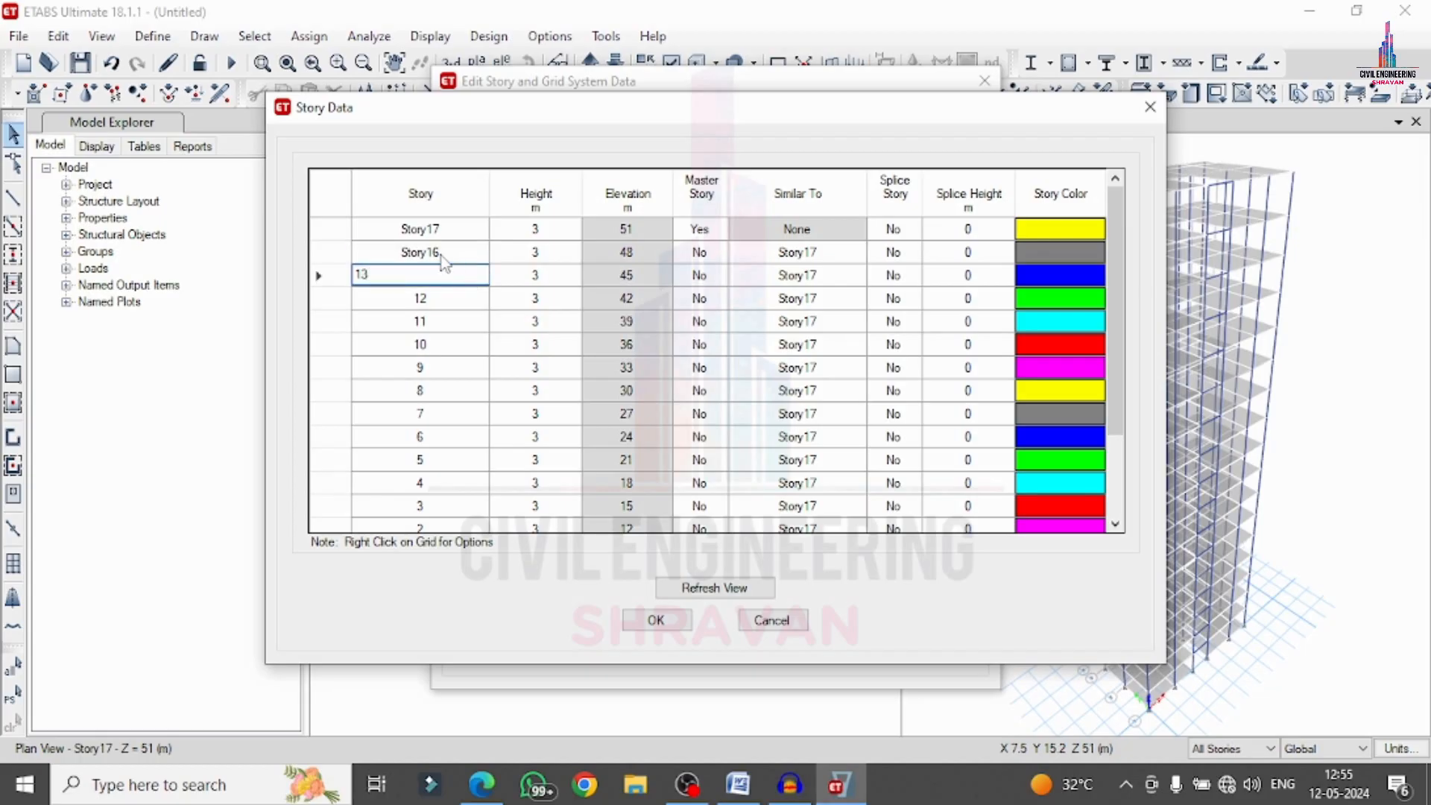
pyautogui.click(456, 254)
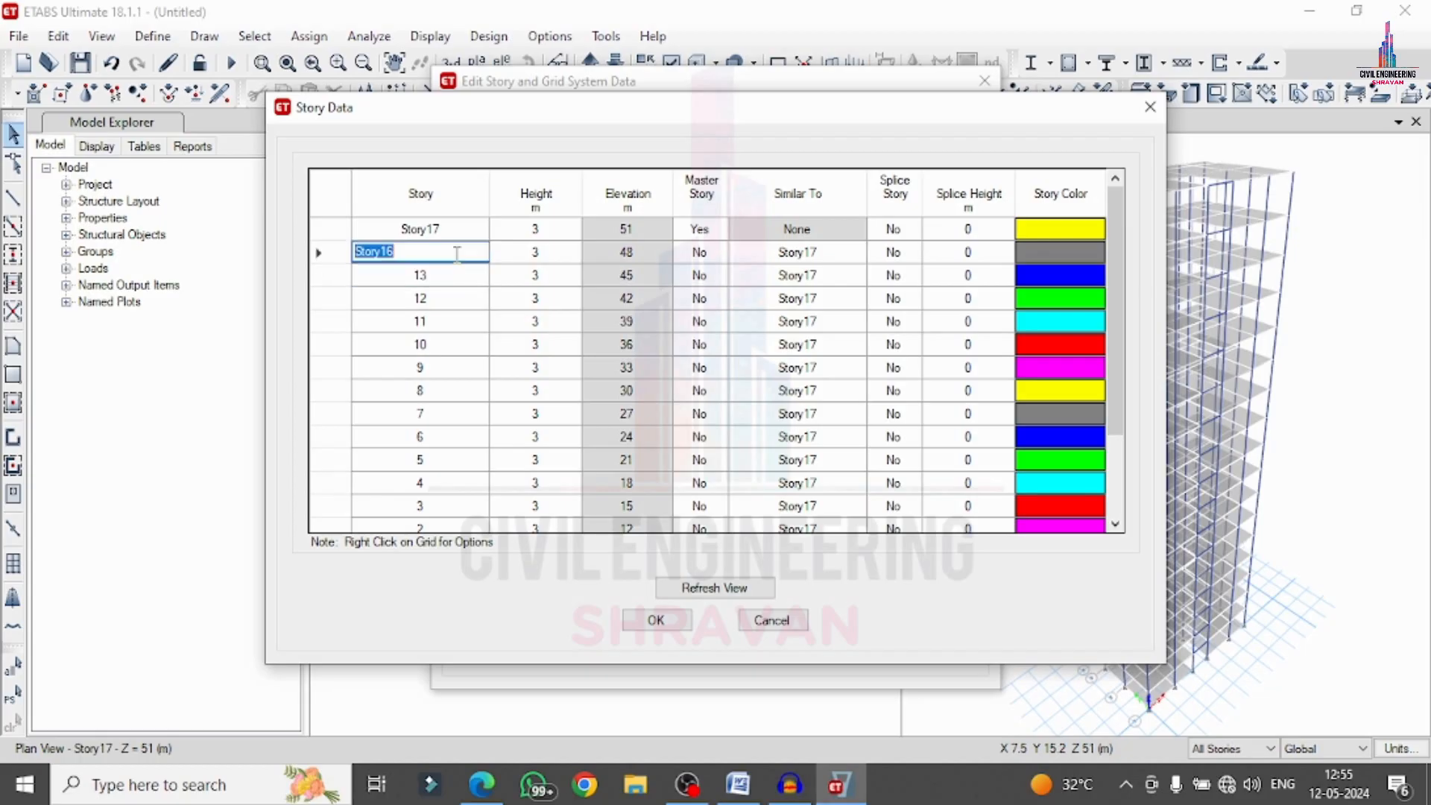
pyautogui.write('14')
pyautogui.click(467, 228)
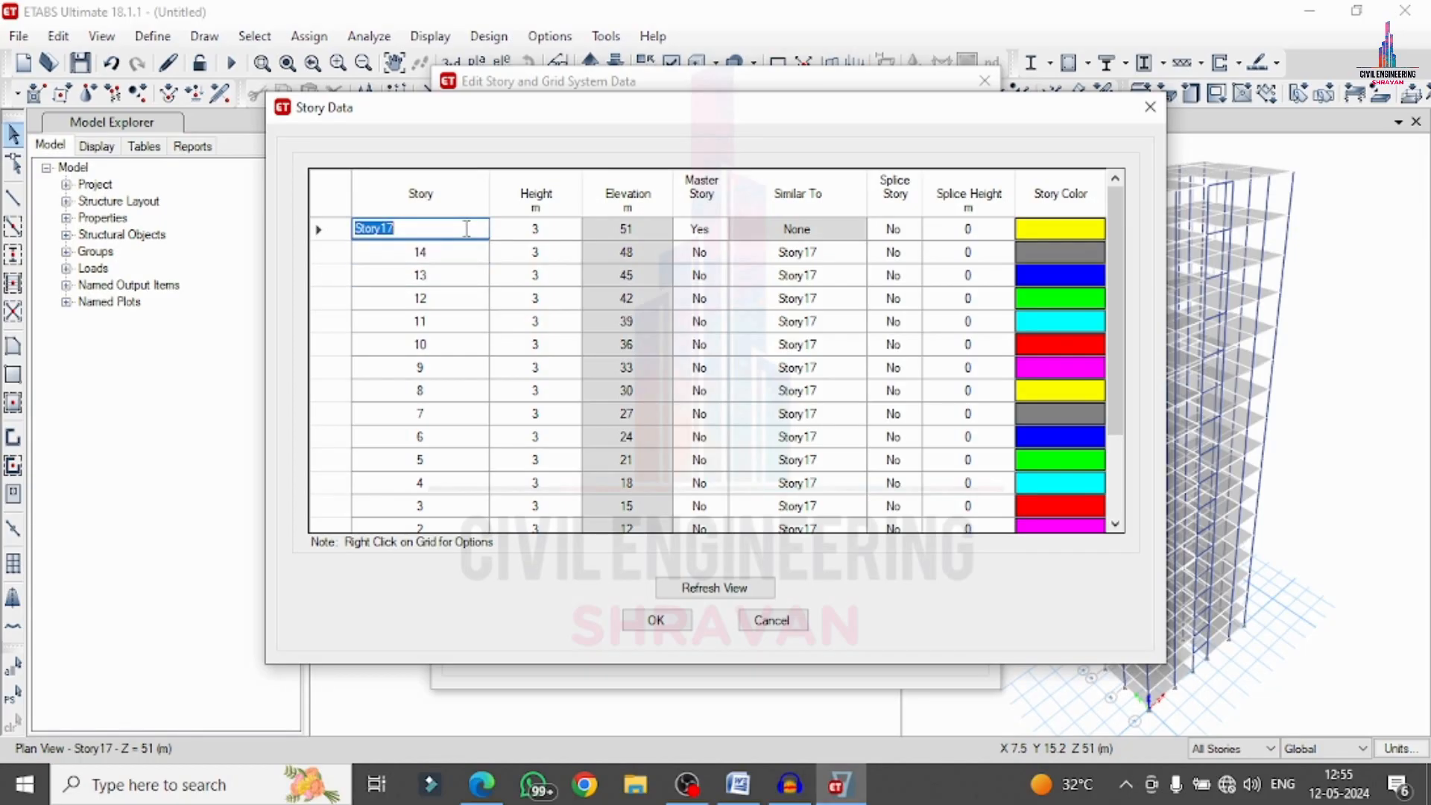
pyautogui.write('15')
pyautogui.click(656, 619)
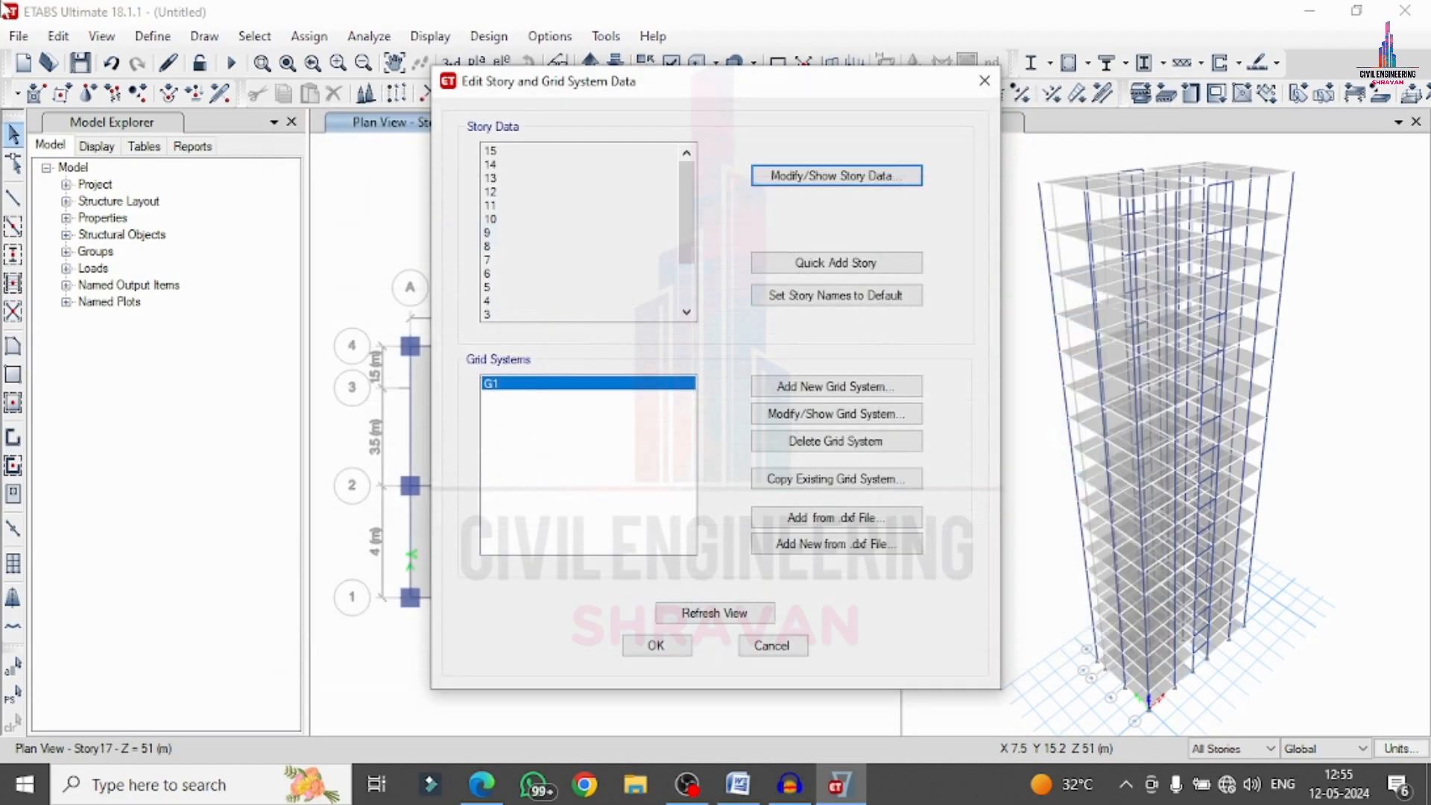
pyautogui.click(687, 643)
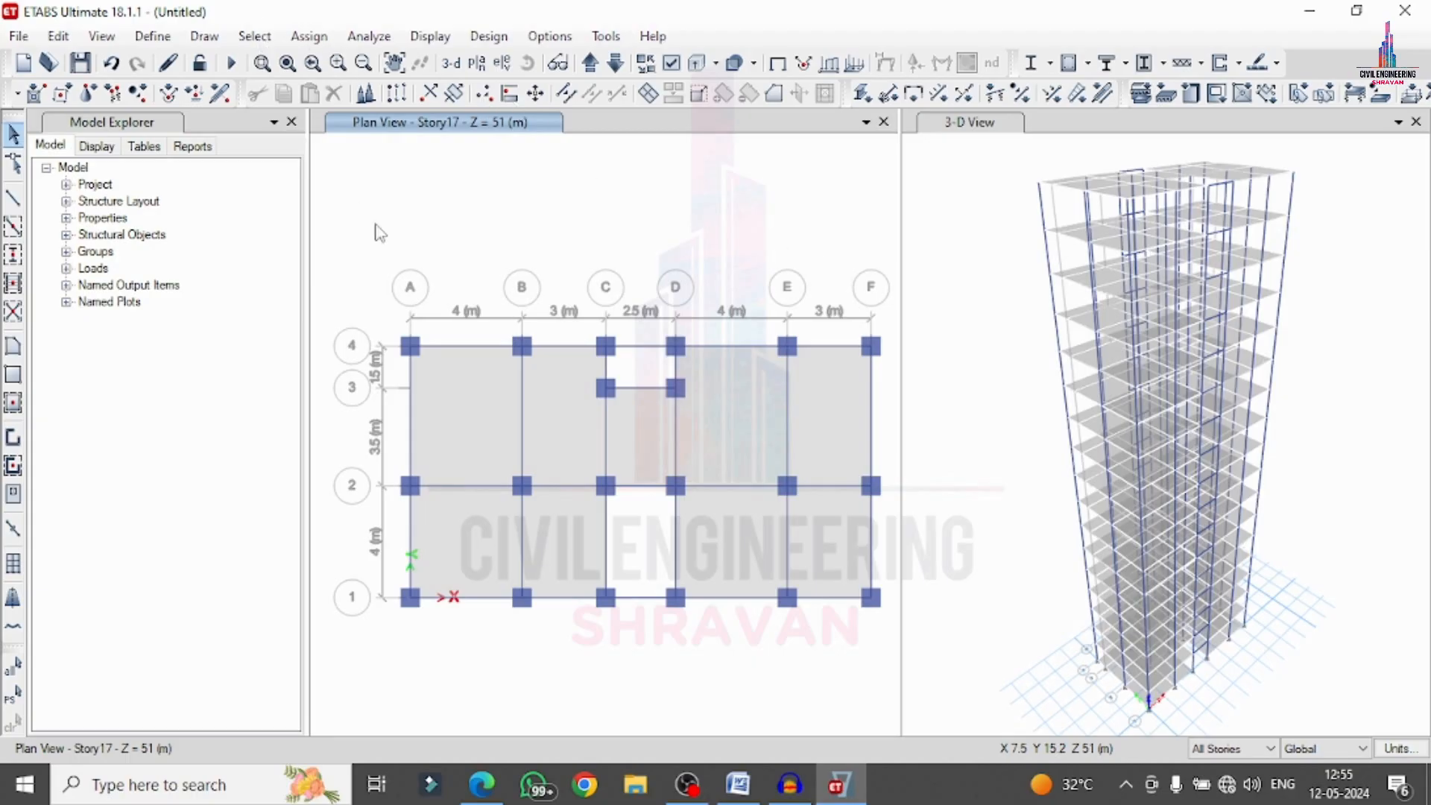
# Show the plan at story F, restrict editing to One Story, and delete all the slab panels on that level.
pyautogui.click(590, 65)
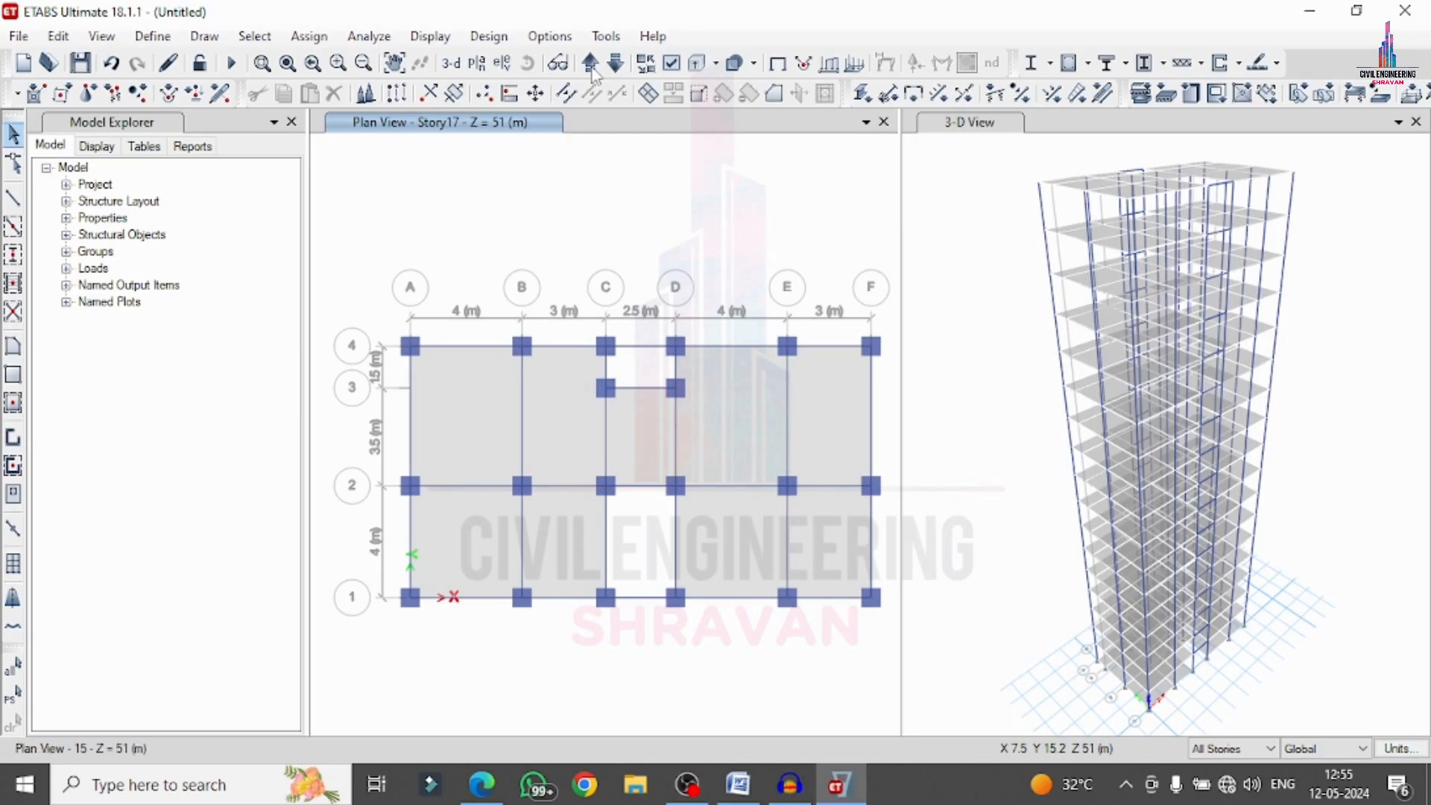
pyautogui.click(590, 65)
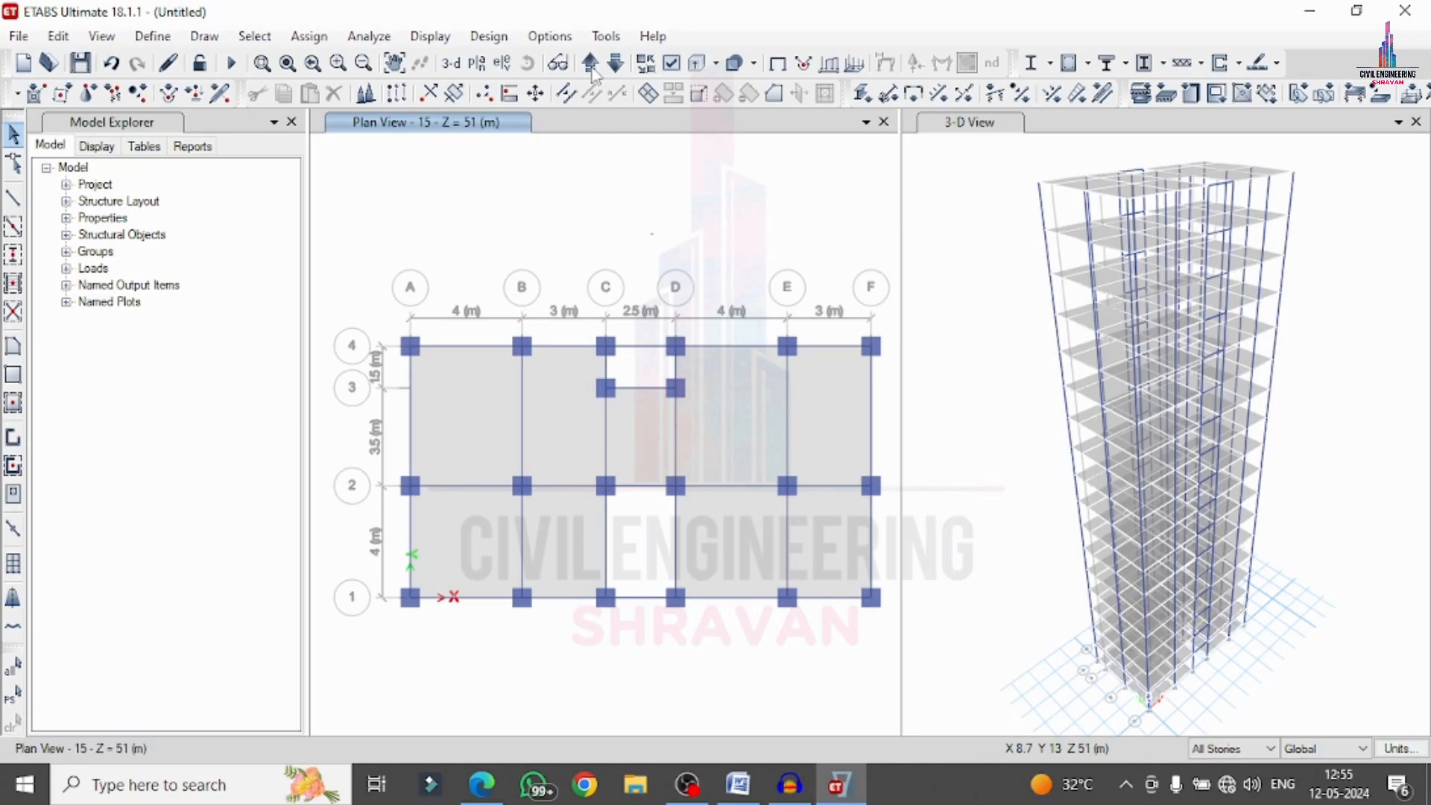
pyautogui.click(591, 65)
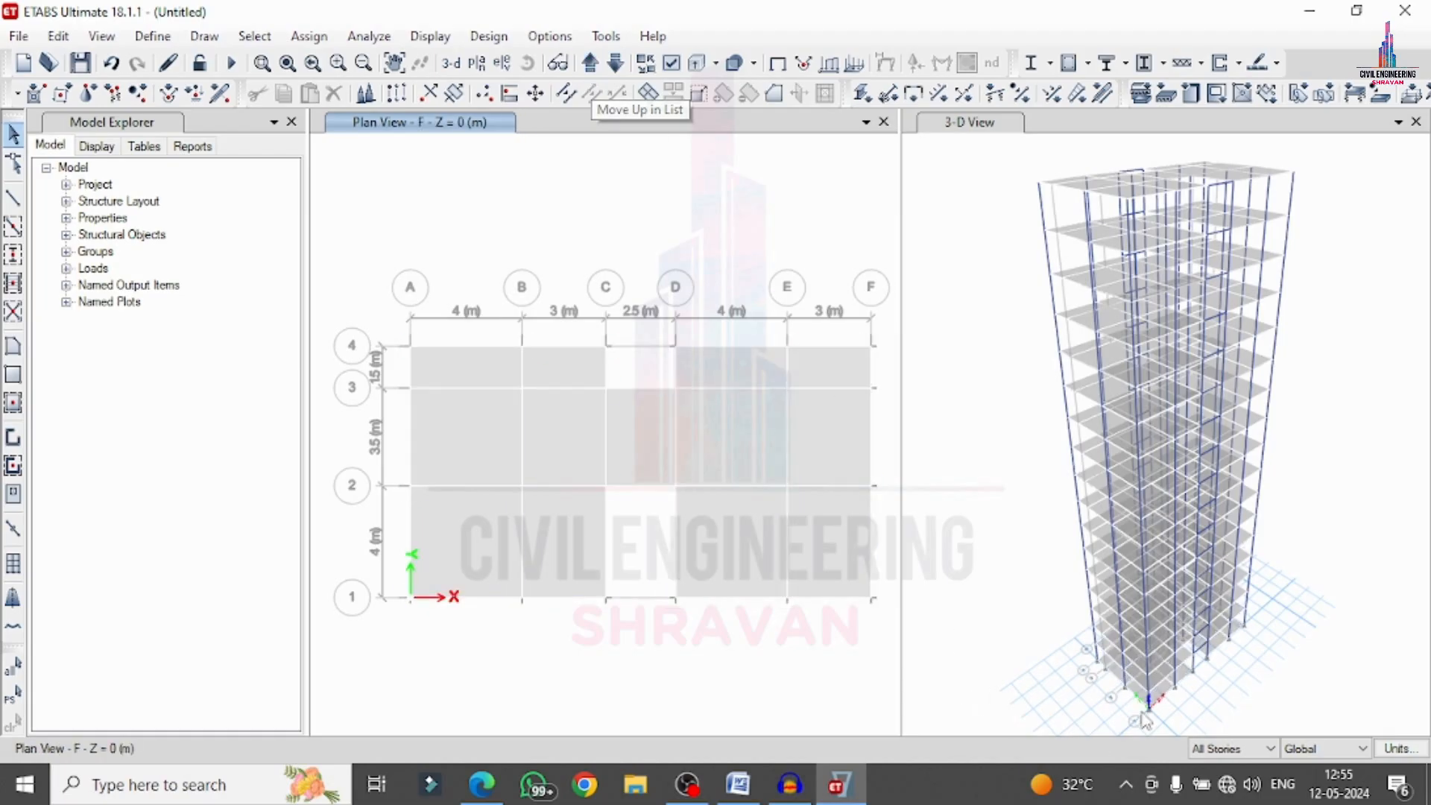
pyautogui.click(1230, 750)
pyautogui.click(1215, 768)
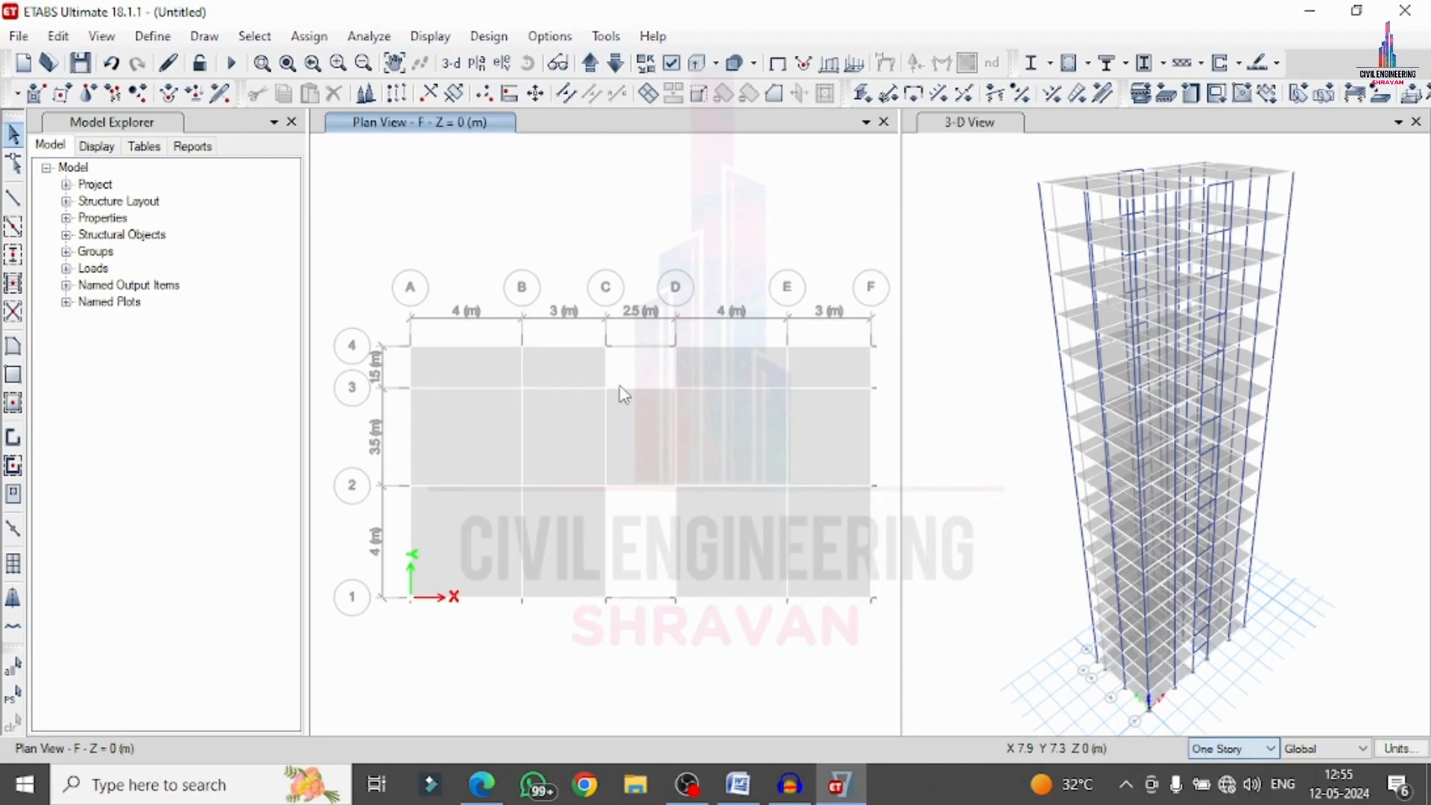
pyautogui.moveTo(368, 260); pyautogui.dragTo(884, 687)
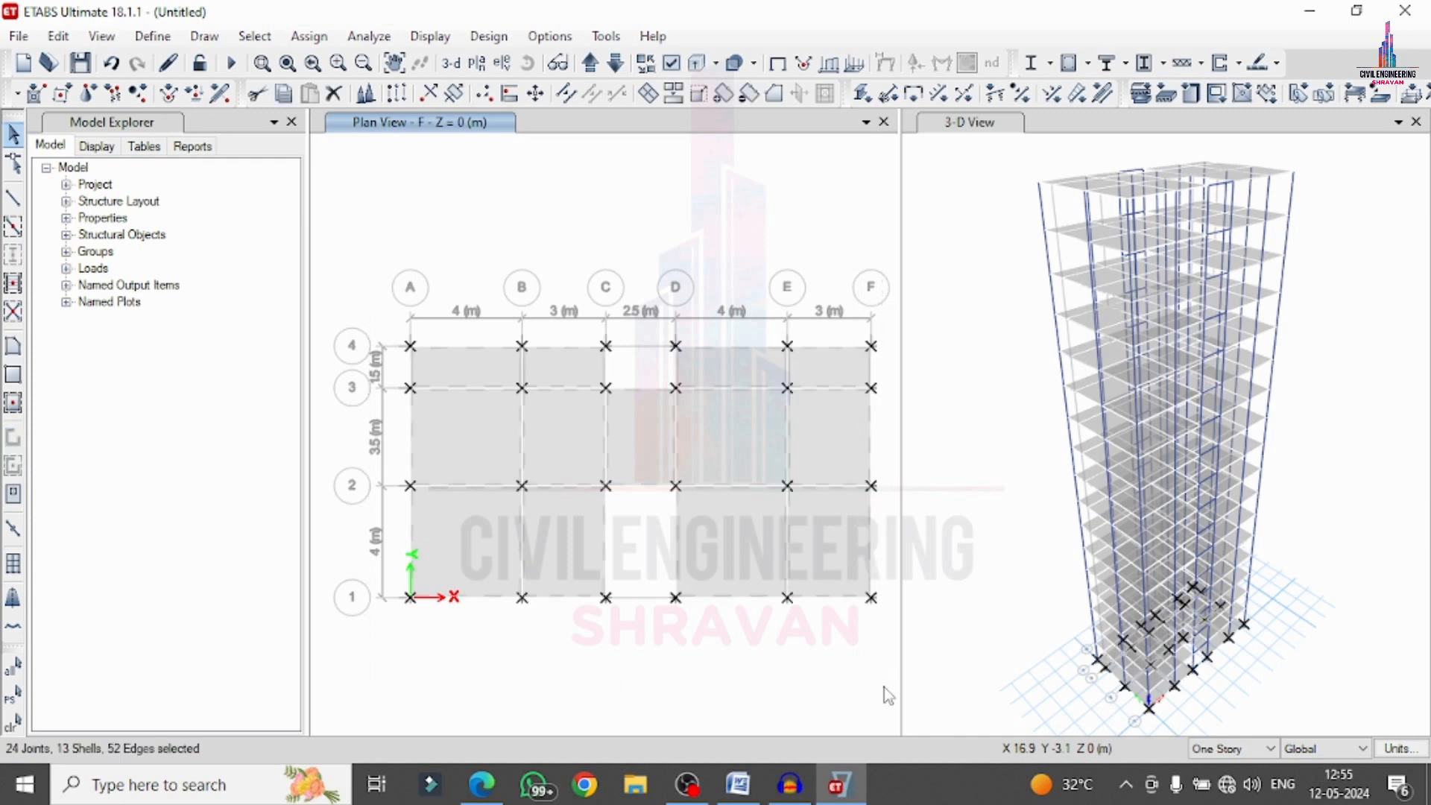
pyautogui.click(59, 35)
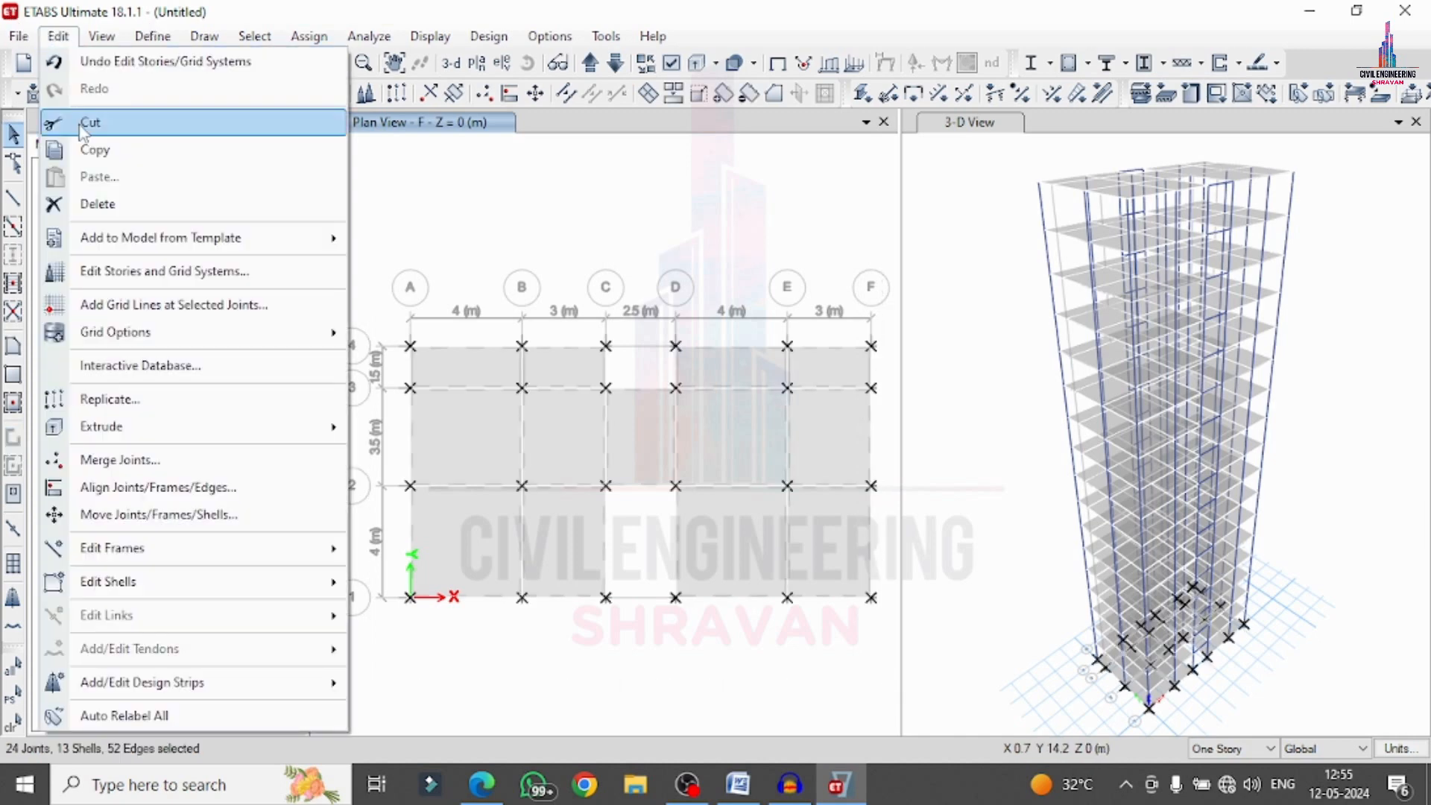
pyautogui.click(104, 199)
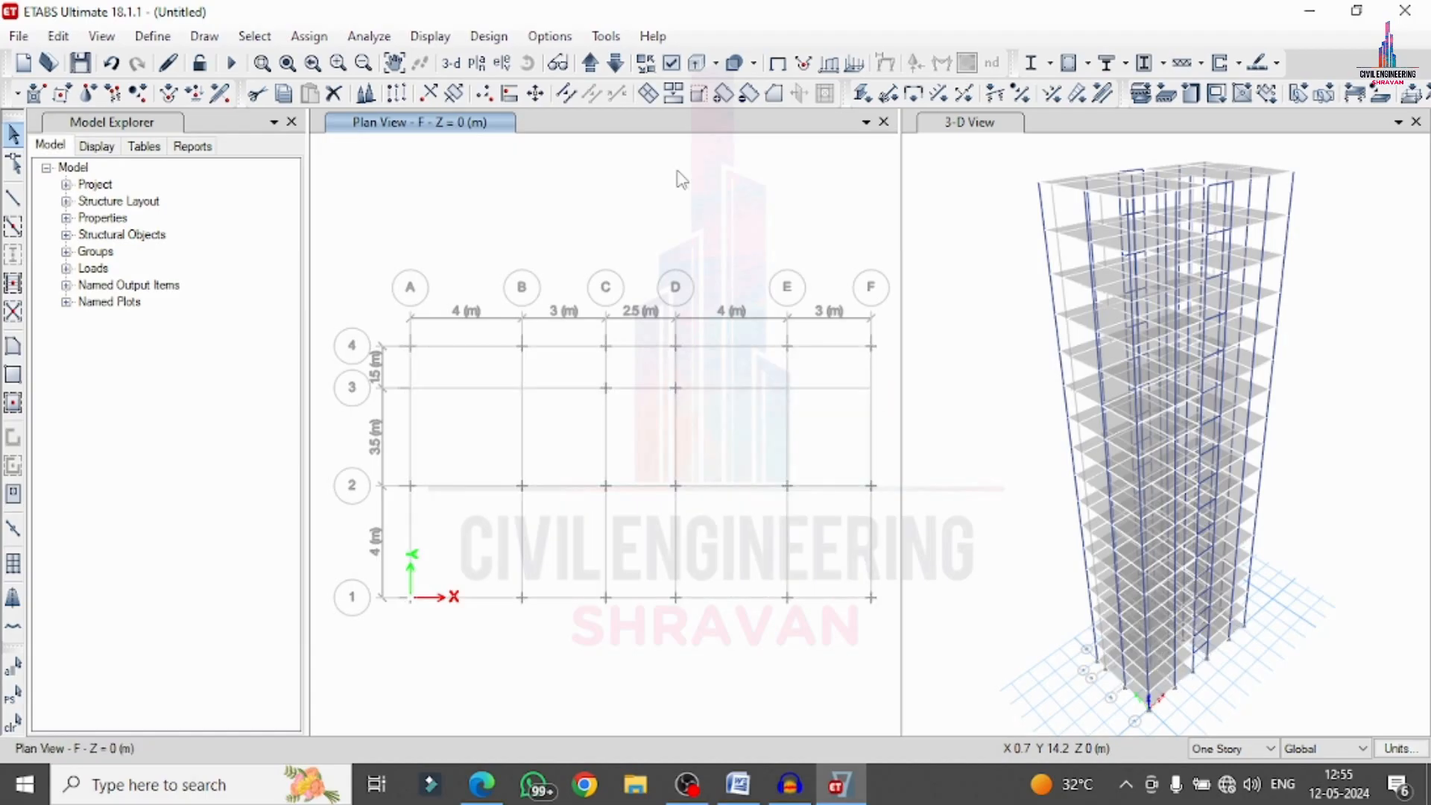
# Delete all the slab panels on story P only, keeping its beams and columns.
pyautogui.click(589, 63)
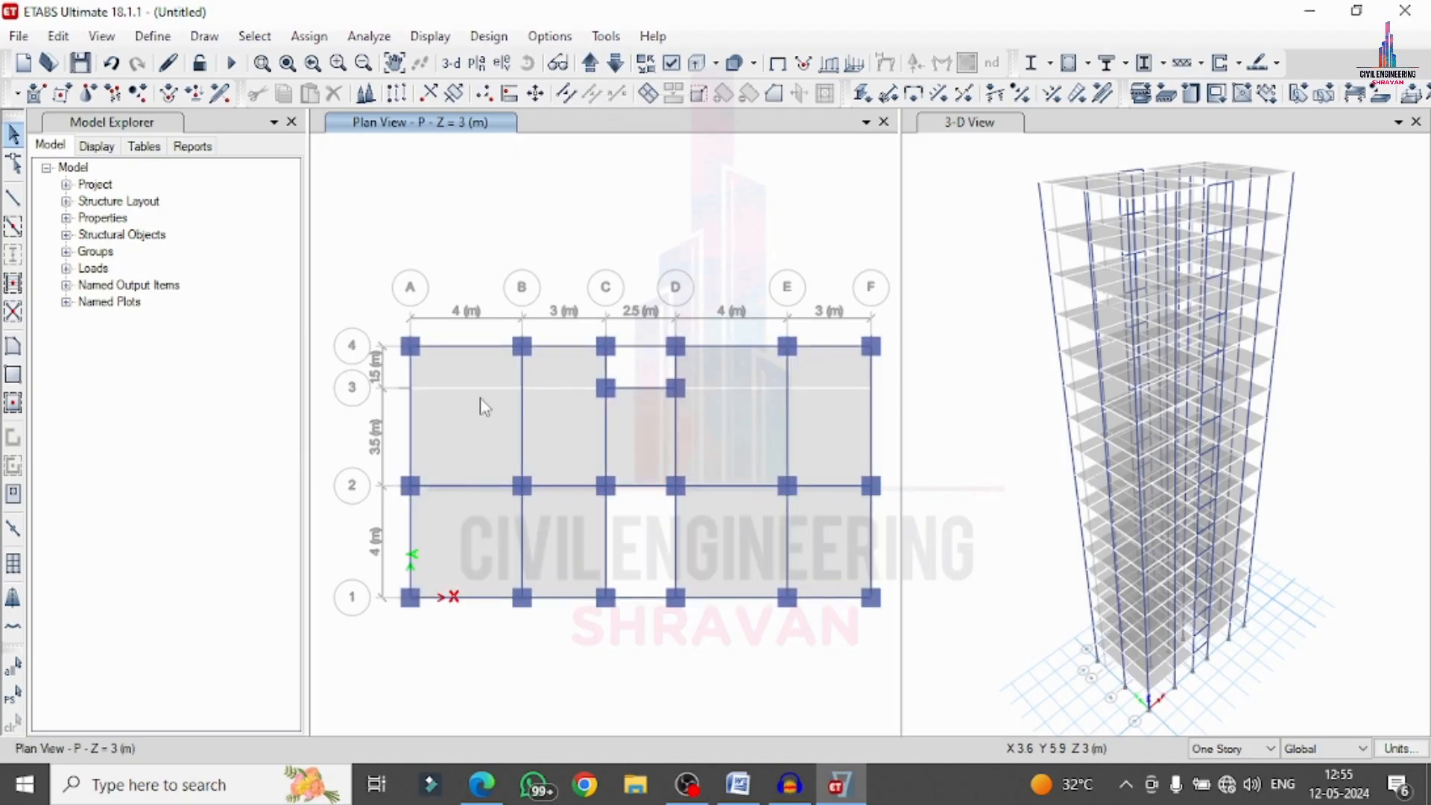
pyautogui.click(466, 389)
pyautogui.click(470, 414)
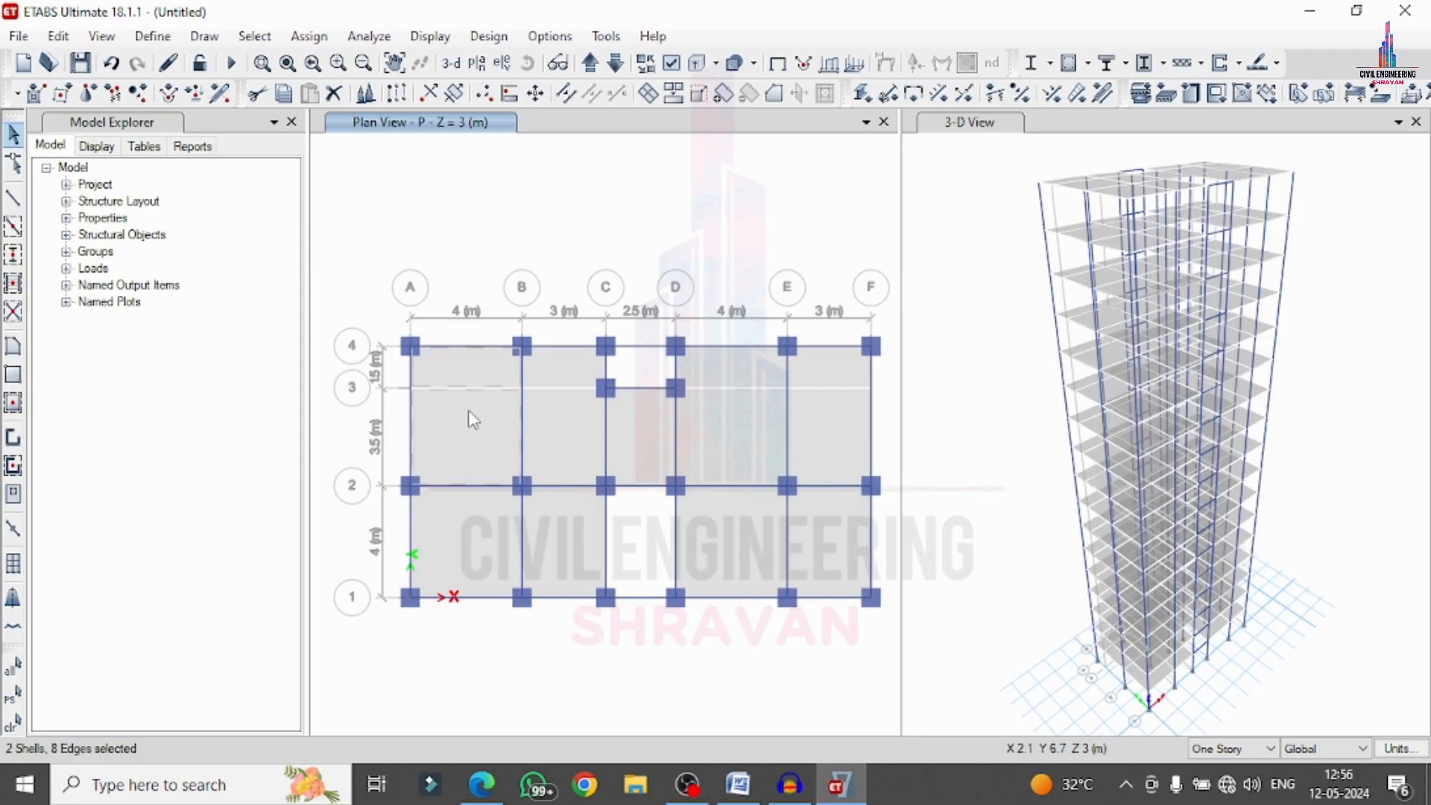
pyautogui.click(568, 403)
pyautogui.click(626, 447)
pyautogui.click(752, 432)
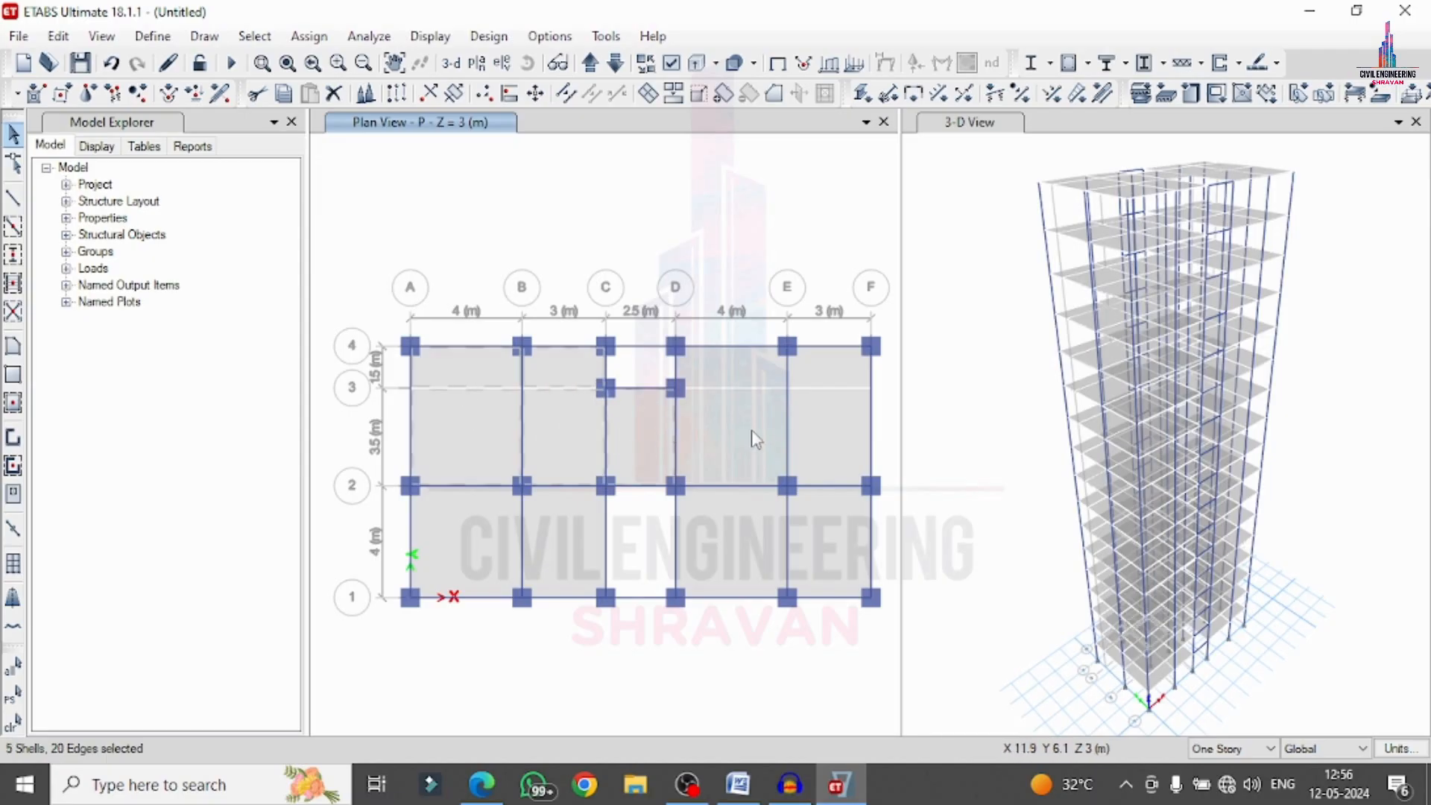
pyautogui.click(762, 393)
pyautogui.click(790, 371)
pyautogui.click(826, 406)
pyautogui.click(765, 532)
pyautogui.click(619, 550)
pyautogui.click(552, 541)
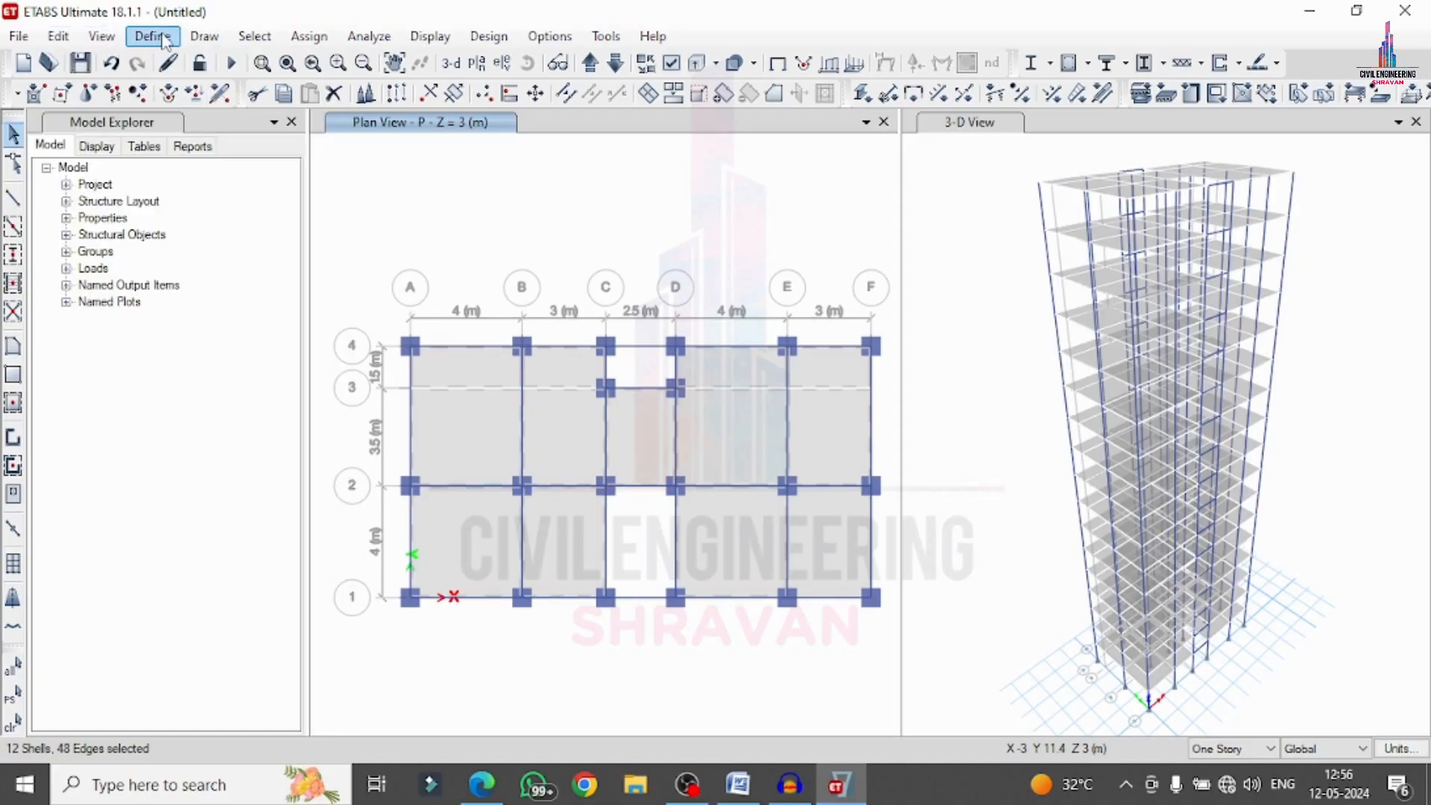
pyautogui.click(58, 36)
pyautogui.click(105, 200)
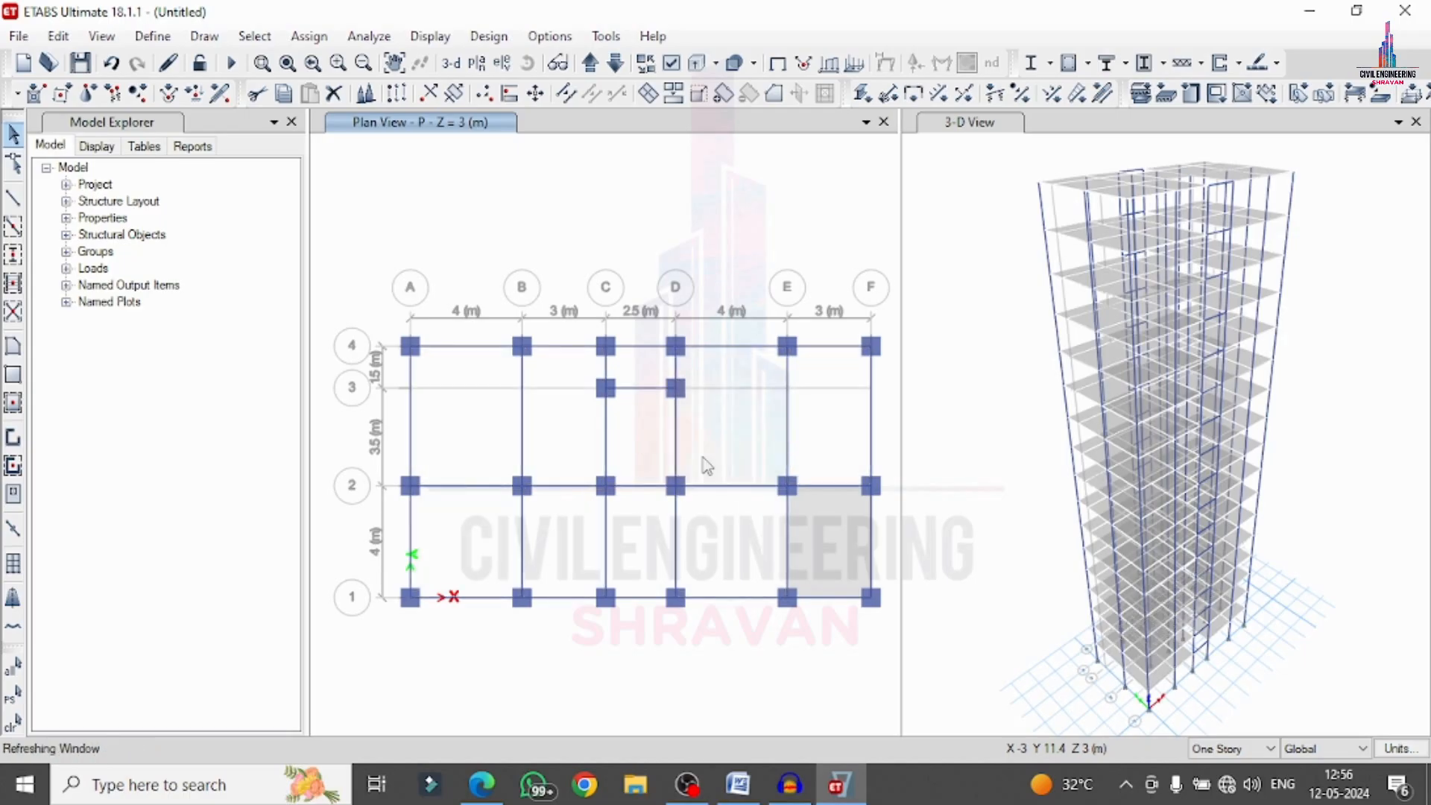
pyautogui.click(59, 36)
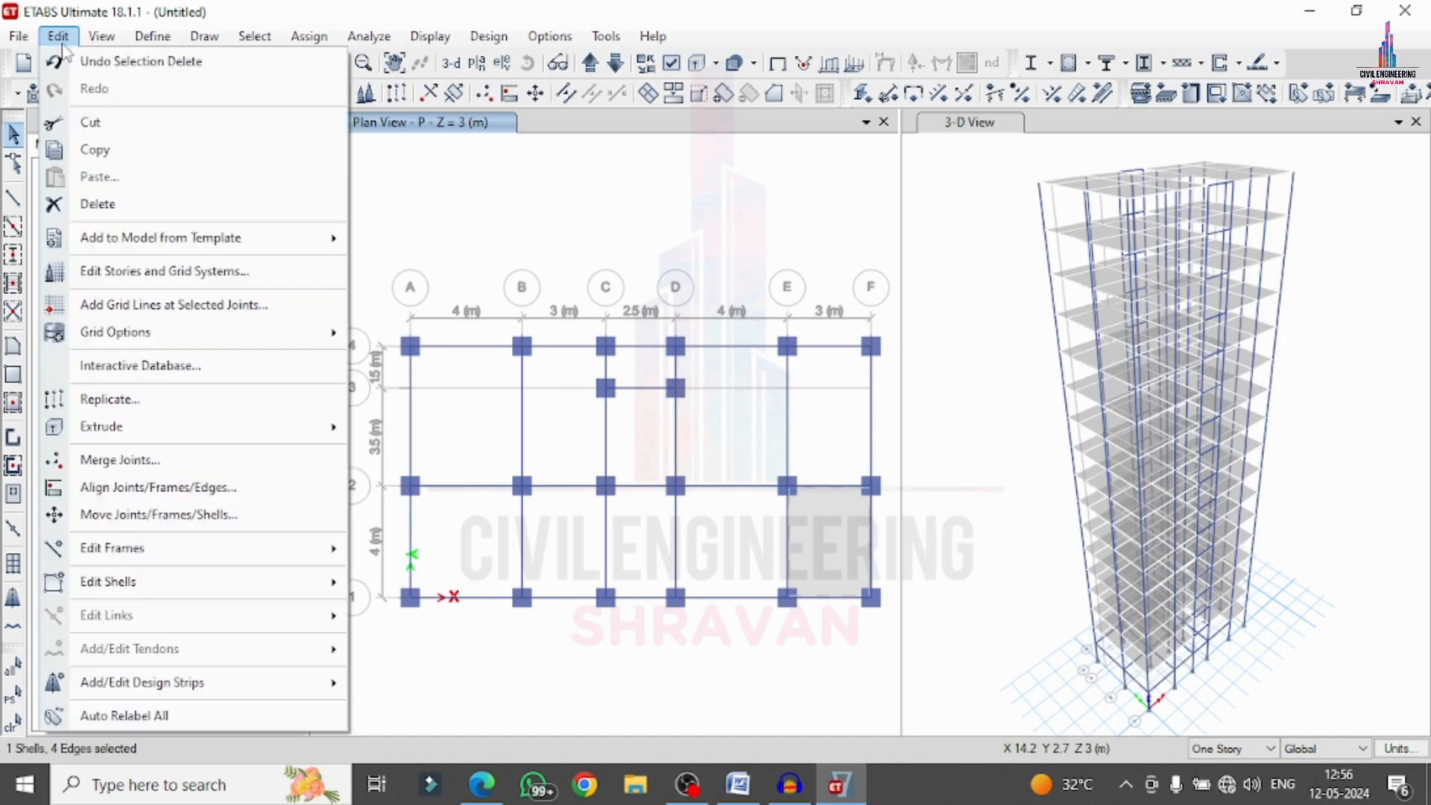
pyautogui.click(100, 198)
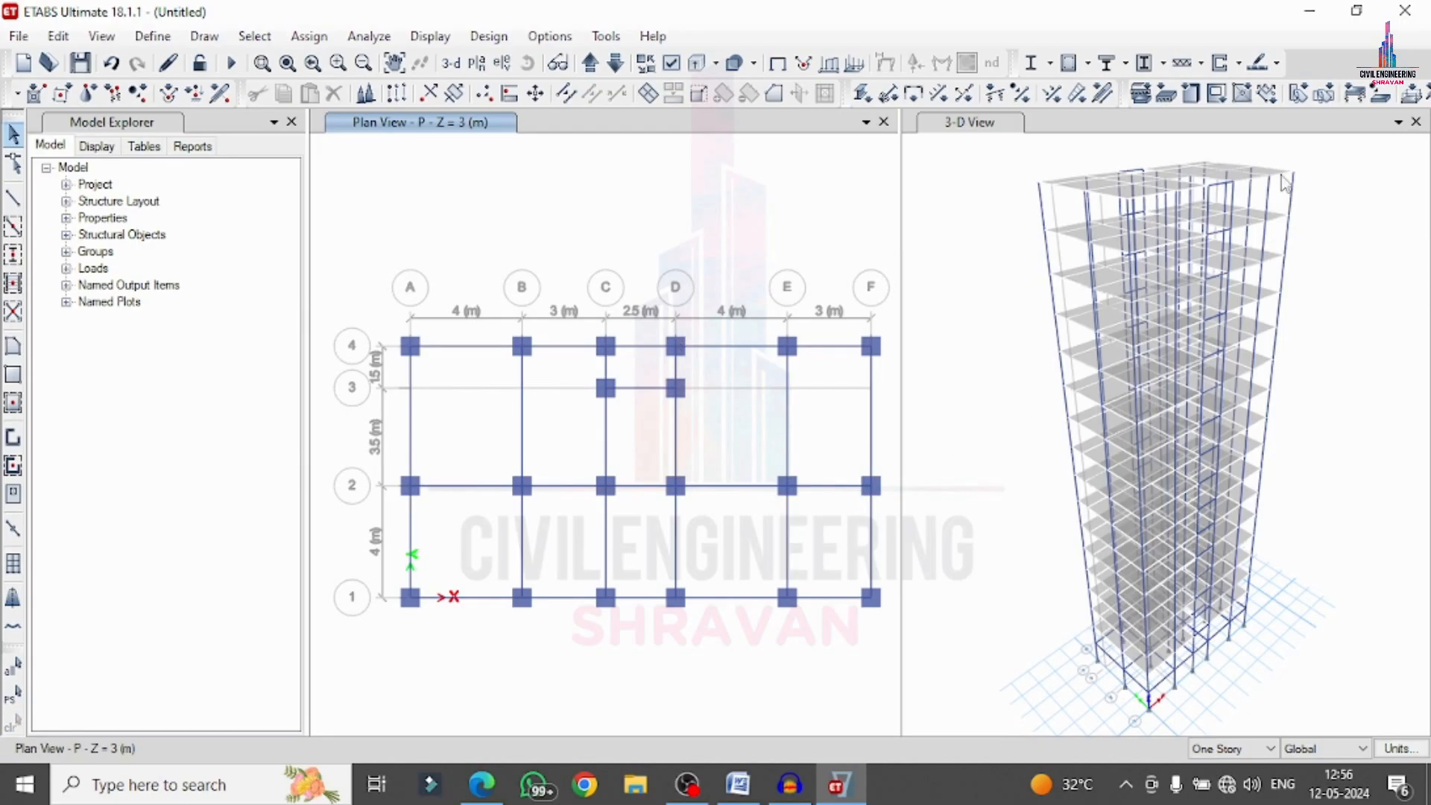
# Add a load pattern named EX of type Seismic with the auto lateral load IS 1893:2016.
pyautogui.click(137, 45)
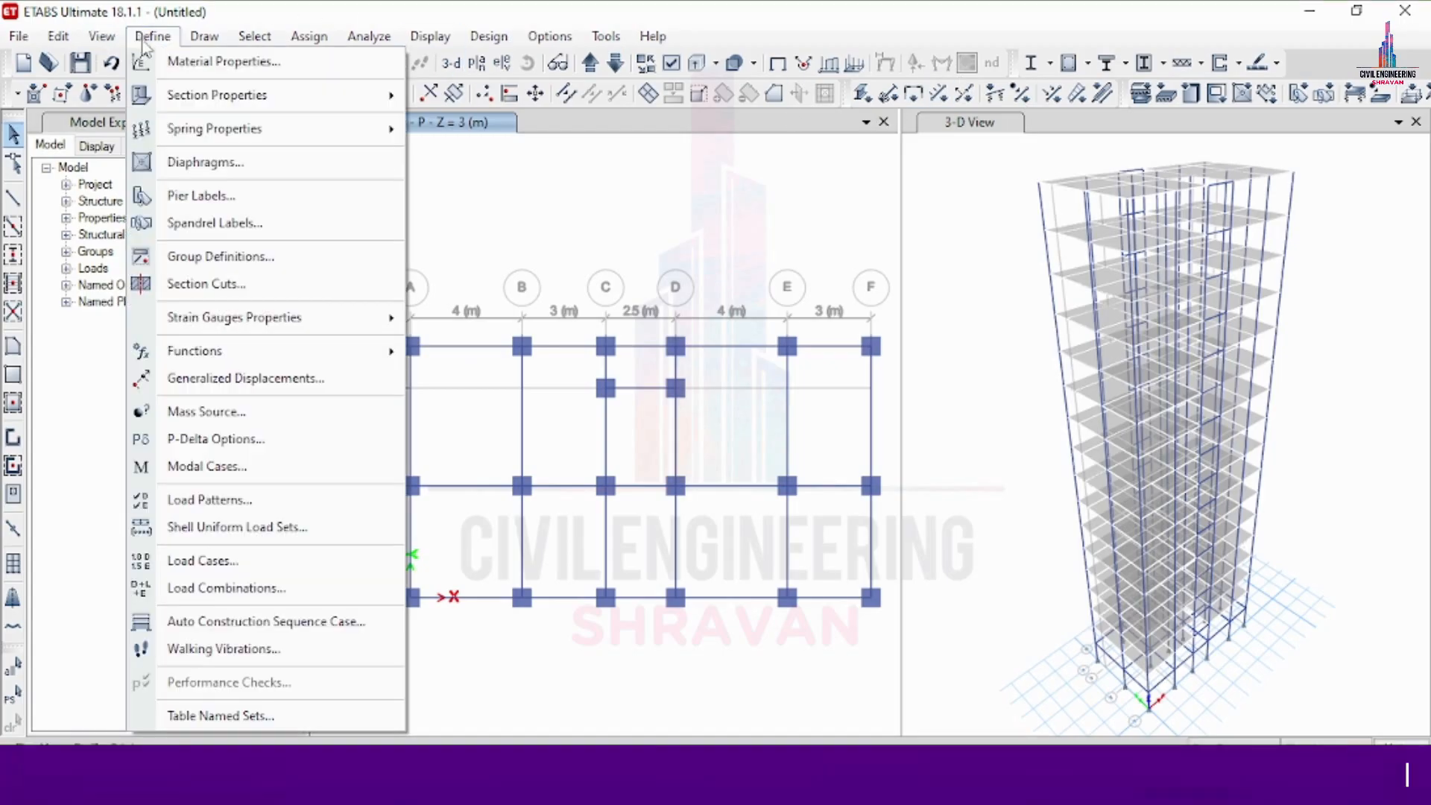
pyautogui.click(274, 497)
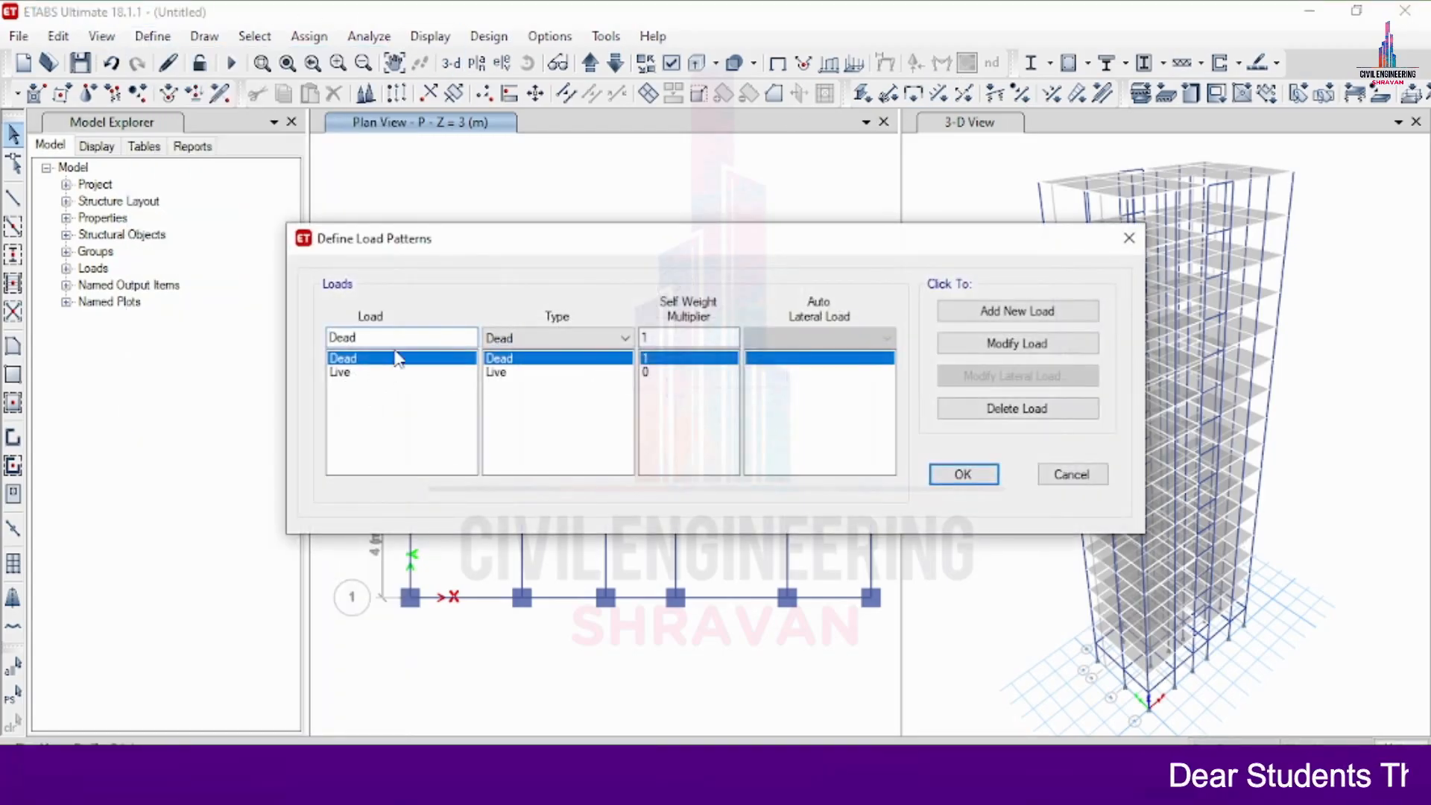
pyautogui.moveTo(388, 336); pyautogui.dragTo(288, 335)
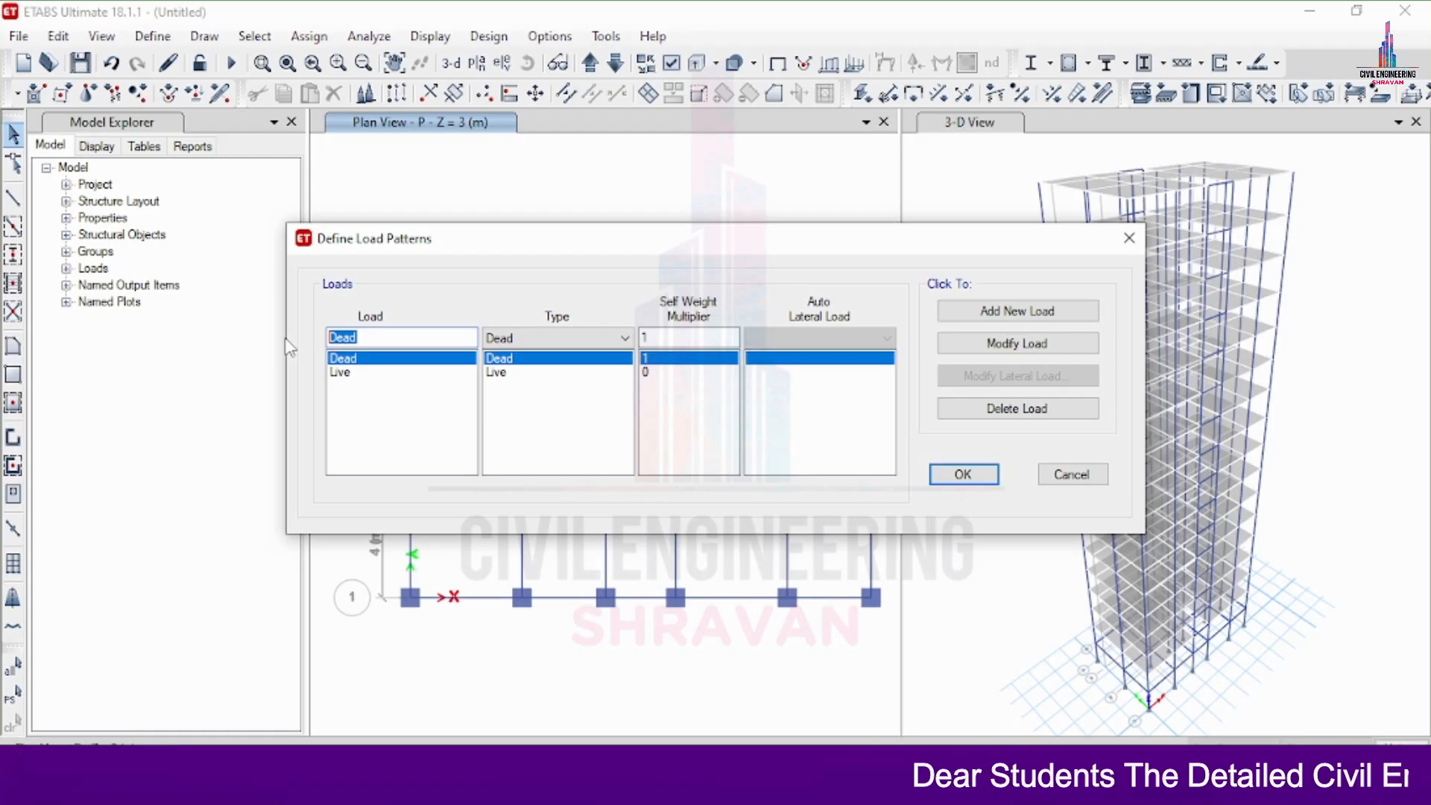
pyautogui.write('EX')
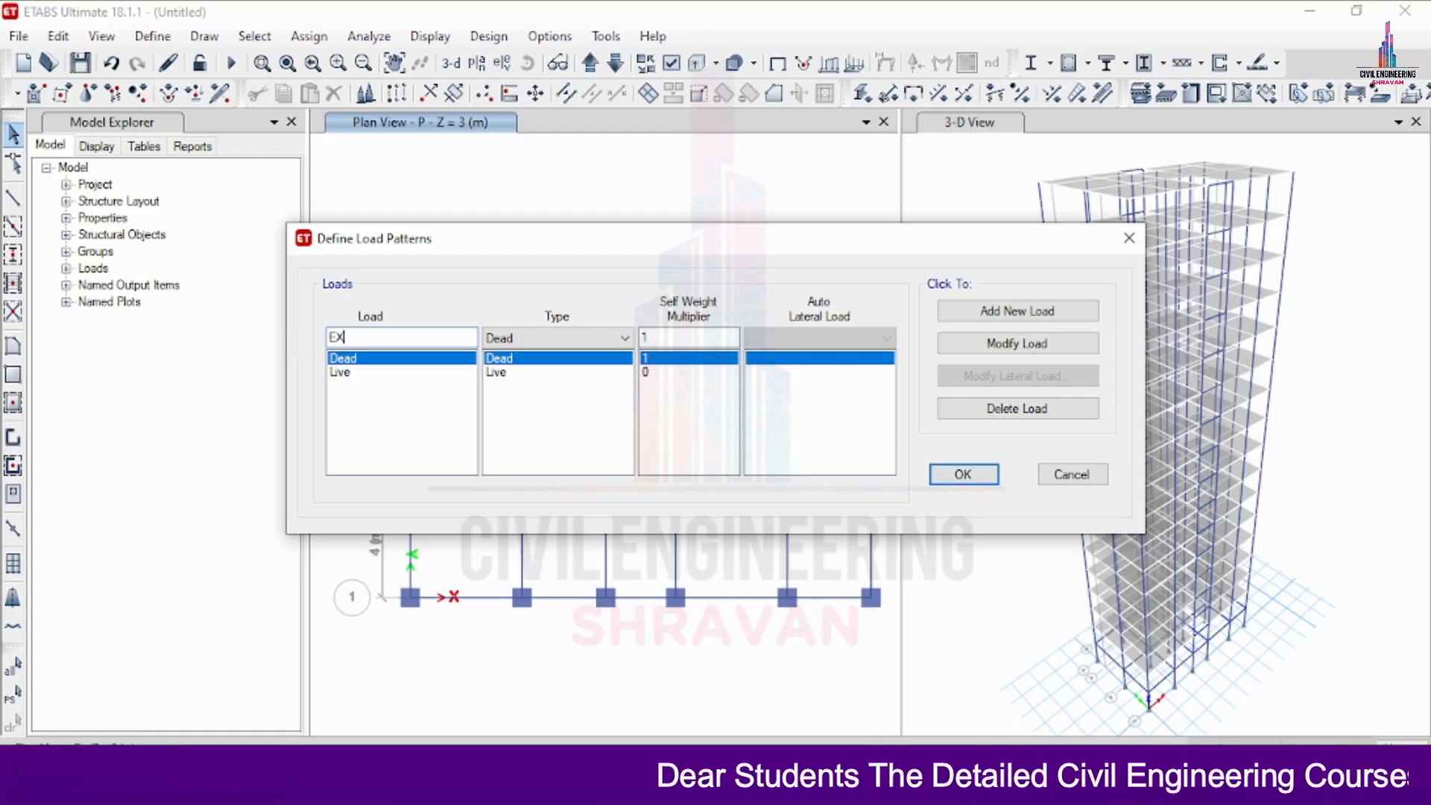
pyautogui.click(537, 339)
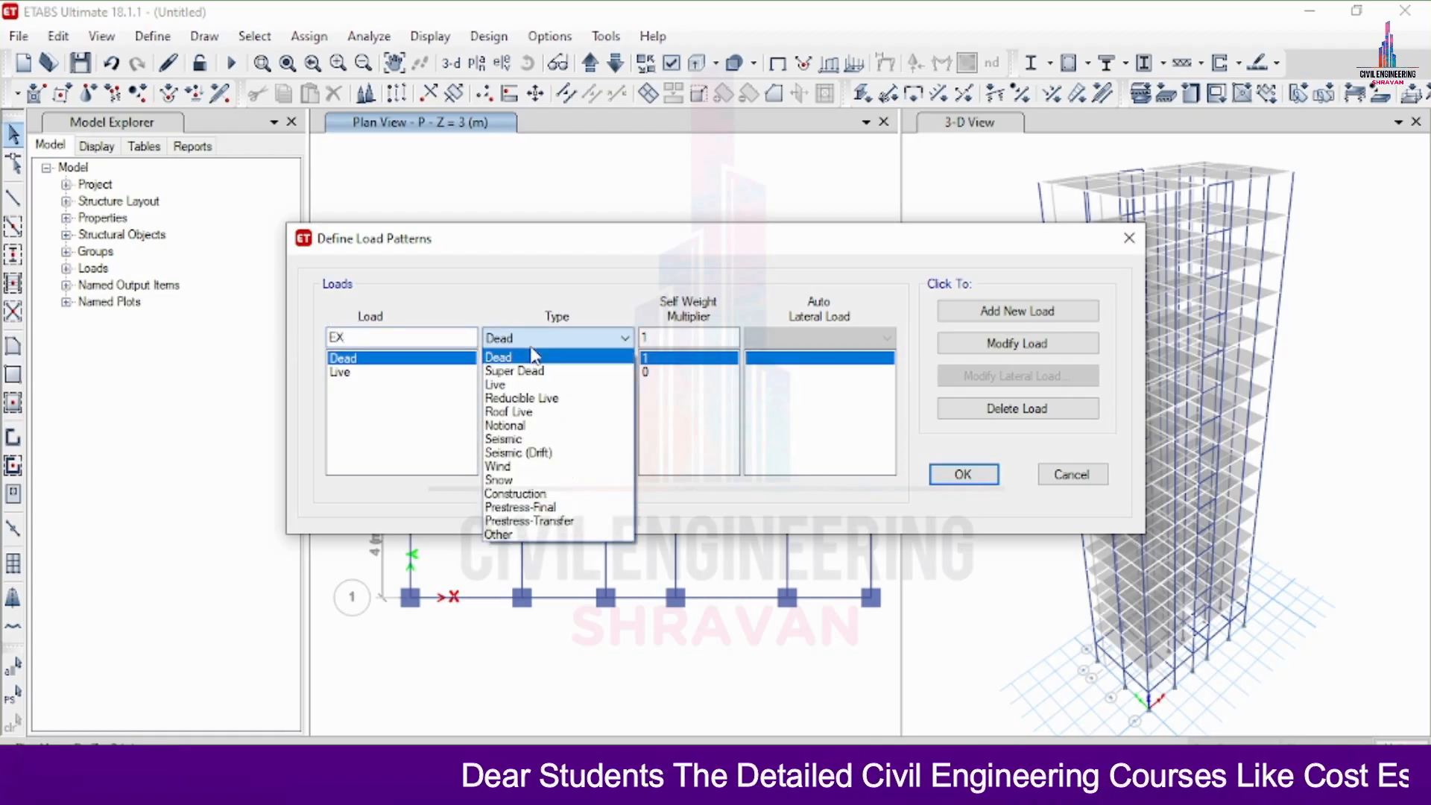
pyautogui.click(503, 439)
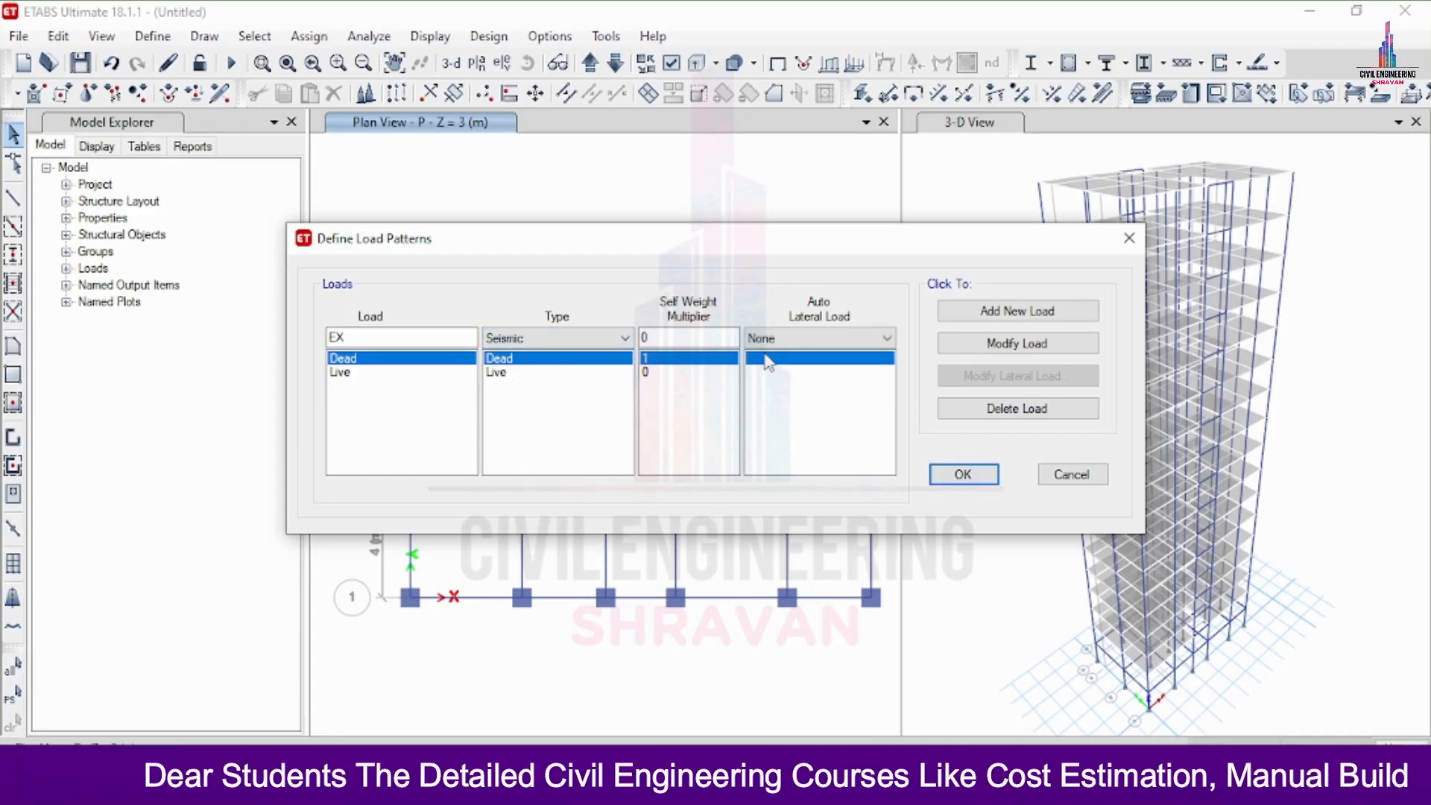
pyautogui.click(768, 339)
pyautogui.press('i')
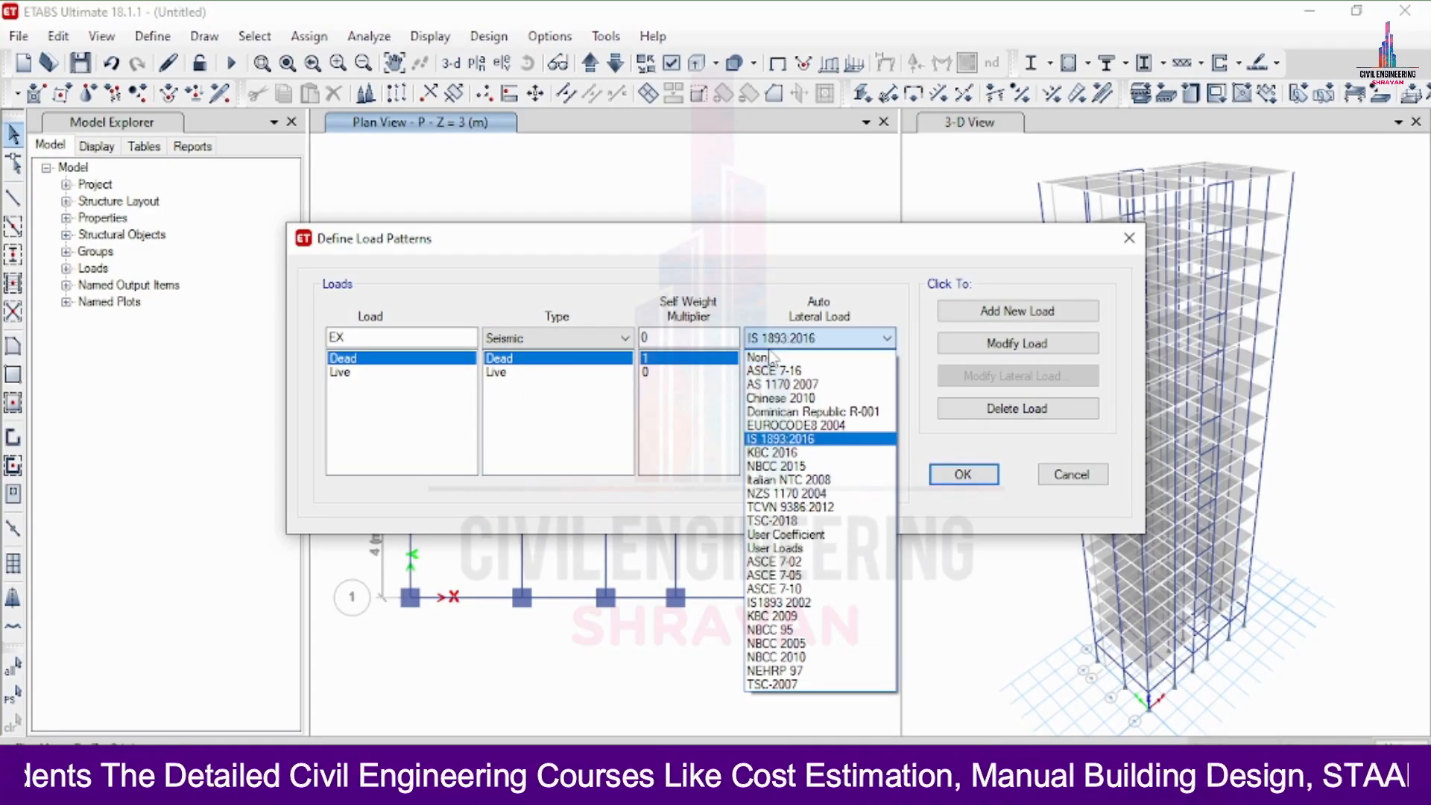
pyautogui.press('Return')
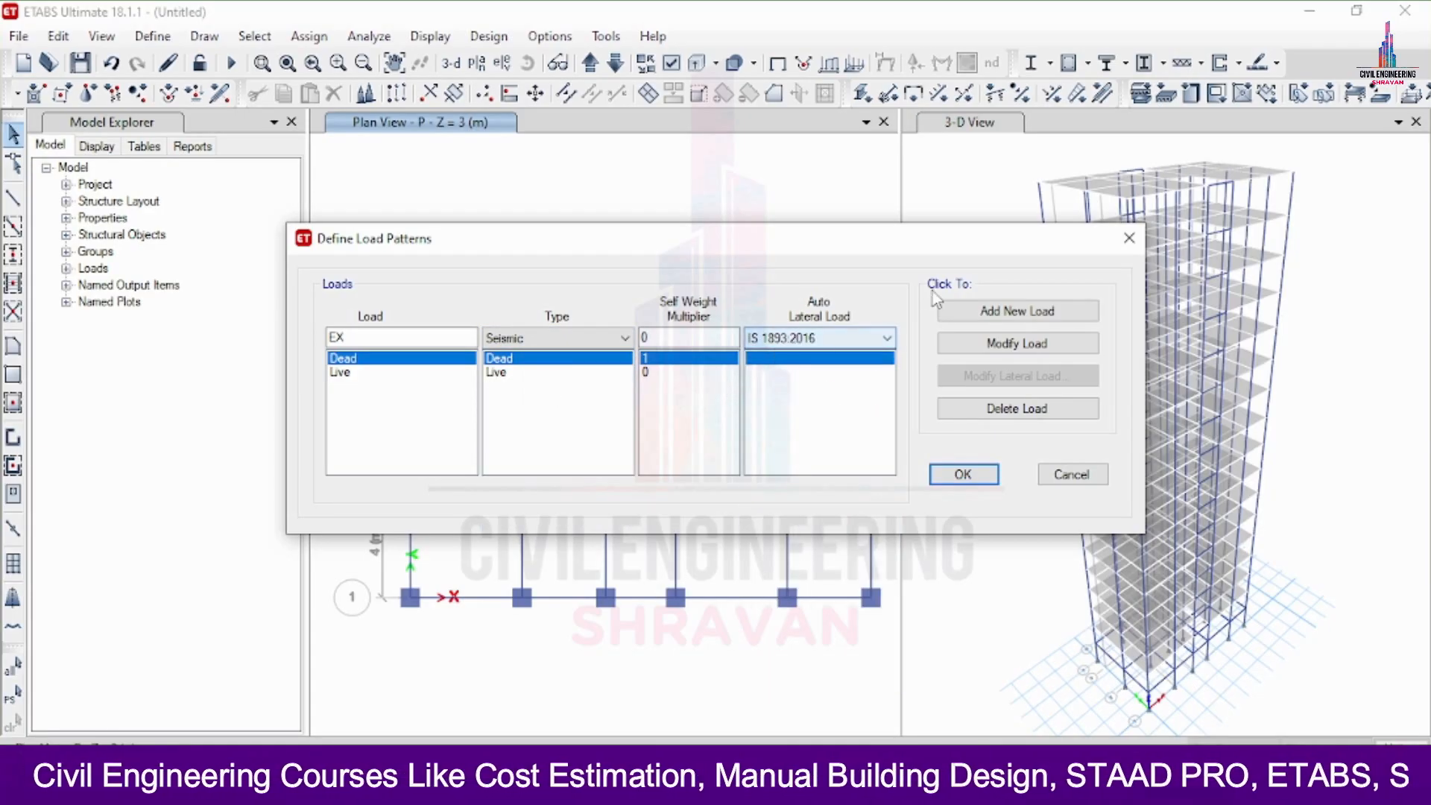
pyautogui.click(988, 317)
# Add a second Seismic load pattern named EY with the auto lateral load IS 1893:2016.
pyautogui.click(449, 335)
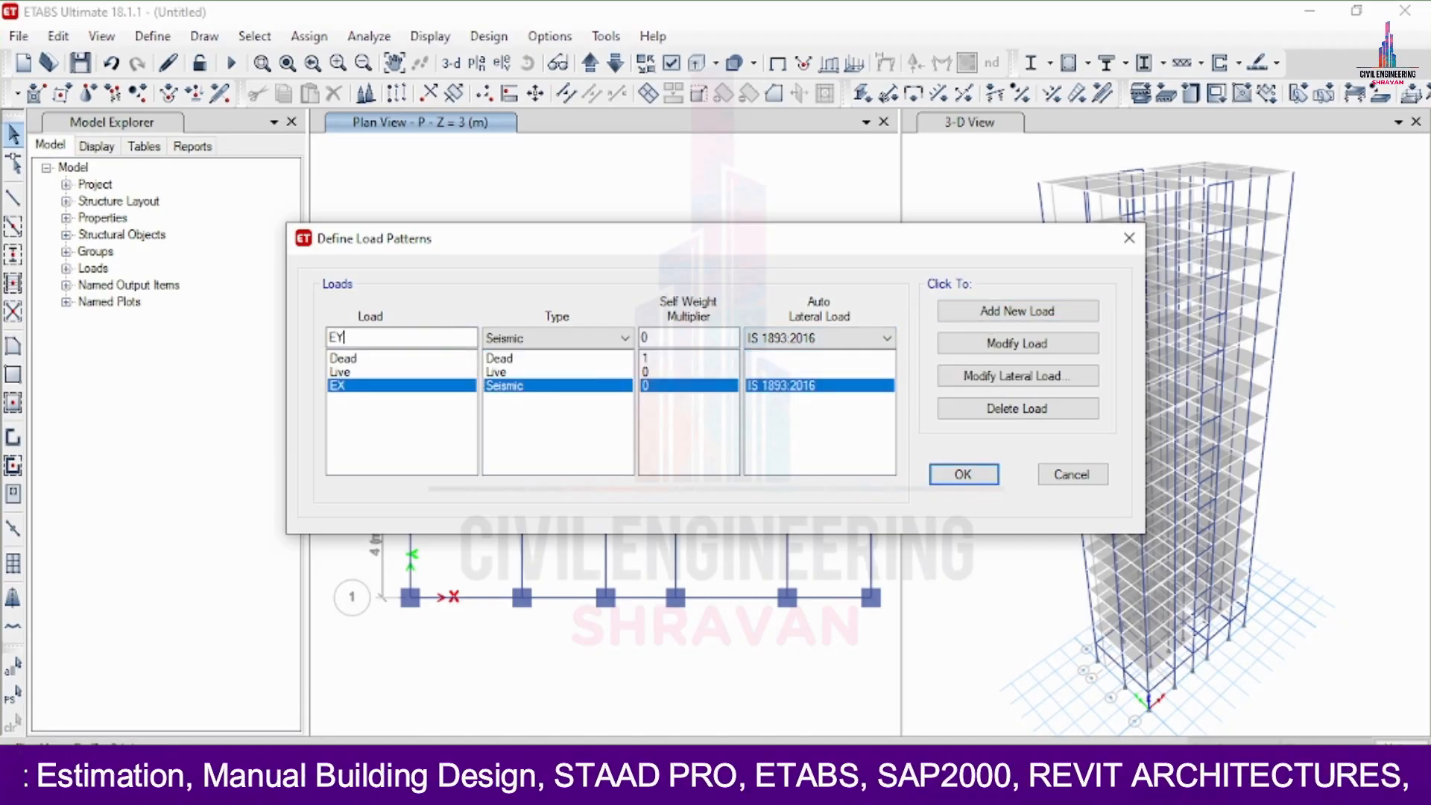
pyautogui.click(979, 310)
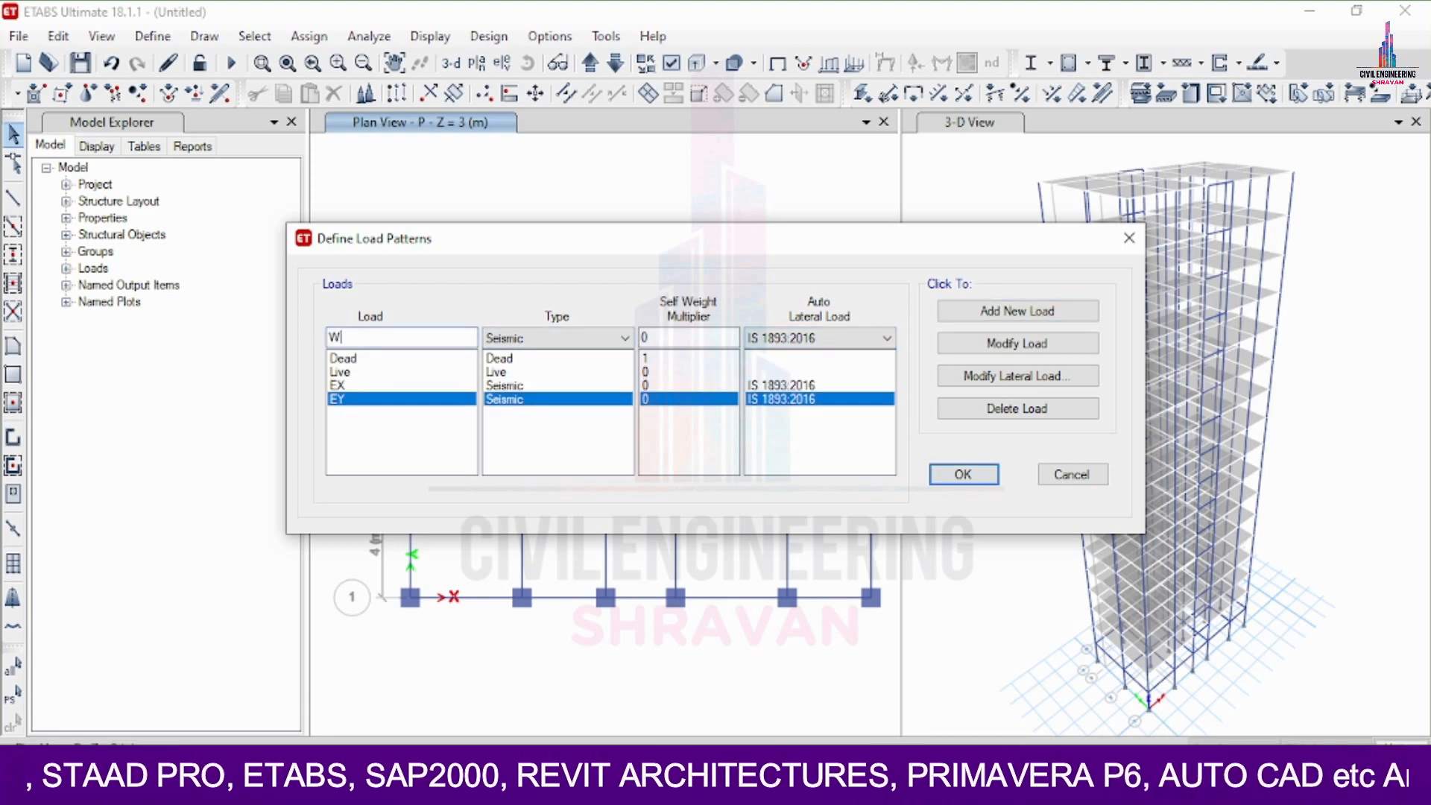
# Add two Wind load patterns named WX and WY, both with the auto lateral load Indian IS 875:2015.
pyautogui.click(511, 341)
pyautogui.click(498, 466)
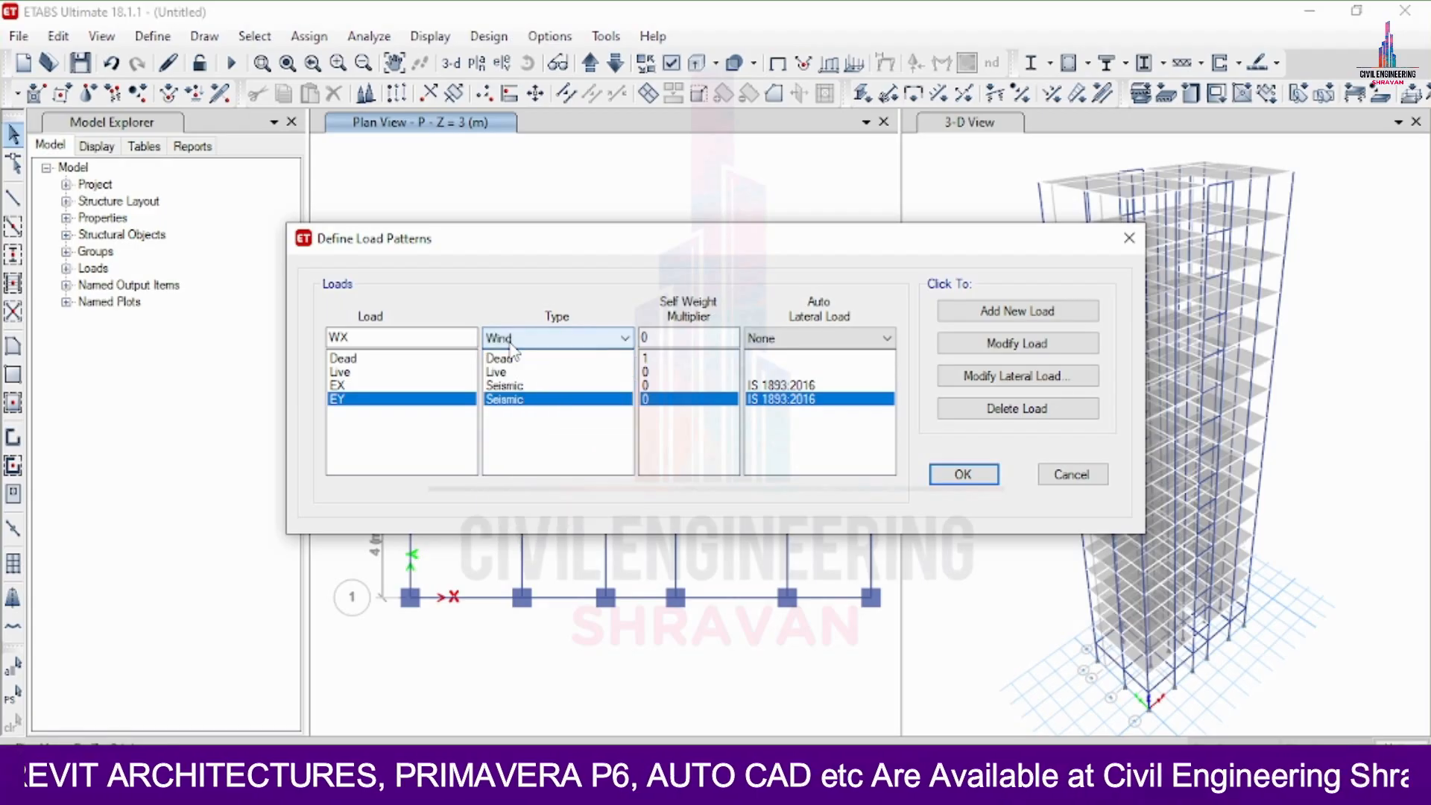
pyautogui.click(779, 341)
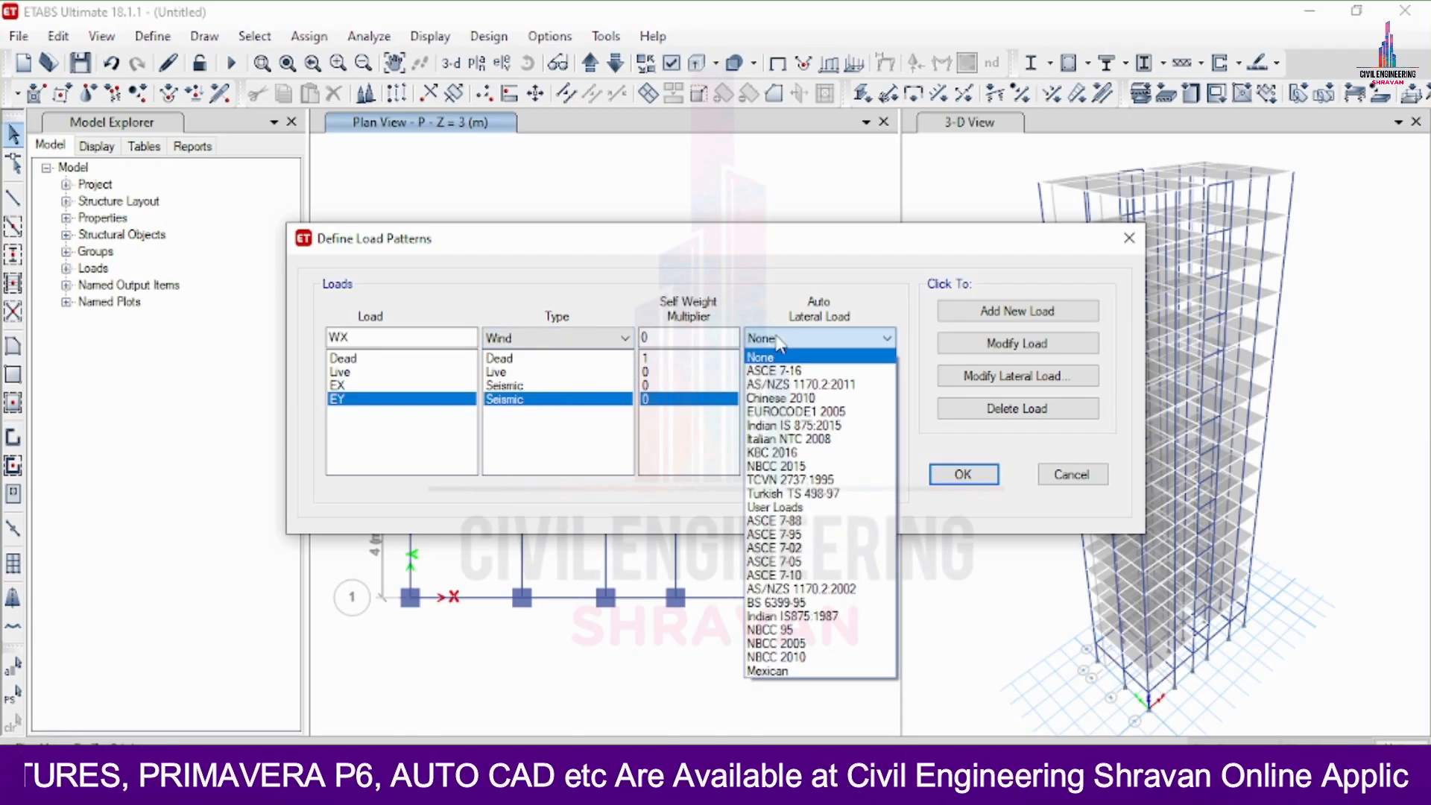
pyautogui.press('i')
pyautogui.press('Return')
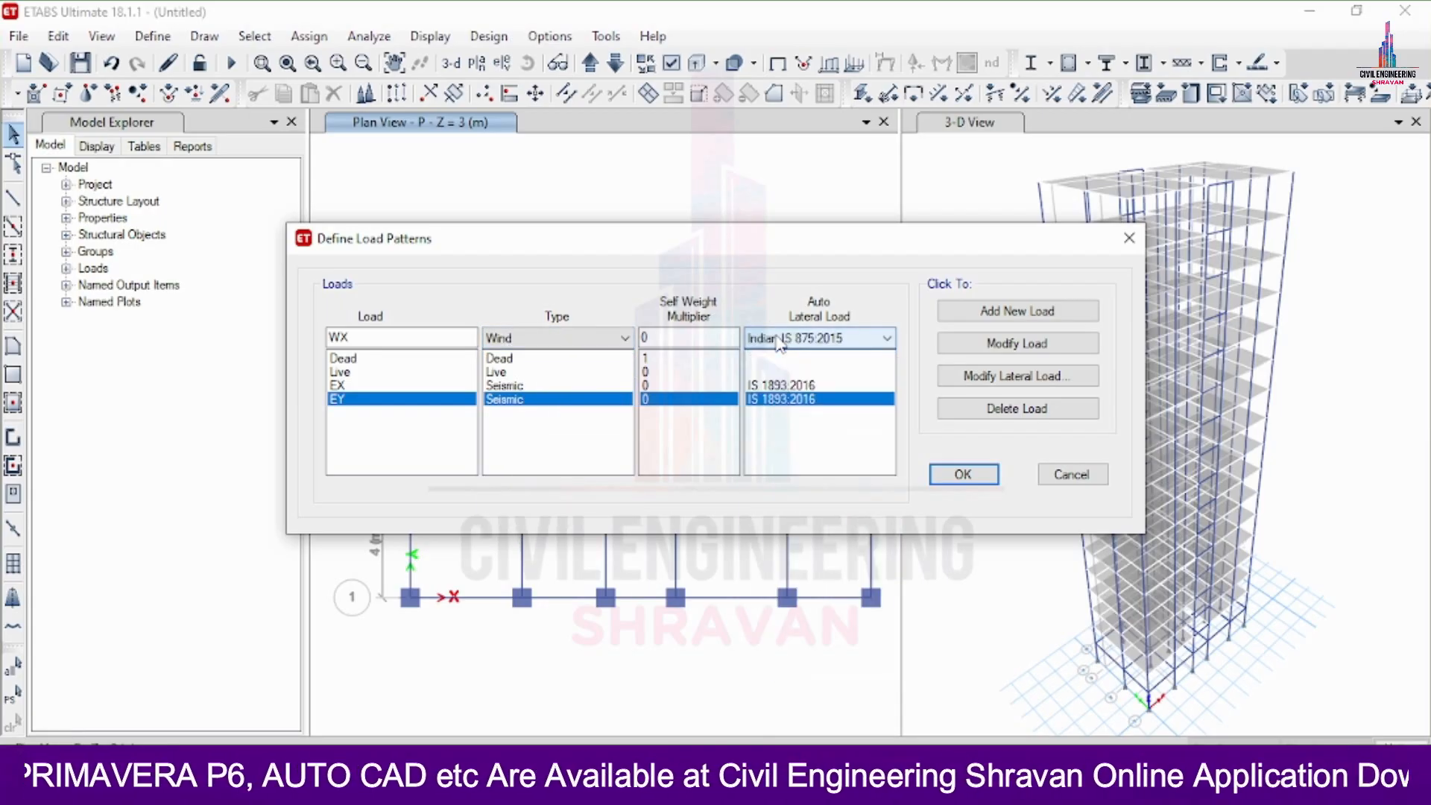
pyautogui.click(984, 310)
pyautogui.click(414, 336)
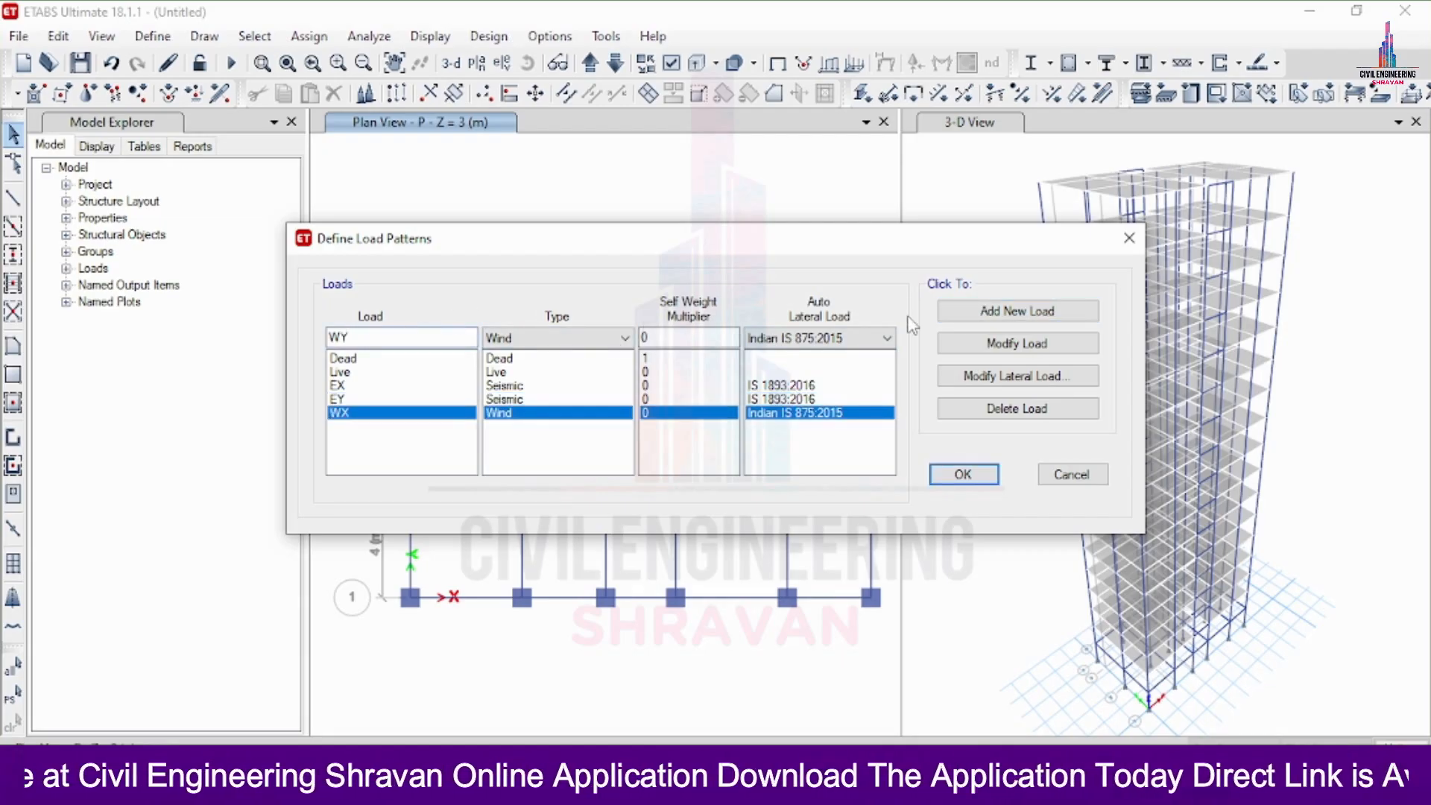
pyautogui.click(969, 311)
# Modify the lateral load of EX so that only the X direction without eccentricity remains enabled.
pyautogui.click(798, 386)
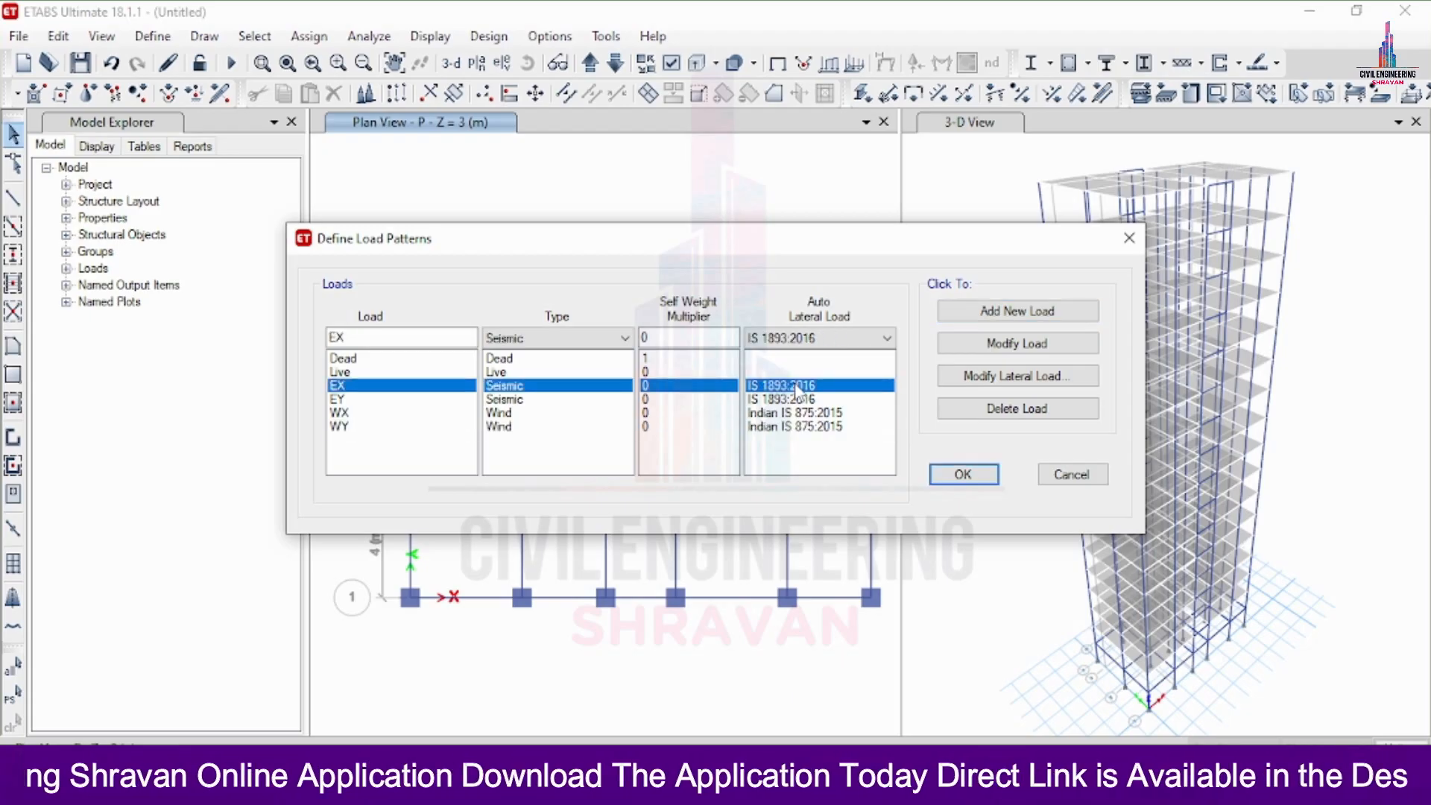
pyautogui.click(1017, 378)
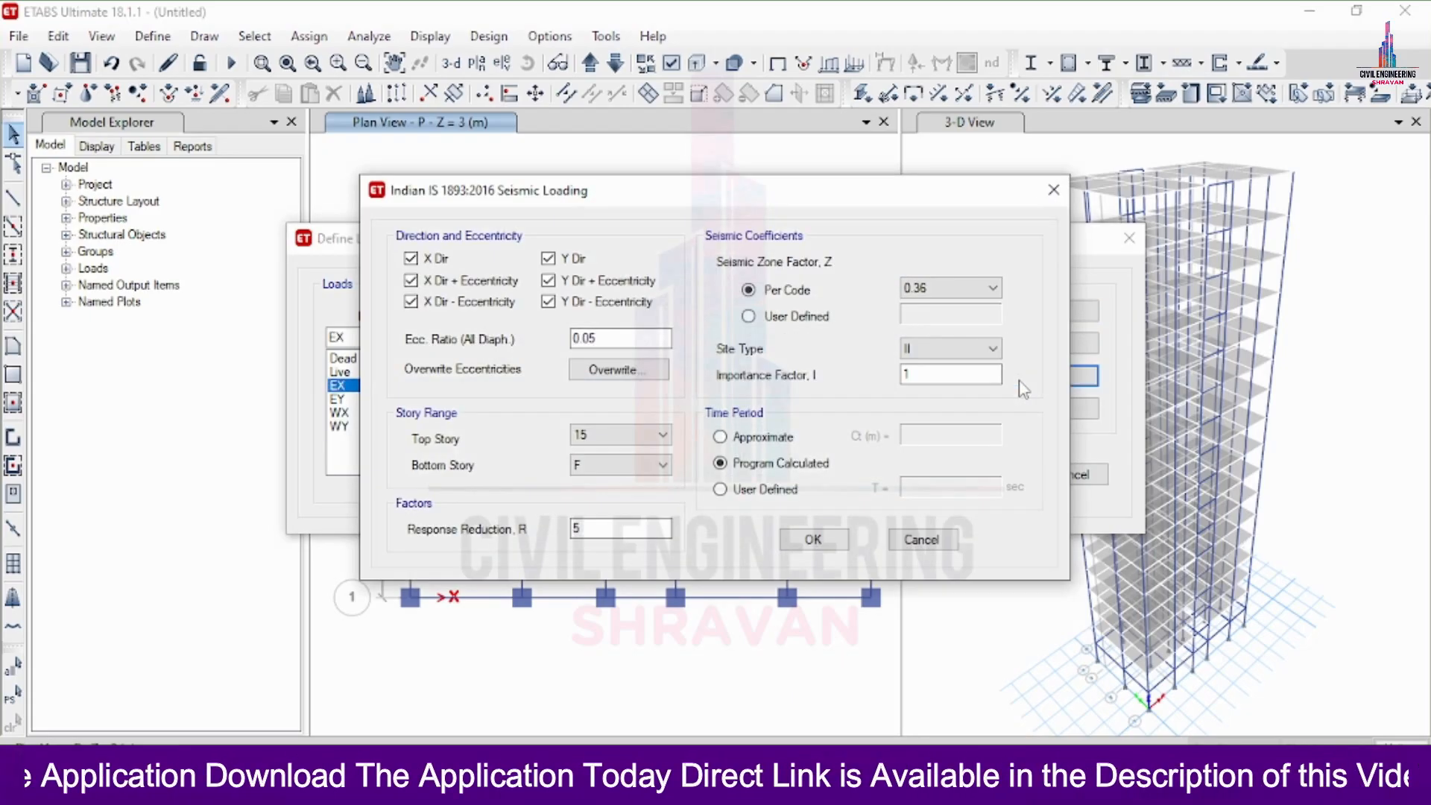
pyautogui.click(463, 281)
pyautogui.click(463, 302)
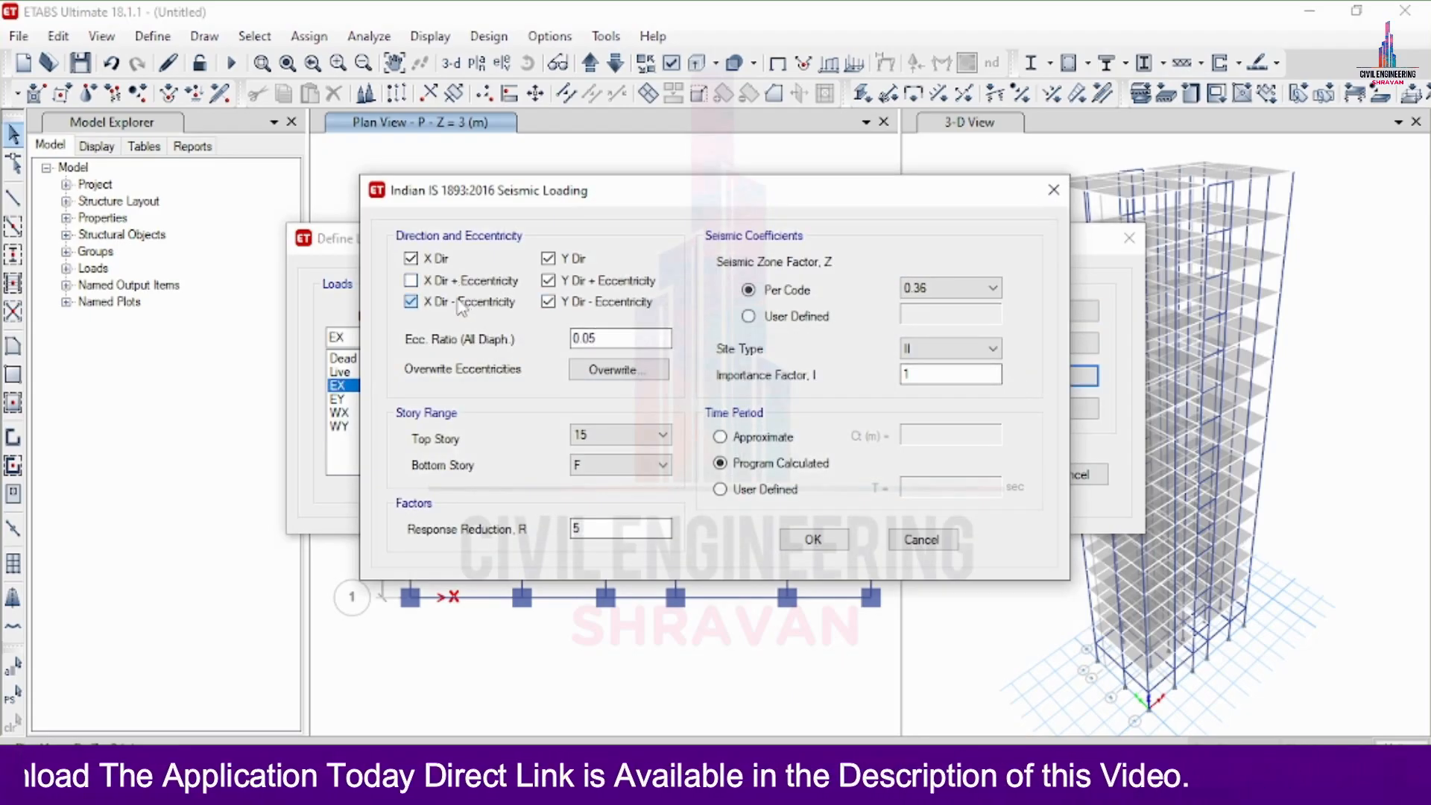
pyautogui.click(549, 301)
pyautogui.click(563, 282)
pyautogui.click(569, 260)
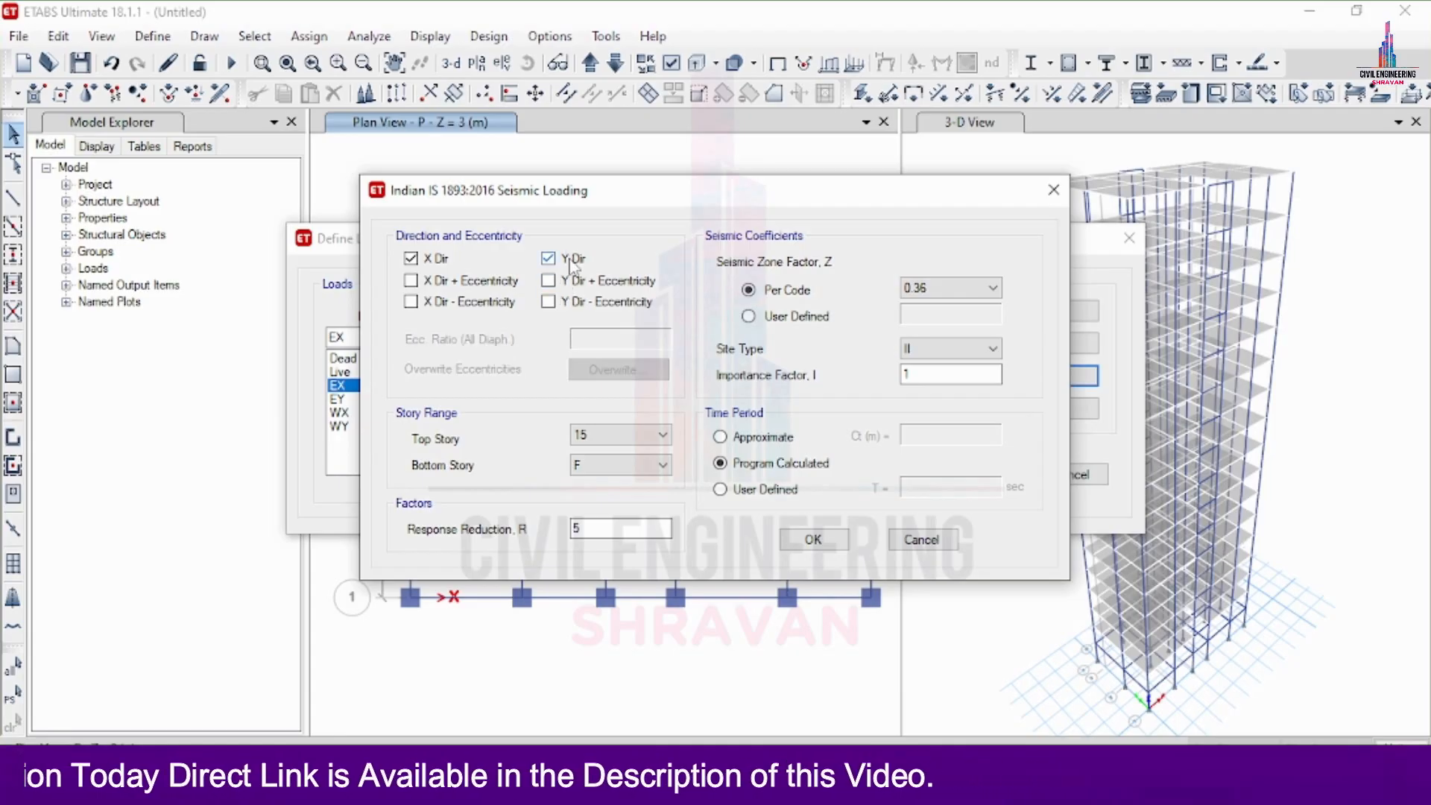
# Check the seismic zone and soil type in g+15.pdf, and accept the EX seismic loading with zone factor 0.36 and site type II.
pyautogui.click(940, 290)
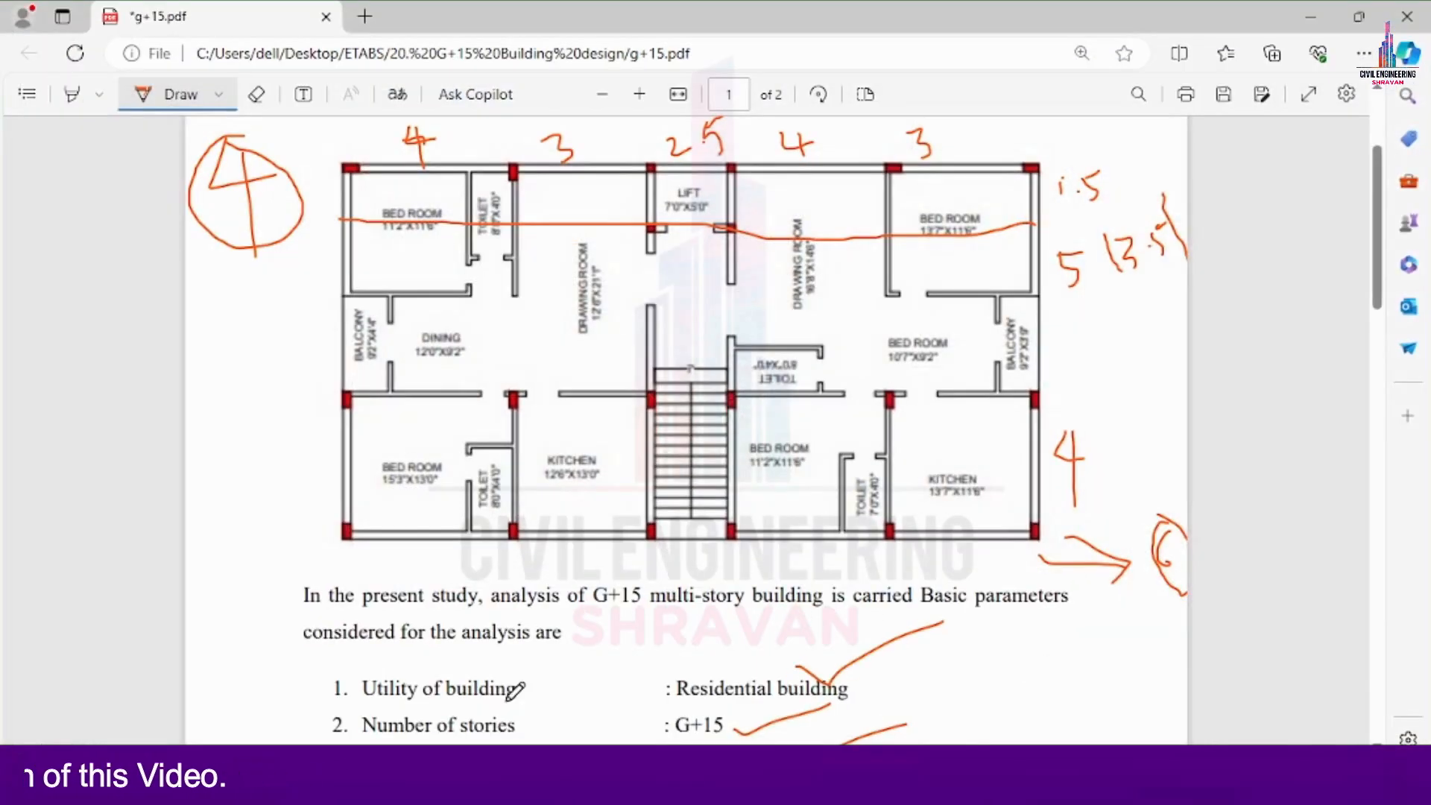
pyautogui.scroll(-12, 515, 690)
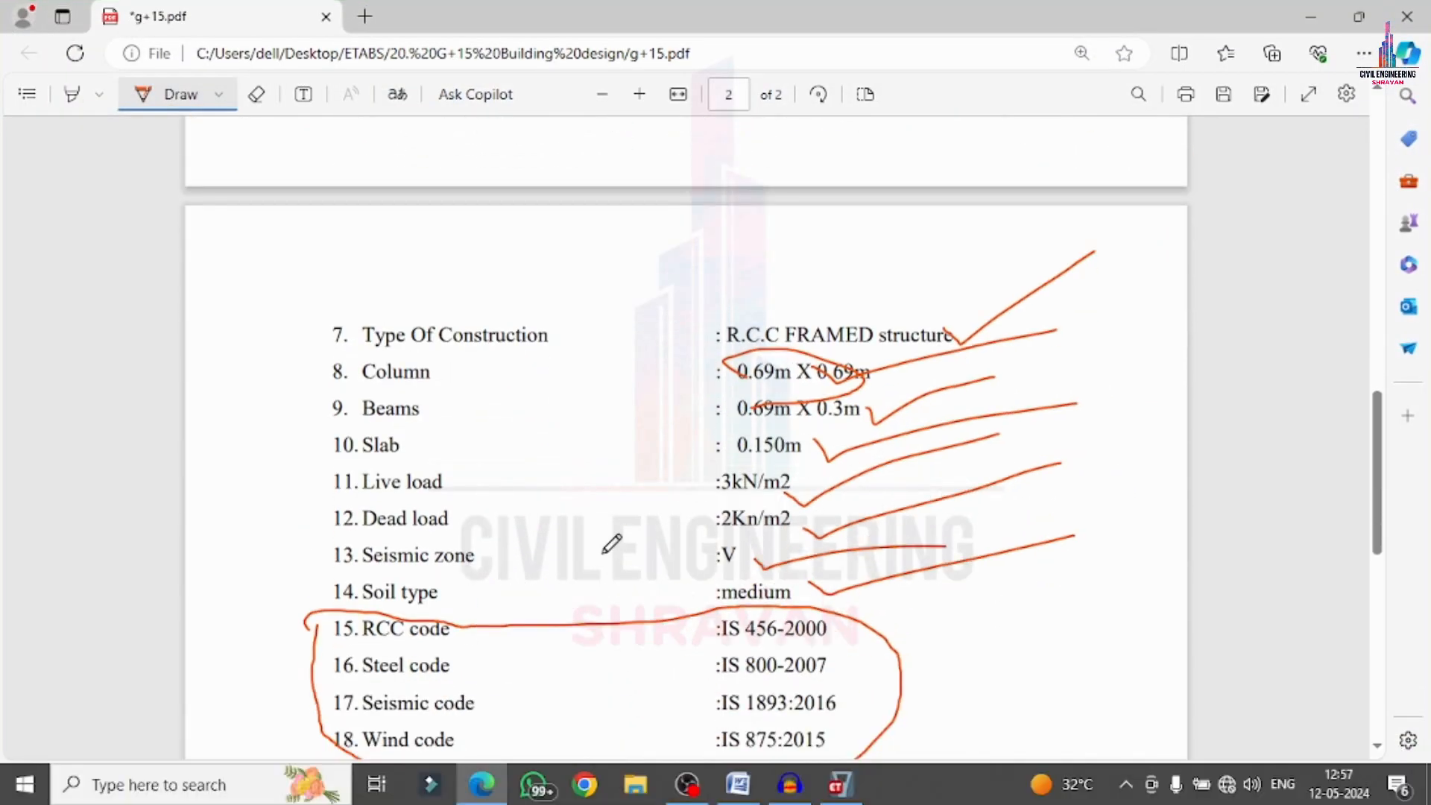
pyautogui.scroll(-2, 612, 536)
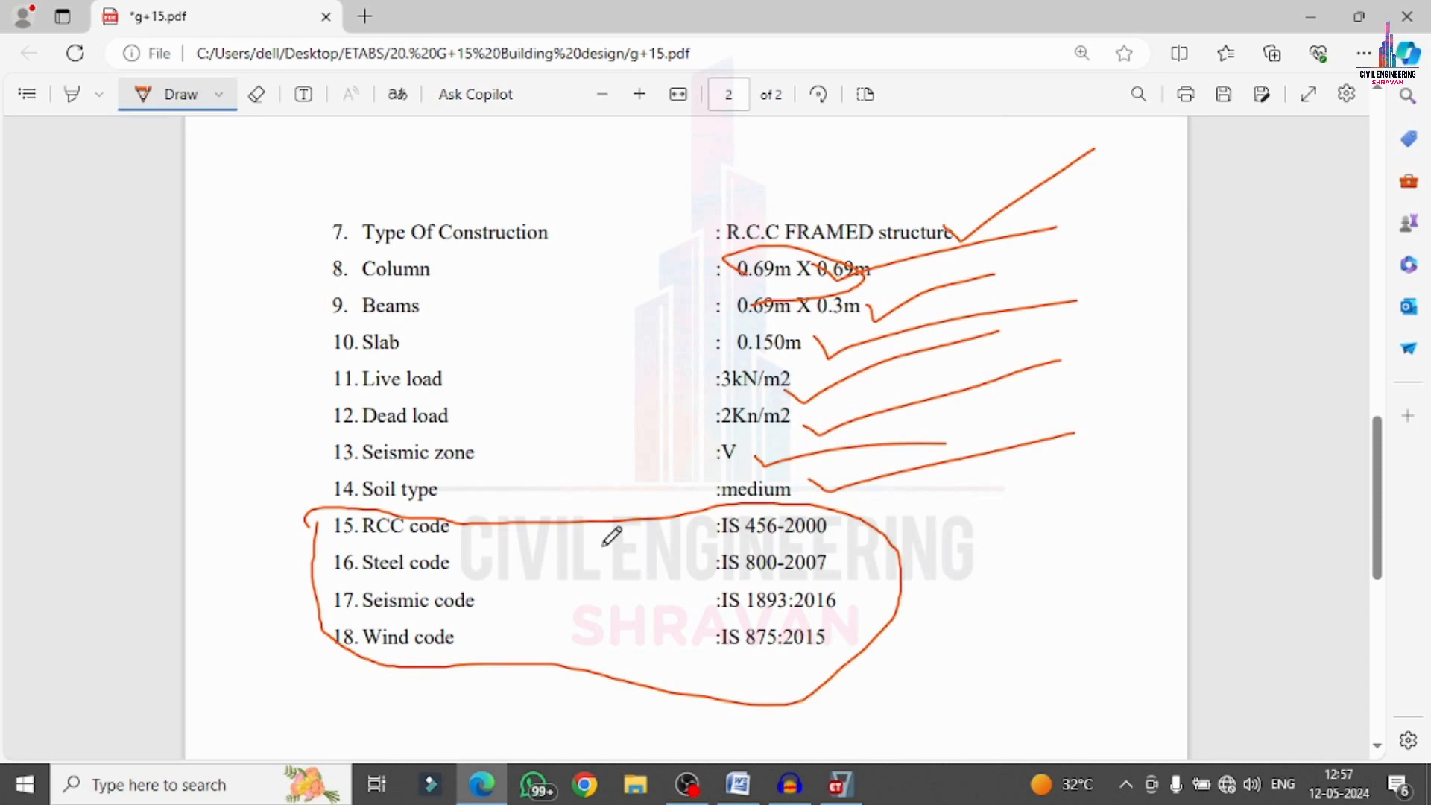
pyautogui.scroll(12, 611, 536)
pyautogui.scroll(-7, 828, 492)
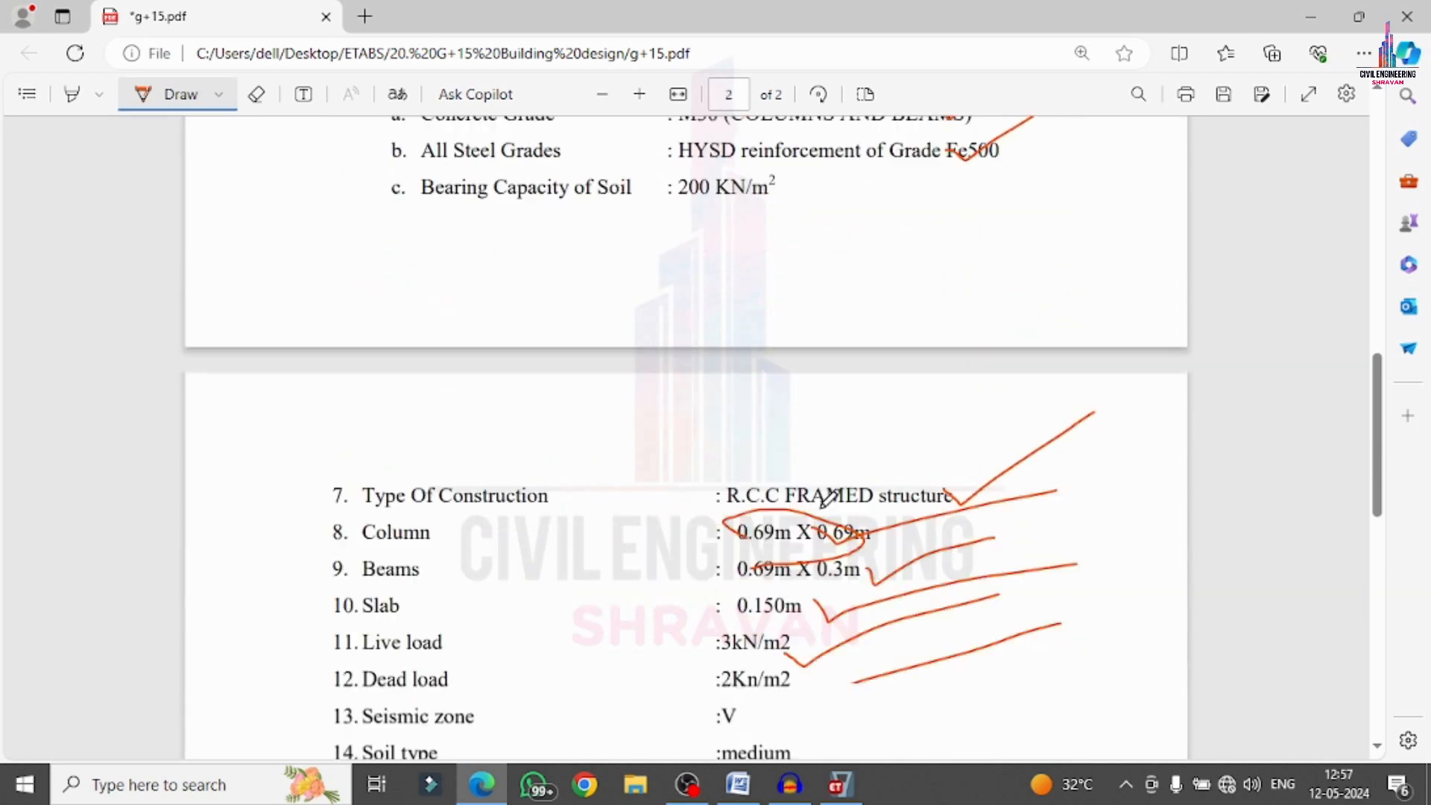
pyautogui.scroll(-1, 827, 495)
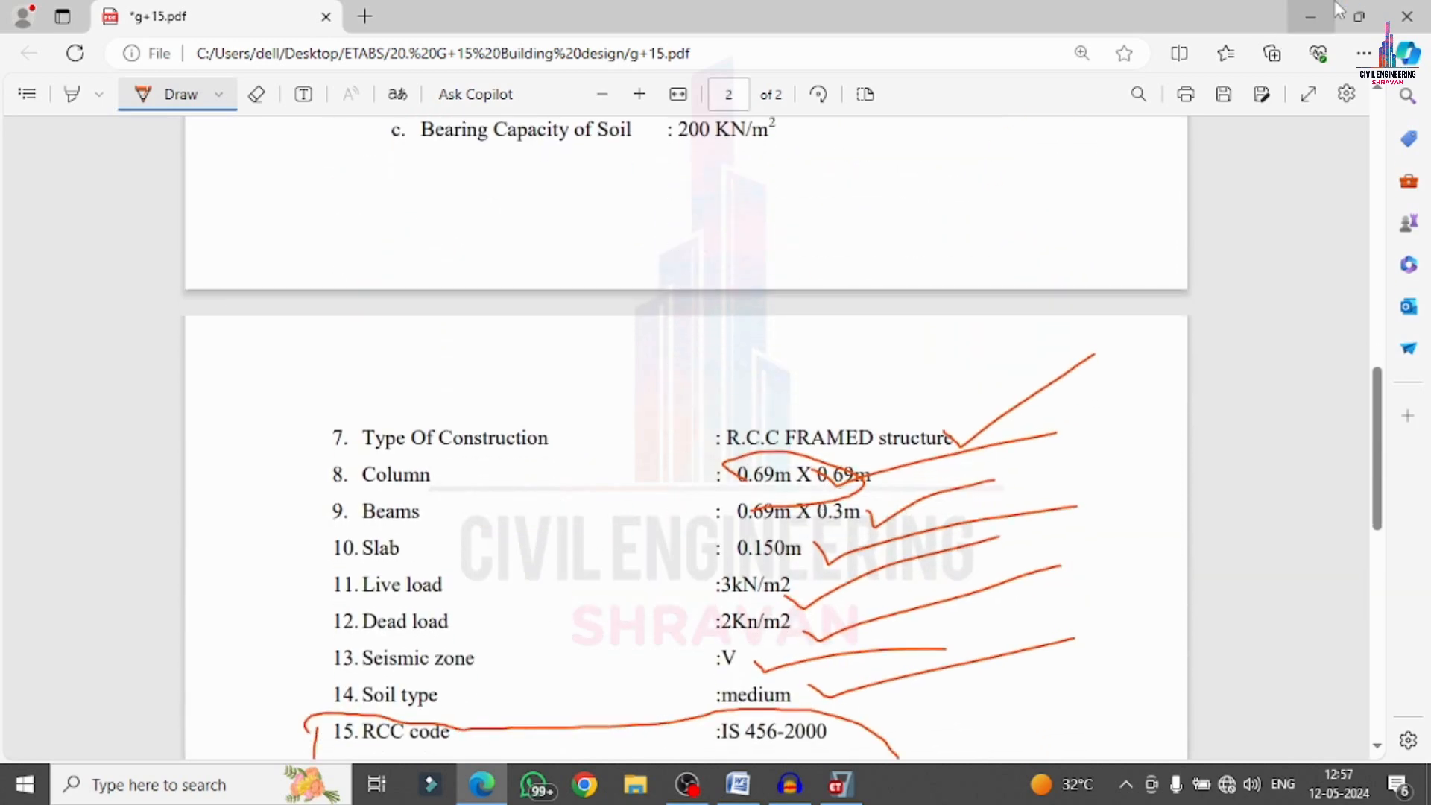
pyautogui.click(1312, 16)
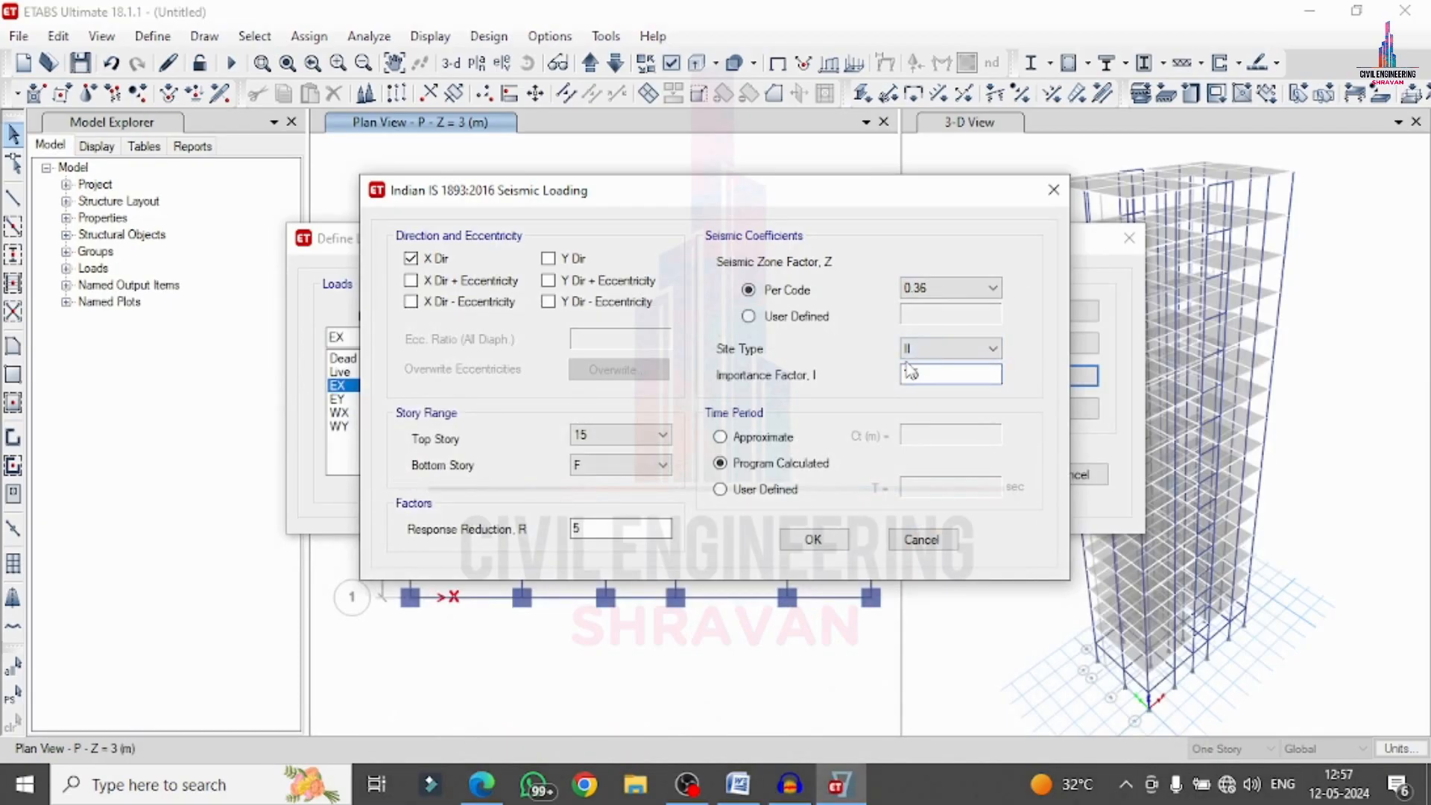
pyautogui.click(813, 538)
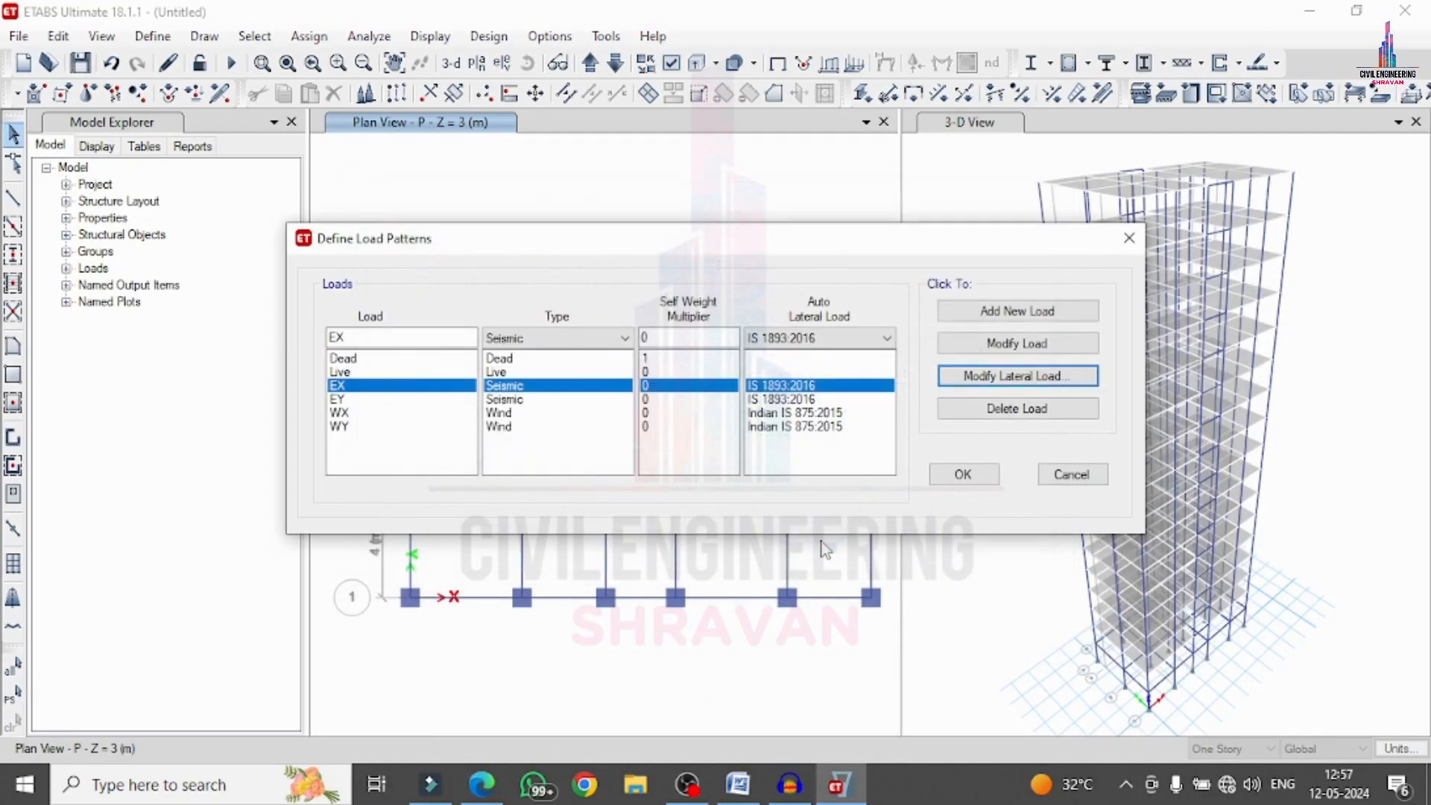
# Modify the lateral load of EY so that only the Y direction without eccentricity is enabled, and accept it.
pyautogui.click(698, 401)
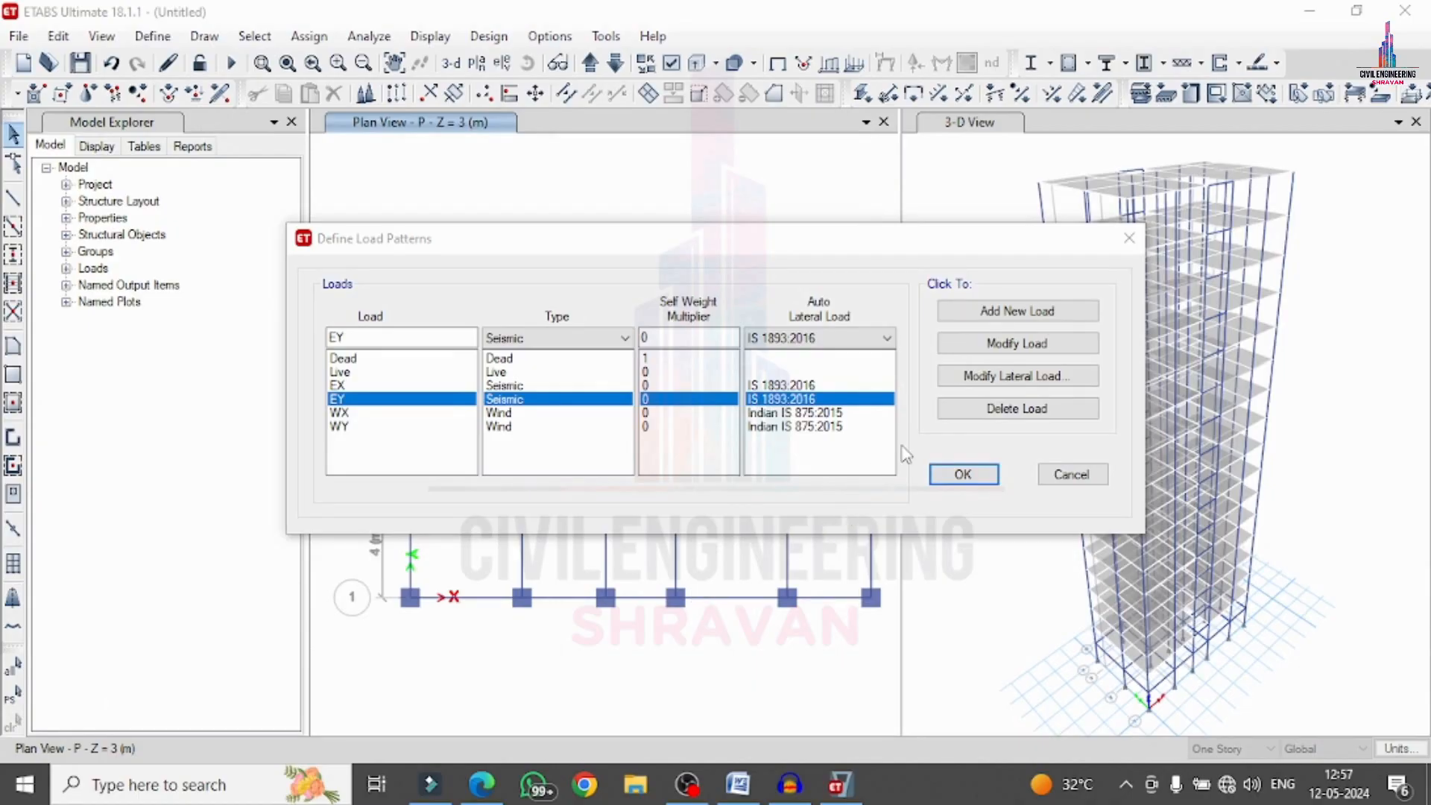
pyautogui.click(996, 381)
pyautogui.click(997, 379)
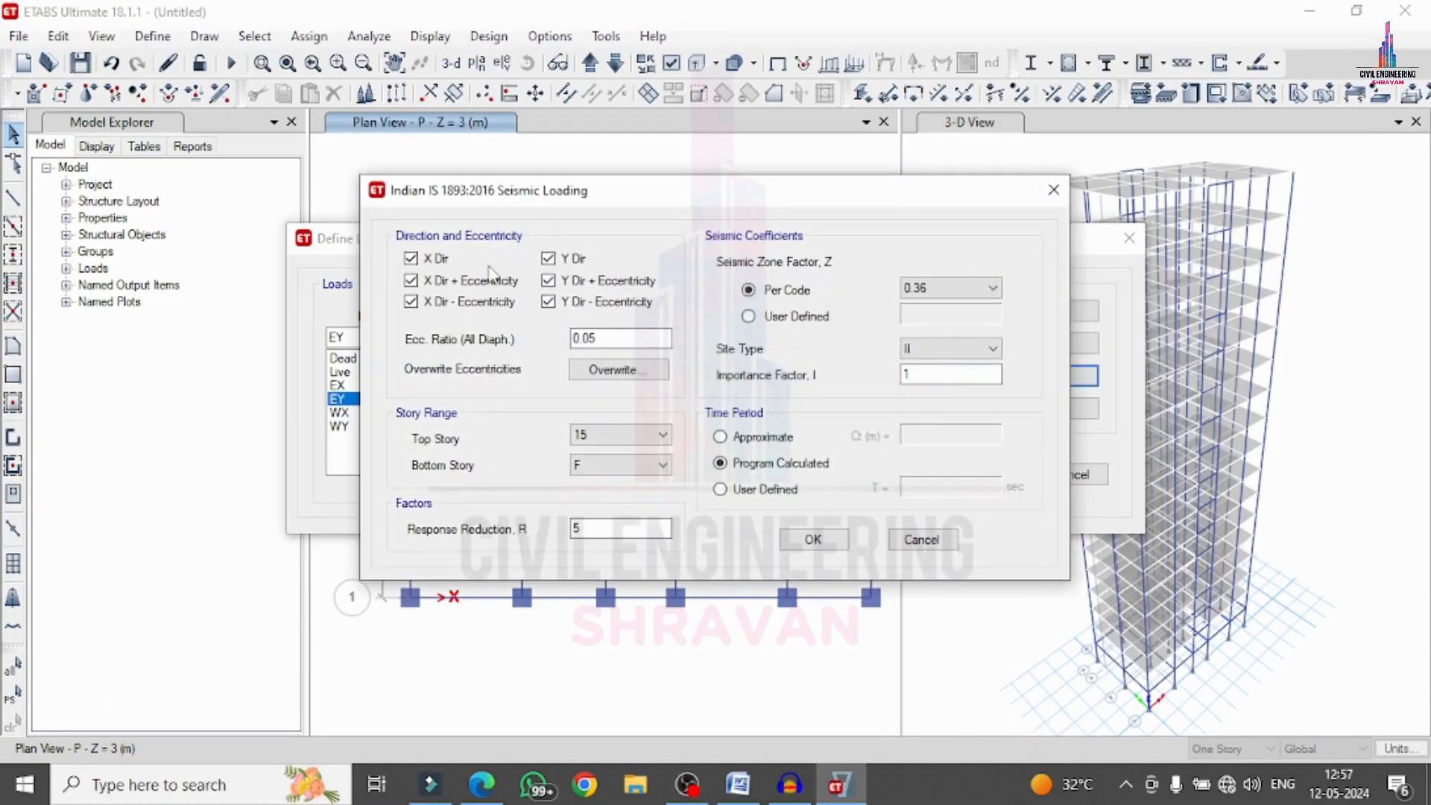
pyautogui.click(440, 281)
pyautogui.click(440, 302)
pyautogui.click(589, 302)
pyautogui.click(584, 283)
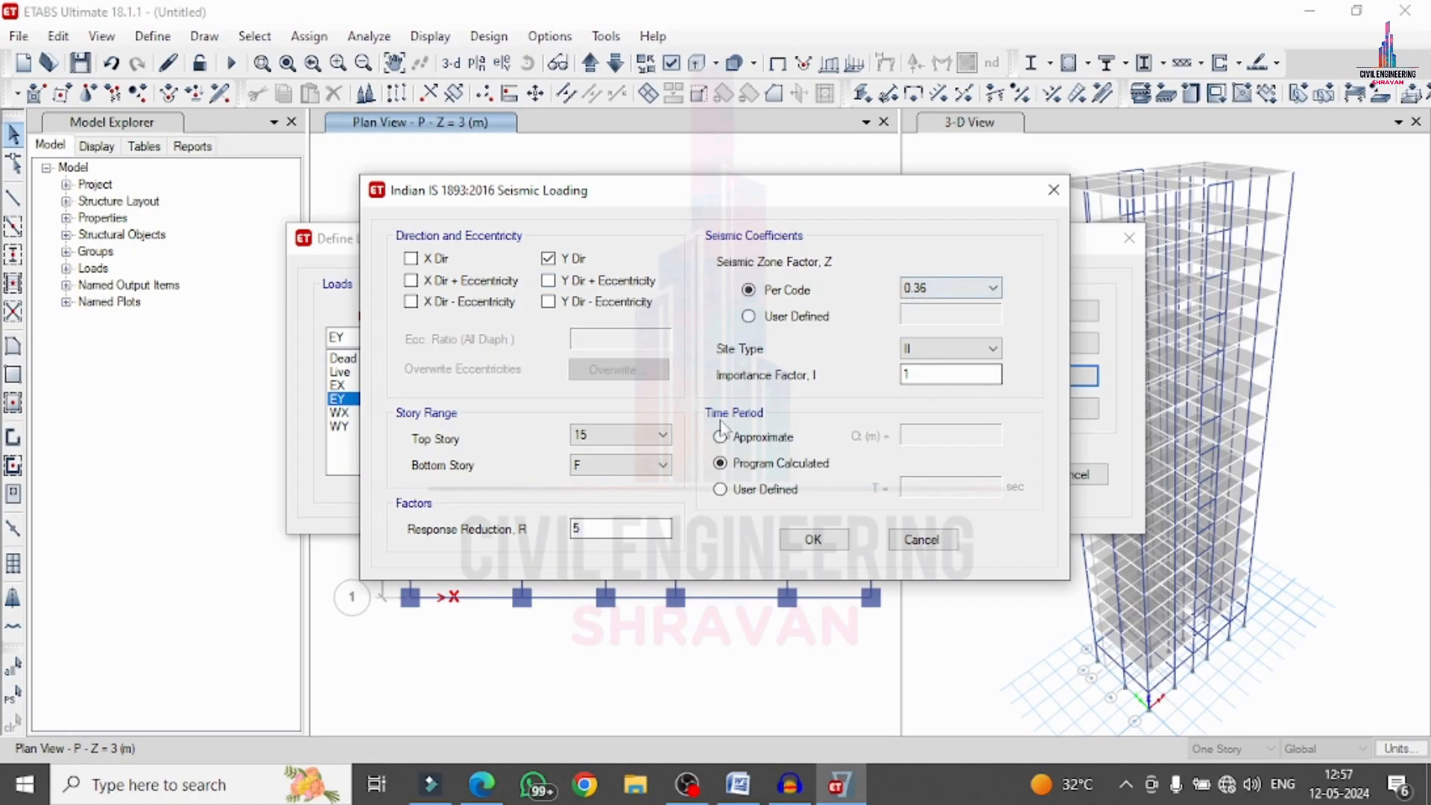
pyautogui.click(812, 540)
pyautogui.click(440, 784)
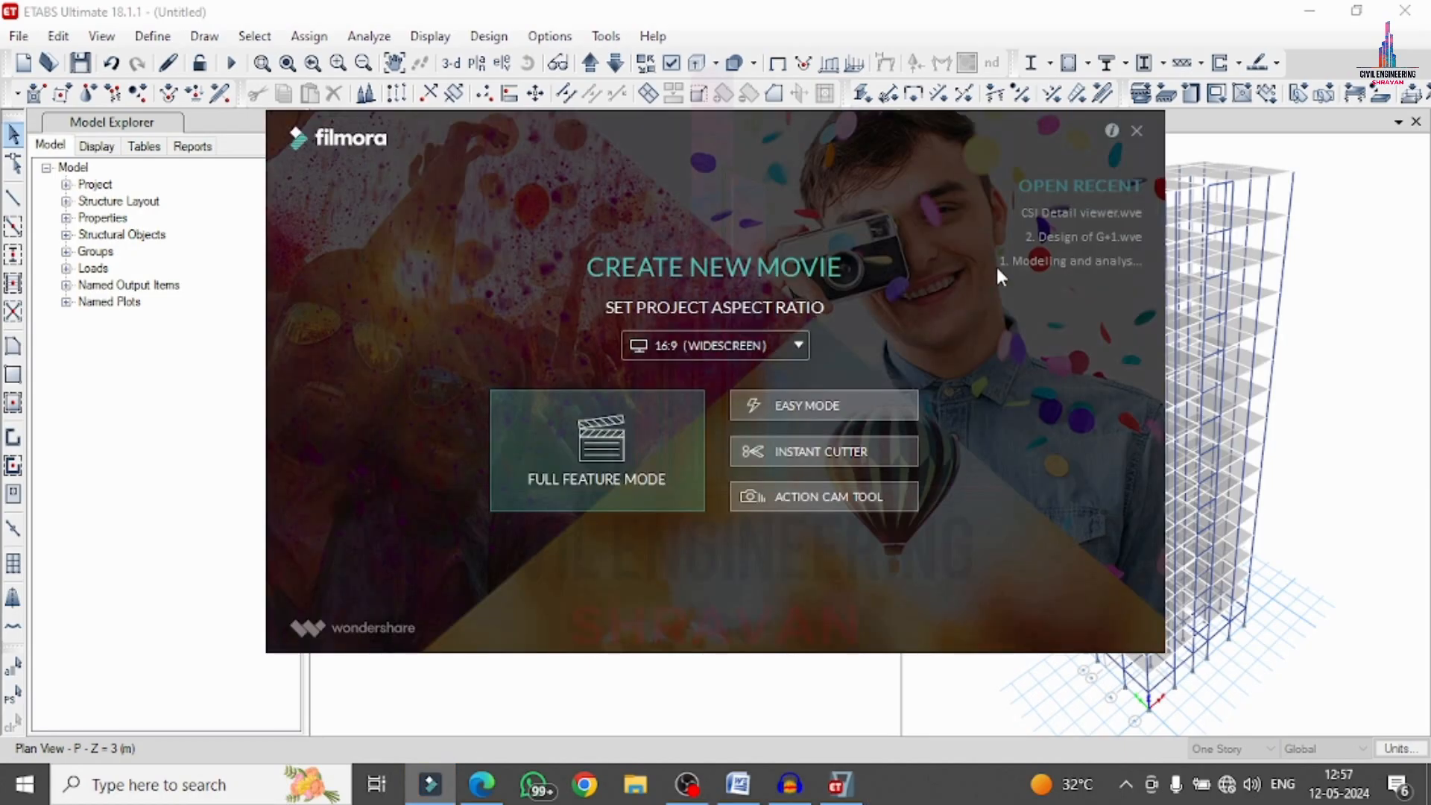
pyautogui.click(1136, 134)
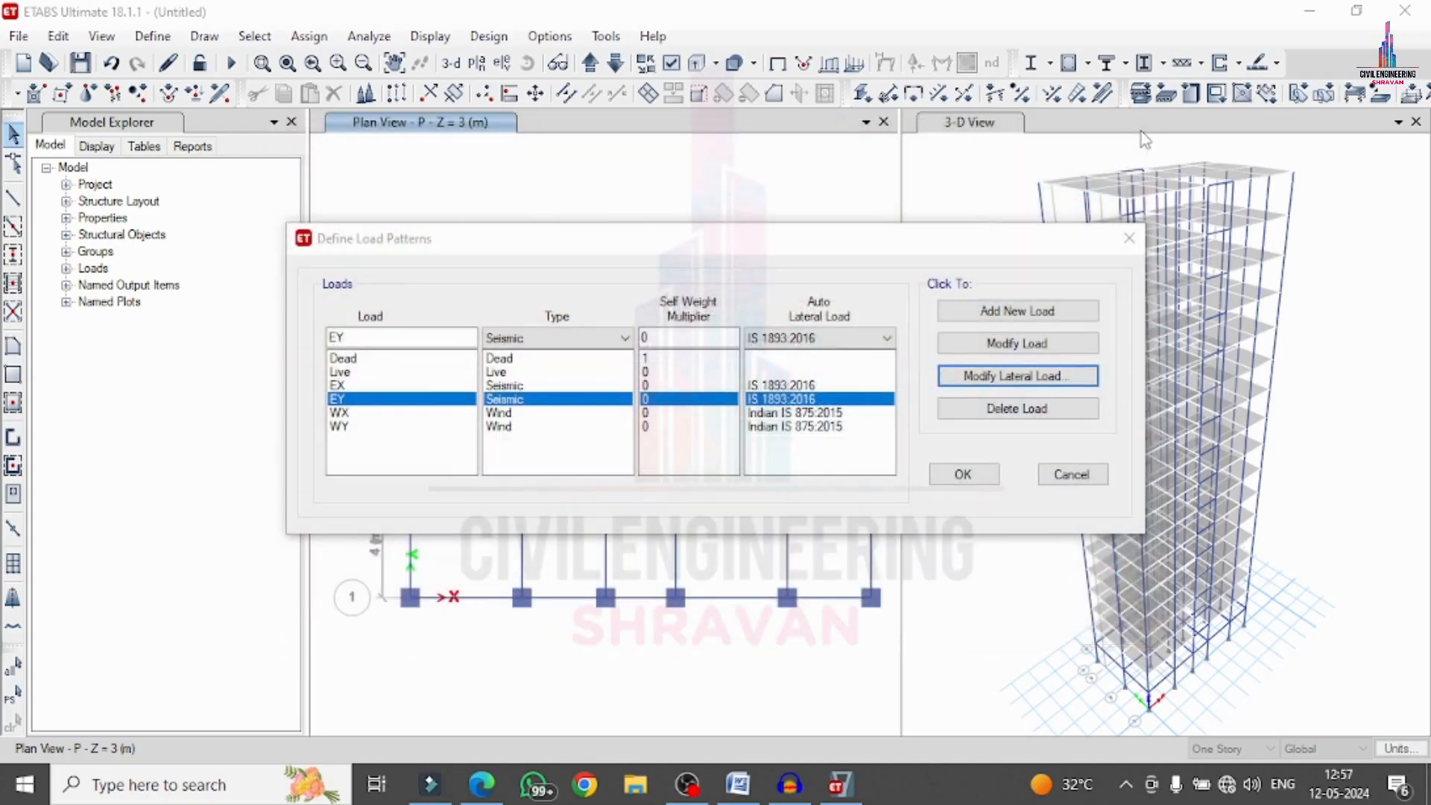
# Open the lateral load settings of WX and look through g+15.pdf for wind design data.
pyautogui.click(828, 416)
pyautogui.click(990, 375)
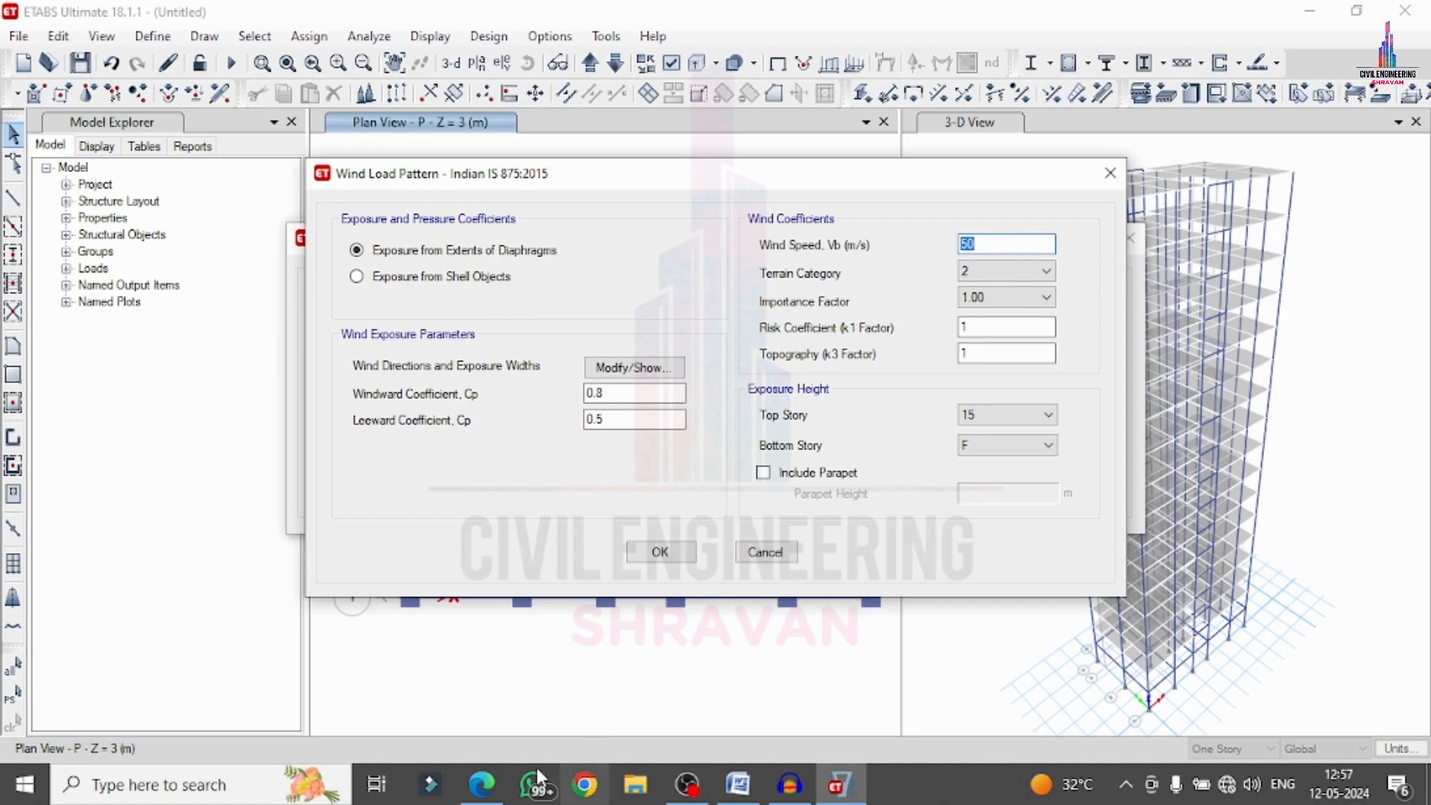
pyautogui.click(482, 784)
pyautogui.scroll(-4, 795, 460)
pyautogui.scroll(1, 830, 383)
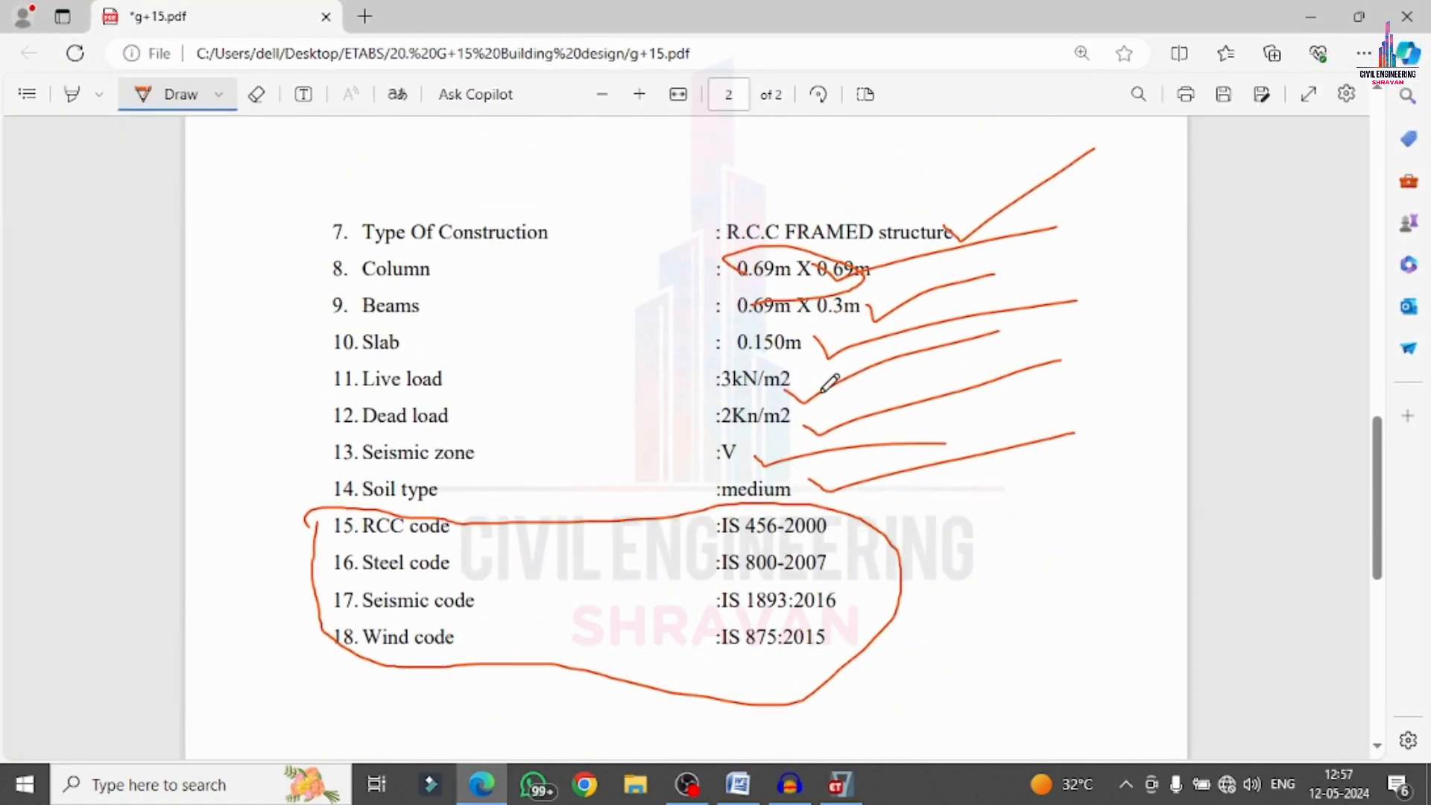
pyautogui.scroll(4, 832, 371)
pyautogui.scroll(5, 832, 371)
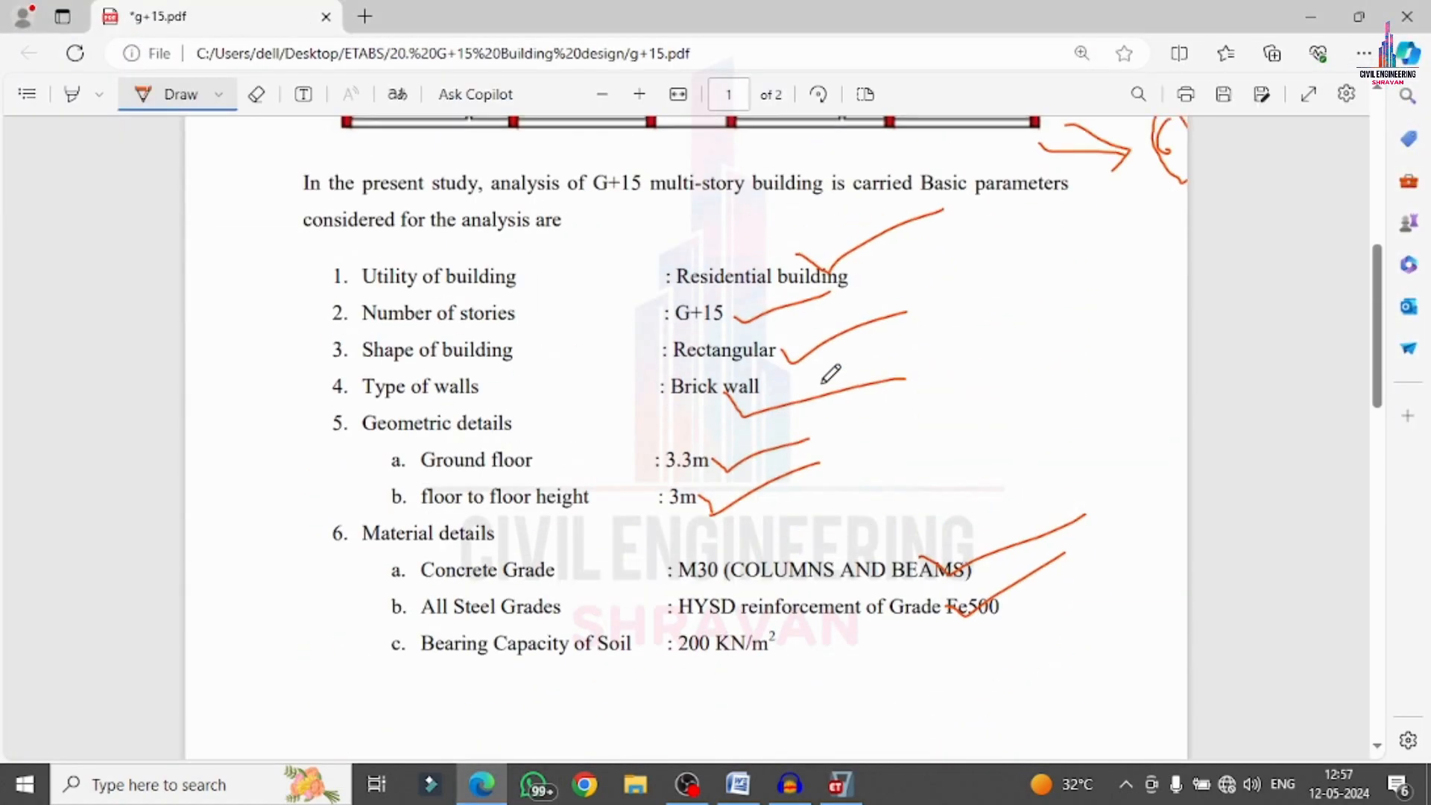
pyautogui.scroll(-7, 827, 370)
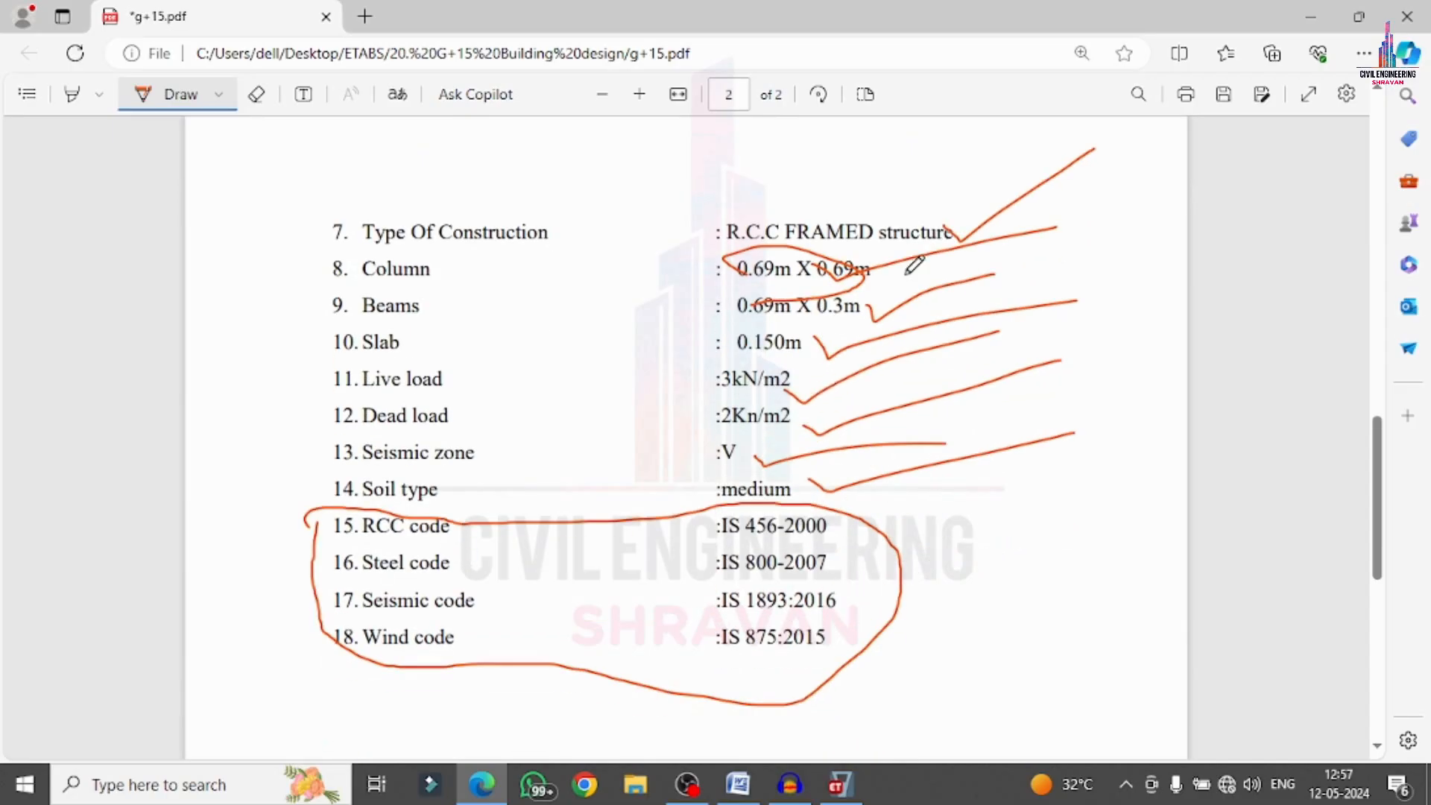
pyautogui.click(1308, 16)
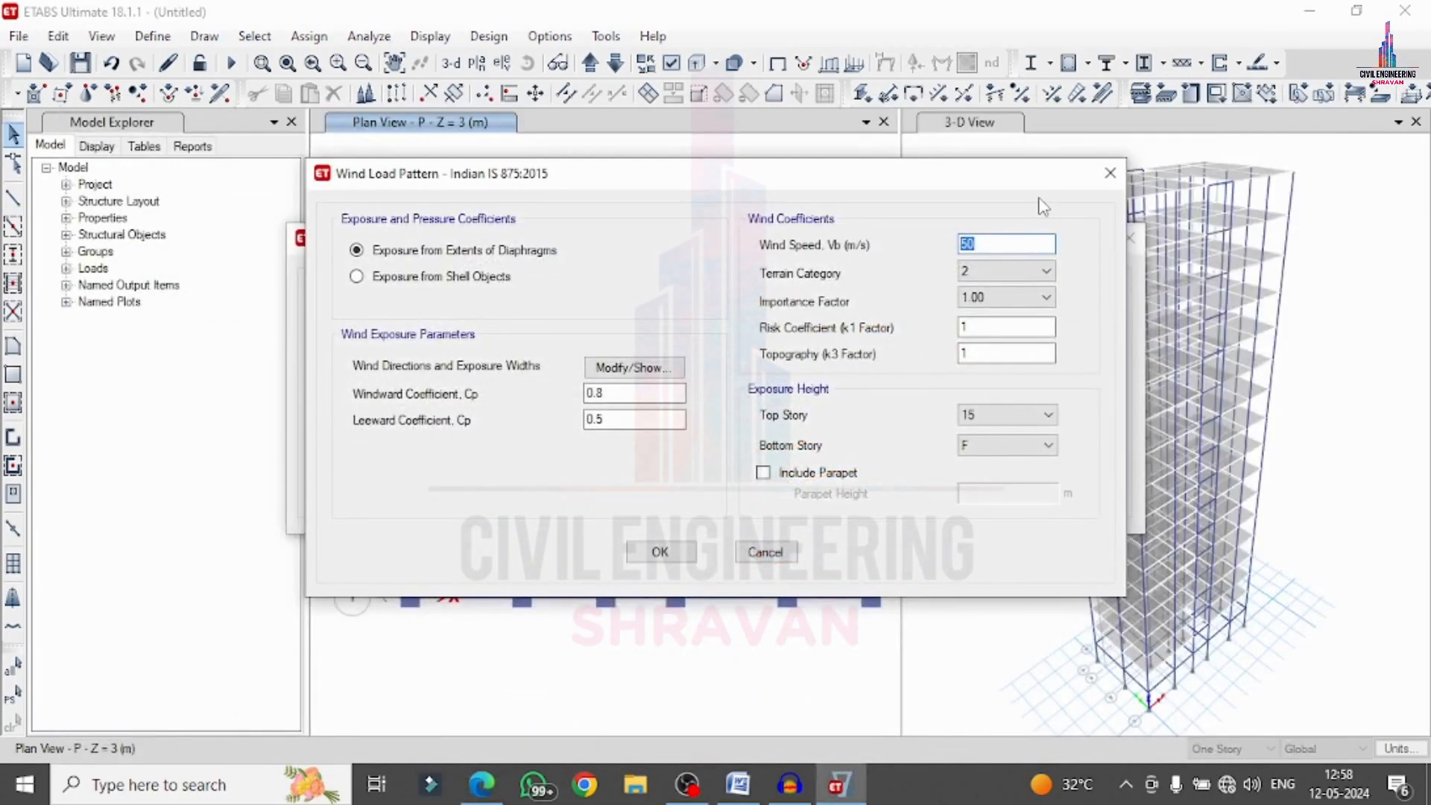
# Set the WX wind speed to 44 m/s, the terrain category to 3 and the importance factor to 1.15.
pyautogui.write('44')
pyautogui.click(1046, 270)
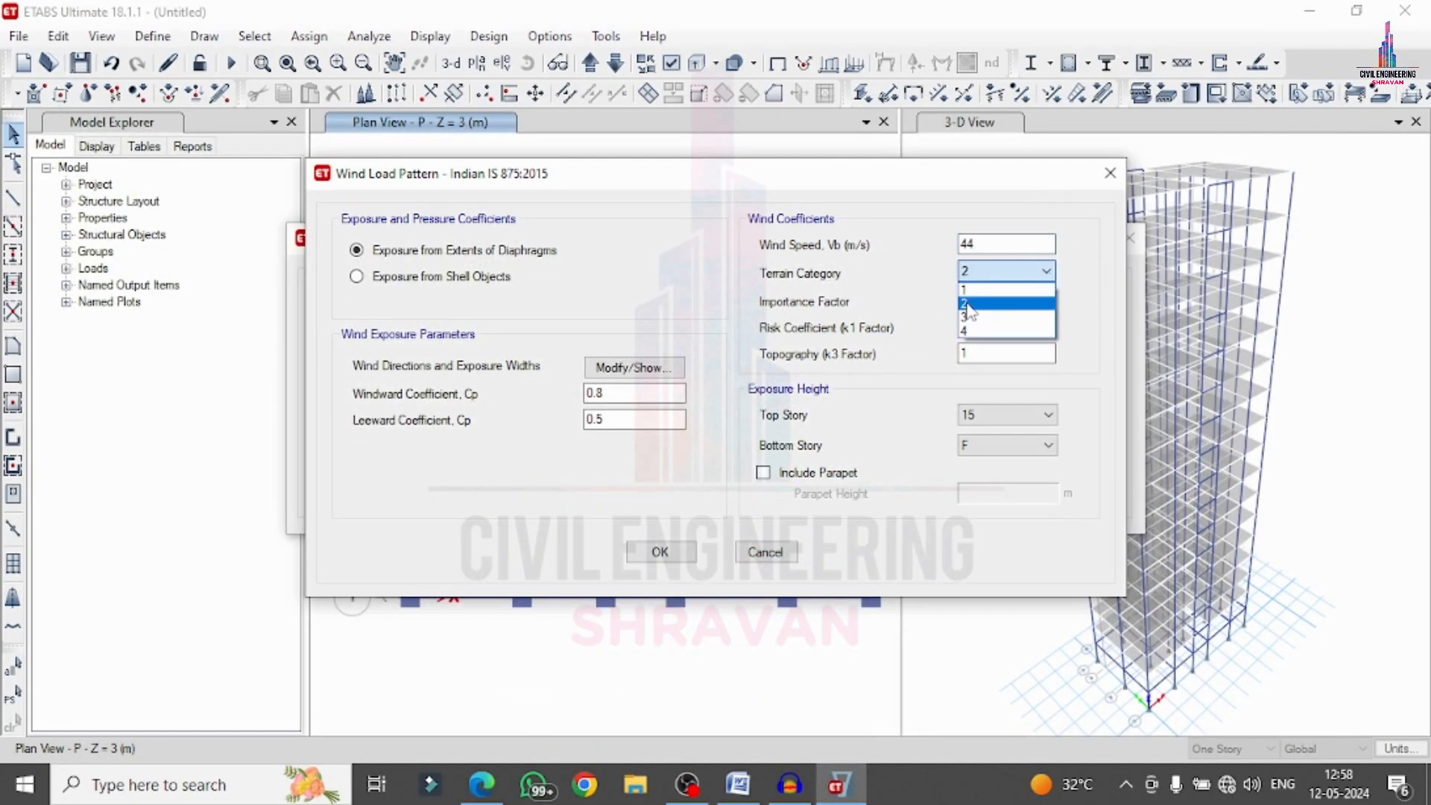
pyautogui.click(1025, 312)
pyautogui.click(1025, 298)
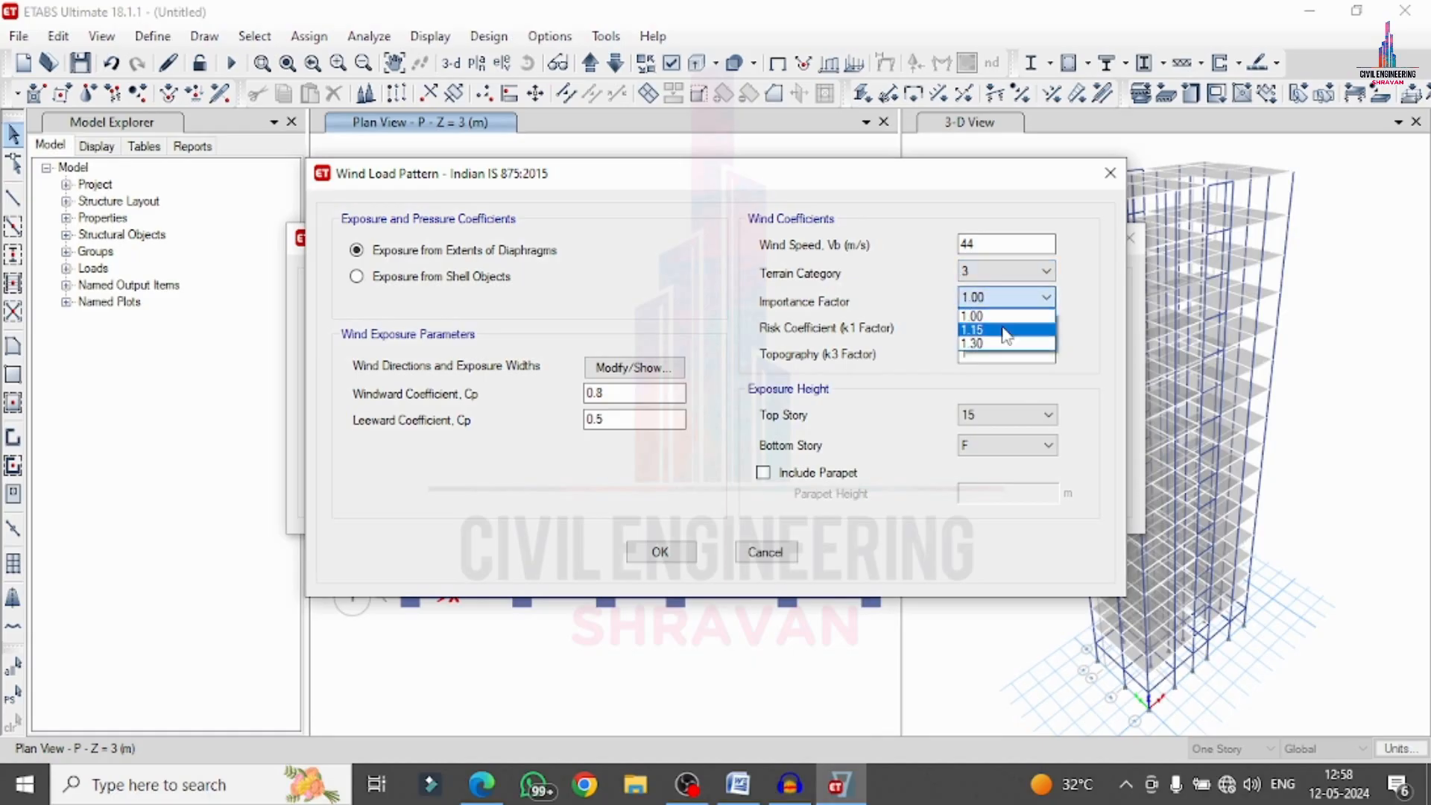
pyautogui.click(1006, 330)
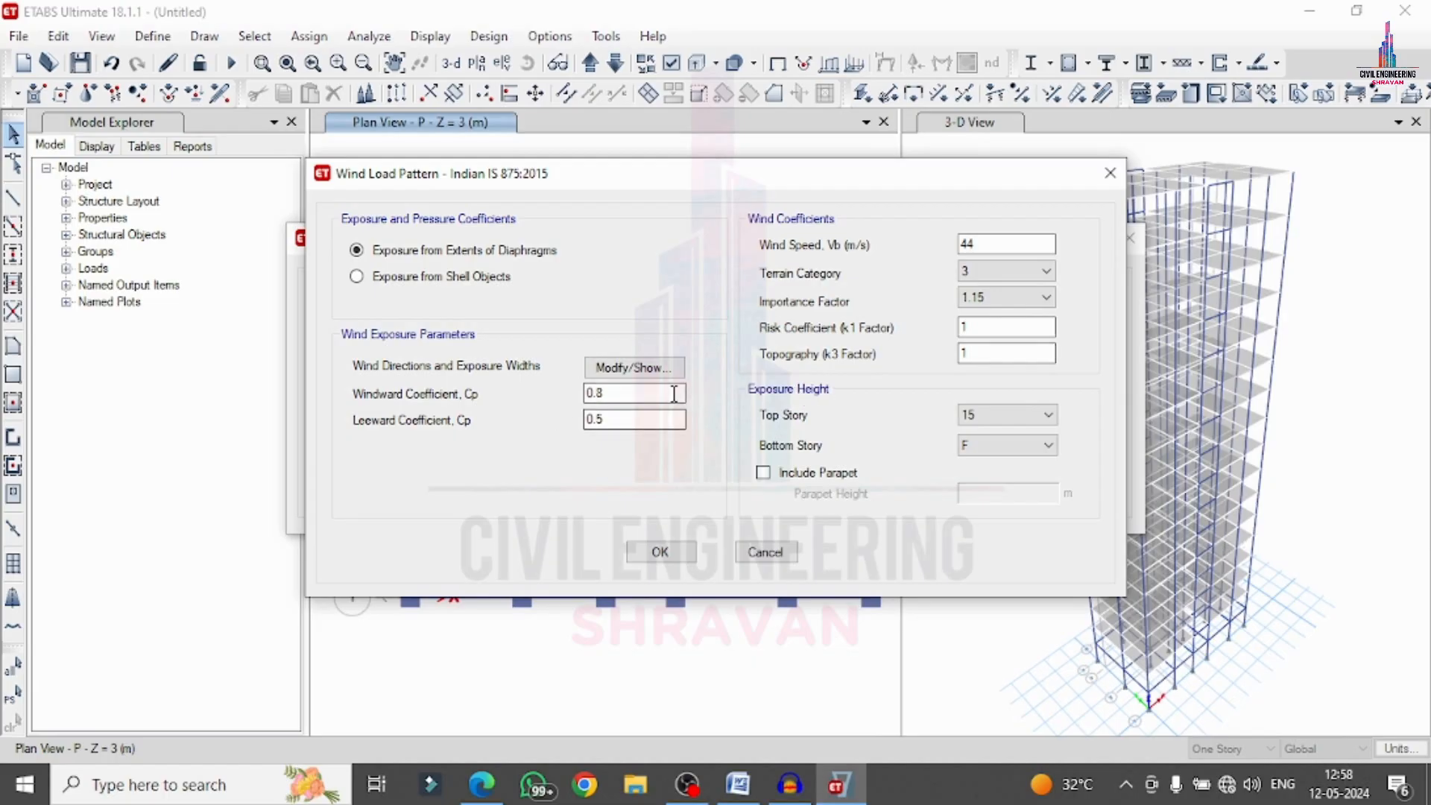
# Set the WX windward coefficient to 0.86 and the wind direction angles to 0; 180 degrees, and accept the wind load.
pyautogui.click(674, 394)
pyautogui.write('6')
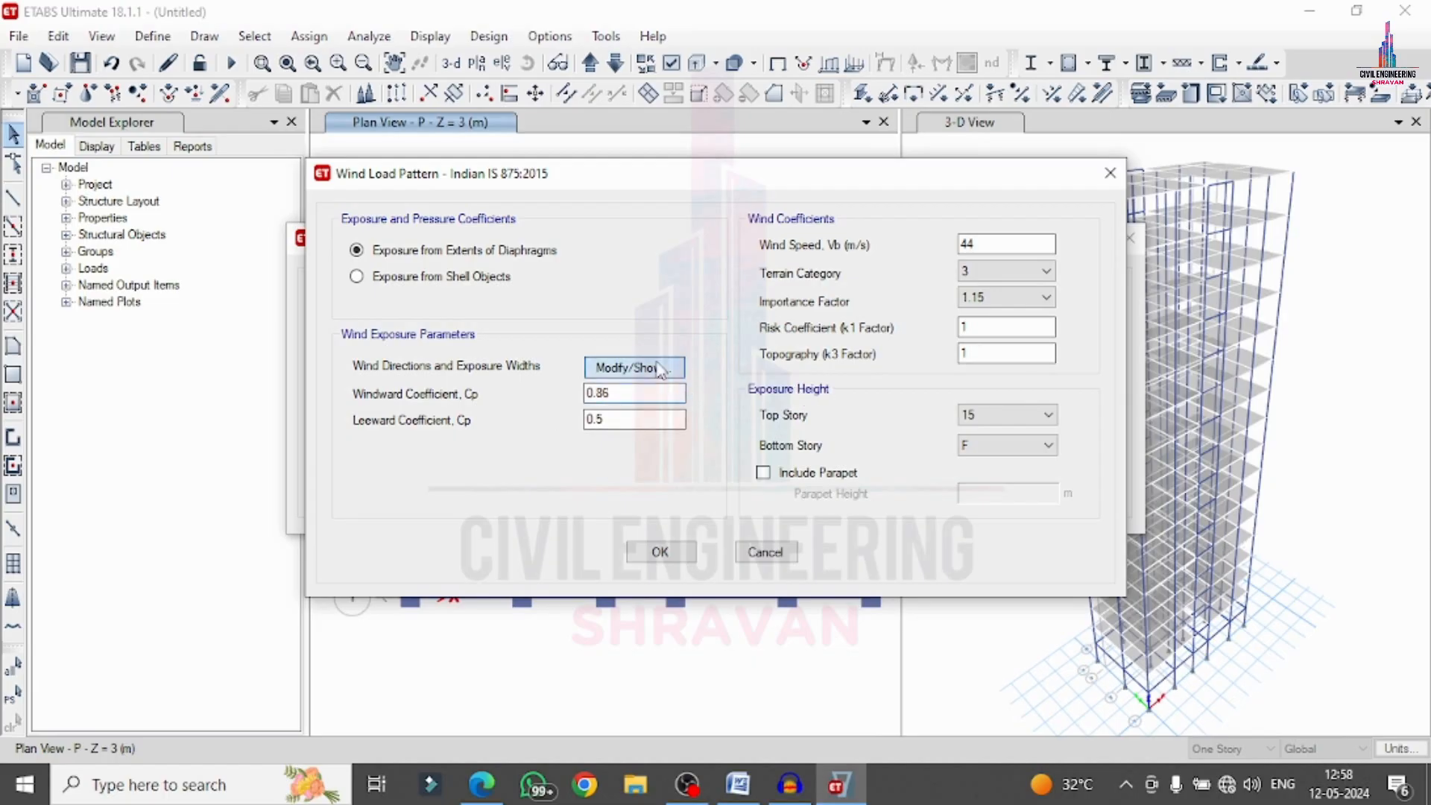
pyautogui.click(635, 367)
pyautogui.doubleClick(626, 116)
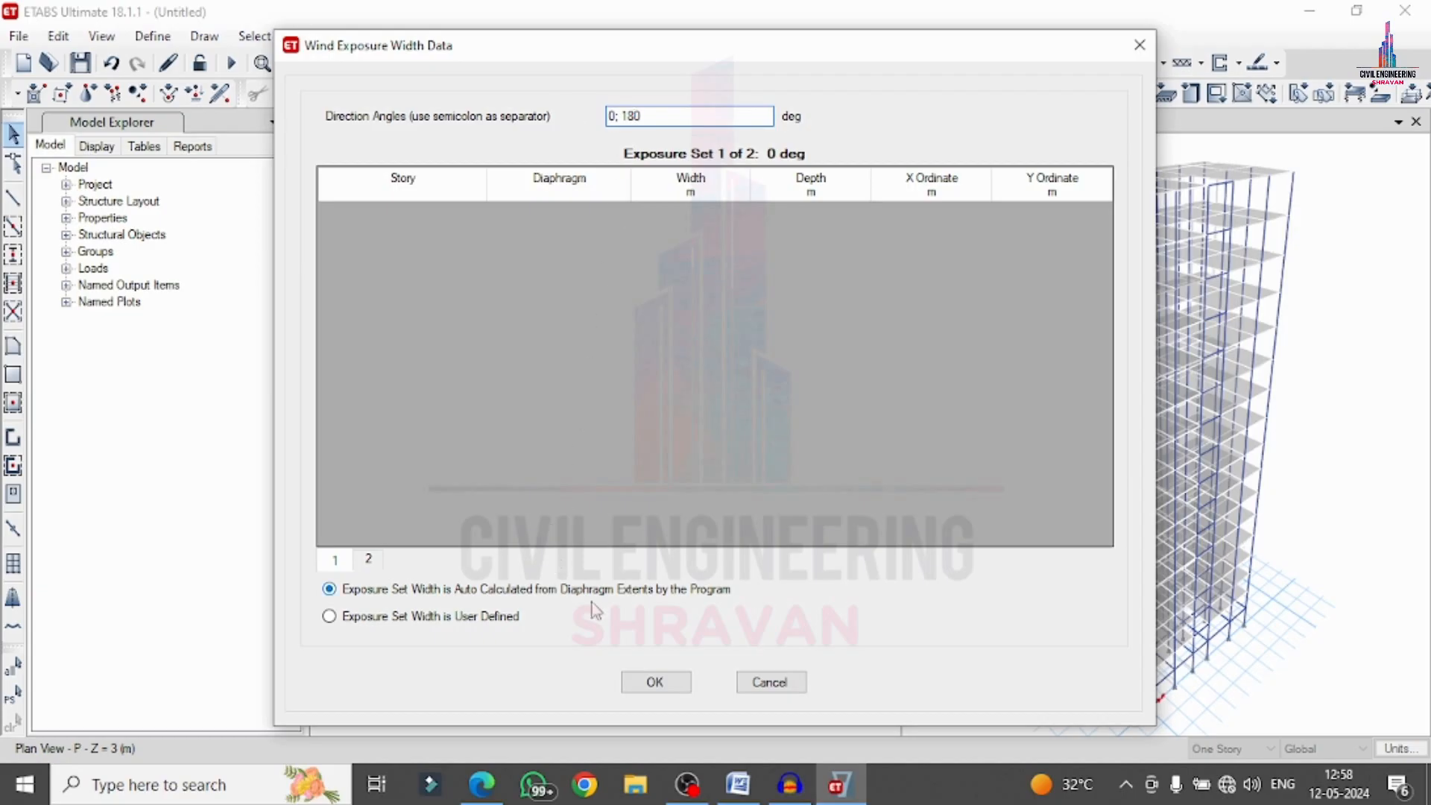
pyautogui.click(655, 682)
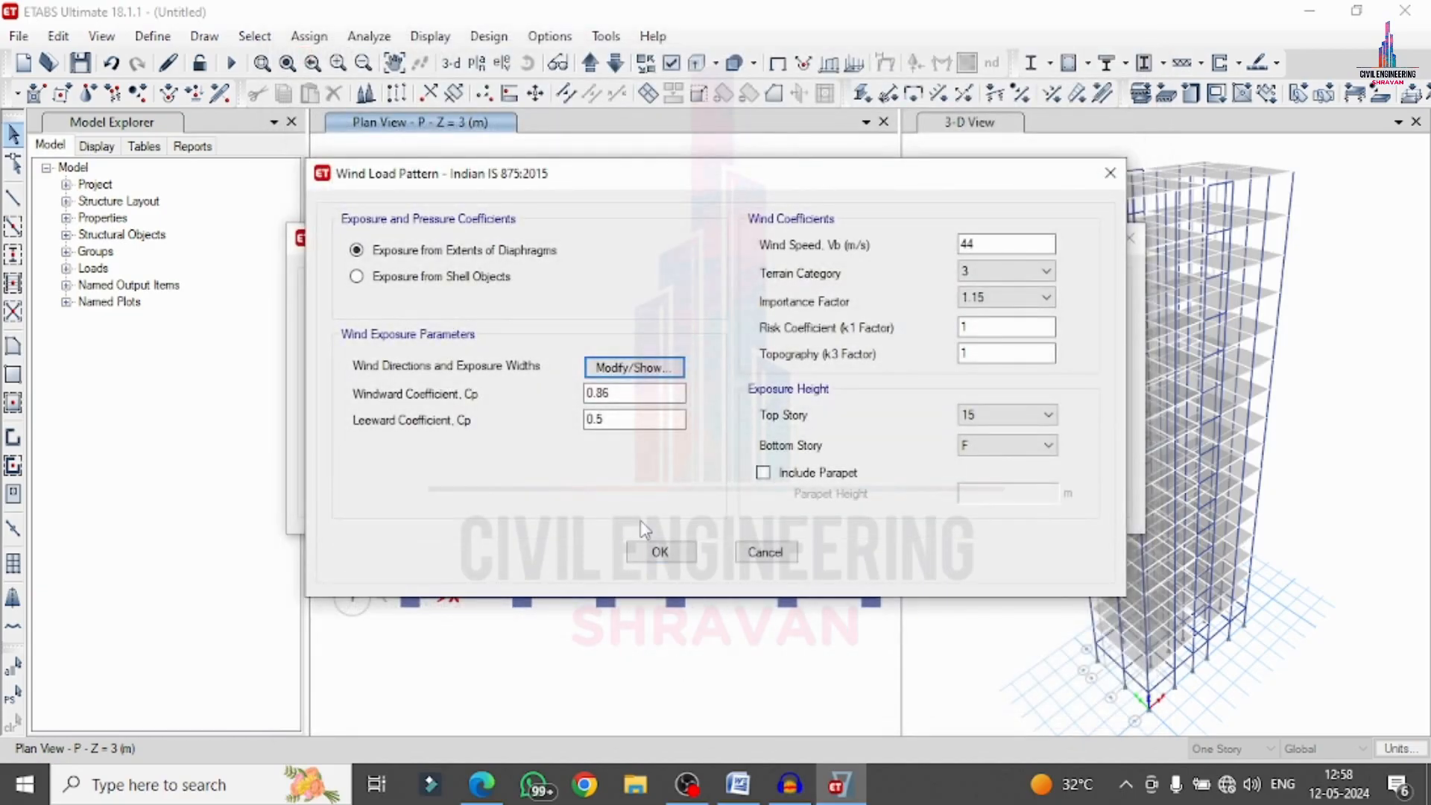
pyautogui.click(656, 551)
# Modify the lateral load of WY with a wind speed of 44 m/s, terrain category 3 and importance factor 1.15.
pyautogui.click(348, 426)
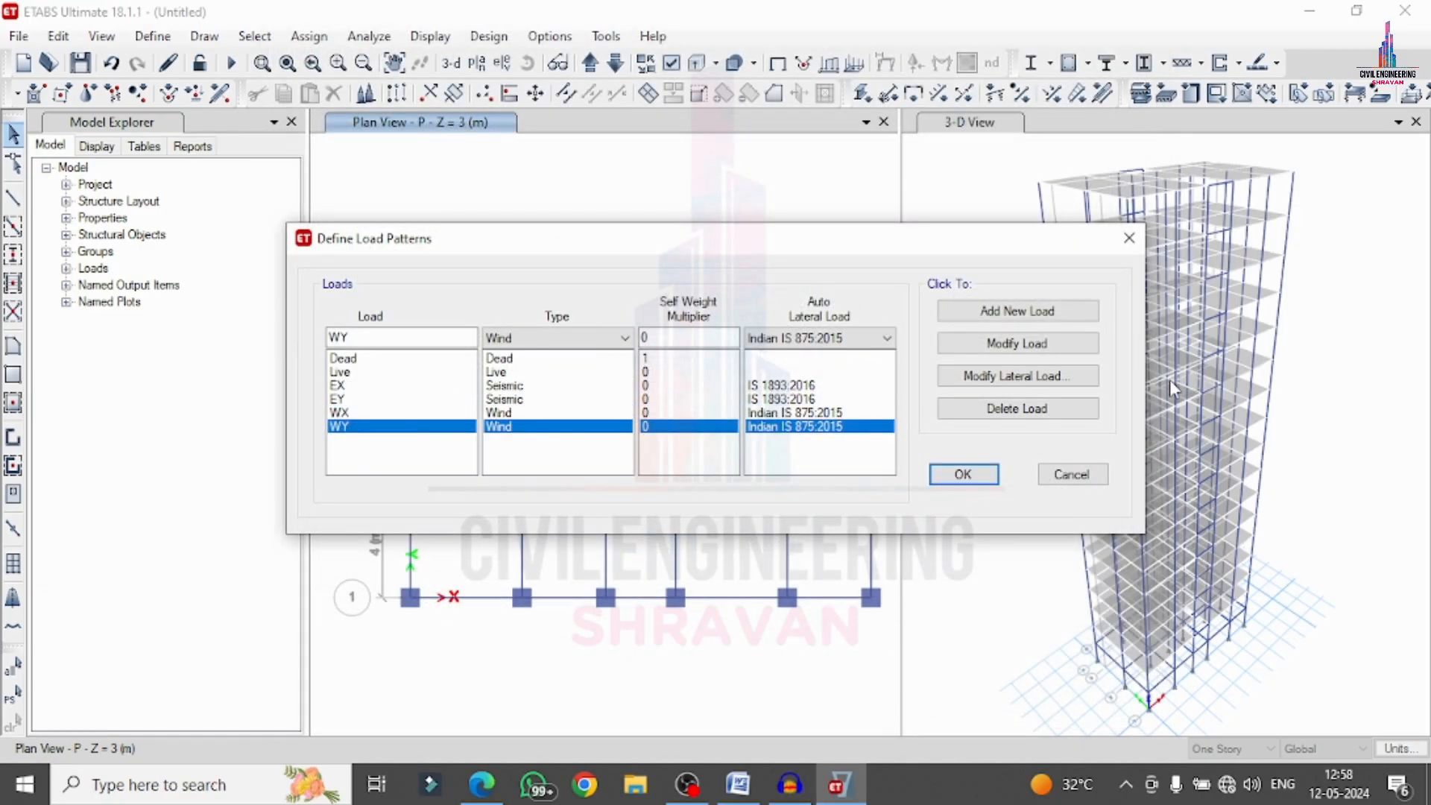
pyautogui.click(1054, 377)
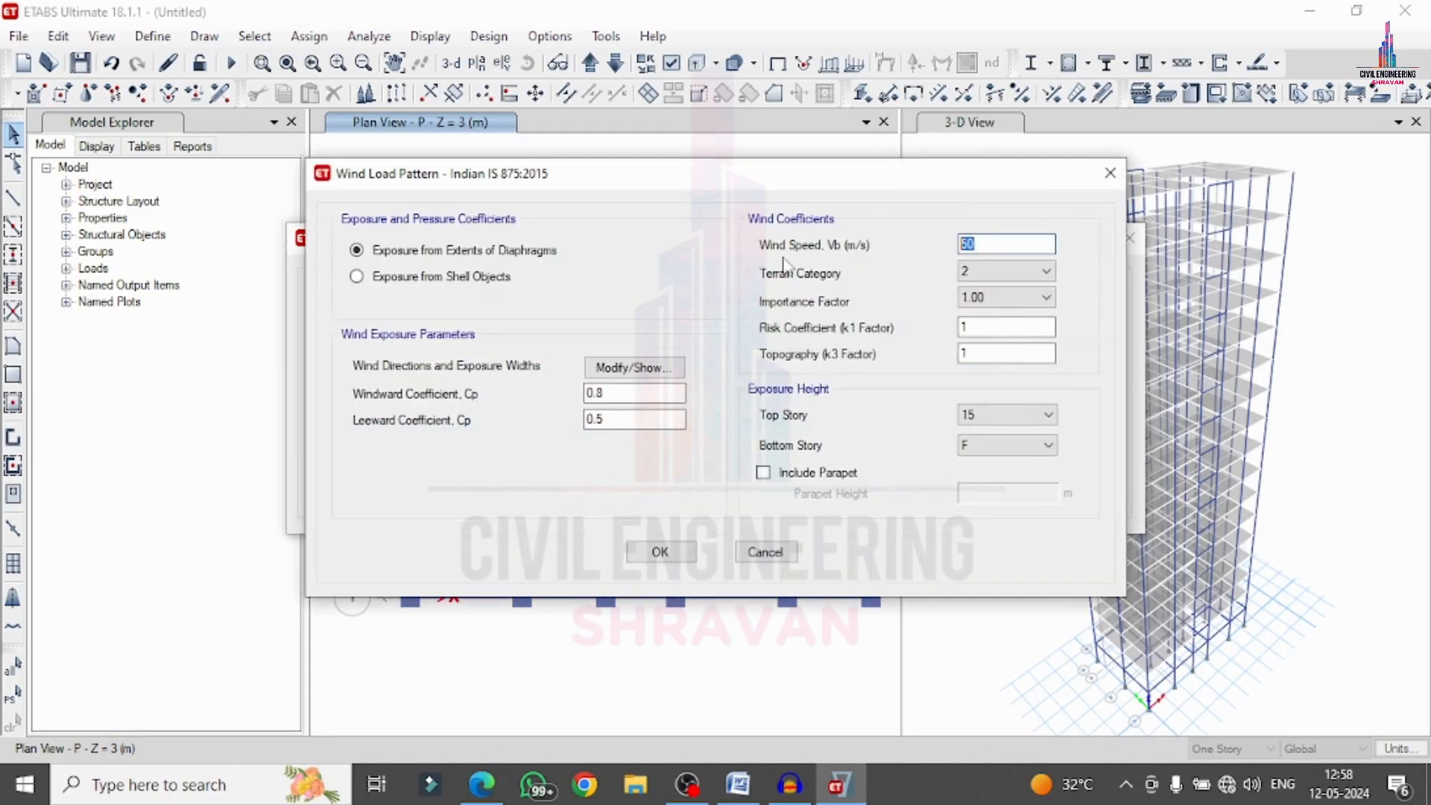
pyautogui.write('44')
pyautogui.click(992, 272)
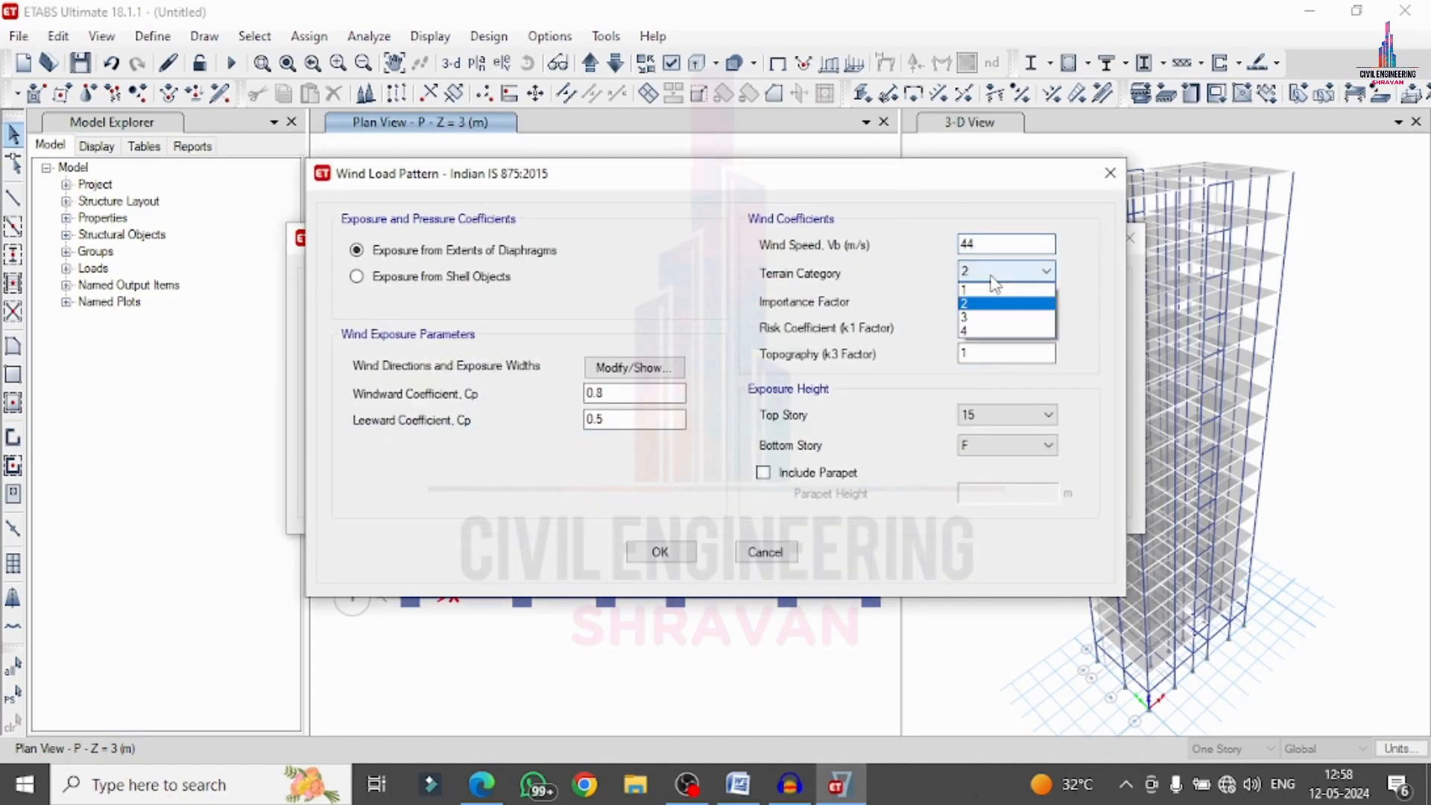
pyautogui.click(982, 318)
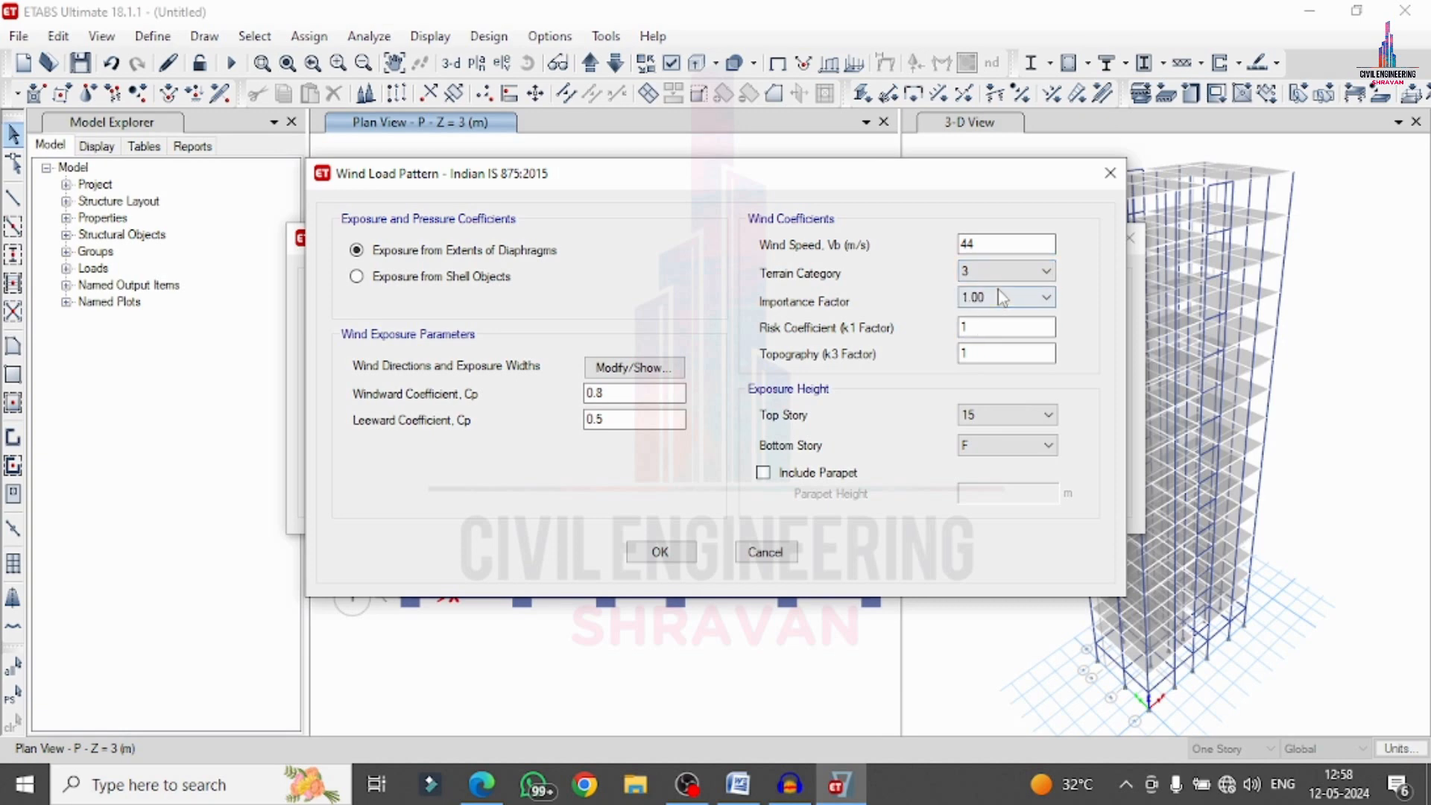
pyautogui.click(984, 298)
pyautogui.click(983, 330)
# Set the WY wind direction angles to 90; 270 degrees and the windward coefficient to 0.86, and accept the load patterns.
pyautogui.click(621, 372)
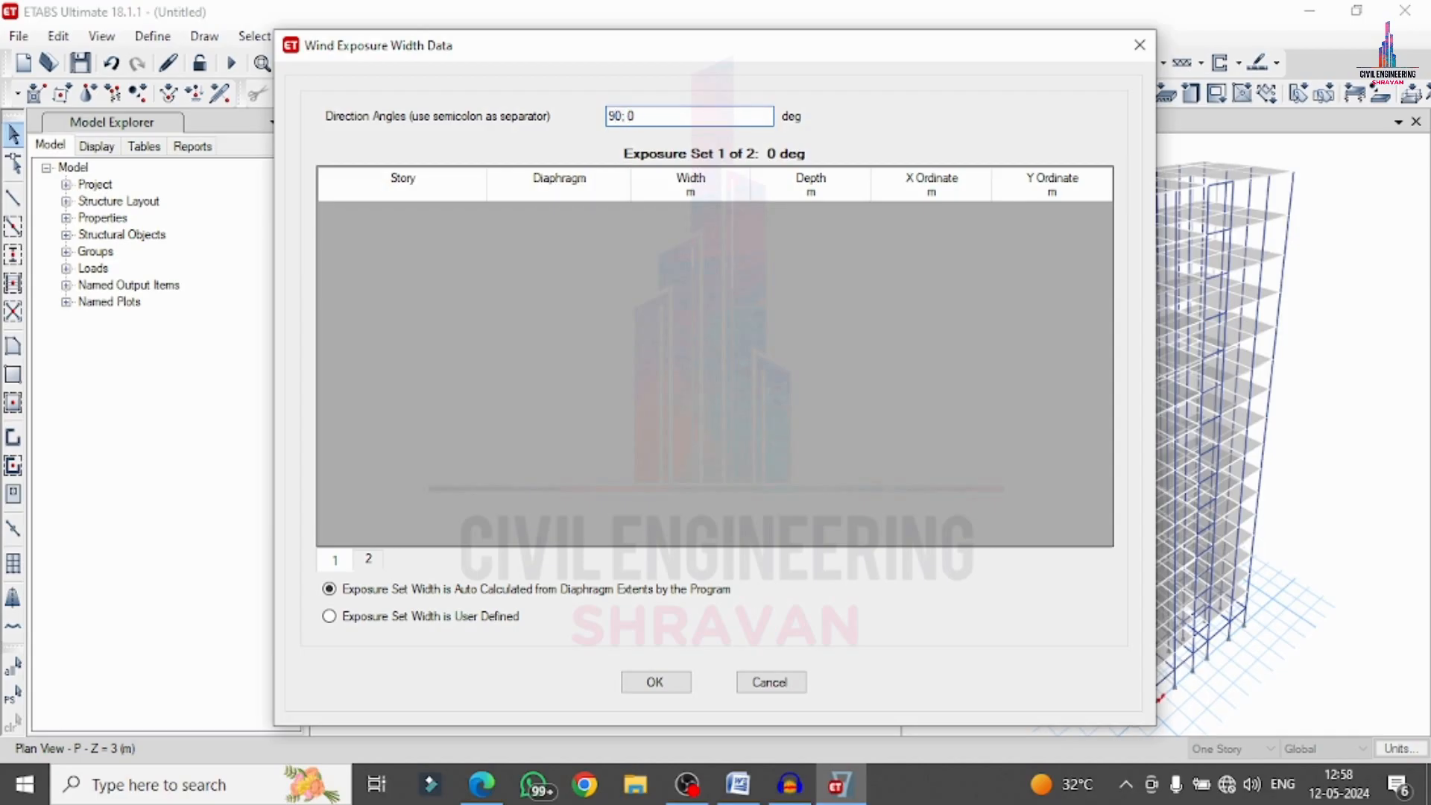
pyautogui.click(656, 681)
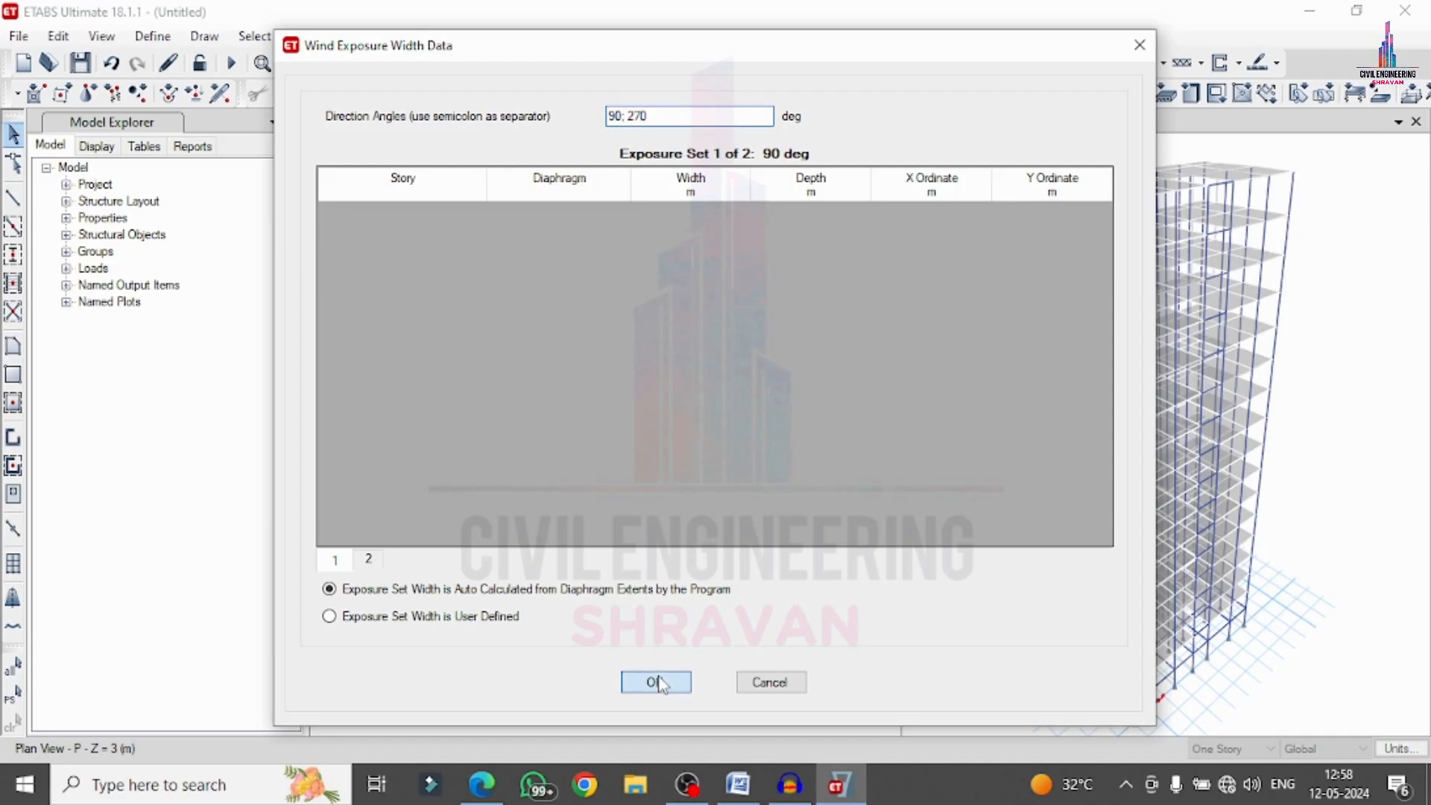
pyautogui.click(630, 399)
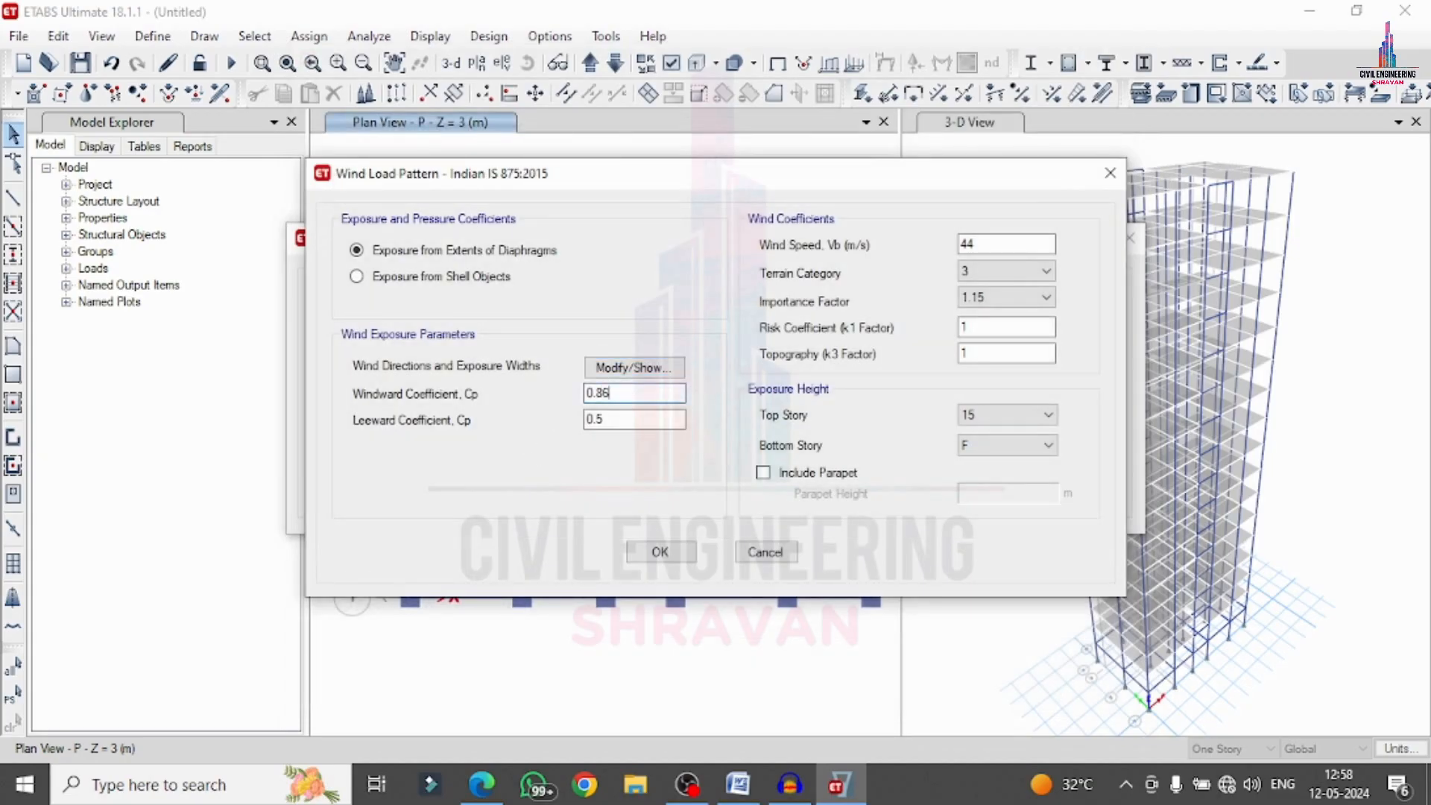
pyautogui.click(660, 552)
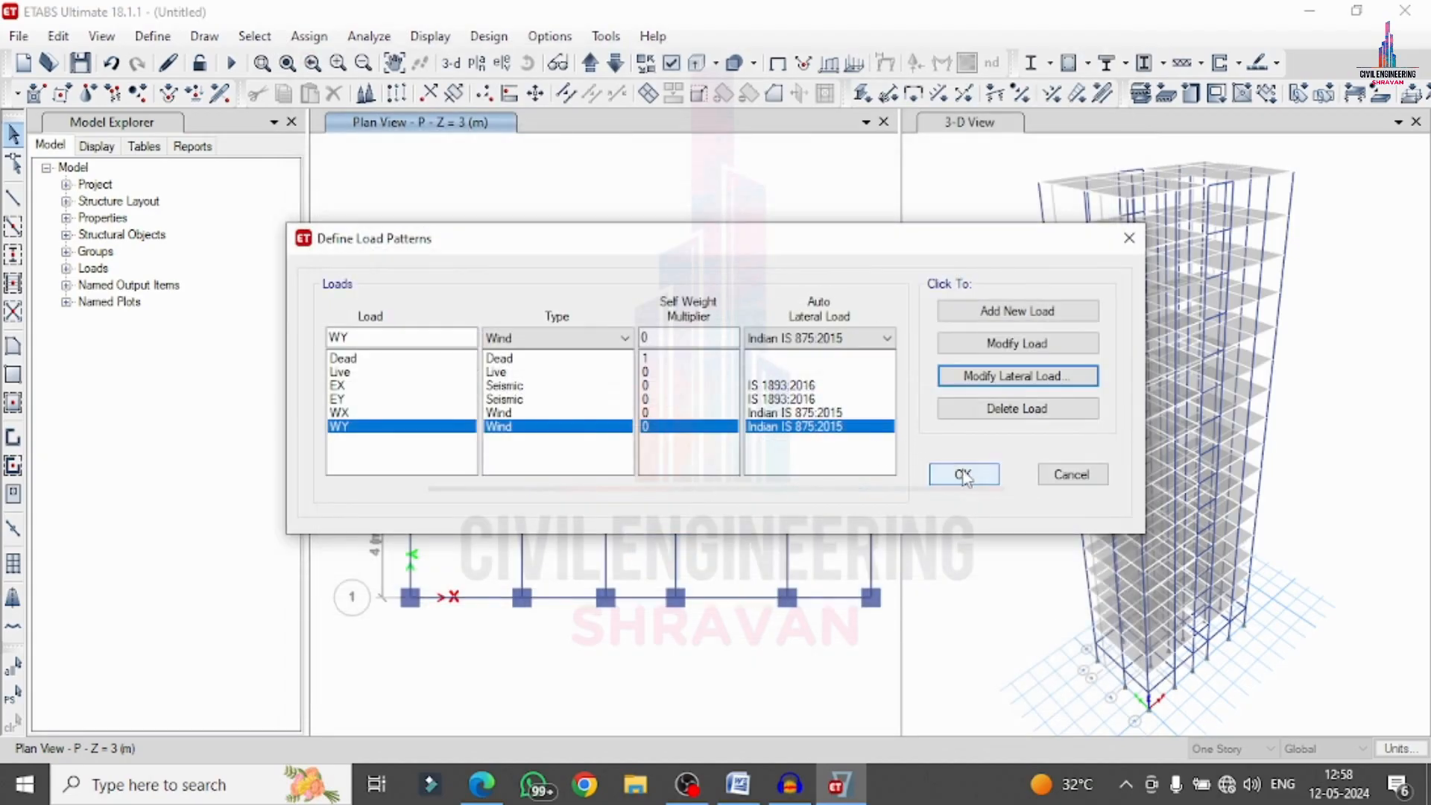
pyautogui.click(964, 476)
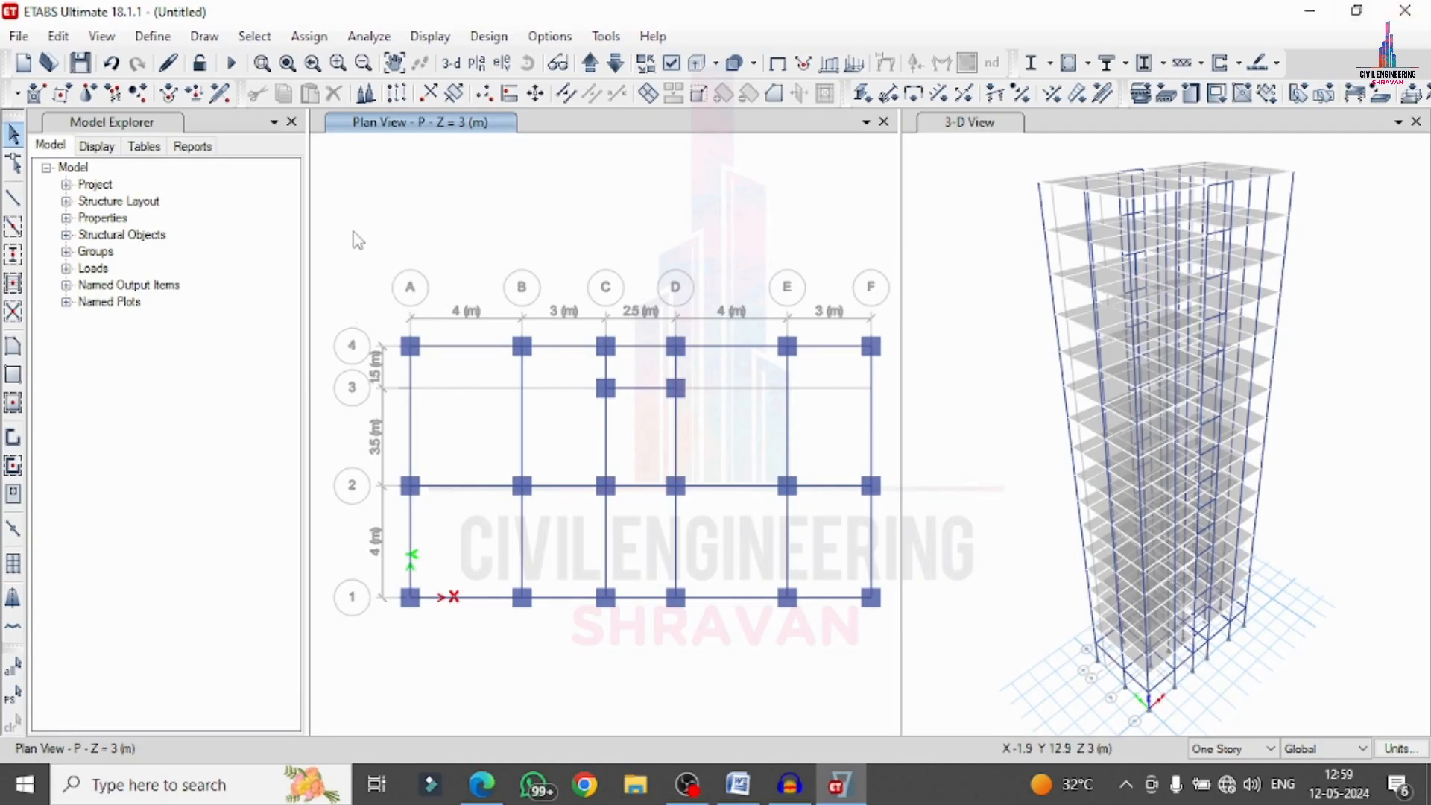
# Select the whole model and assign Dead joint loads of 1 kN in global X, Y and Z and 1 kN-m about XX, YY and ZZ.
pyautogui.moveTo(355, 234); pyautogui.dragTo(904, 673)
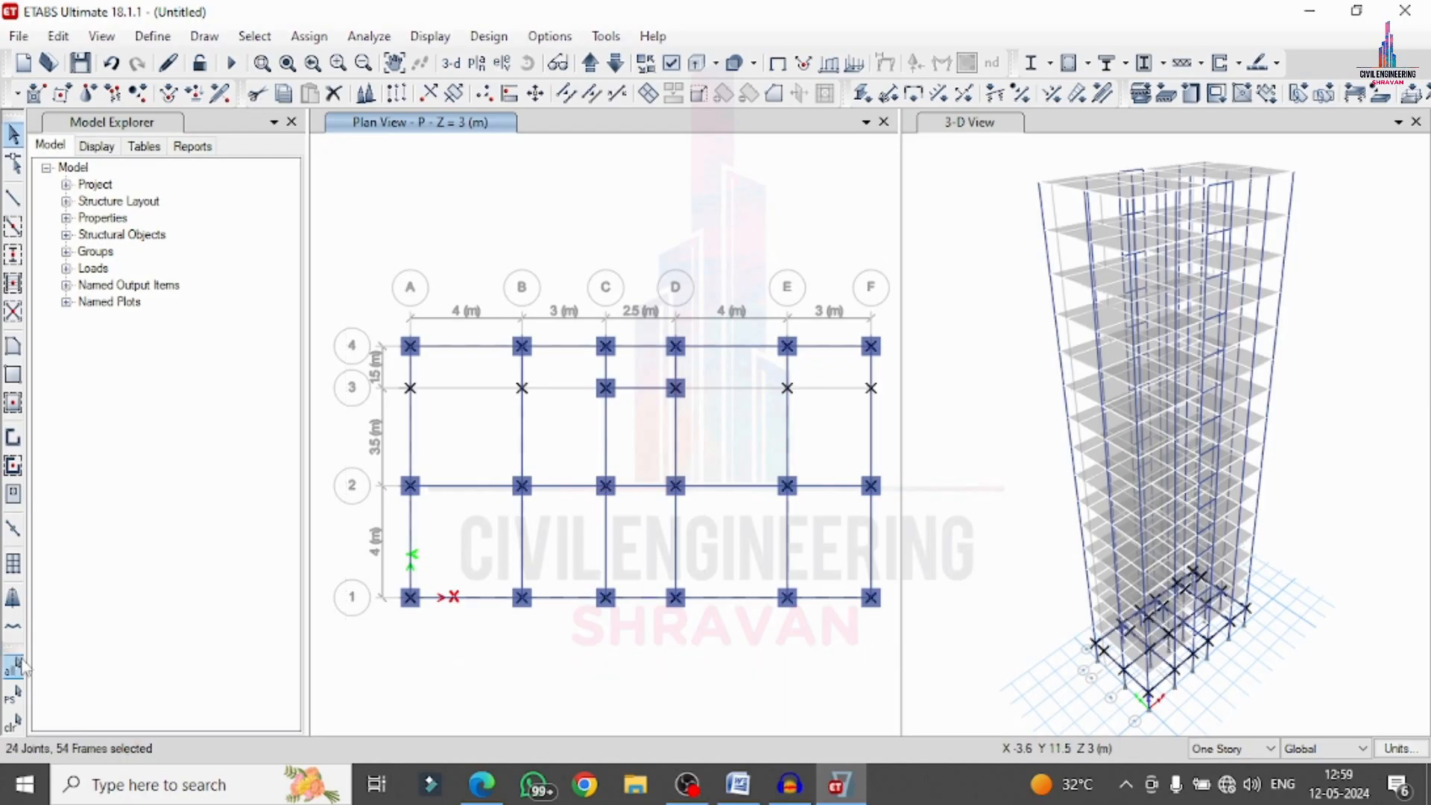
pyautogui.click(22, 666)
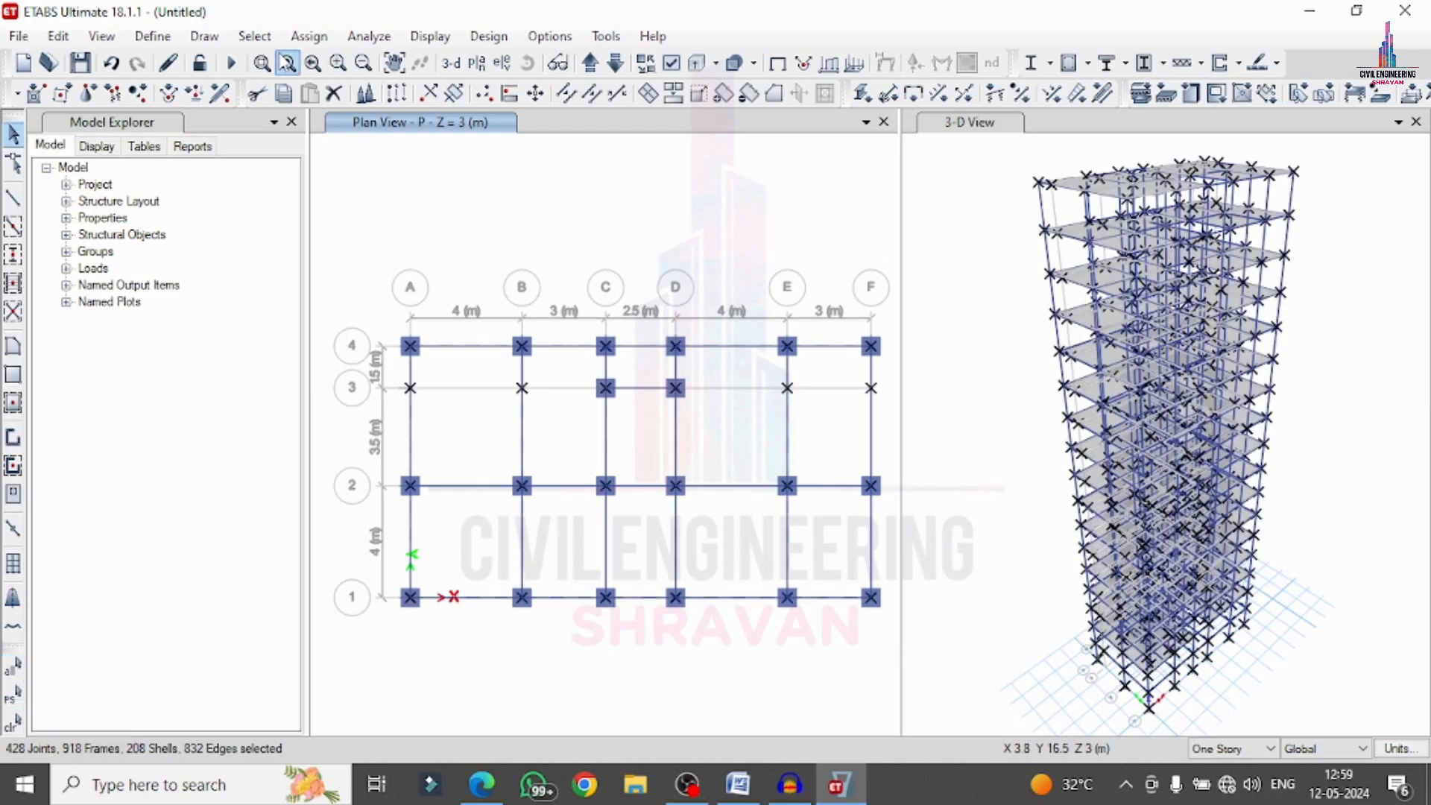
pyautogui.click(310, 36)
pyautogui.moveTo(406, 201)
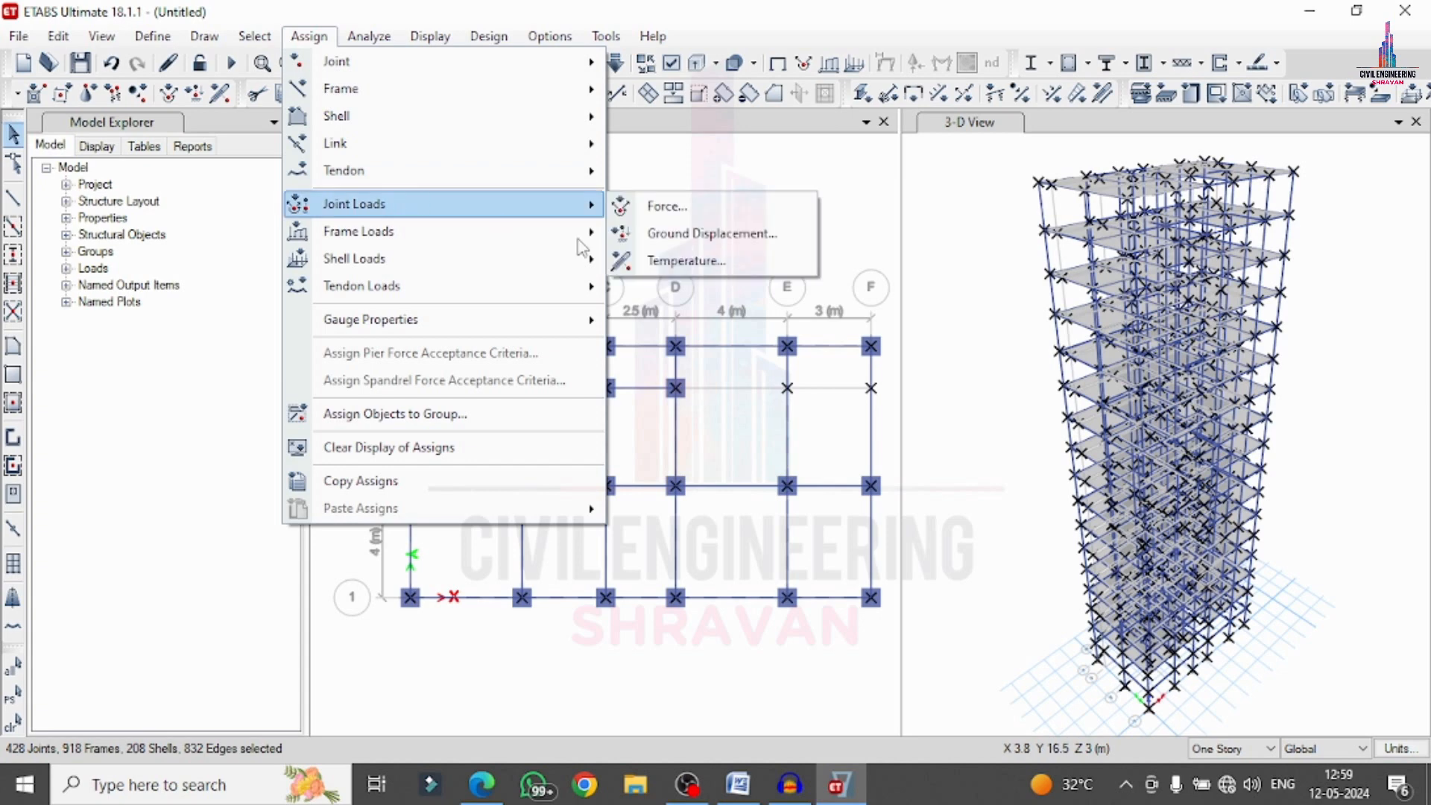
pyautogui.click(696, 206)
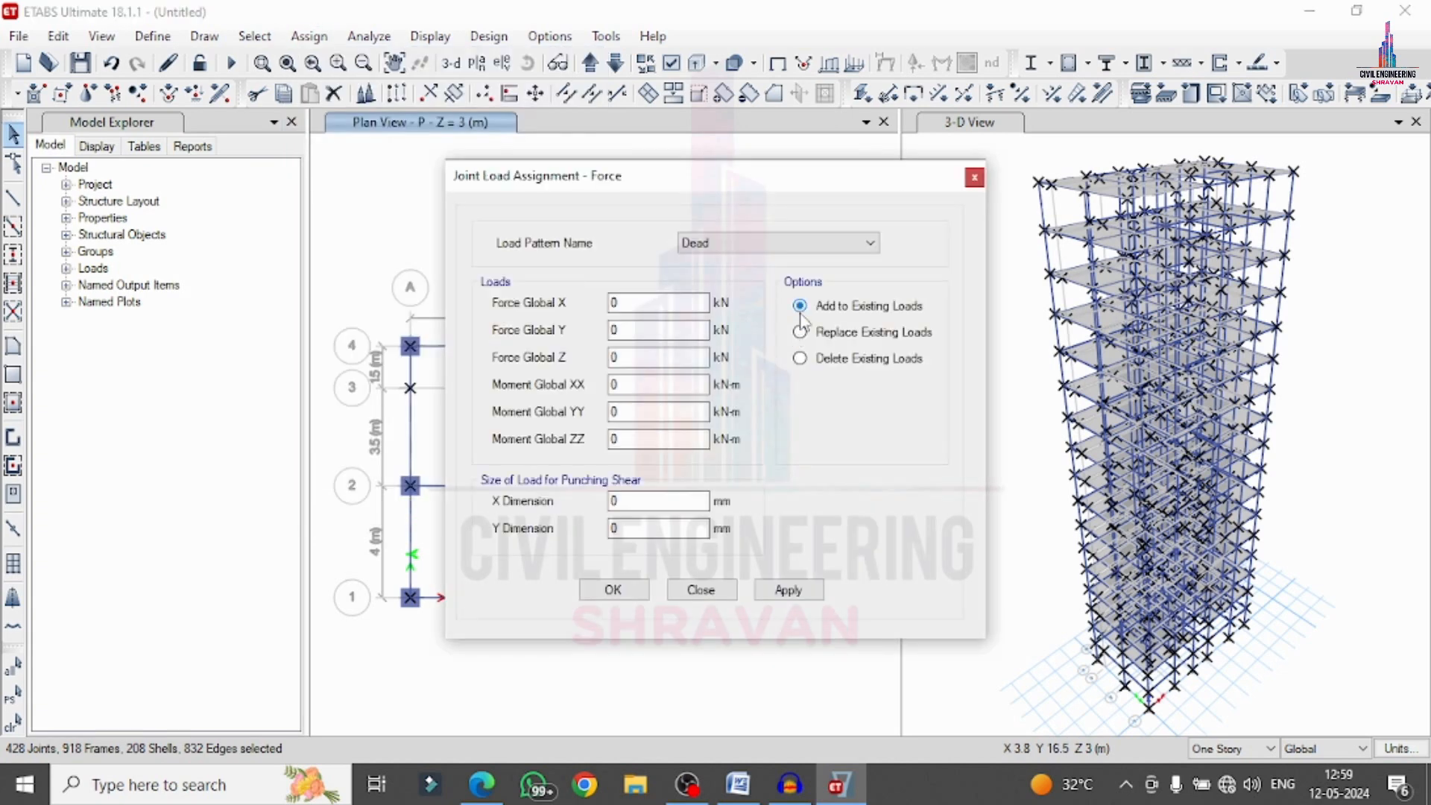
pyautogui.doubleClick(615, 302)
pyautogui.write('1')
pyautogui.press('Tab')
pyautogui.write('1')
pyautogui.press('Tab')
pyautogui.click(787, 590)
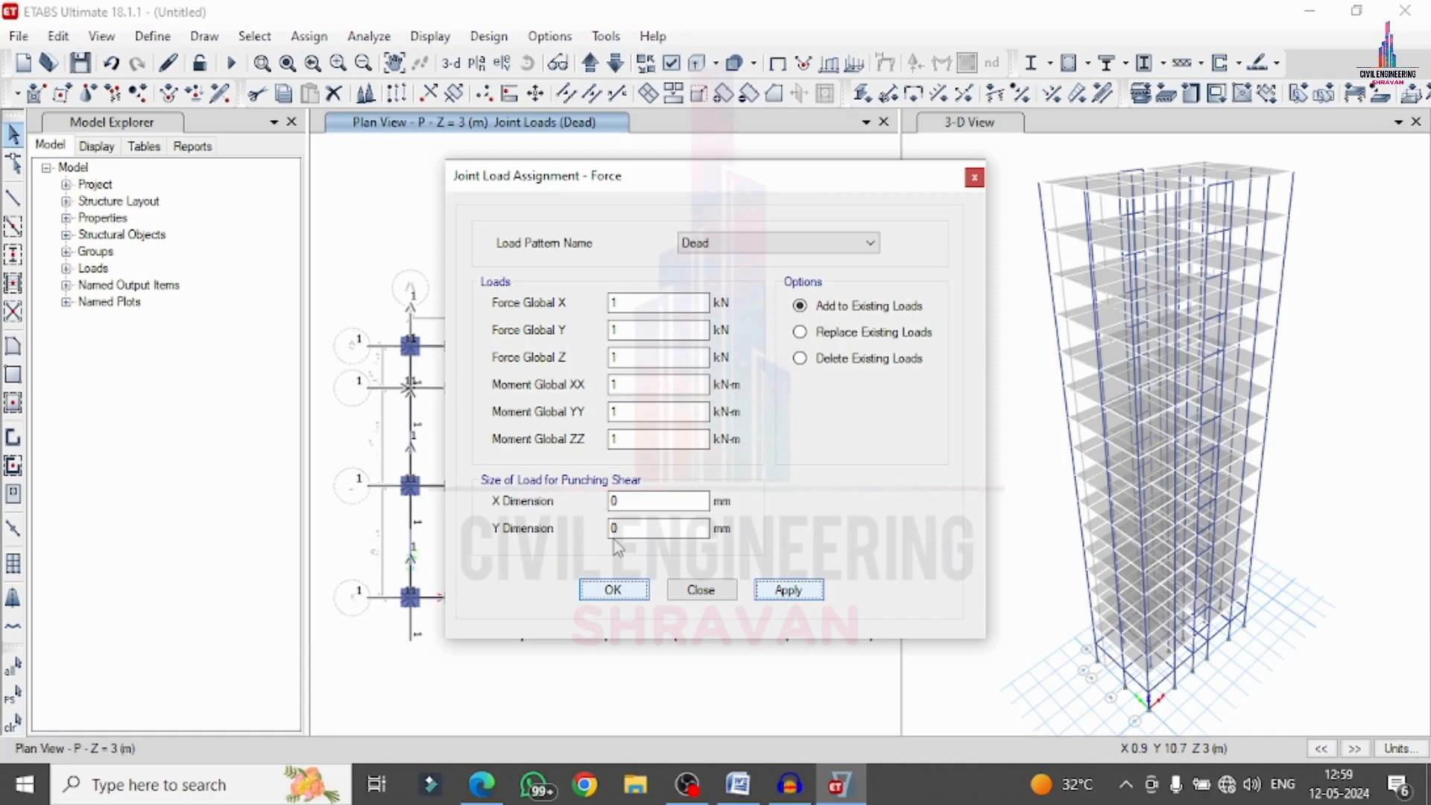
pyautogui.press('Return')
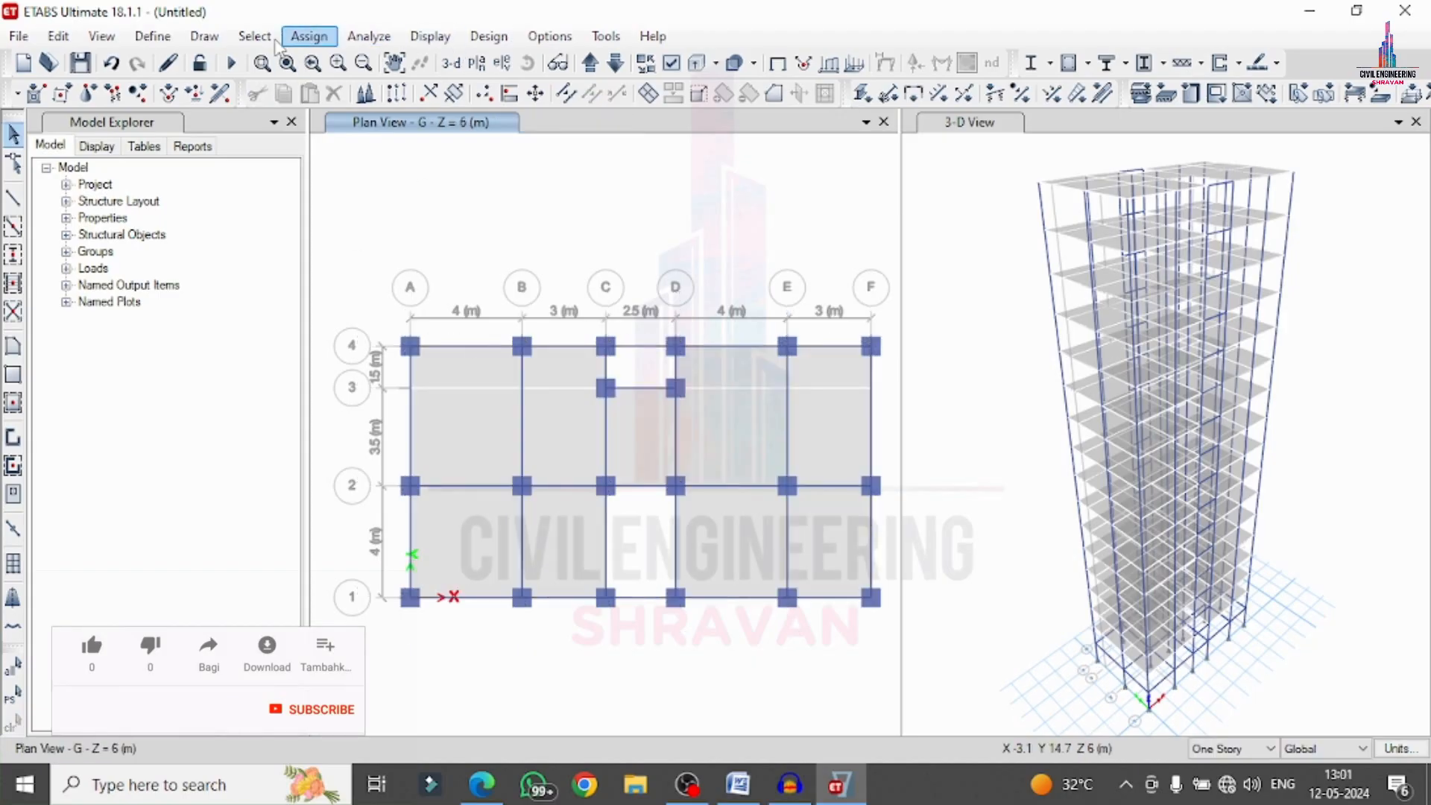
# Try to select all frames that have the frame property B.
pyautogui.click(254, 36)
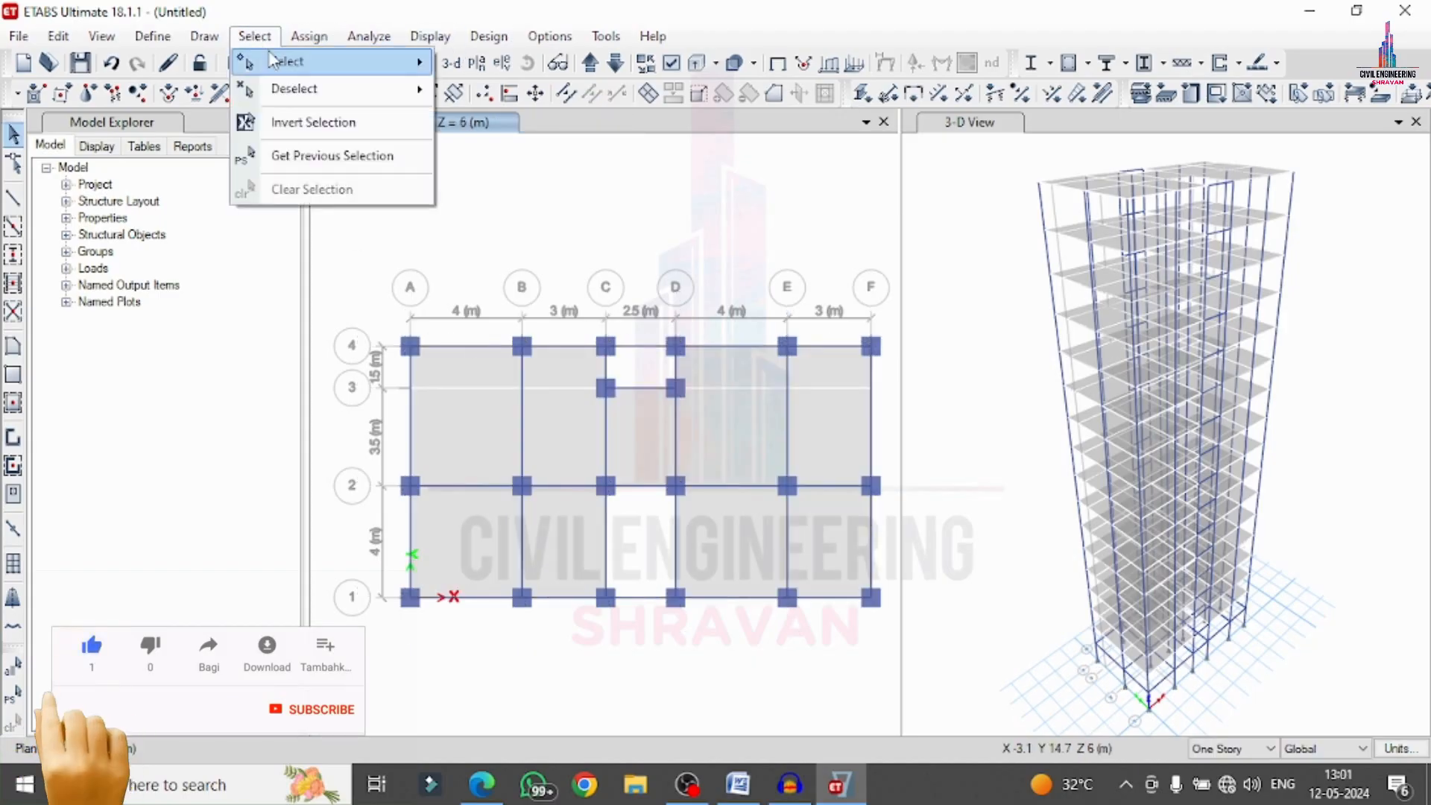
pyautogui.moveTo(275, 62)
pyautogui.moveTo(522, 246)
pyautogui.click(745, 277)
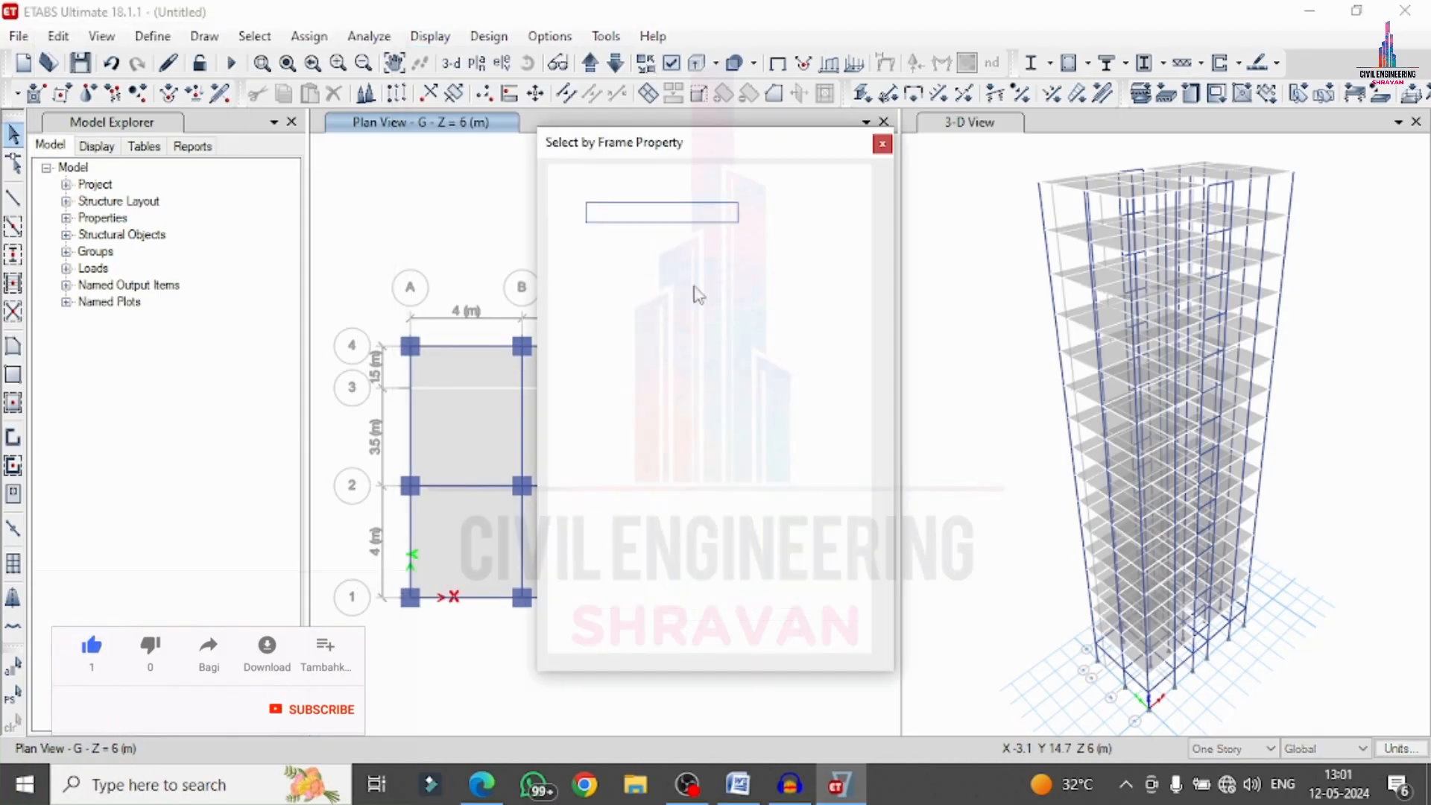
pyautogui.click(591, 274)
pyautogui.click(626, 619)
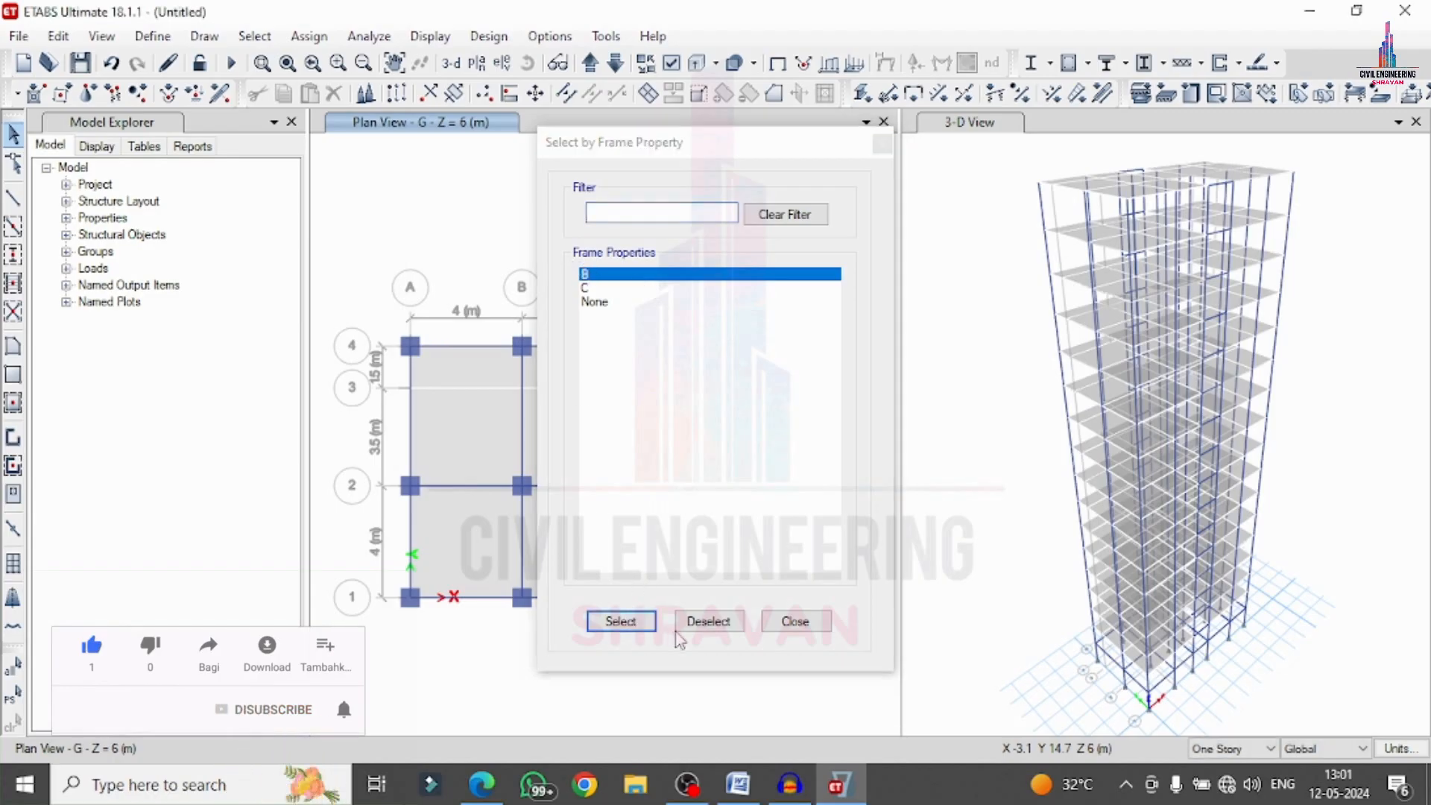
pyautogui.click(594, 277)
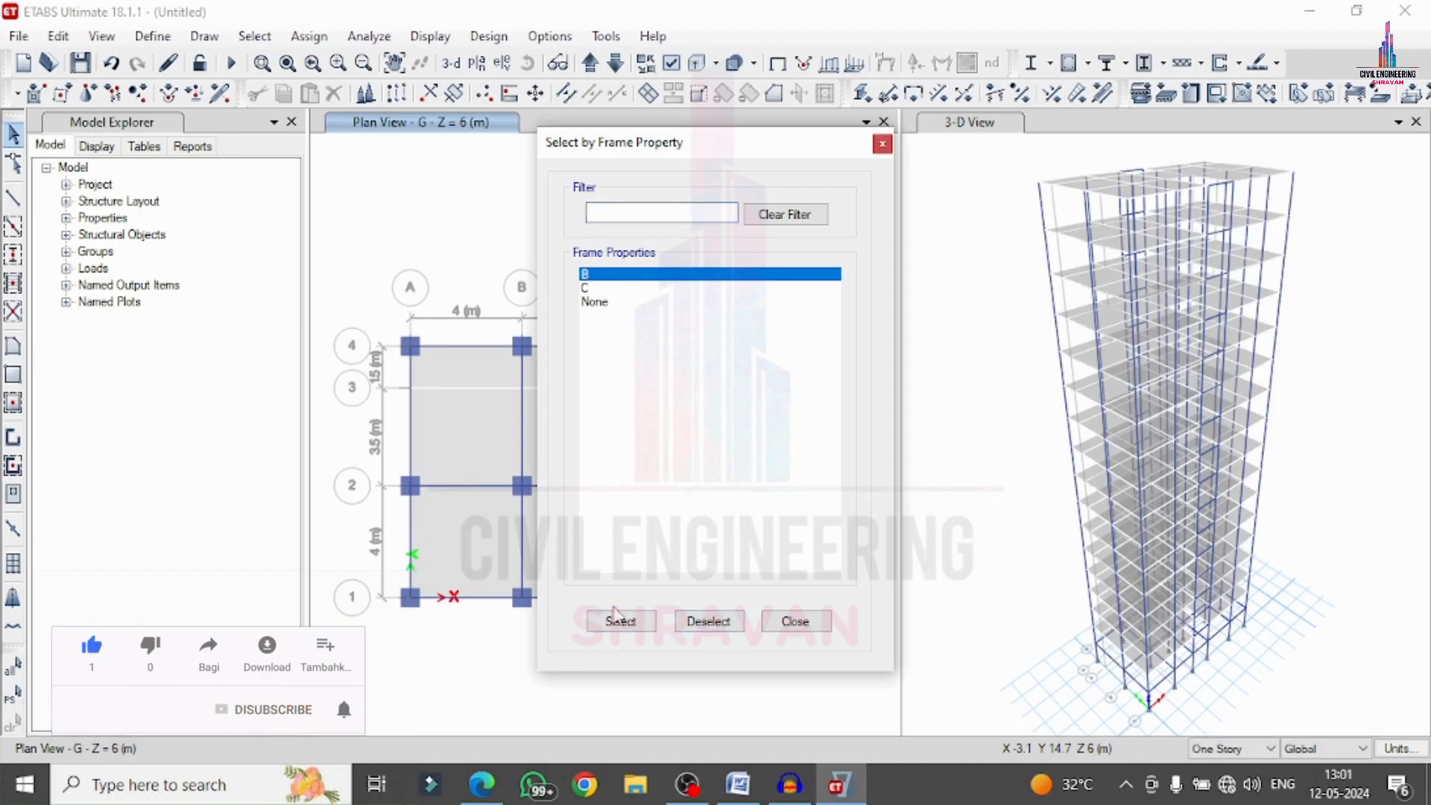
pyautogui.click(619, 620)
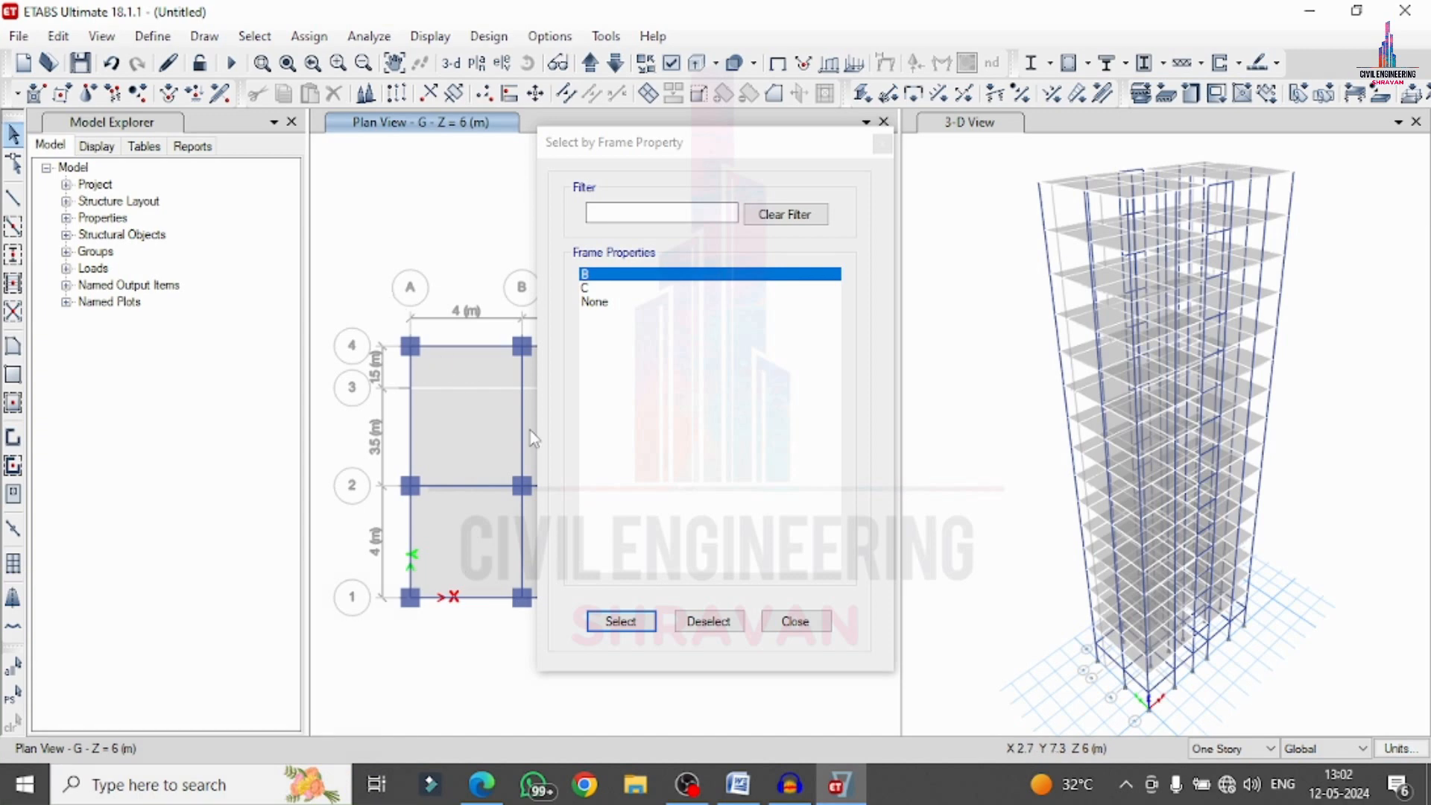
pyautogui.click(786, 622)
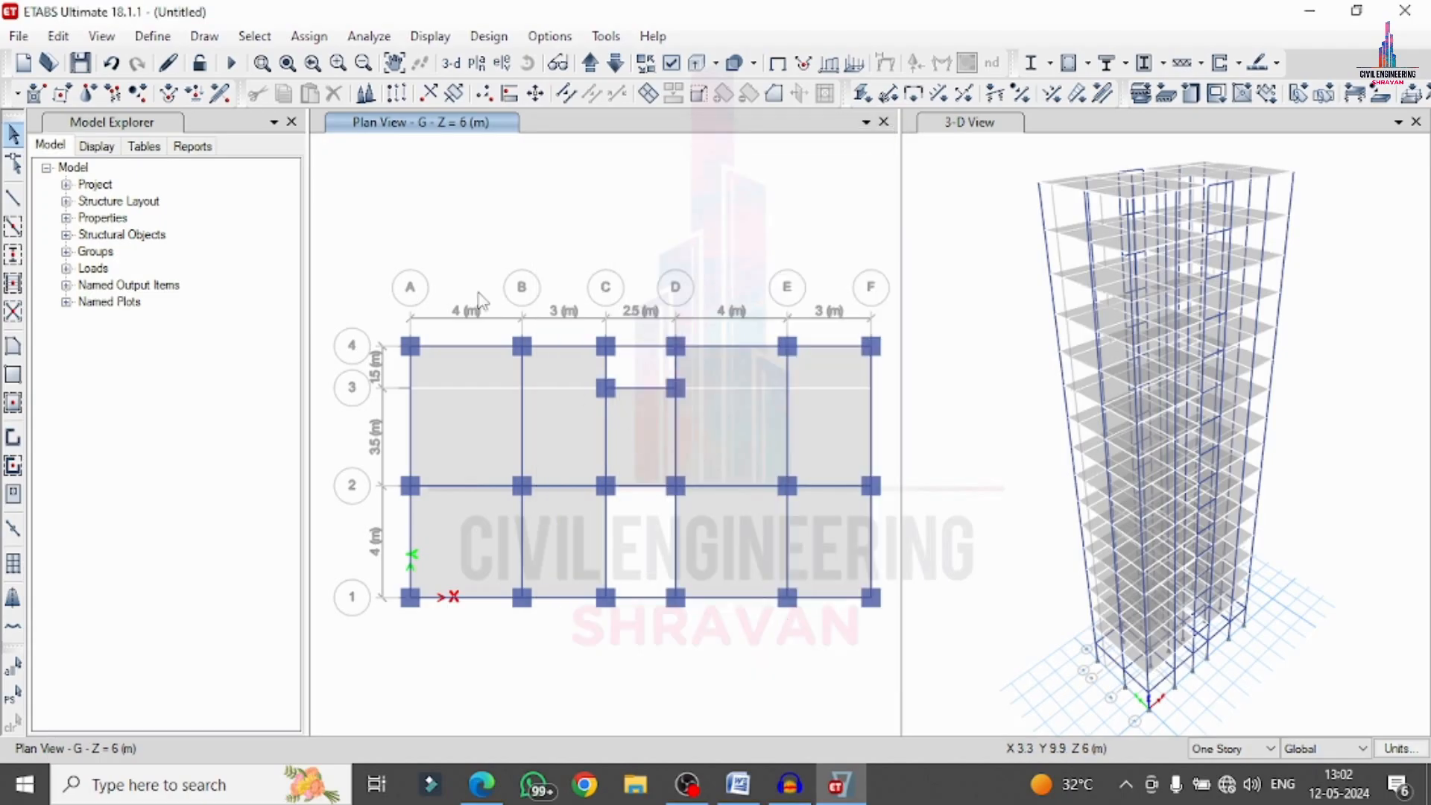
# Select all frames with properties B and C and delete them from the model.
pyautogui.click(255, 35)
pyautogui.moveTo(328, 62)
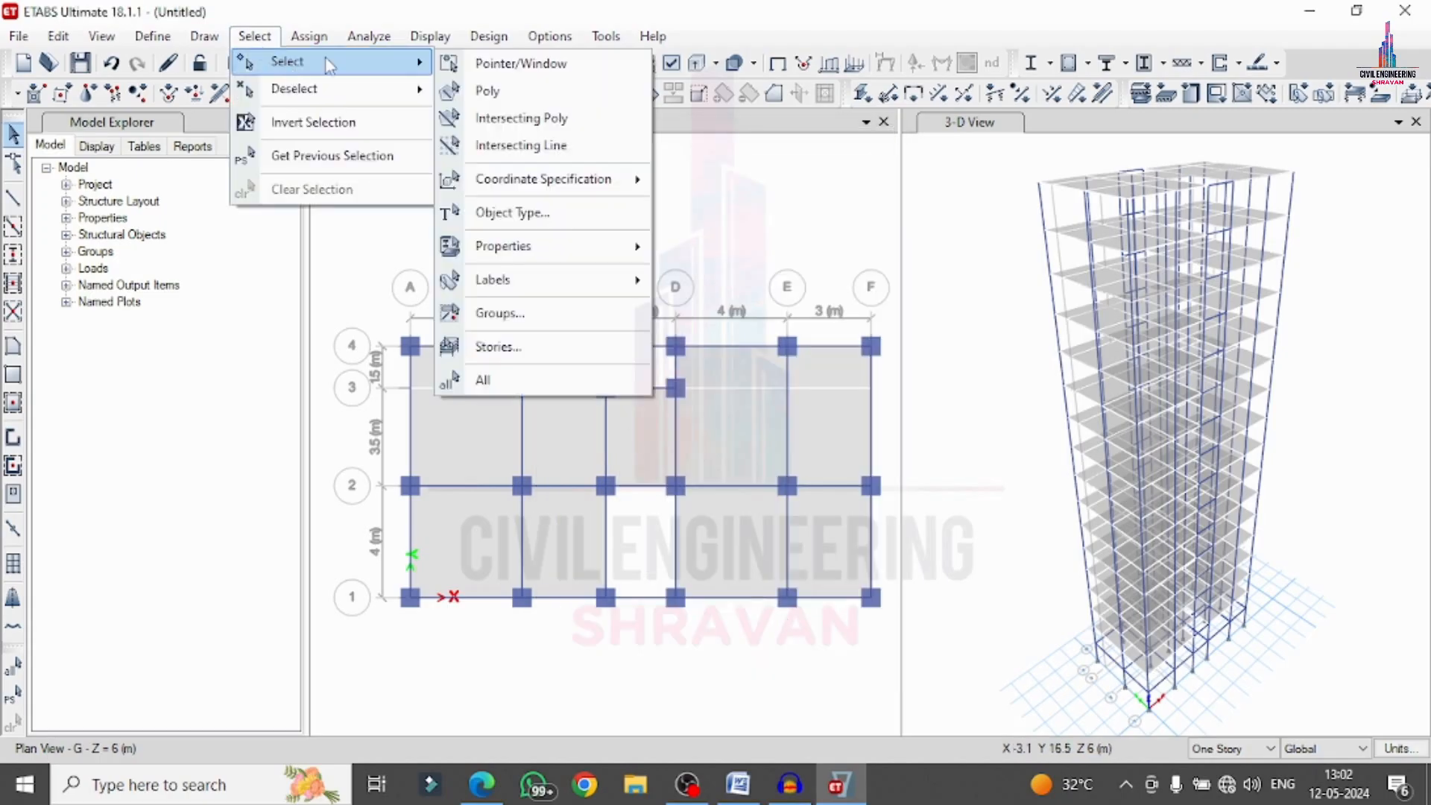
pyautogui.moveTo(529, 250)
pyautogui.click(679, 283)
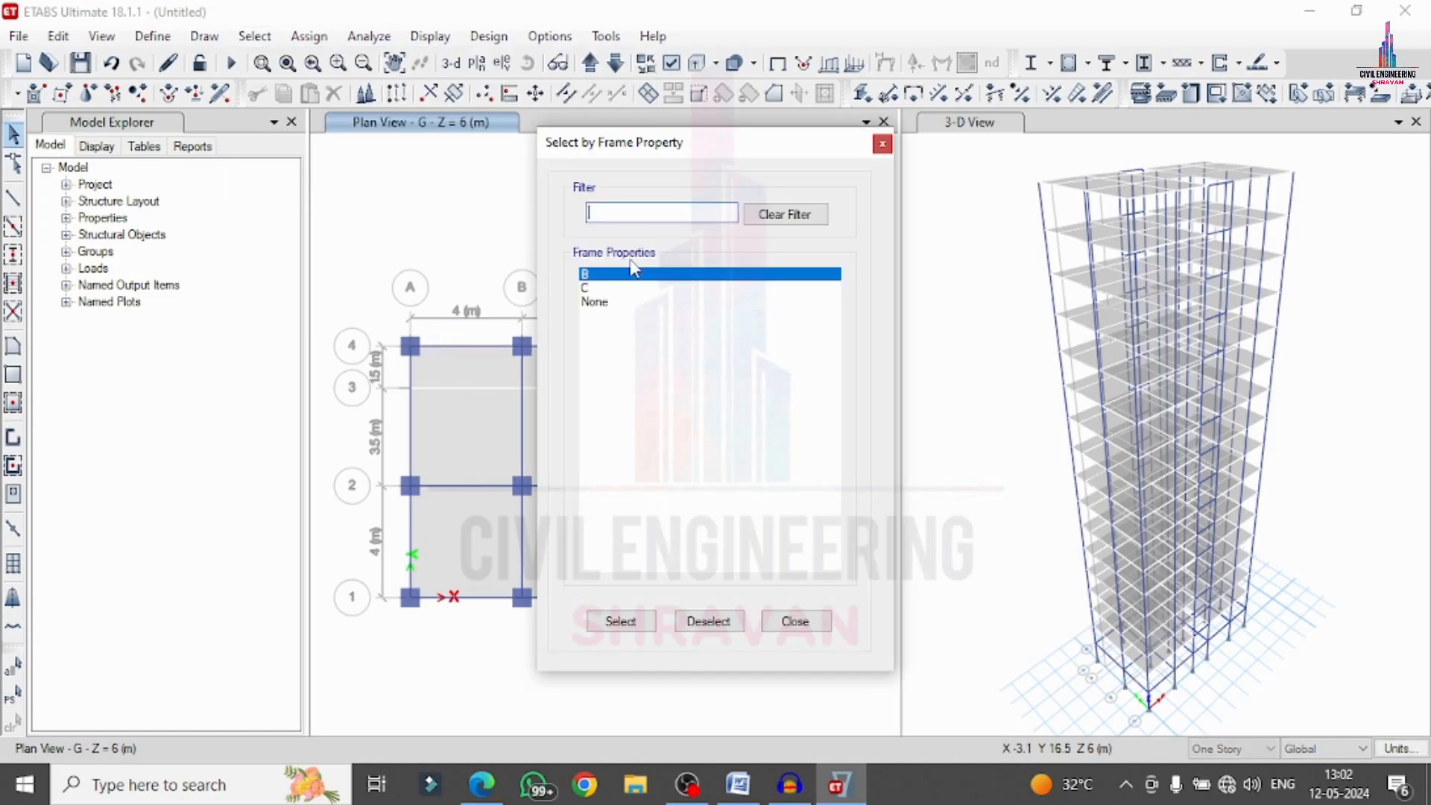
pyautogui.click(626, 289)
pyautogui.click(621, 621)
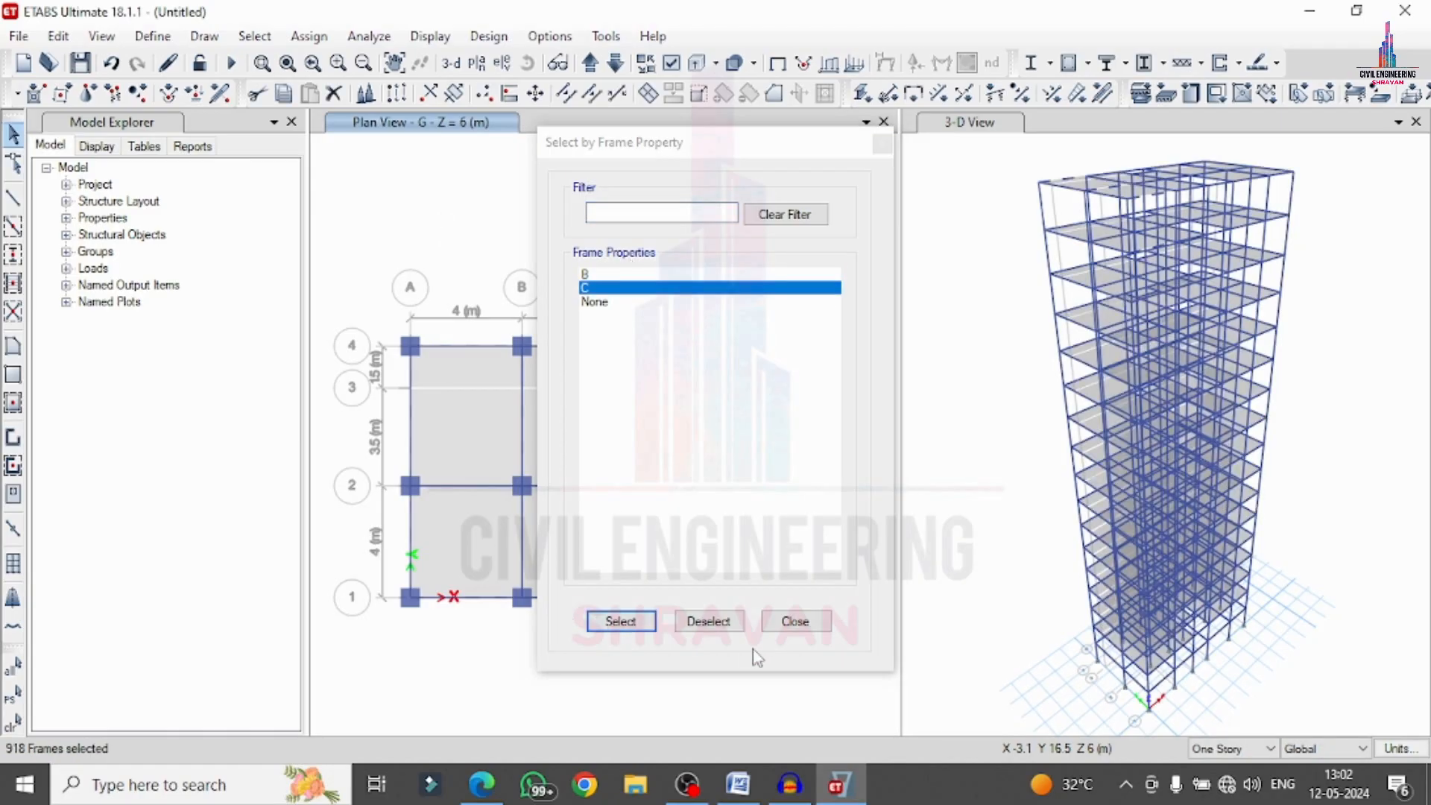
pyautogui.click(795, 621)
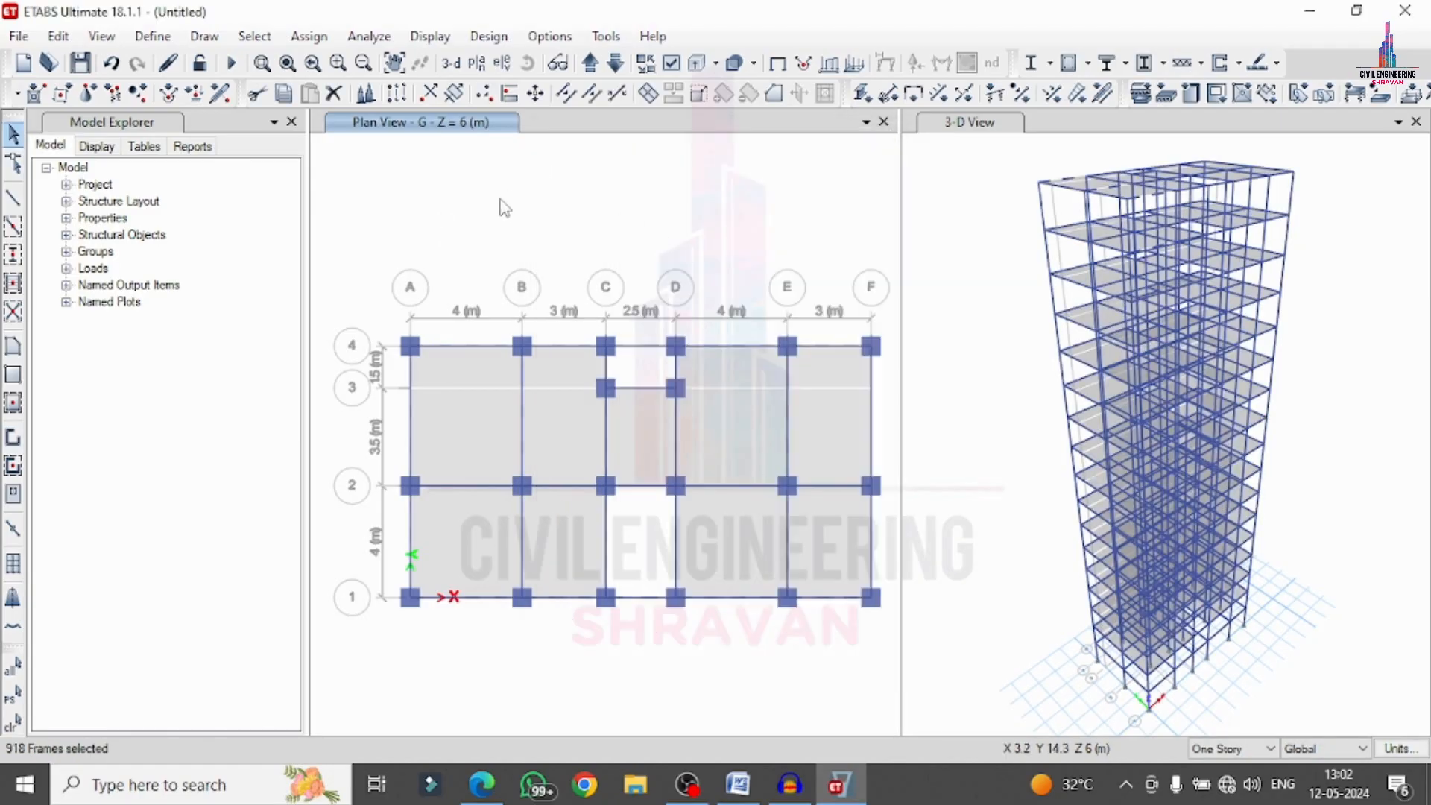
pyautogui.click(58, 36)
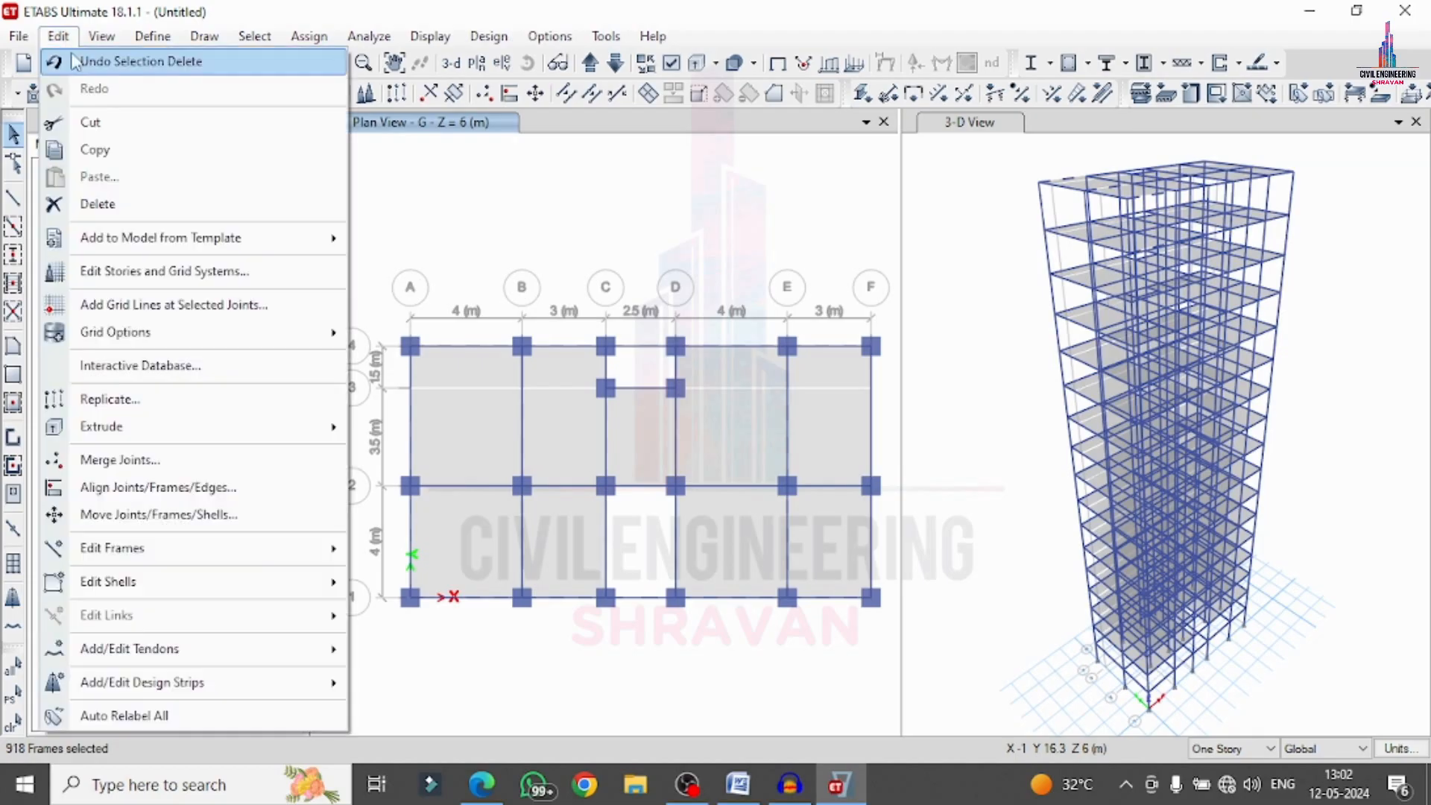
pyautogui.click(86, 203)
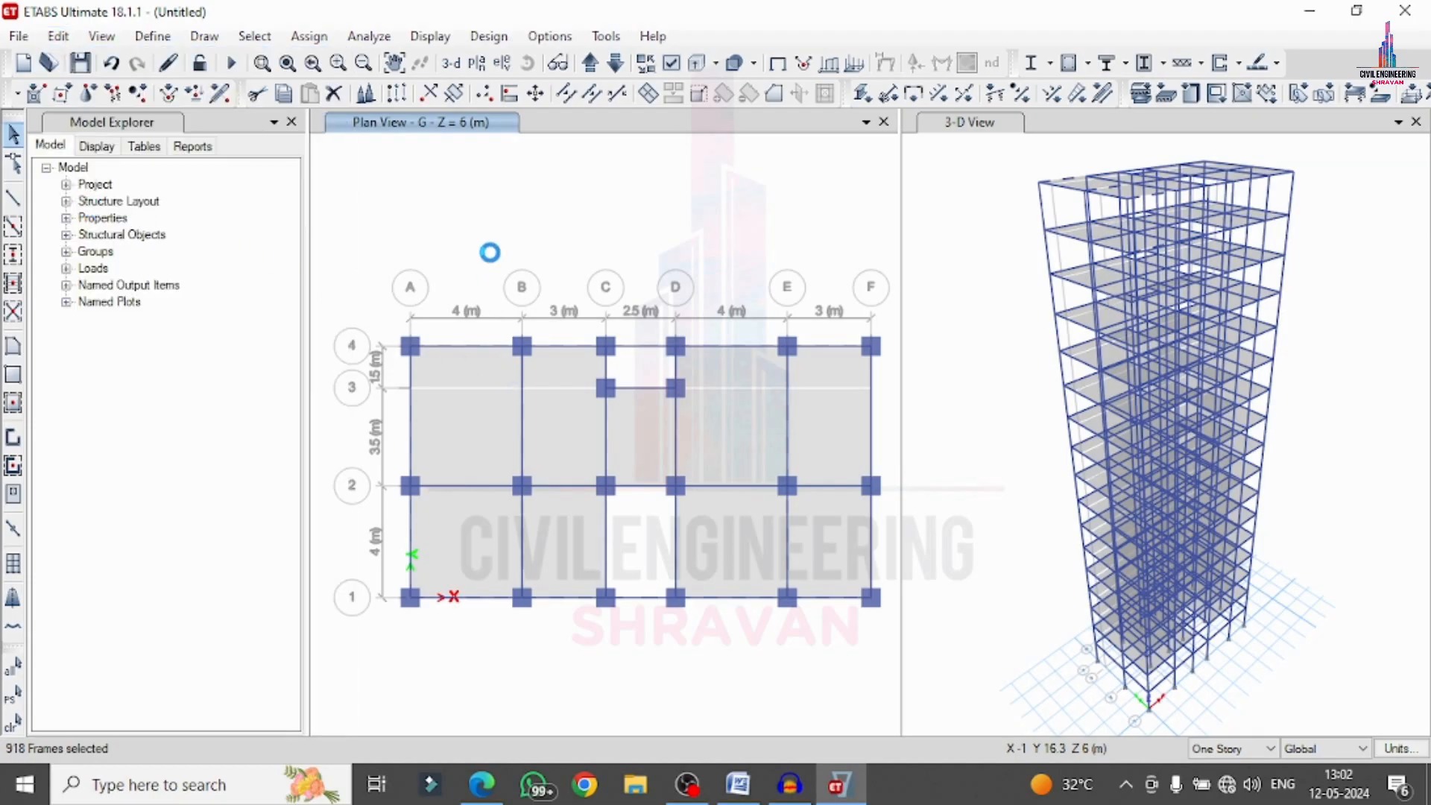
# Quick-draw beams with property B along all grid lines of the plan, applied to all stories.
pyautogui.click(12, 225)
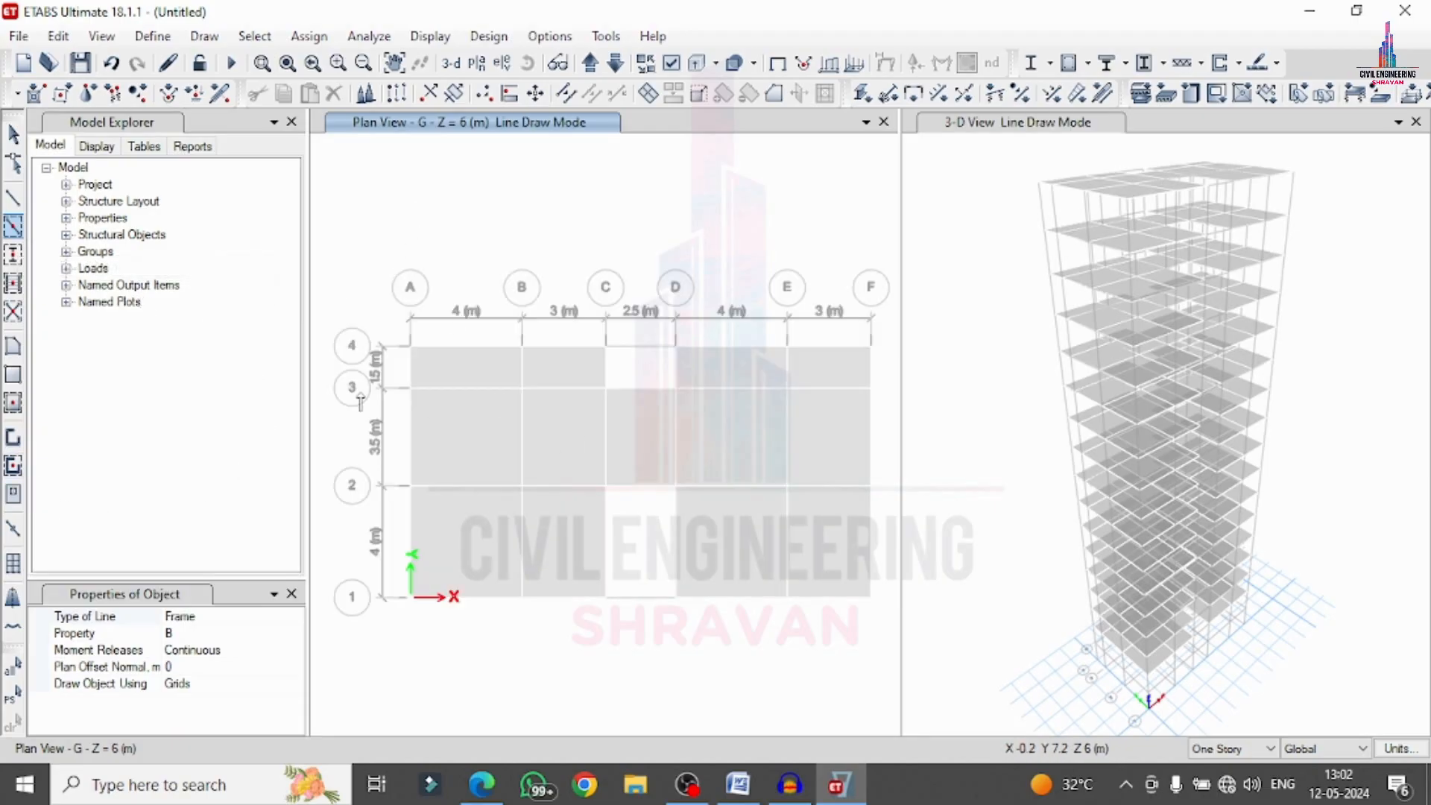
pyautogui.click(296, 633)
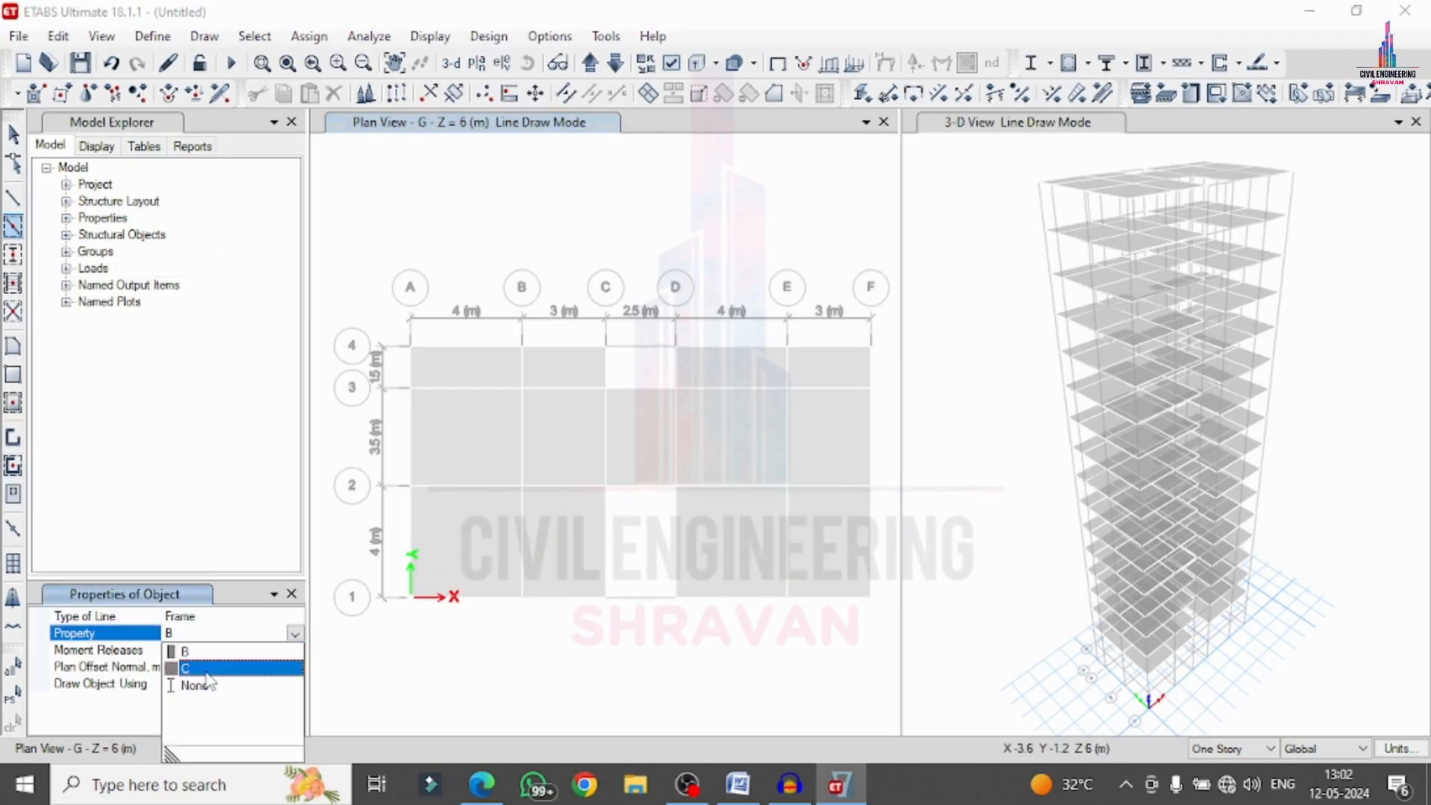
pyautogui.click(179, 665)
pyautogui.click(295, 635)
pyautogui.click(195, 653)
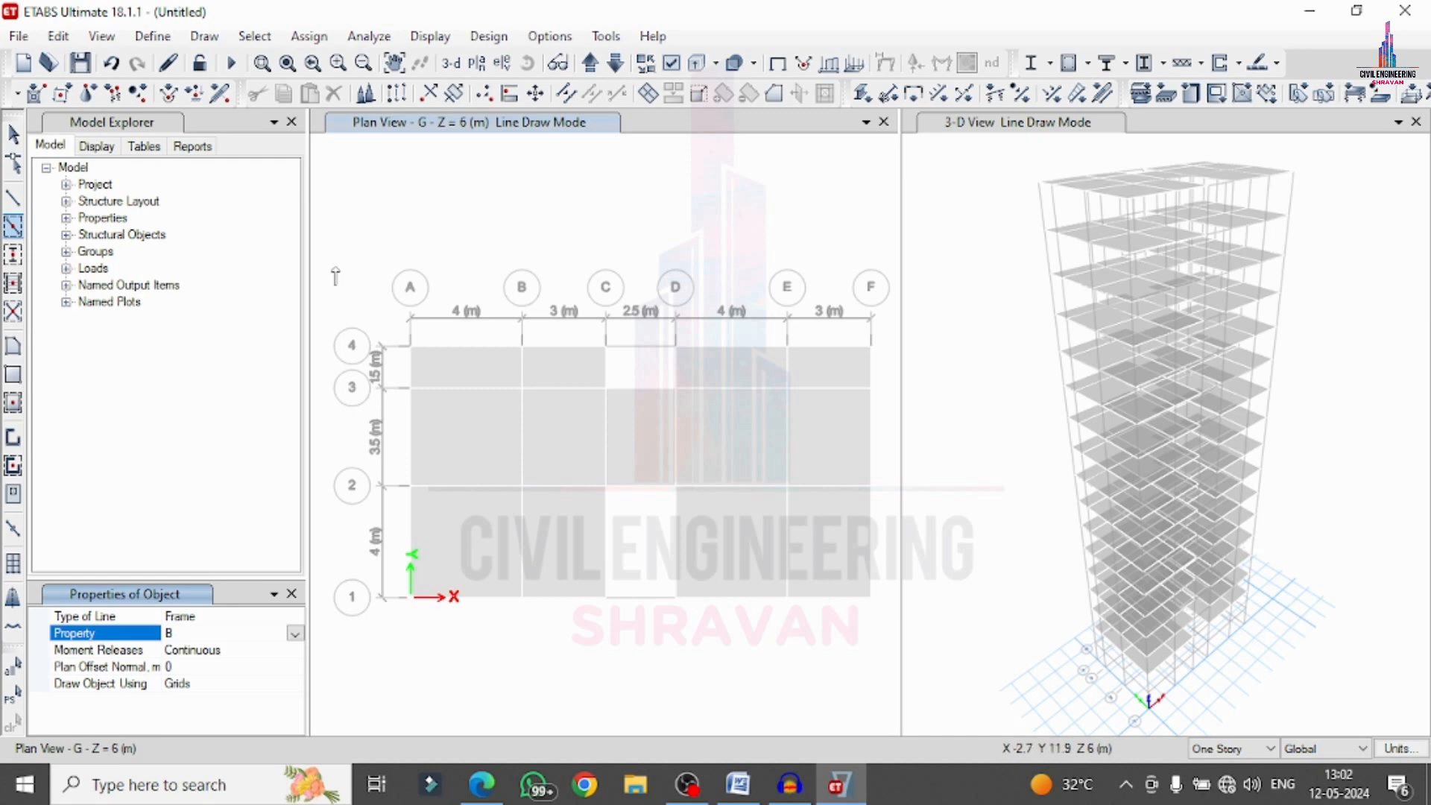
pyautogui.click(1204, 753)
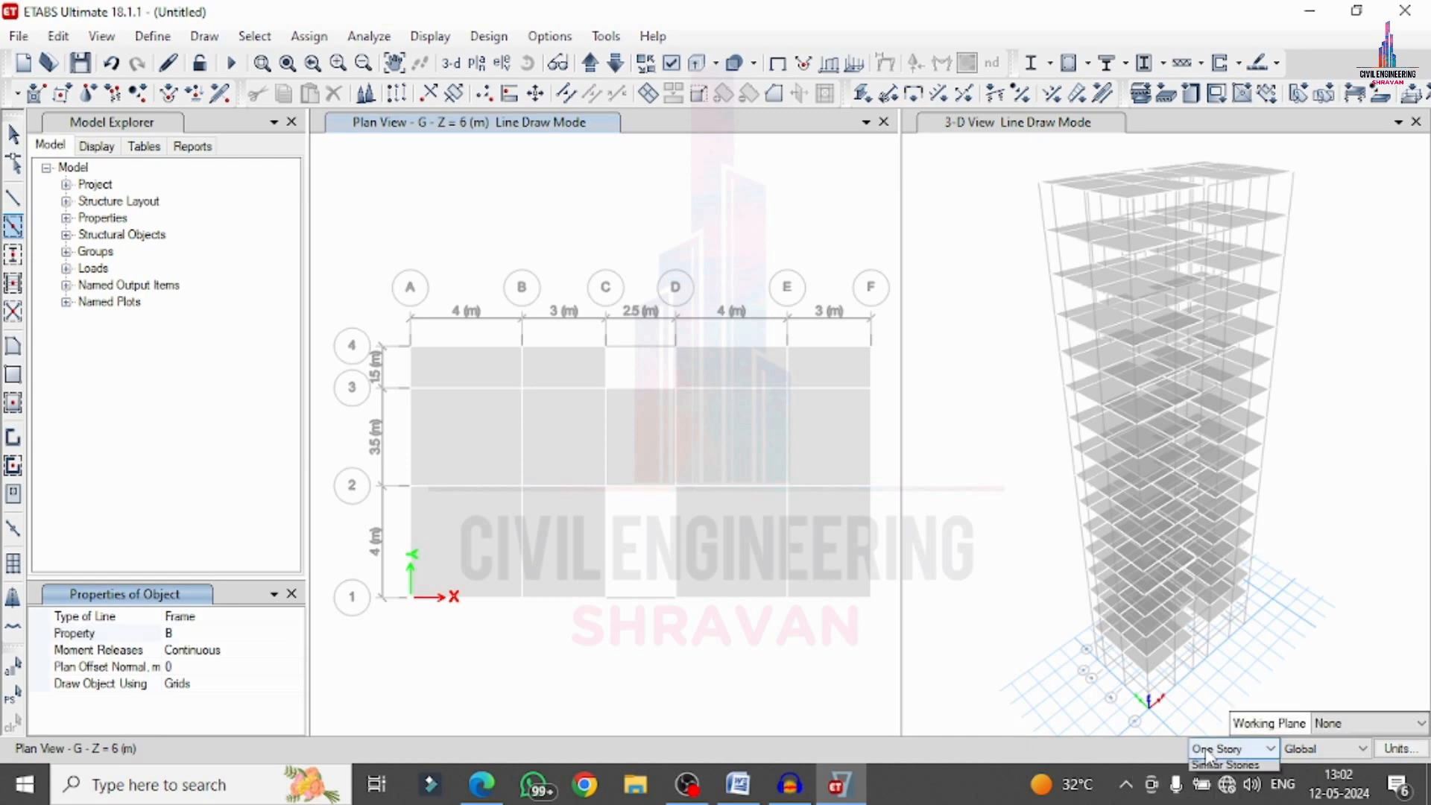
pyautogui.click(1209, 782)
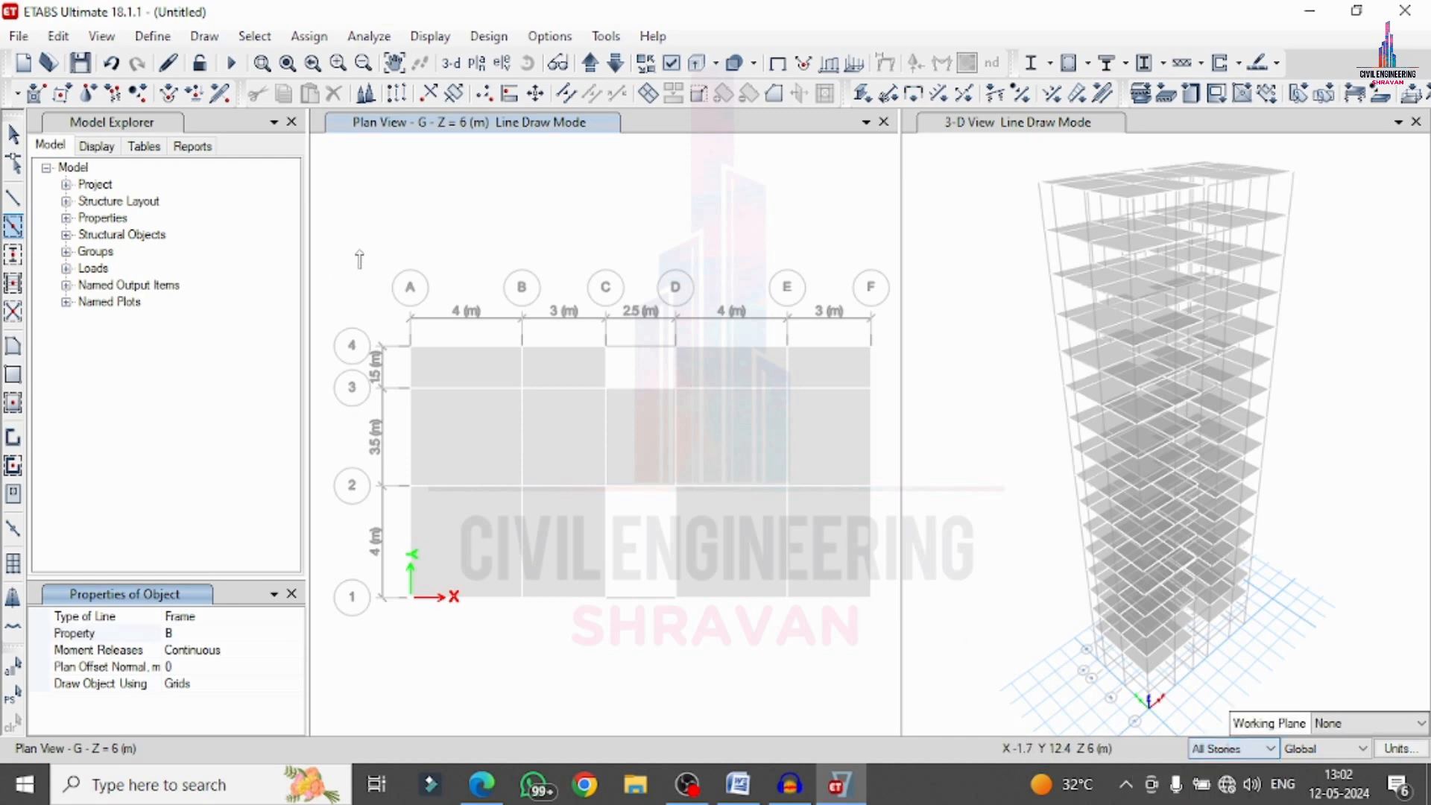
pyautogui.moveTo(355, 242)
pyautogui.mouseDown()
pyautogui.moveTo(559, 607)
pyautogui.moveTo(934, 690)
pyautogui.moveTo(889, 673)
pyautogui.mouseUp()
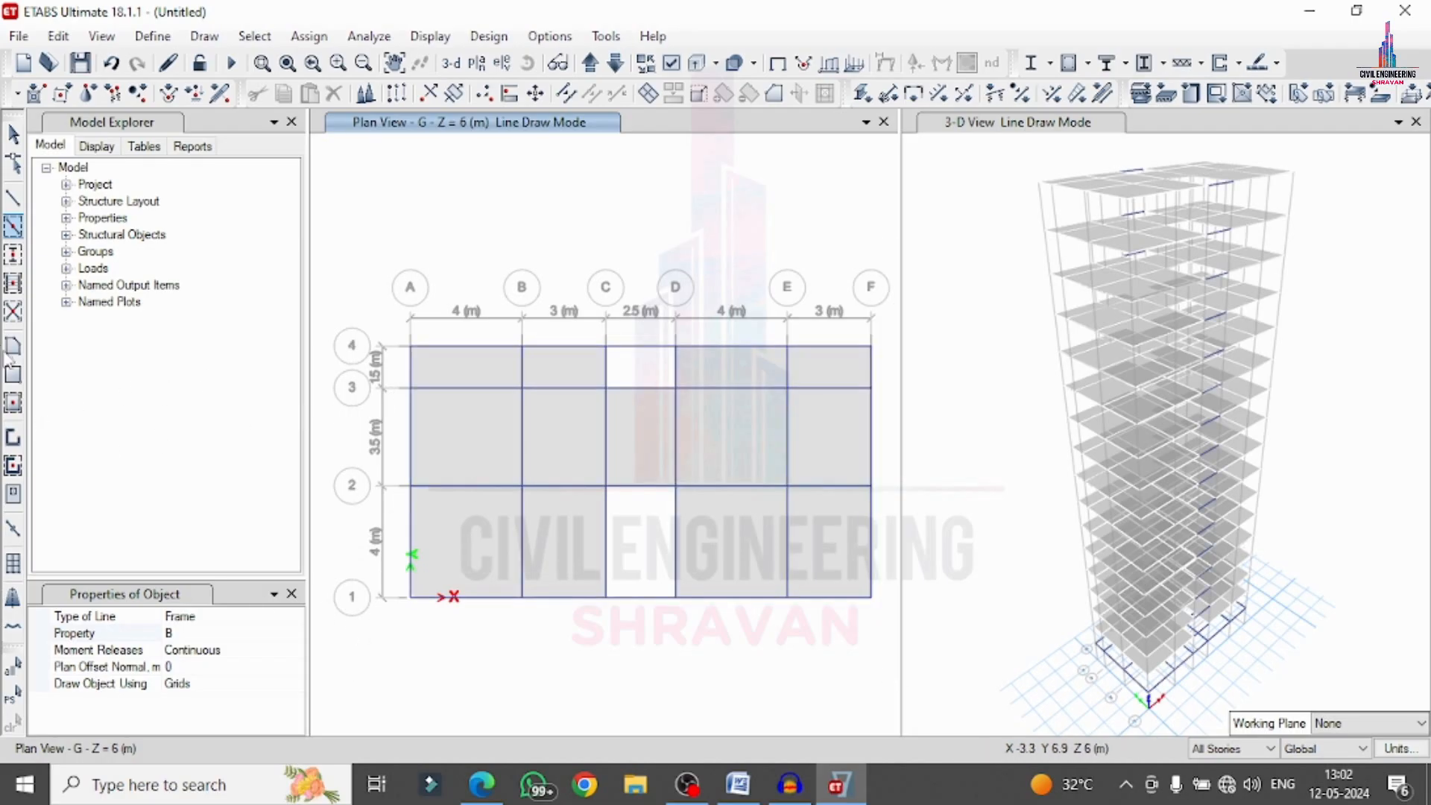
# Quick-draw columns with property C at all intersections on grids 1, 2 and 4 and at C3 and D3, applied to all stories.
pyautogui.click(13, 254)
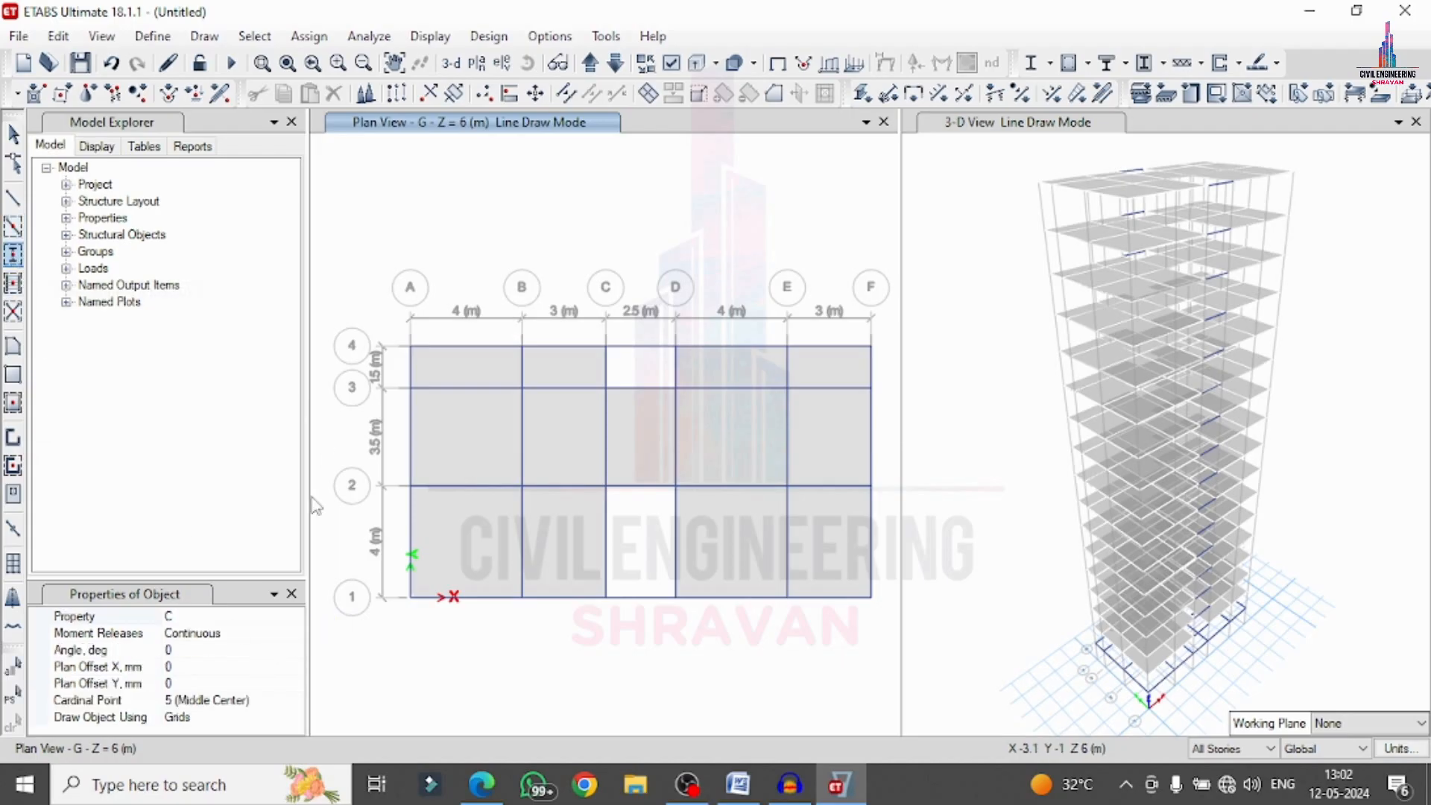
pyautogui.moveTo(382, 403)
pyautogui.mouseDown()
pyautogui.moveTo(533, 498)
pyautogui.moveTo(874, 632)
pyautogui.mouseUp()
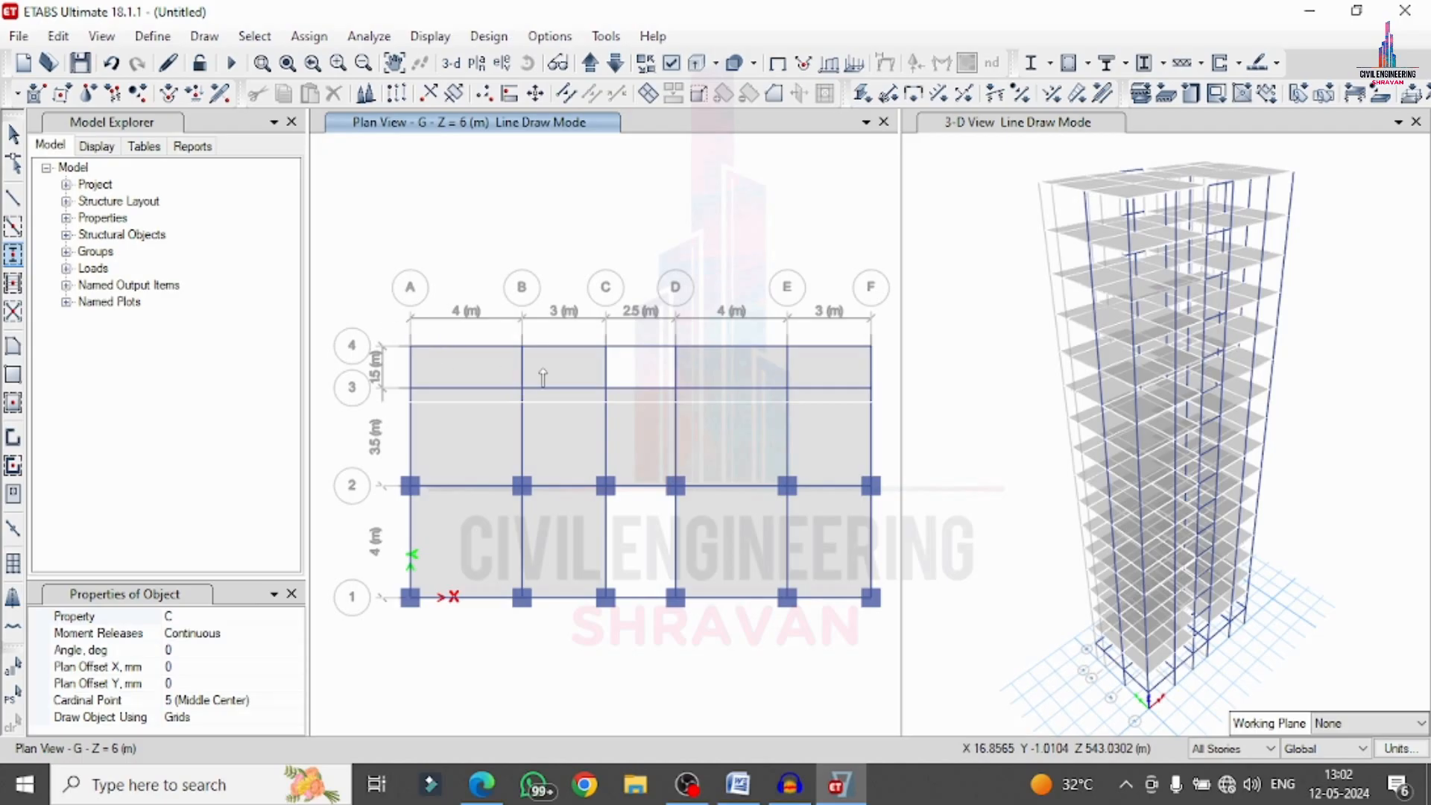
pyautogui.moveTo(890, 383); pyautogui.dragTo(382, 315)
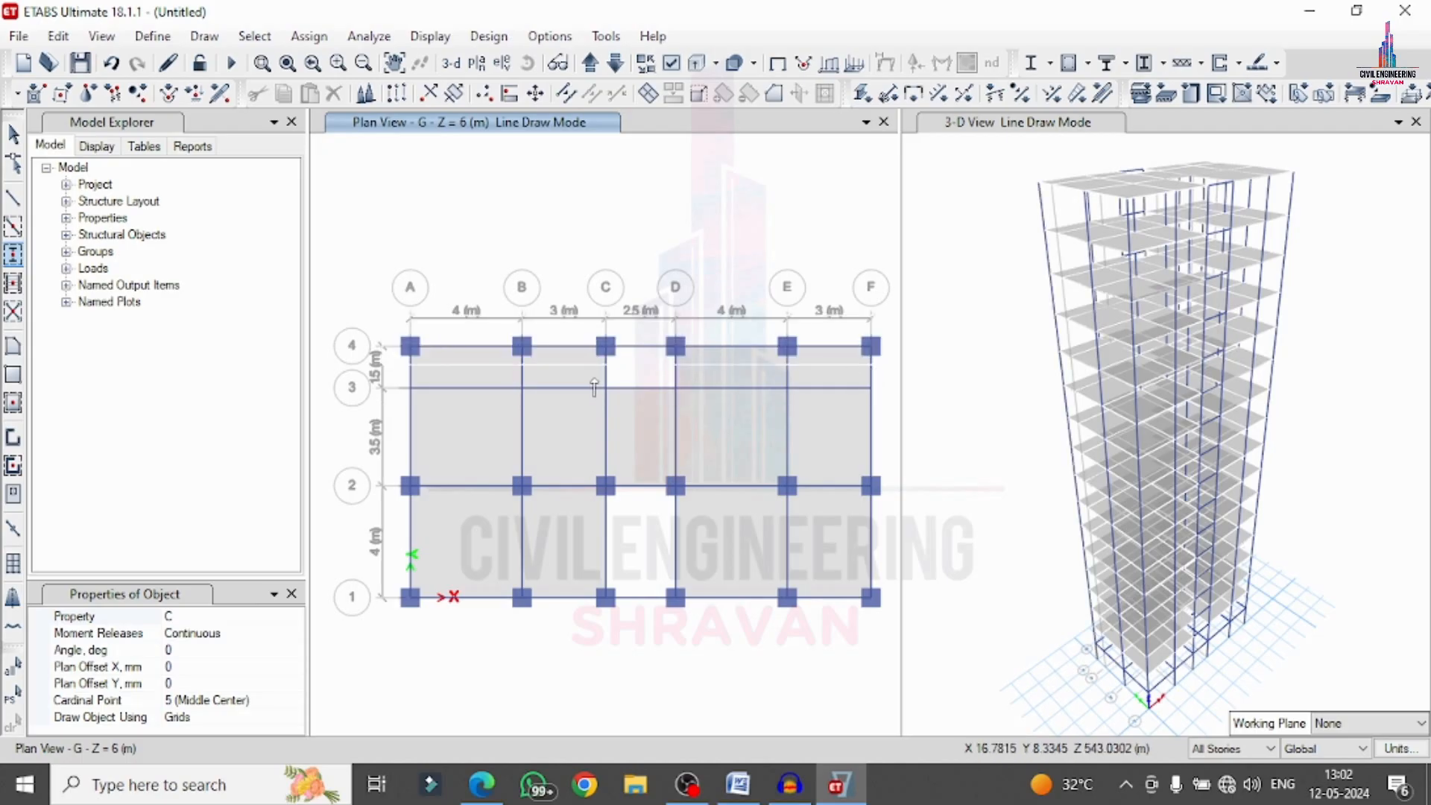
pyautogui.moveTo(594, 381); pyautogui.dragTo(725, 413)
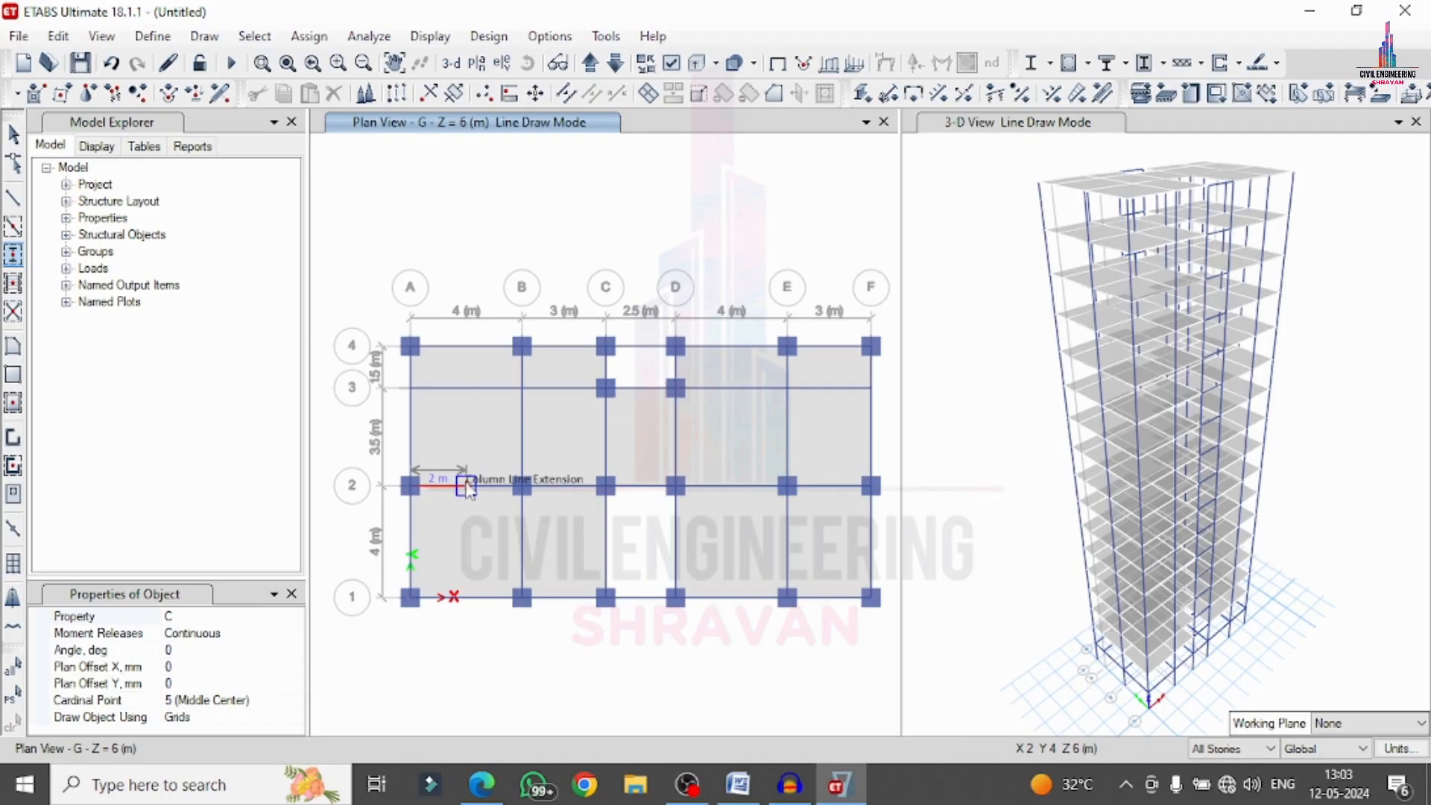
pyautogui.press('Escape')
# Delete the grid 3 beams from A to C and from D to F on all stories, keeping the one between C and D.
pyautogui.hotkey('ctrl', 'shift', 'a')
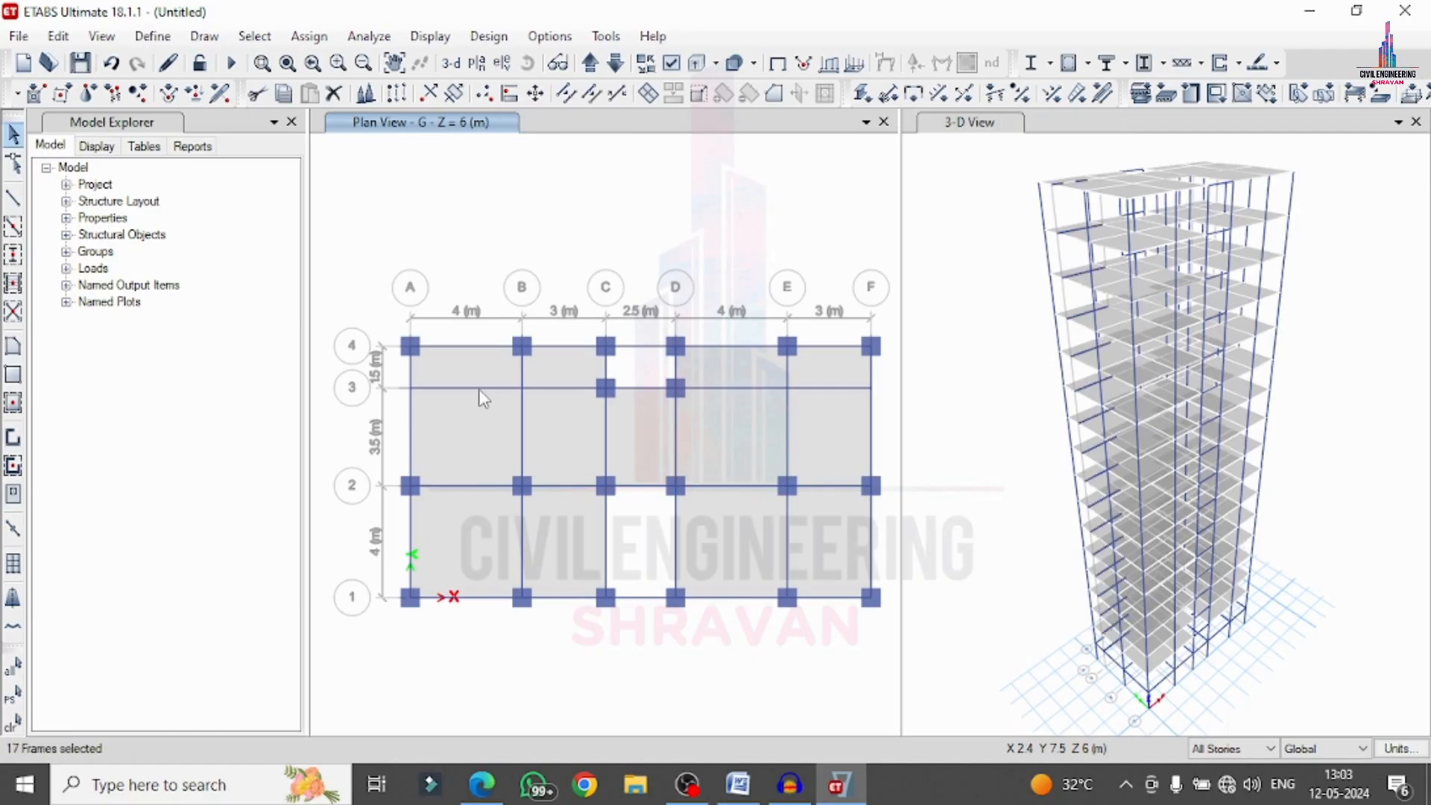
pyautogui.click(728, 388)
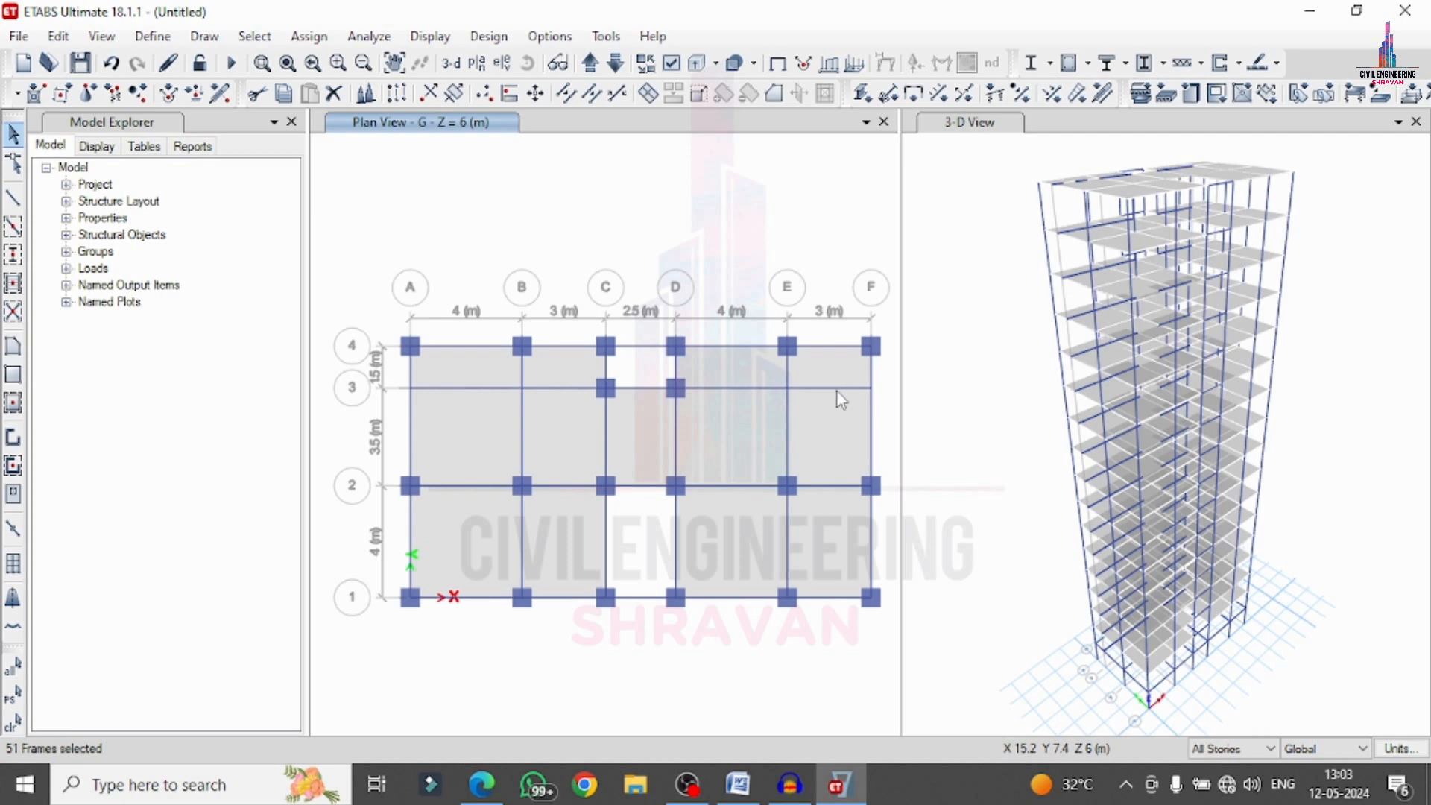
pyautogui.click(837, 392)
pyautogui.click(58, 36)
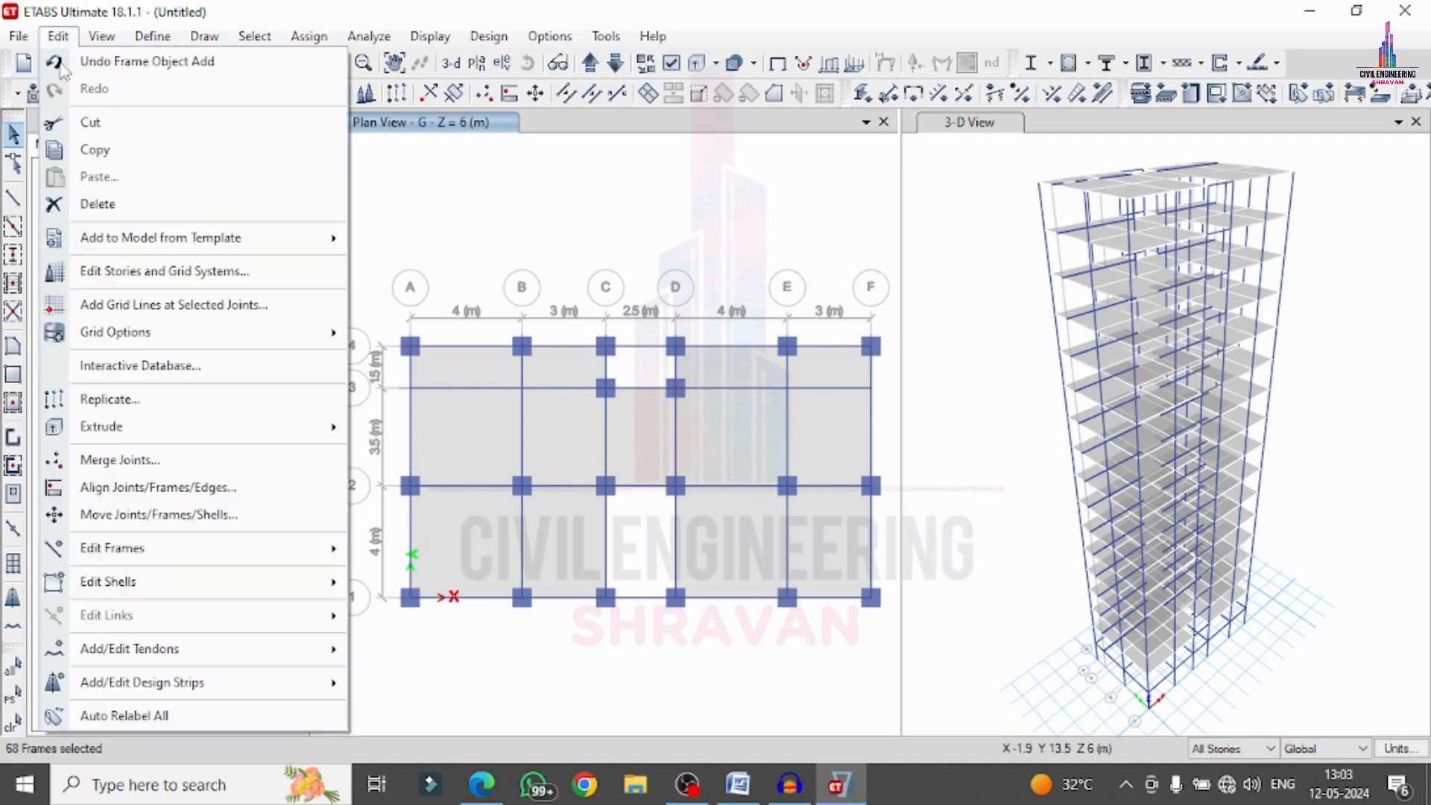
pyautogui.click(91, 209)
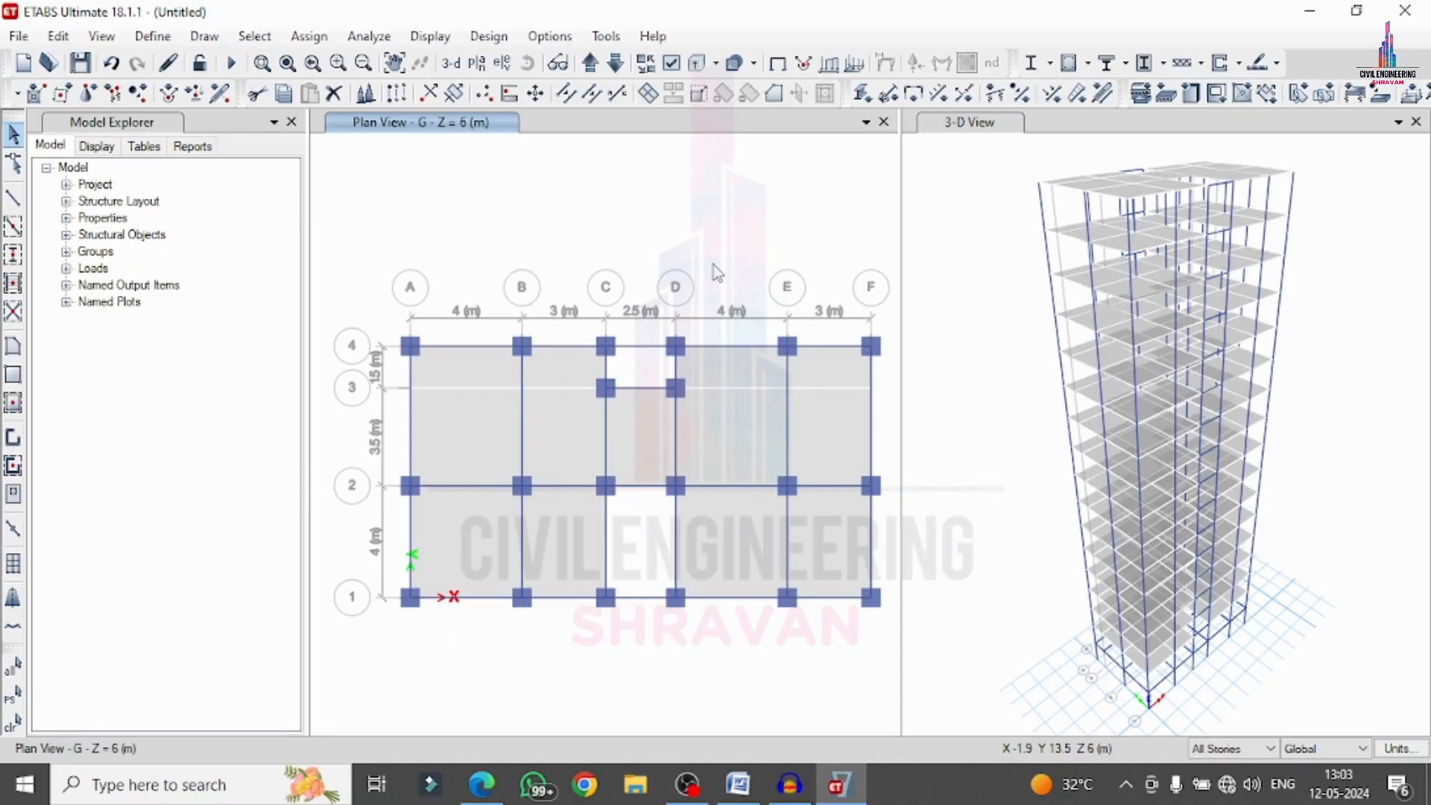
# Select the whole model and replace its Dead joint loads with 1 kN in global X, Y, Z and 1 kN-m about XX, YY, ZZ.
pyautogui.click(15, 669)
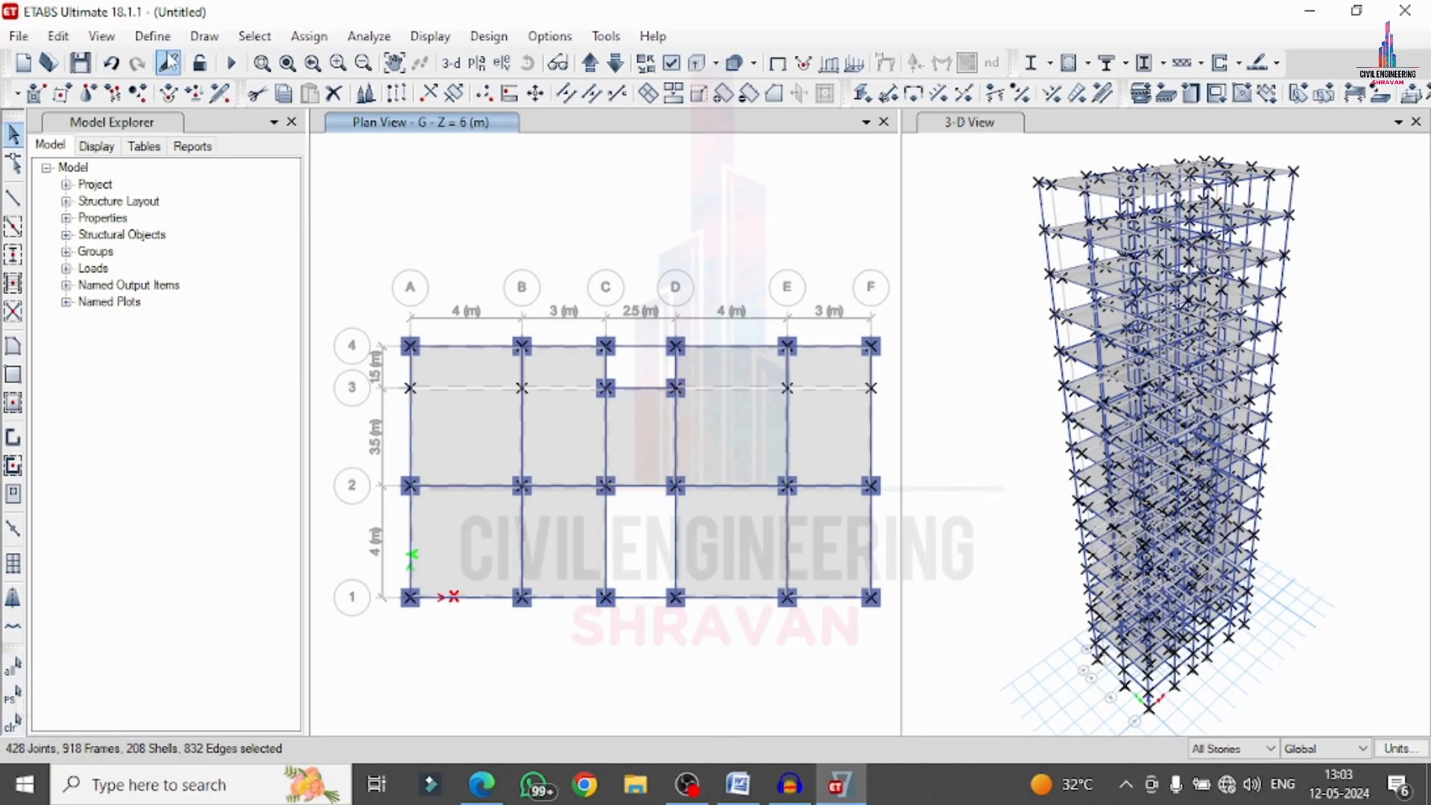
pyautogui.click(254, 36)
pyautogui.moveTo(310, 38)
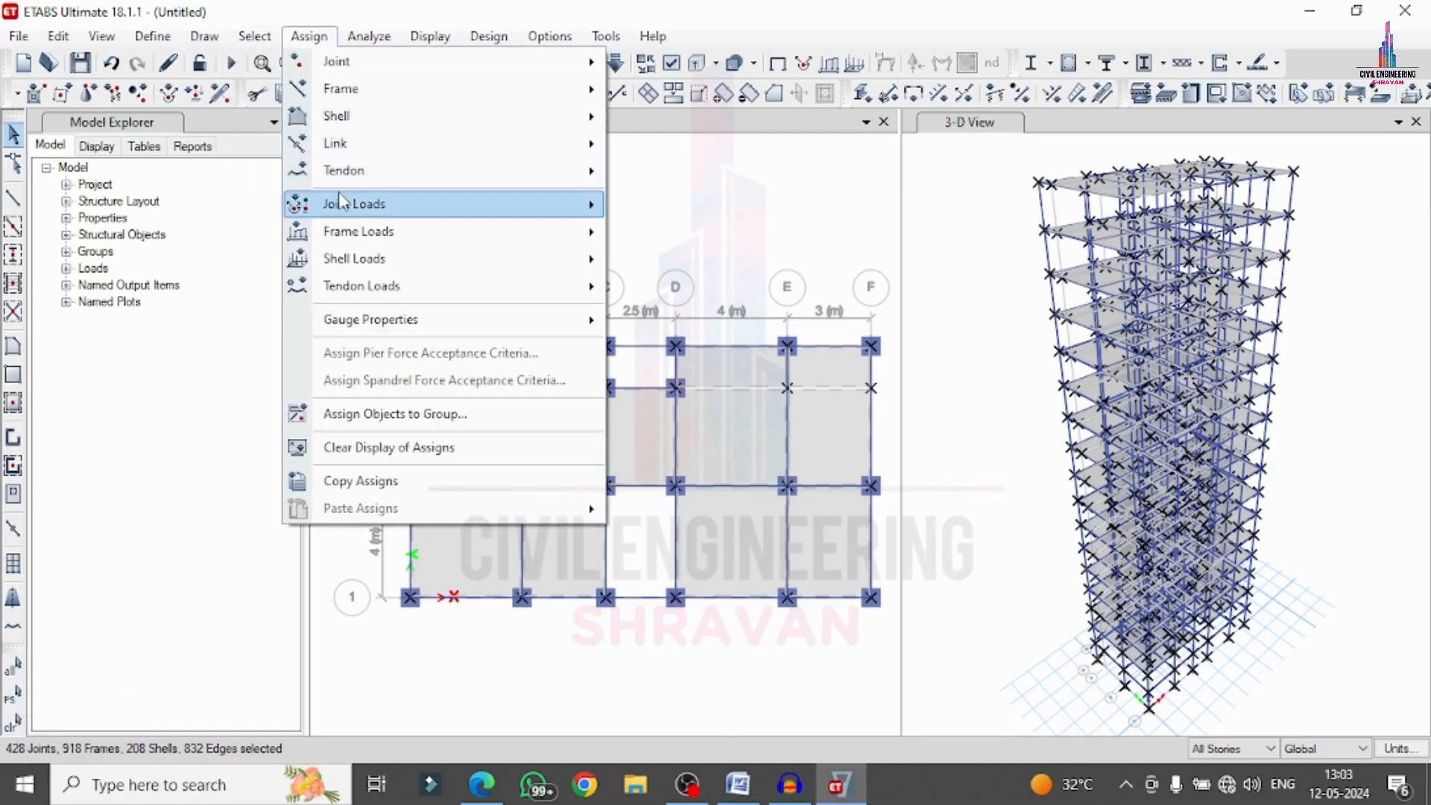
pyautogui.moveTo(586, 231)
pyautogui.click(644, 226)
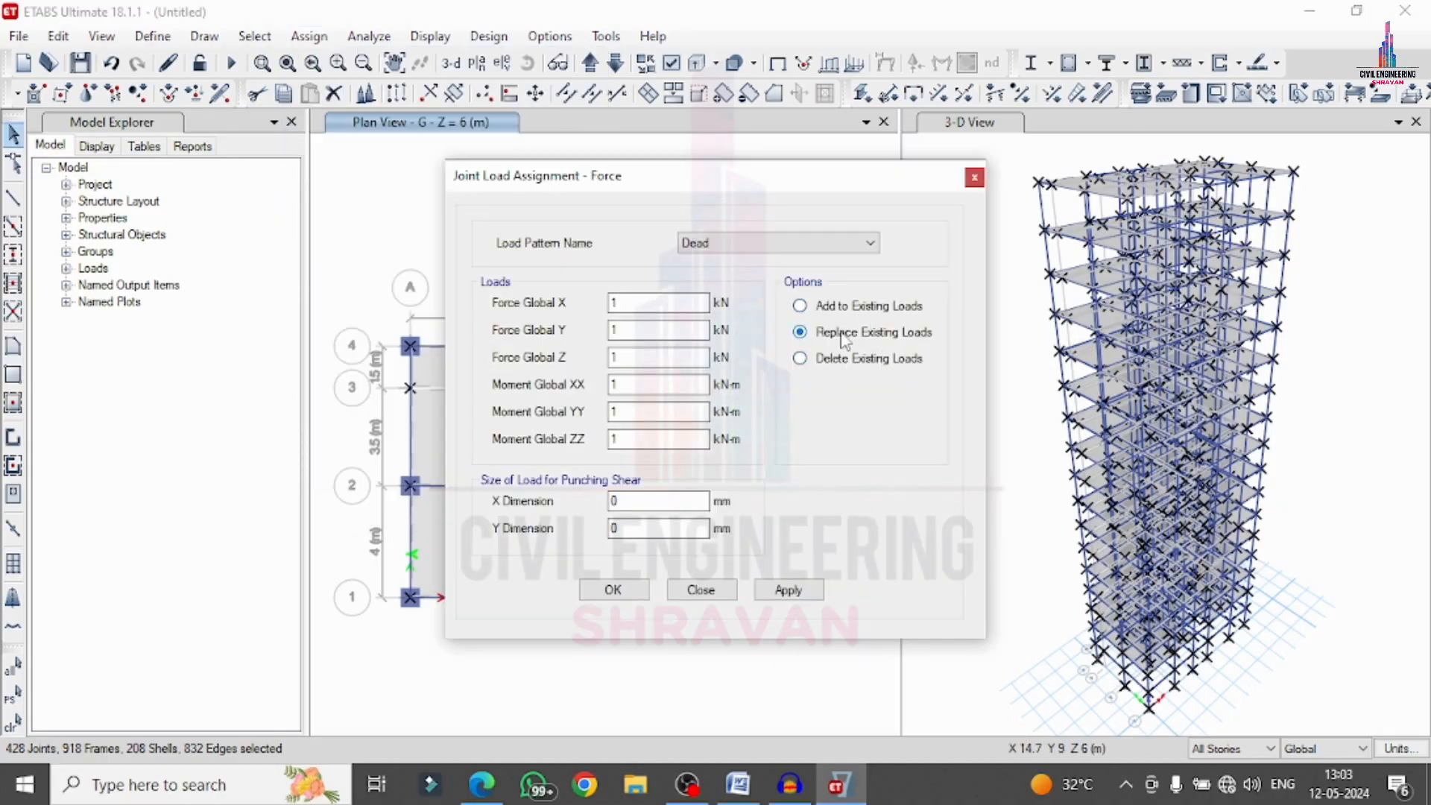
pyautogui.doubleClick(675, 302)
pyautogui.click(799, 592)
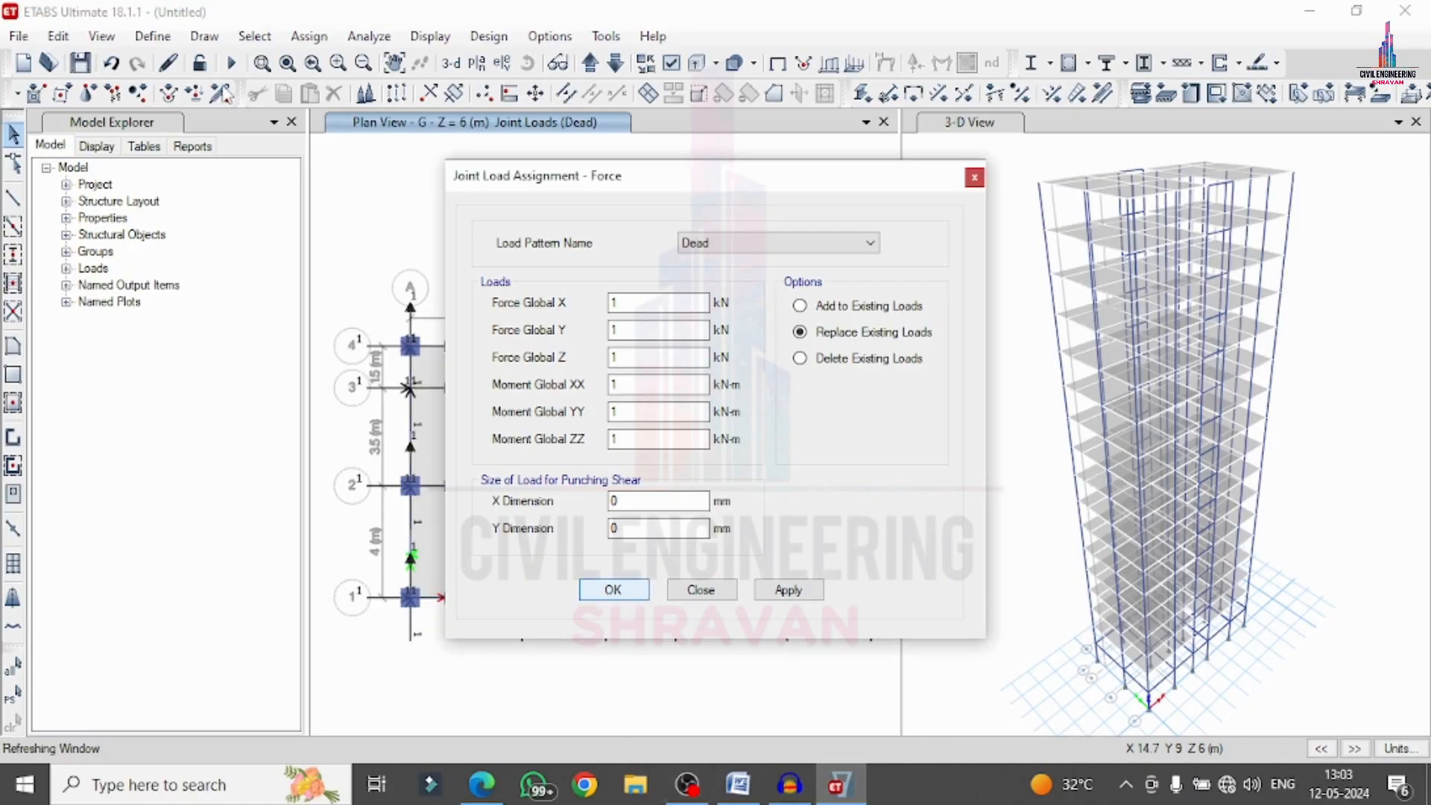
pyautogui.press('Return')
# Select all frames with property B and add a uniform distributed Dead load of 24.3 kN/m in the Gravity direction.
pyautogui.click(255, 36)
pyautogui.moveTo(299, 62)
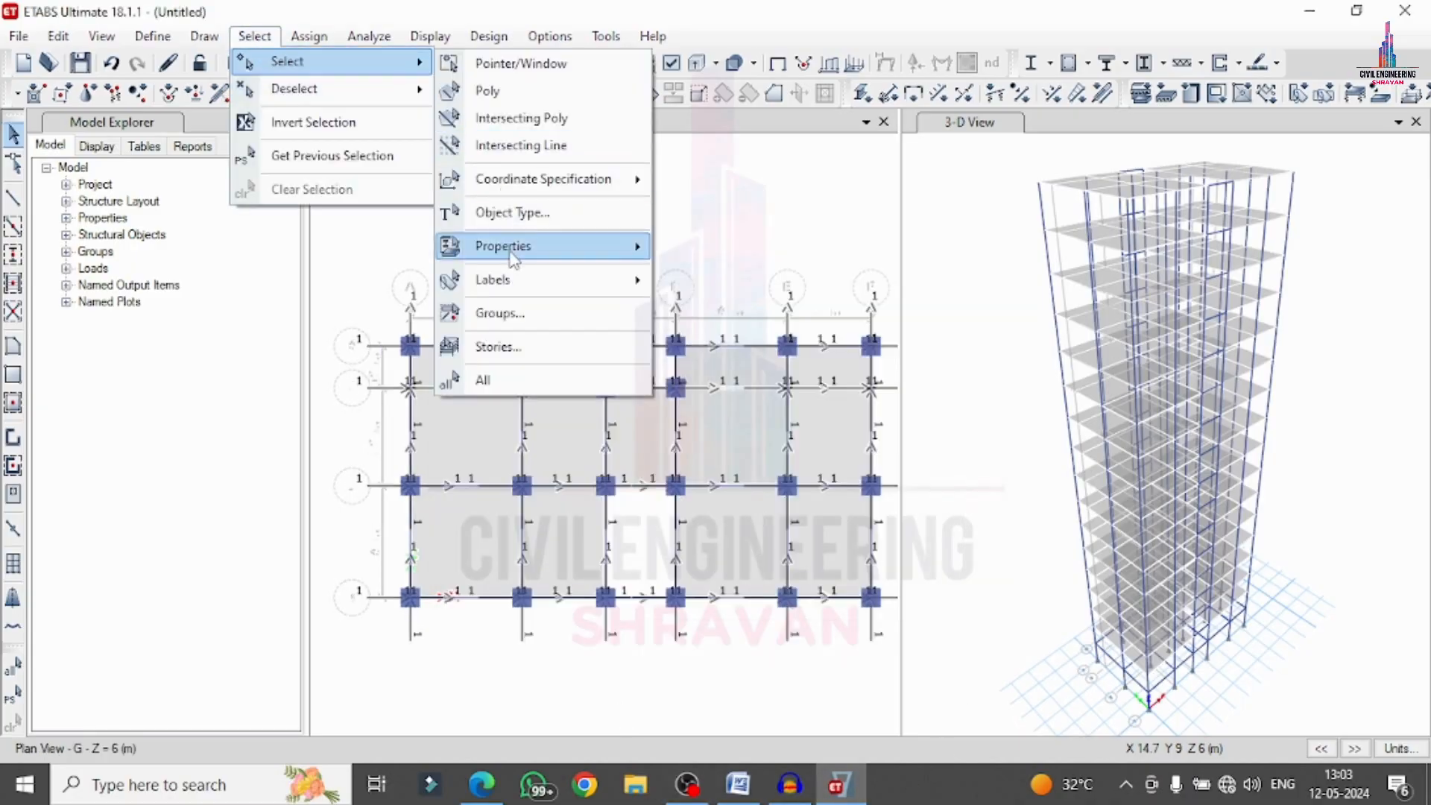
pyautogui.moveTo(522, 246)
pyautogui.click(767, 282)
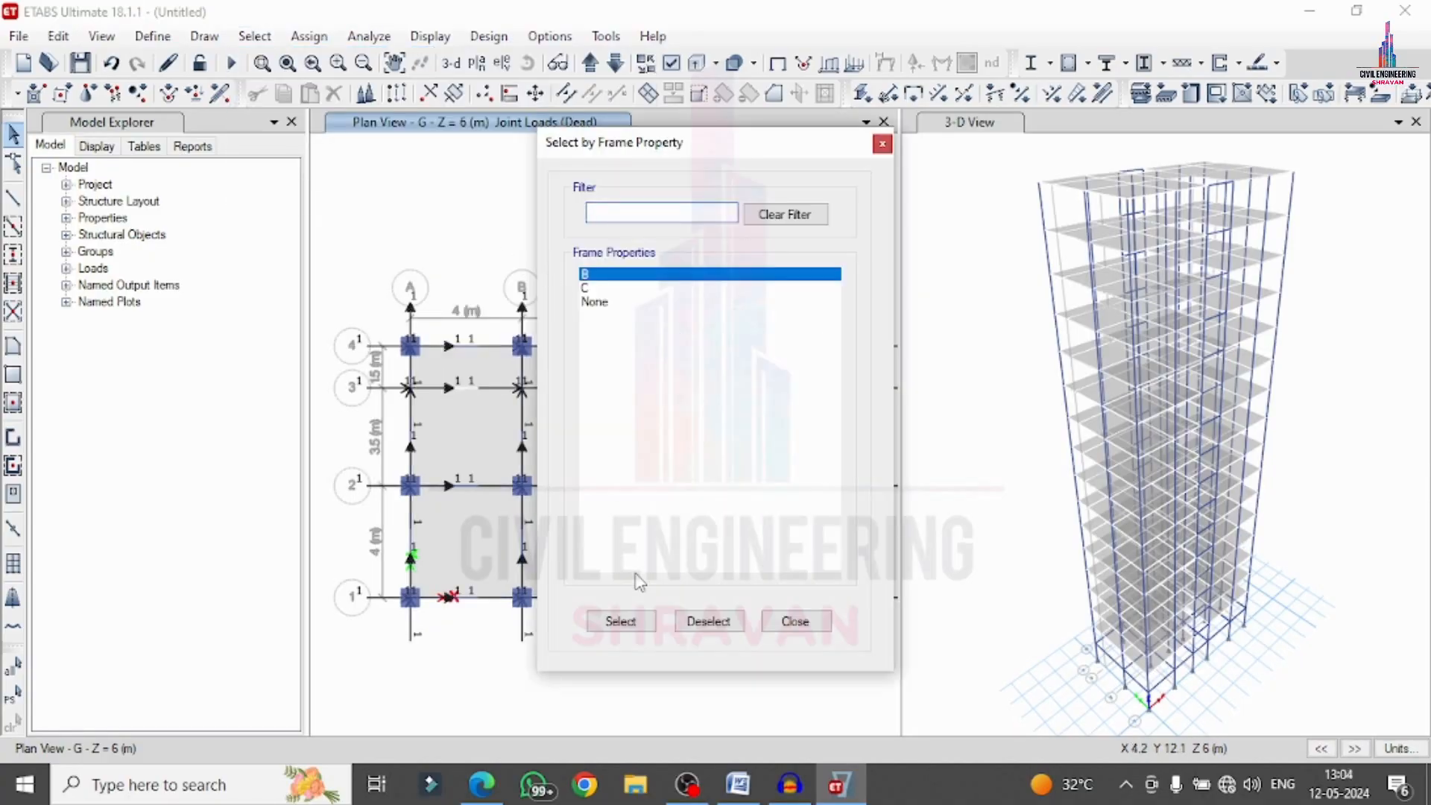
pyautogui.click(625, 620)
pyautogui.click(809, 624)
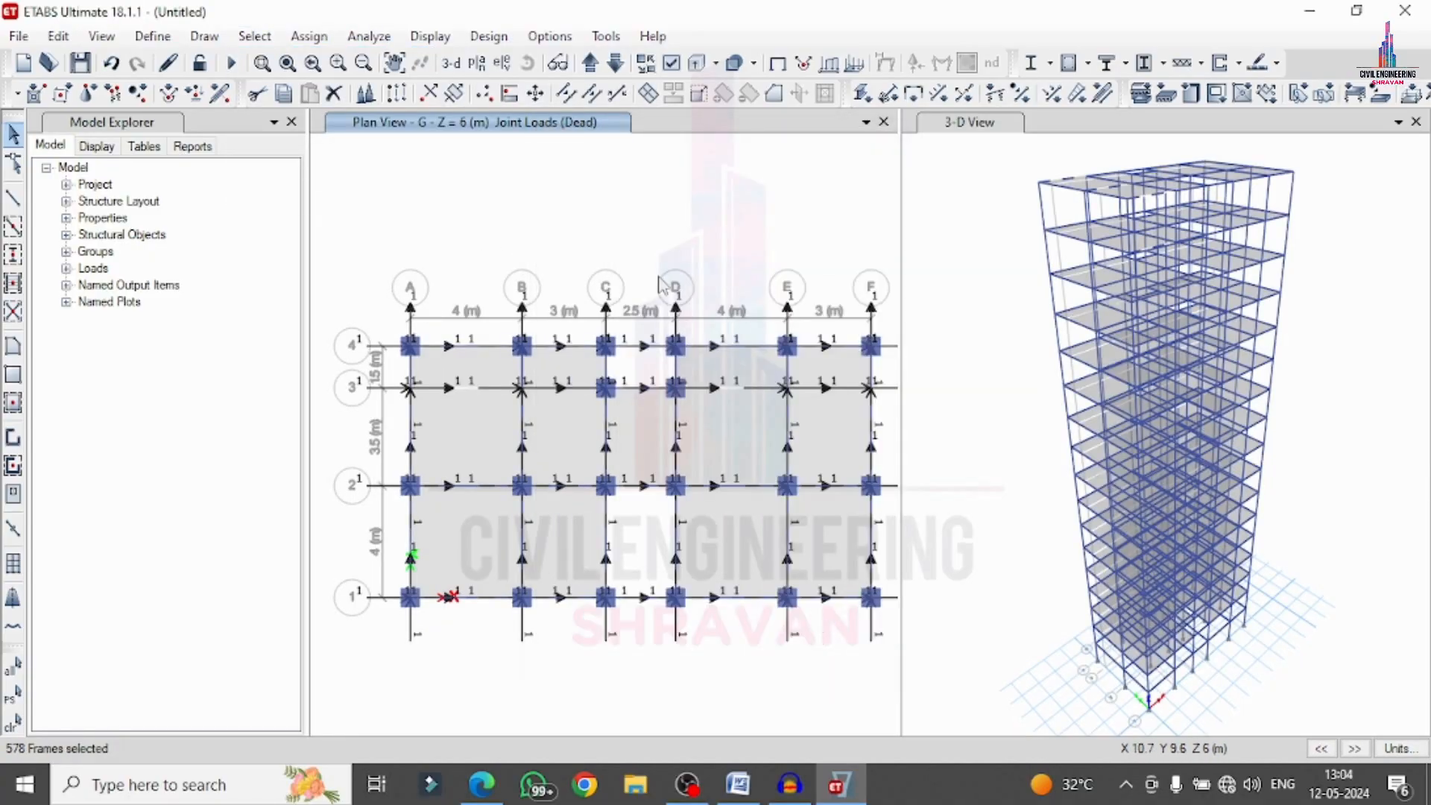
pyautogui.click(309, 36)
pyautogui.moveTo(522, 231)
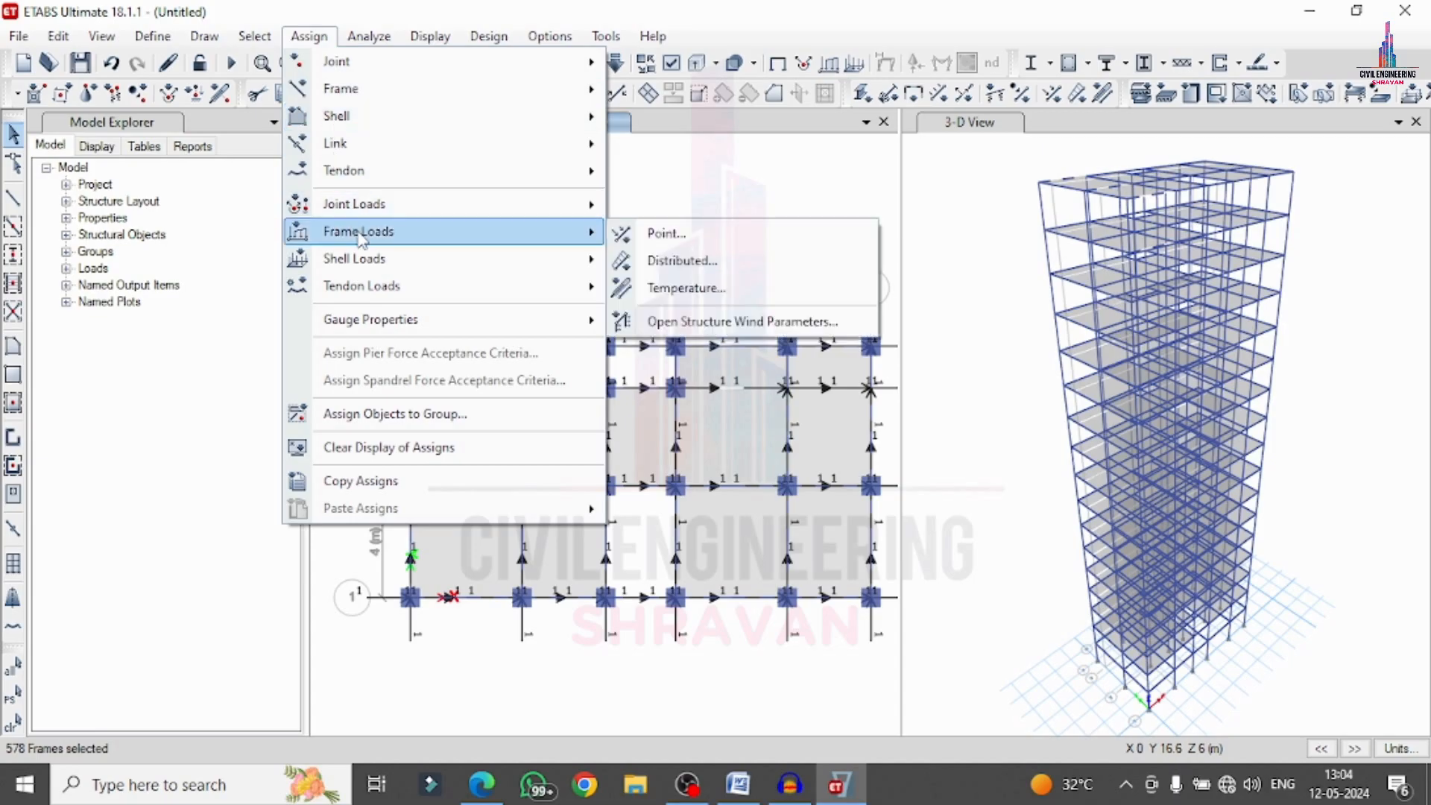
pyautogui.click(626, 261)
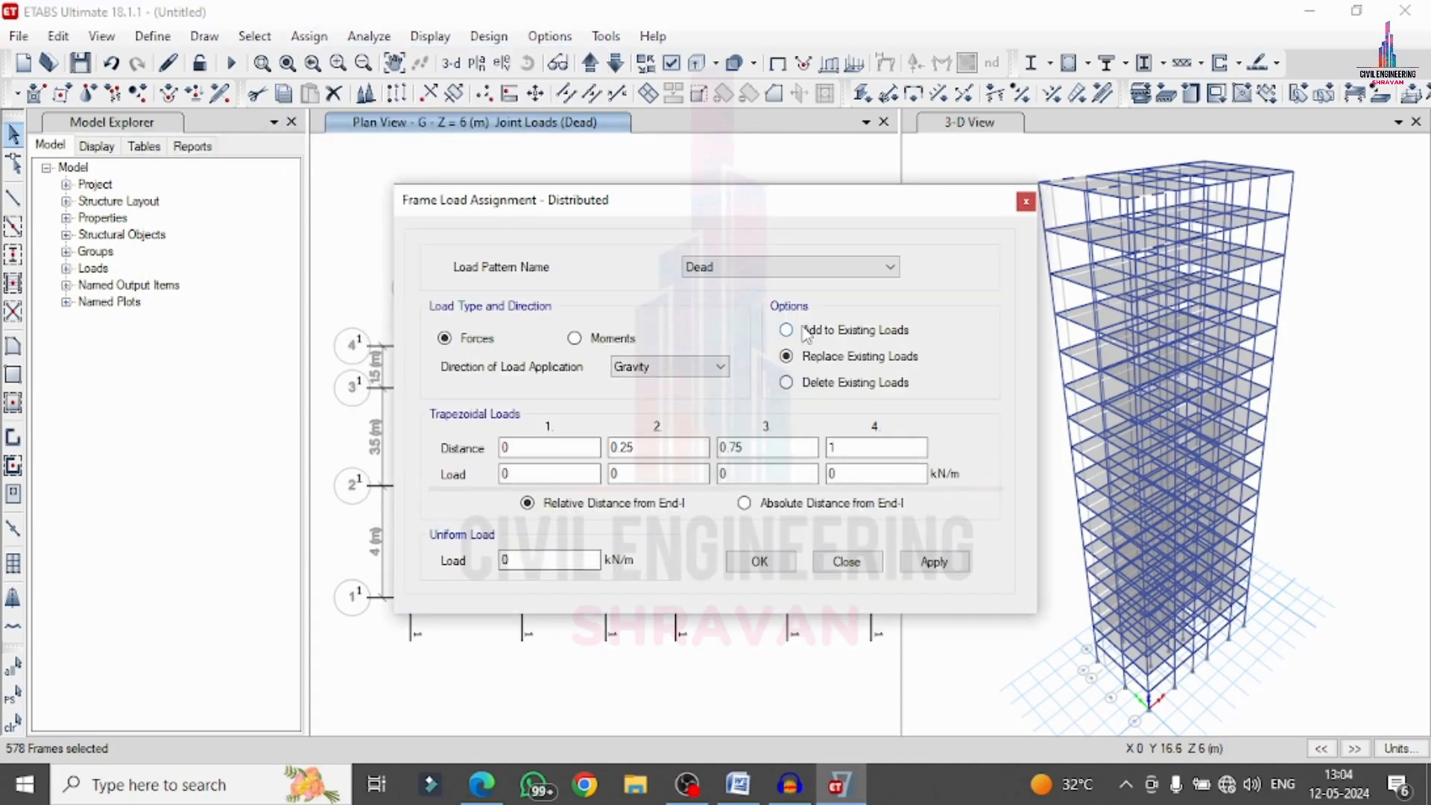
pyautogui.moveTo(594, 560); pyautogui.dragTo(360, 560)
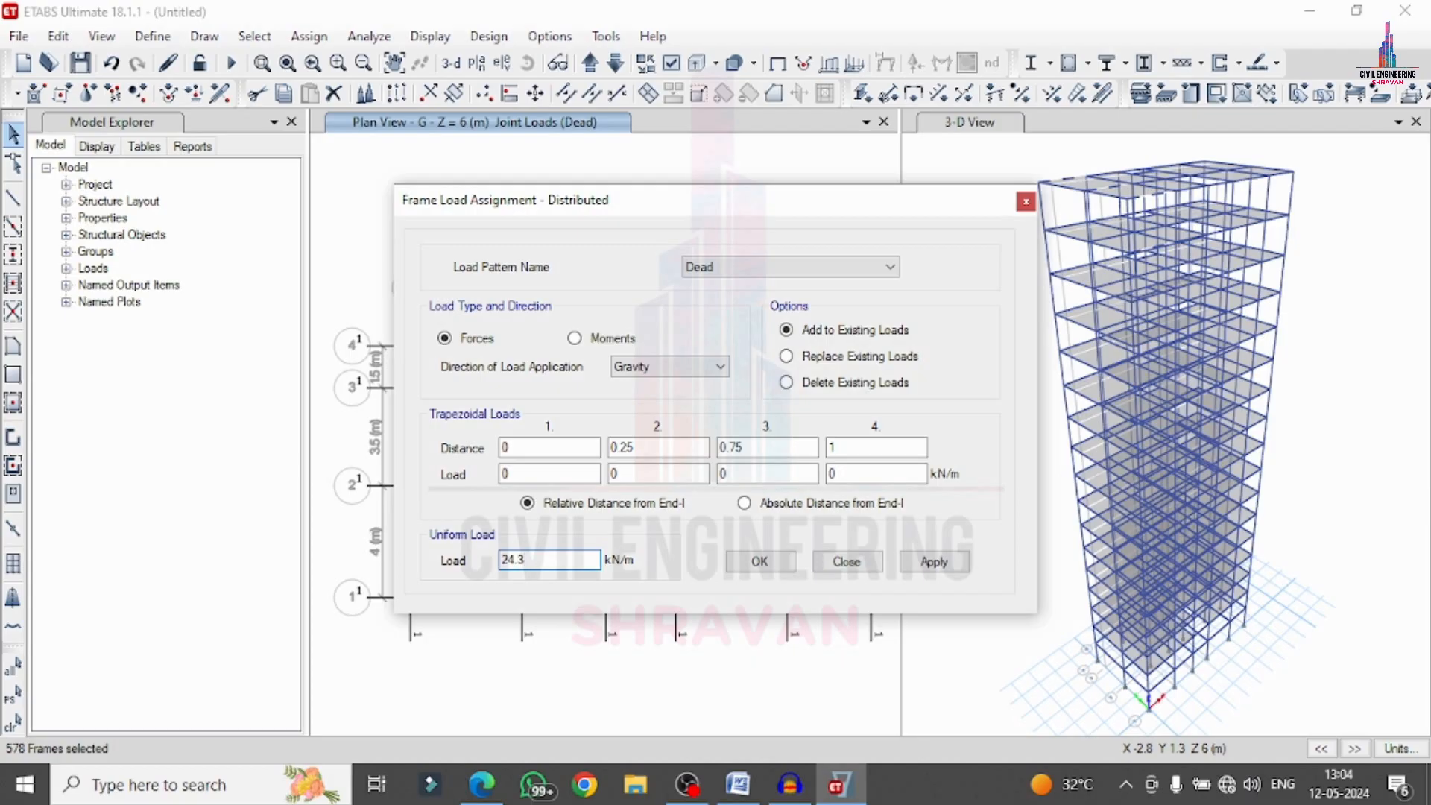
pyautogui.click(775, 568)
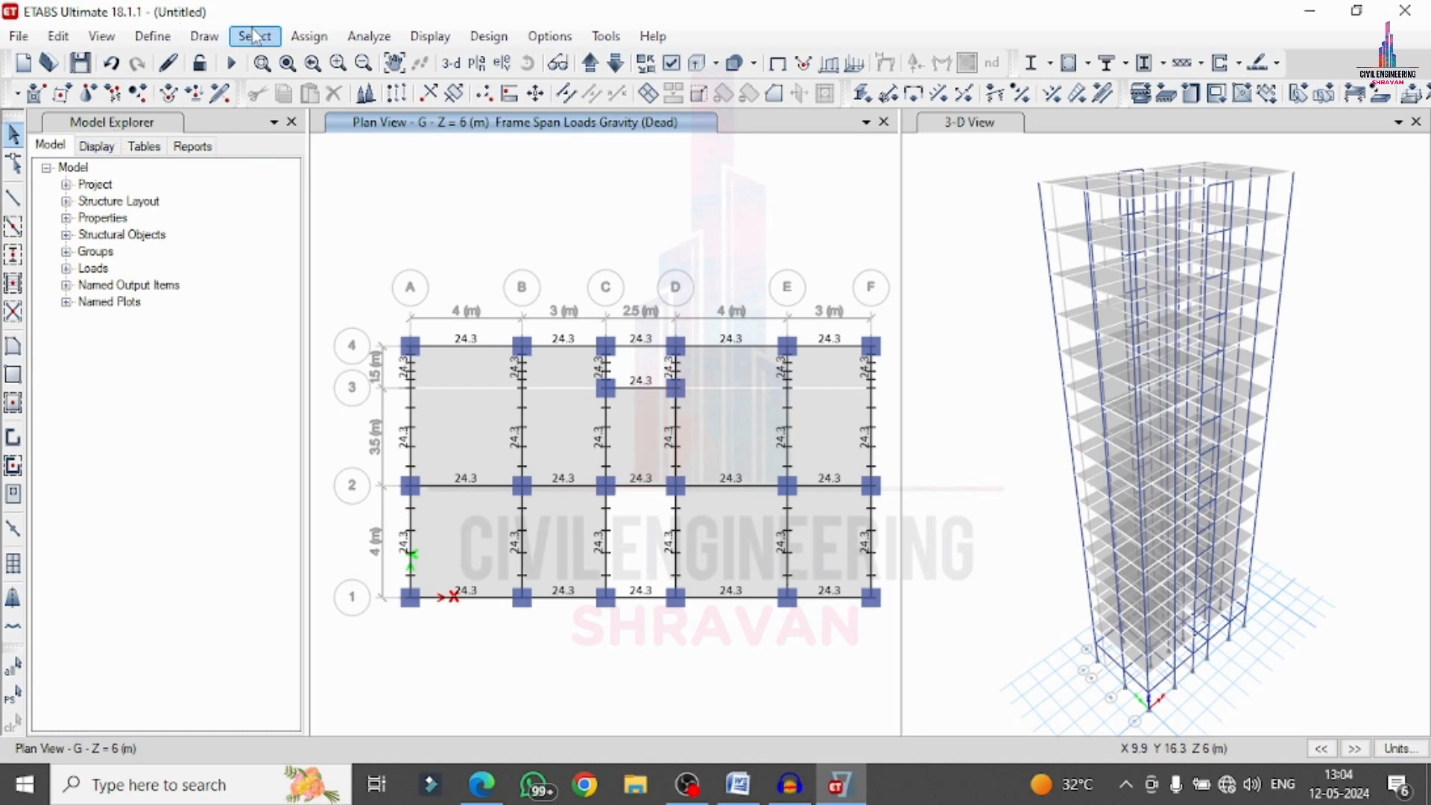
# Select all slabs with property Slab150 and add a uniform Dead shell load of 2 kN/m² in the Gravity direction.
pyautogui.click(256, 37)
pyautogui.moveTo(299, 61)
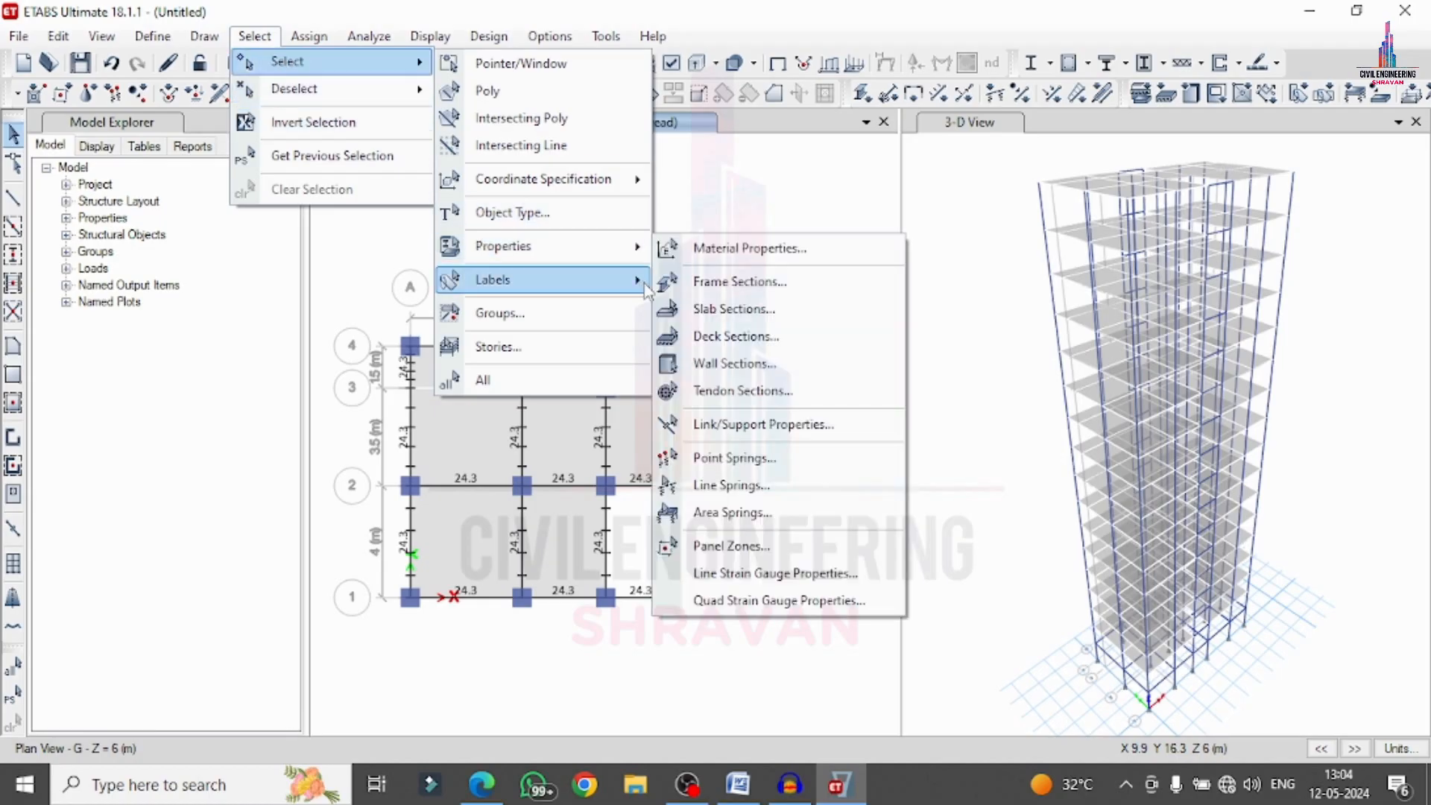
pyautogui.click(716, 310)
pyautogui.click(608, 241)
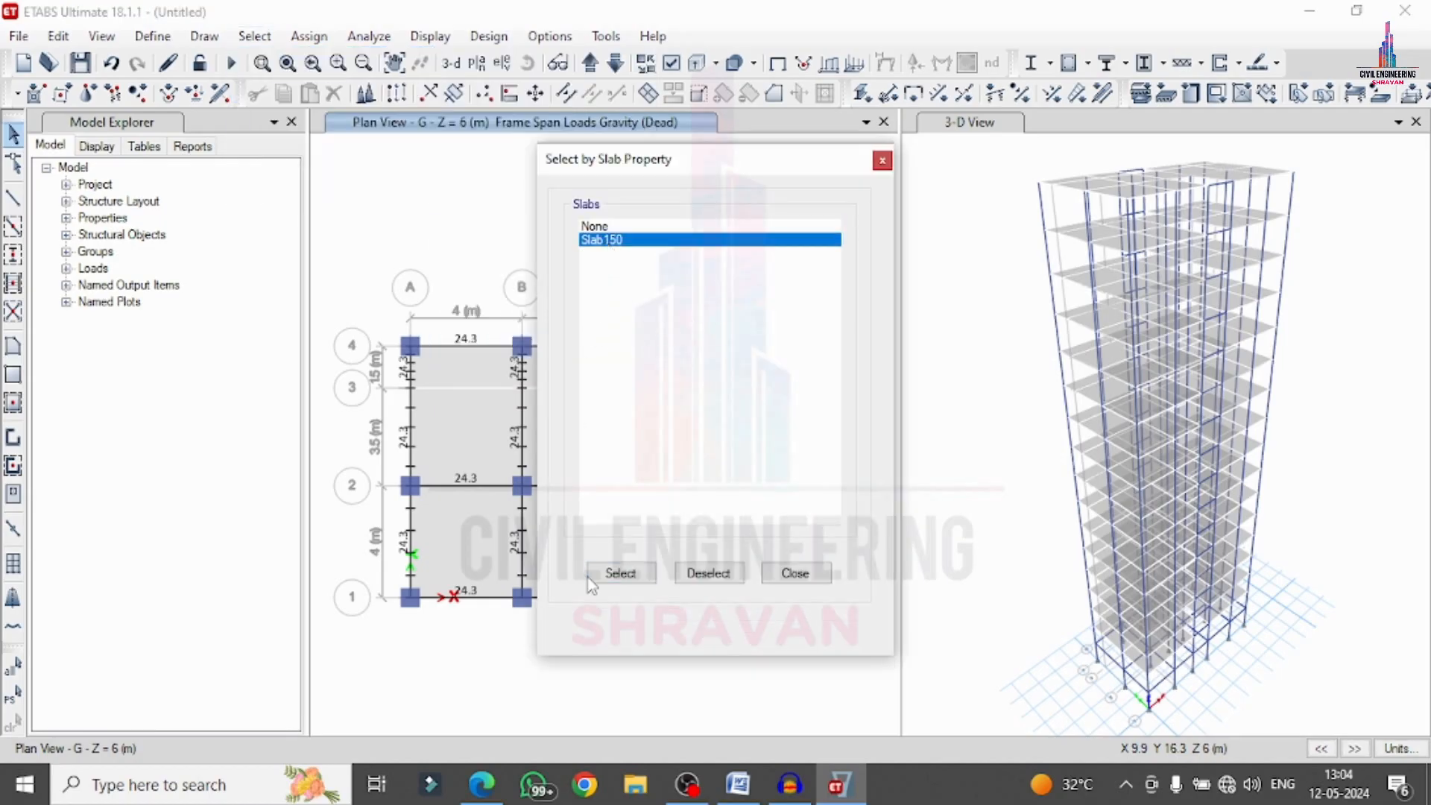
pyautogui.click(619, 573)
pyautogui.click(797, 573)
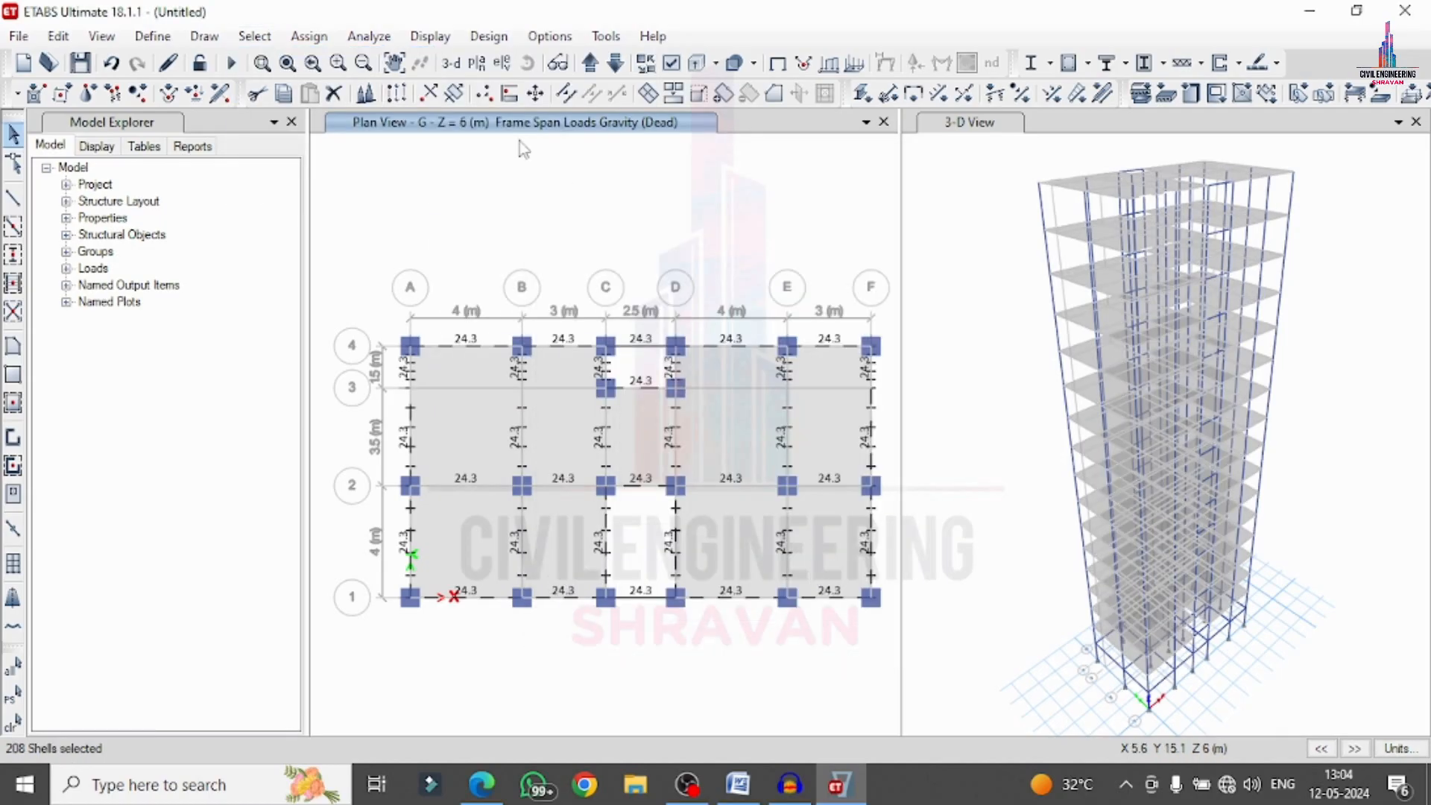
pyautogui.click(338, 63)
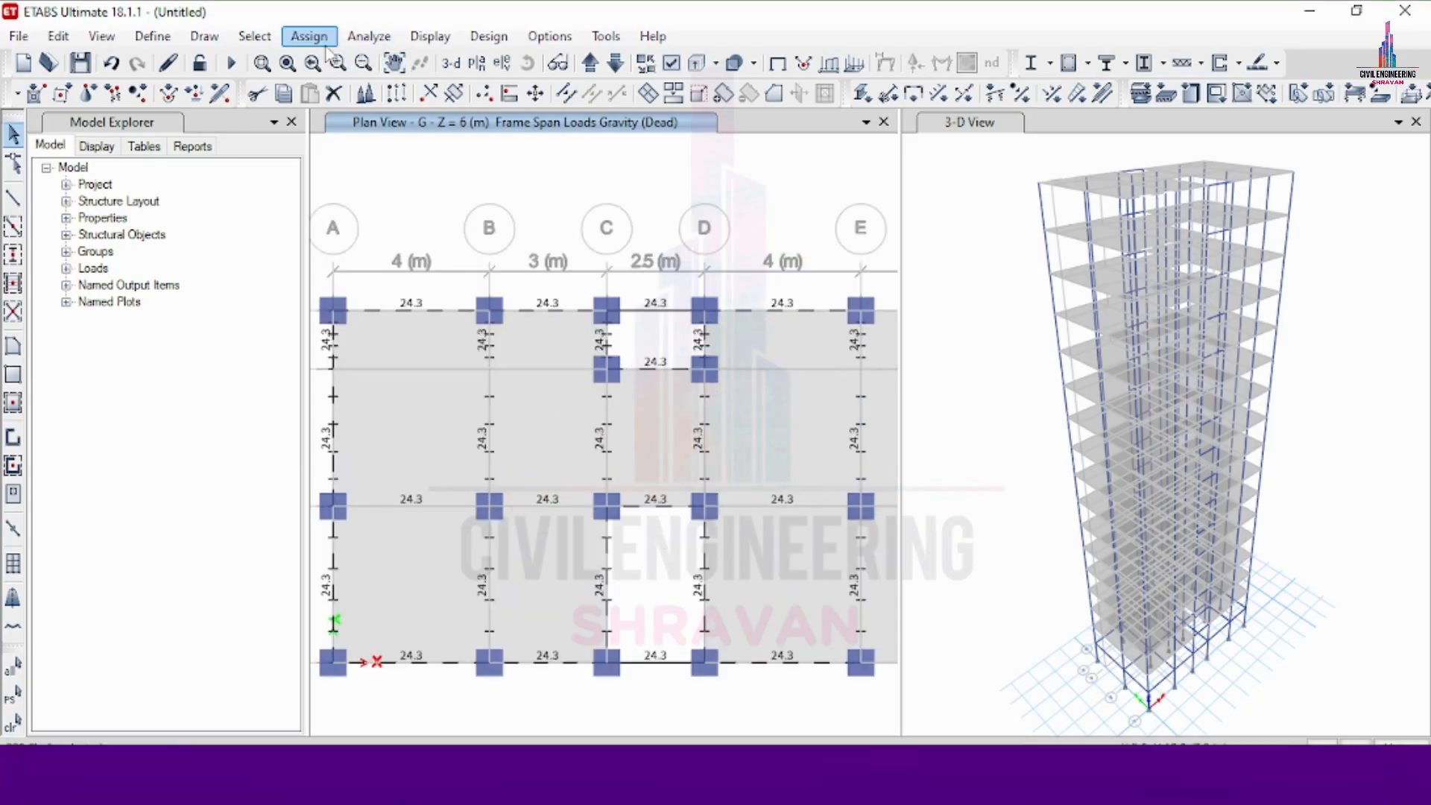
pyautogui.click(309, 36)
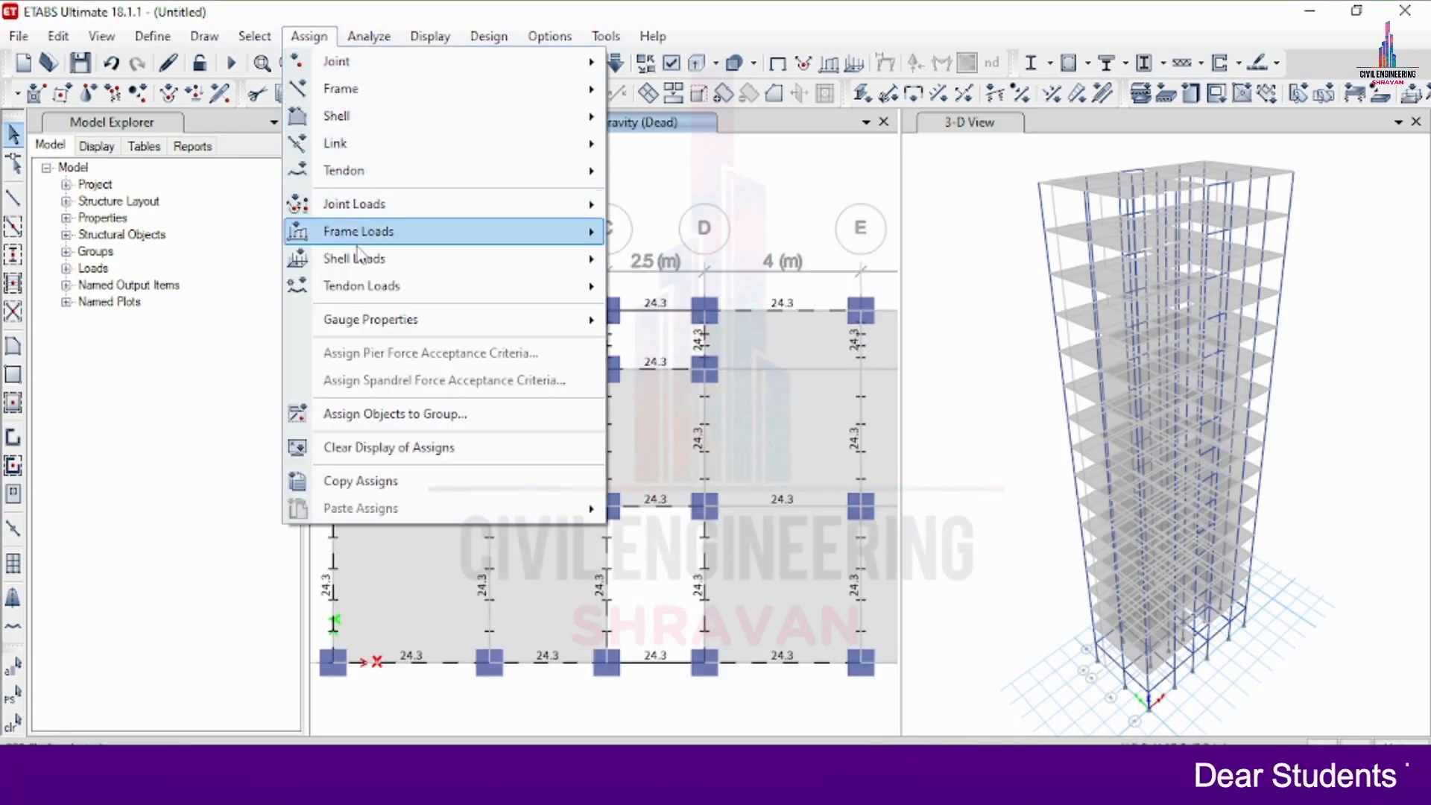
pyautogui.moveTo(358, 258)
pyautogui.click(876, 285)
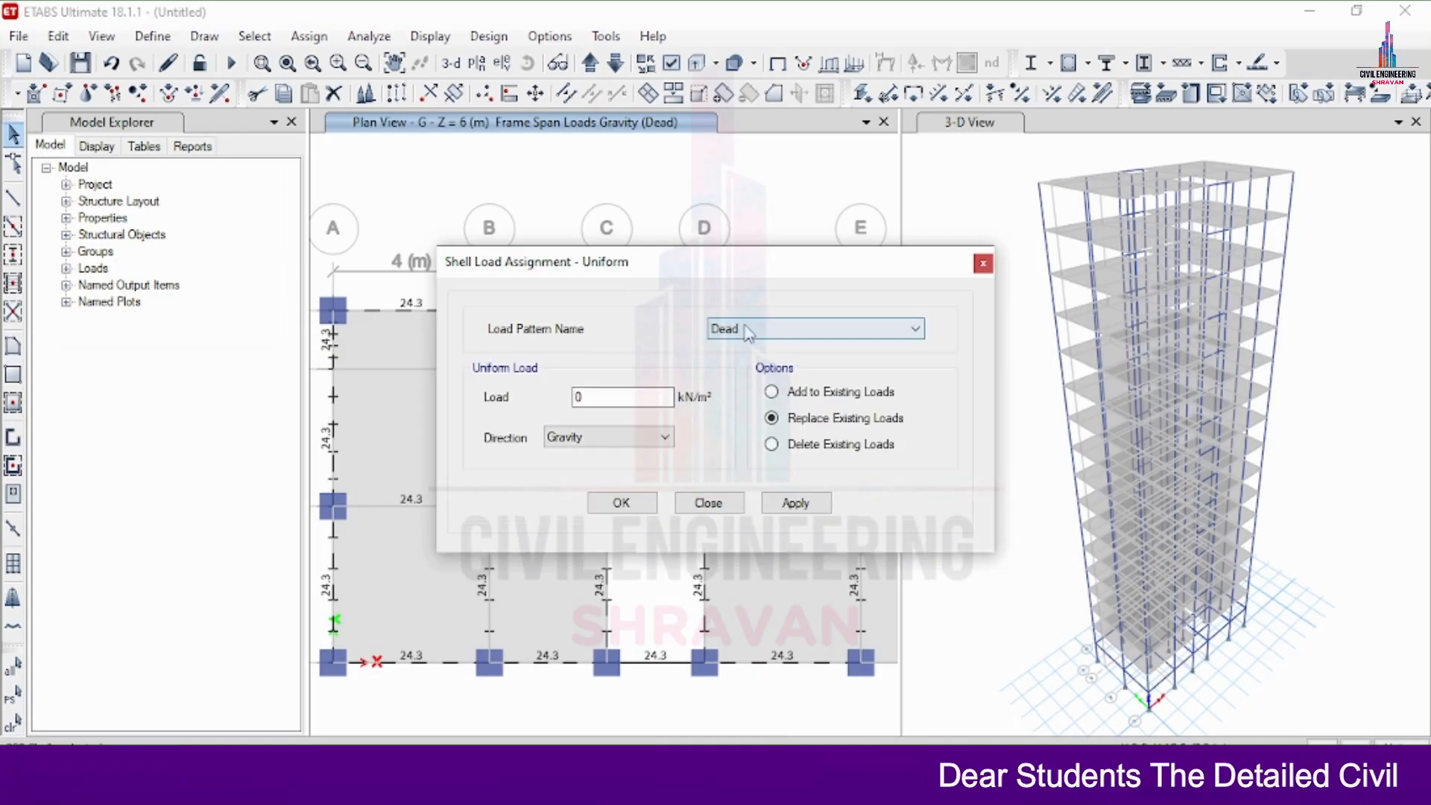
pyautogui.click(772, 392)
pyautogui.click(634, 397)
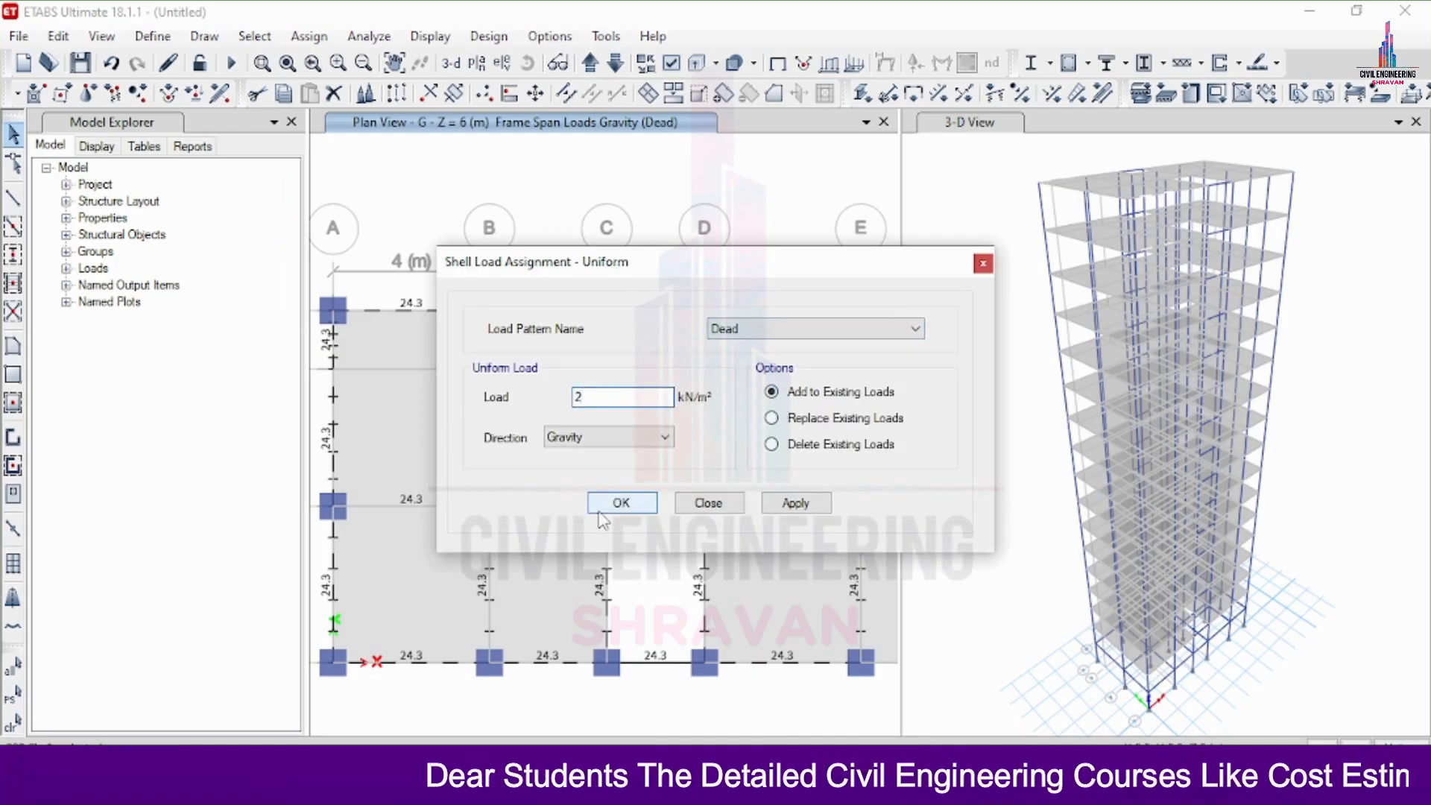
pyautogui.click(796, 503)
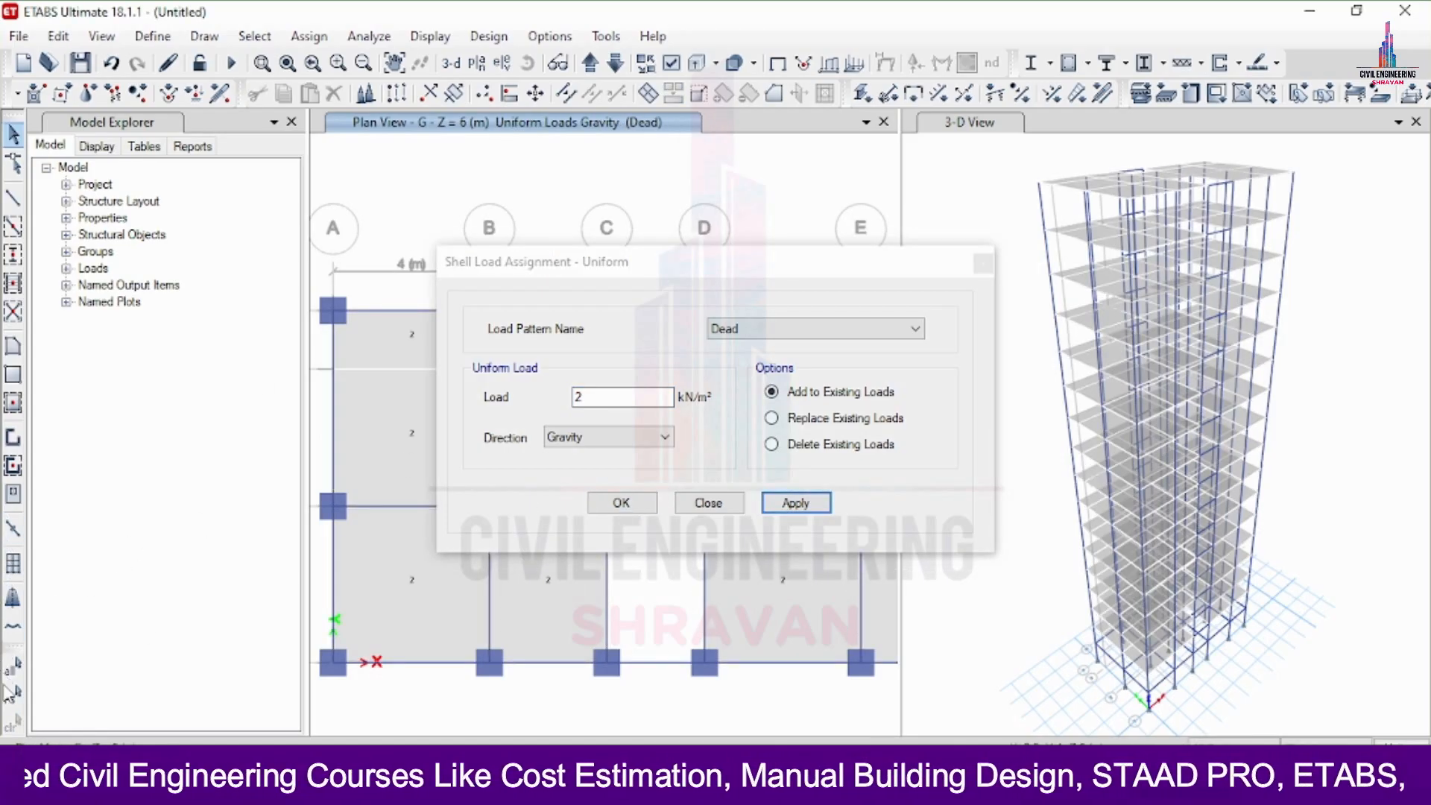
# Reselect the slabs and add a uniform Live shell load of 3 kN/m² in the Gravity direction.
pyautogui.click(723, 329)
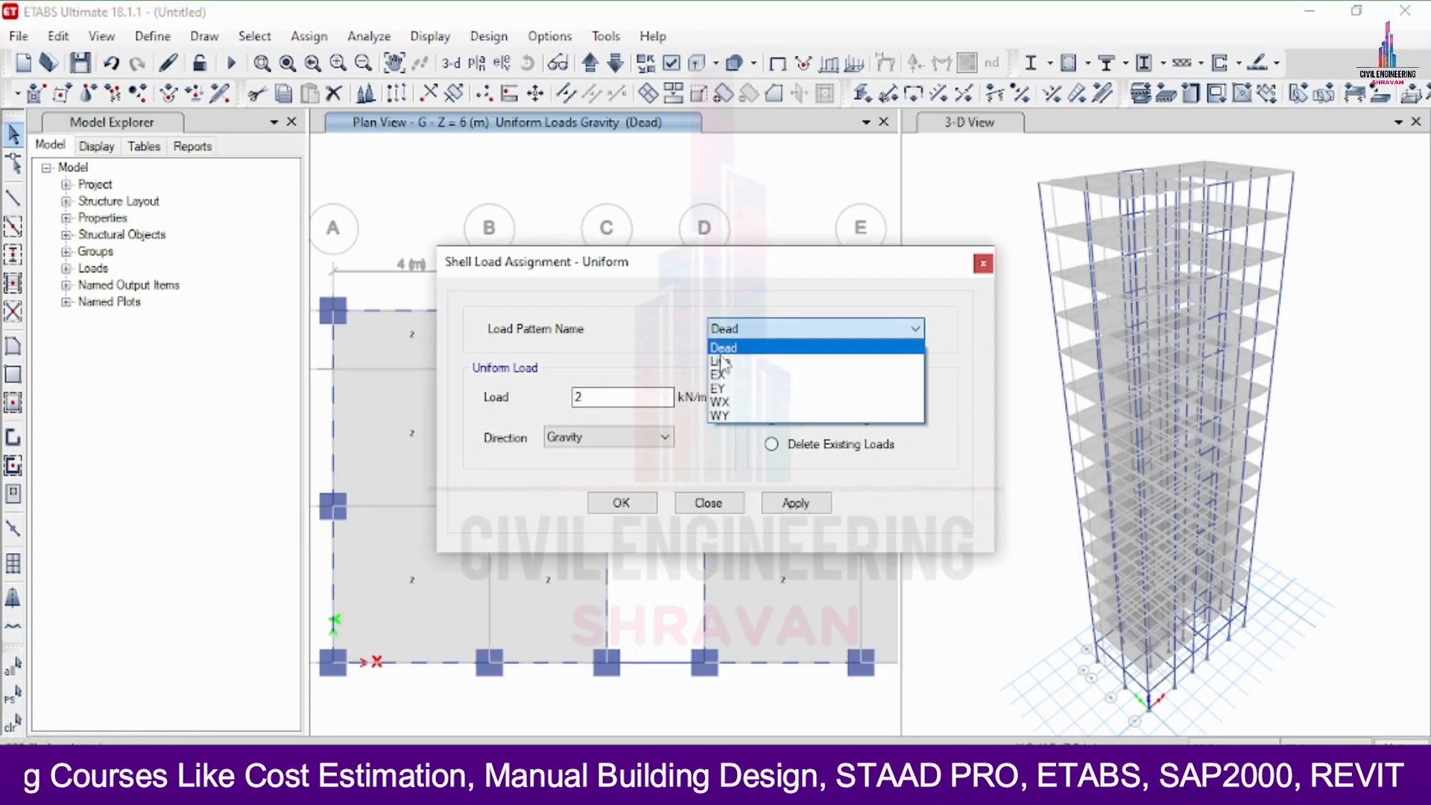
pyautogui.click(723, 362)
pyautogui.press('Tab')
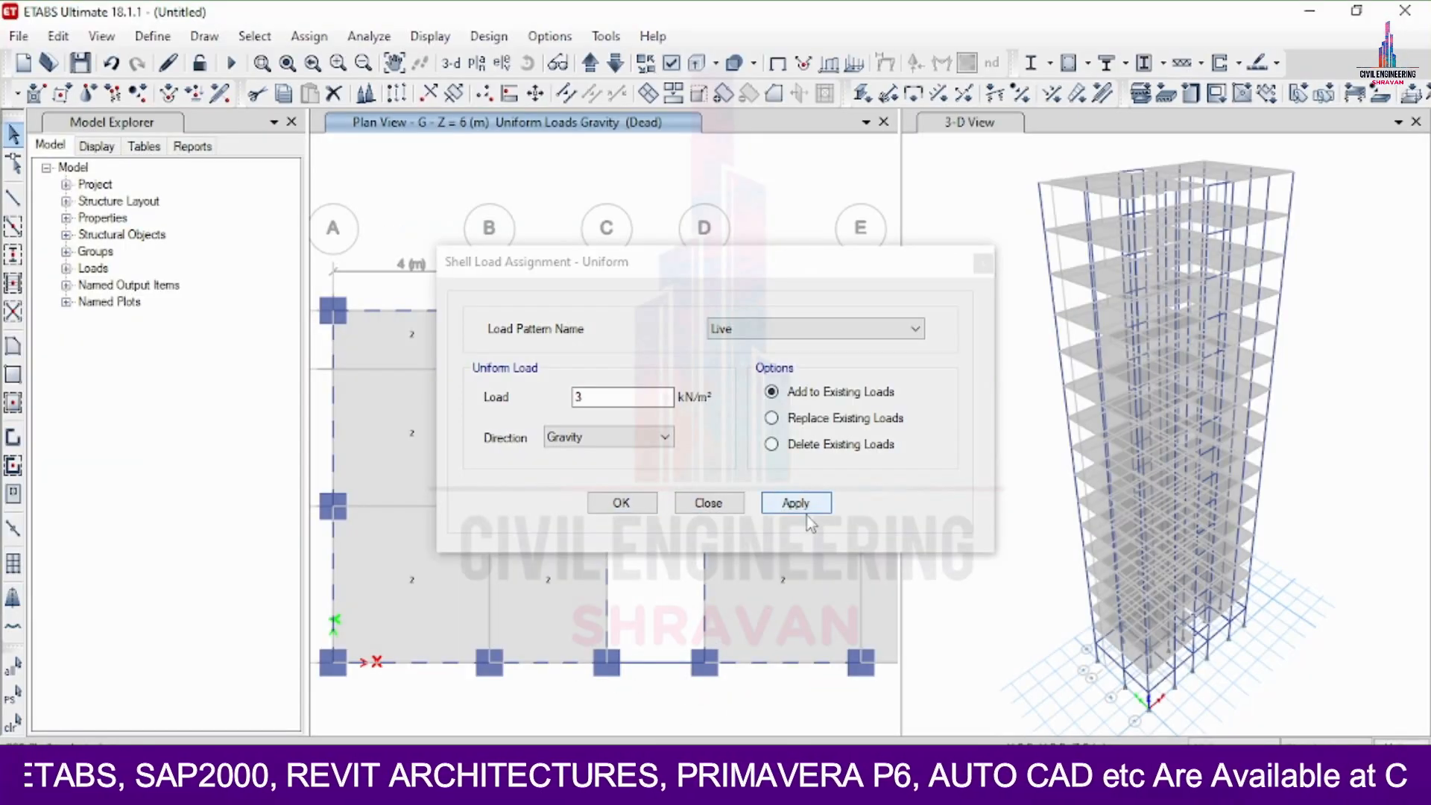
pyautogui.click(796, 503)
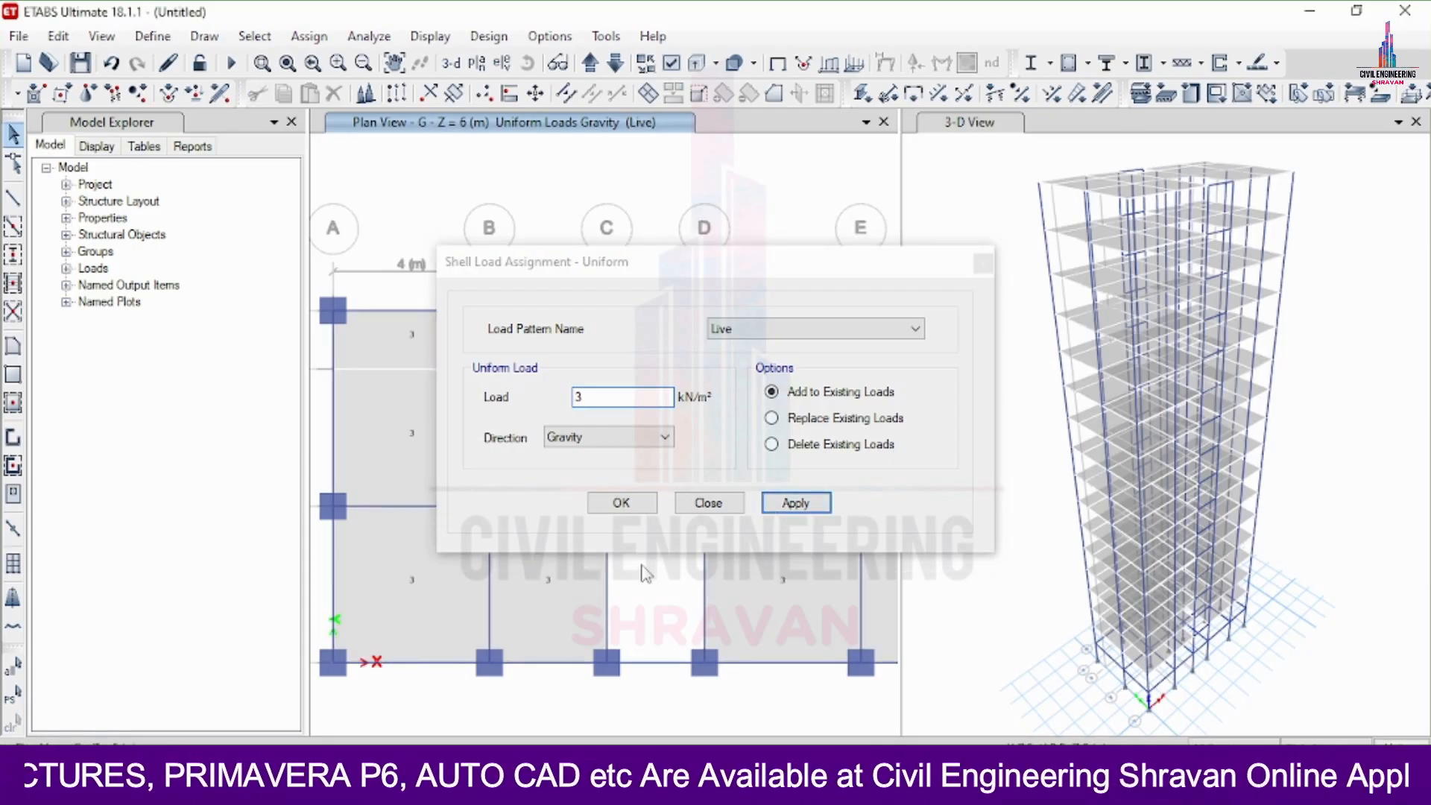
pyautogui.click(620, 504)
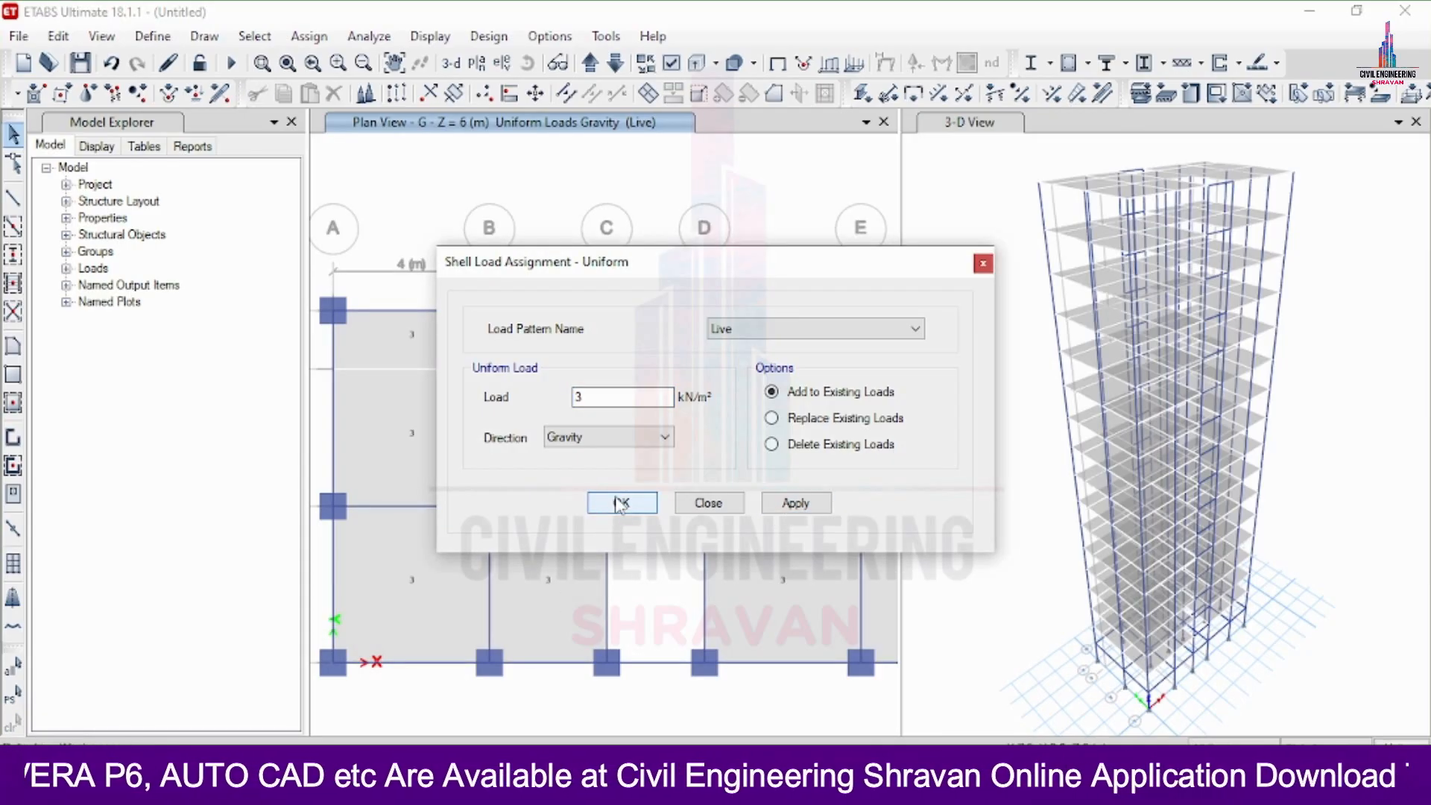
pyautogui.click(620, 504)
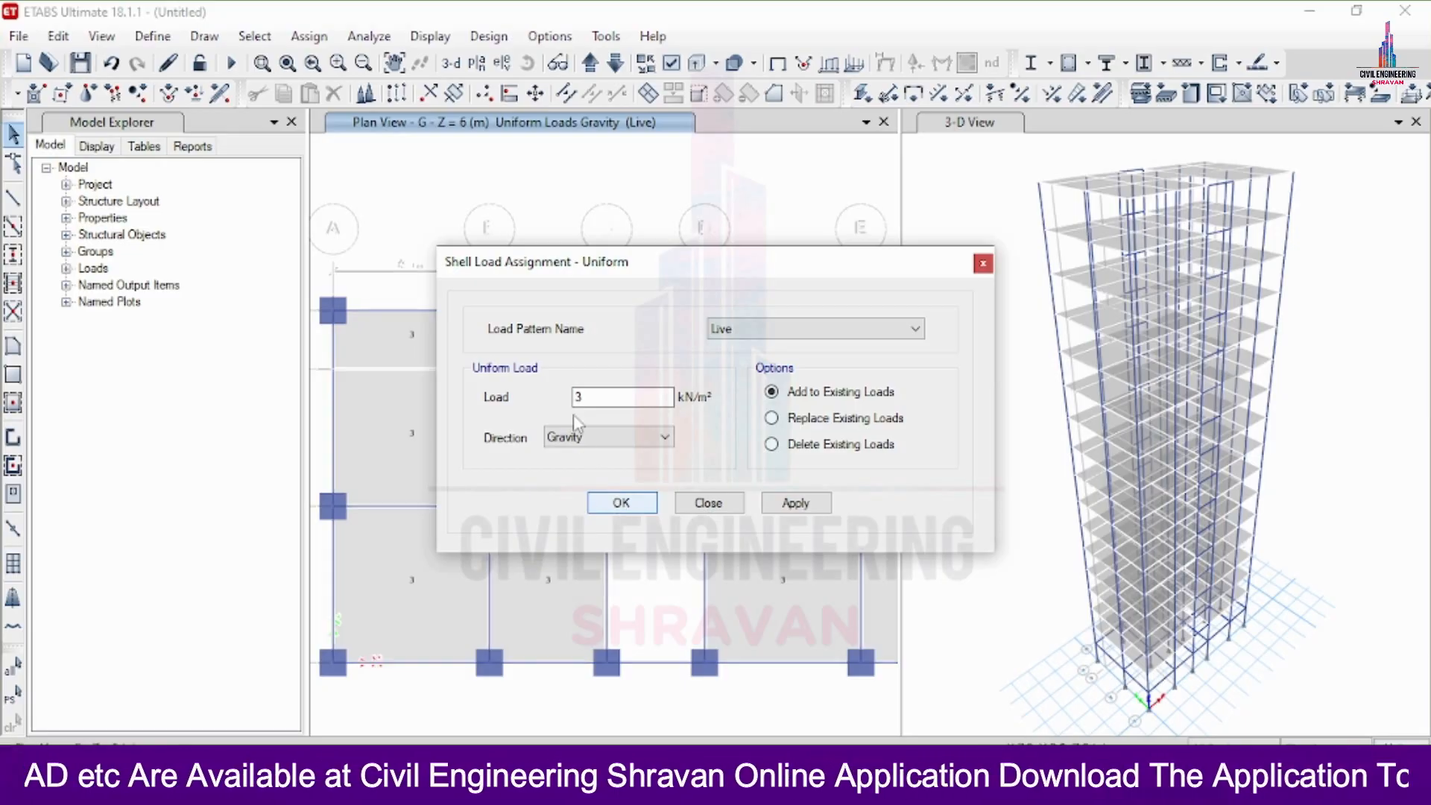
# Add default design load combinations for Composite Beam Design and Concrete Slab Design.
pyautogui.click(153, 35)
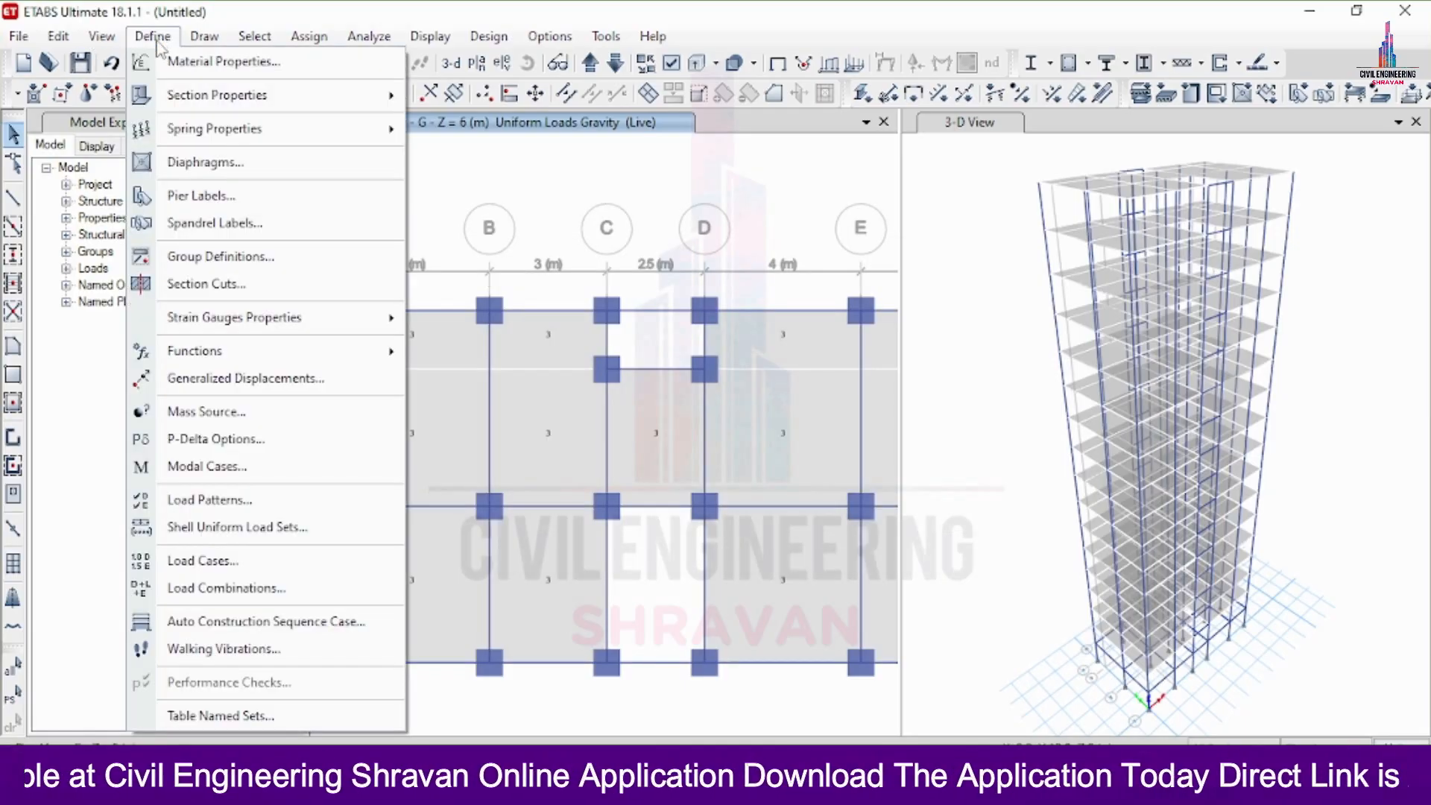
pyautogui.click(213, 586)
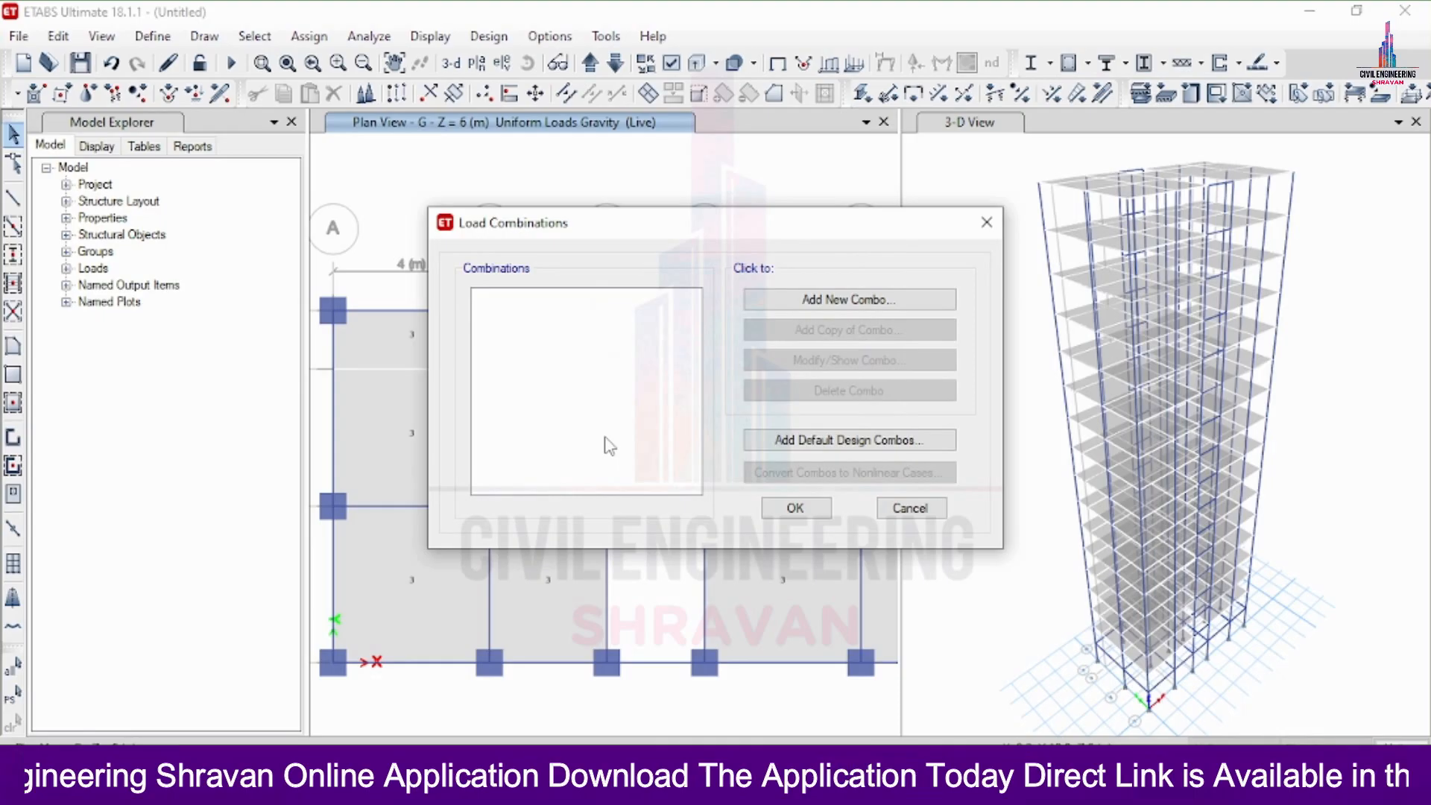
pyautogui.click(768, 440)
pyautogui.click(644, 331)
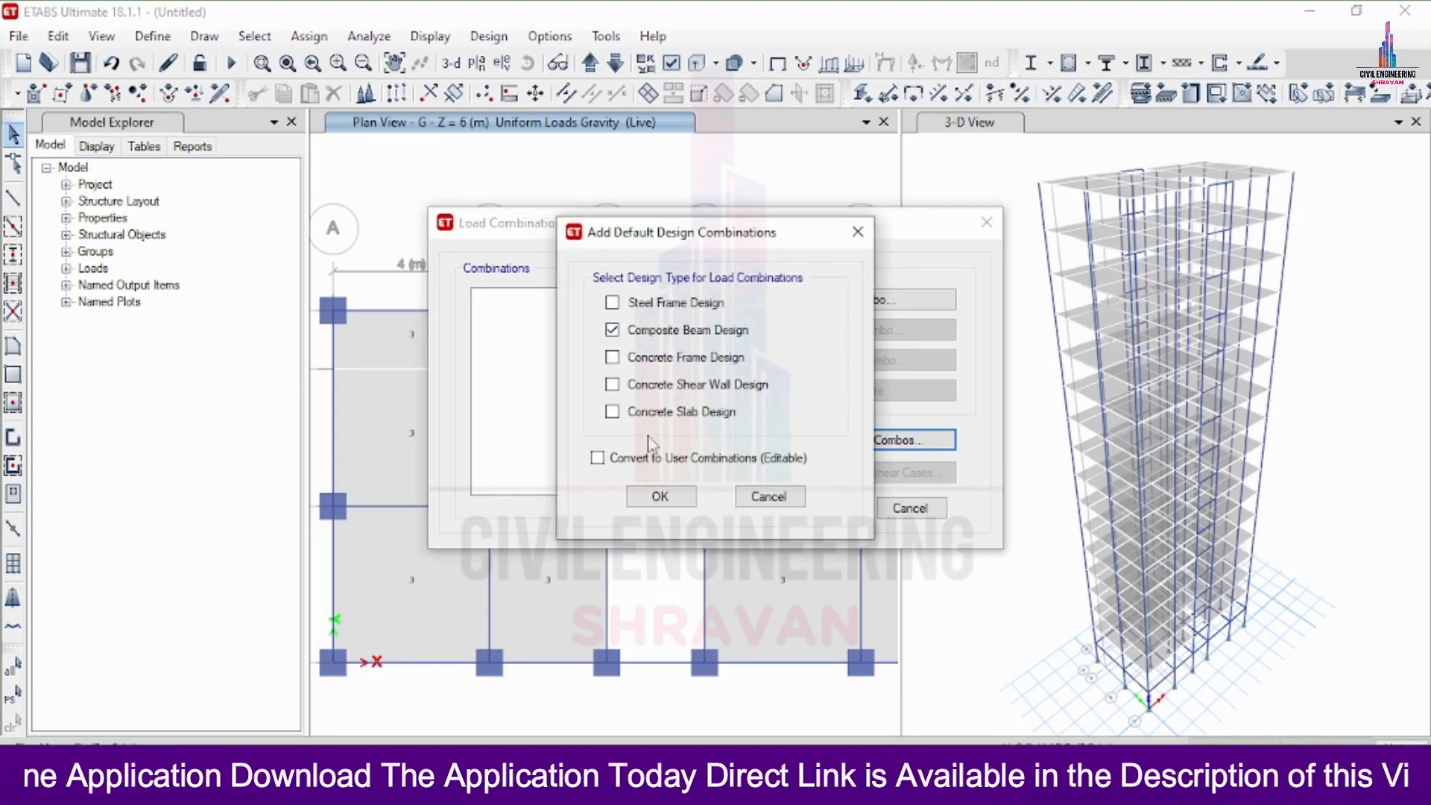
pyautogui.click(649, 386)
pyautogui.click(647, 386)
pyautogui.click(654, 418)
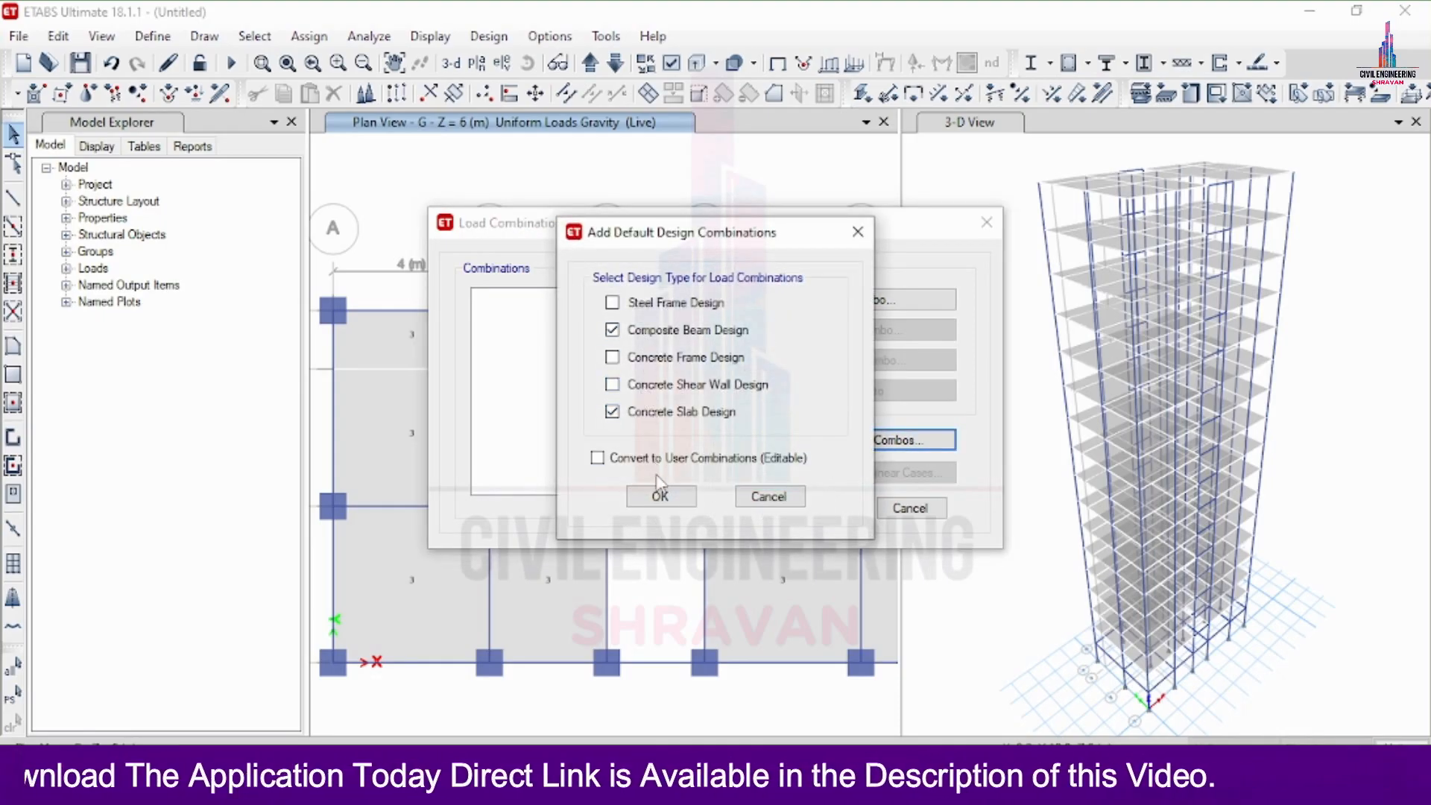
pyautogui.click(654, 497)
pyautogui.moveTo(690, 351)
pyautogui.mouseDown()
pyautogui.moveTo(692, 477)
pyautogui.moveTo(690, 335)
pyautogui.mouseUp()
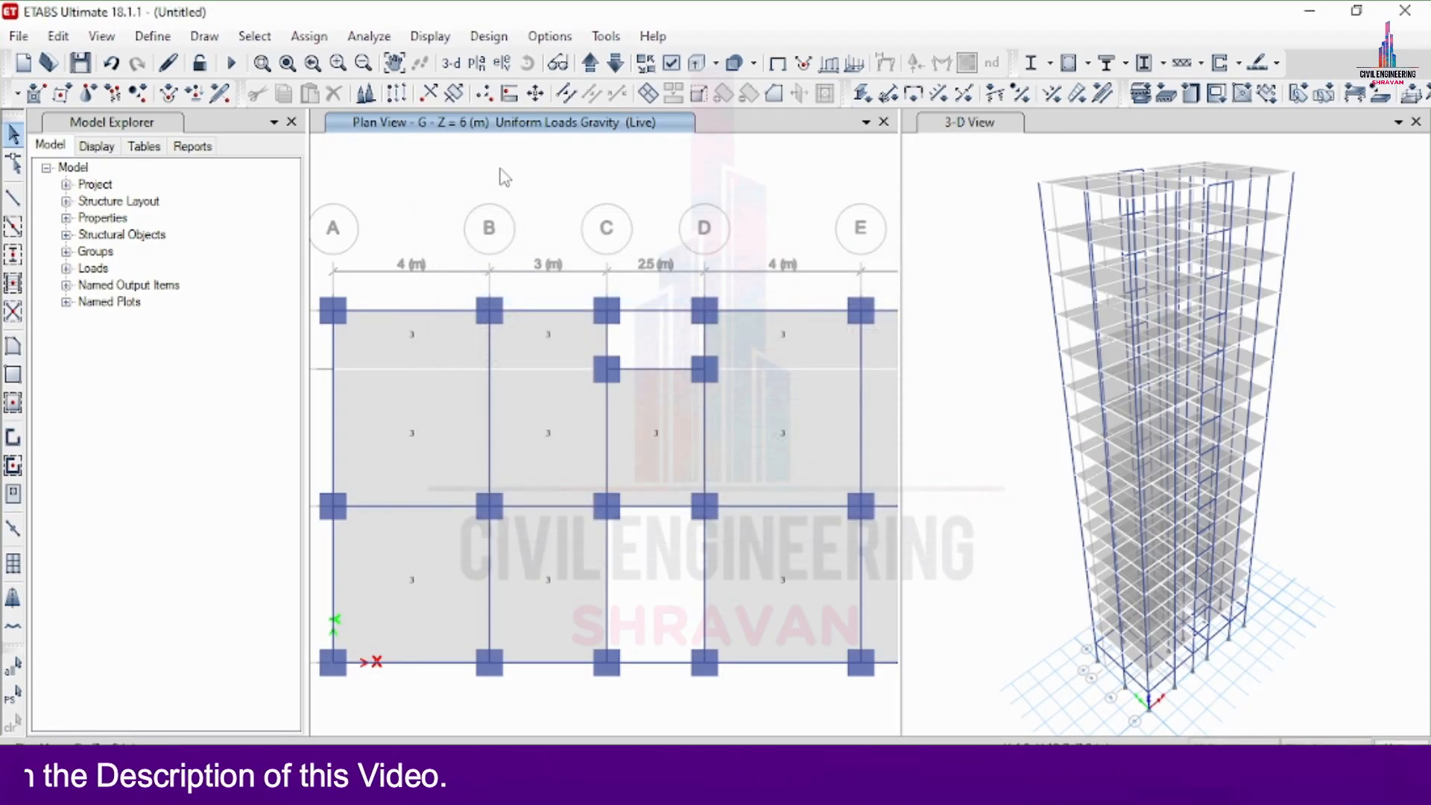
# Display the plan view of story F and set the story scope to One Story.
pyautogui.click(476, 64)
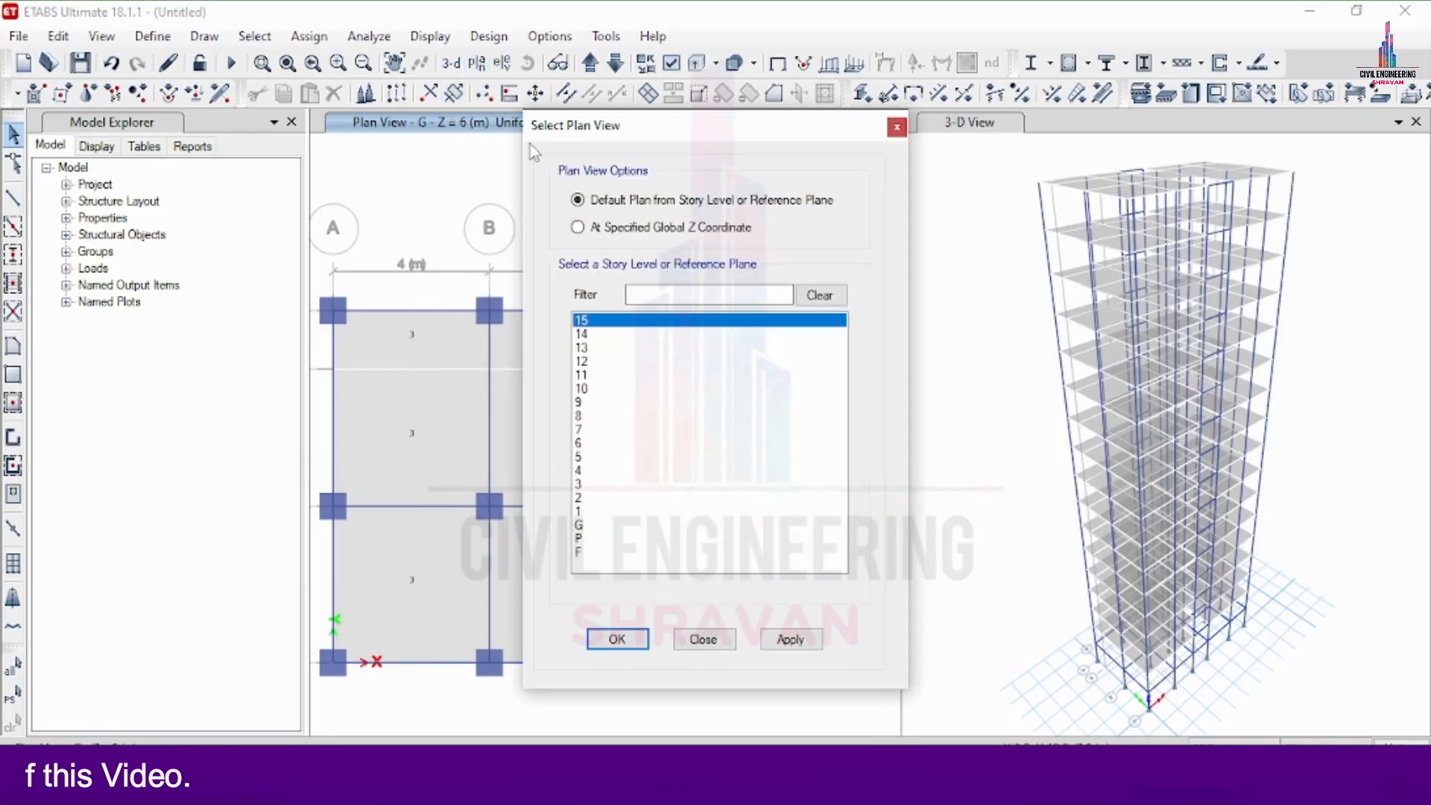
pyautogui.click(582, 552)
pyautogui.click(790, 639)
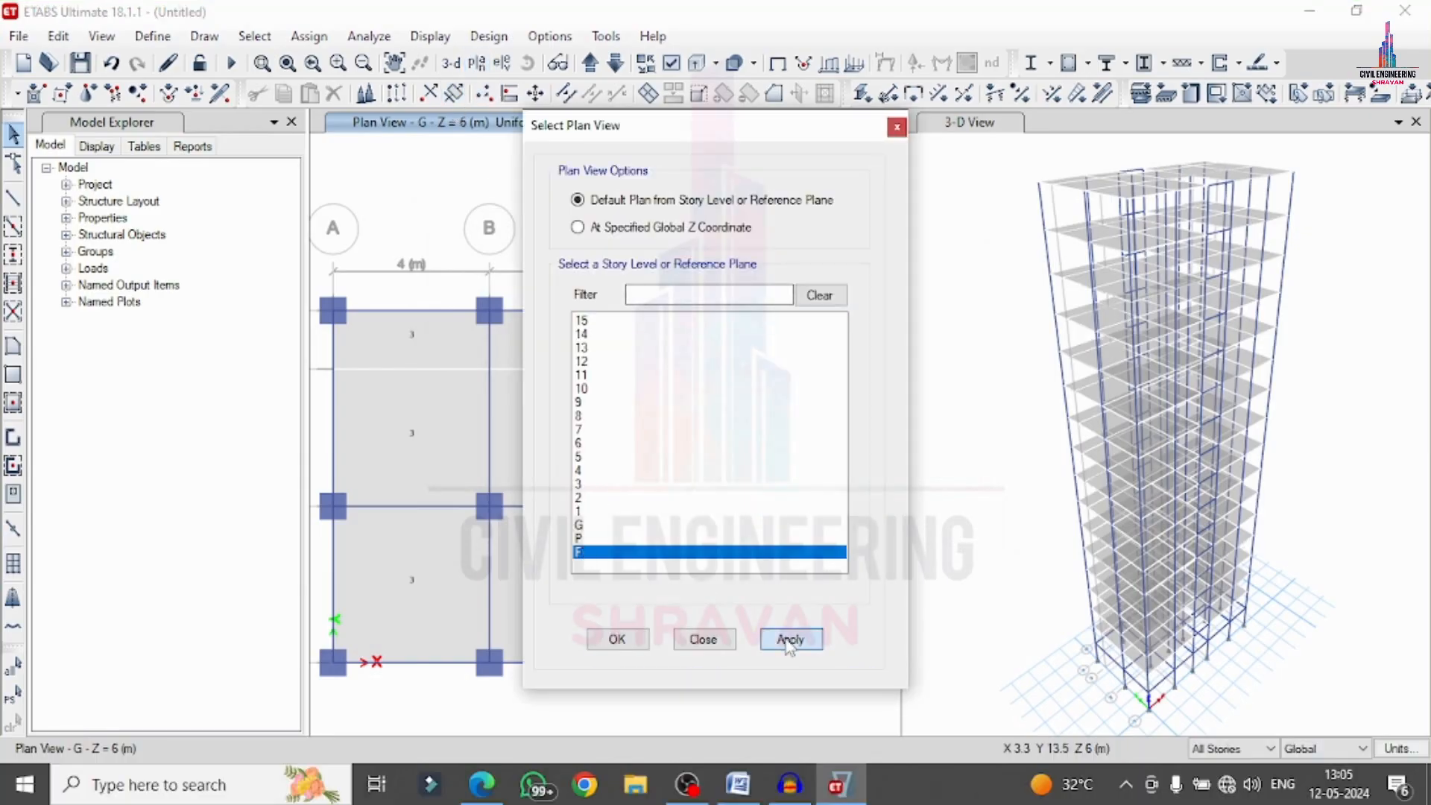
pyautogui.click(618, 643)
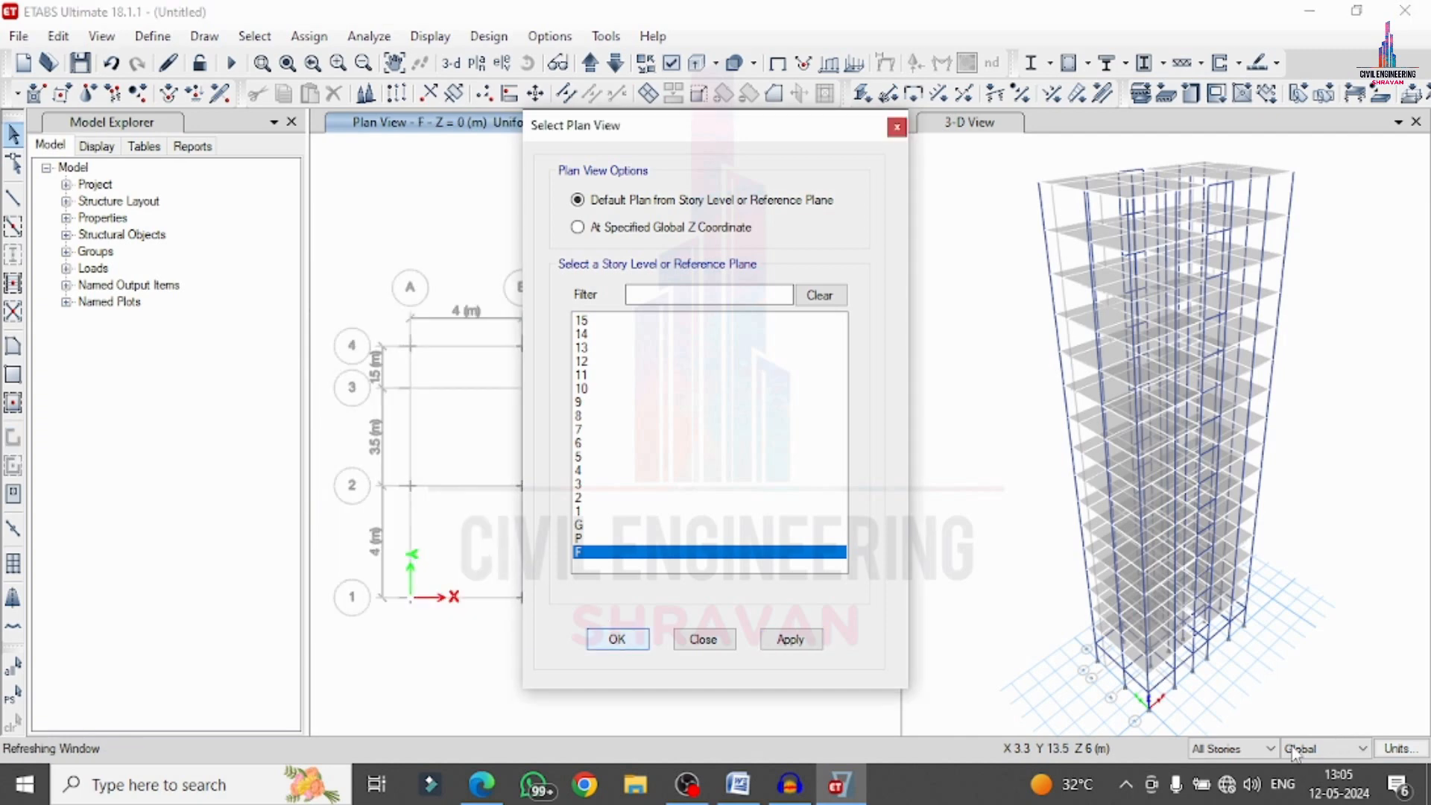
pyautogui.click(1227, 749)
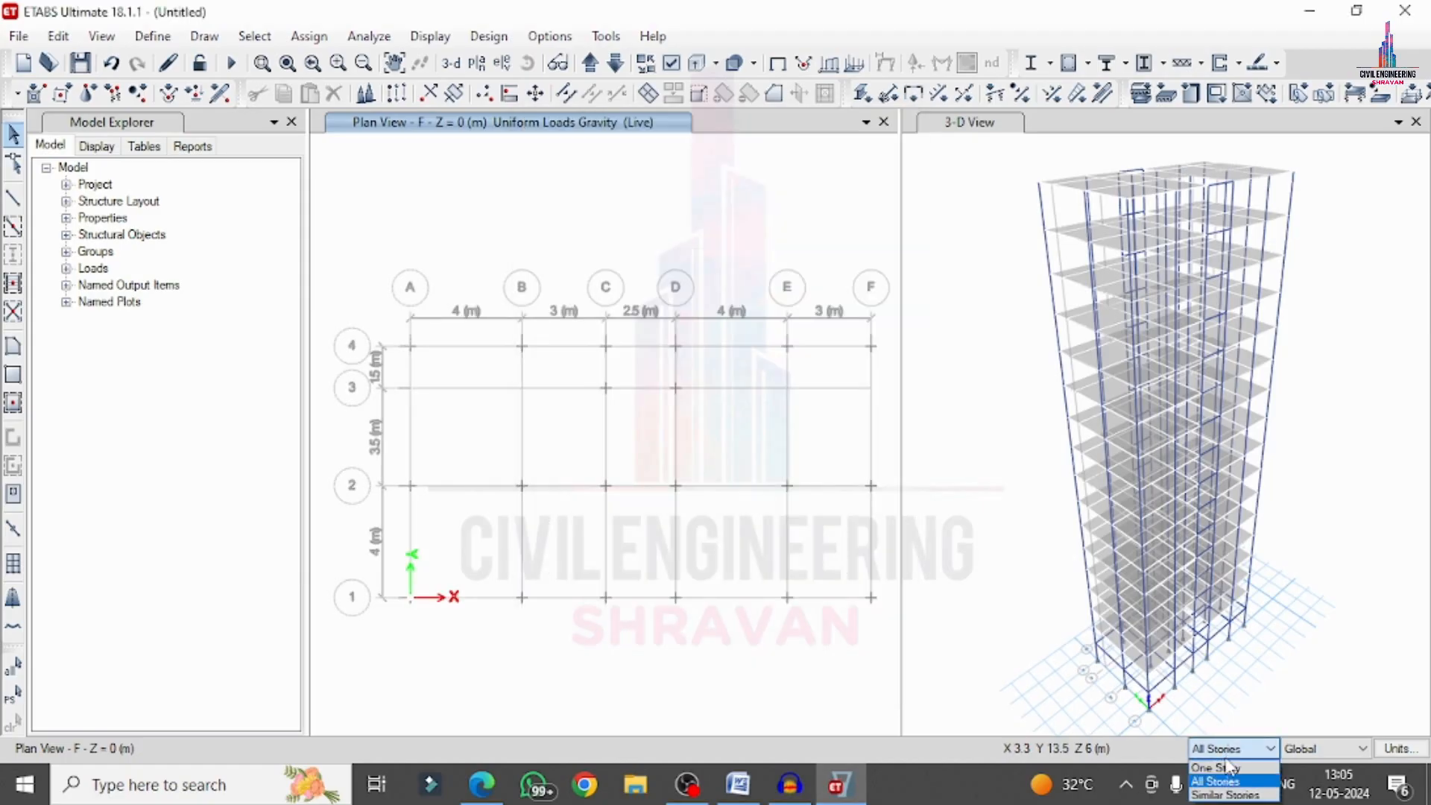
pyautogui.click(1223, 774)
# Select all base joints on story F and assign fixed restraints, with all translations and rotations in X, Y and Z restrained.
pyautogui.moveTo(354, 242); pyautogui.dragTo(879, 376)
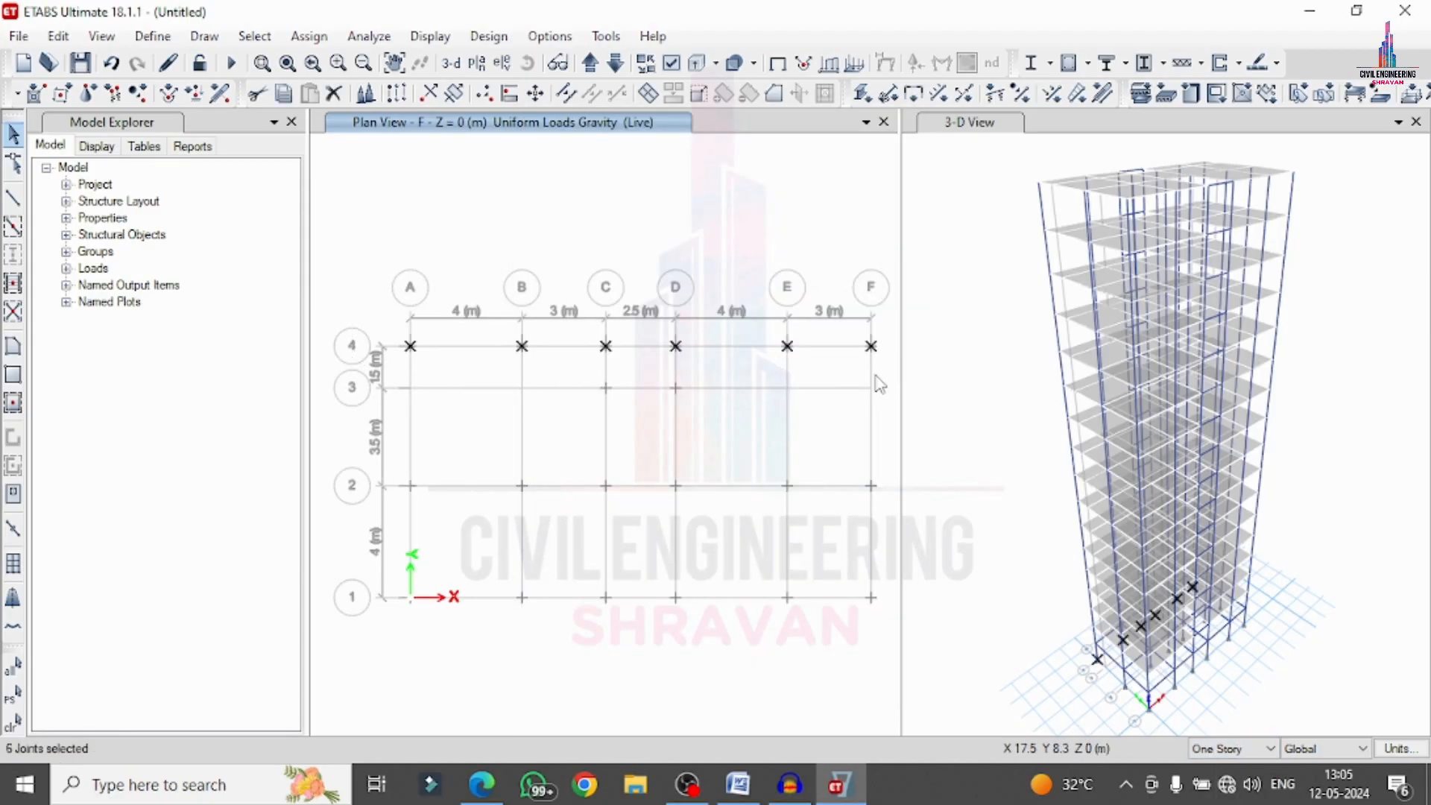
pyautogui.moveTo(590, 371); pyautogui.dragTo(712, 428)
pyautogui.moveTo(307, 460); pyautogui.dragTo(300, 555)
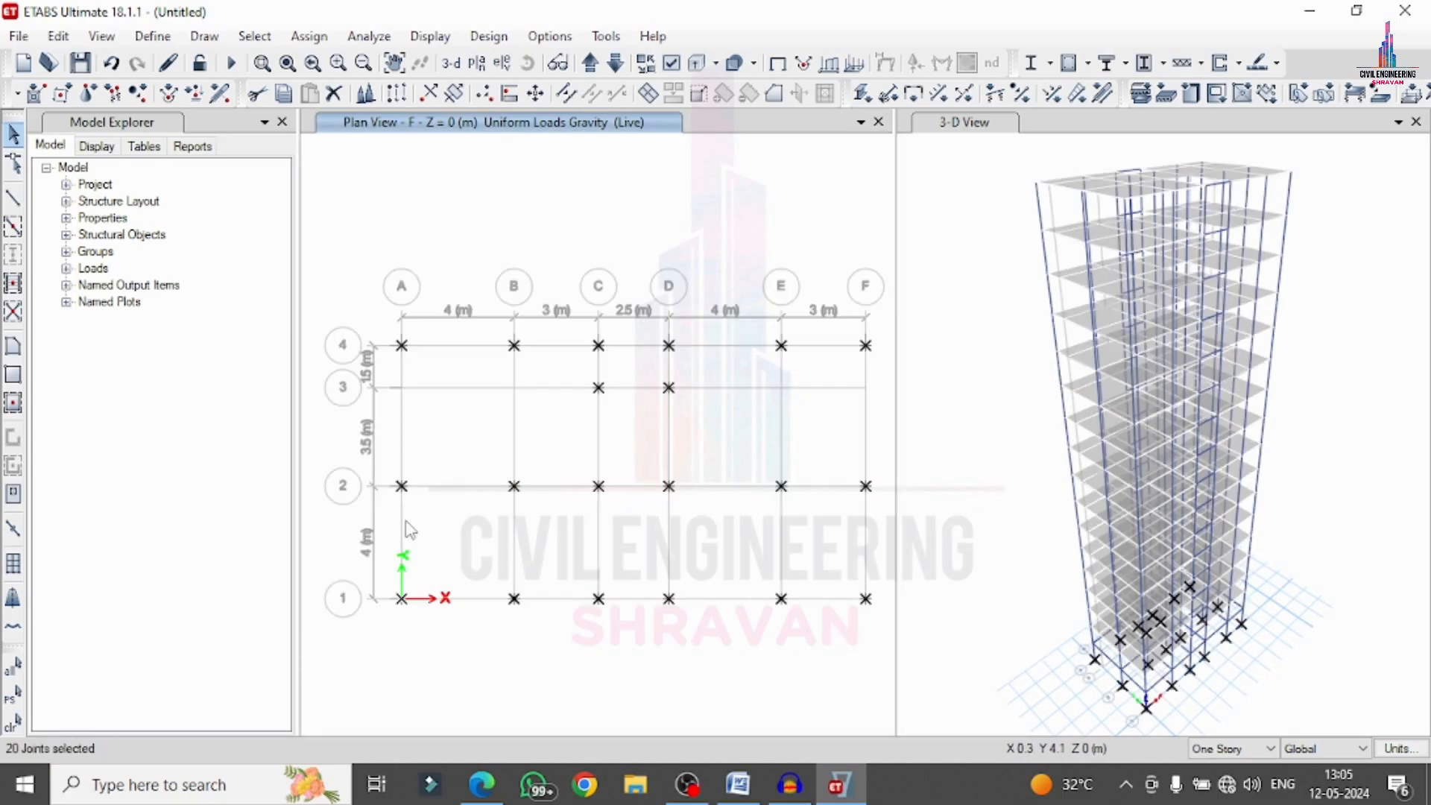
pyautogui.click(309, 36)
pyautogui.moveTo(388, 62)
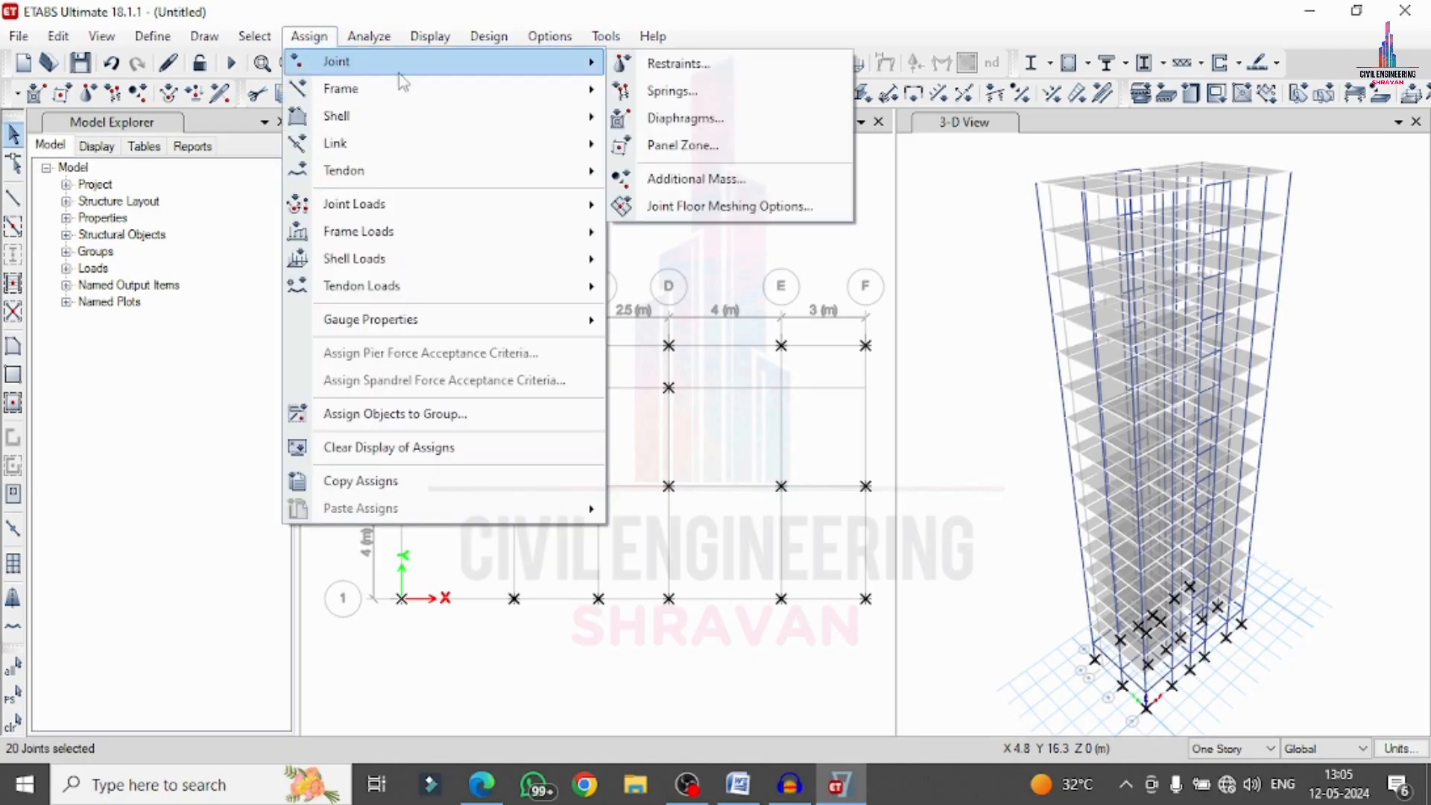
pyautogui.click(661, 60)
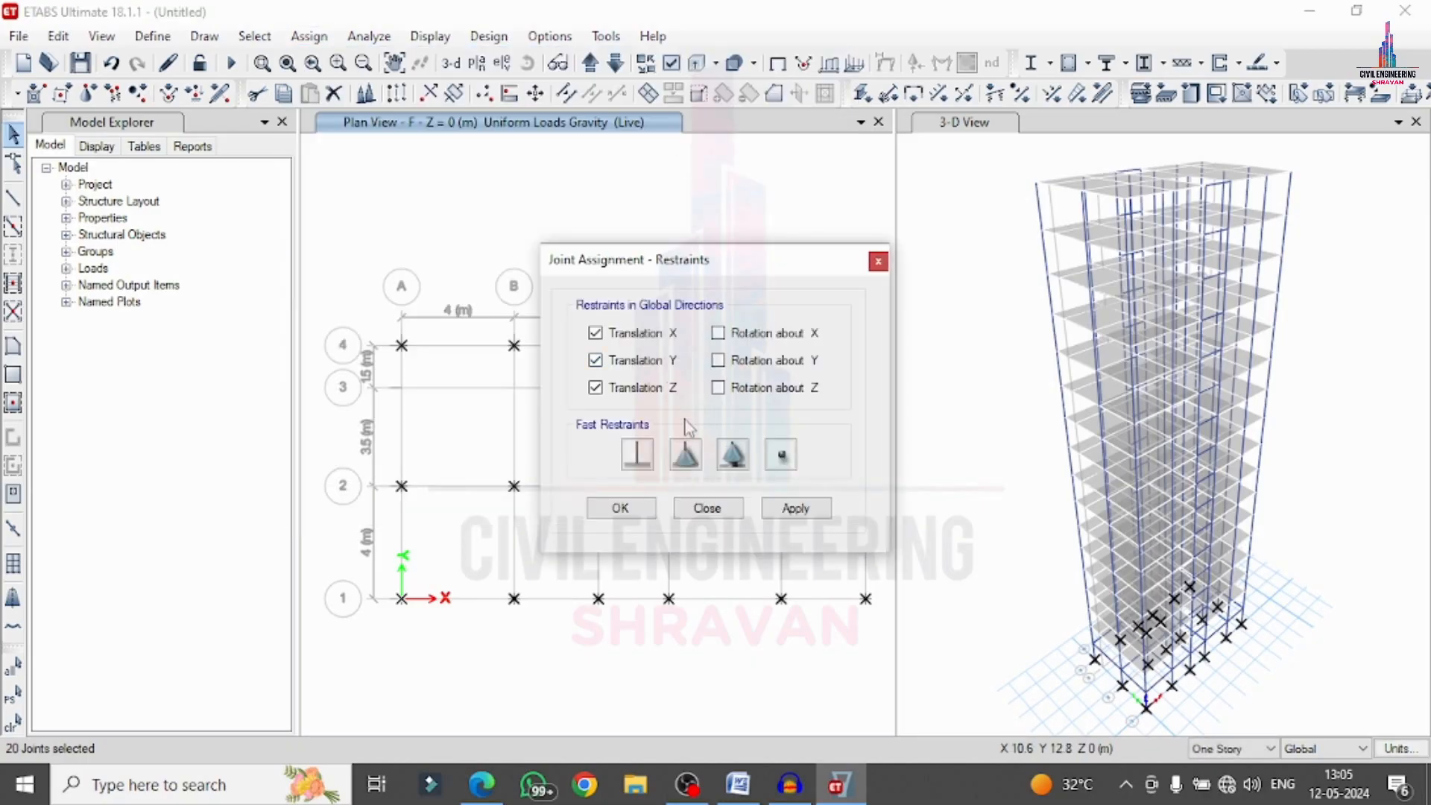
pyautogui.click(639, 456)
pyautogui.click(795, 514)
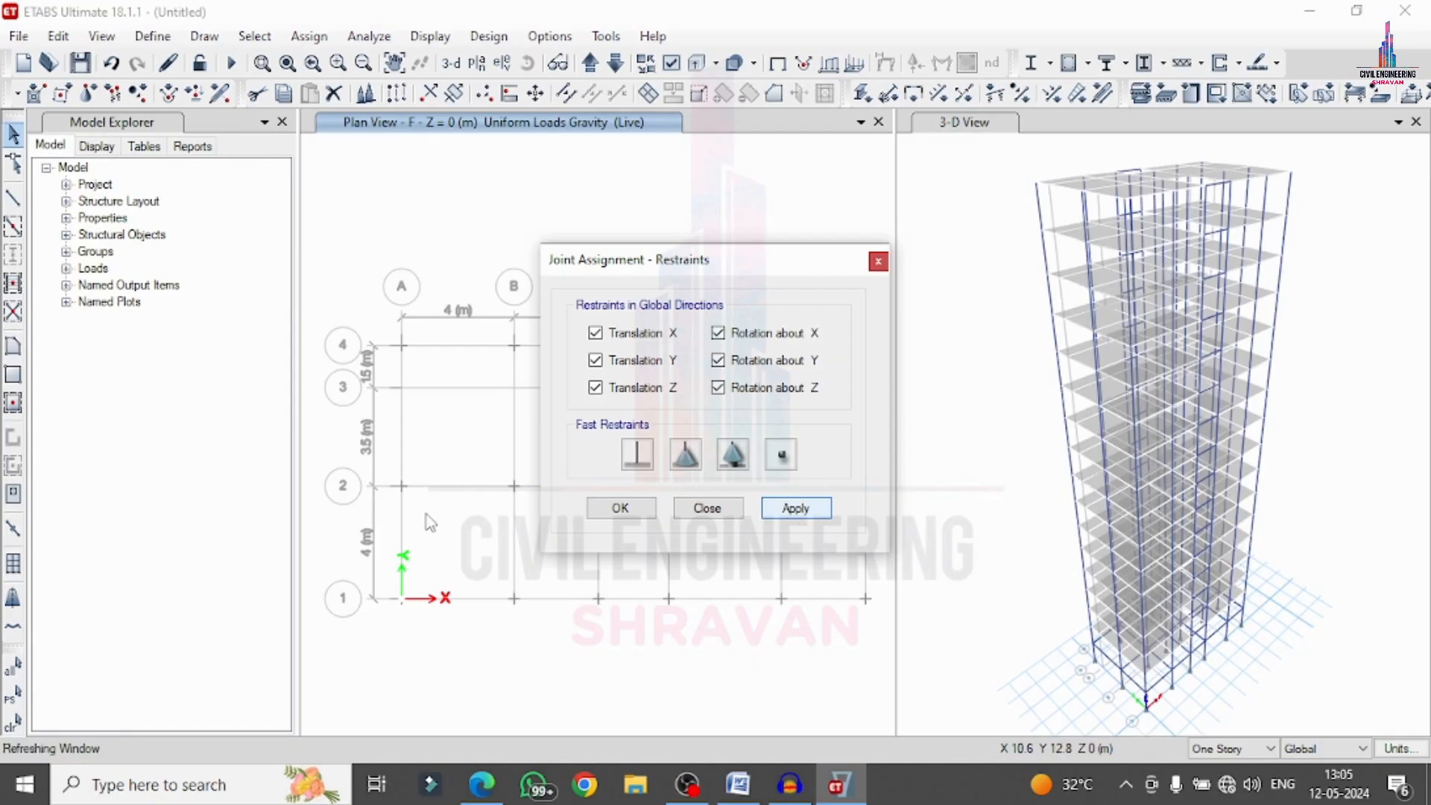
pyautogui.click(621, 509)
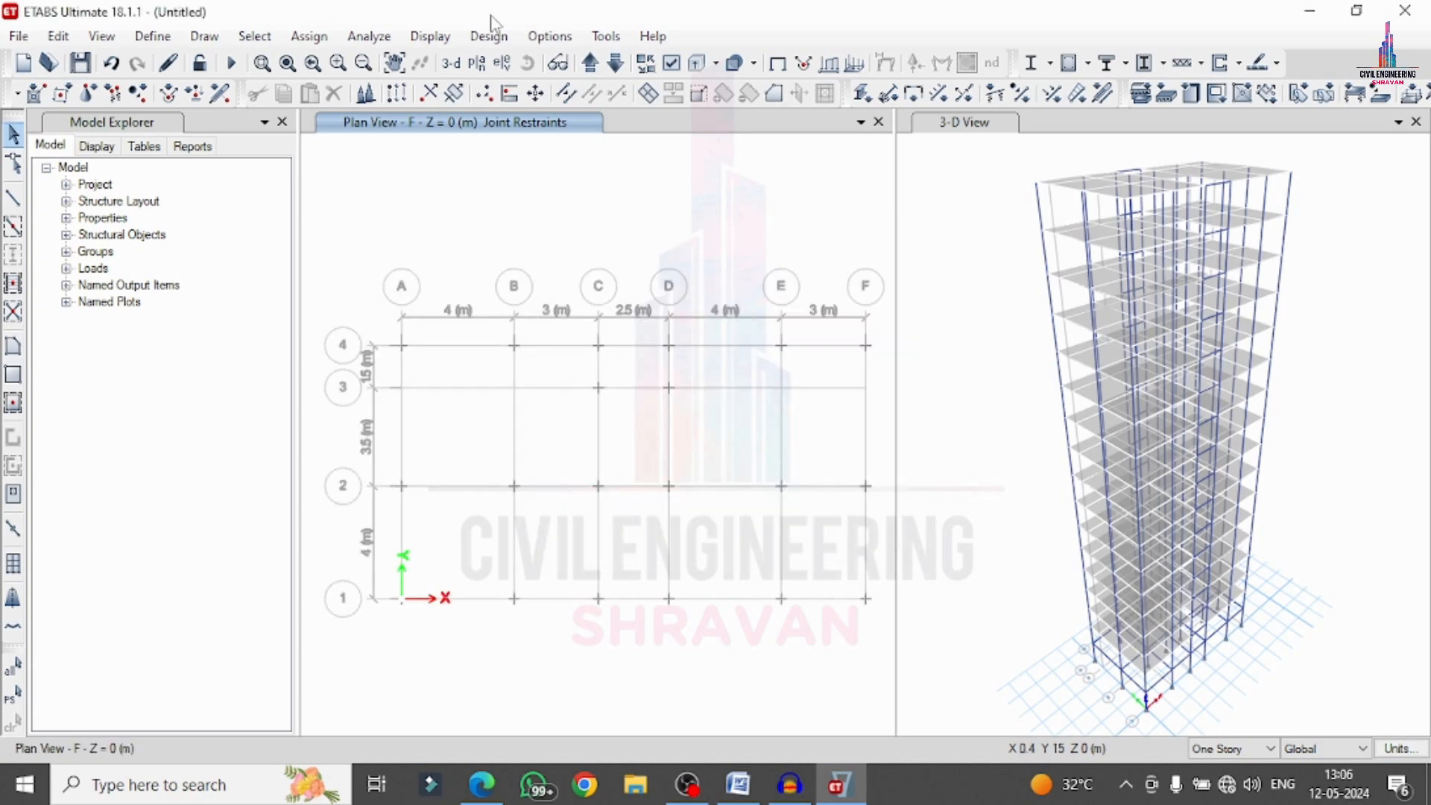
# Display the story 15 plan and check the model for Joints/Joints, Joints/Frames and Joints/Shells within tolerance.
pyautogui.click(616, 63)
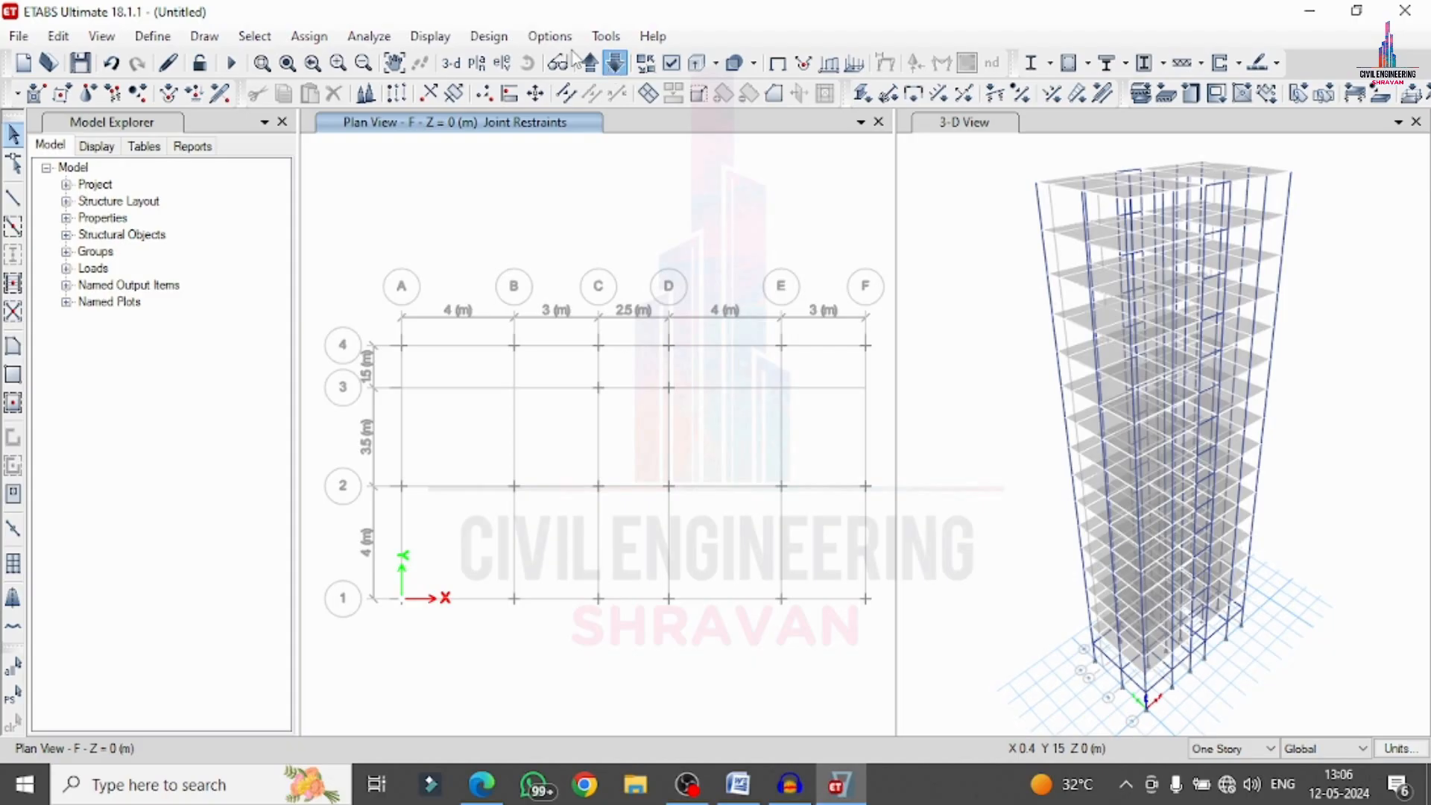
pyautogui.click(371, 37)
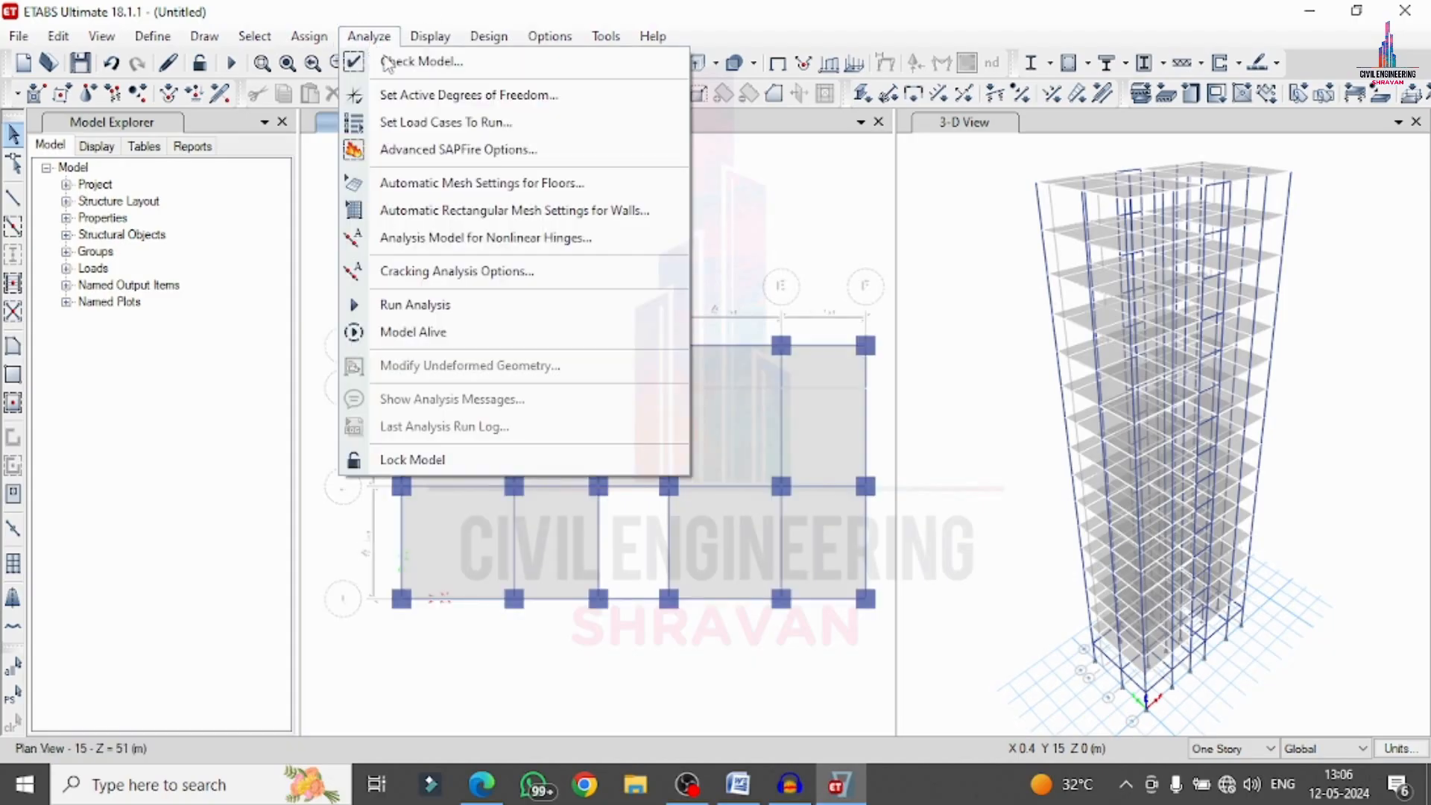
pyautogui.click(419, 58)
pyautogui.click(557, 173)
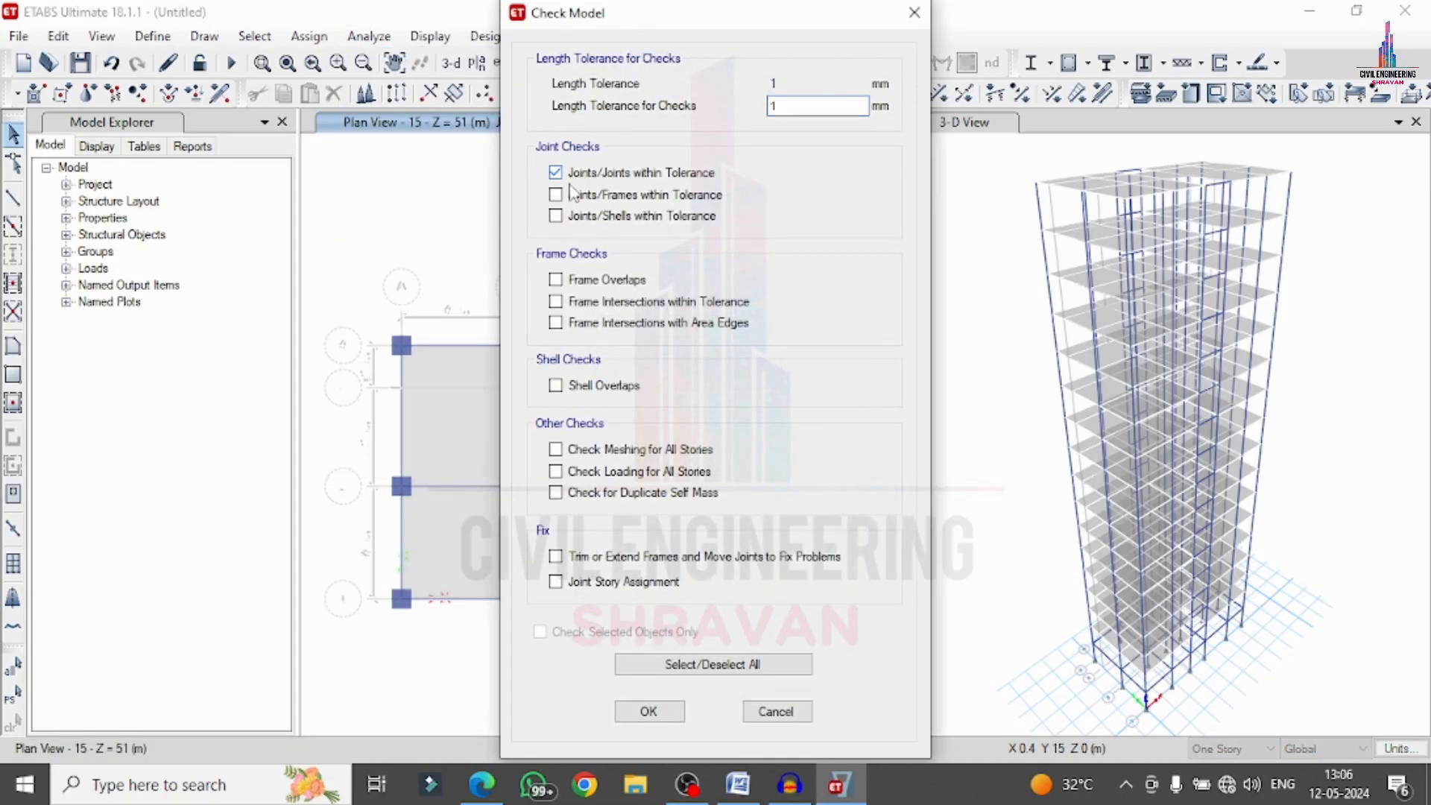
pyautogui.click(557, 194)
pyautogui.click(557, 215)
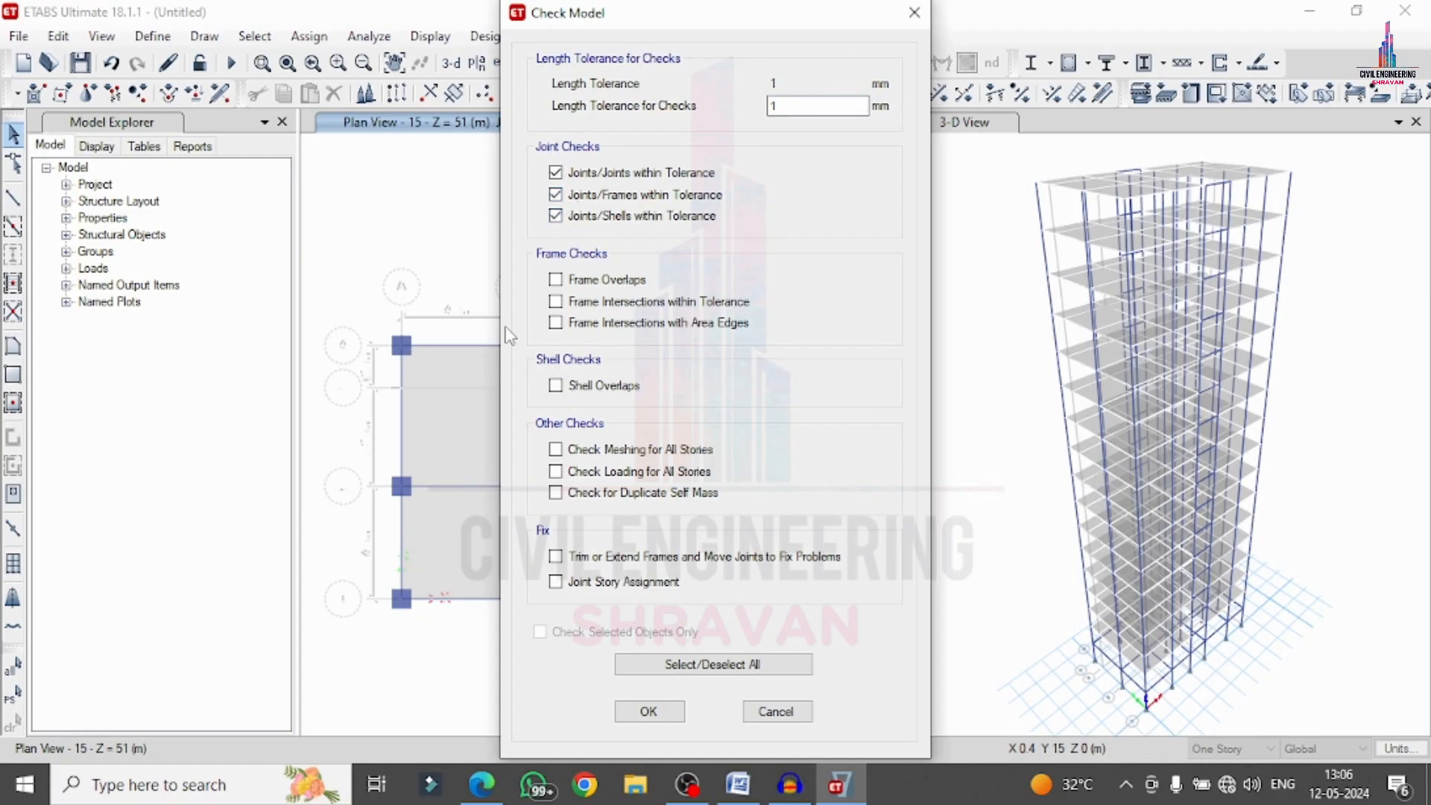
pyautogui.click(632, 714)
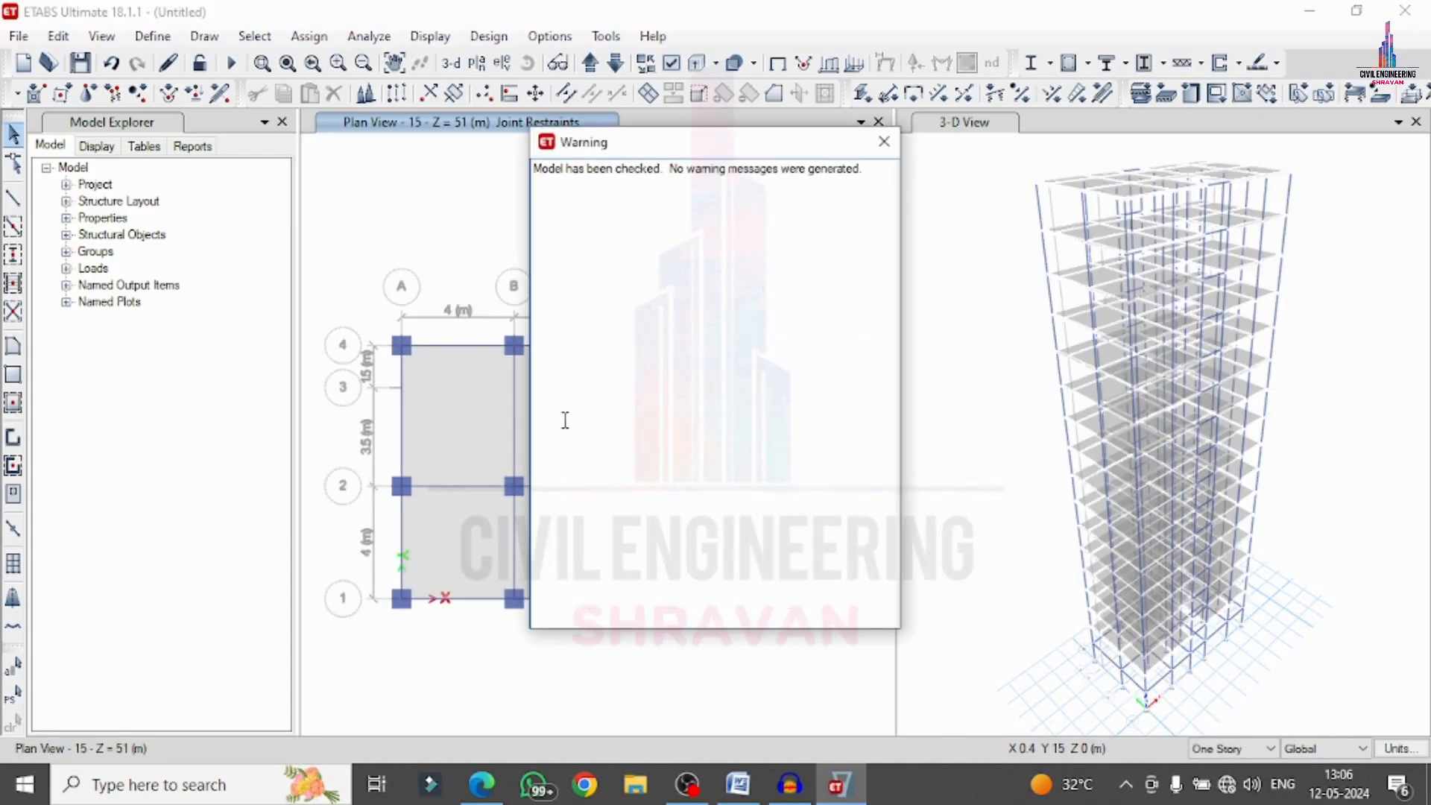
pyautogui.click(884, 141)
# Run the analysis for all load cases, saving the model as G+15.
pyautogui.click(395, 39)
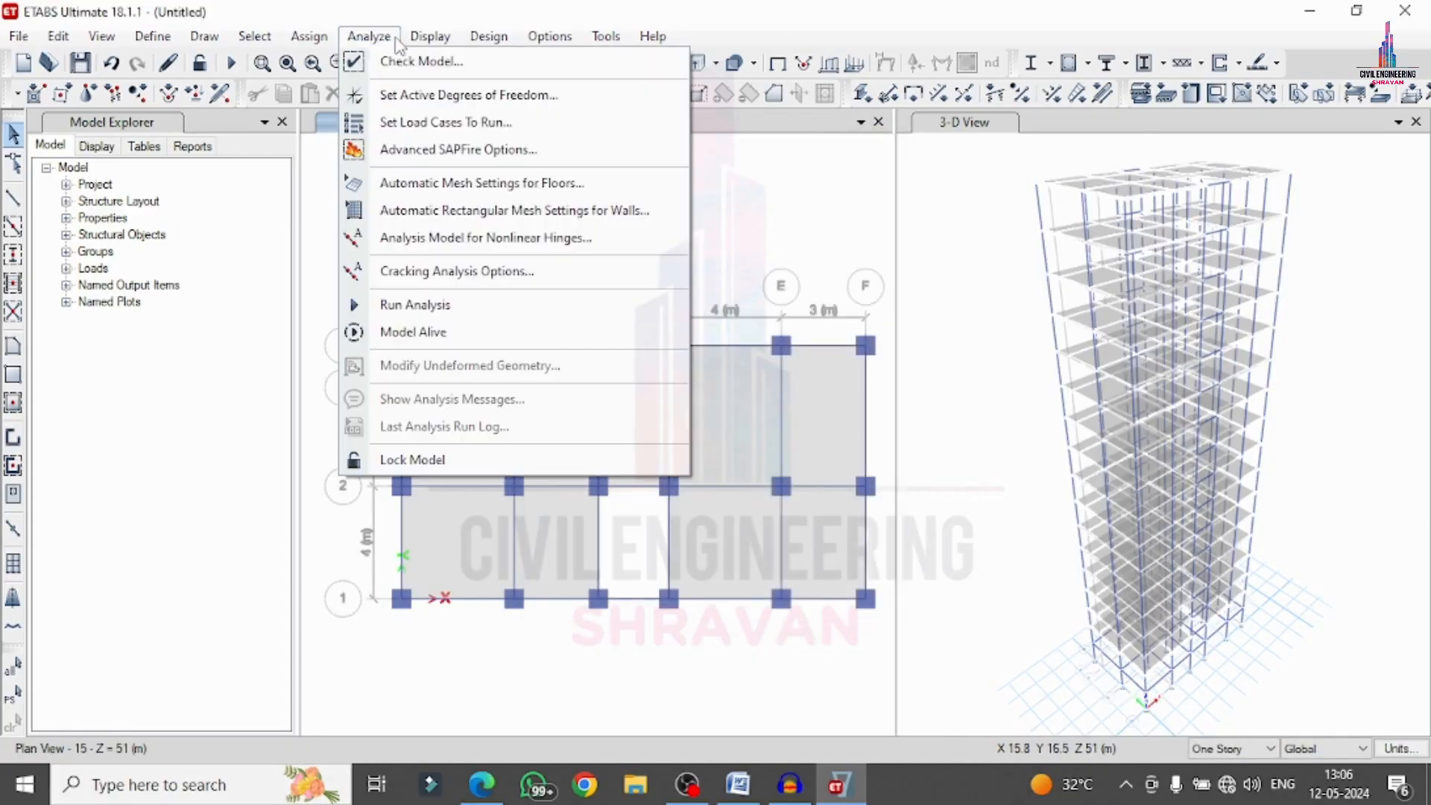
pyautogui.click(495, 120)
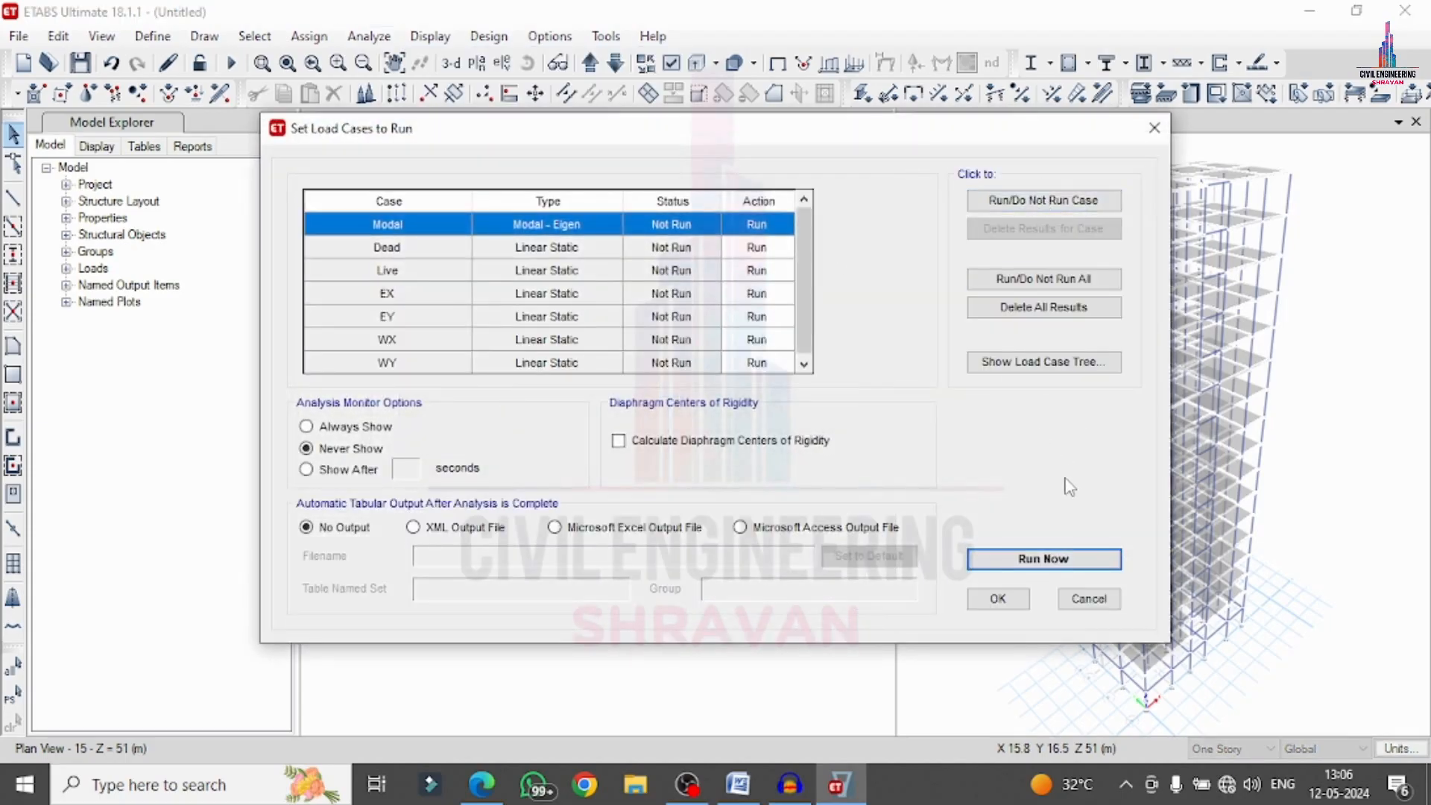
pyautogui.click(1043, 559)
pyautogui.click(904, 648)
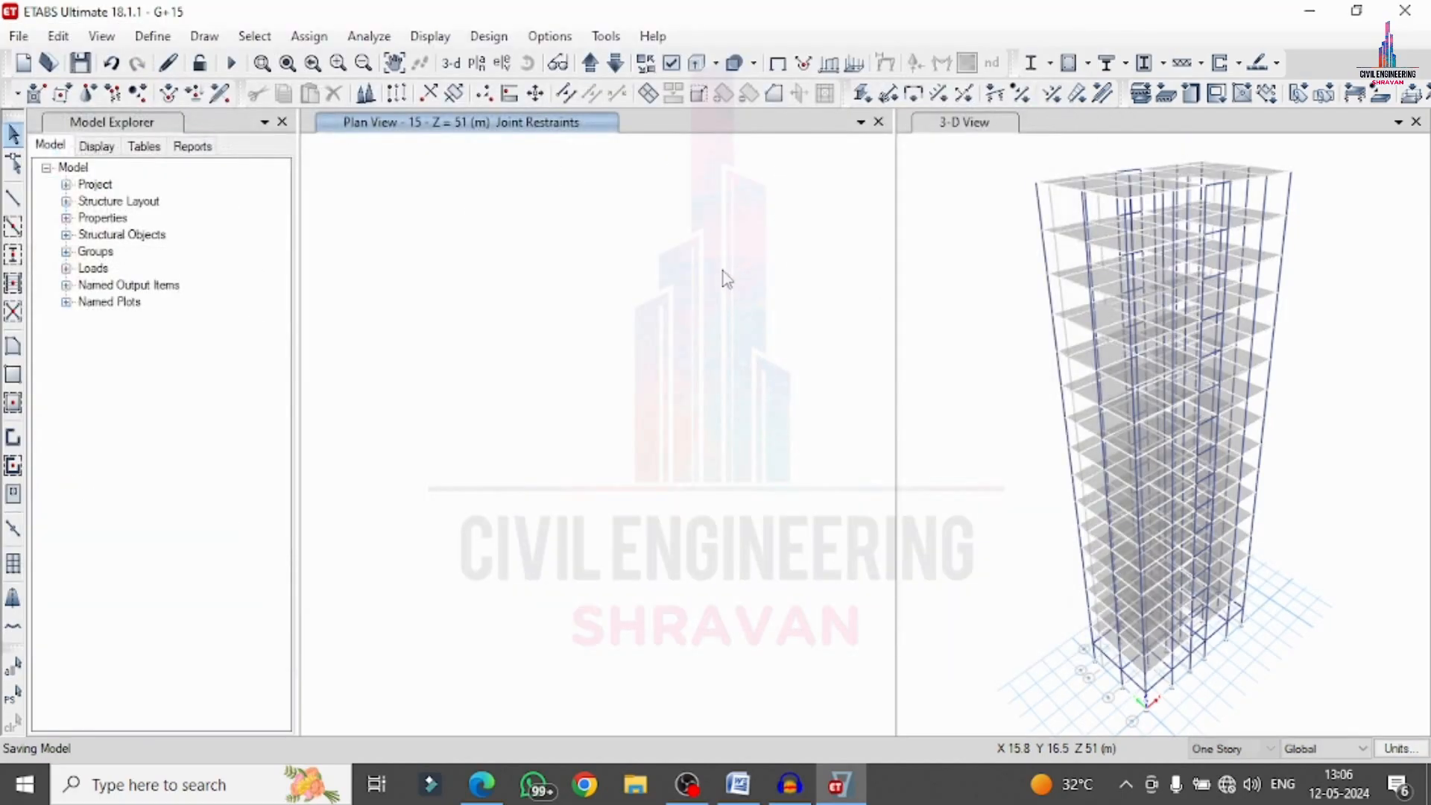
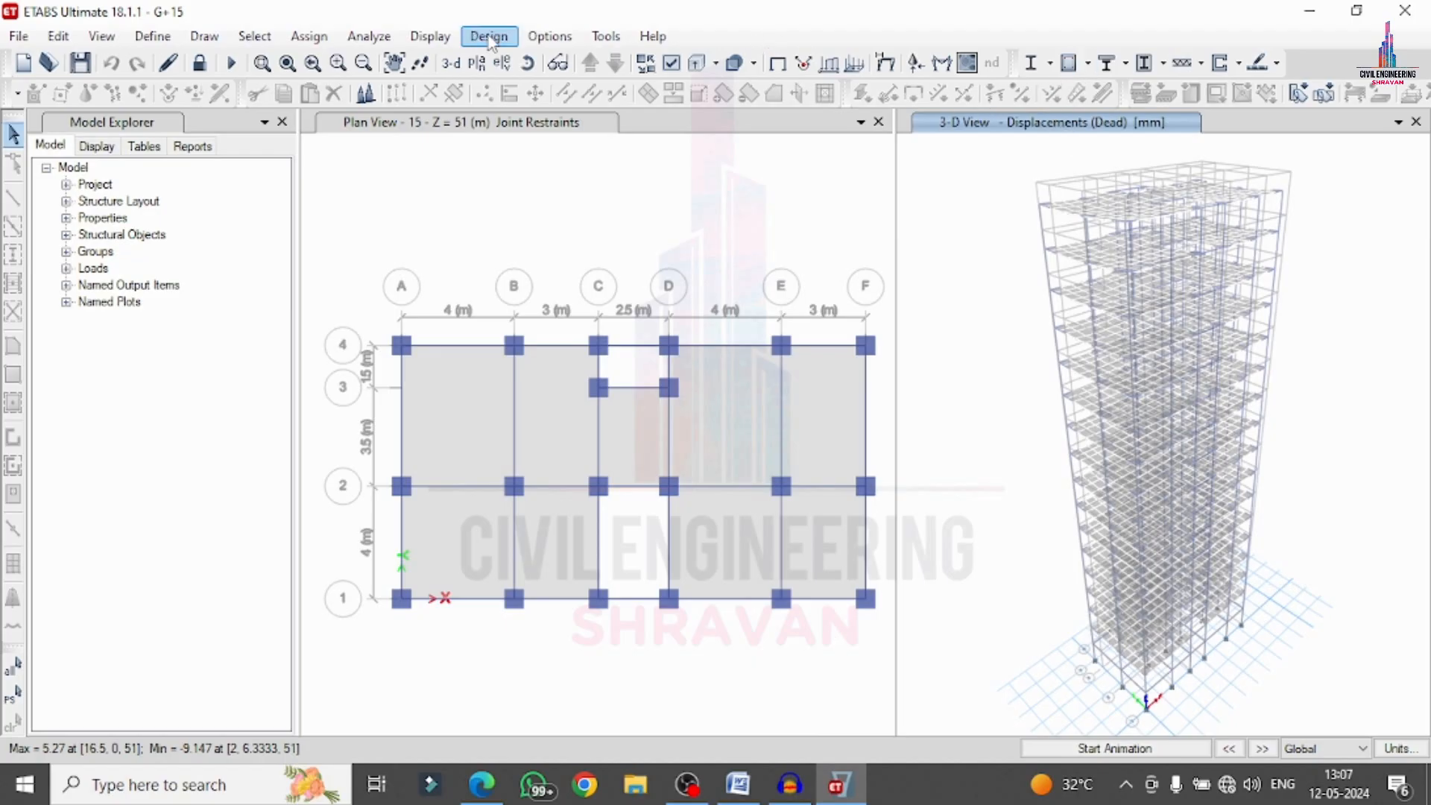
# Display the frame Shear 2-2 diagram for the Dead load case in the 3-D view.
pyautogui.click(430, 36)
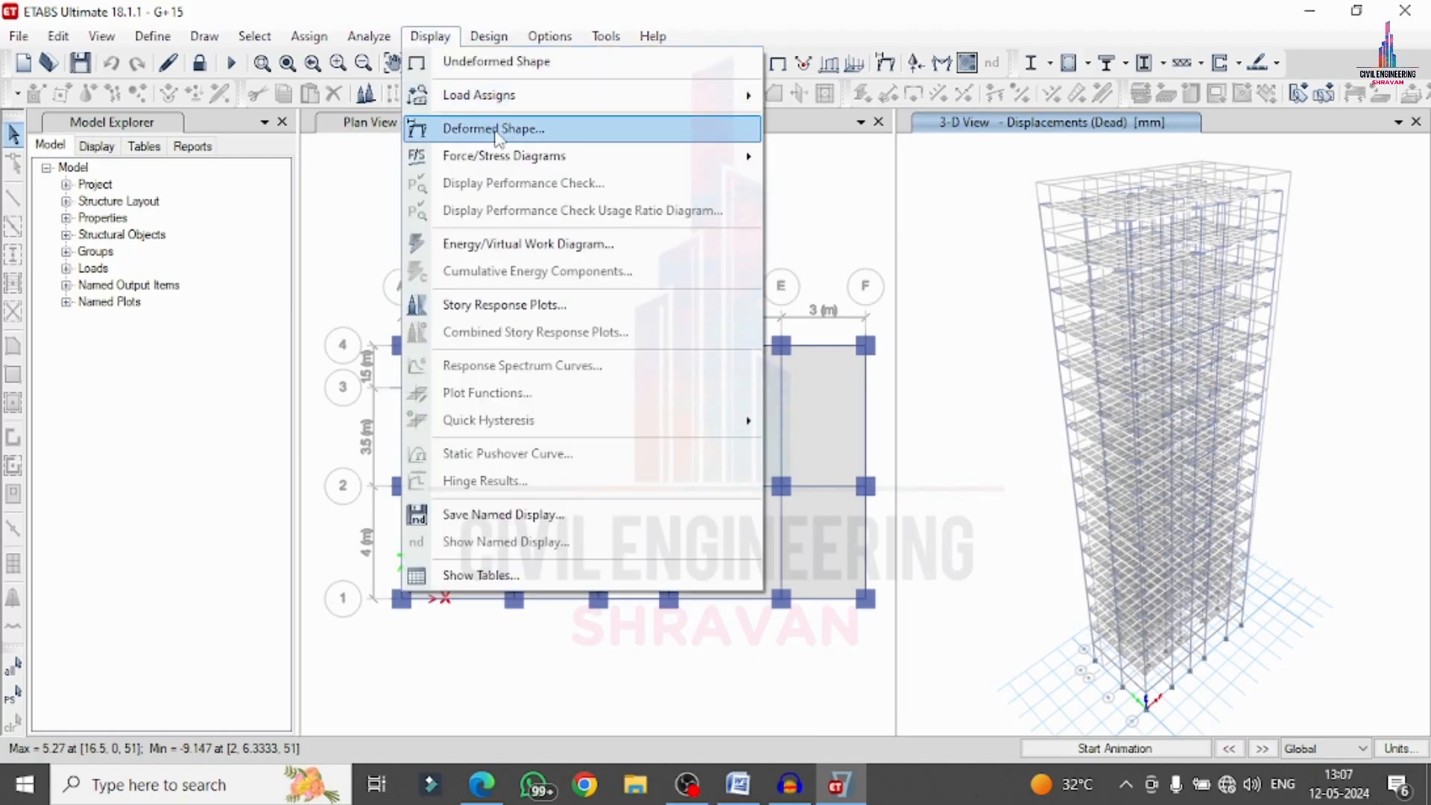
pyautogui.moveTo(521, 155)
pyautogui.click(843, 221)
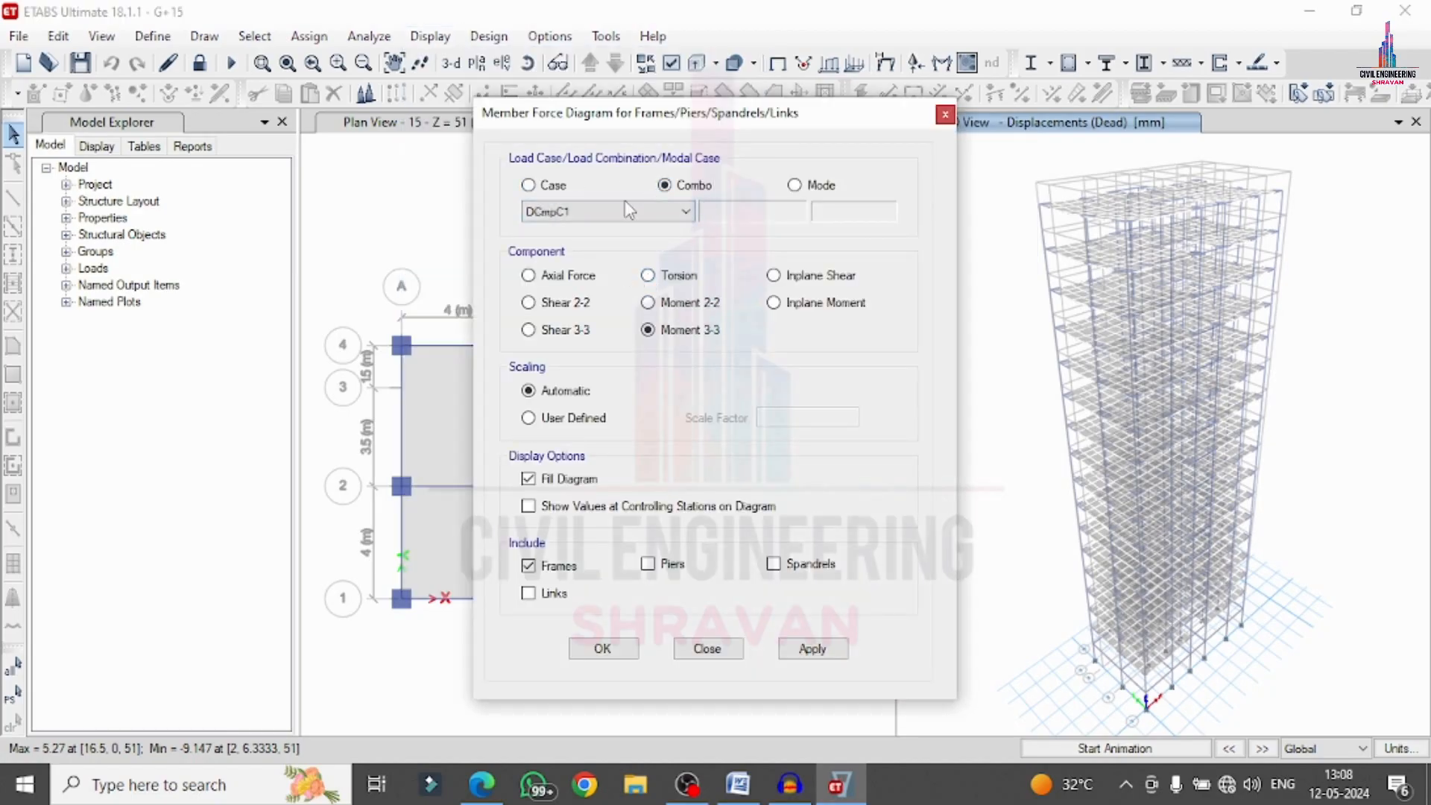
pyautogui.click(561, 185)
pyautogui.click(548, 307)
pyautogui.click(816, 651)
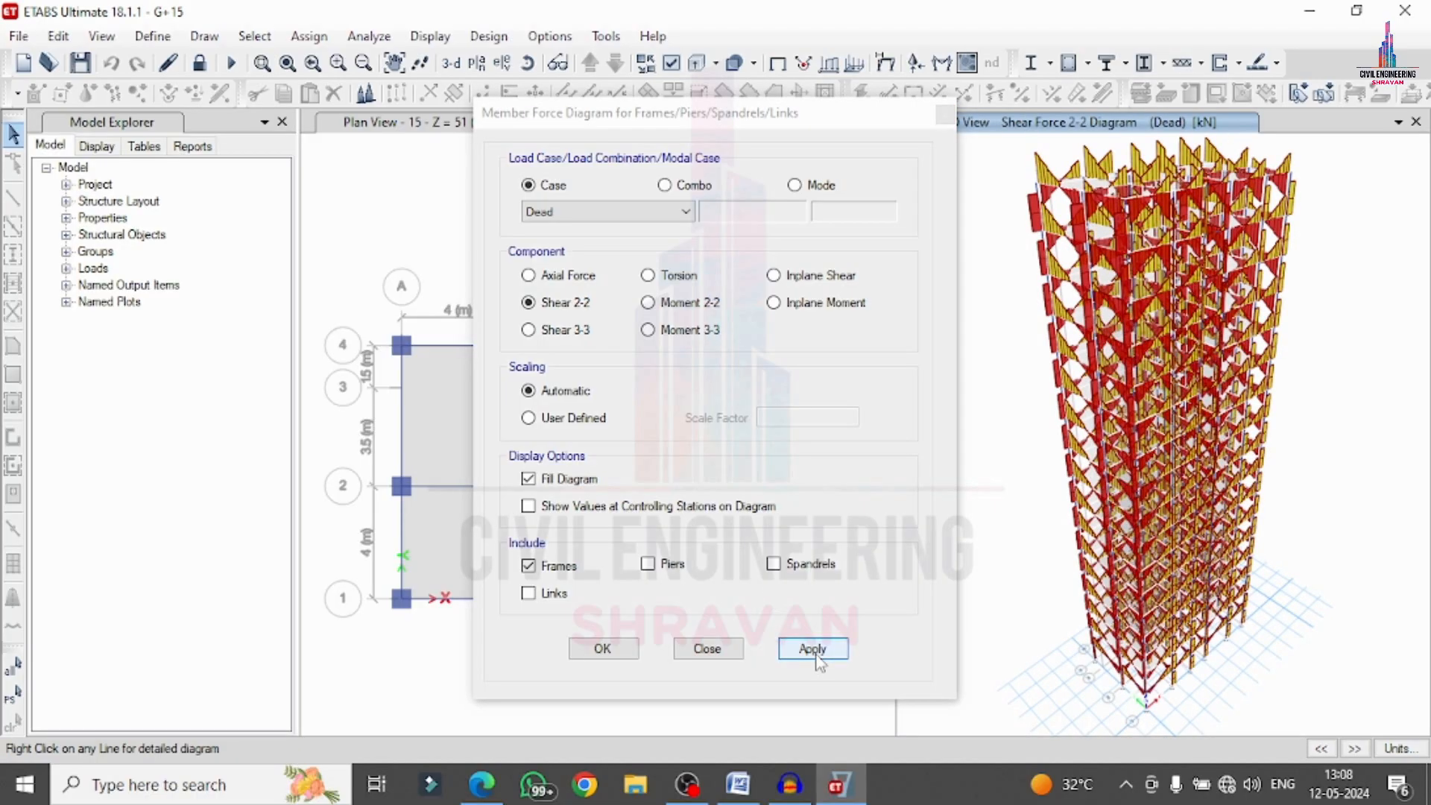
# Display the Dead load Moment 3-3 diagram and the Torsion diagram of the frames.
pyautogui.click(648, 330)
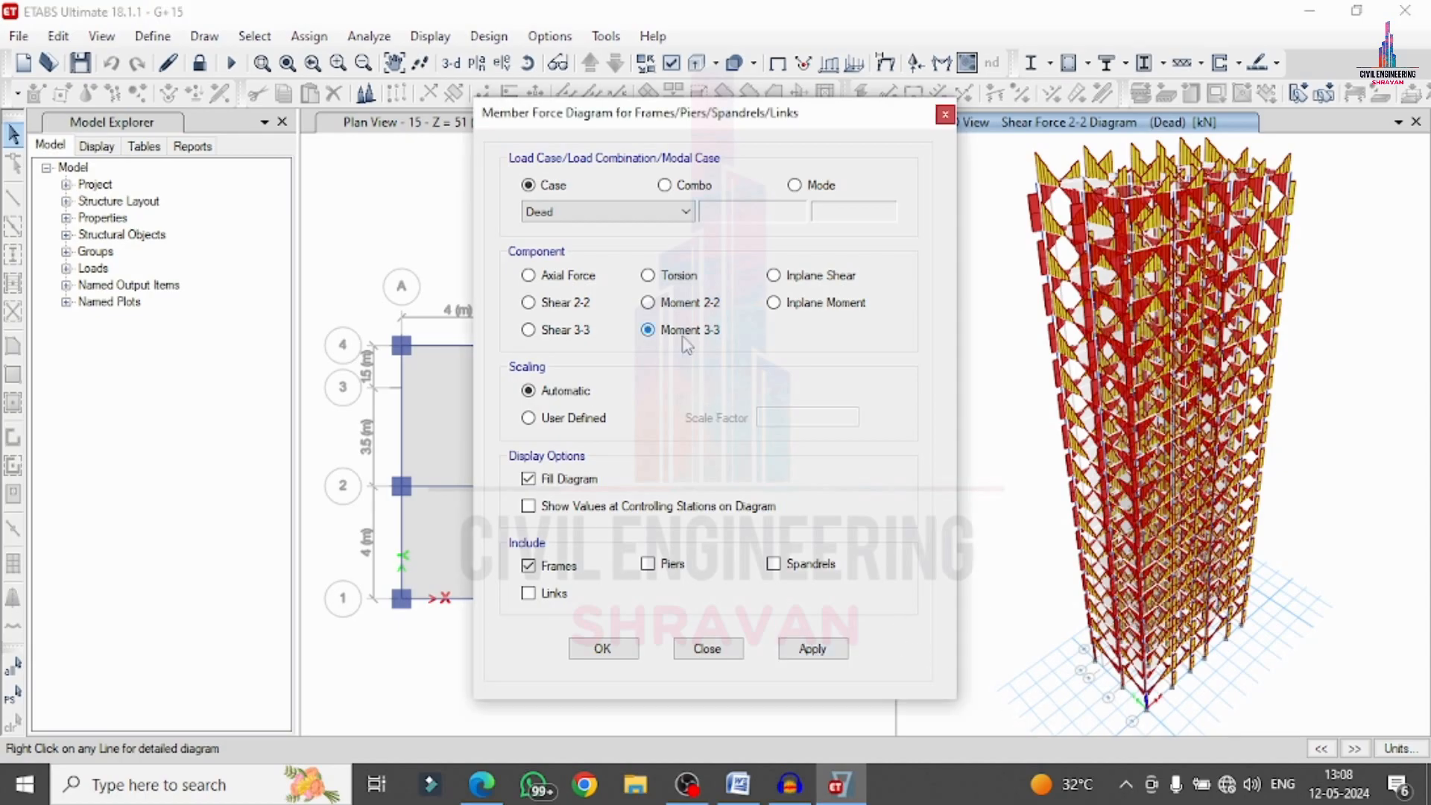
pyautogui.click(812, 650)
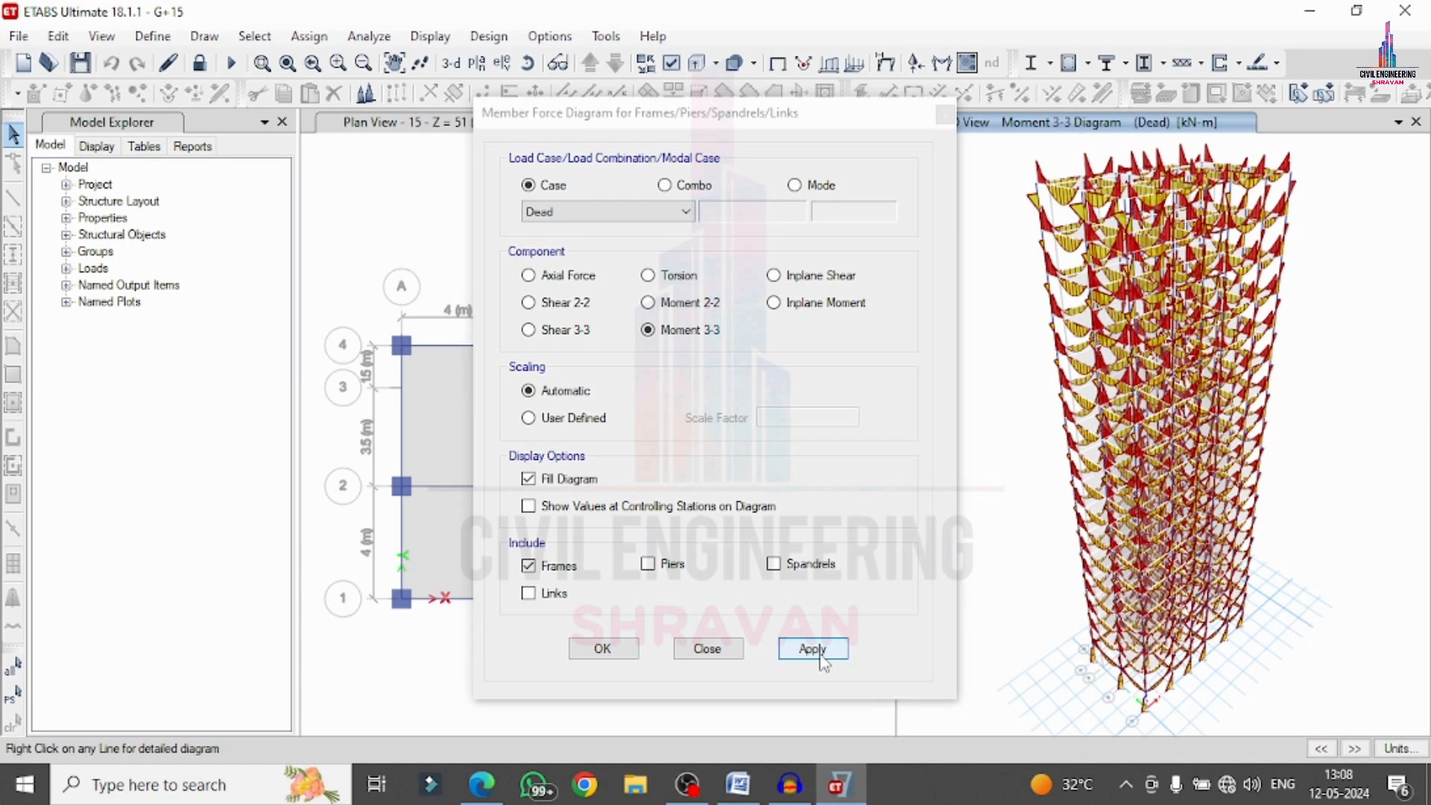
pyautogui.click(648, 275)
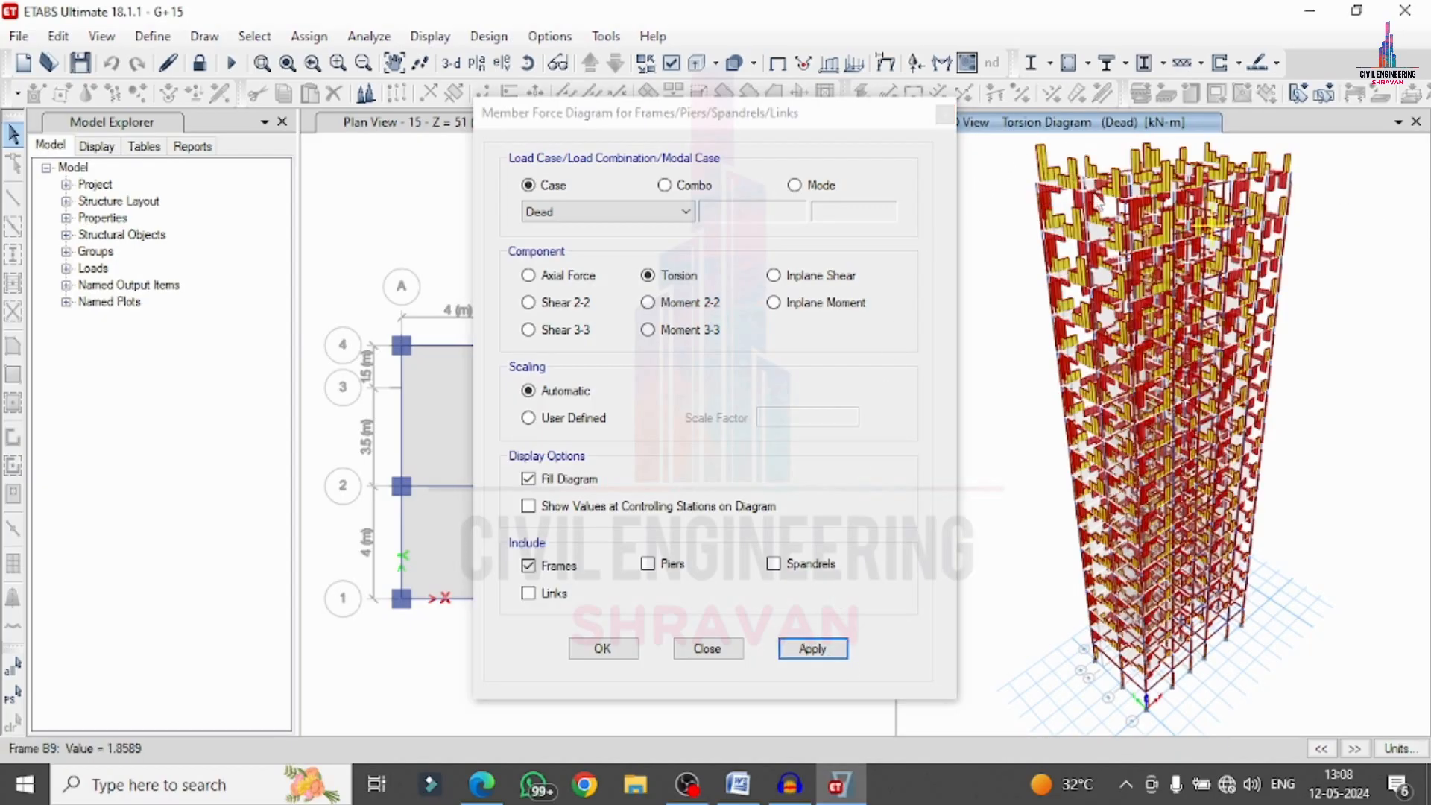
pyautogui.click(945, 114)
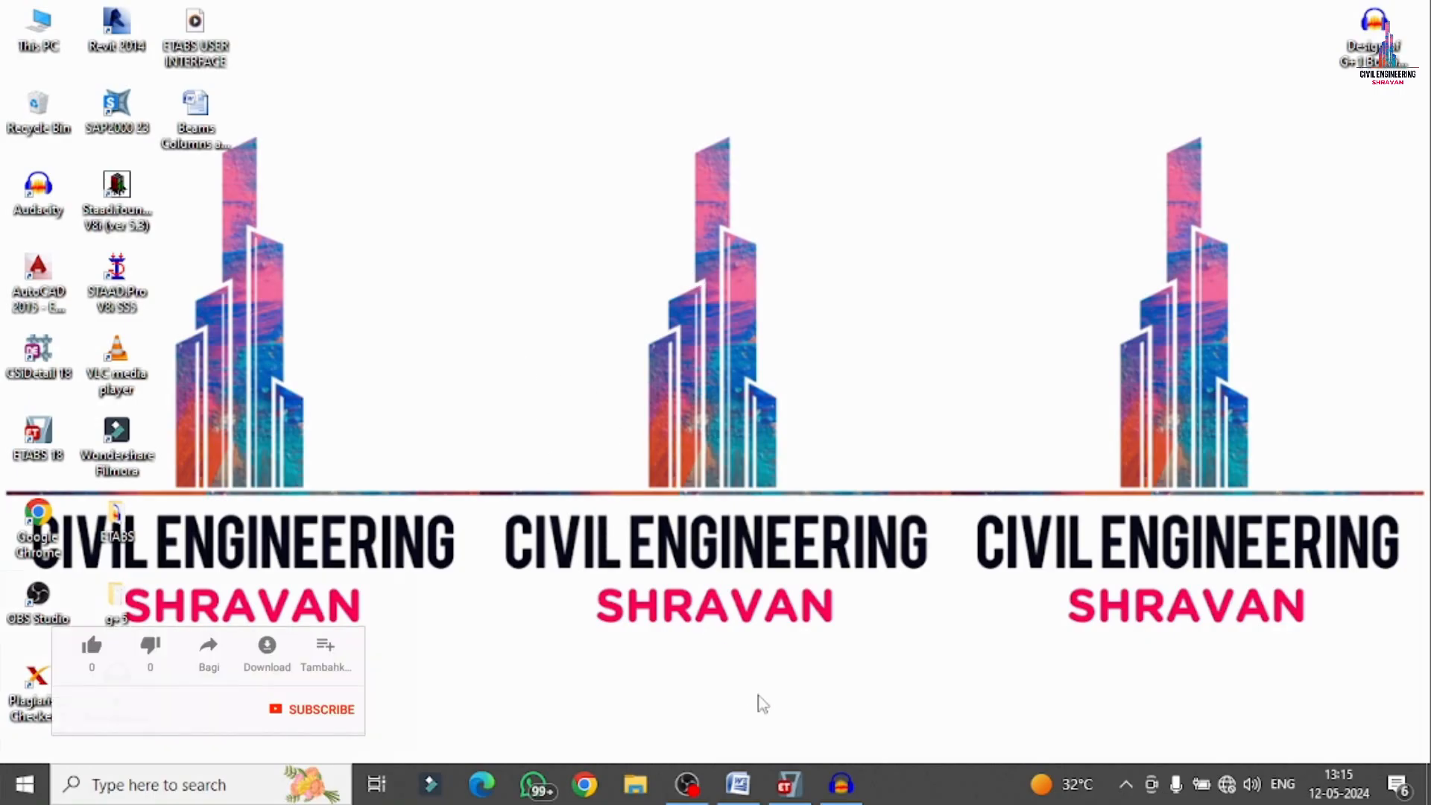
# Switch back to ETABS and unlock the analysed model for editing.
pyautogui.click(788, 785)
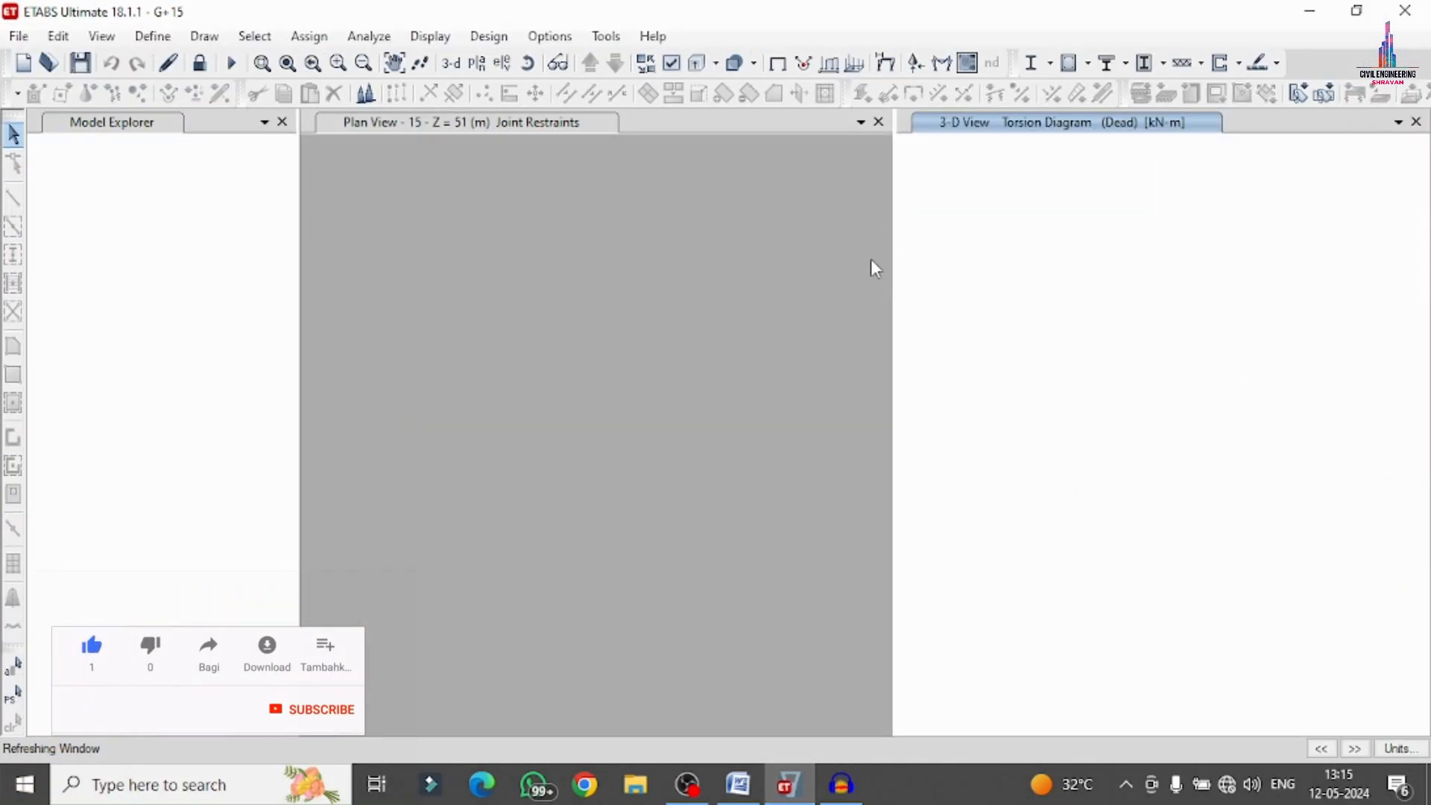
pyautogui.click(854, 785)
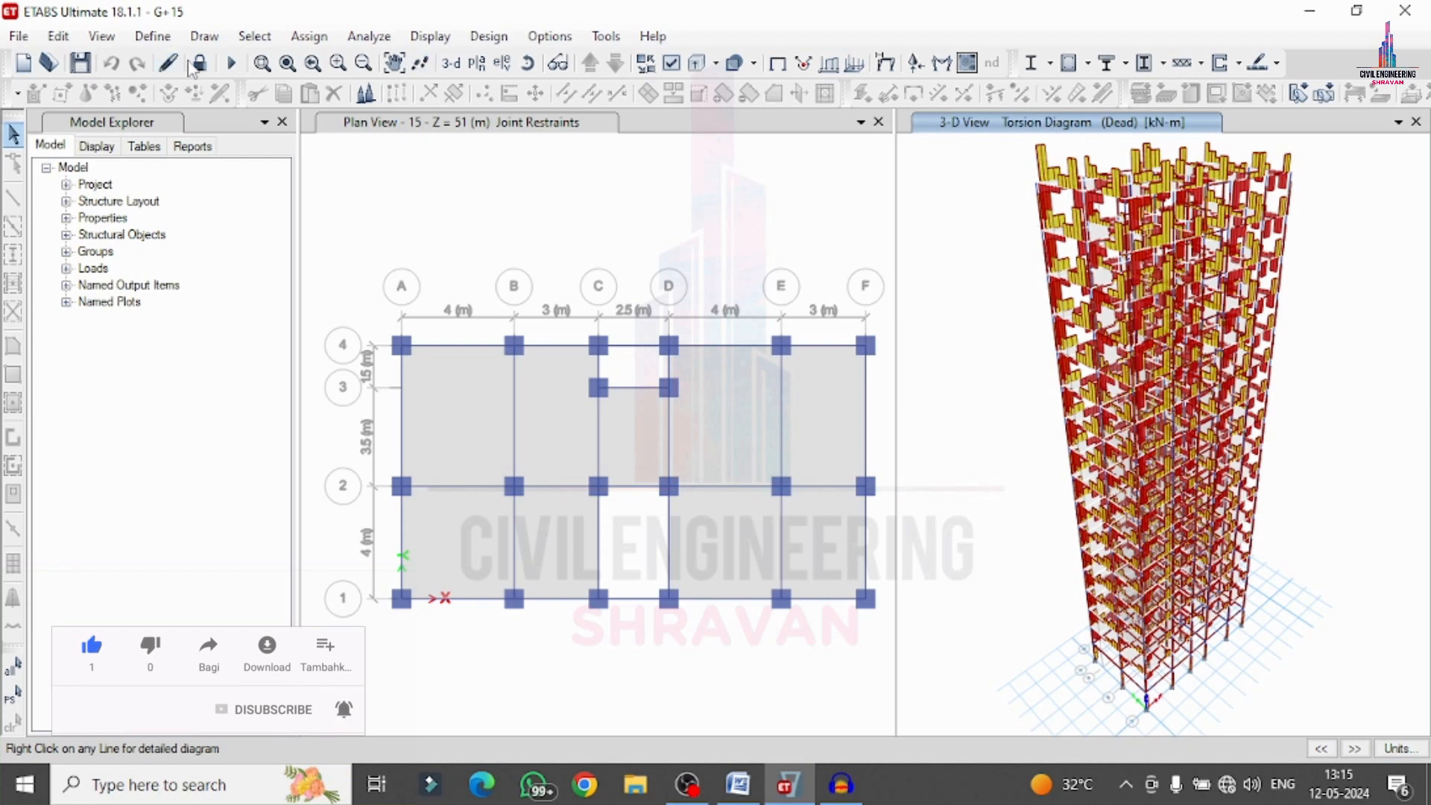
pyautogui.click(200, 62)
pyautogui.click(747, 471)
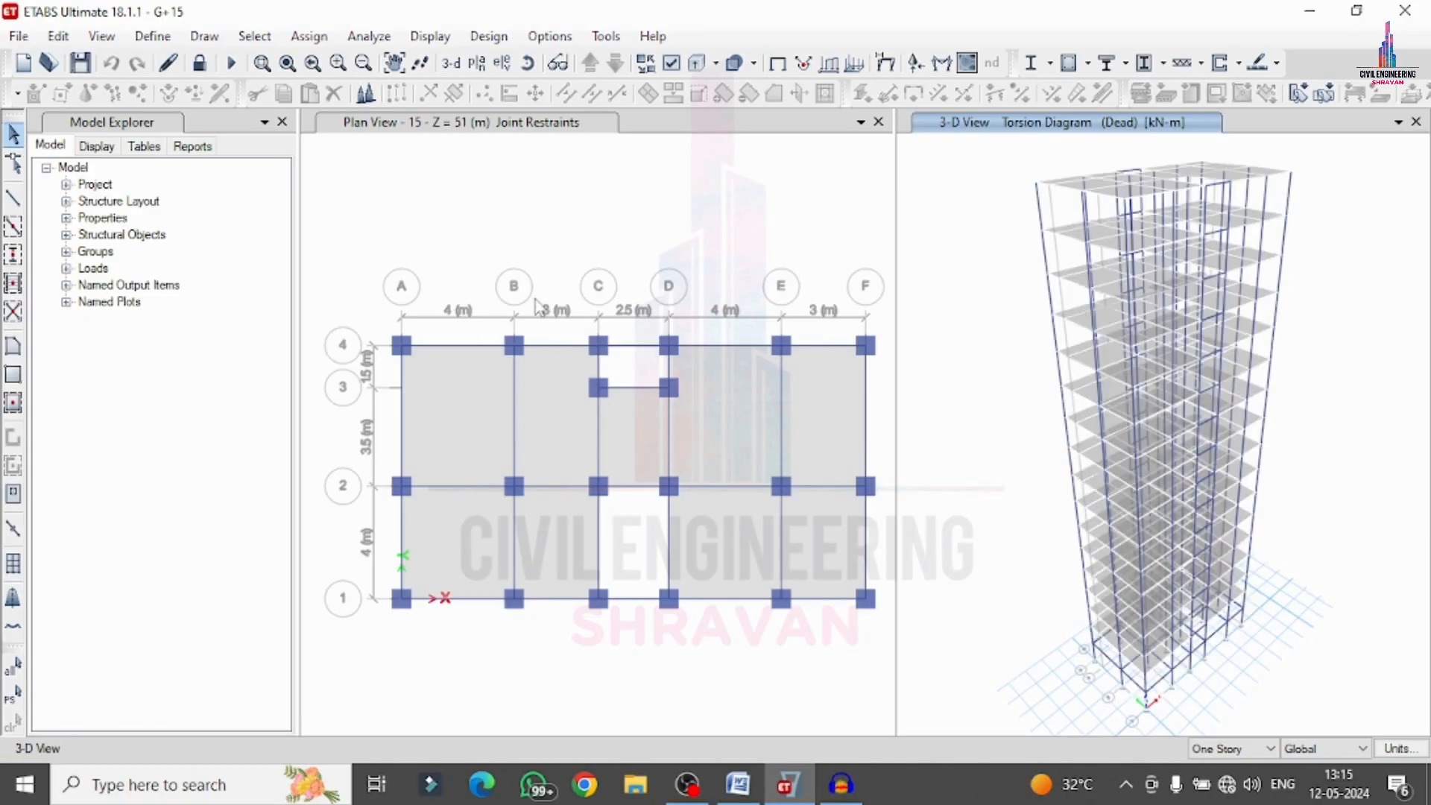
# Add auto-width design strips on story 15 along the X grid direction of G1 in strip layer A.
pyautogui.click(59, 36)
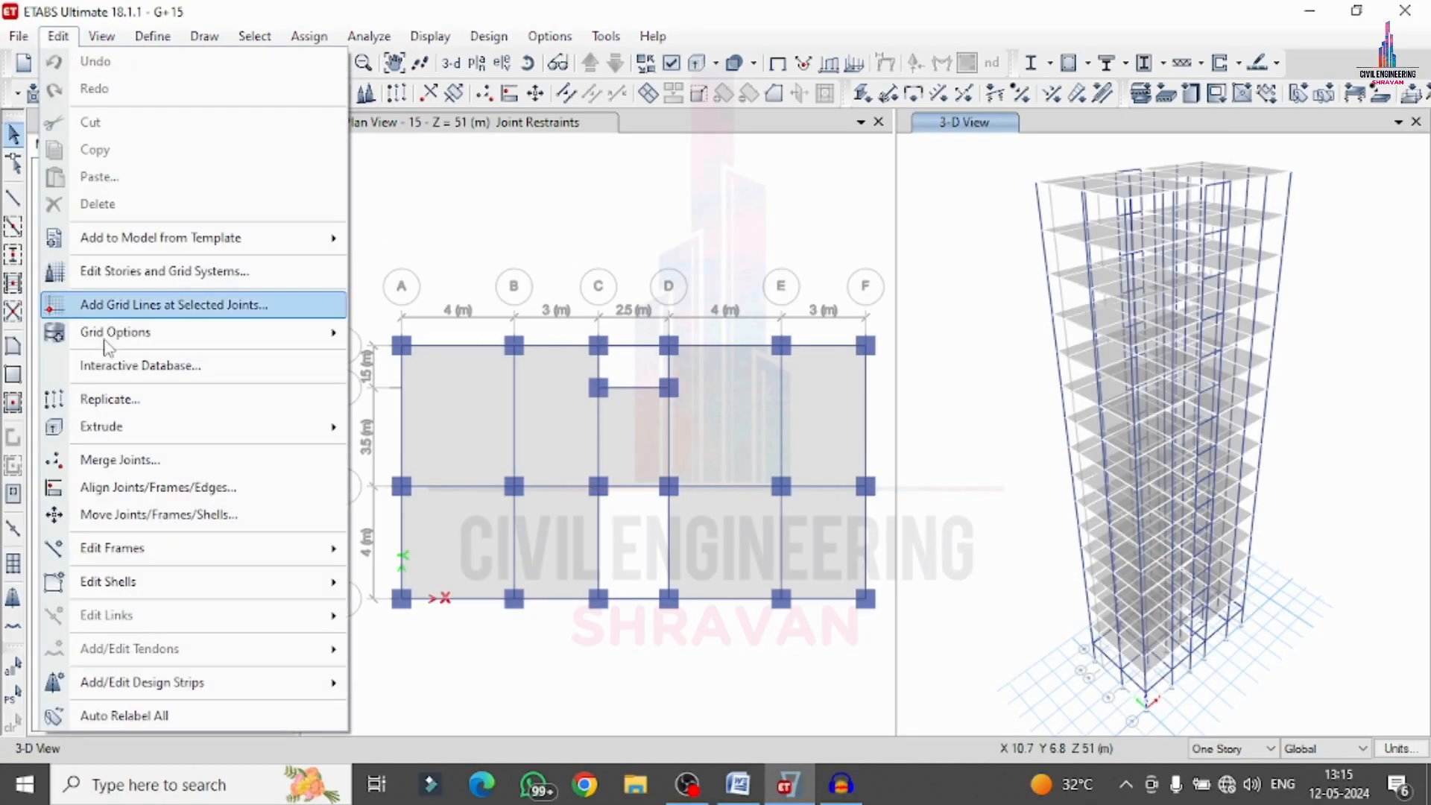
pyautogui.moveTo(141, 685)
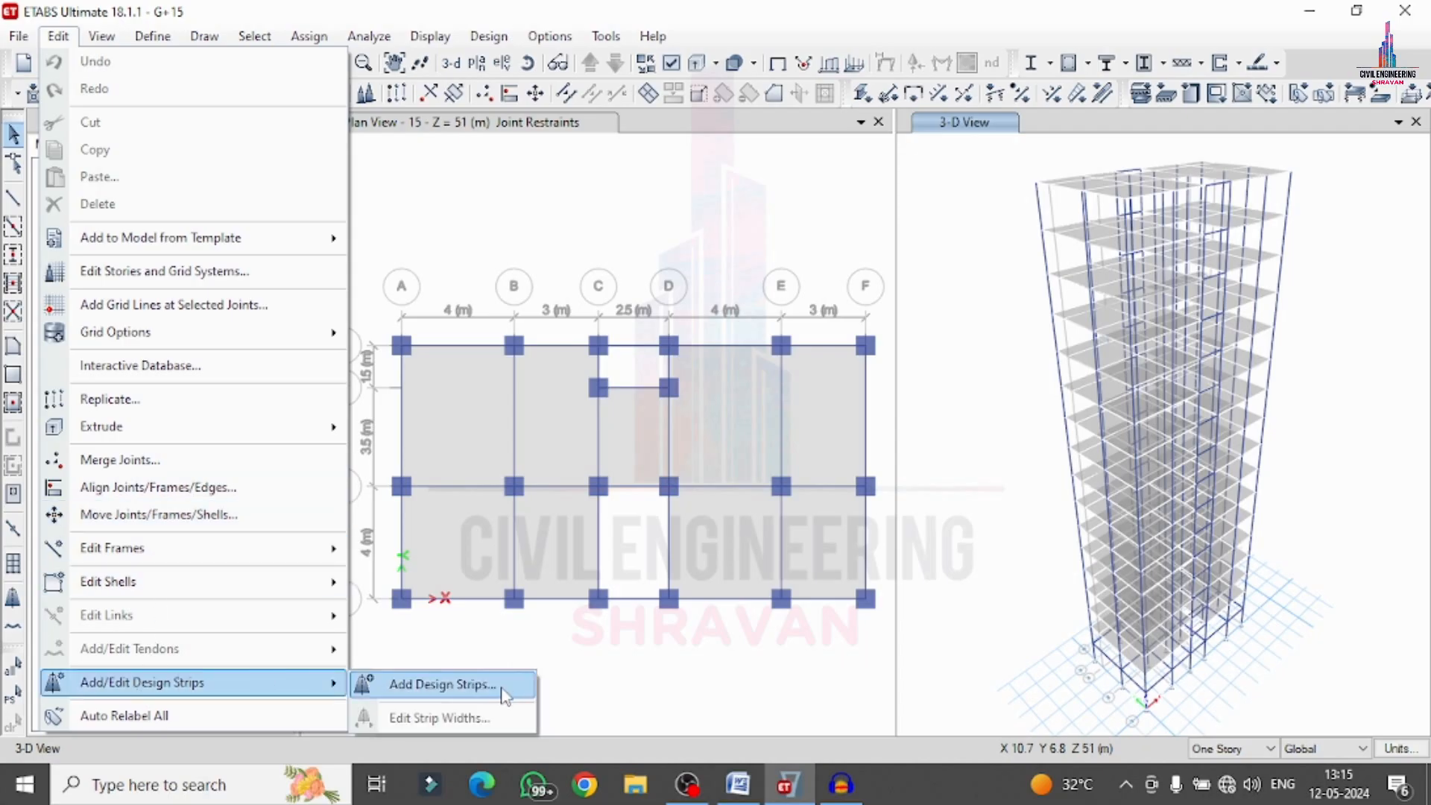
pyautogui.click(442, 685)
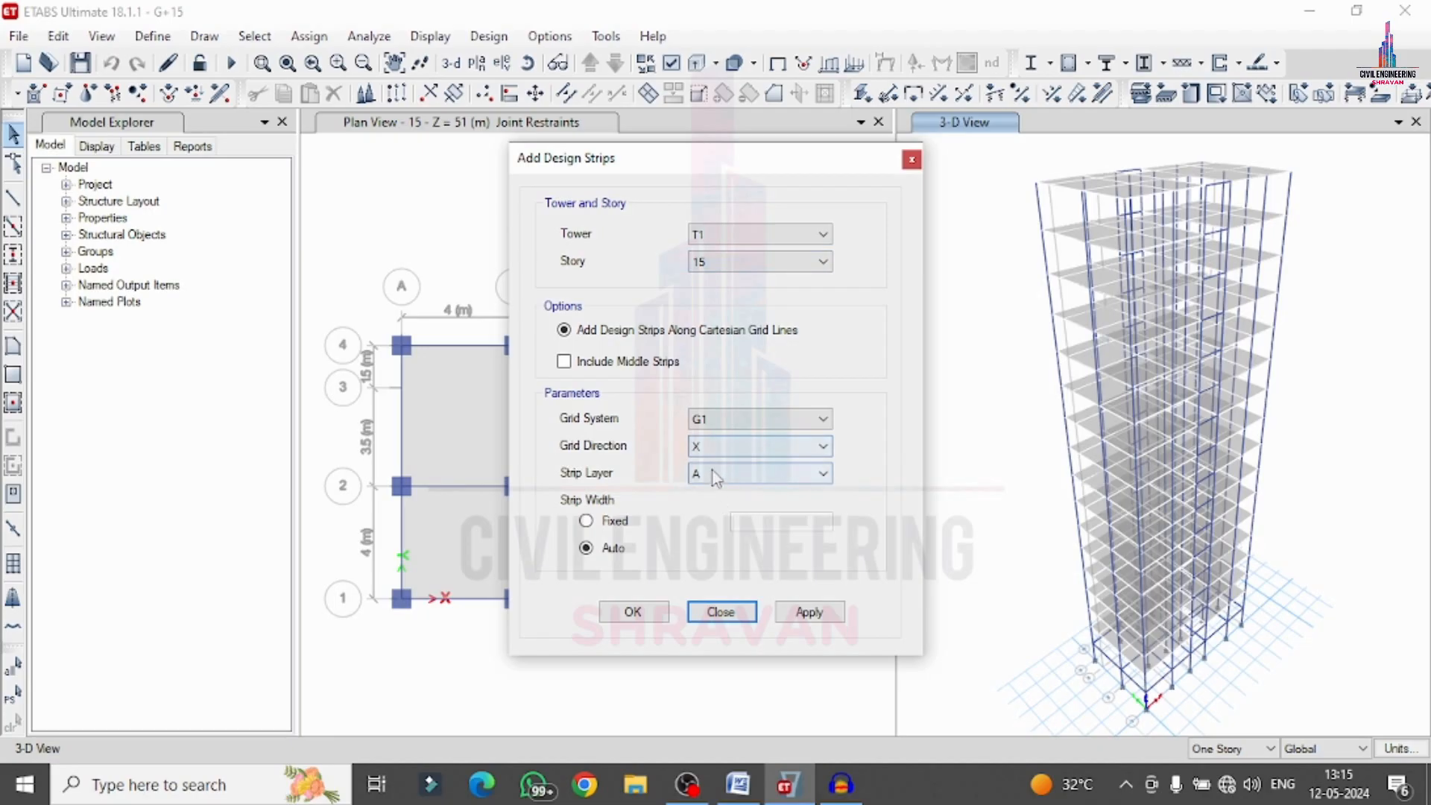
pyautogui.click(809, 612)
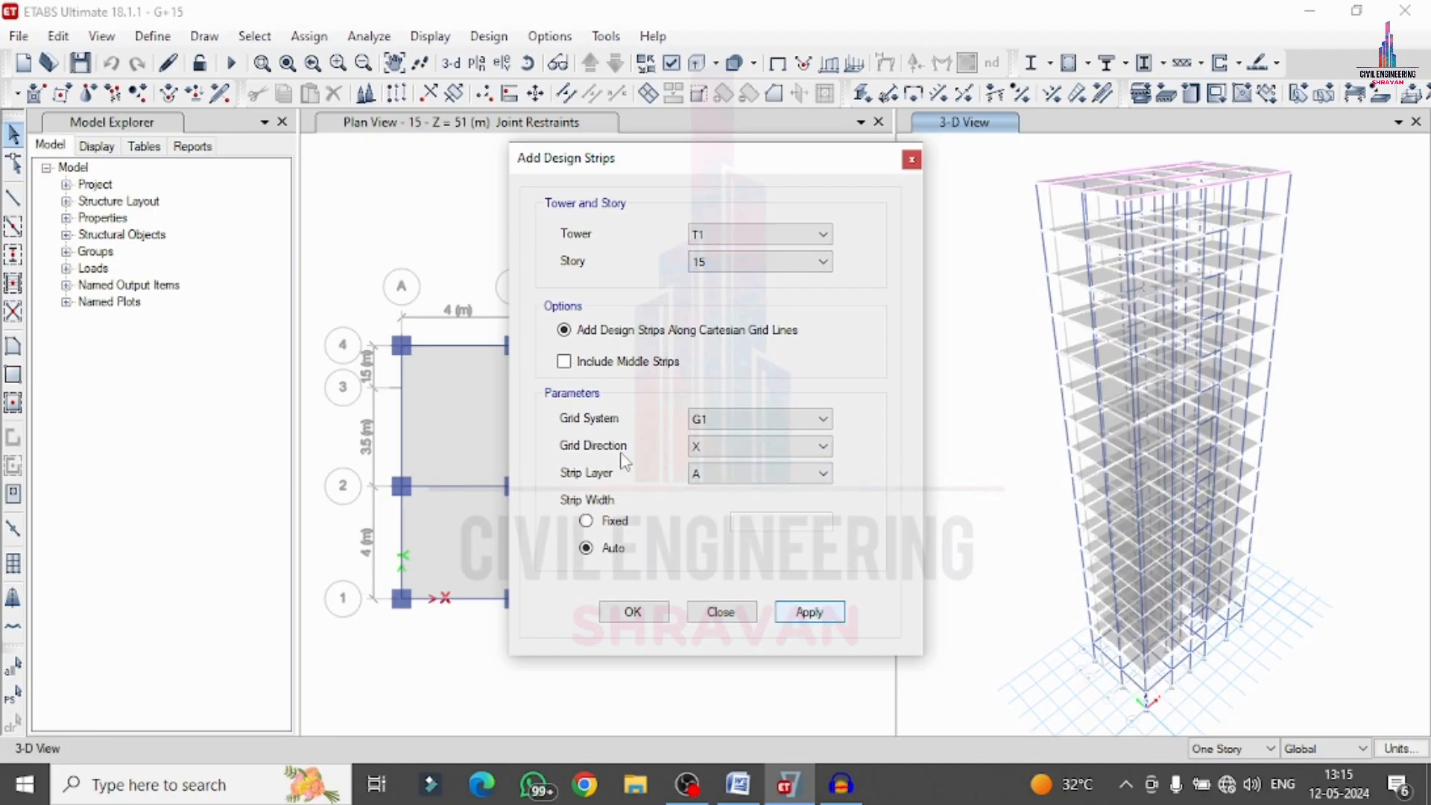
# Add auto-width design strips on story 15 along the Y grid direction in strip layer B.
pyautogui.click(716, 450)
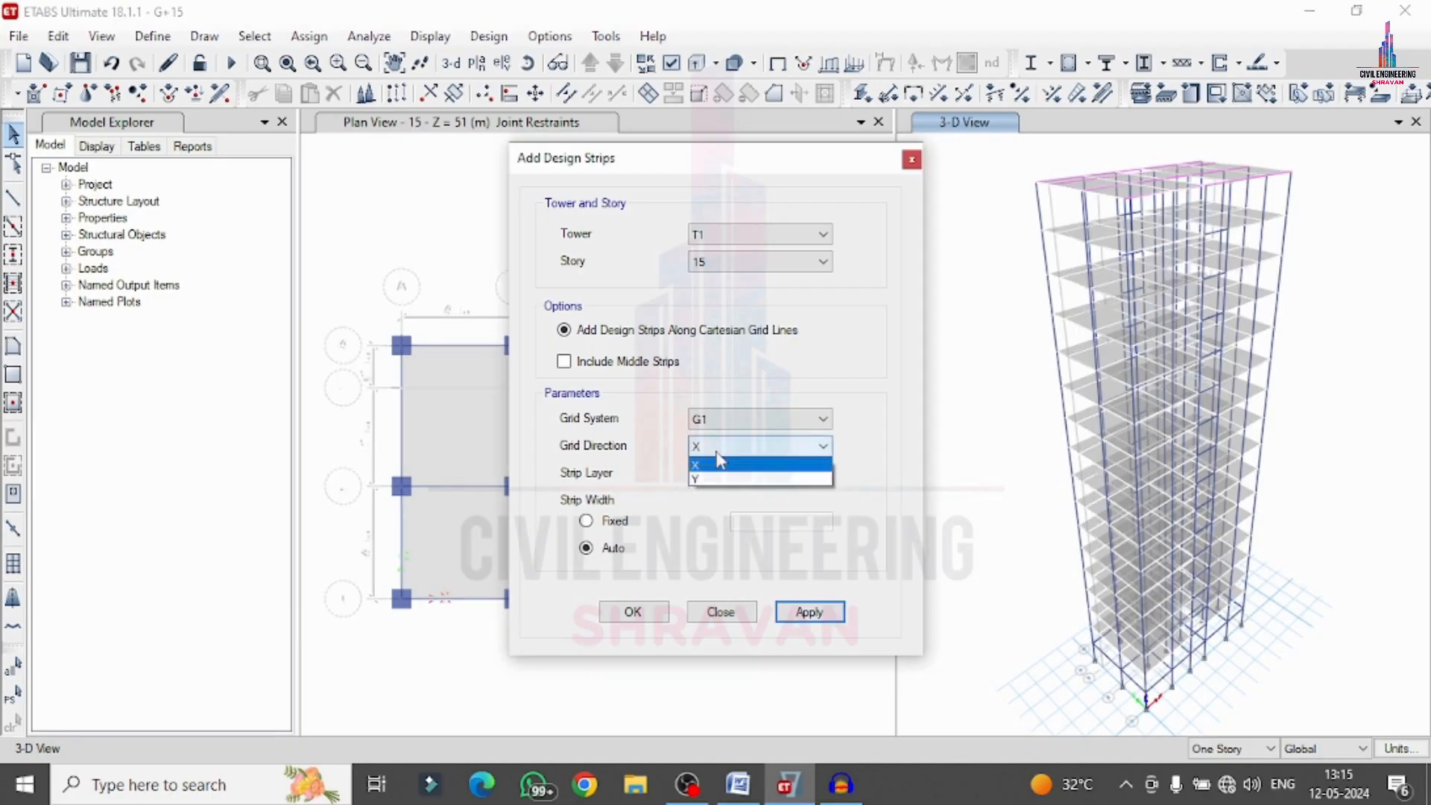
pyautogui.click(696, 478)
pyautogui.click(716, 473)
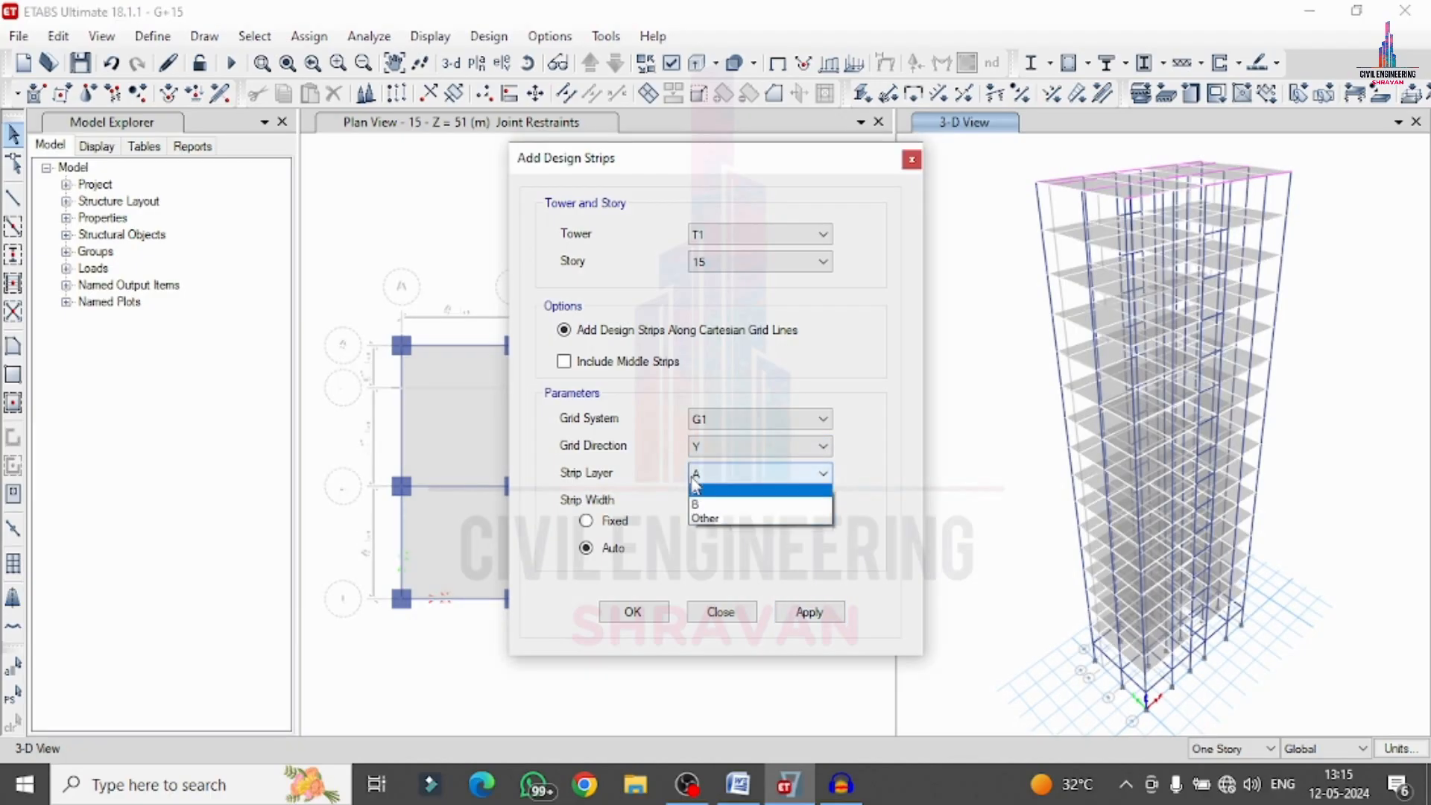
pyautogui.click(701, 506)
pyautogui.click(790, 619)
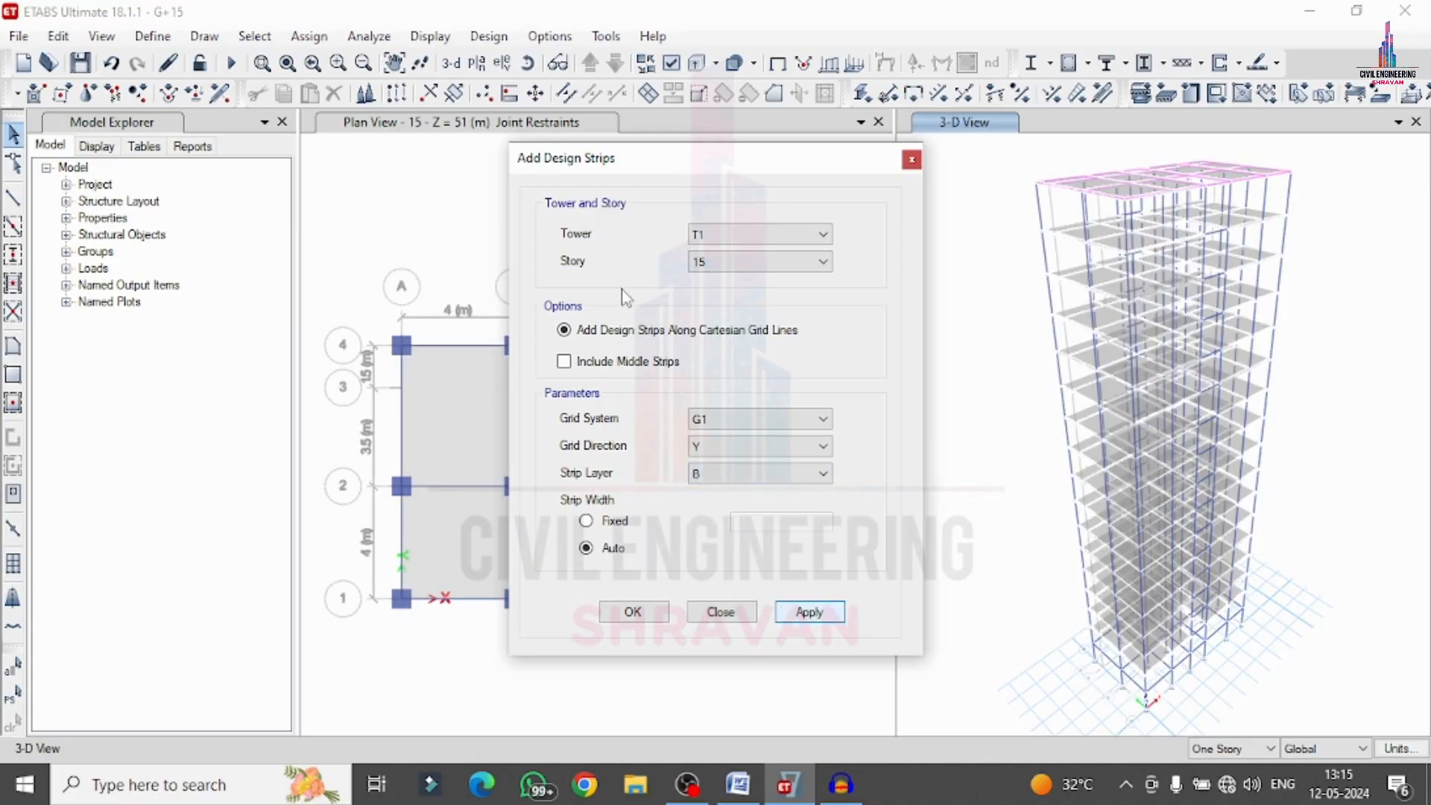
# Add design strips on story 14 along the X grid direction in strip layer A.
pyautogui.click(788, 271)
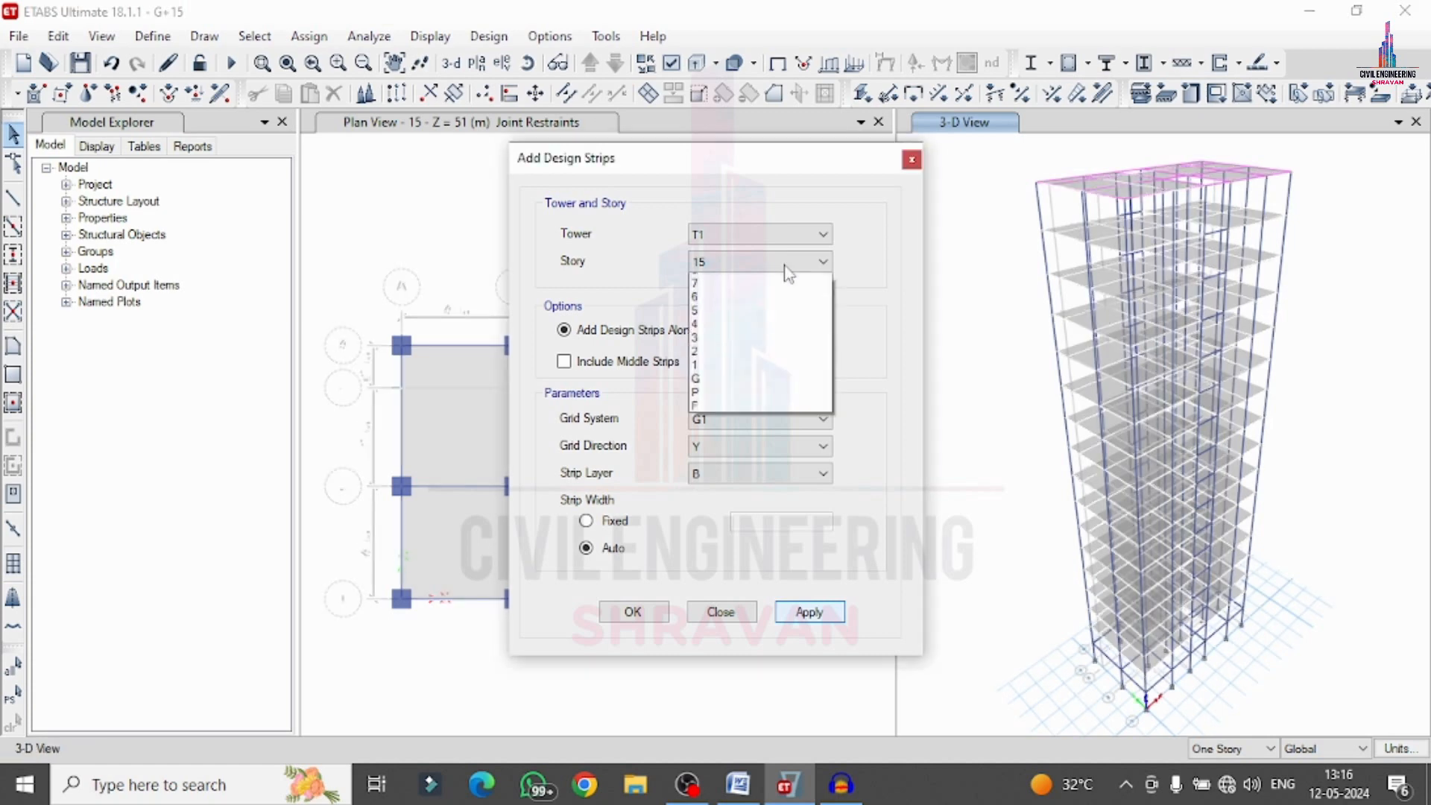
pyautogui.click(744, 297)
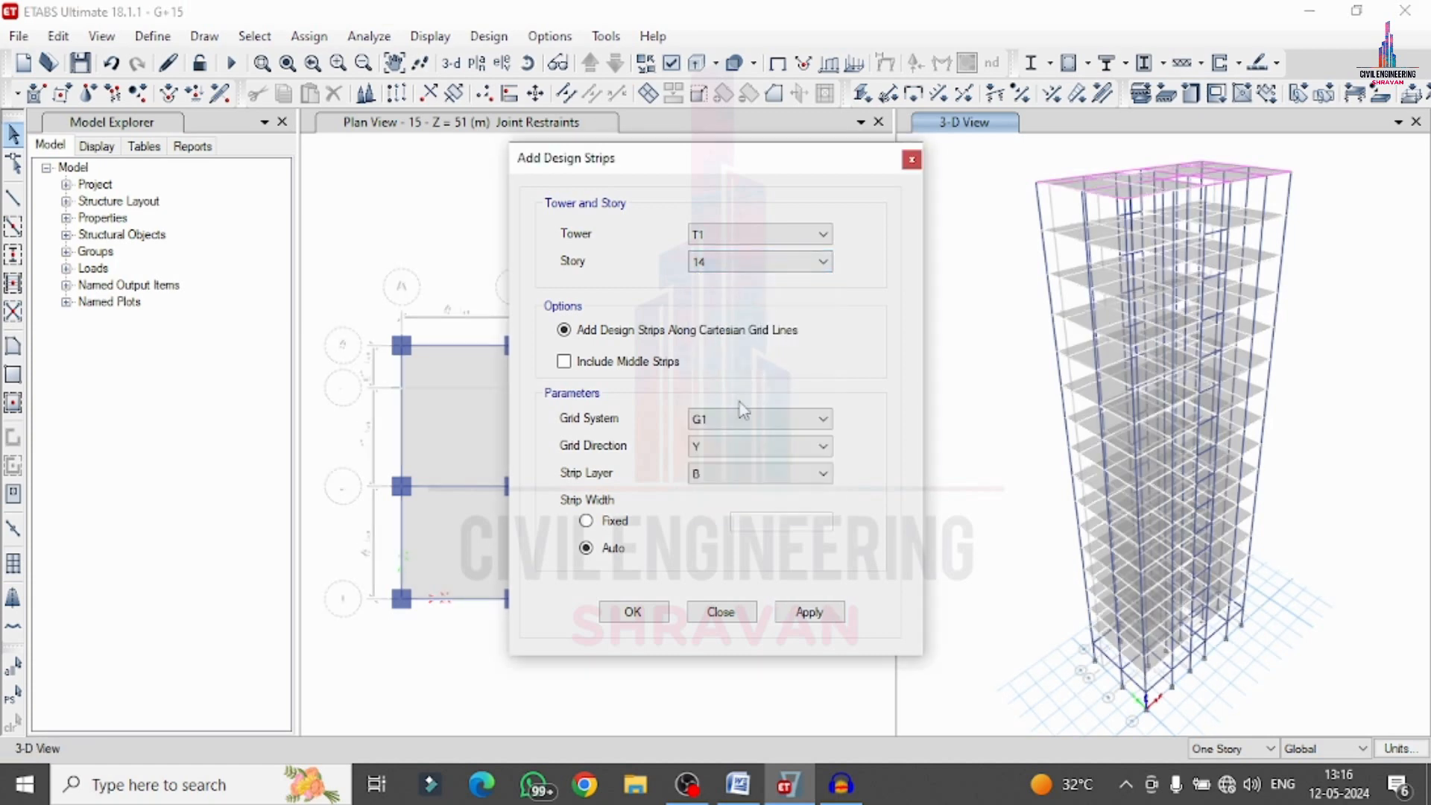
pyautogui.click(719, 446)
pyautogui.click(705, 466)
pyautogui.click(715, 474)
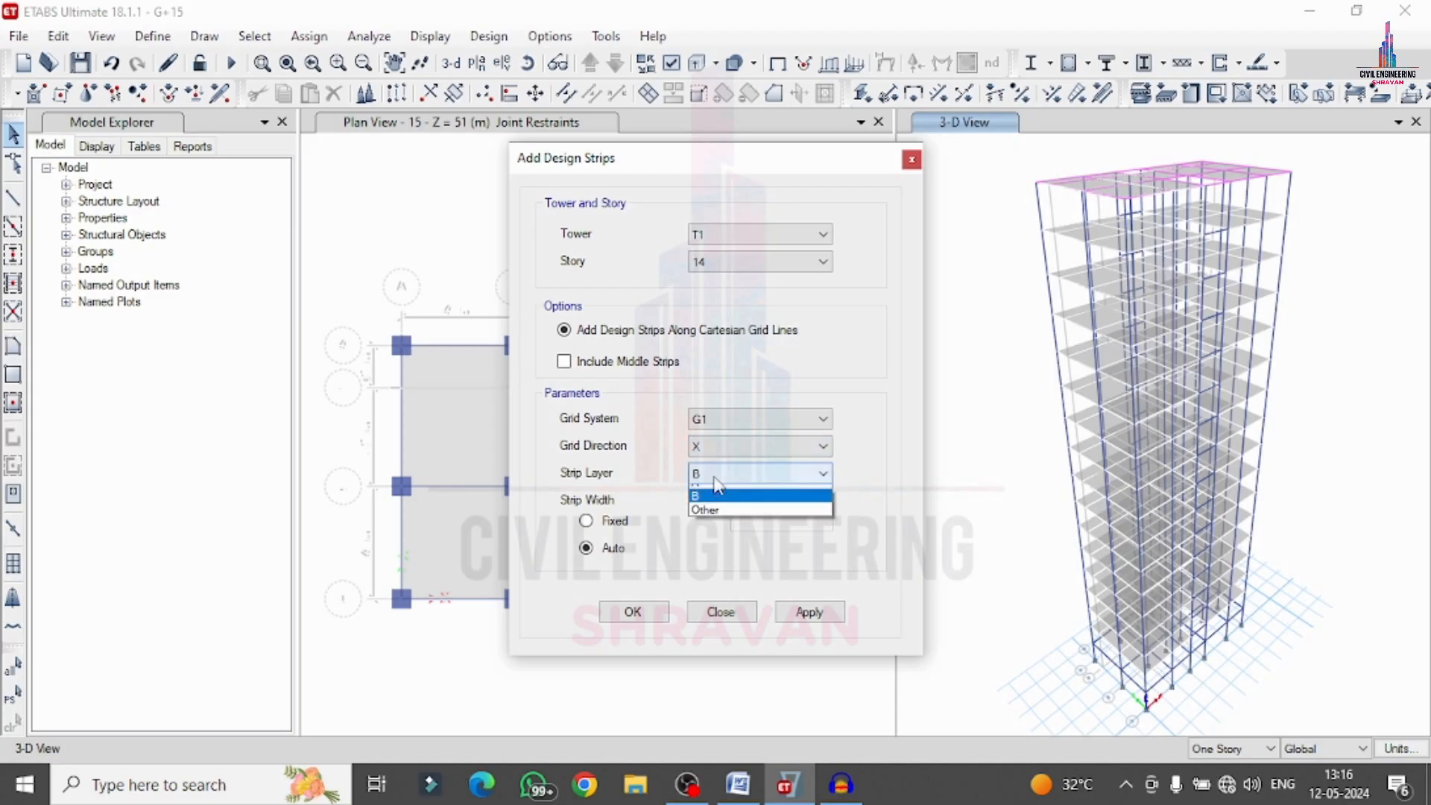
pyautogui.click(719, 495)
pyautogui.click(811, 613)
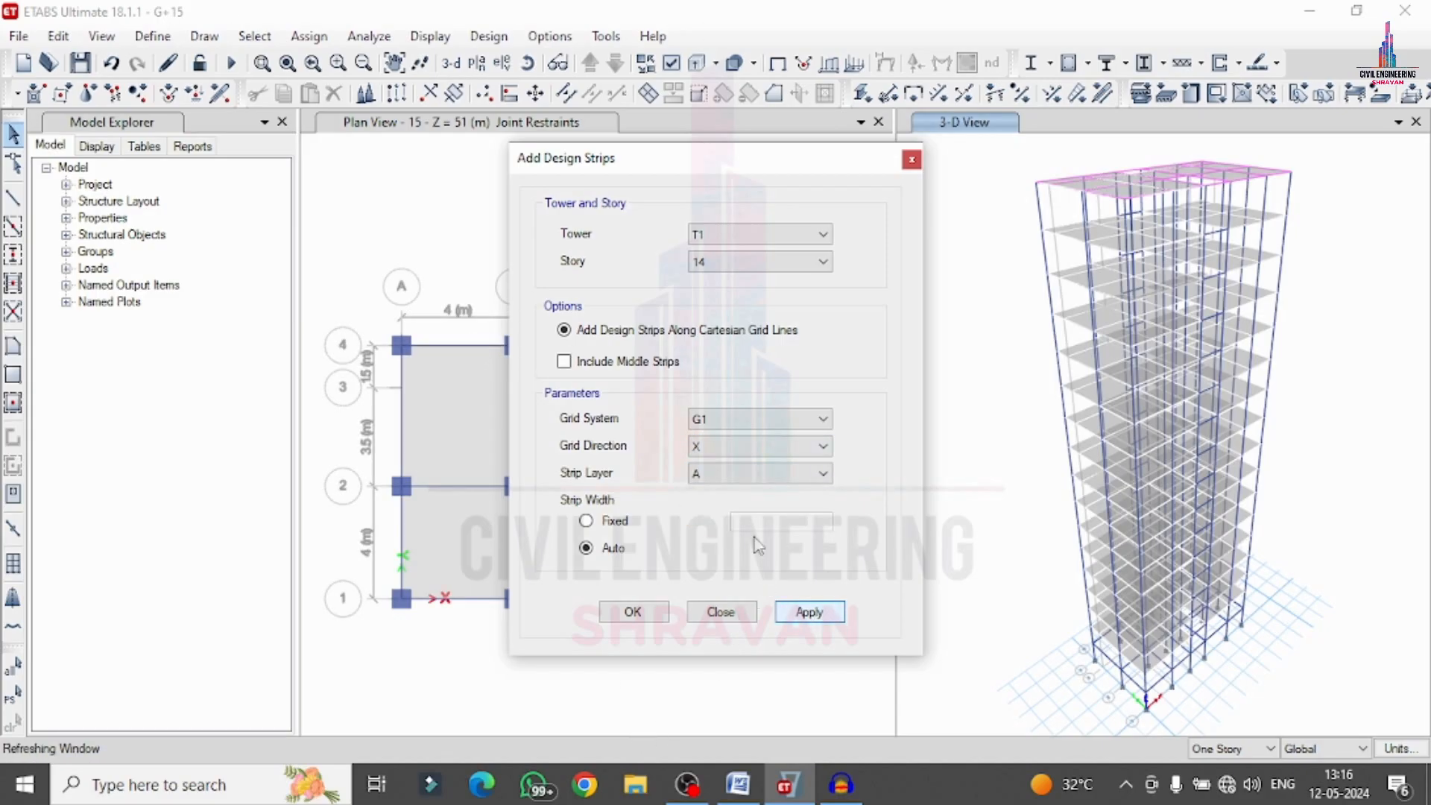
# Add design strips on story 14 along the Y grid direction in strip layer B and inspect them in the 3-D view.
pyautogui.click(727, 447)
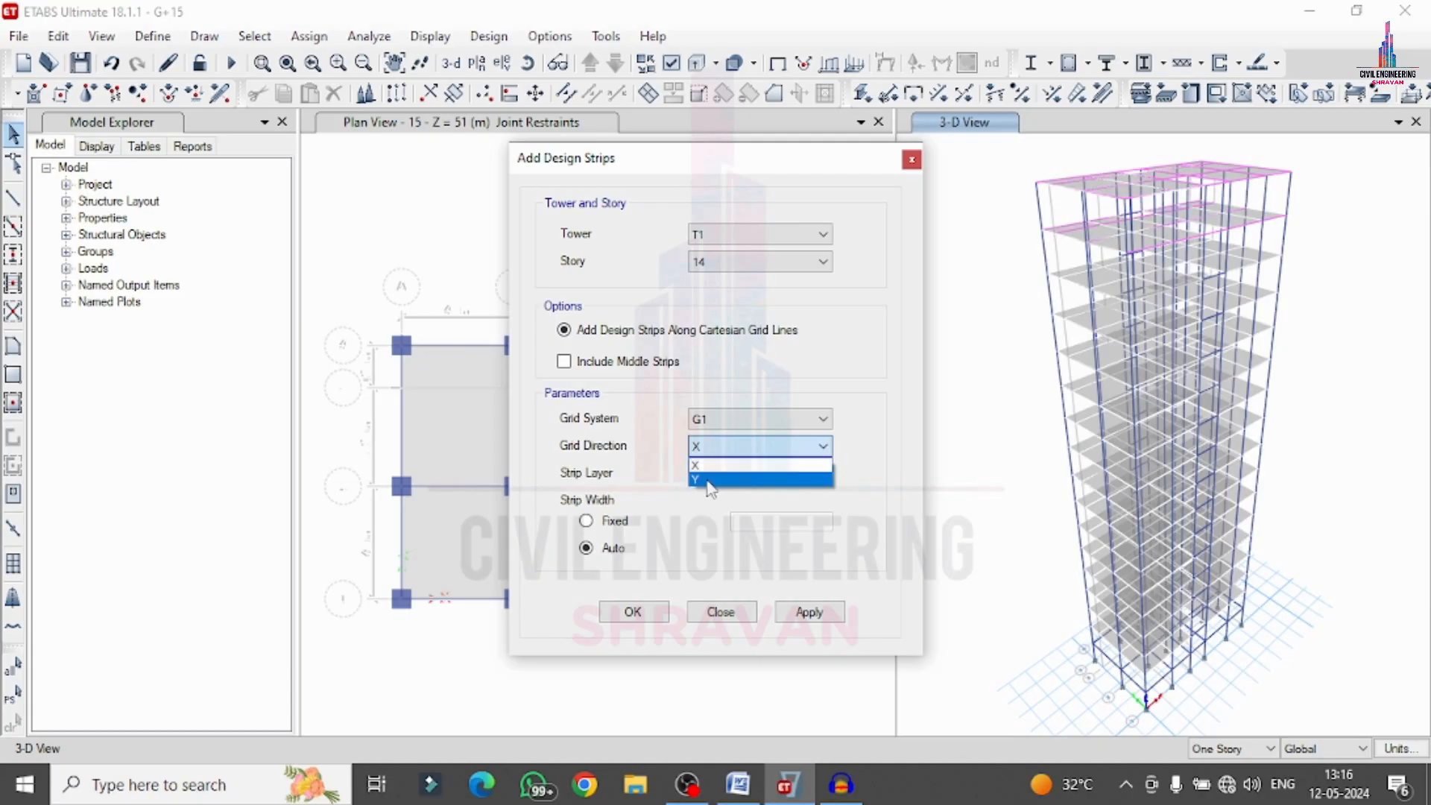
pyautogui.click(708, 479)
pyautogui.click(712, 474)
pyautogui.click(704, 500)
pyautogui.click(808, 613)
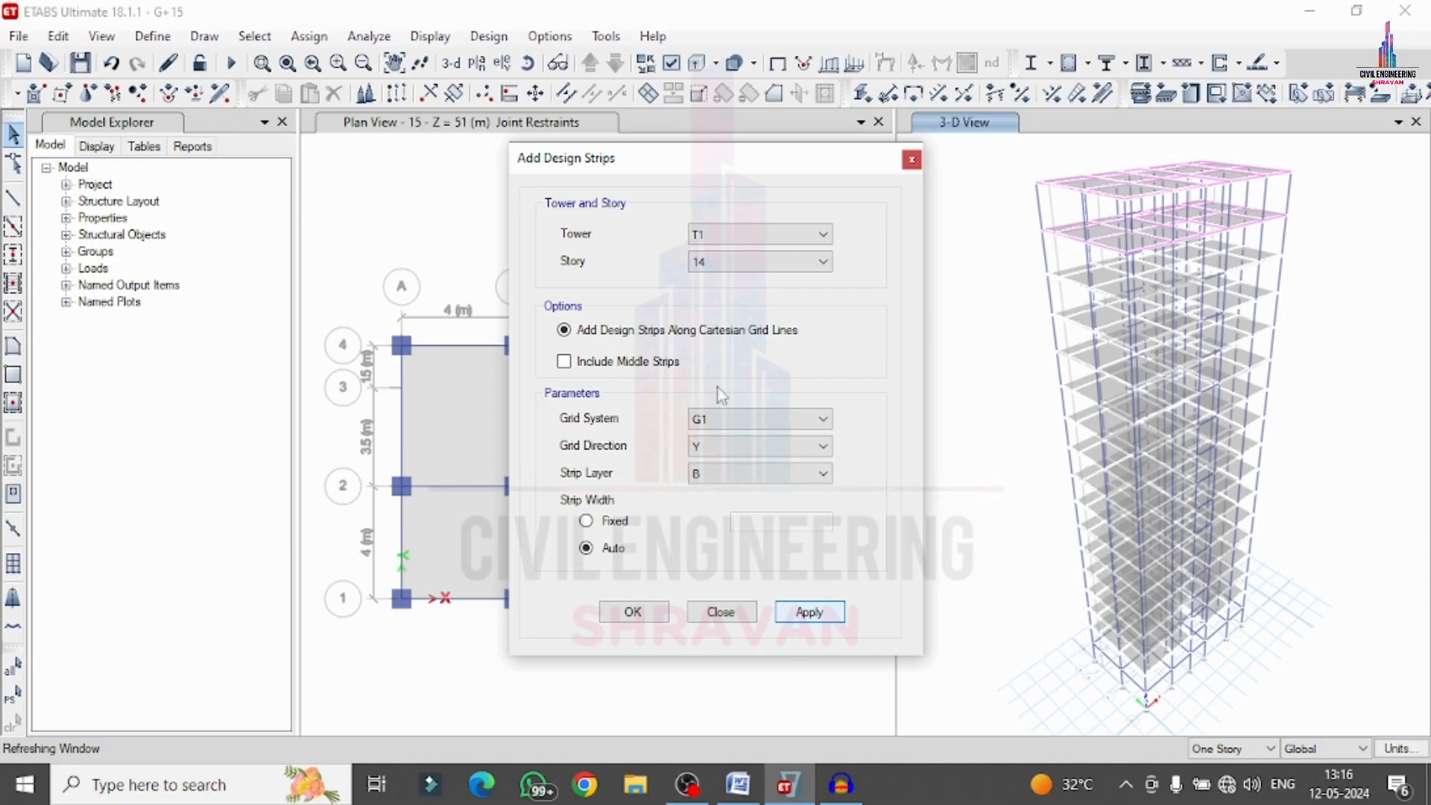
pyautogui.click(1093, 339)
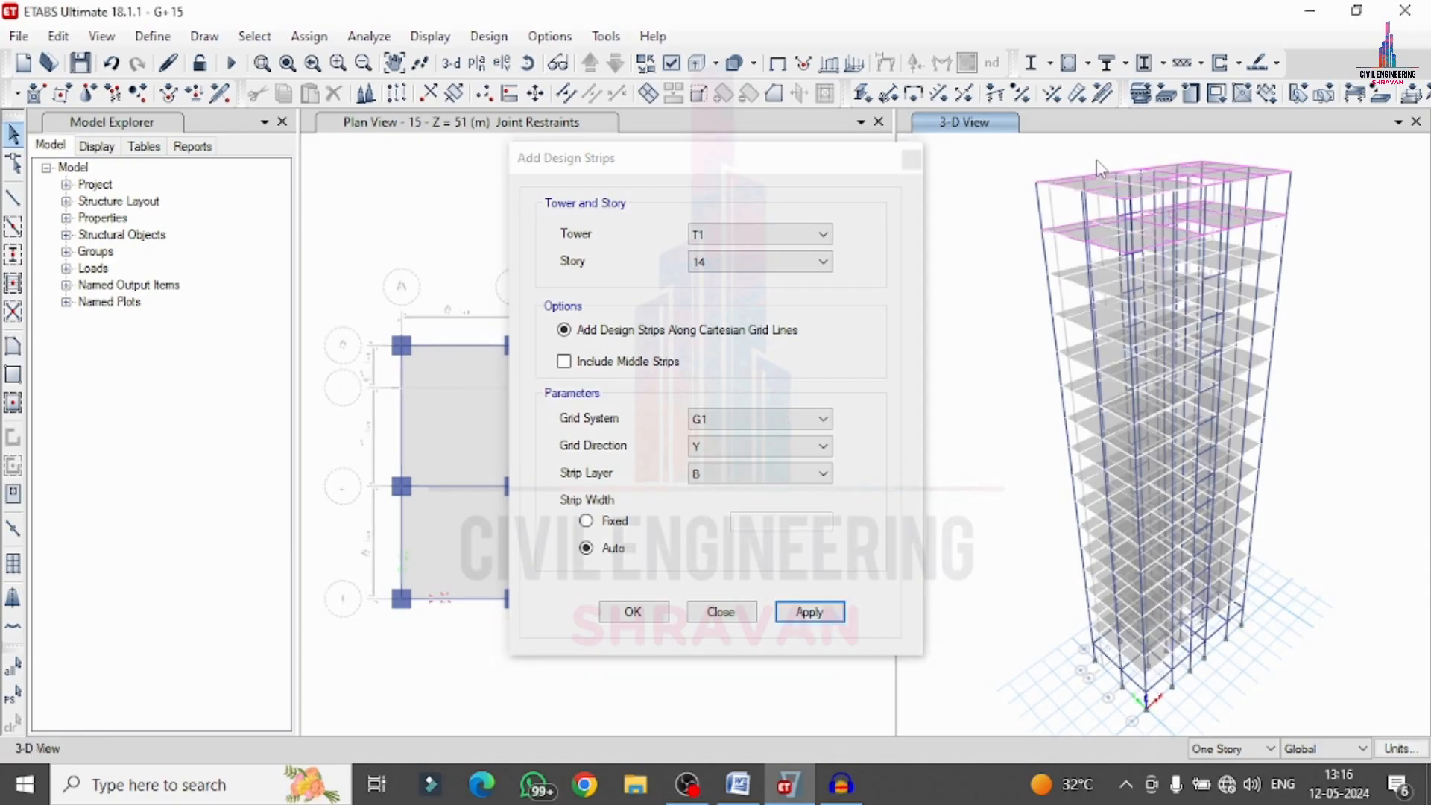
pyautogui.scroll(2, 1214, 155)
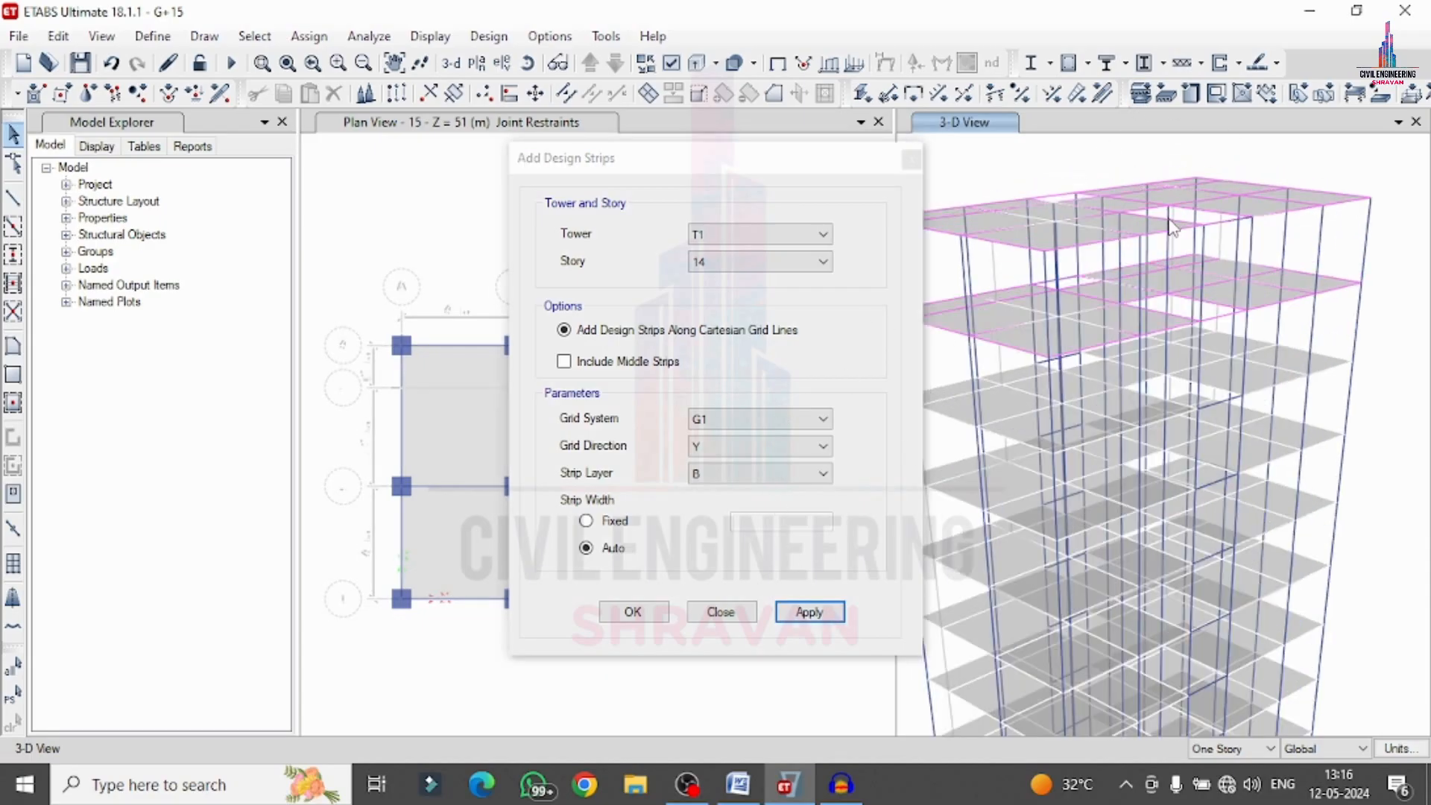
pyautogui.scroll(-3, 1093, 244)
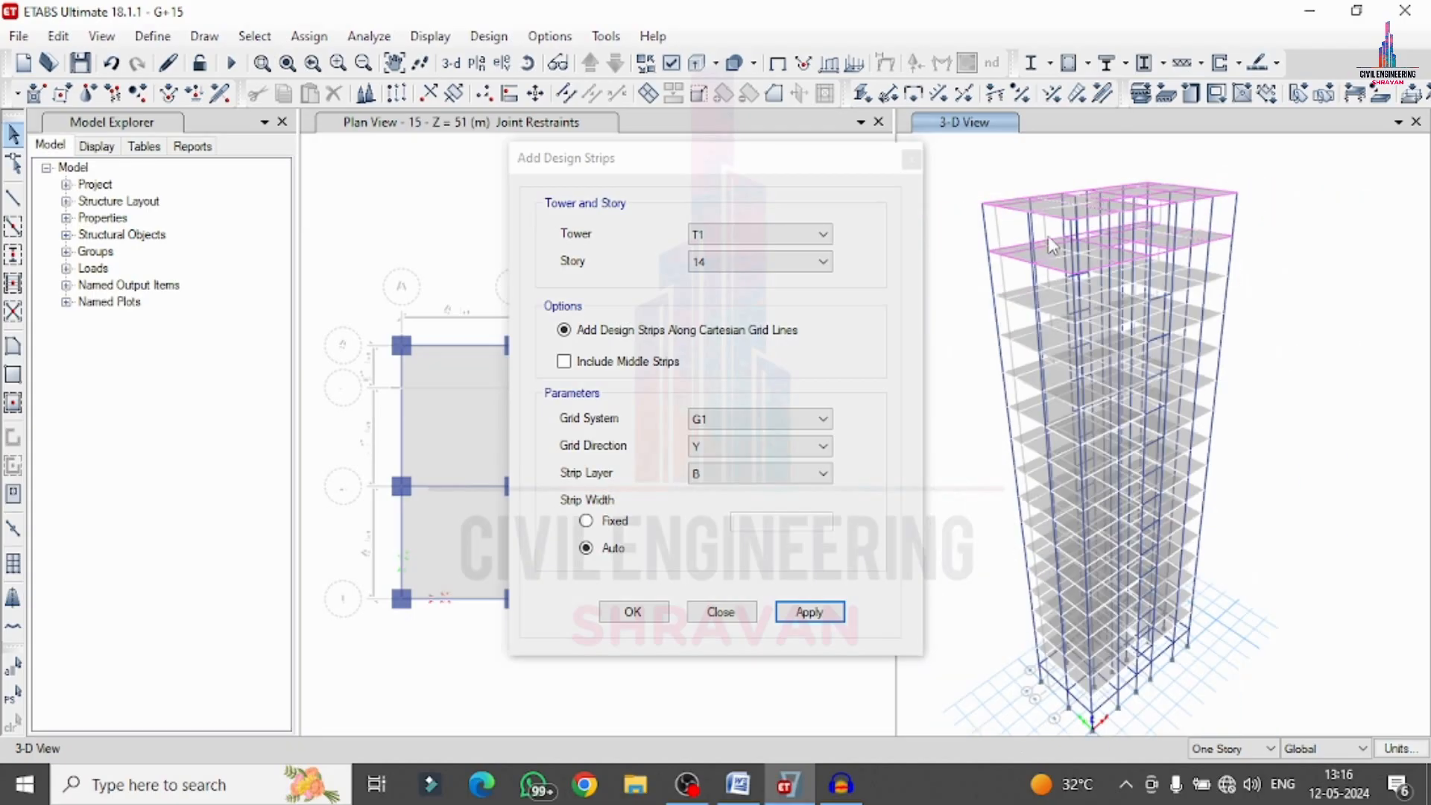
# Add design strips on story 13 along the X grid direction in strip layer A.
pyautogui.click(752, 262)
pyautogui.click(738, 312)
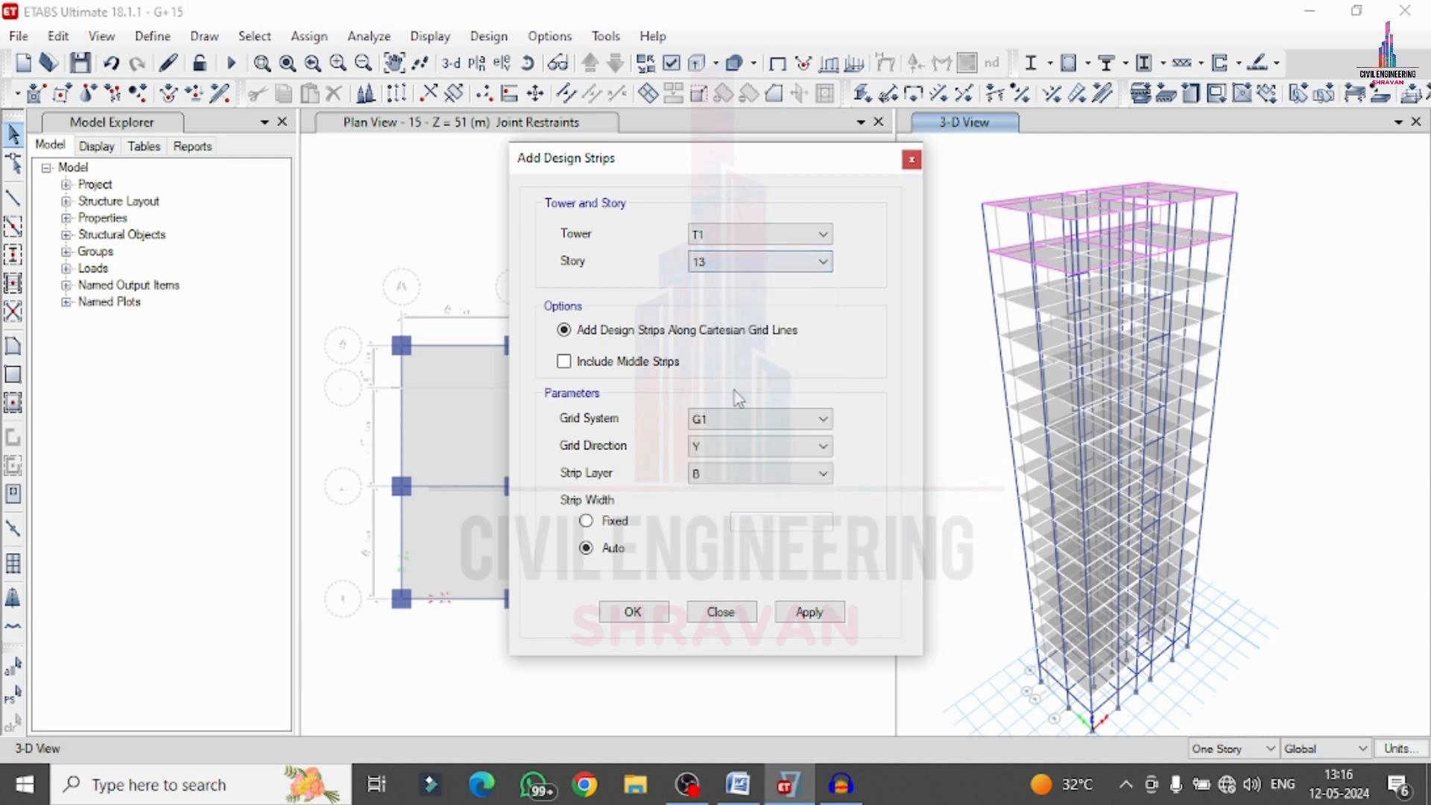
pyautogui.click(753, 446)
pyautogui.click(721, 480)
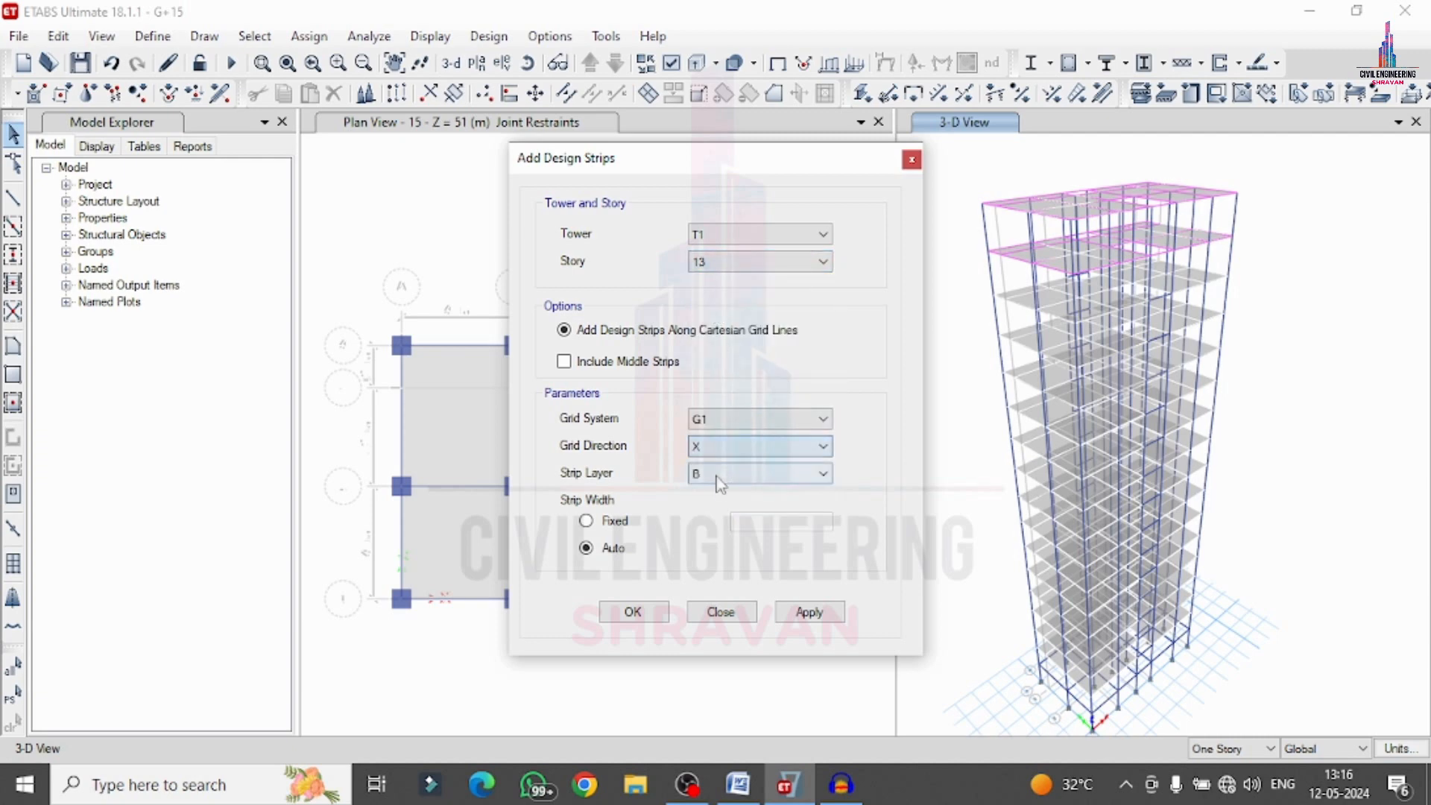
pyautogui.click(721, 474)
pyautogui.click(714, 489)
pyautogui.click(819, 613)
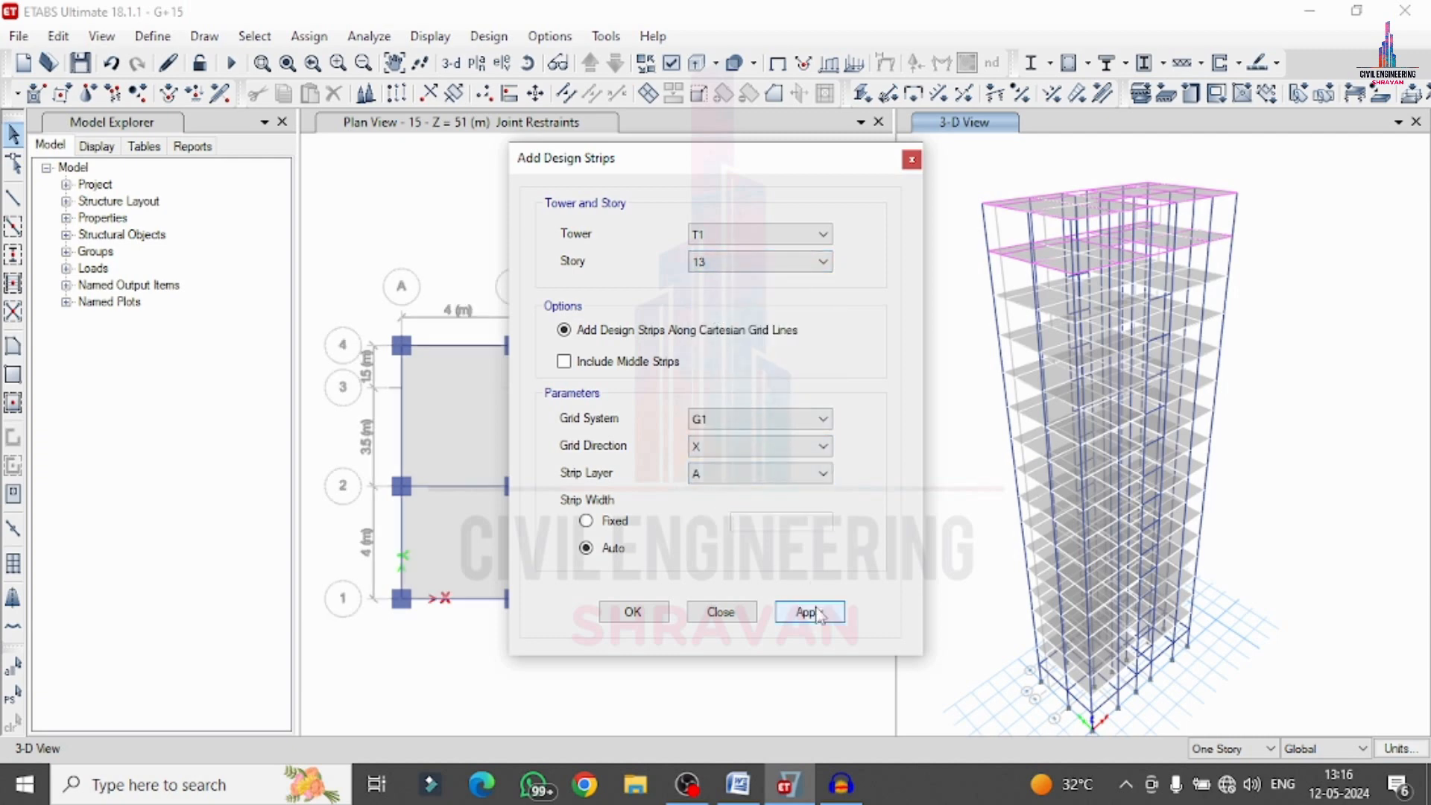
# Apply design strips on story 11 along X in layer A and along Y in layer B.
pyautogui.click(819, 614)
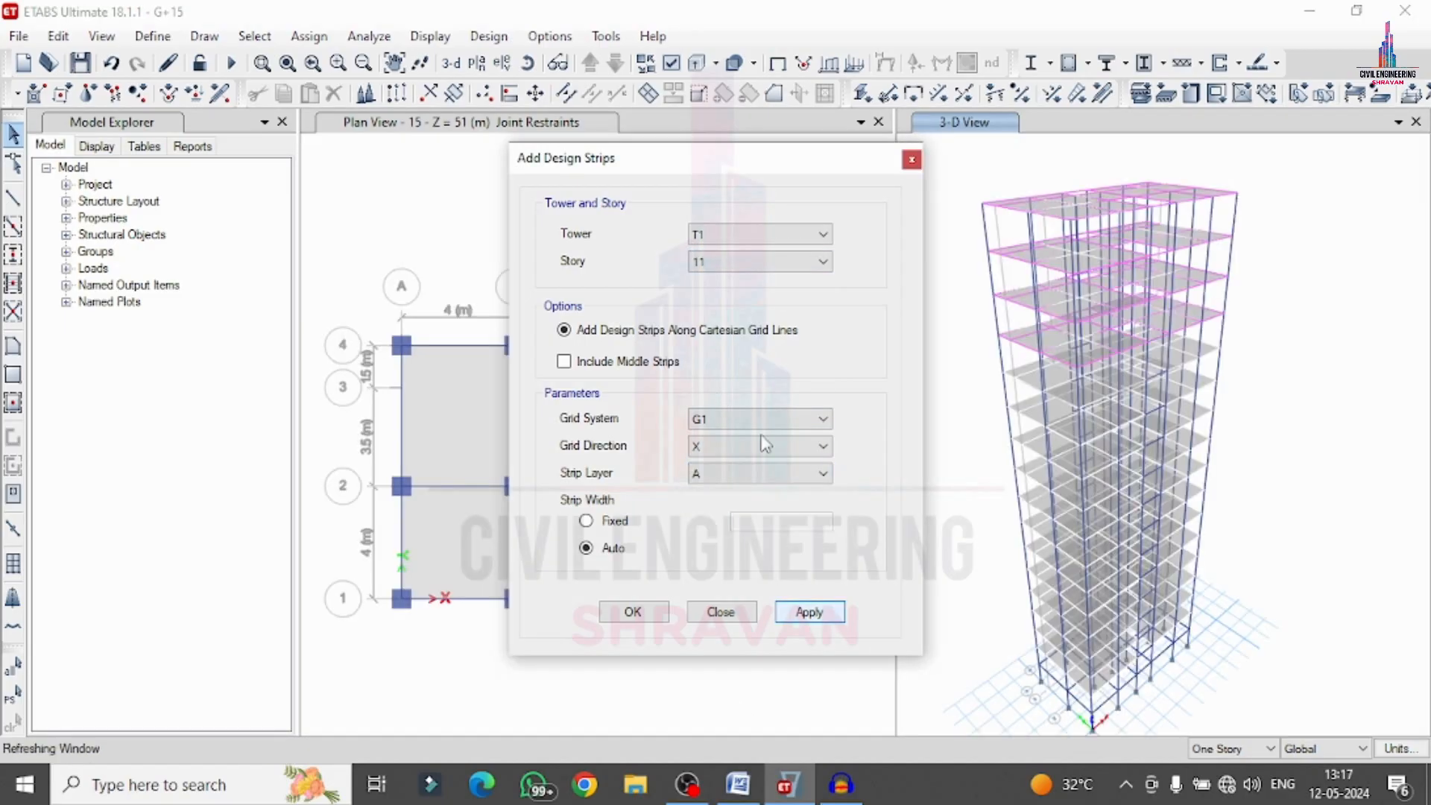
pyautogui.click(761, 443)
pyautogui.click(721, 482)
pyautogui.click(745, 473)
pyautogui.click(719, 508)
pyautogui.click(810, 612)
# Continue the layer A and layer B design strips down to story 9, ending with direction Y in layer B.
pyautogui.click(820, 264)
pyautogui.click(725, 475)
pyautogui.click(718, 507)
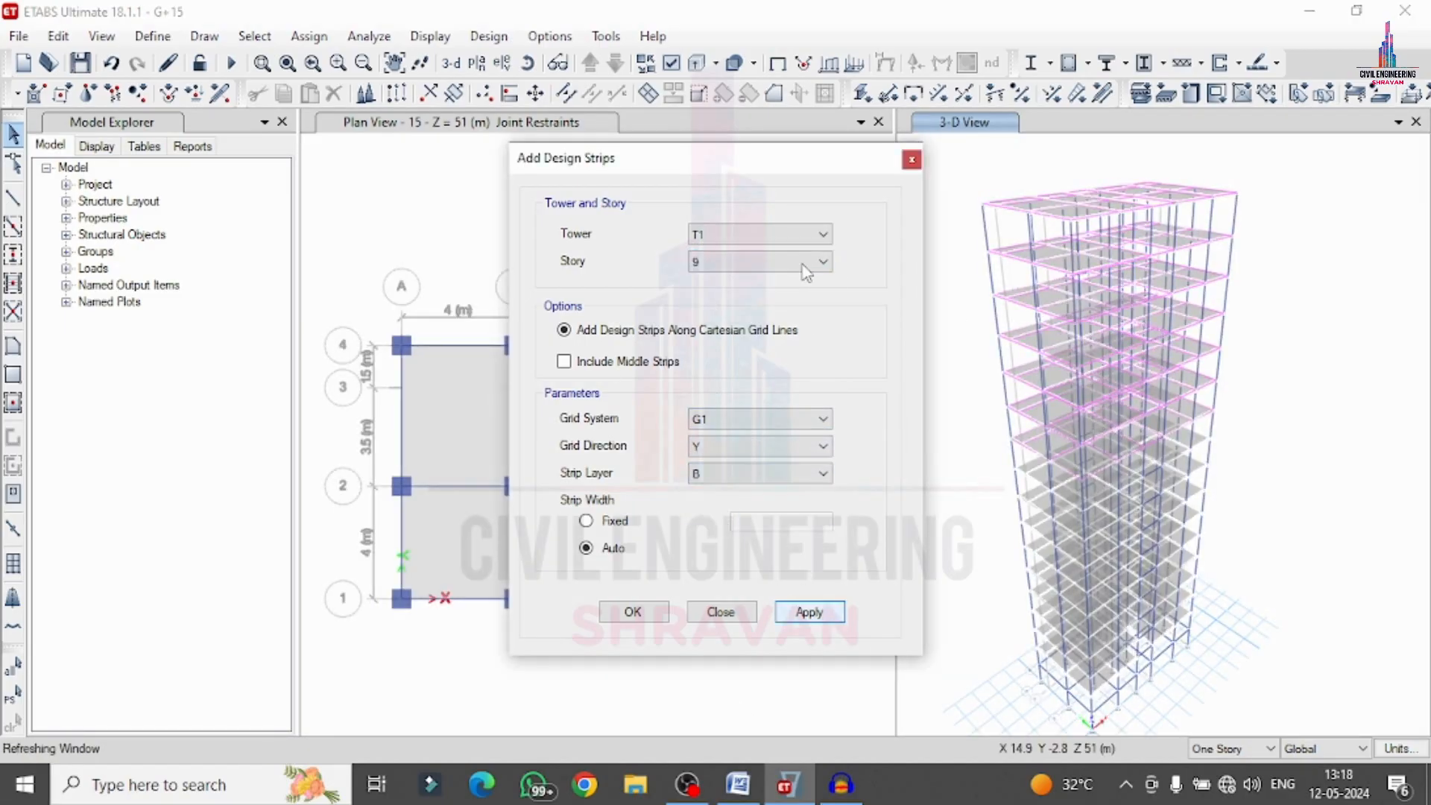
# Continue adding design strips below story 9, ending with the X-direction layer A strips on story 6.
pyautogui.click(802, 265)
pyautogui.click(745, 445)
pyautogui.click(716, 466)
pyautogui.click(811, 608)
pyautogui.click(719, 507)
pyautogui.click(802, 263)
pyautogui.click(718, 414)
pyautogui.click(810, 612)
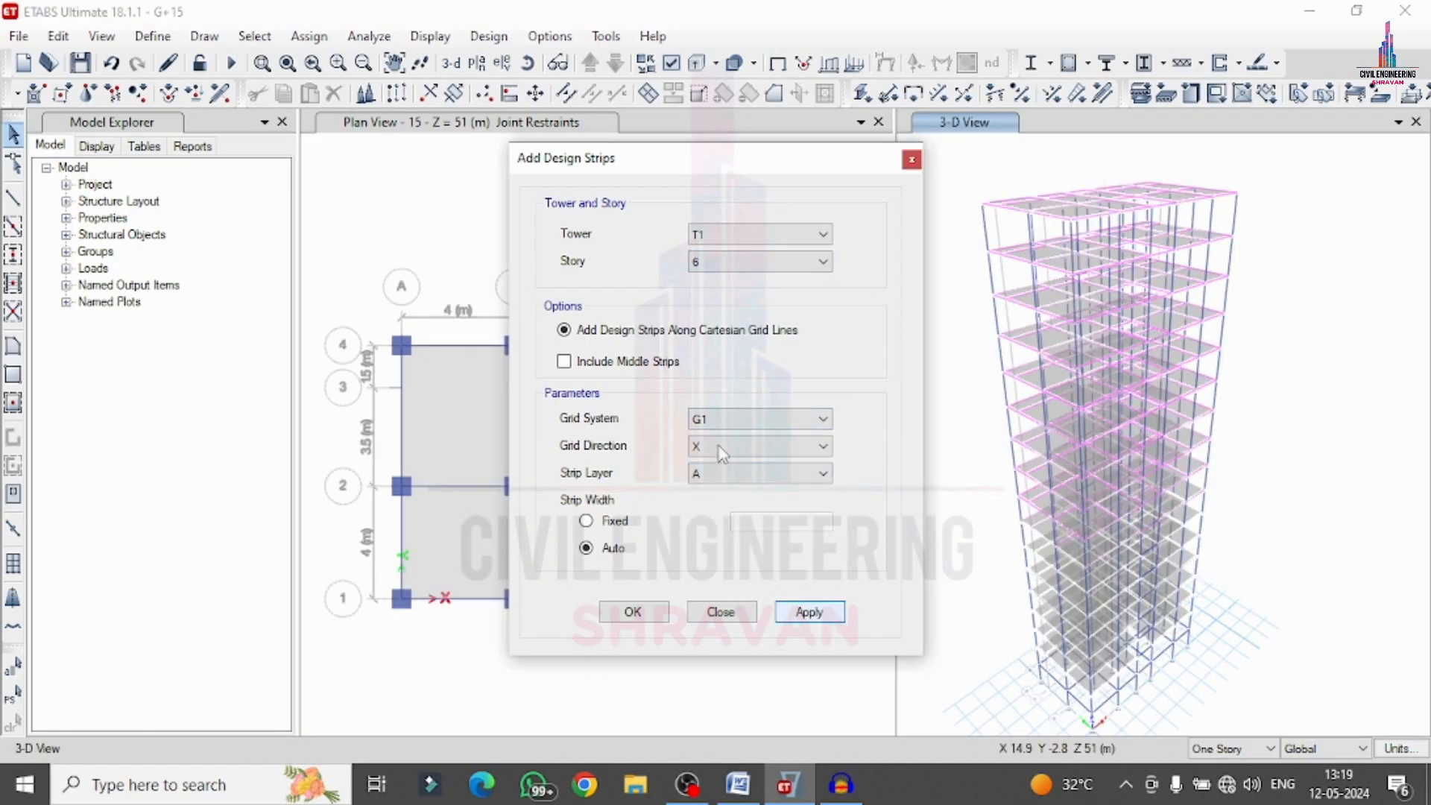
# Add the Y-direction layer B strips on story 6 and continue both strip directions down to story 4.
pyautogui.click(718, 447)
pyautogui.click(810, 612)
pyautogui.click(751, 262)
pyautogui.click(725, 422)
pyautogui.click(809, 612)
pyautogui.click(752, 262)
pyautogui.click(725, 436)
pyautogui.click(810, 612)
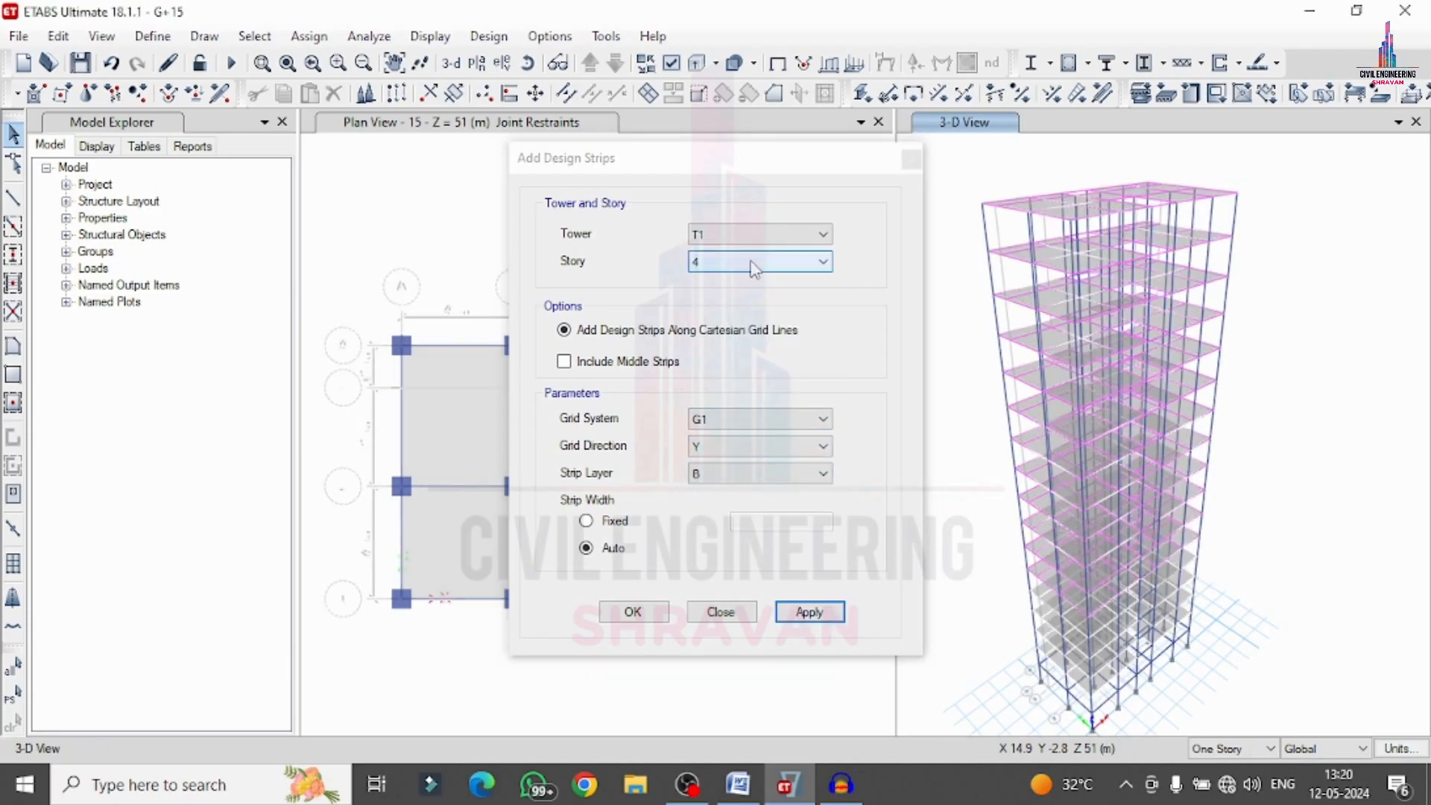
# Add design strips on the stories below story 4, ending with the X-direction layer A strips on story 1.
pyautogui.click(751, 262)
pyautogui.click(725, 450)
pyautogui.click(810, 612)
pyautogui.click(746, 473)
pyautogui.click(733, 490)
pyautogui.click(809, 612)
pyautogui.click(751, 261)
pyautogui.click(809, 612)
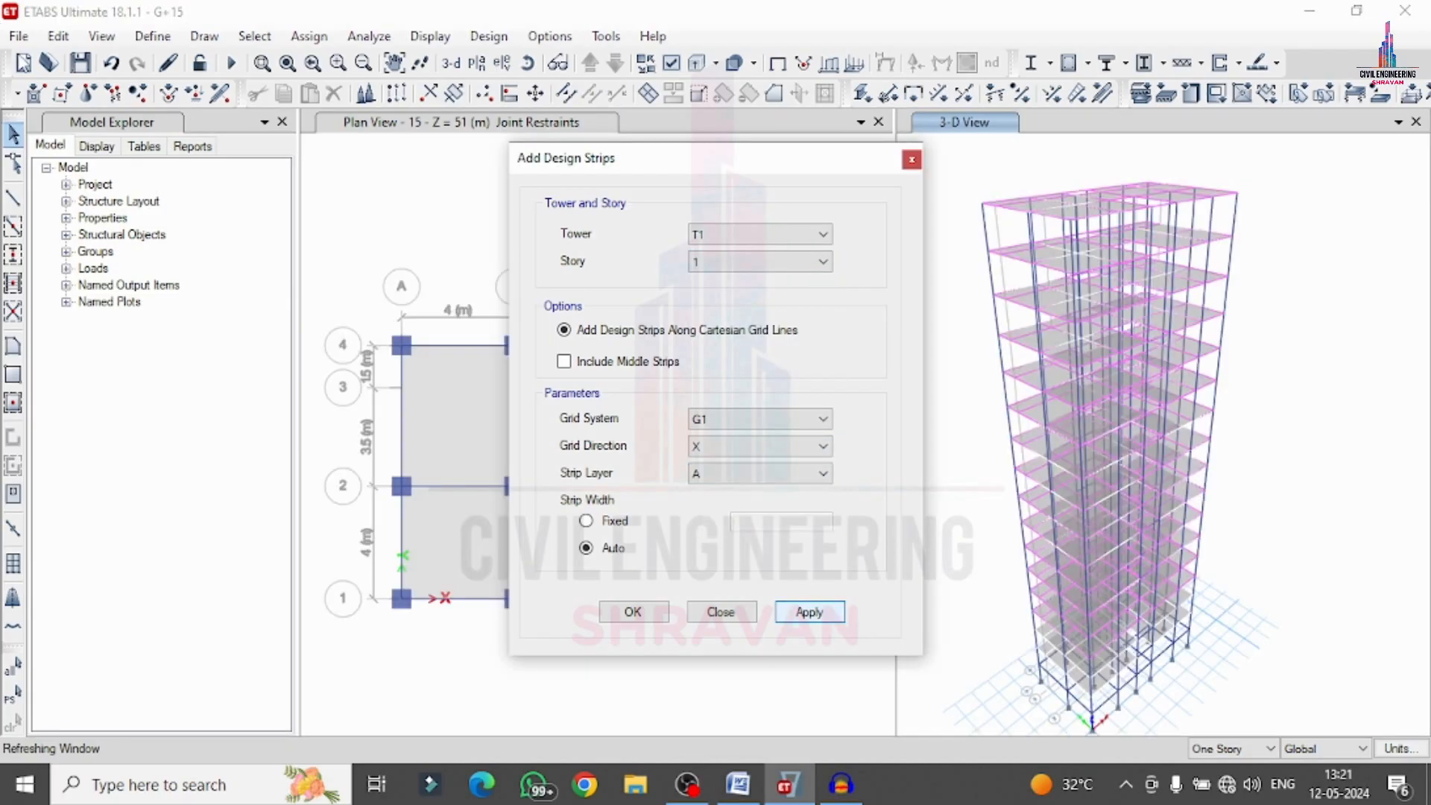
# Add design strips on story 1 along the Y grid direction in strip layer B.
pyautogui.click(719, 446)
pyautogui.click(746, 473)
pyautogui.click(734, 504)
pyautogui.click(809, 612)
# Add the remaining design strips below story 1, using layer B for the Y direction, and finish adding strips.
pyautogui.click(744, 265)
pyautogui.click(740, 477)
pyautogui.click(734, 503)
pyautogui.click(809, 612)
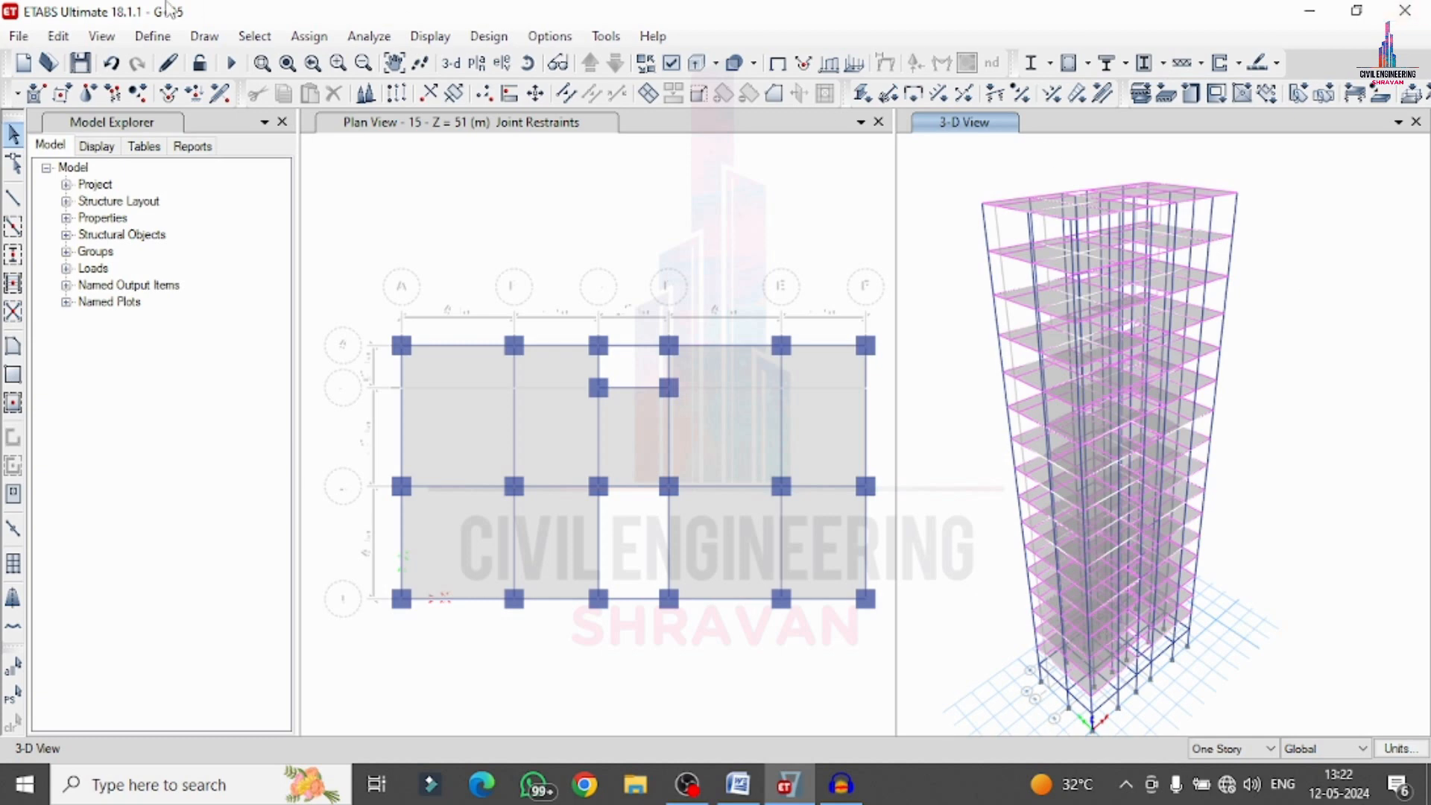
# Rerun the analysis and review the concrete frame design preferences for IS 456:2000.
pyautogui.click(231, 62)
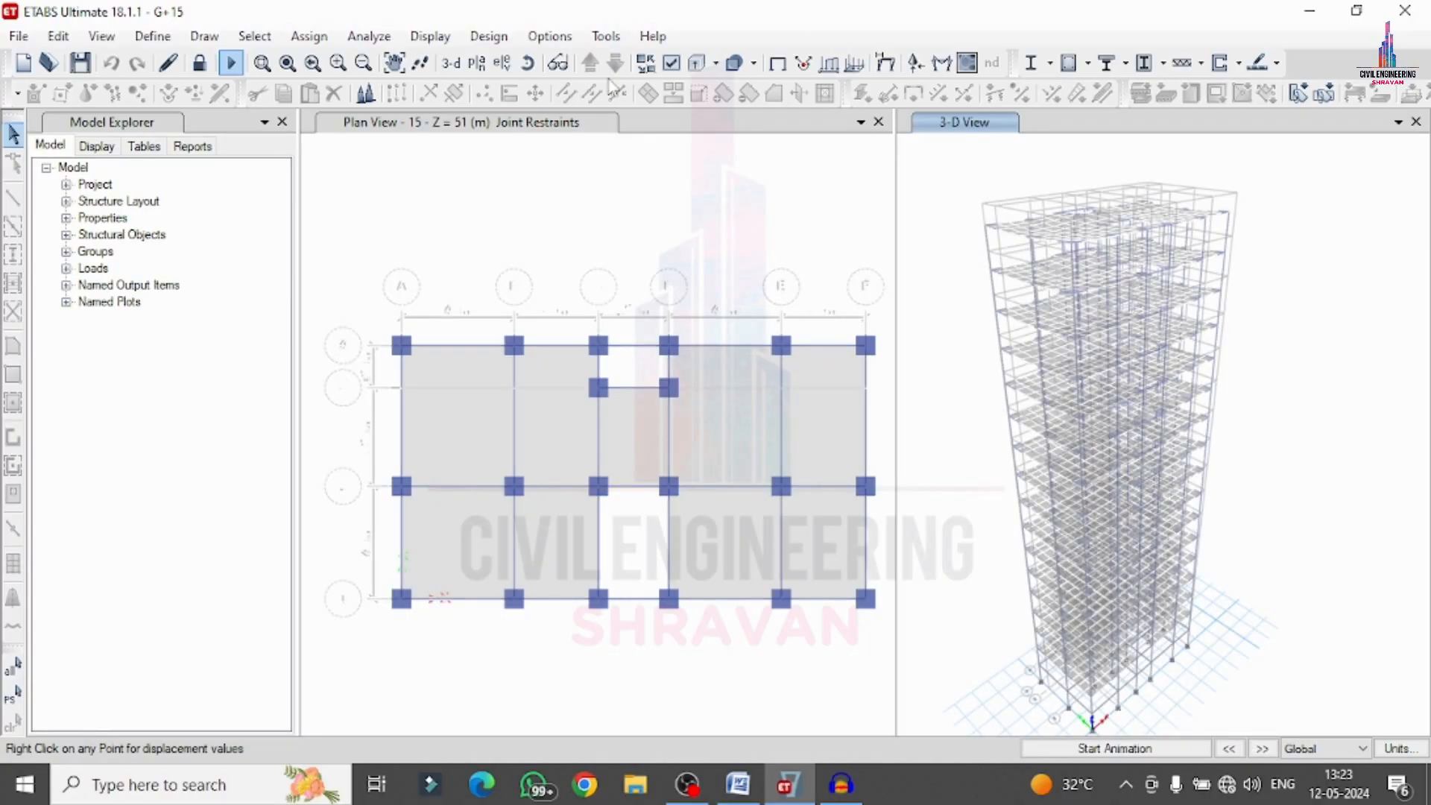
pyautogui.click(489, 36)
pyautogui.moveTo(591, 88)
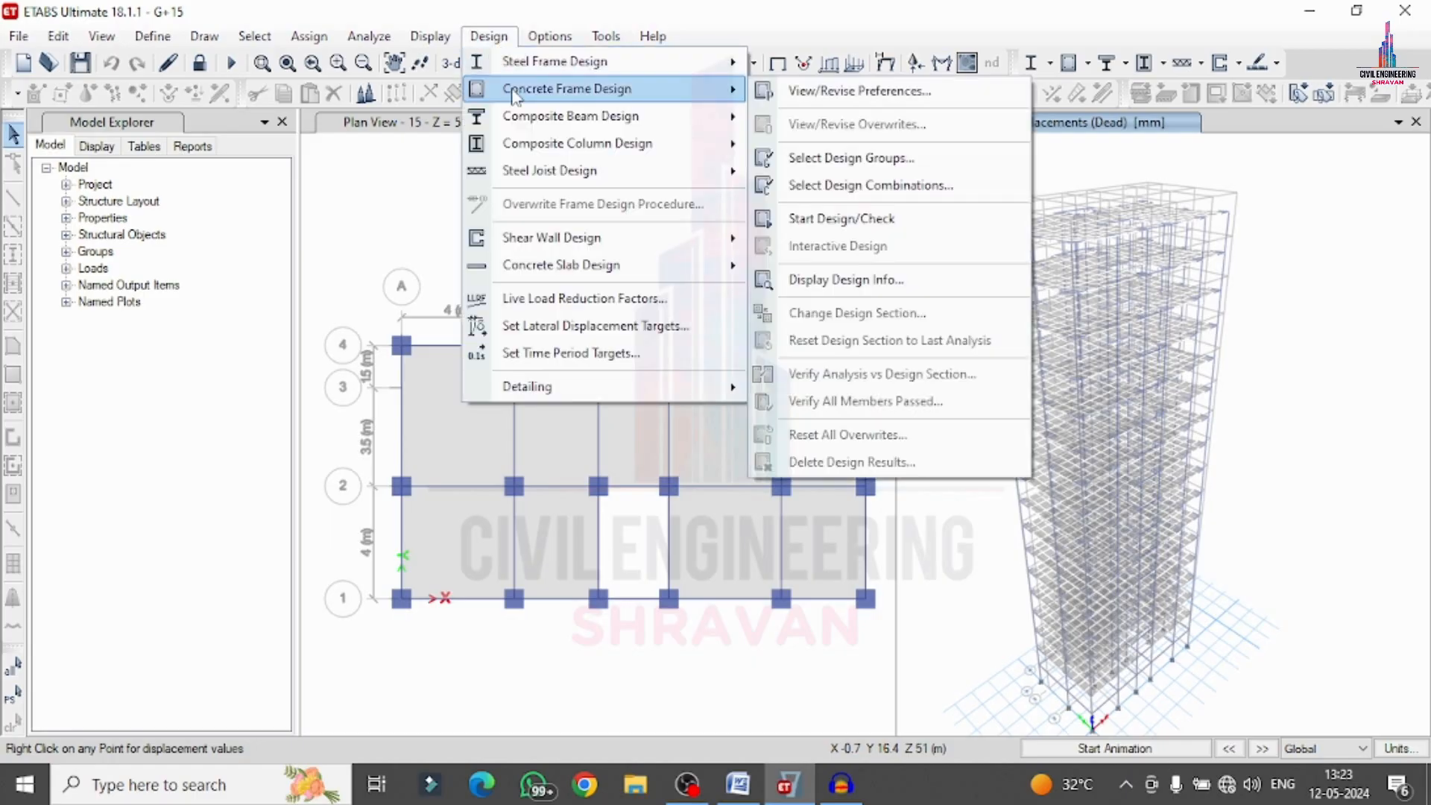
pyautogui.click(814, 105)
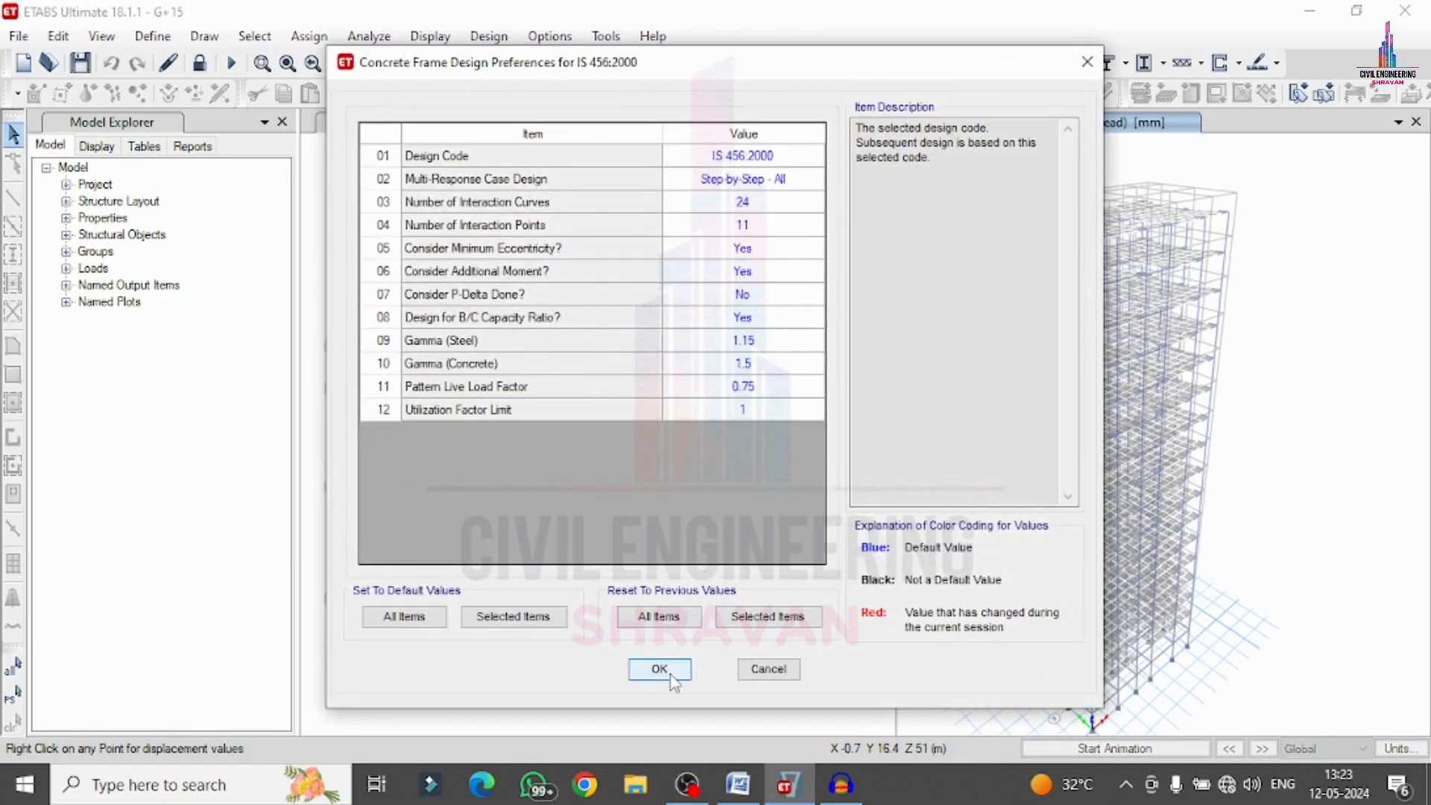
pyautogui.press('Escape')
# Run the concrete frame design check and inspect the longitudinal reinforcement in the 3-D view.
pyautogui.click(489, 35)
pyautogui.moveTo(567, 88)
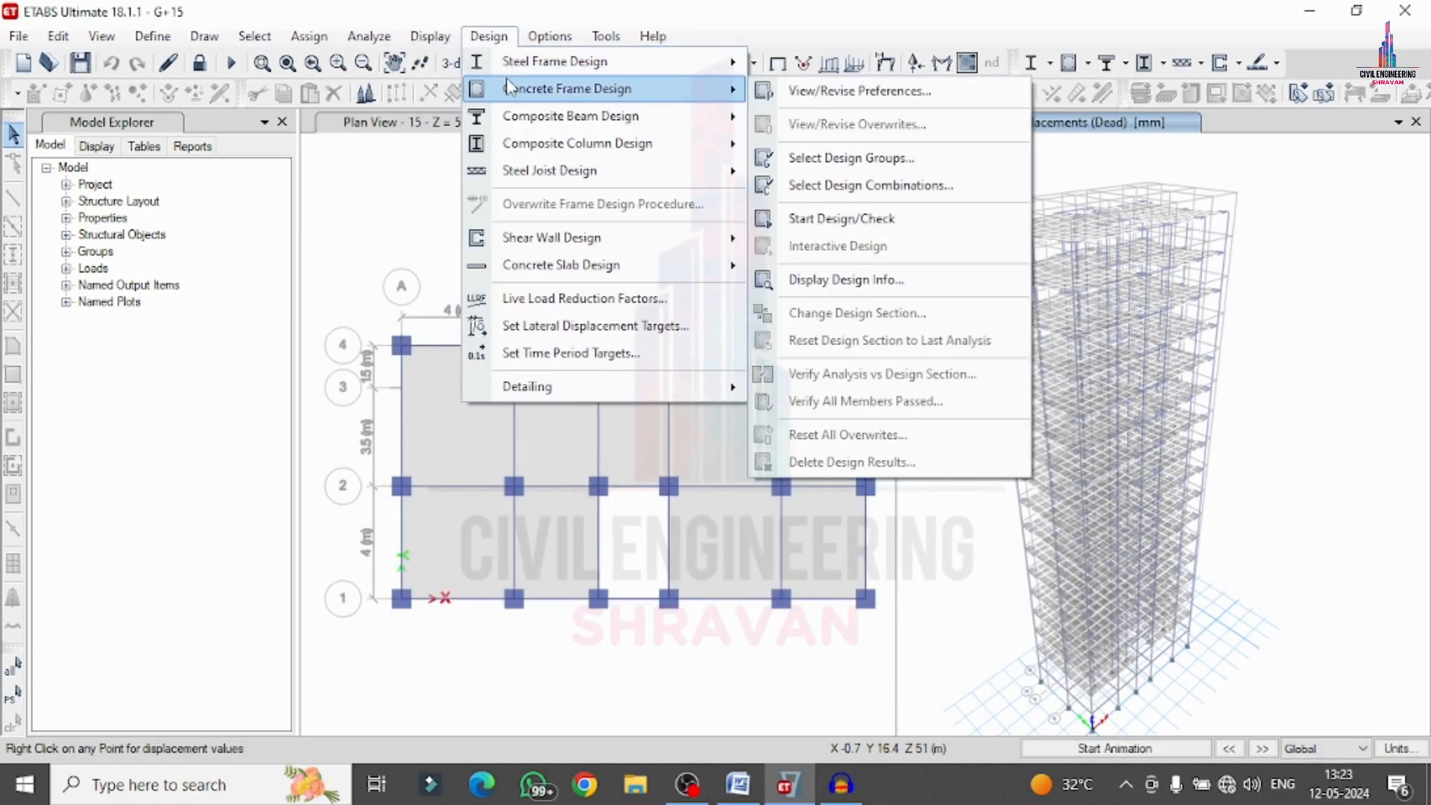
pyautogui.click(869, 229)
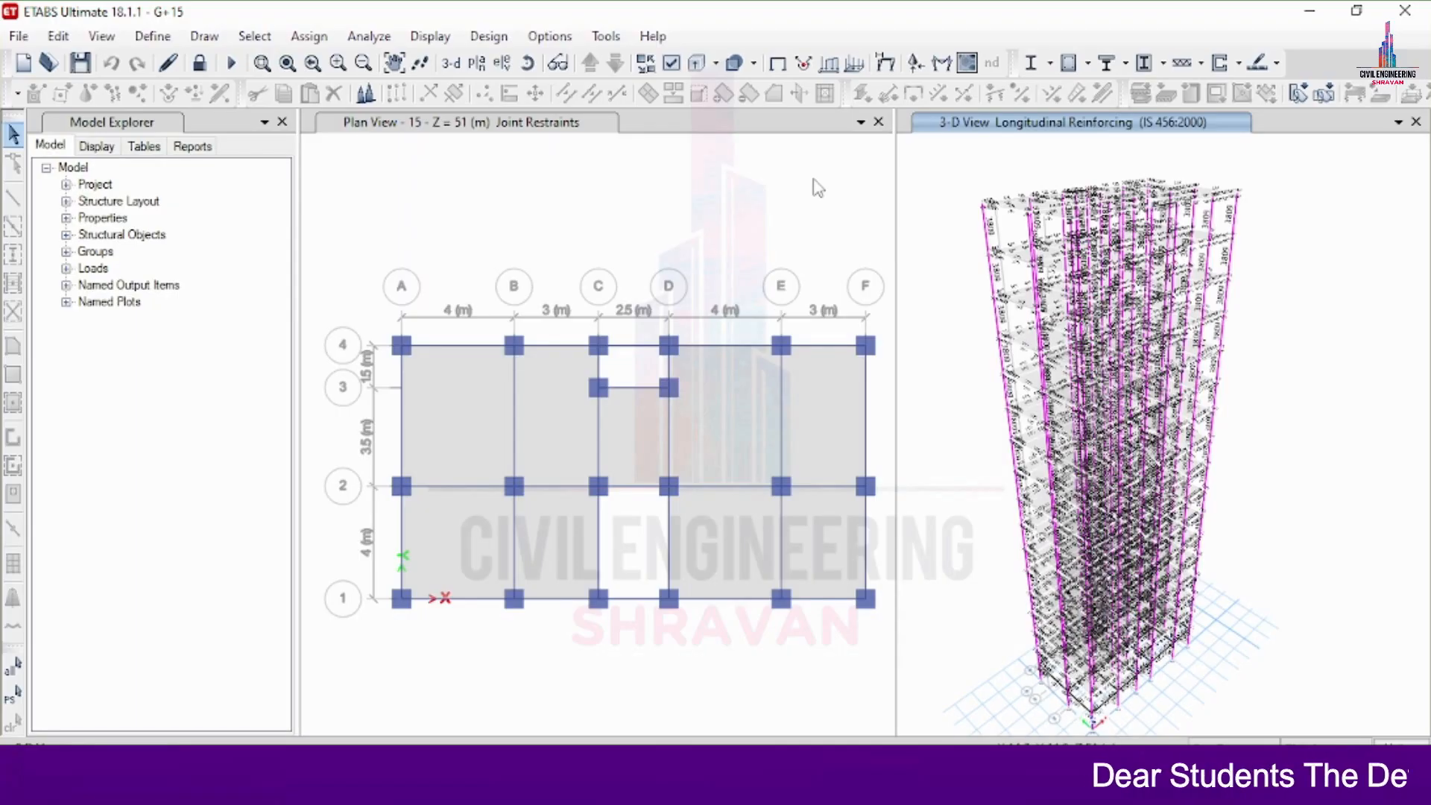
pyautogui.scroll(3, 1192, 194)
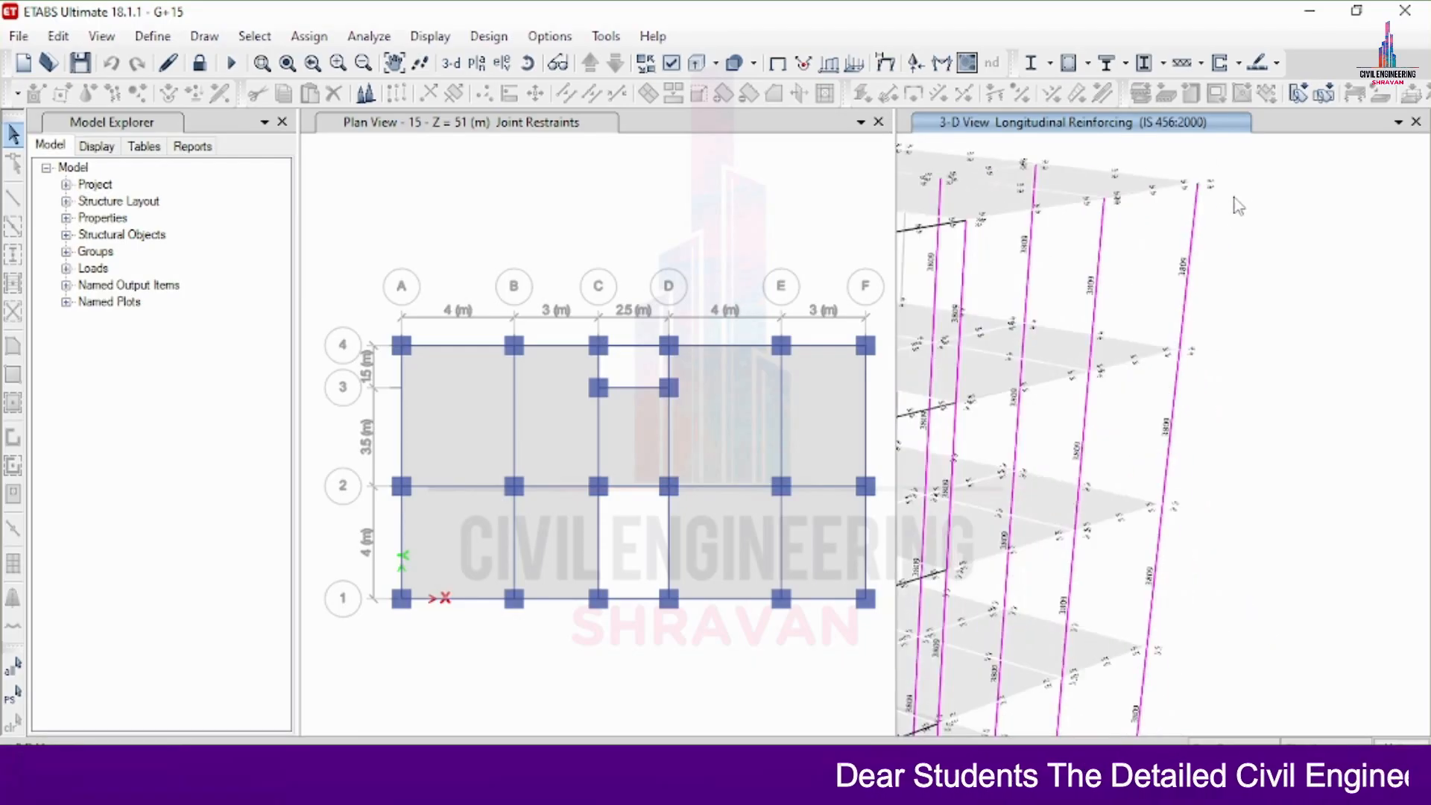
pyautogui.scroll(-3, 1225, 210)
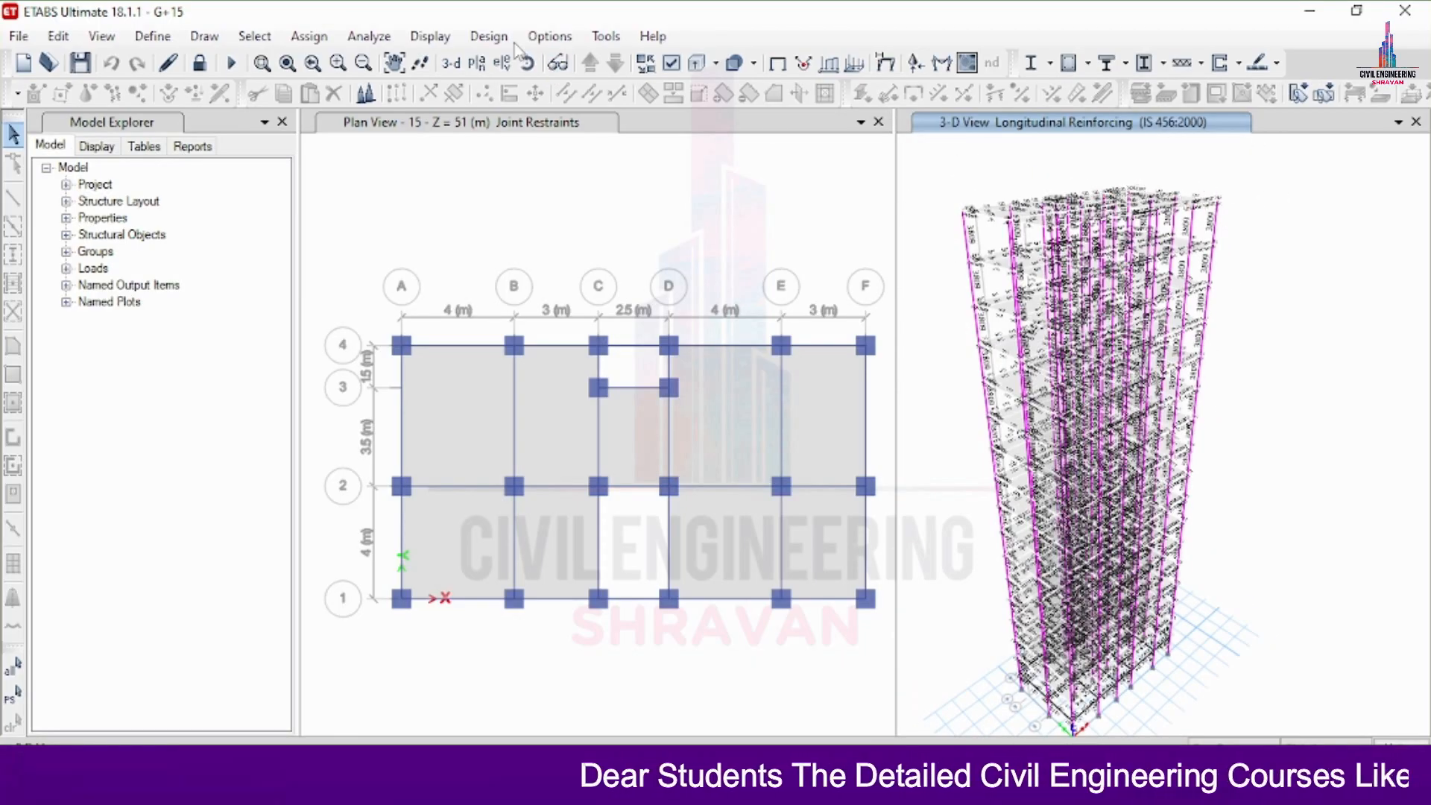
# Review the concrete slab design preferences for IS 456:2000 and accept them.
pyautogui.click(486, 36)
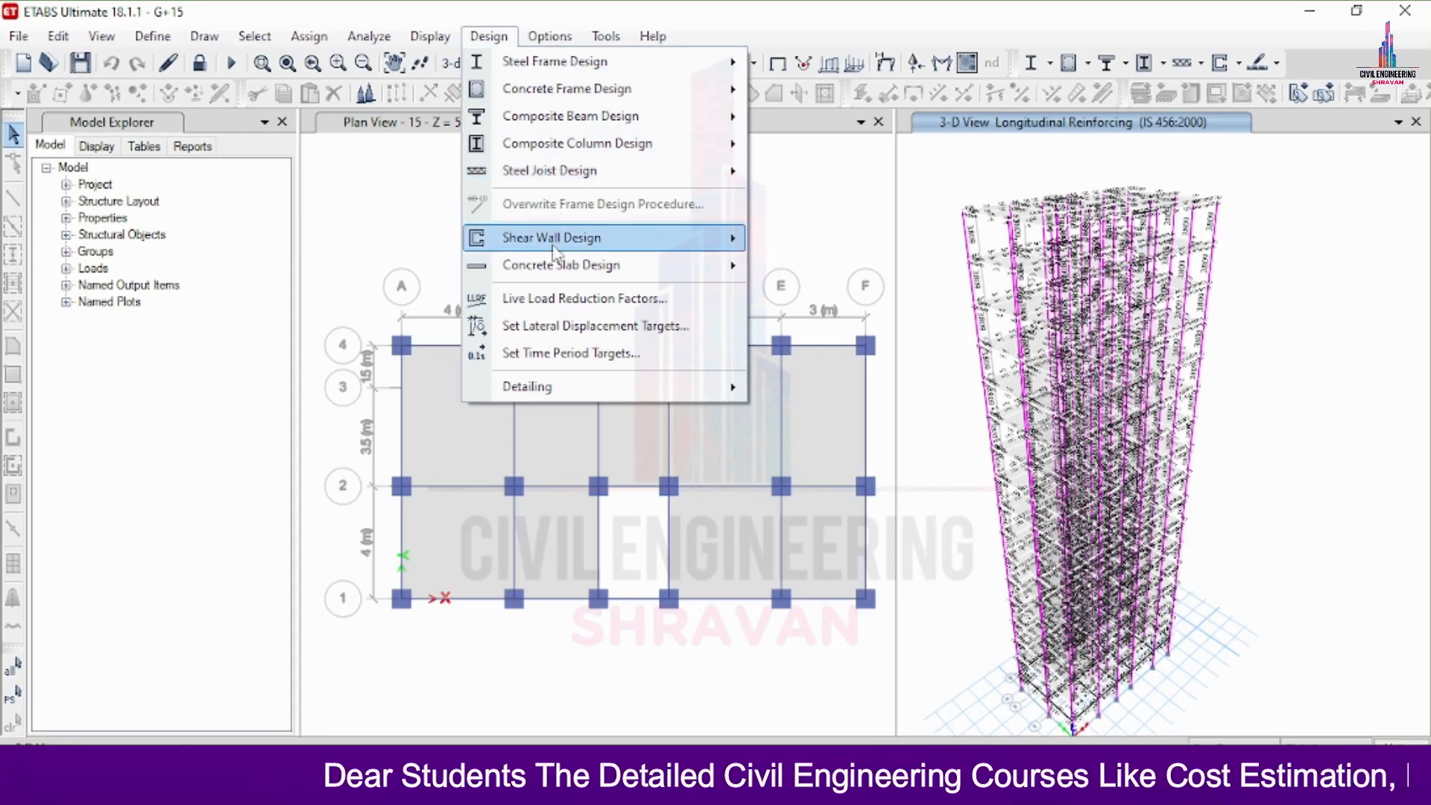
pyautogui.moveTo(566, 266)
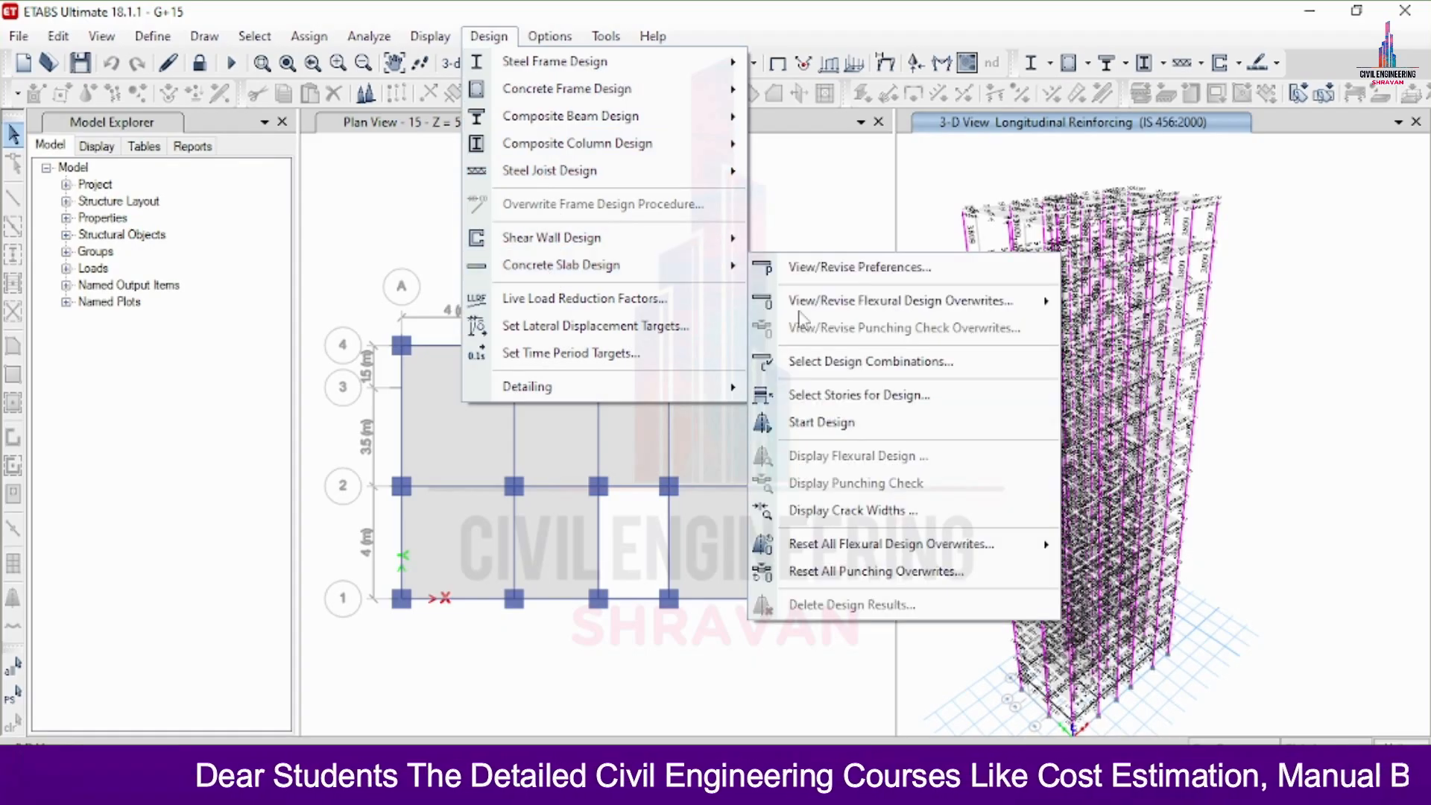
pyautogui.click(858, 267)
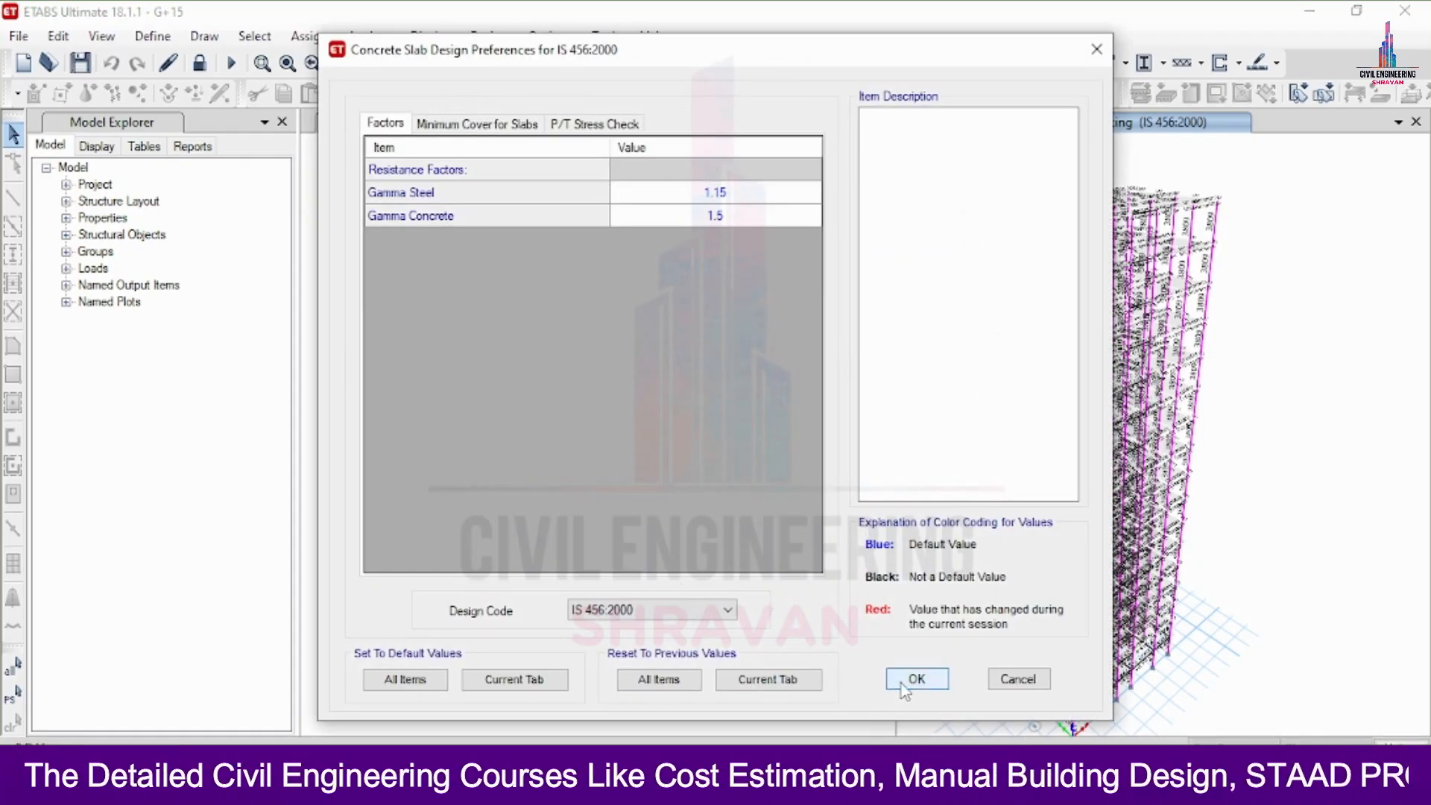
pyautogui.press('Return')
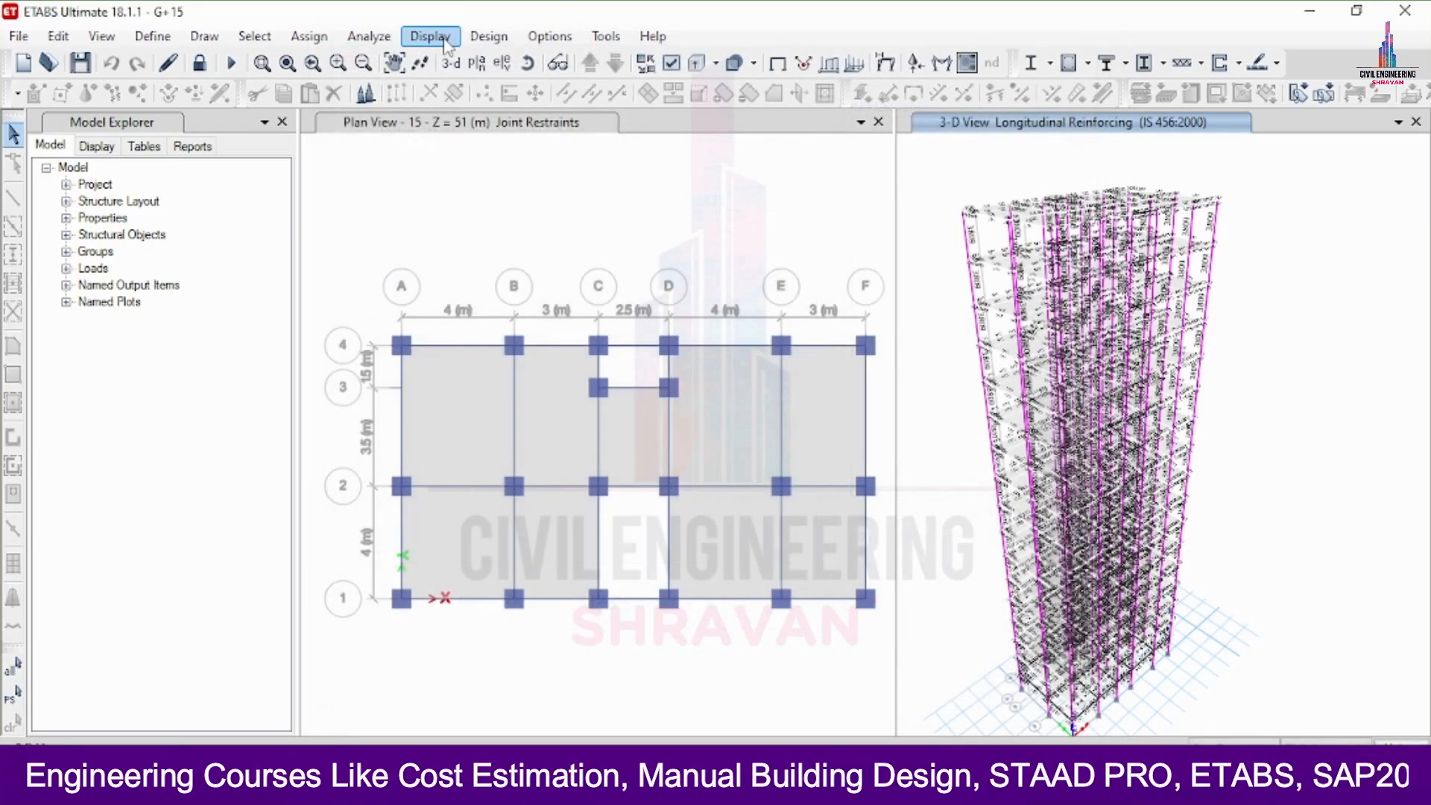
# Select stories 15 down to G for slab design and run the concrete slab design.
pyautogui.click(430, 36)
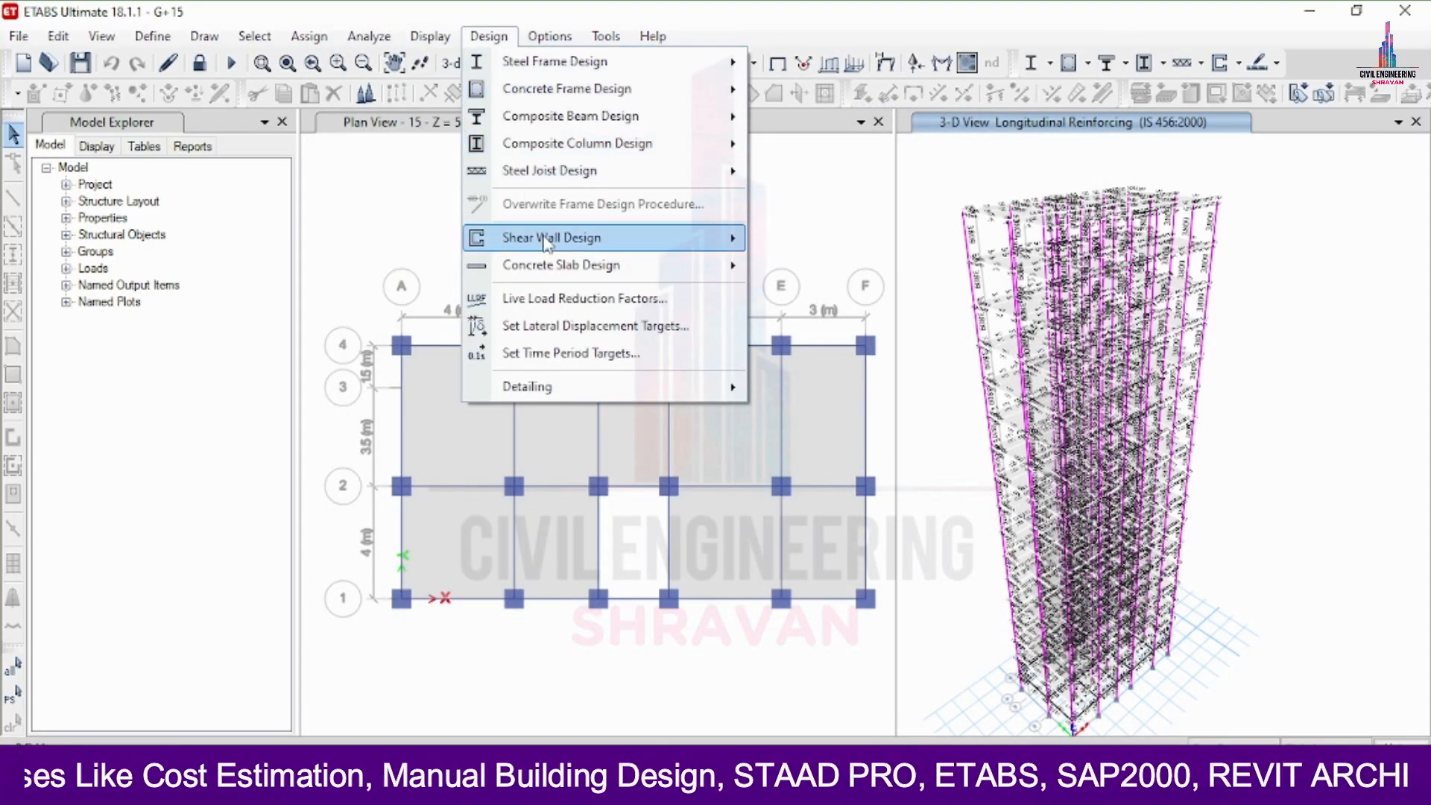
pyautogui.moveTo(555, 267)
pyautogui.click(857, 395)
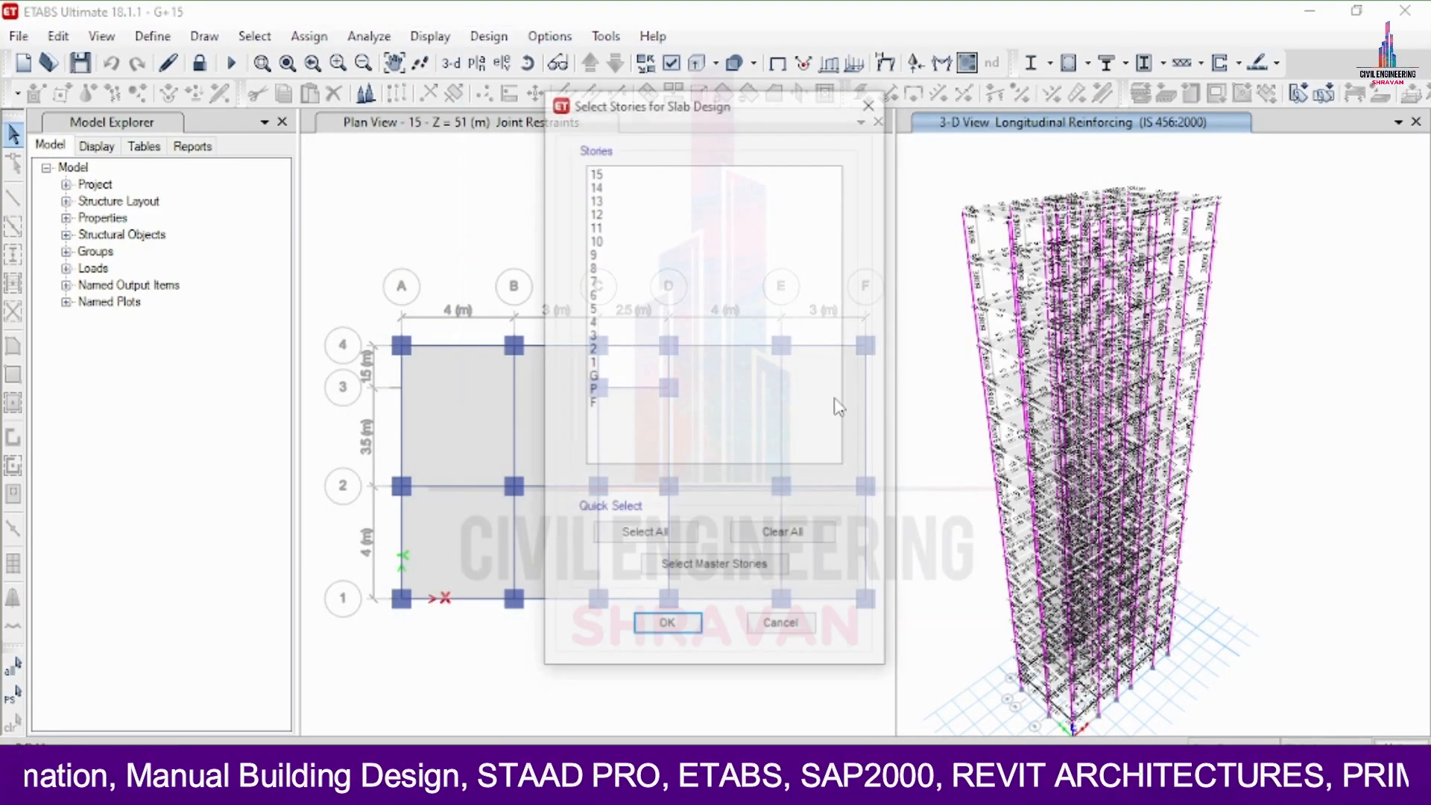
pyautogui.moveTo(658, 182); pyautogui.dragTo(728, 386)
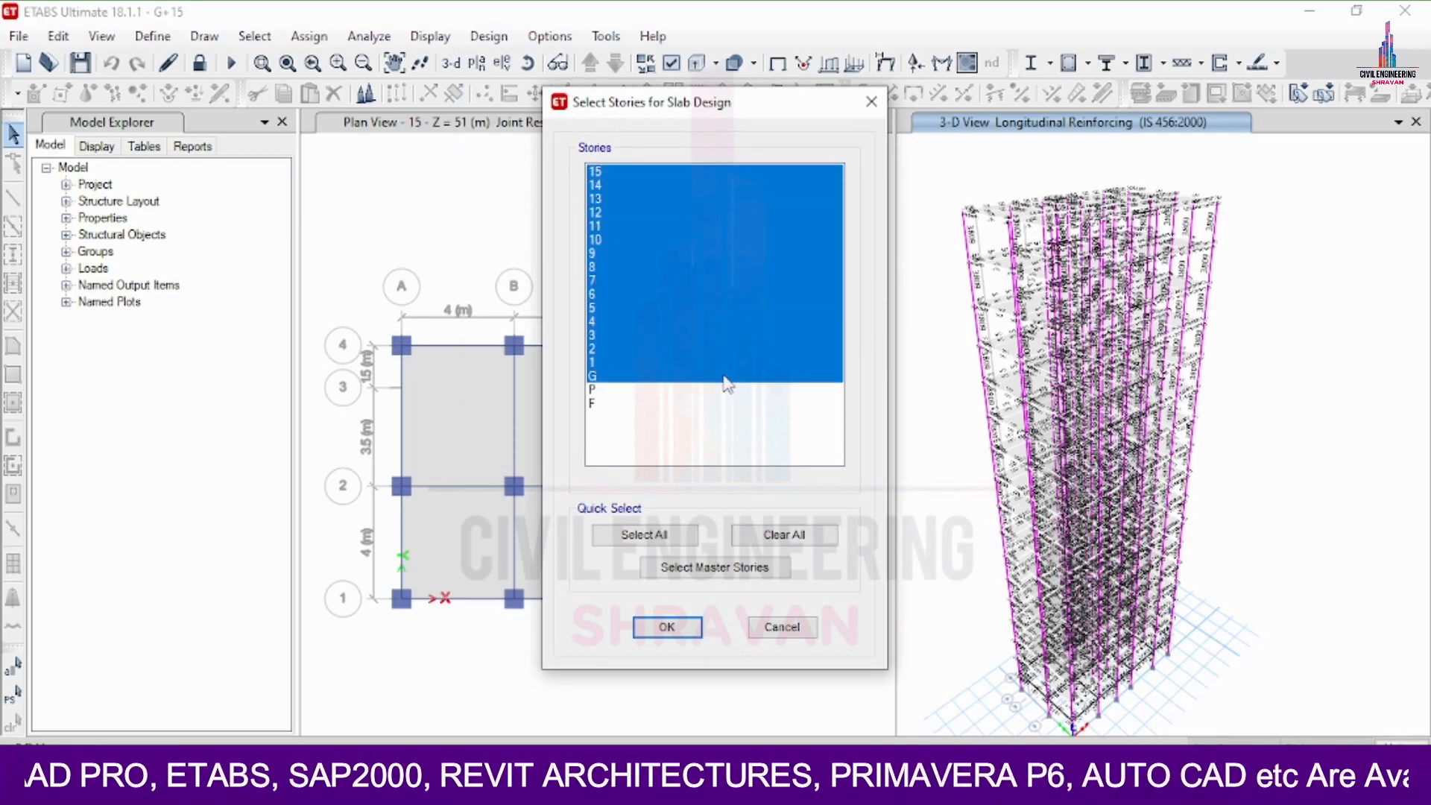
pyautogui.click(660, 630)
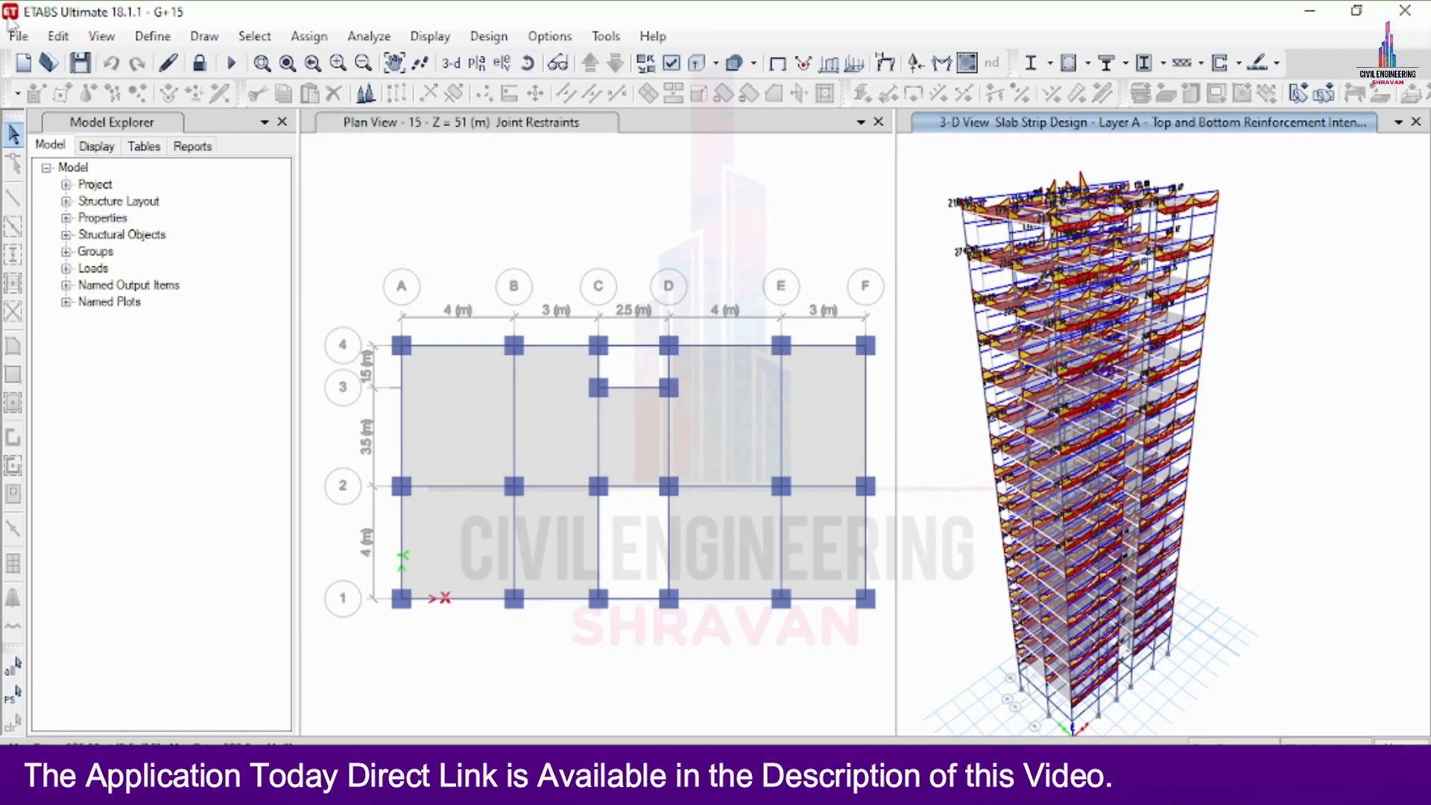
# Save the model and switch from ETABS to CSiDetail in a maximized window.
pyautogui.click(80, 63)
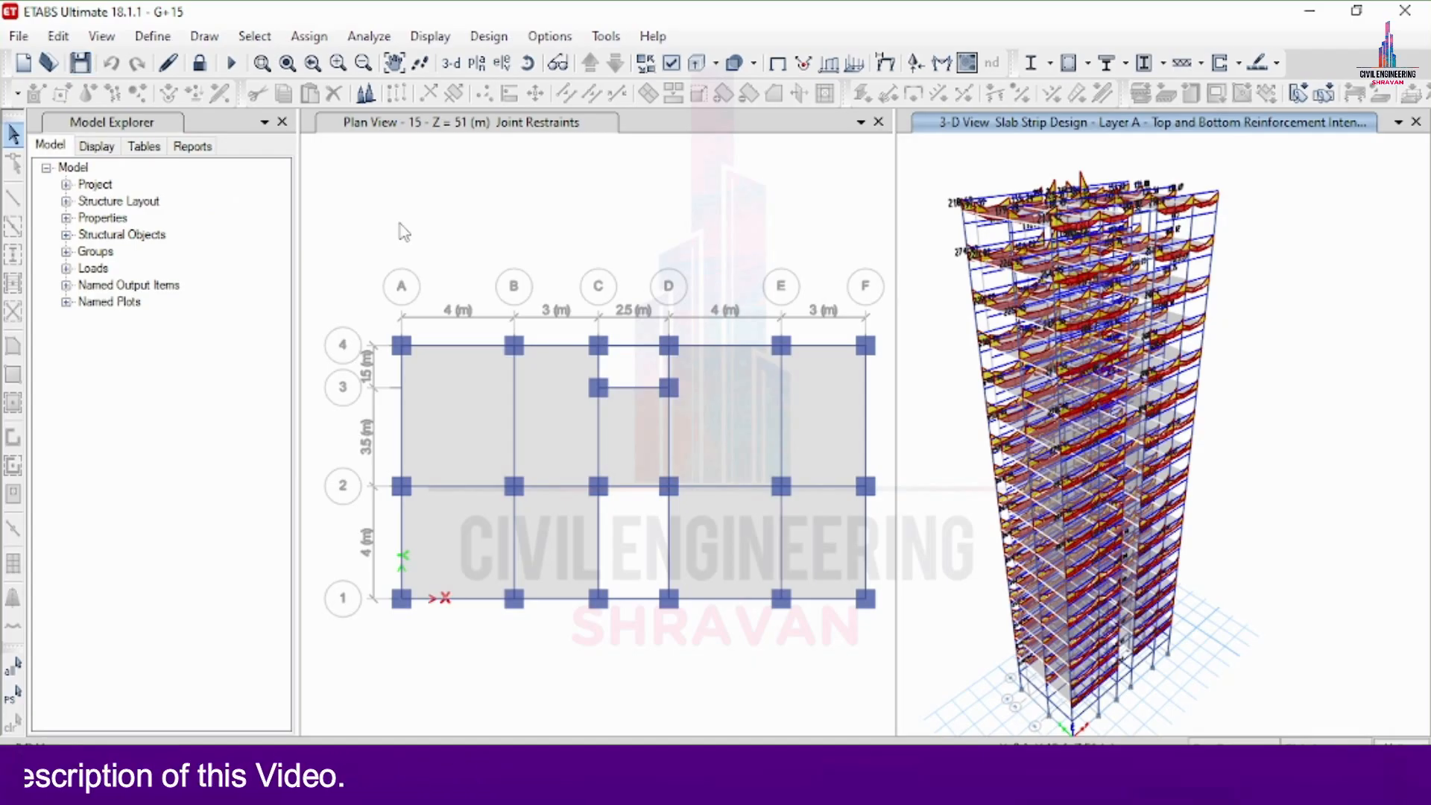
pyautogui.click(1416, 10)
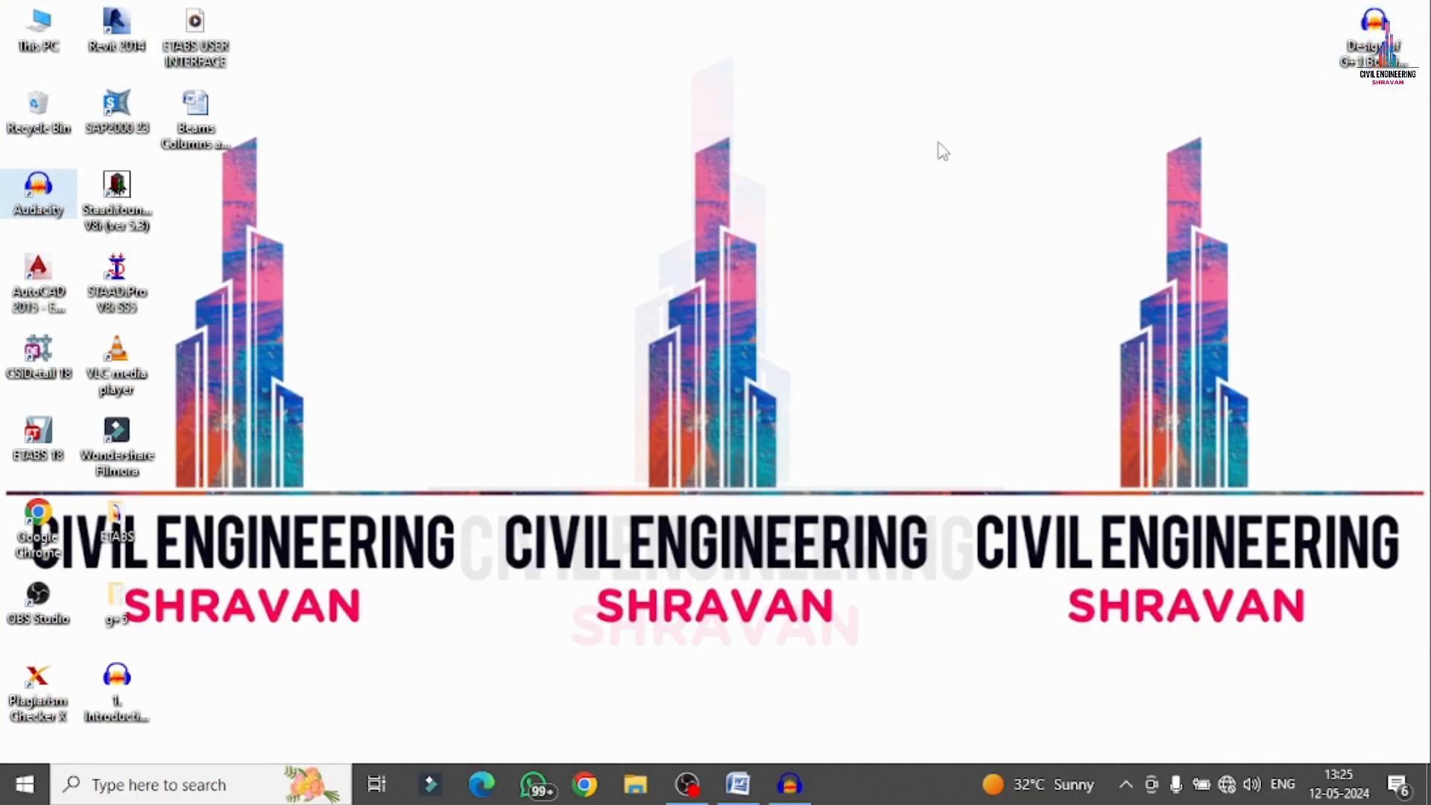
pyautogui.doubleClick(38, 350)
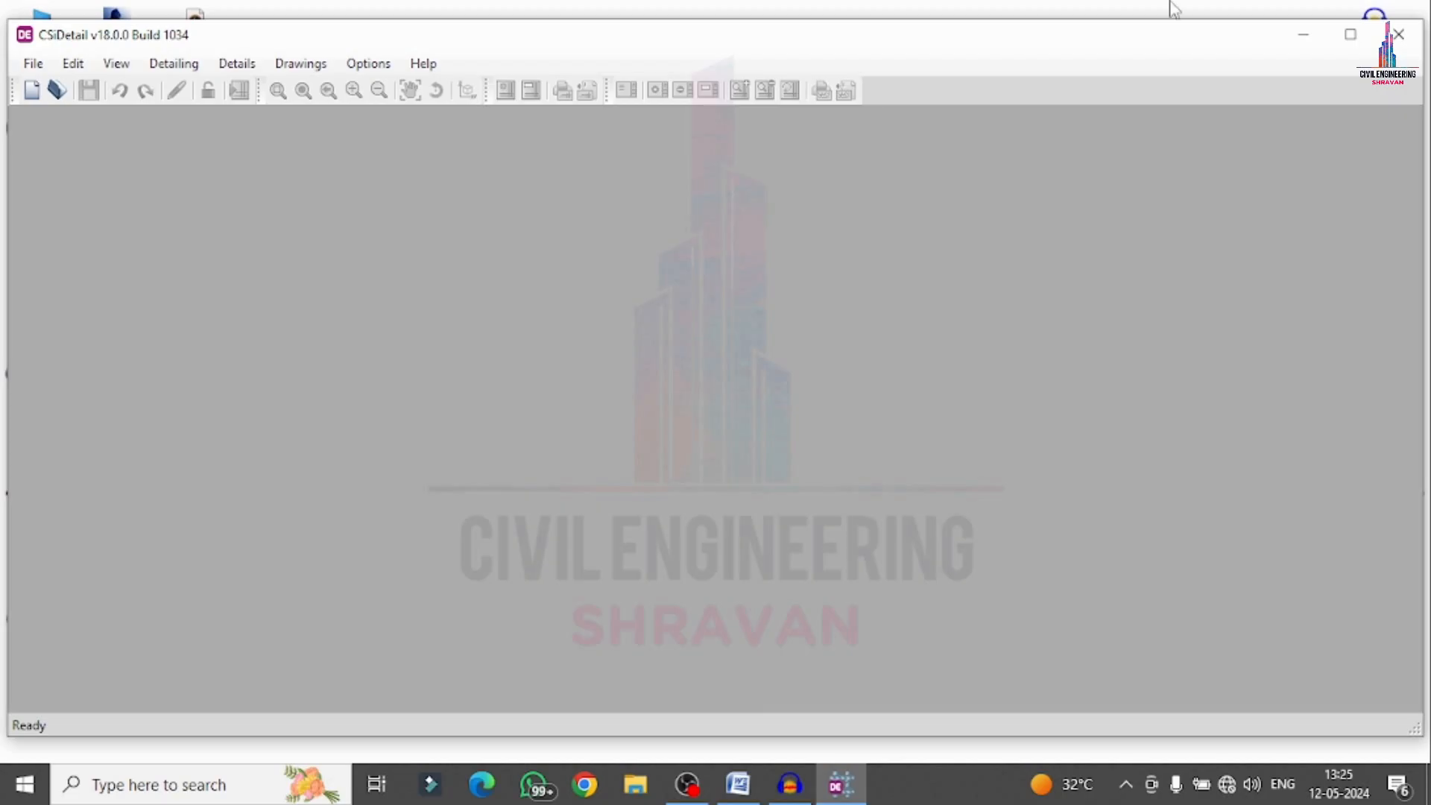
pyautogui.click(1350, 34)
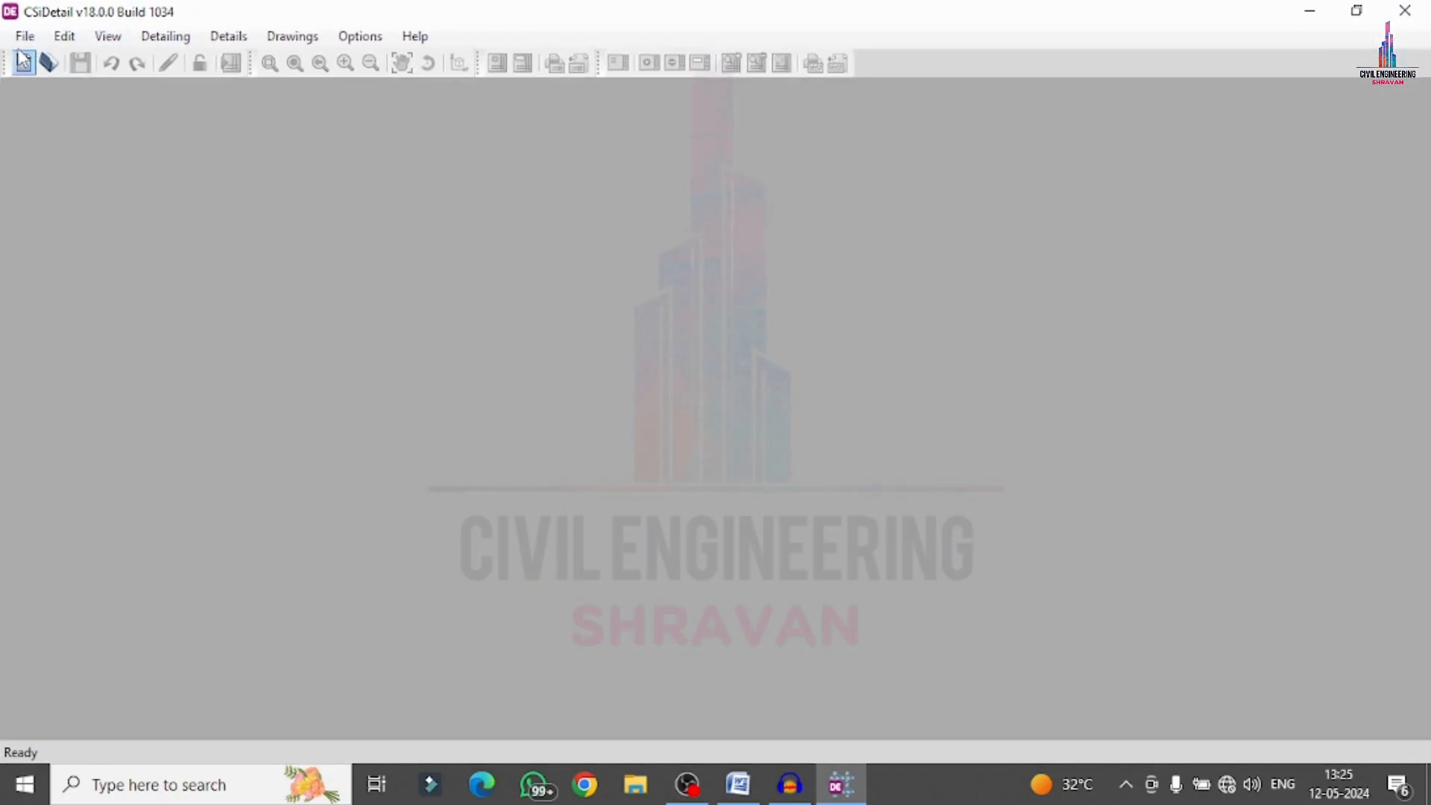
# Start a new detailing from the G+15.EDB model and accept the import warnings.
pyautogui.click(25, 36)
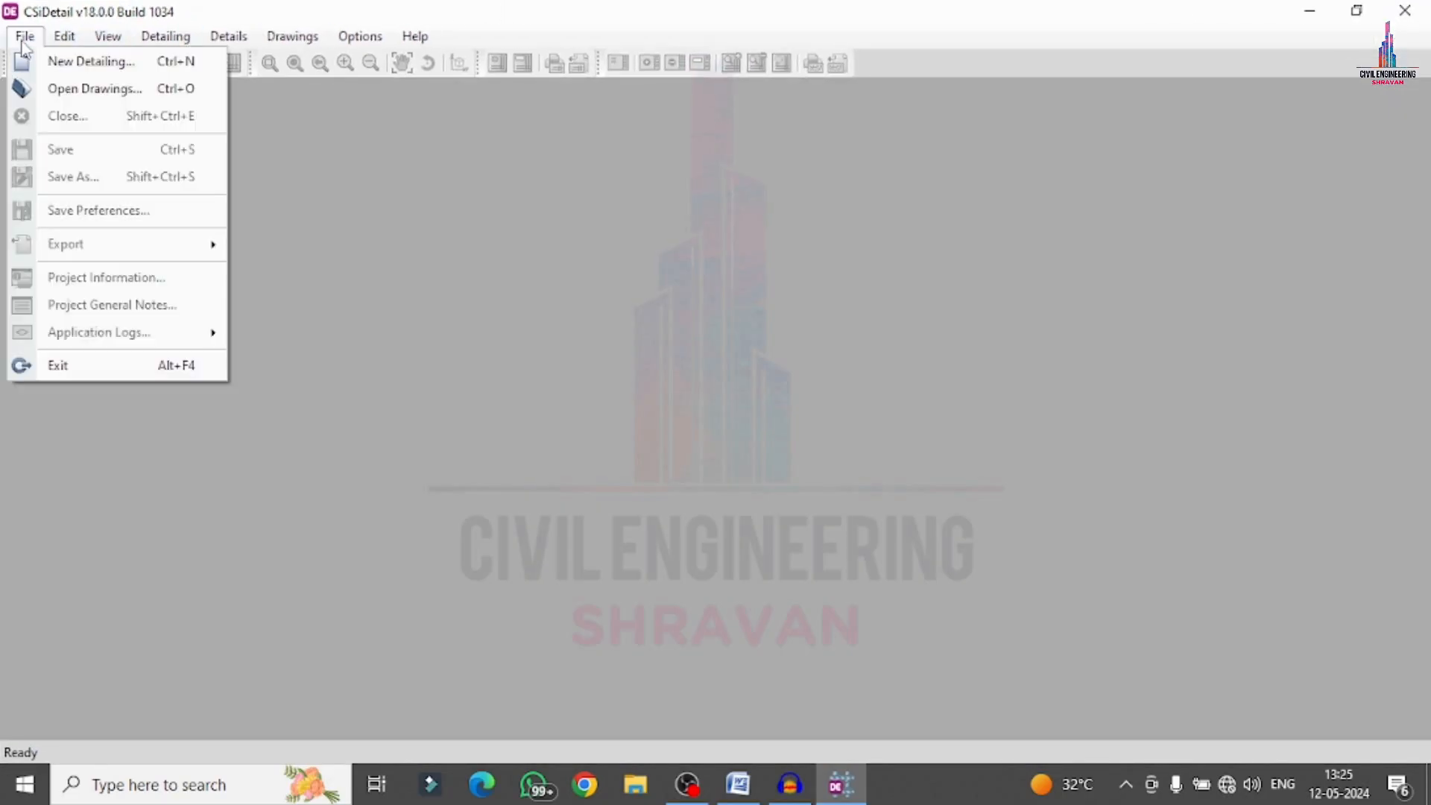
pyautogui.click(74, 64)
pyautogui.click(345, 202)
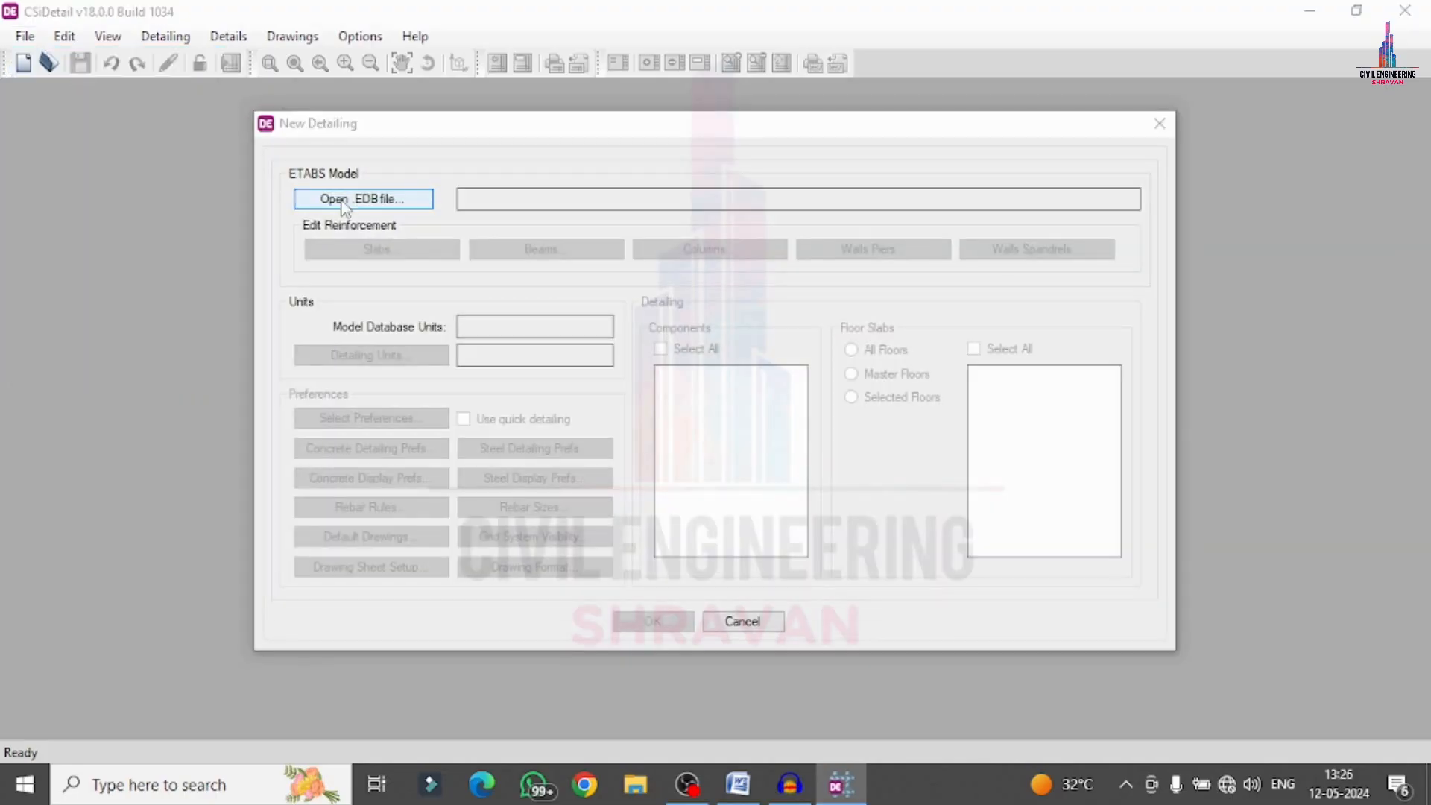
pyautogui.doubleClick(519, 351)
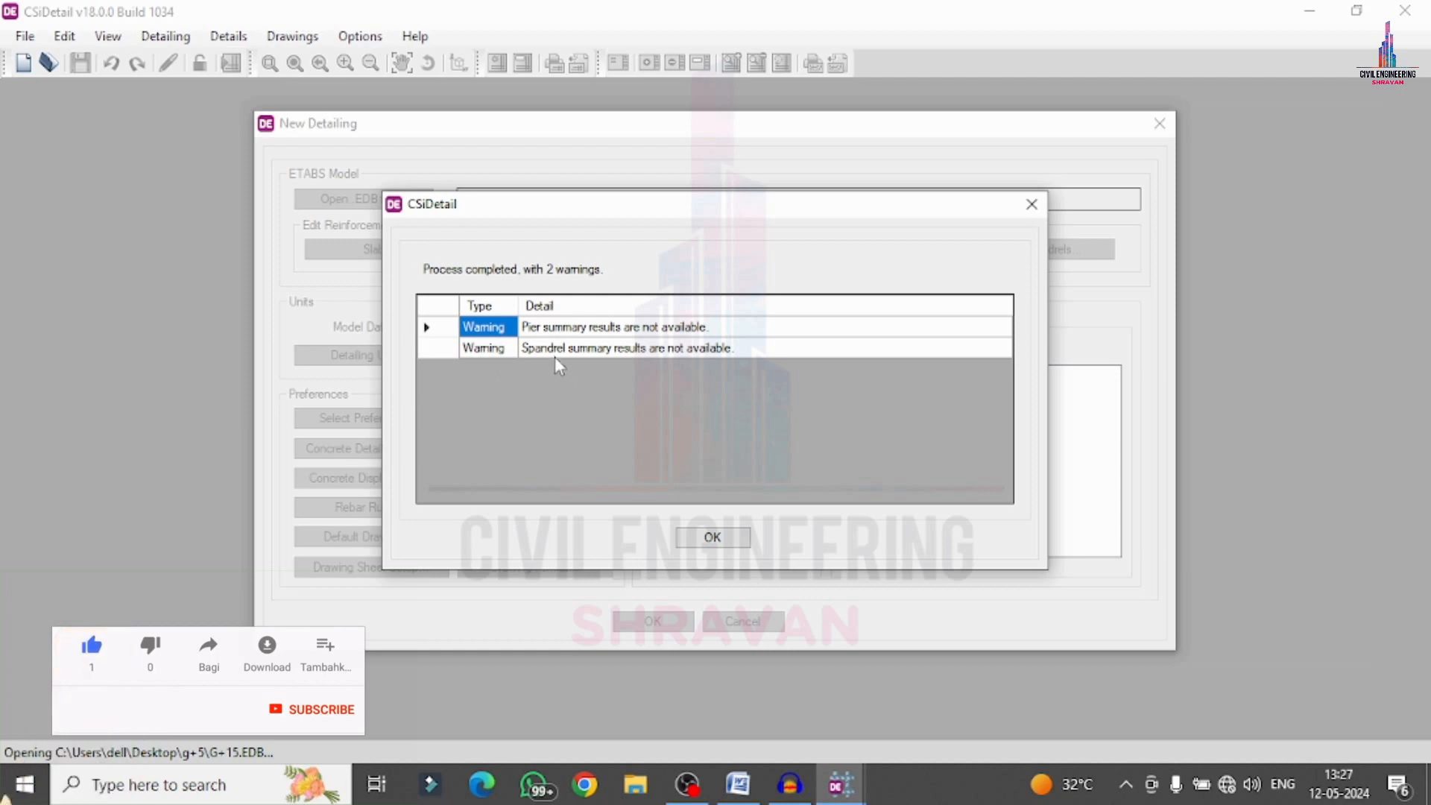
pyautogui.click(687, 535)
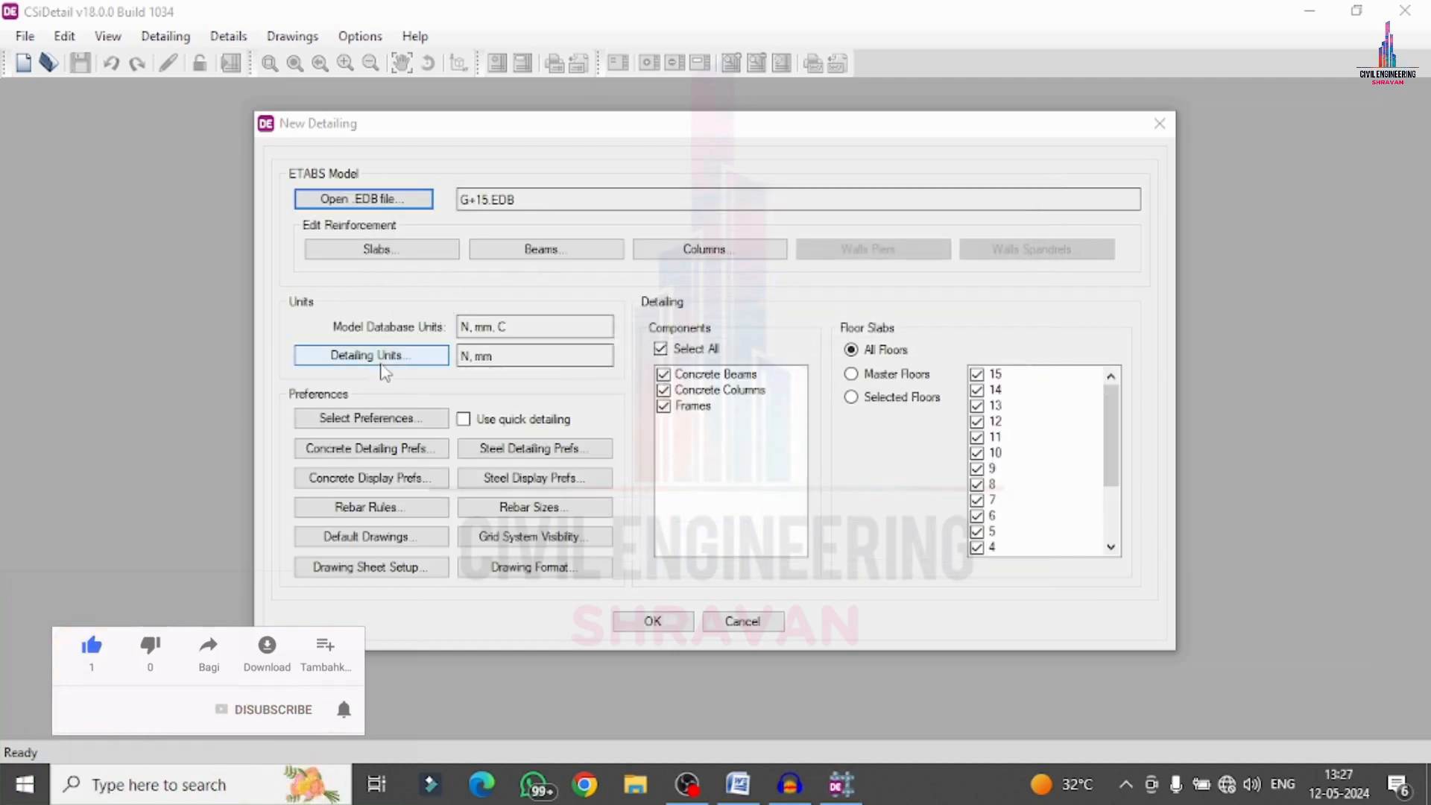
# Set the detailing units to the SI (25) rebar set with force in kilonewtons.
pyautogui.click(386, 360)
pyautogui.click(582, 281)
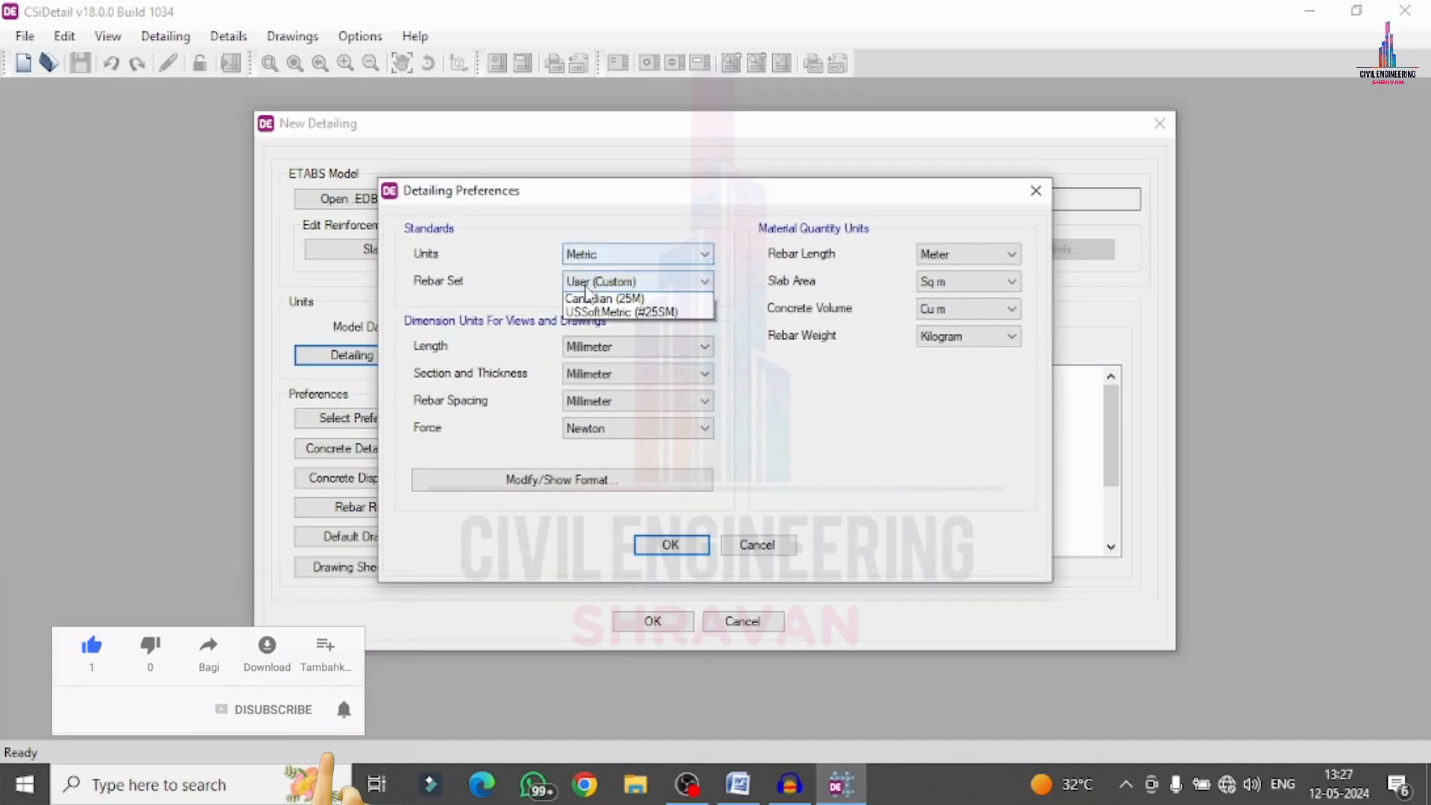
pyautogui.click(584, 313)
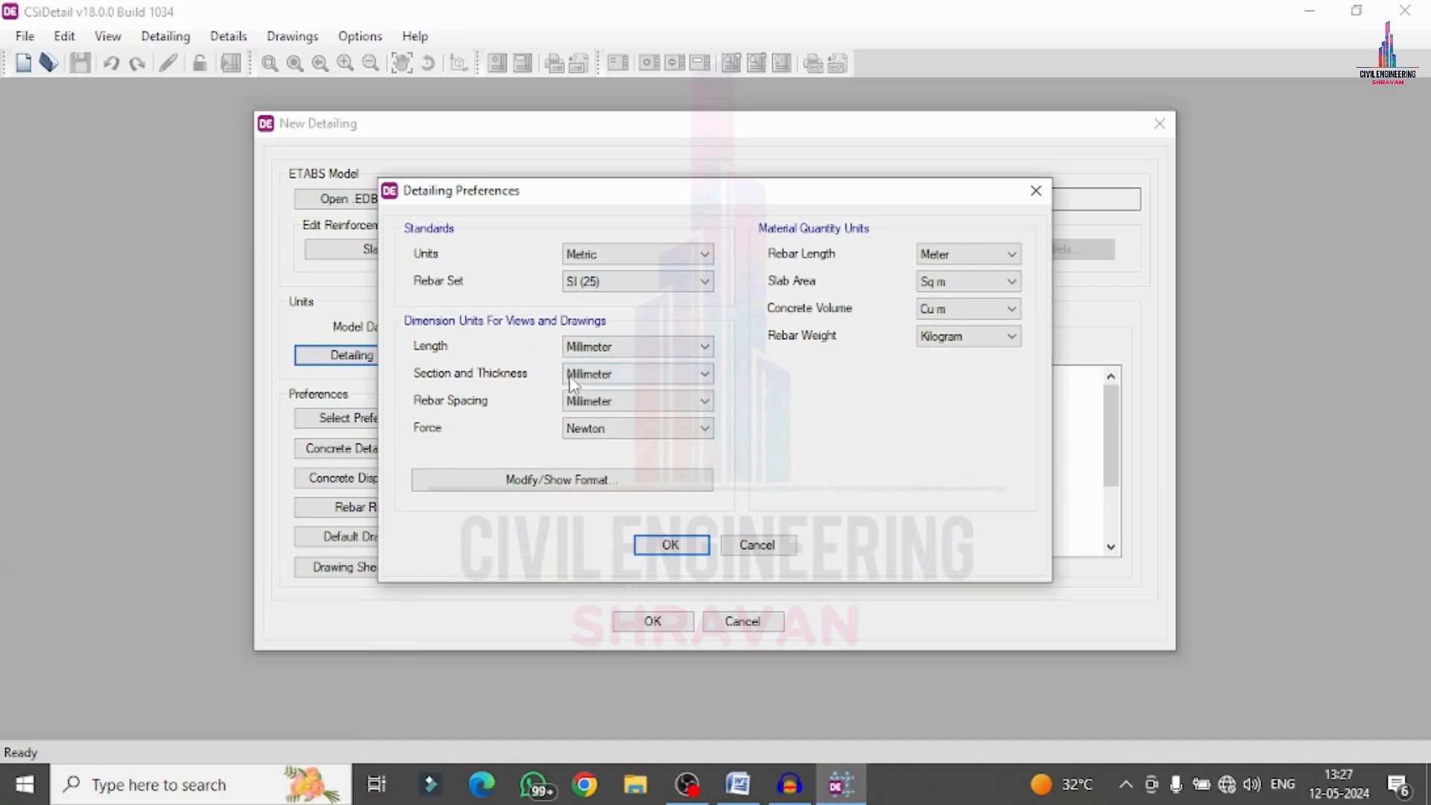
pyautogui.click(639, 428)
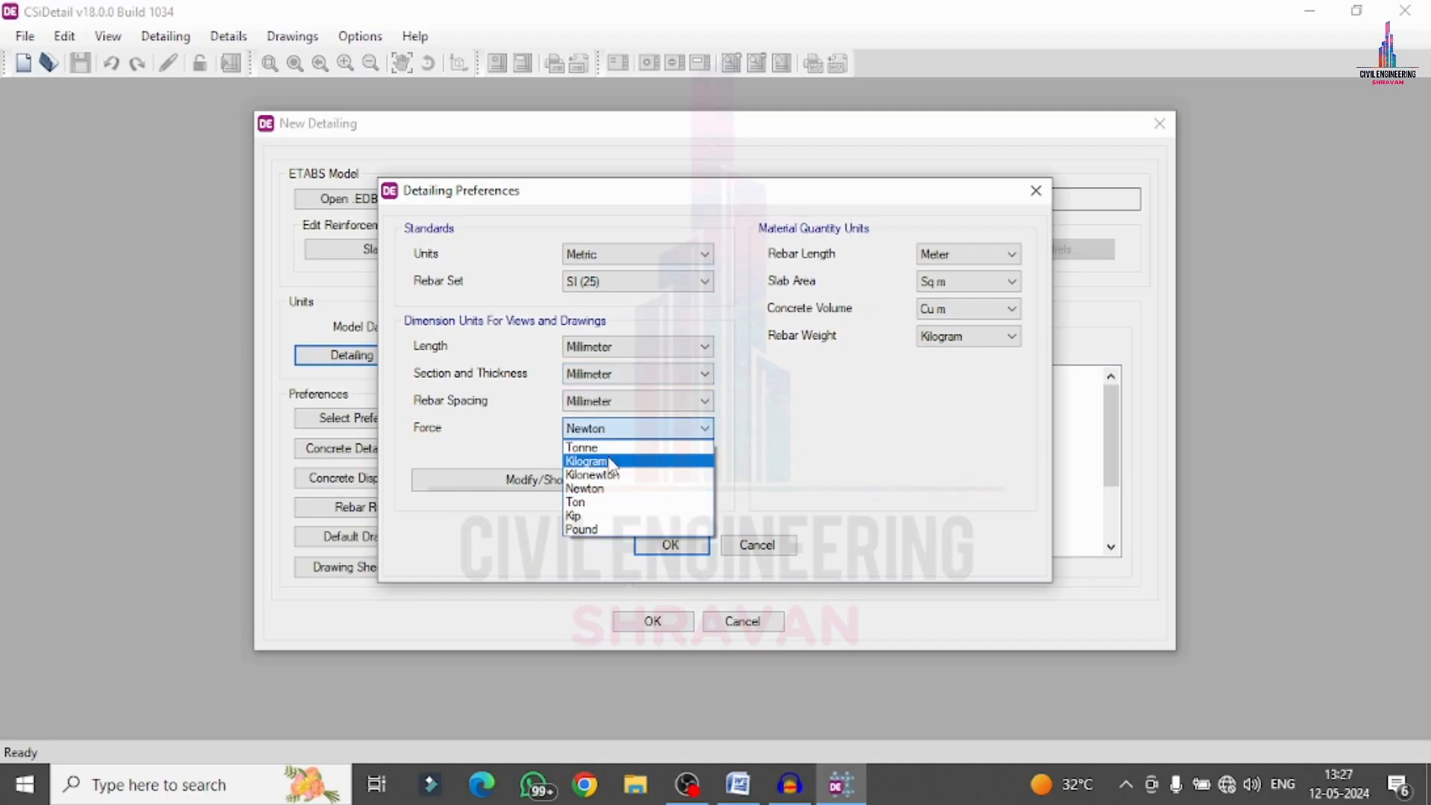
pyautogui.click(615, 475)
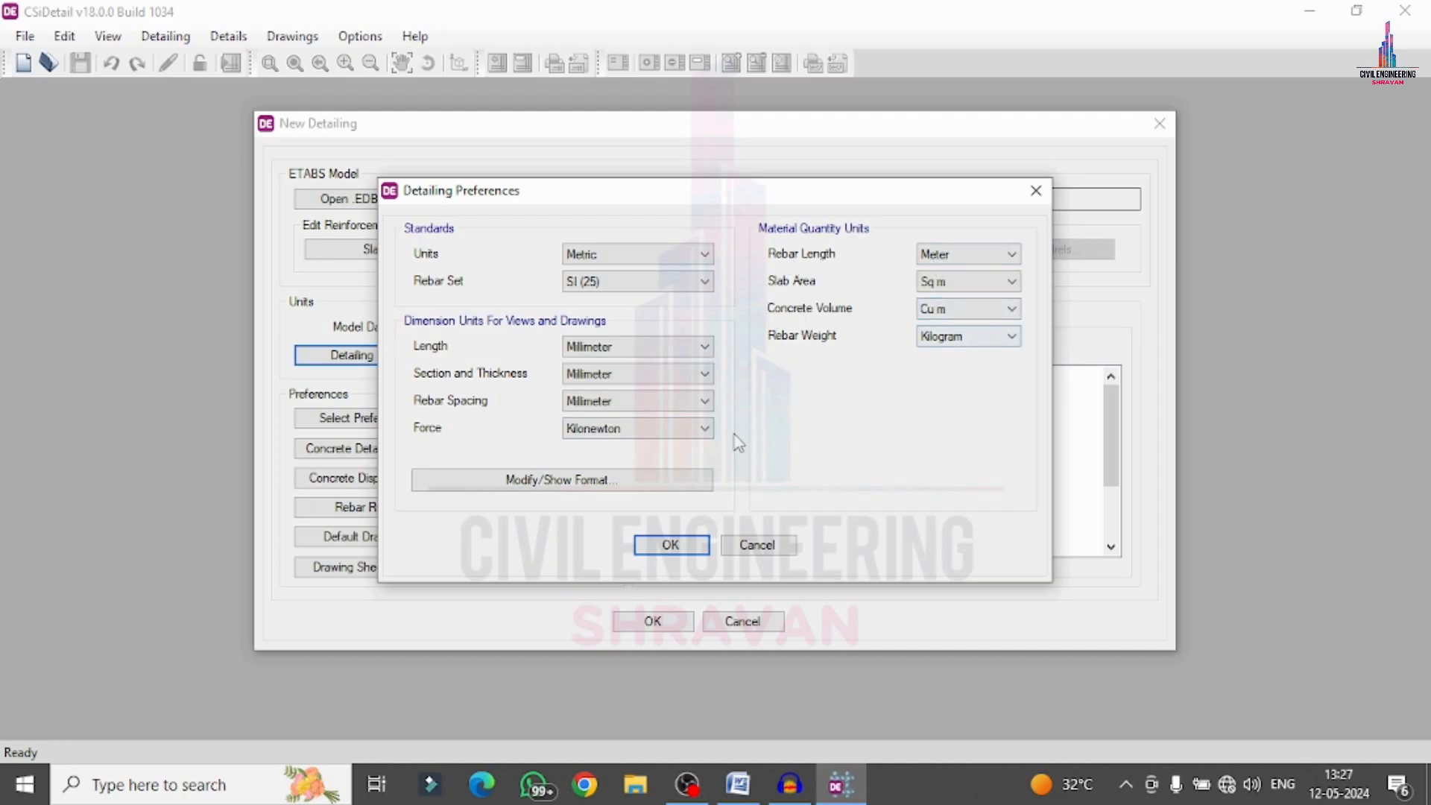
pyautogui.click(671, 545)
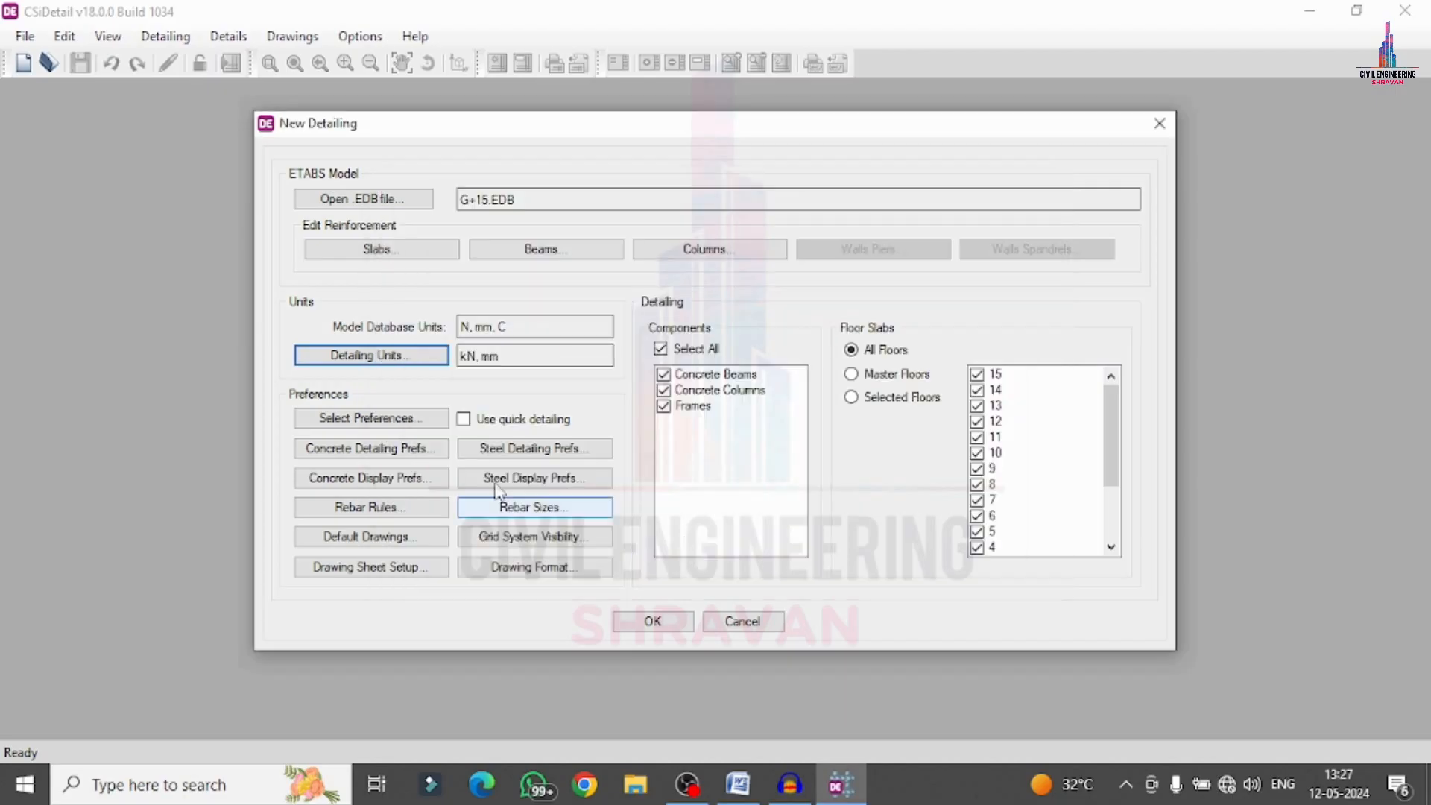
# Apply the IS 456:2000 standard preferences to the detailing.
pyautogui.click(403, 421)
pyautogui.click(598, 400)
pyautogui.click(790, 401)
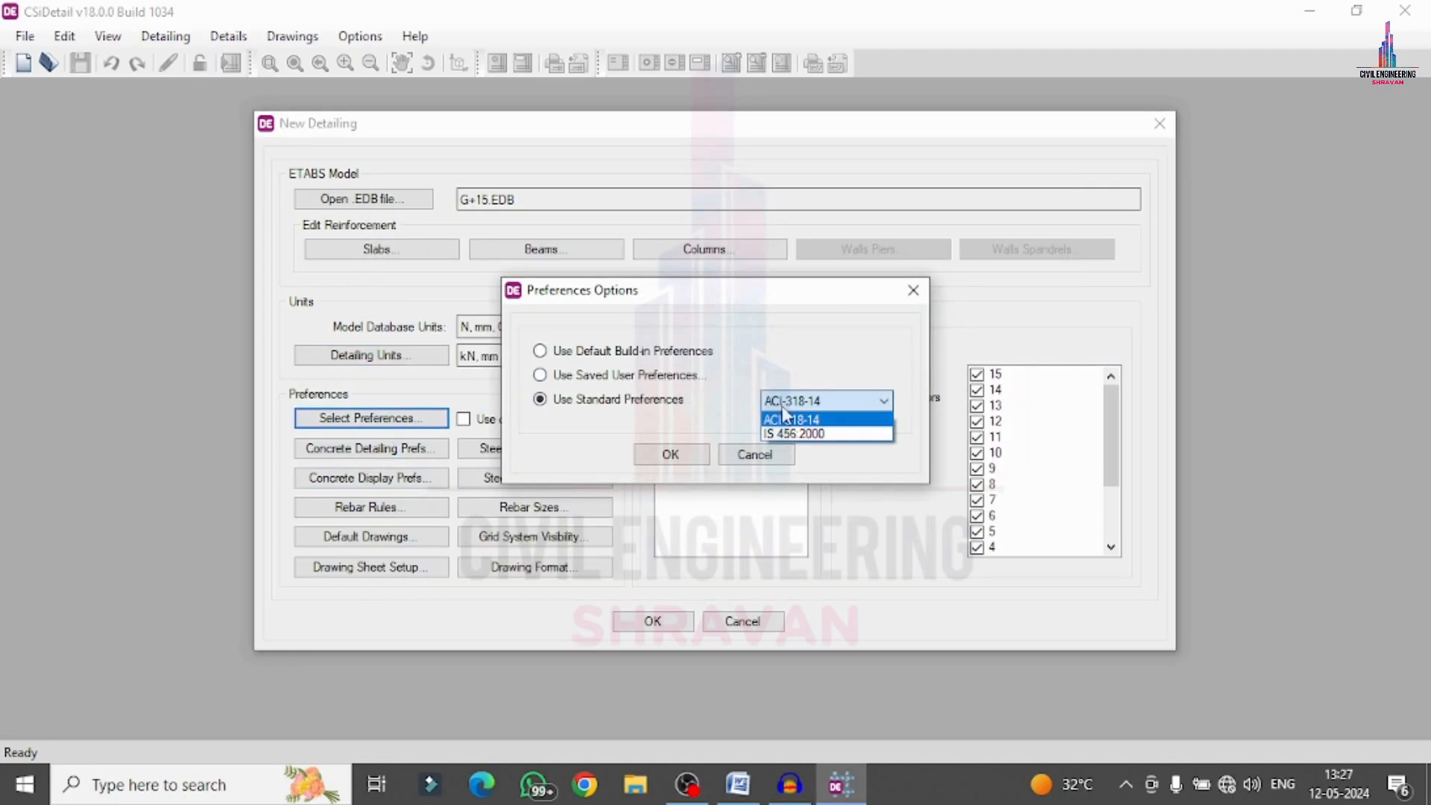
pyautogui.click(787, 428)
pyautogui.click(648, 462)
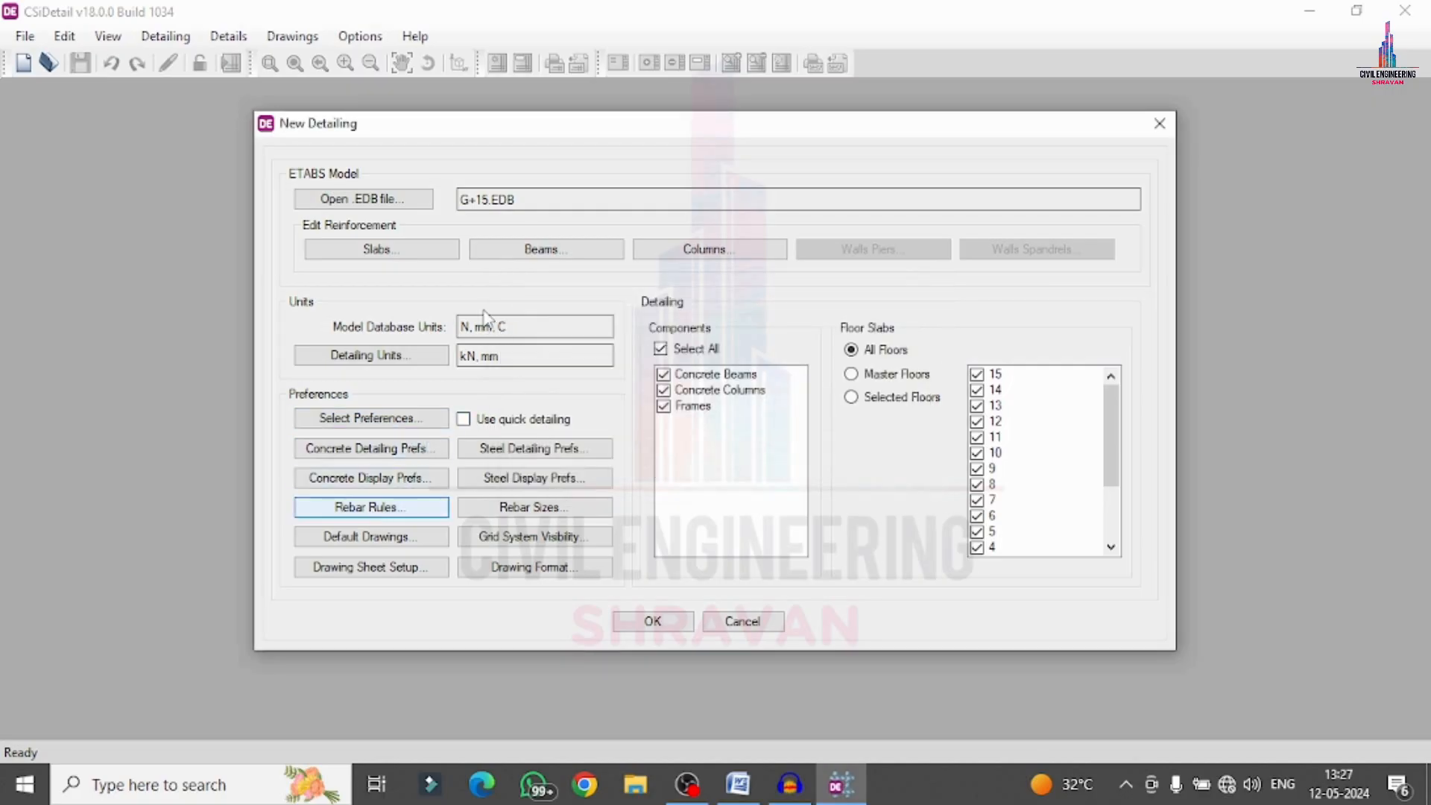
# In the slab rebar selection rules, set the minimum bar spacing to 120 mm and enter a new maximum bar spacing.
pyautogui.click(372, 509)
pyautogui.doubleClick(533, 268)
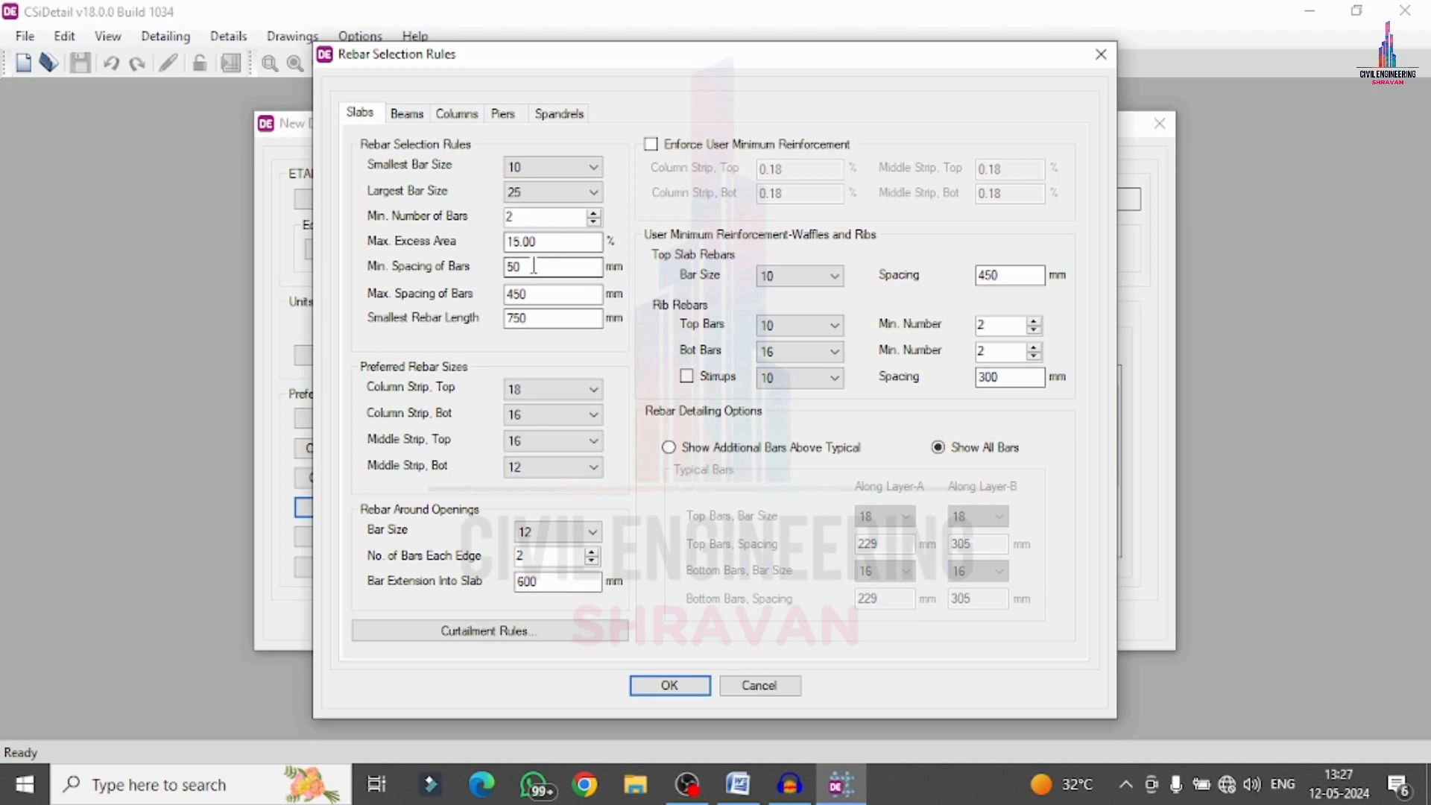
pyautogui.write('12')
pyautogui.doubleClick(530, 293)
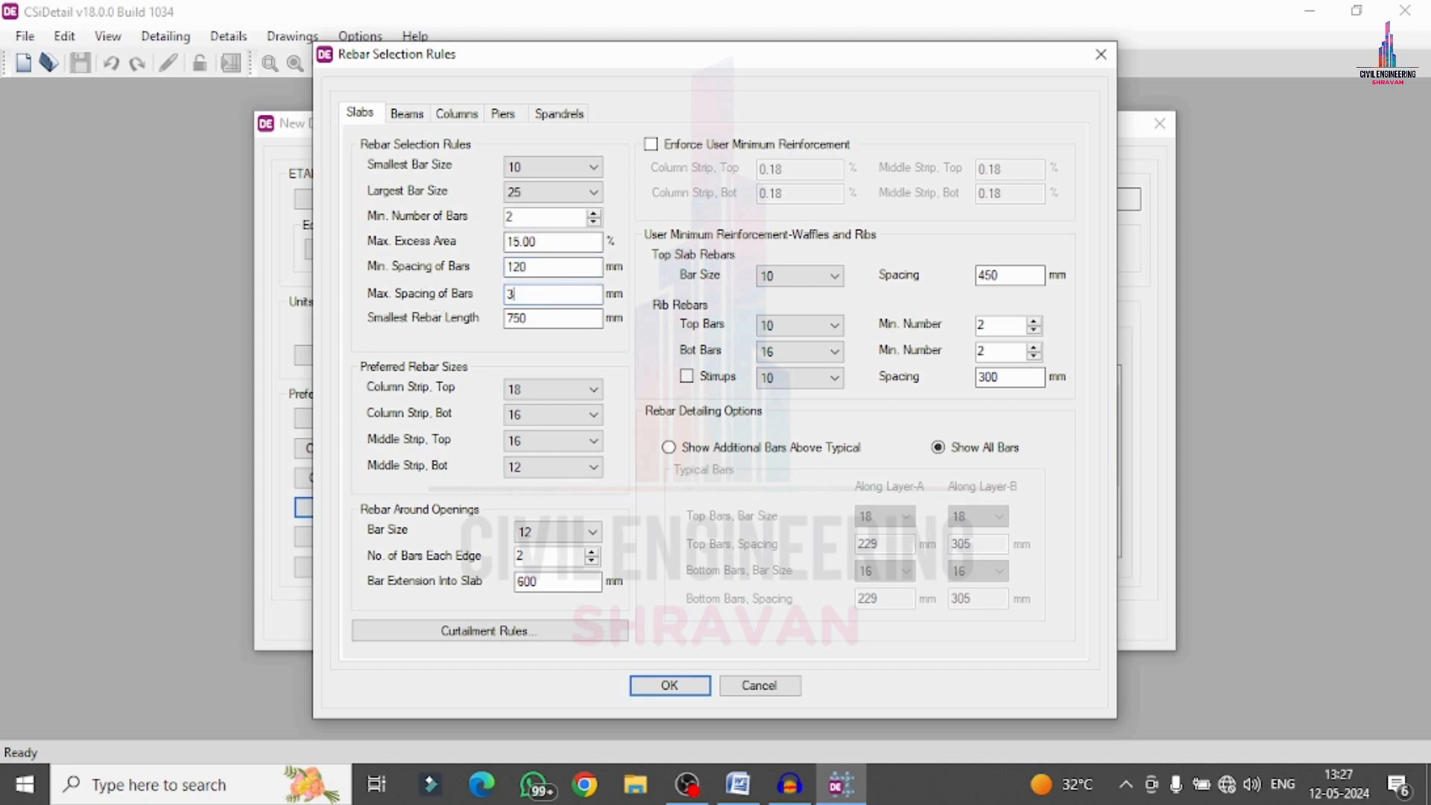
# Set the beam stirrups' minimum spacing to 120 mm in zones A, B and C.
pyautogui.click(407, 113)
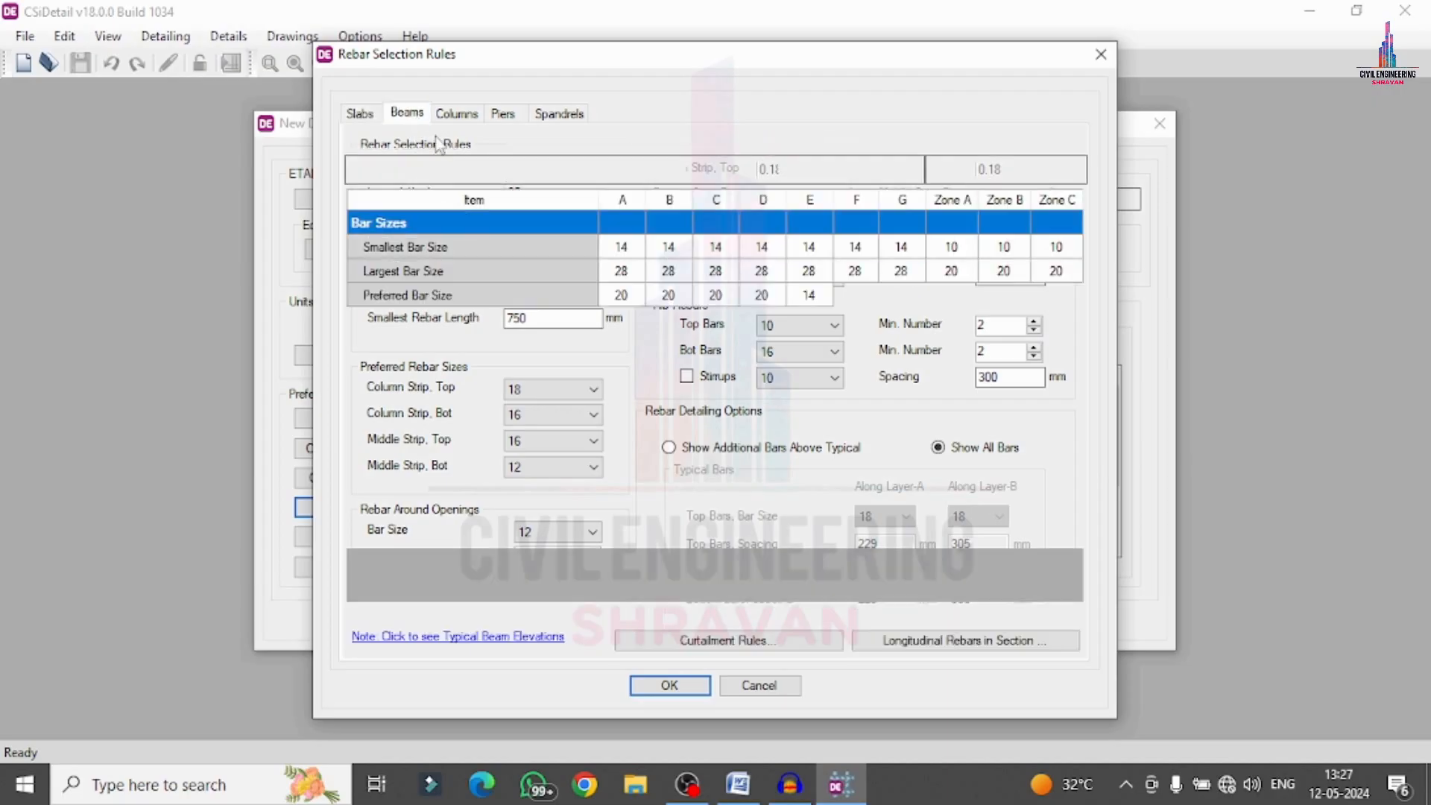
pyautogui.click(971, 391)
pyautogui.click(973, 391)
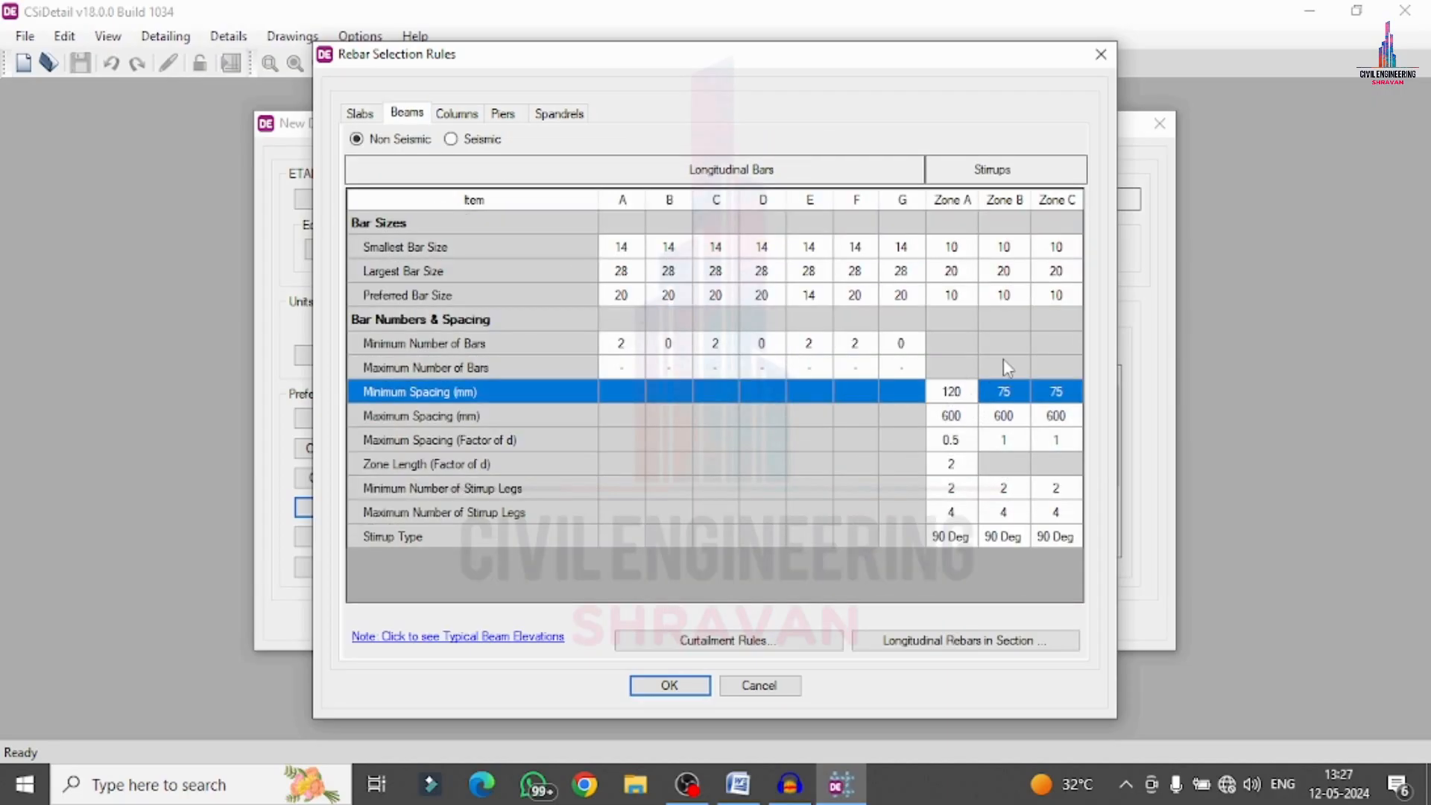
pyautogui.click(1021, 397)
pyautogui.click(1021, 395)
pyautogui.write('120')
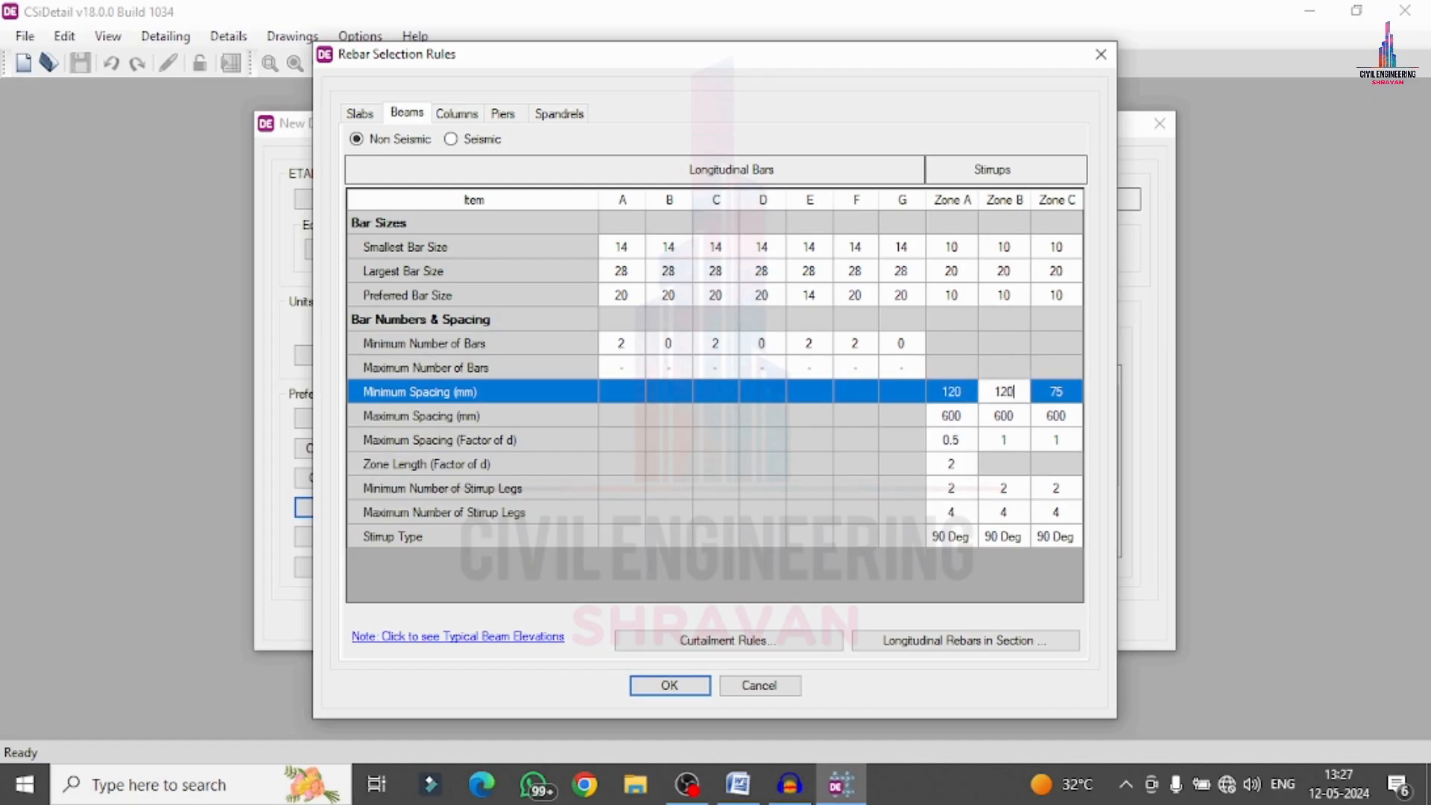
pyautogui.click(1079, 395)
pyautogui.click(1078, 394)
pyautogui.write('12')
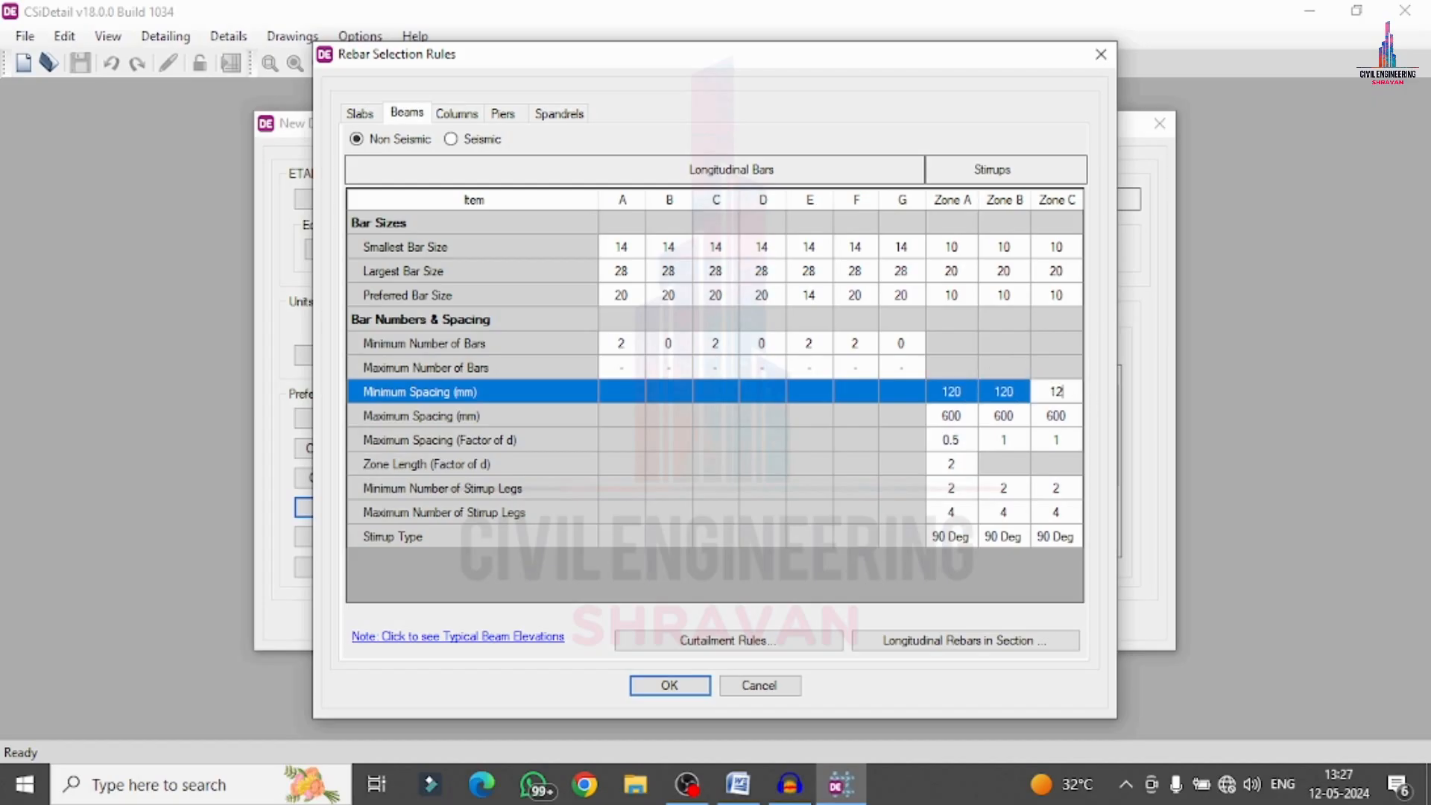
pyautogui.write('0')
# Set the beam stirrups' maximum spacing to 300 mm in zones A, B and C.
pyautogui.click(973, 419)
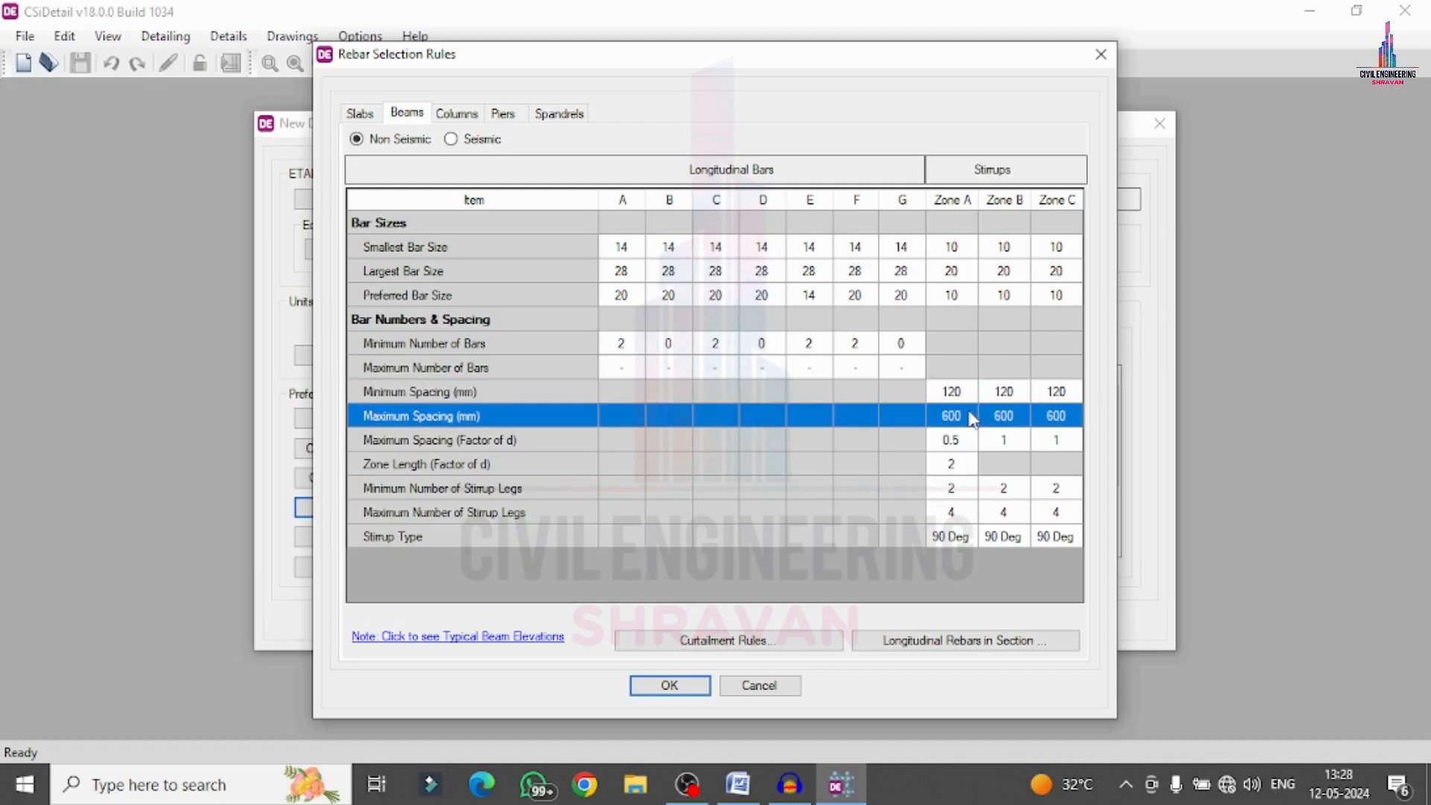
pyautogui.click(973, 419)
pyautogui.write('300')
pyautogui.click(1019, 414)
pyautogui.click(1019, 415)
pyautogui.write('3')
pyautogui.click(1058, 418)
pyautogui.write('3')
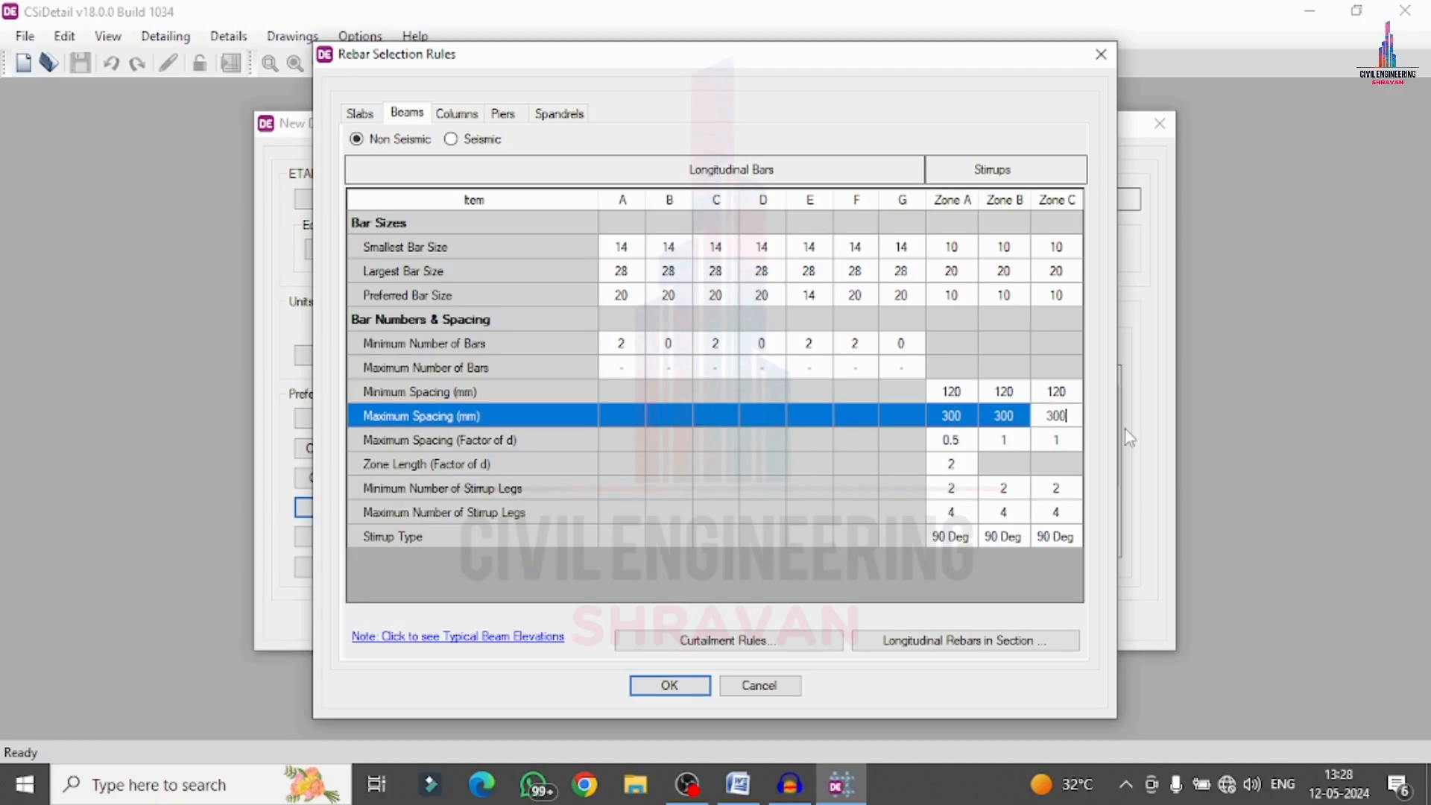
pyautogui.write('00')
# Set the column ties' minimum spacing to 120 mm and maximum spacing to 300 mm, and confirm the rebar rules.
pyautogui.click(456, 113)
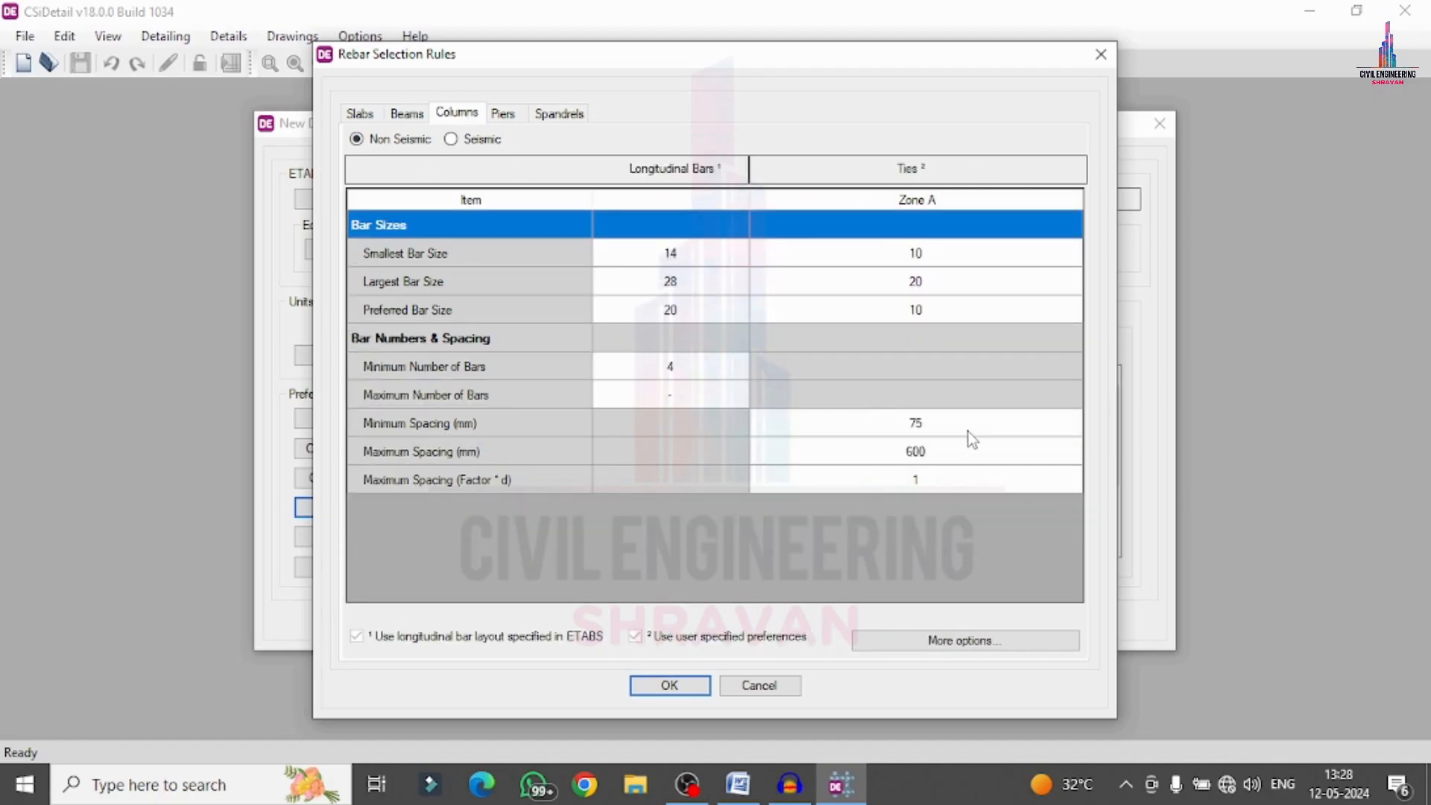
pyautogui.click(992, 422)
pyautogui.click(991, 419)
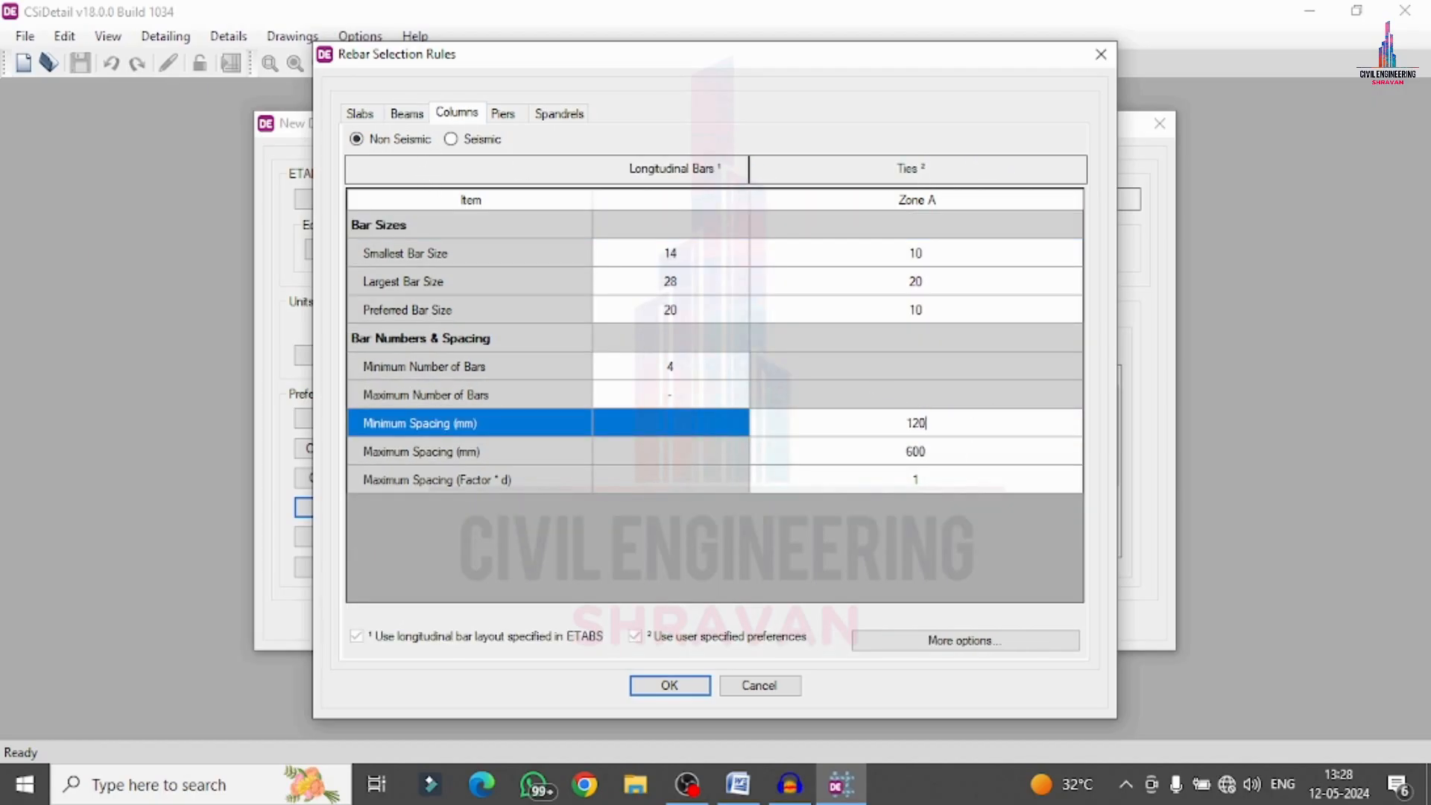
pyautogui.click(990, 448)
pyautogui.click(990, 447)
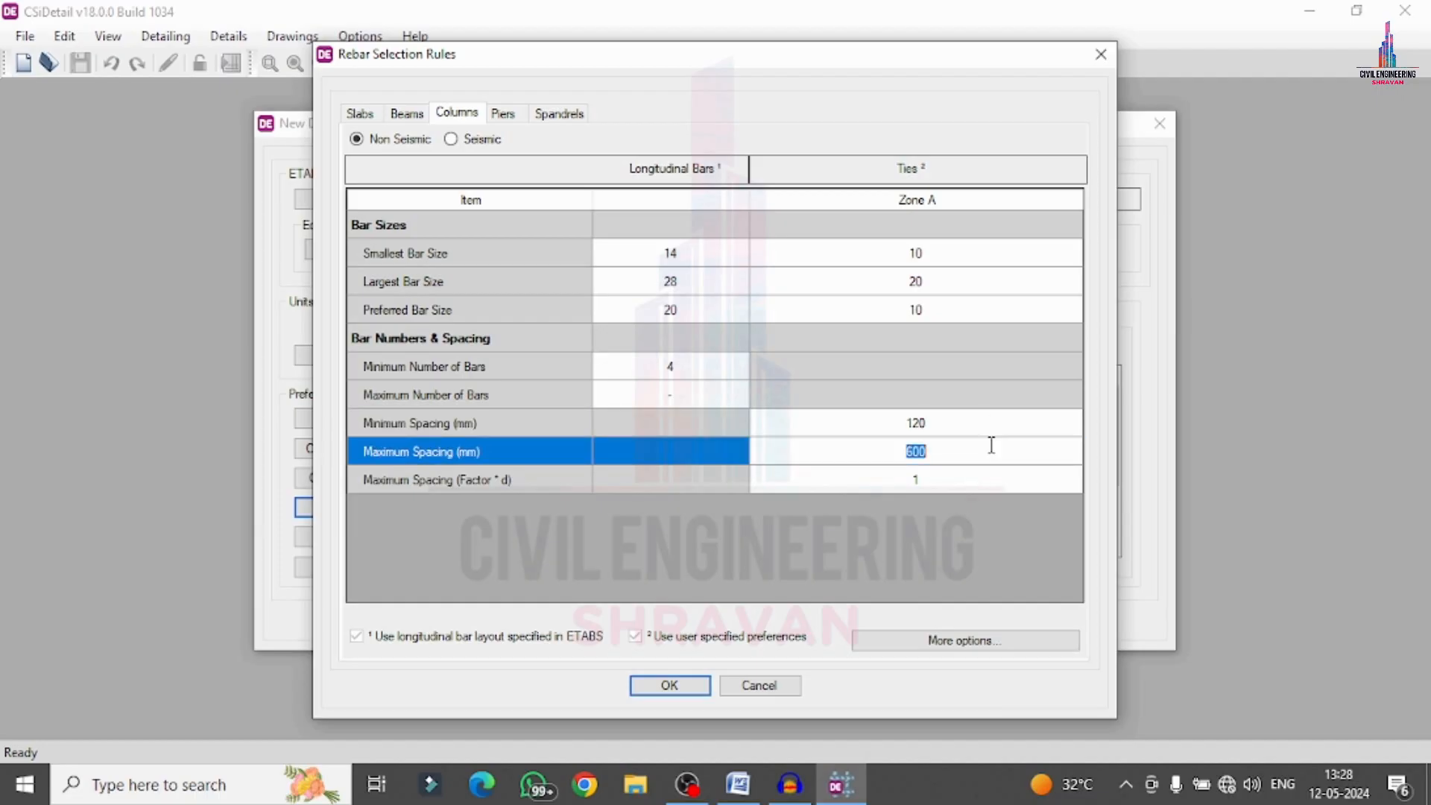
pyautogui.write('3')
pyautogui.click(670, 685)
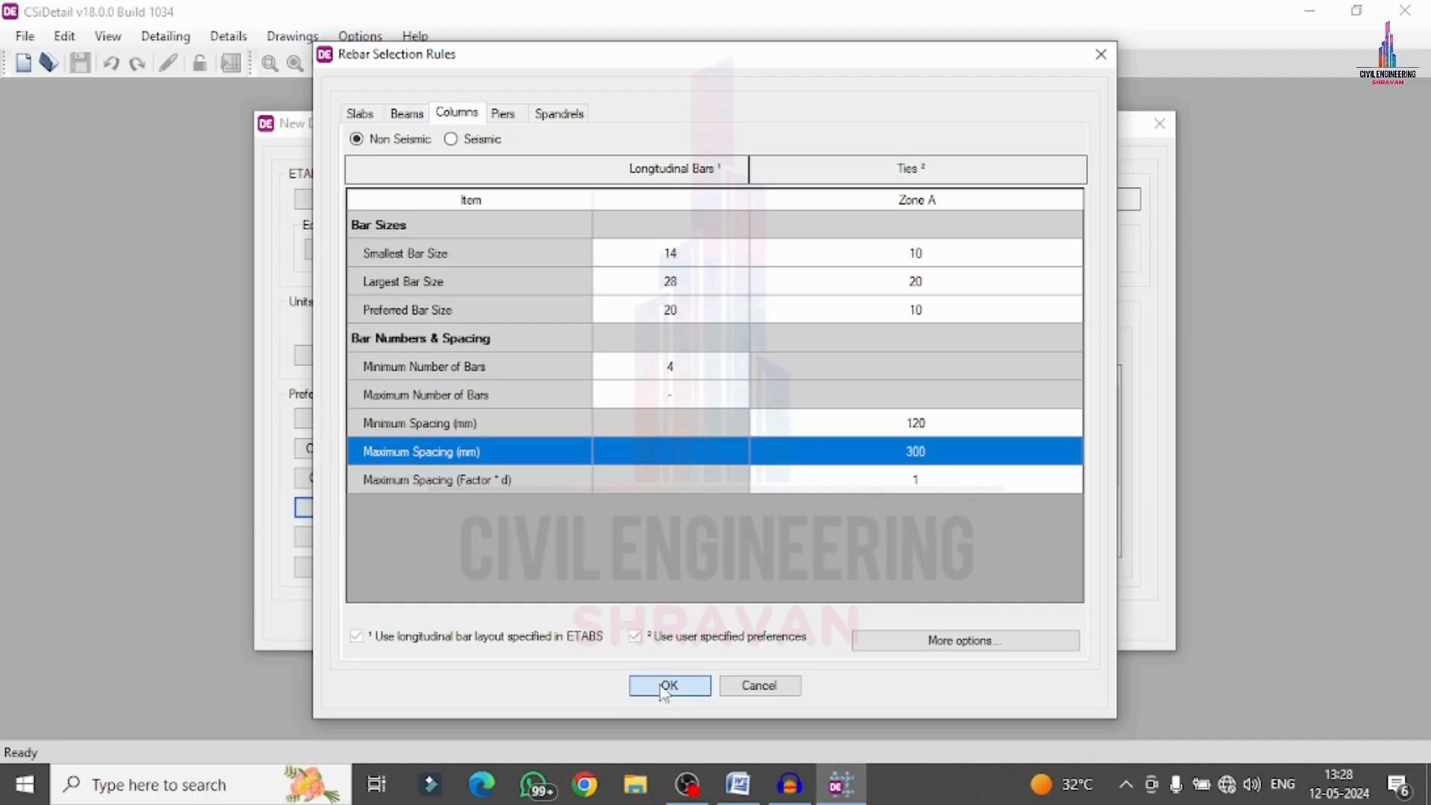
# Generate the detailing and review storey 15's slab rebar plan, its top and bottom rebar plans, and the all-bars plans.
pyautogui.click(656, 623)
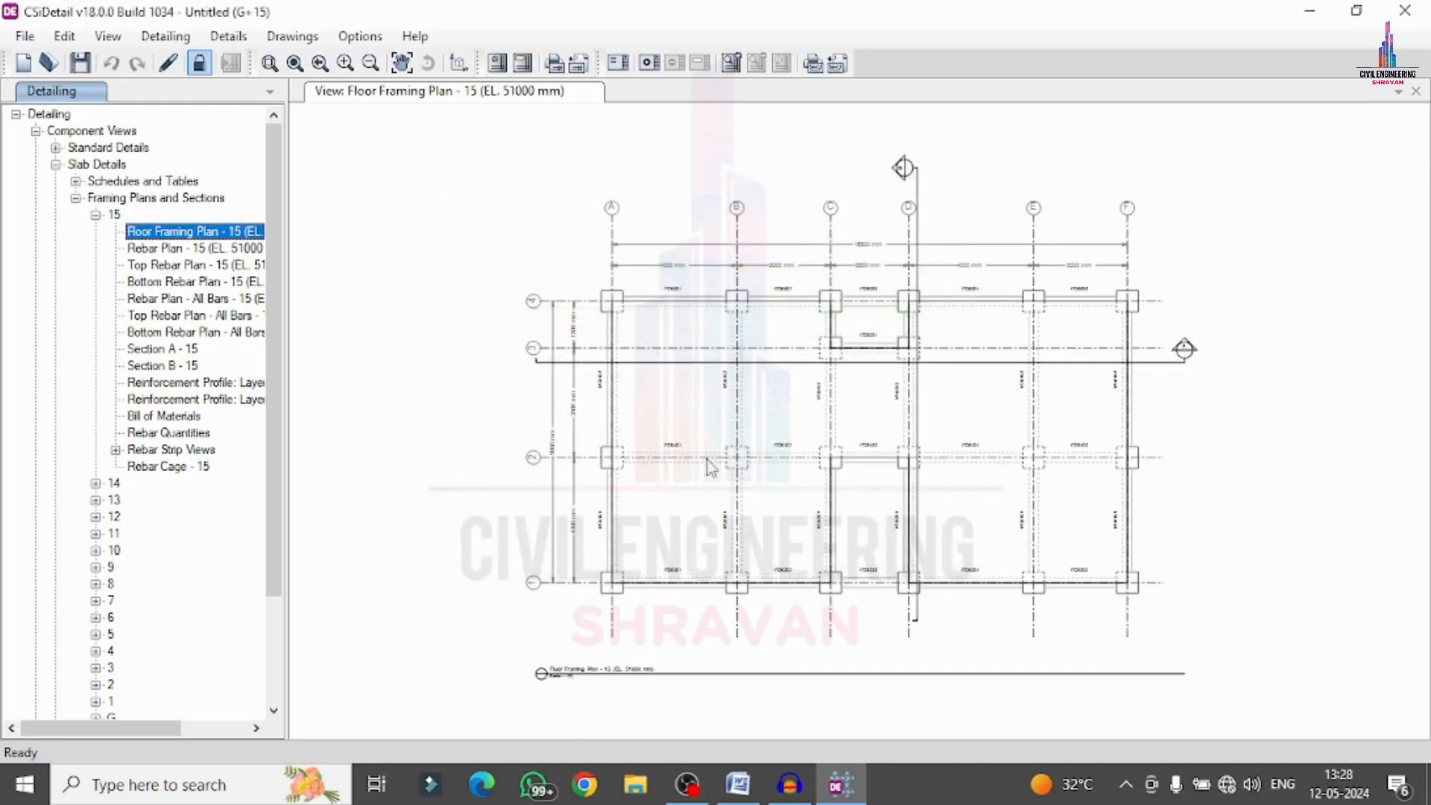
pyautogui.click(178, 247)
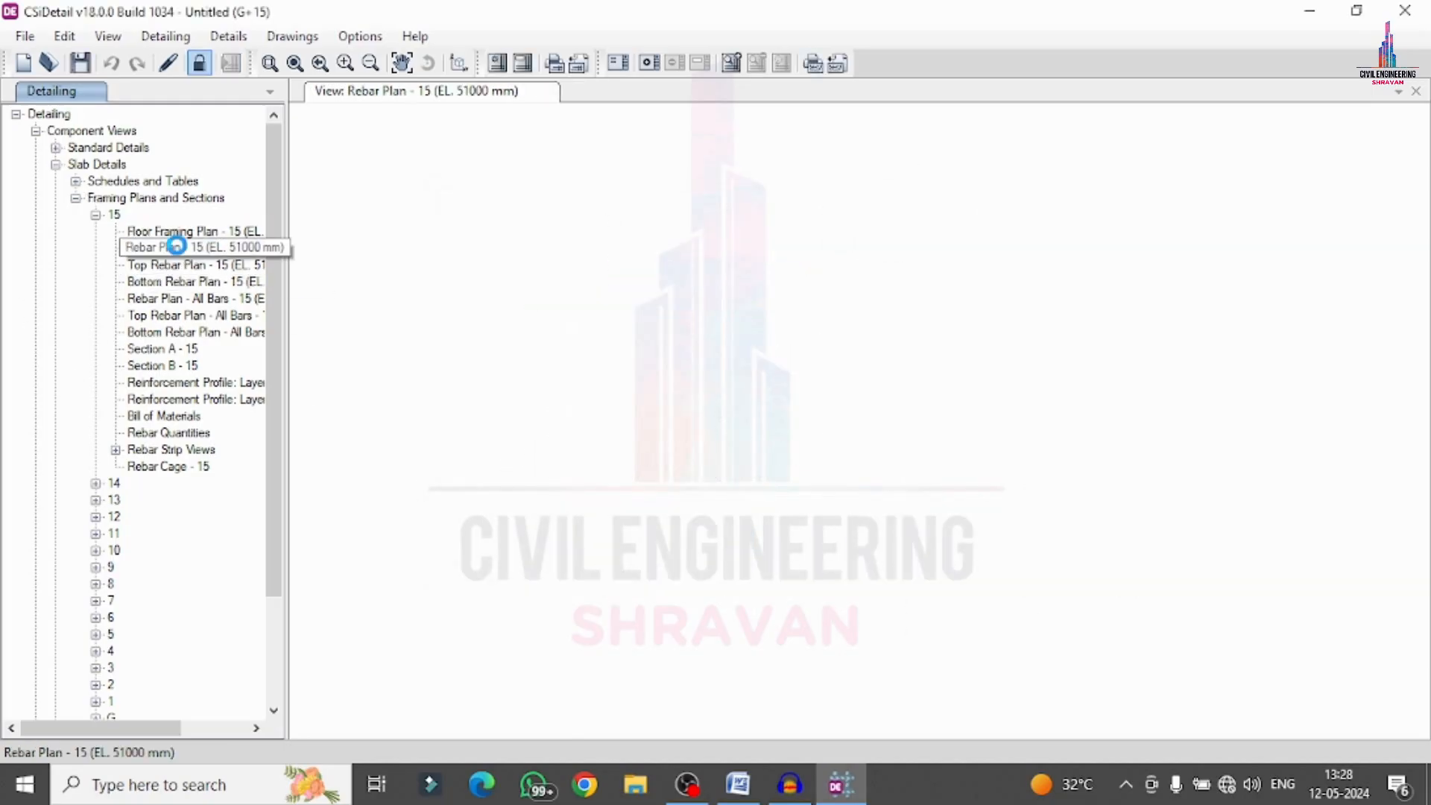
pyautogui.click(190, 266)
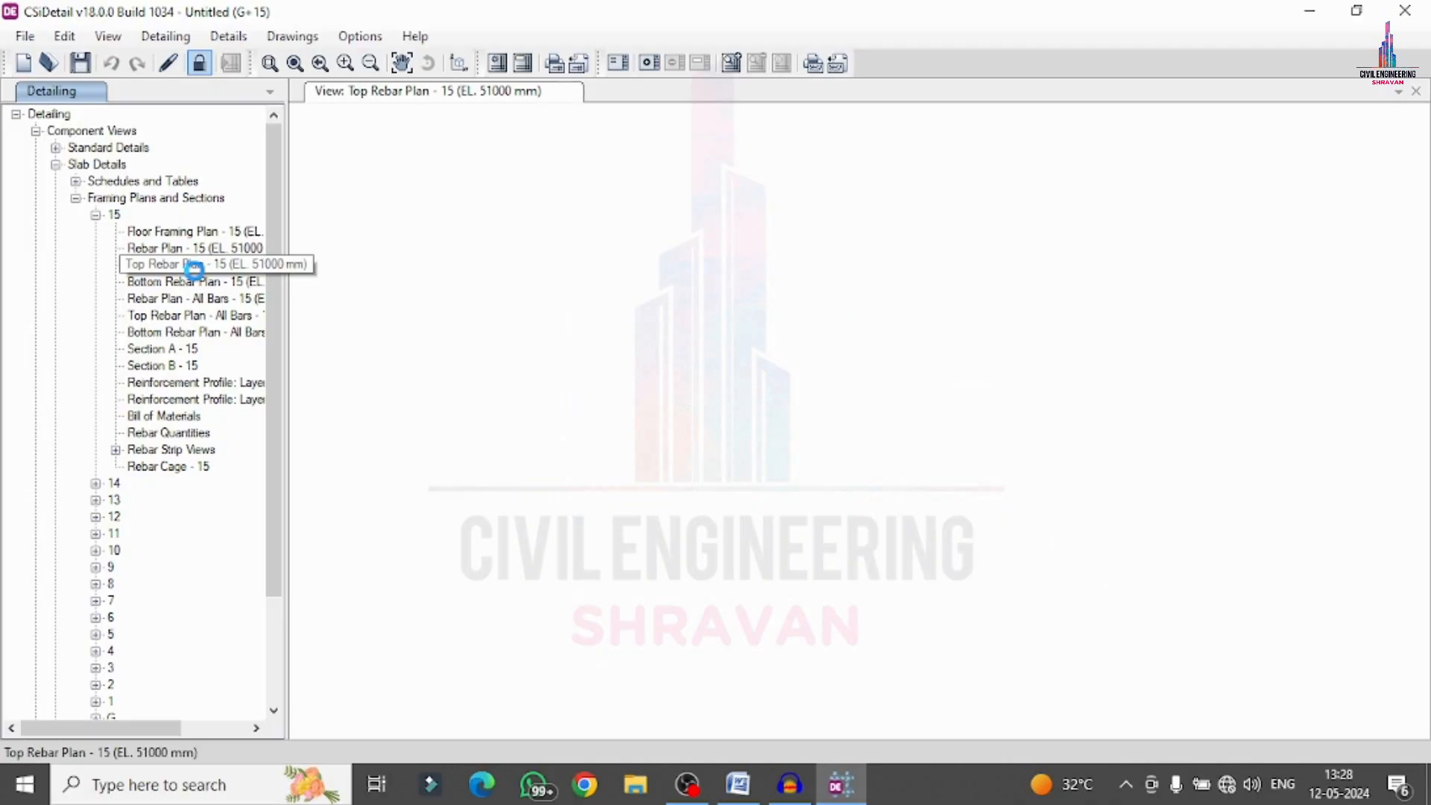
pyautogui.click(197, 284)
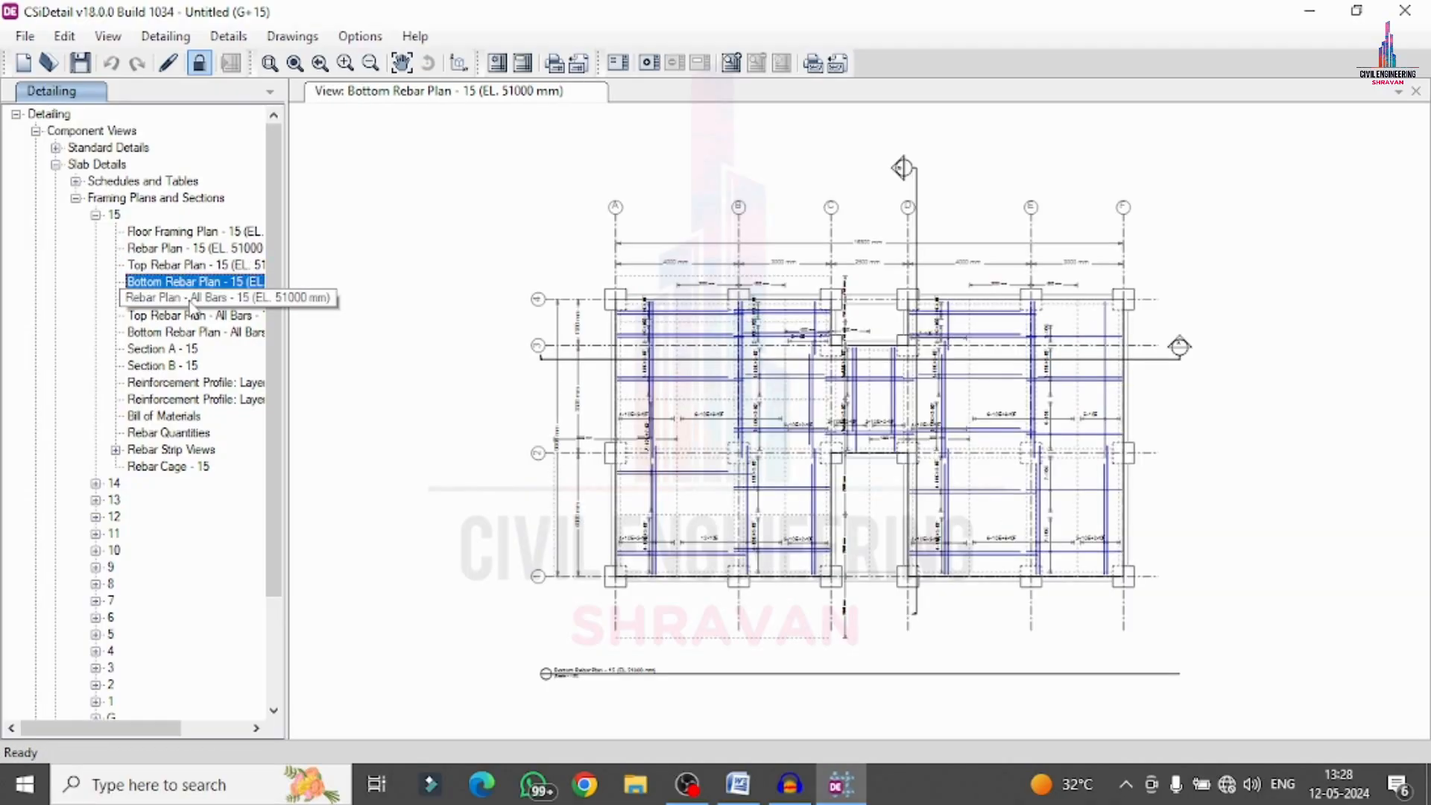
pyautogui.click(192, 299)
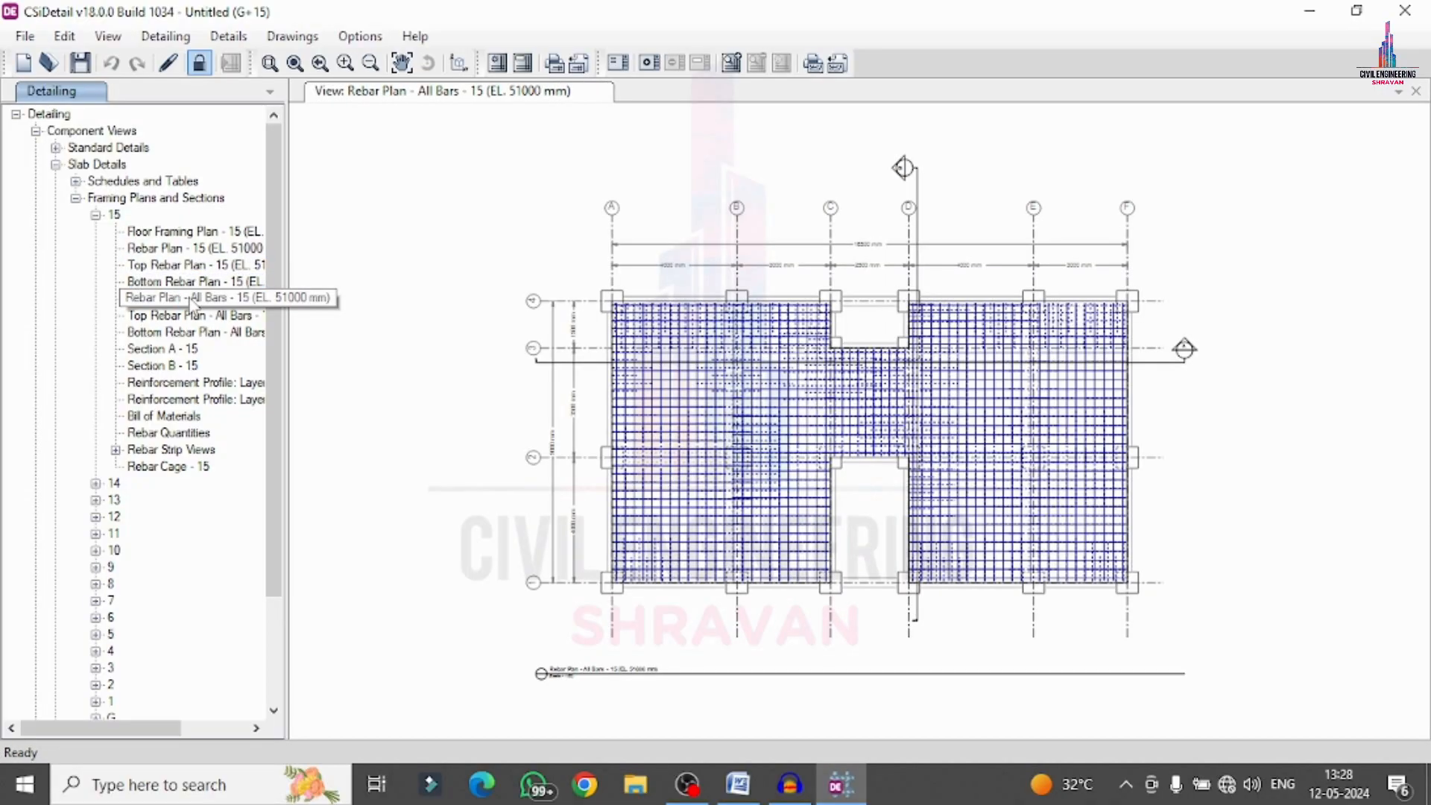
pyautogui.click(158, 317)
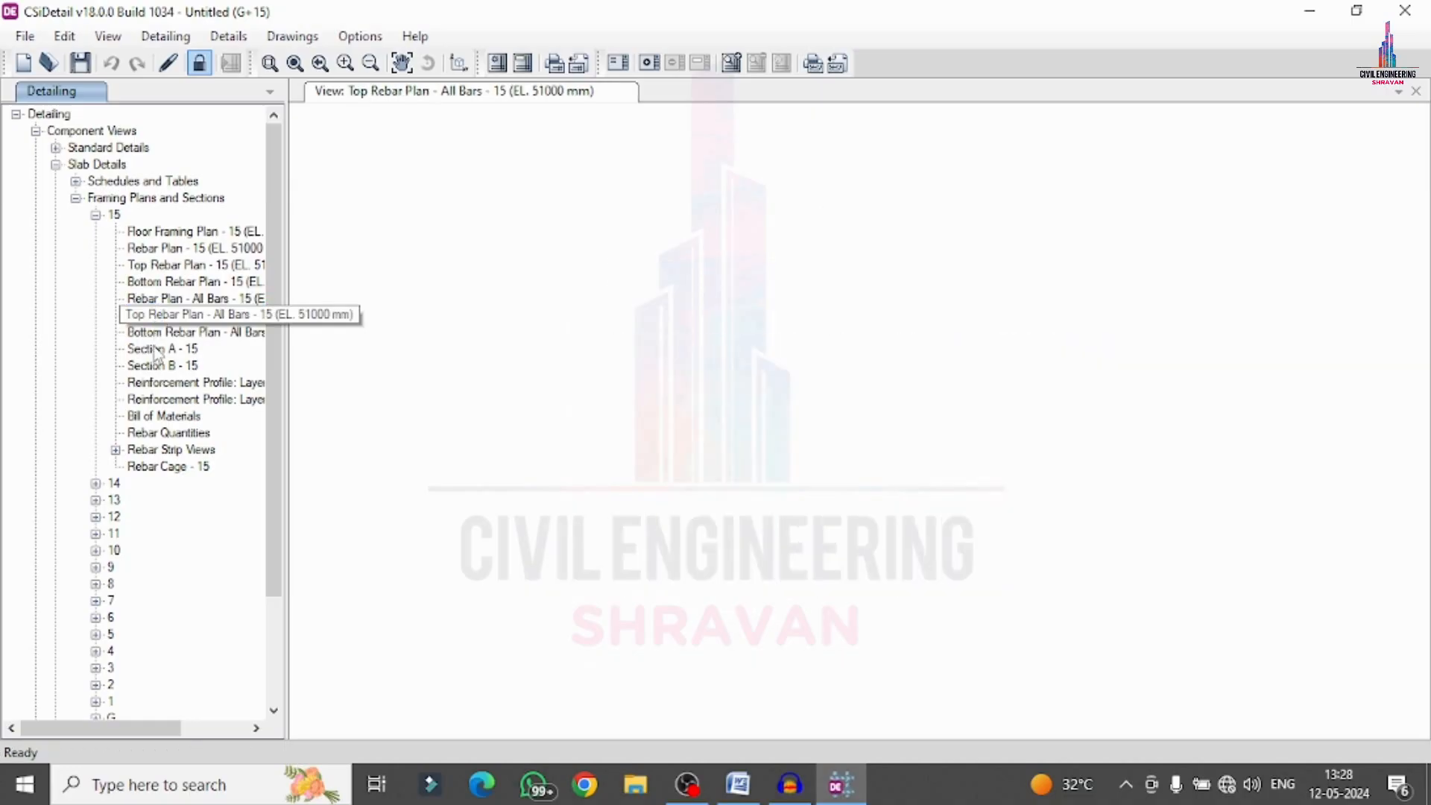
# View storey 15's slab Sections A and B and the reinforcement profiles for Layers A and B.
pyautogui.click(157, 351)
pyautogui.click(160, 365)
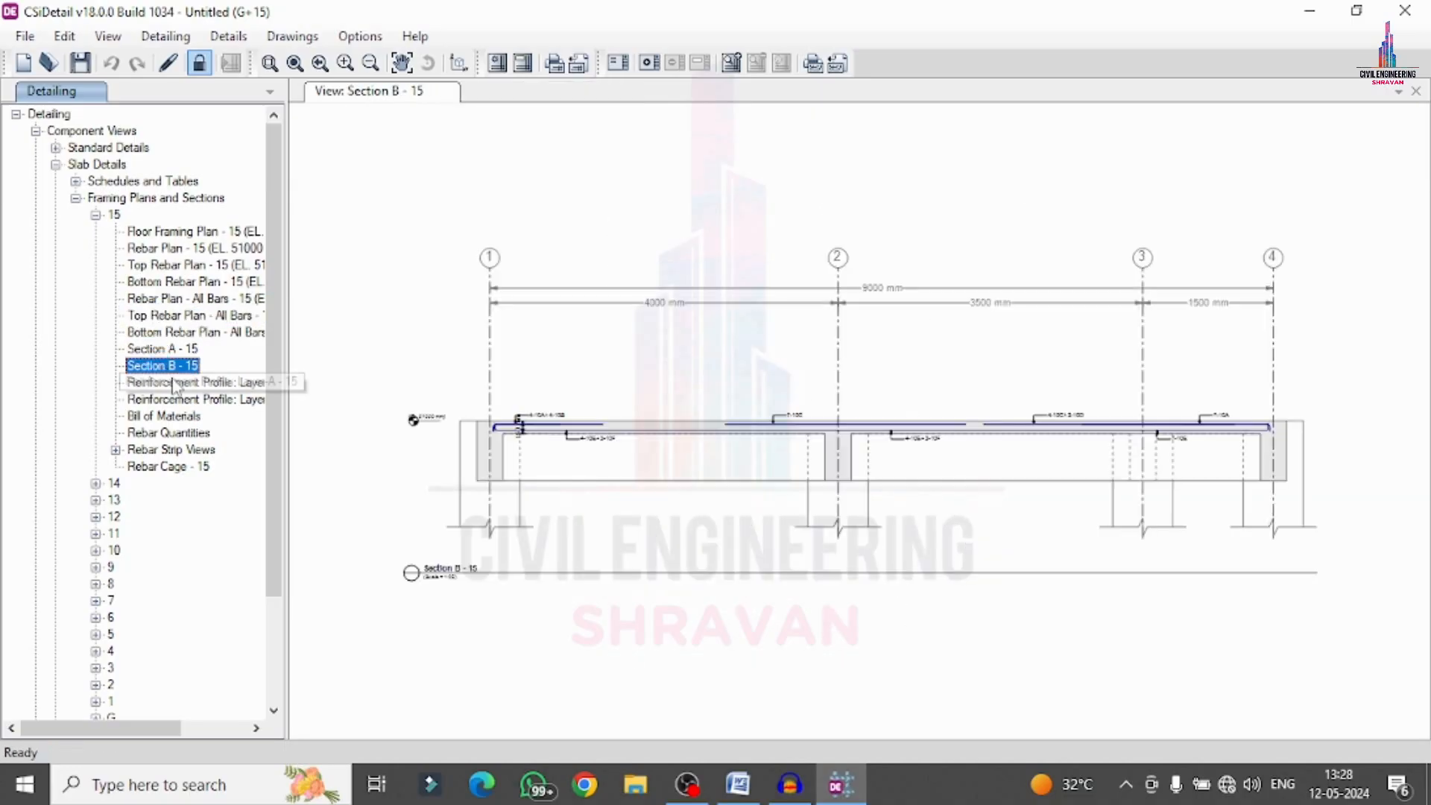
pyautogui.click(172, 380)
pyautogui.click(173, 400)
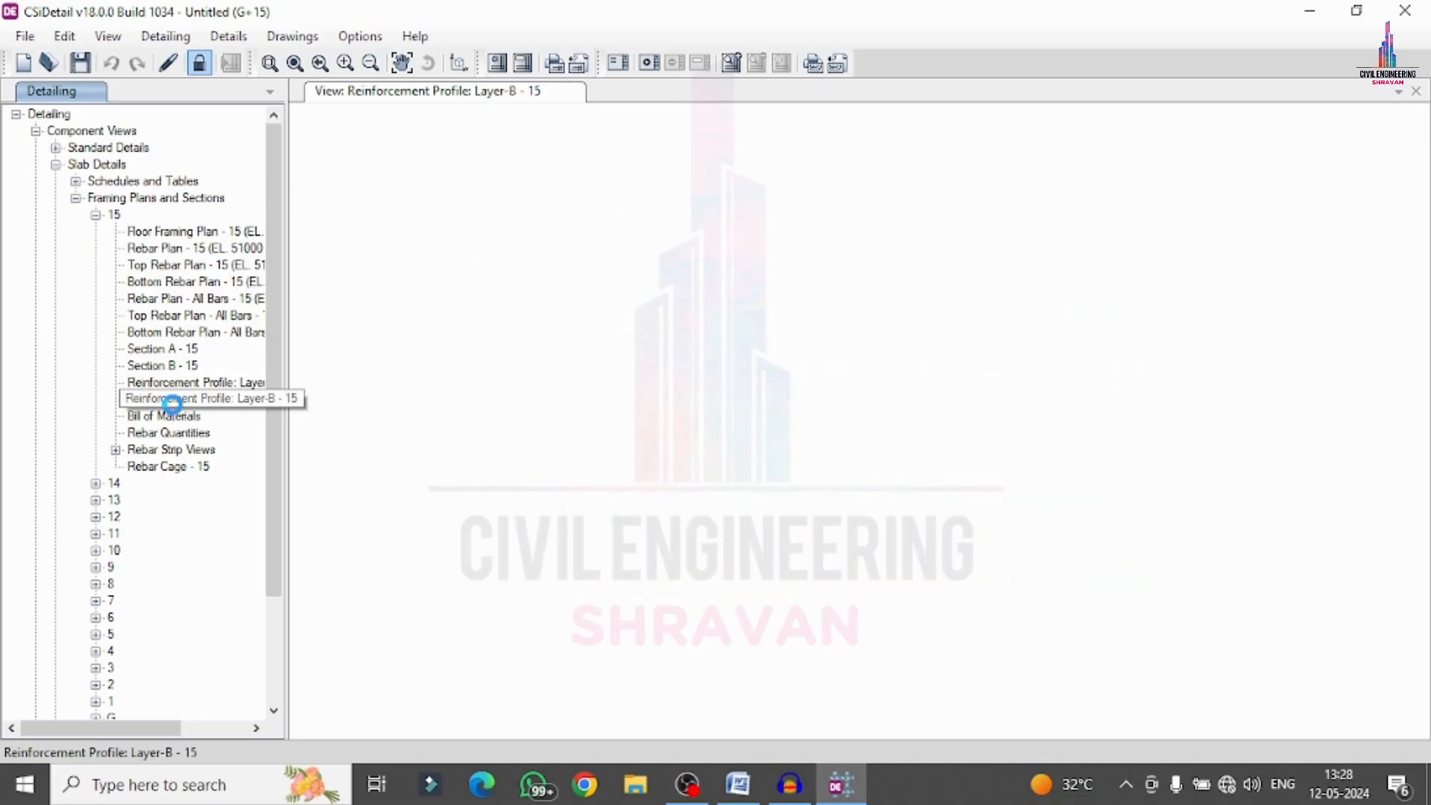
# Examine storey 15's slab bill of materials and rebar quantities, and inspect its rebar cage in 3D.
pyautogui.click(168, 416)
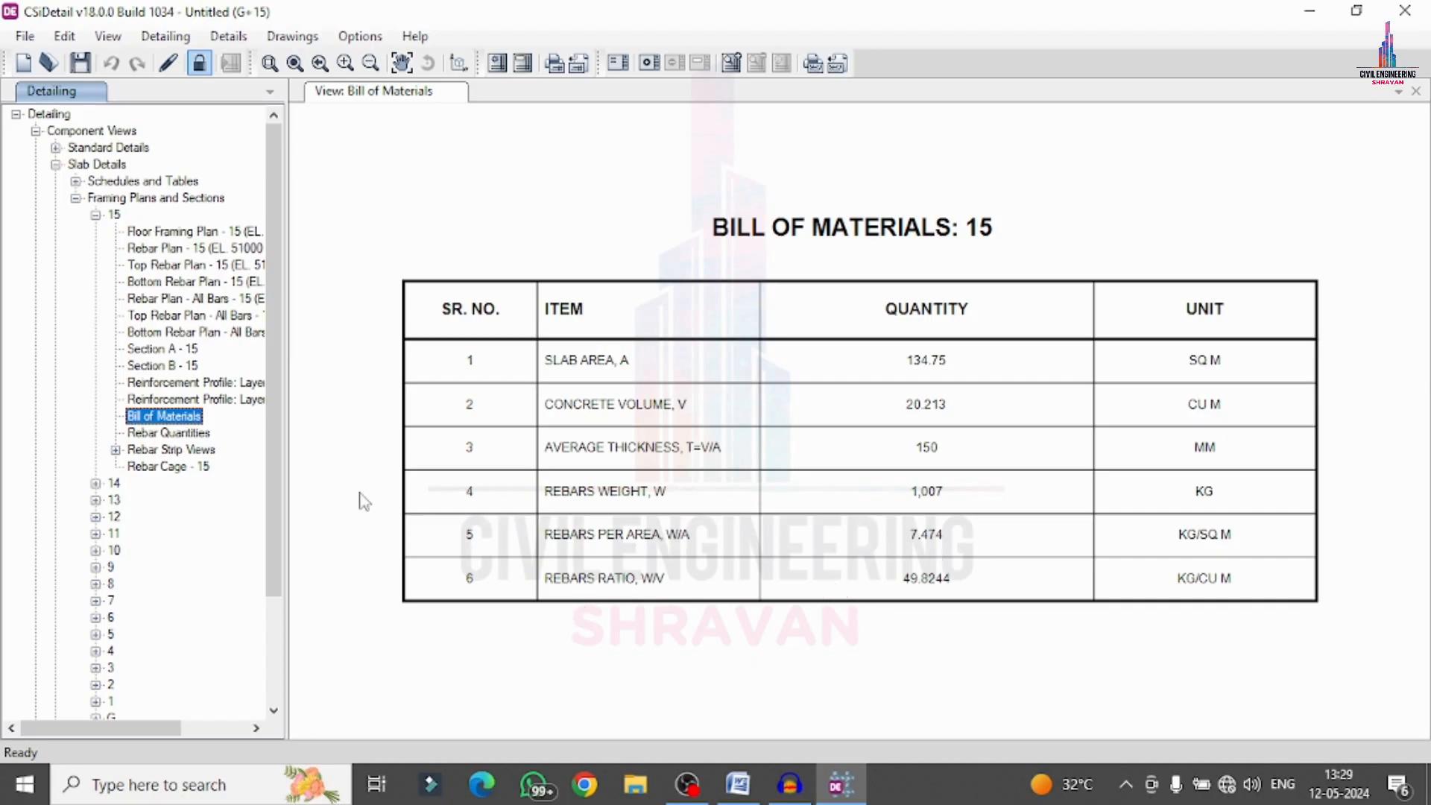
pyautogui.click(189, 435)
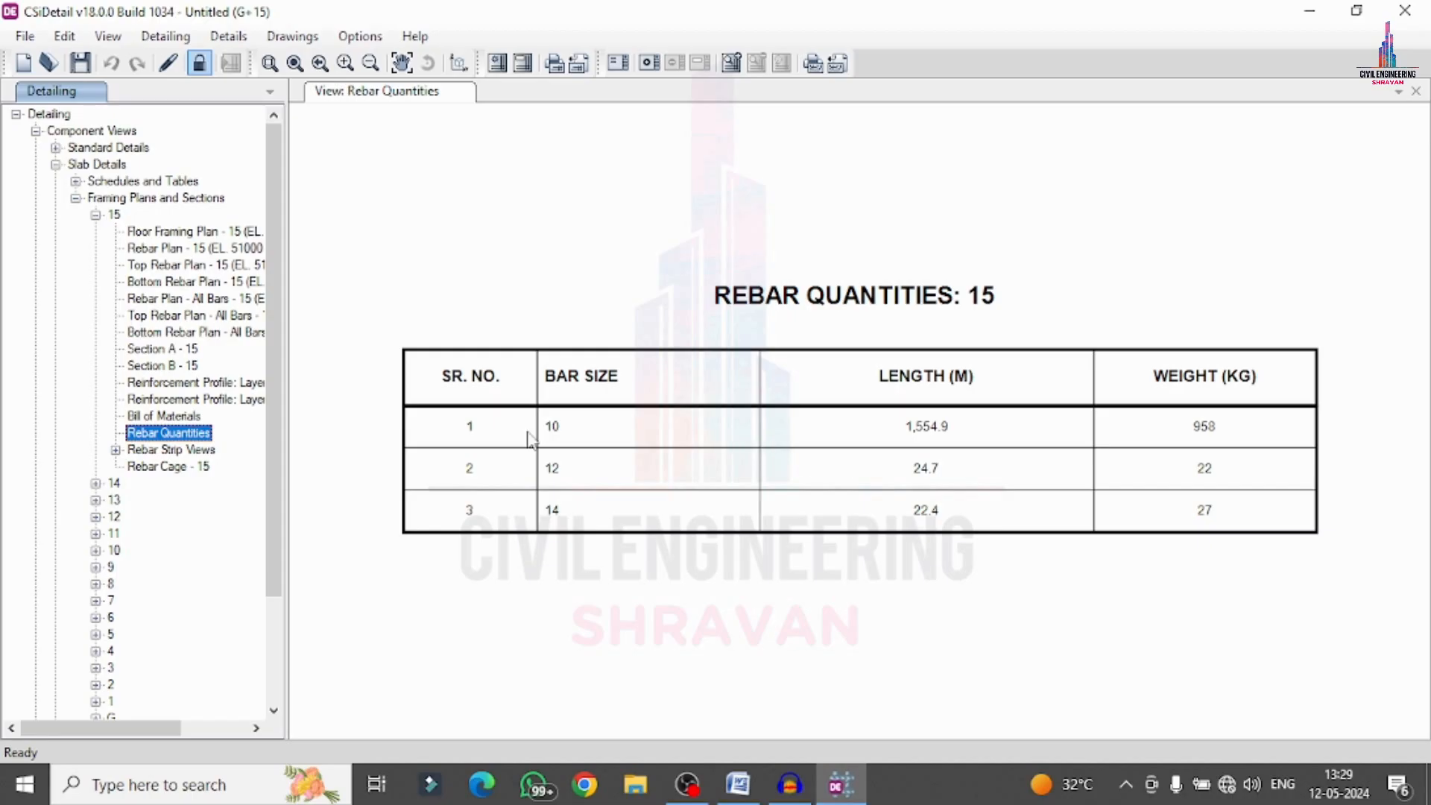
pyautogui.click(131, 466)
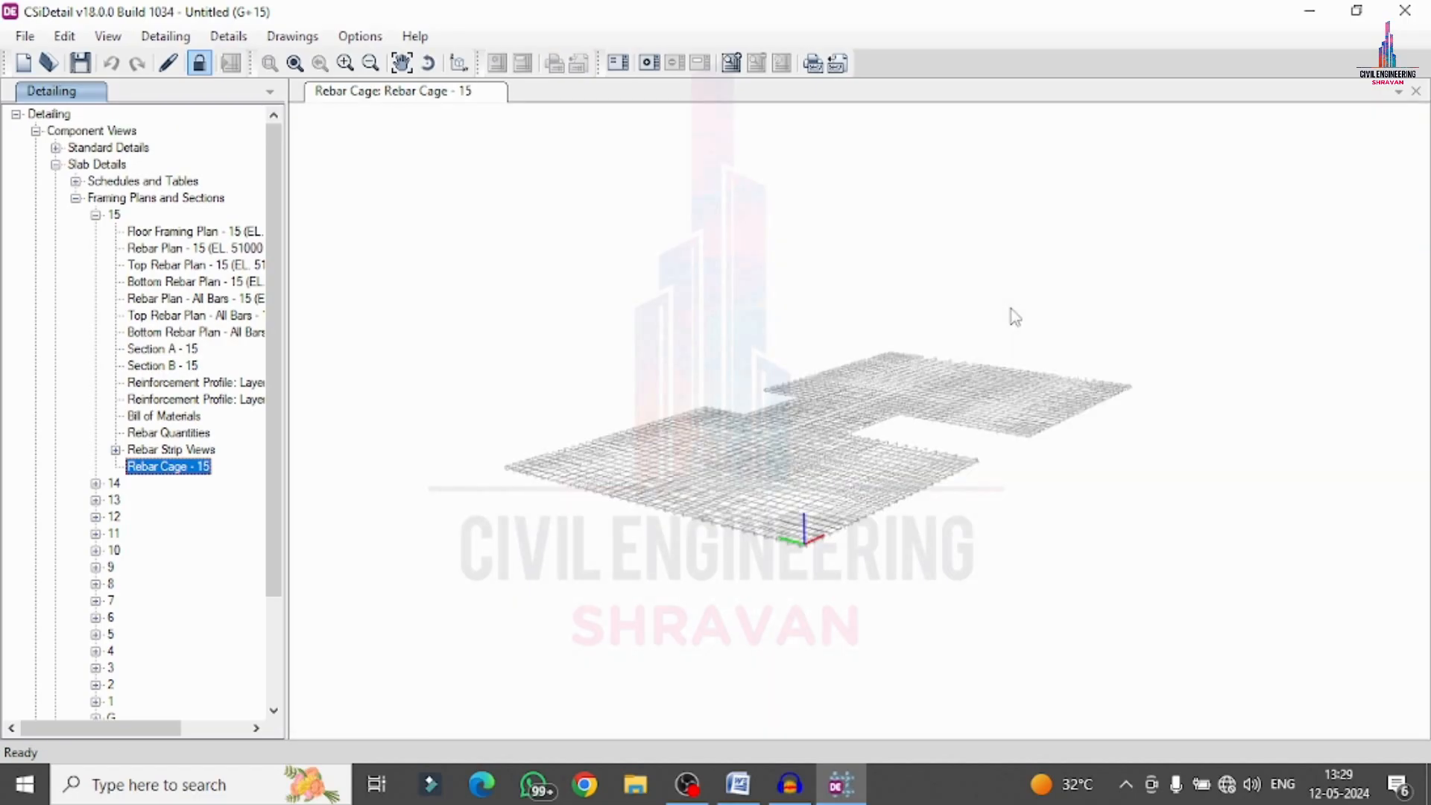
pyautogui.moveTo(1015, 316); pyautogui.dragTo(438, 501)
# Inspect Sections A and B of concrete beam 10CB2 on storey 8.
pyautogui.scroll(-3, 95, 556)
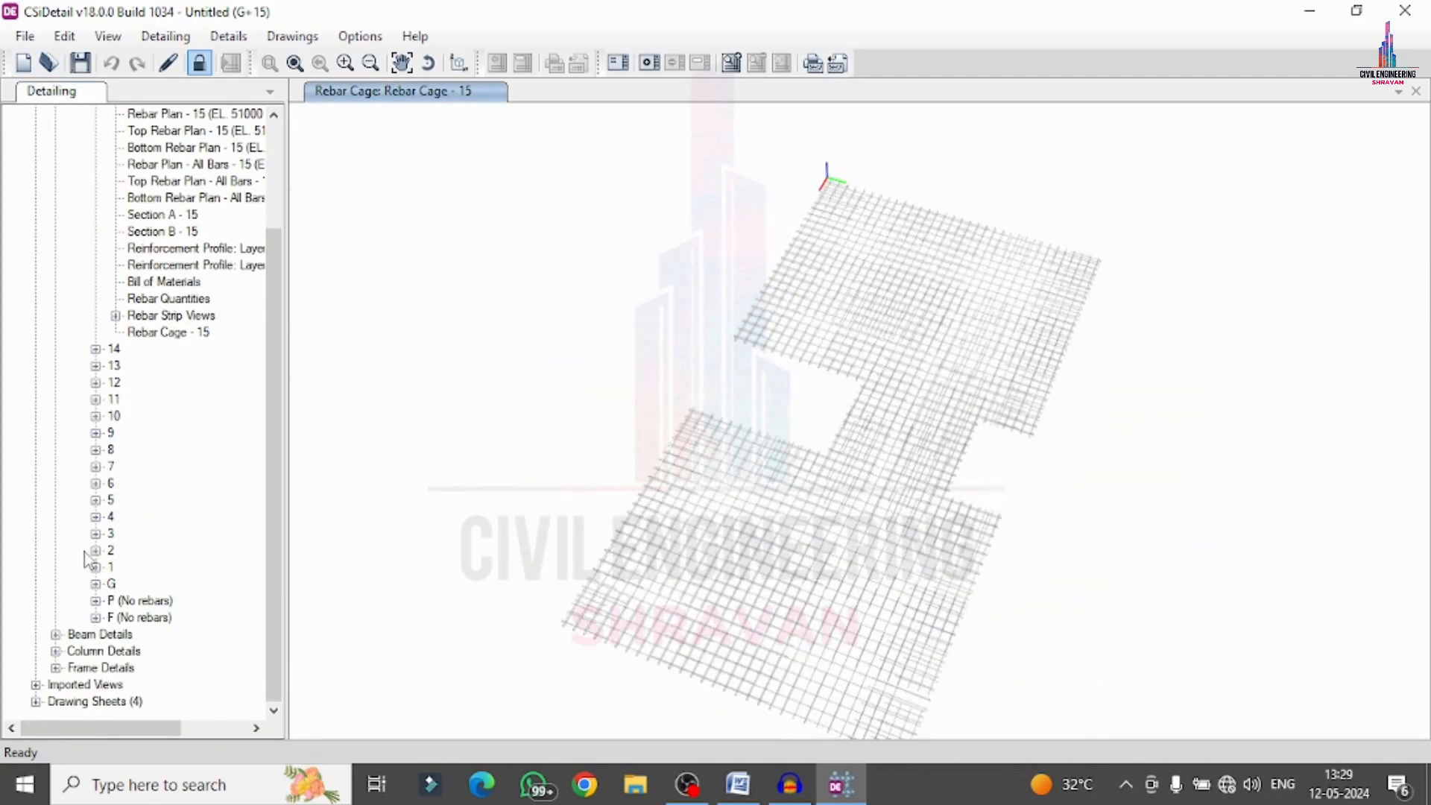
pyautogui.click(56, 634)
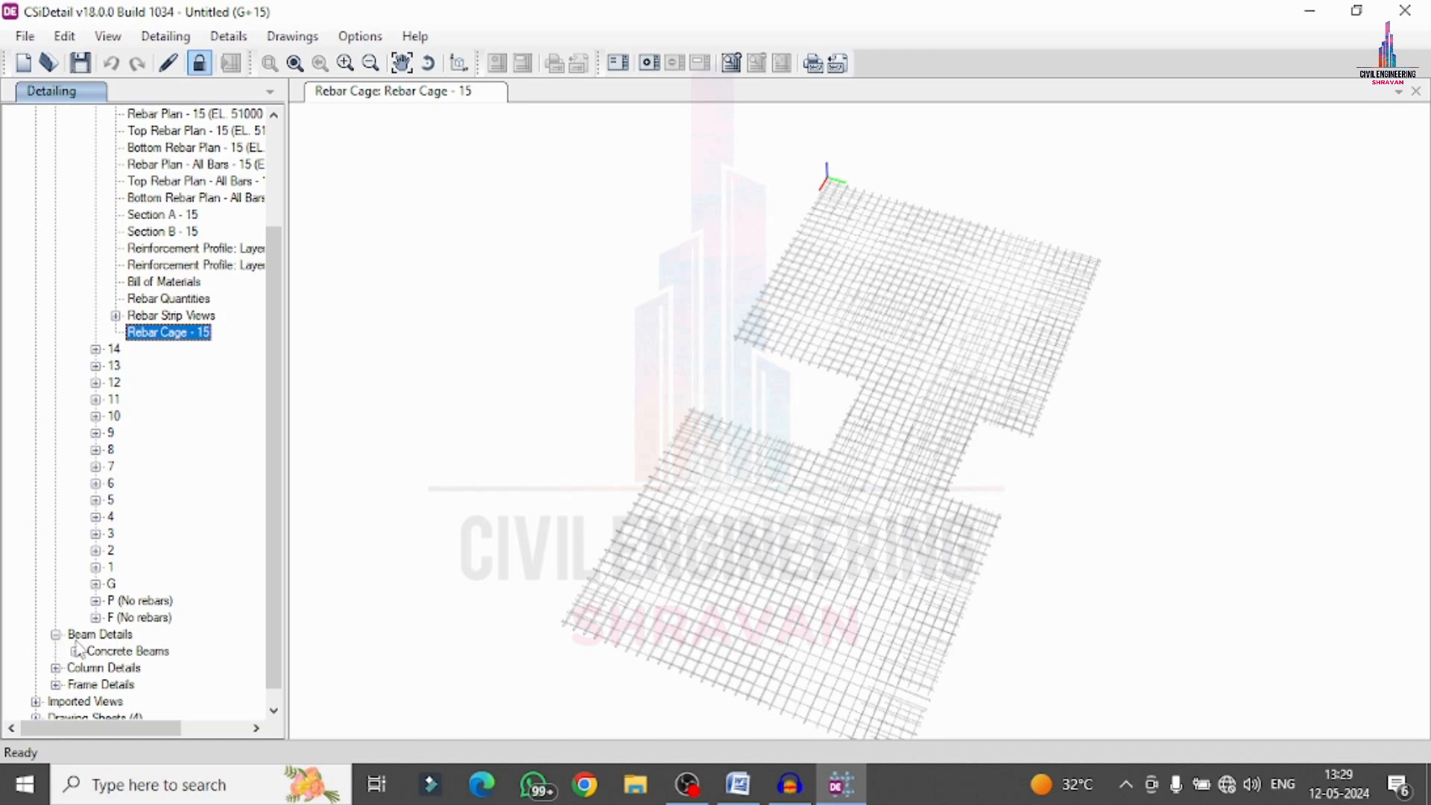
pyautogui.click(75, 650)
pyautogui.scroll(-2, 95, 653)
pyautogui.click(96, 634)
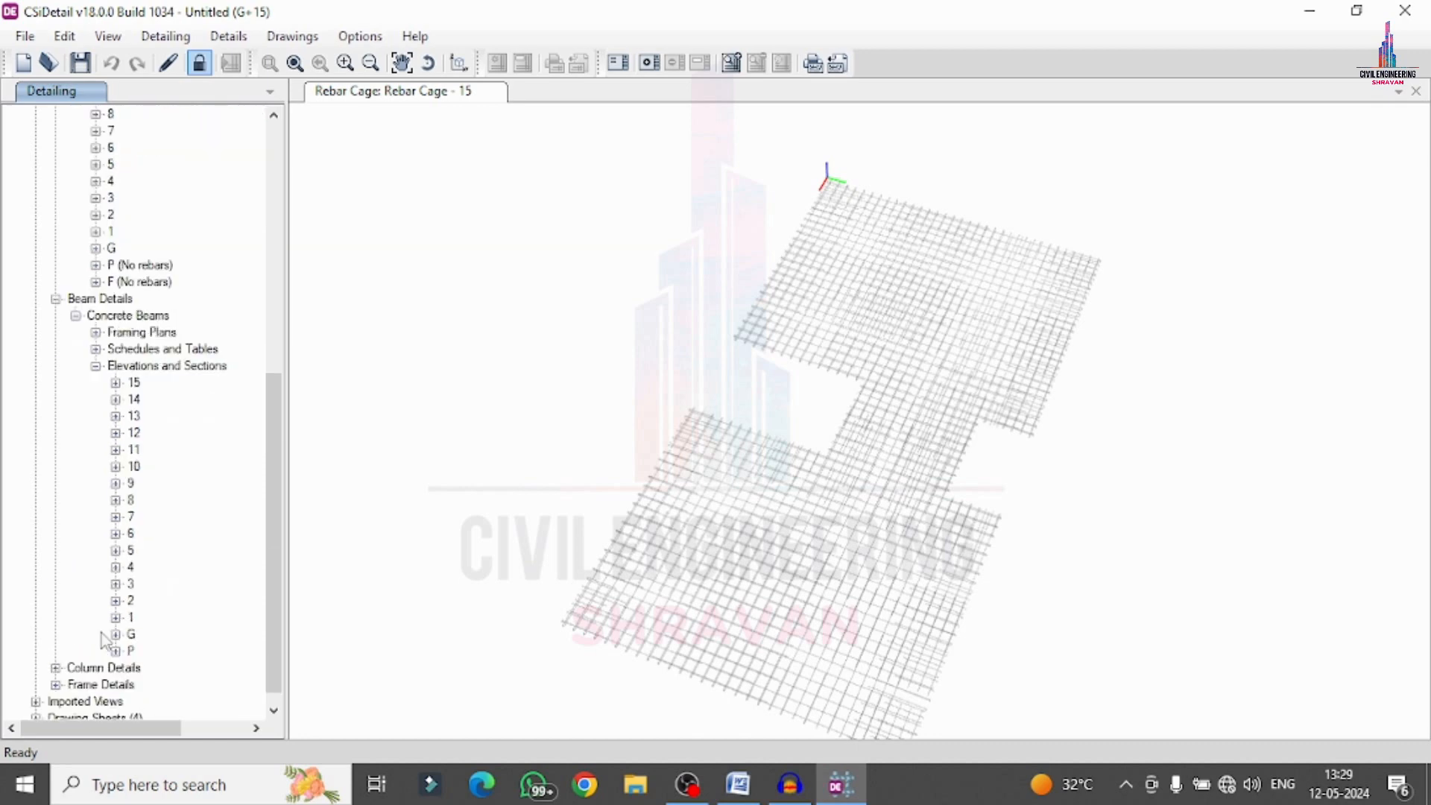
pyautogui.click(116, 483)
pyautogui.click(136, 516)
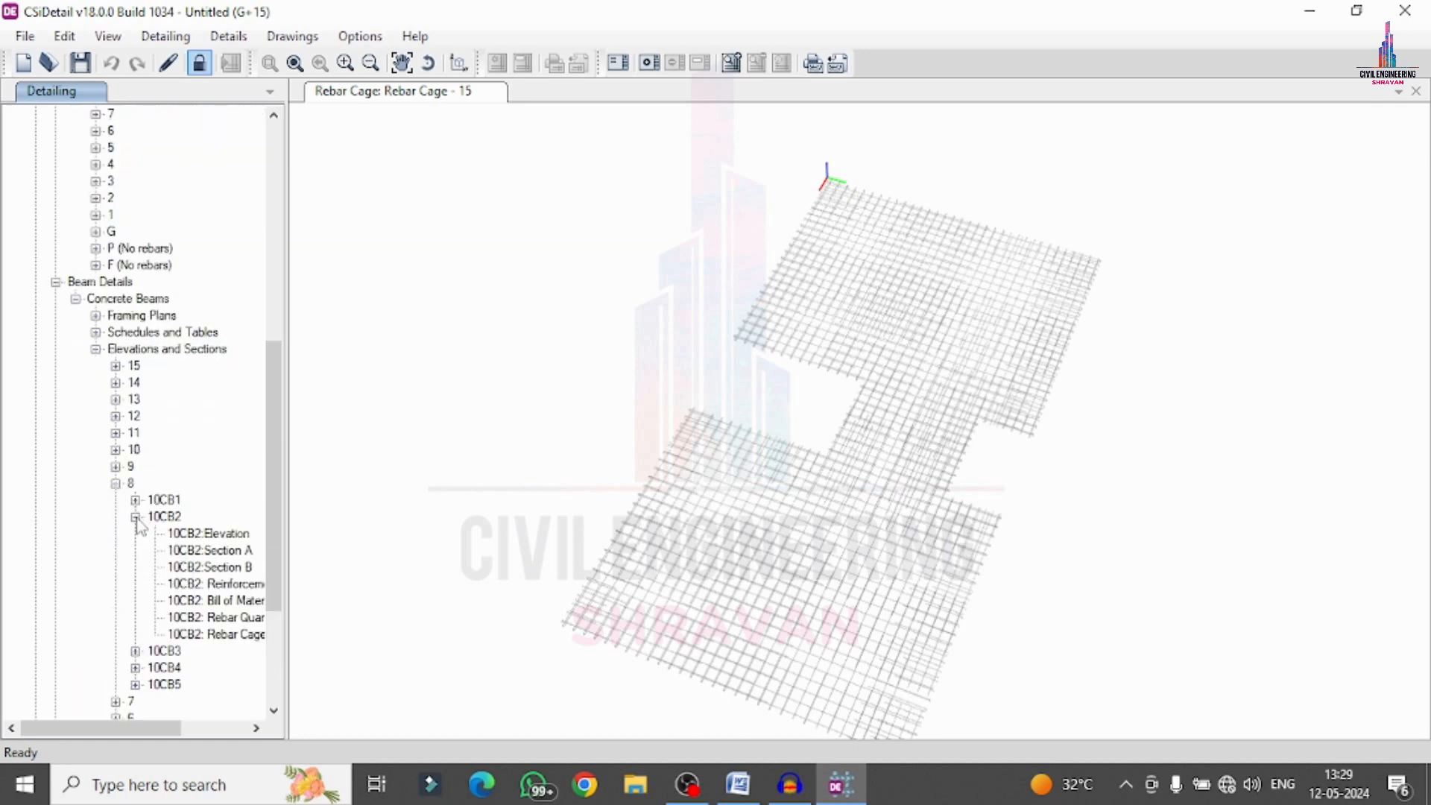
pyautogui.click(211, 551)
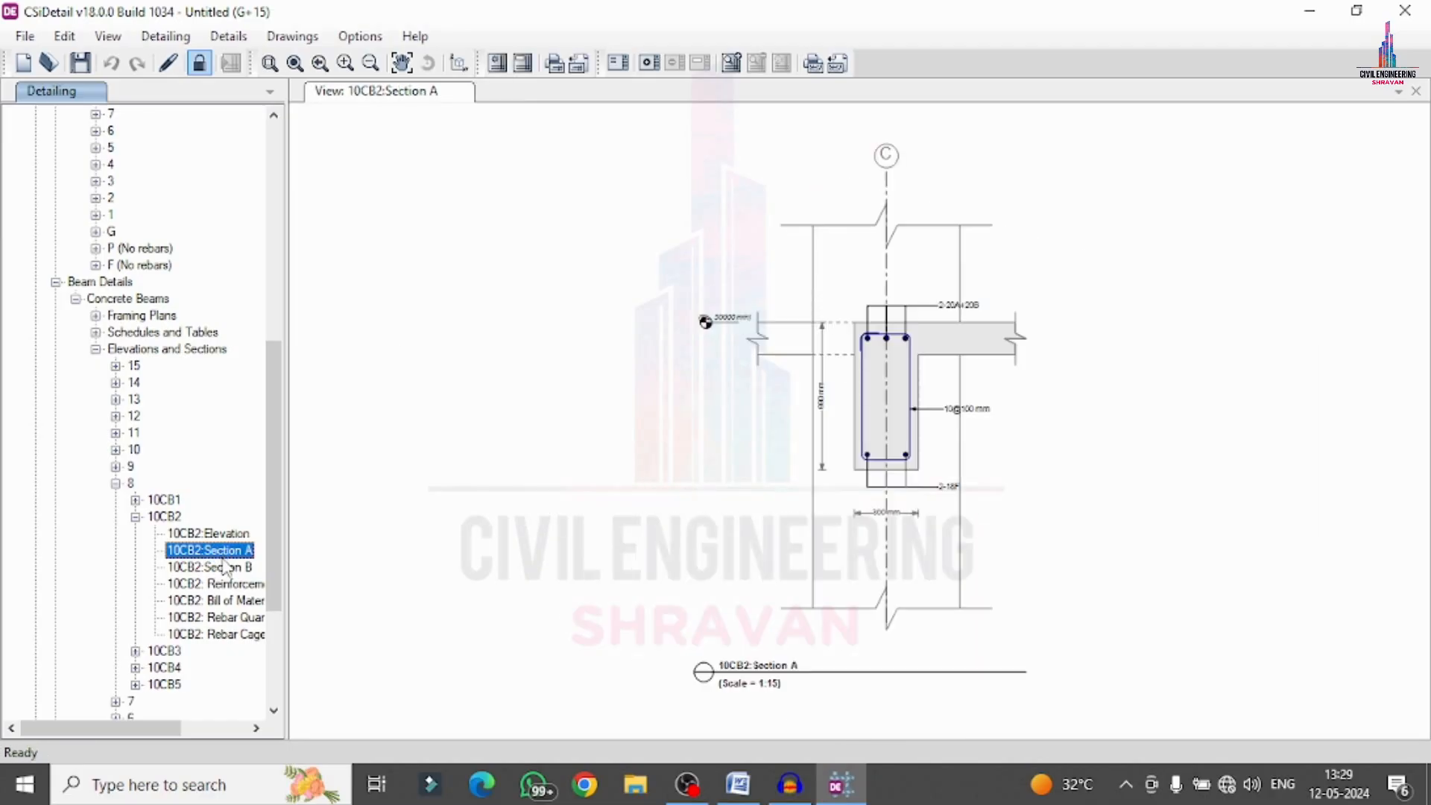
pyautogui.click(224, 567)
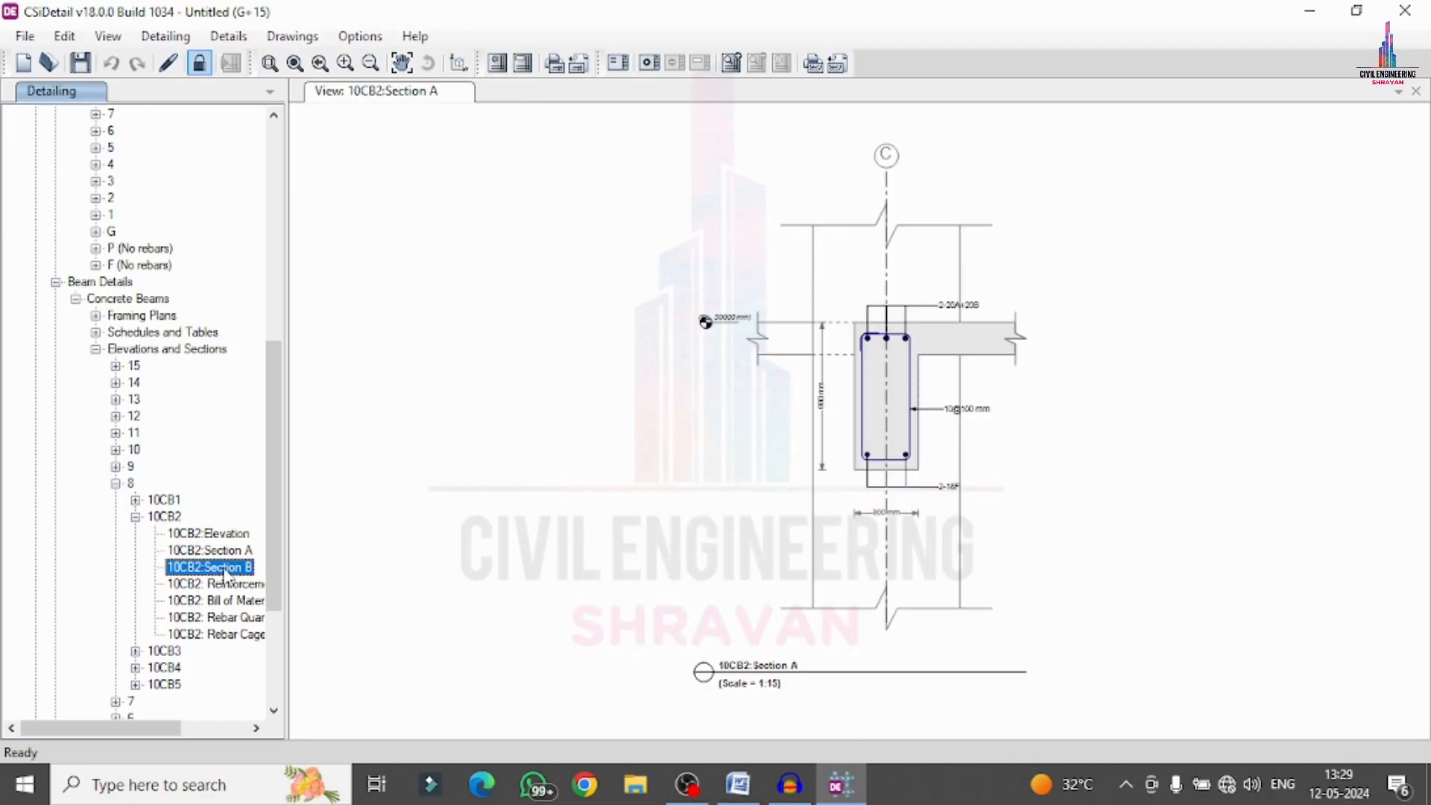
# Inspect the 3D rebar cage of beam 10CB2 up close from different angles.
pyautogui.click(197, 634)
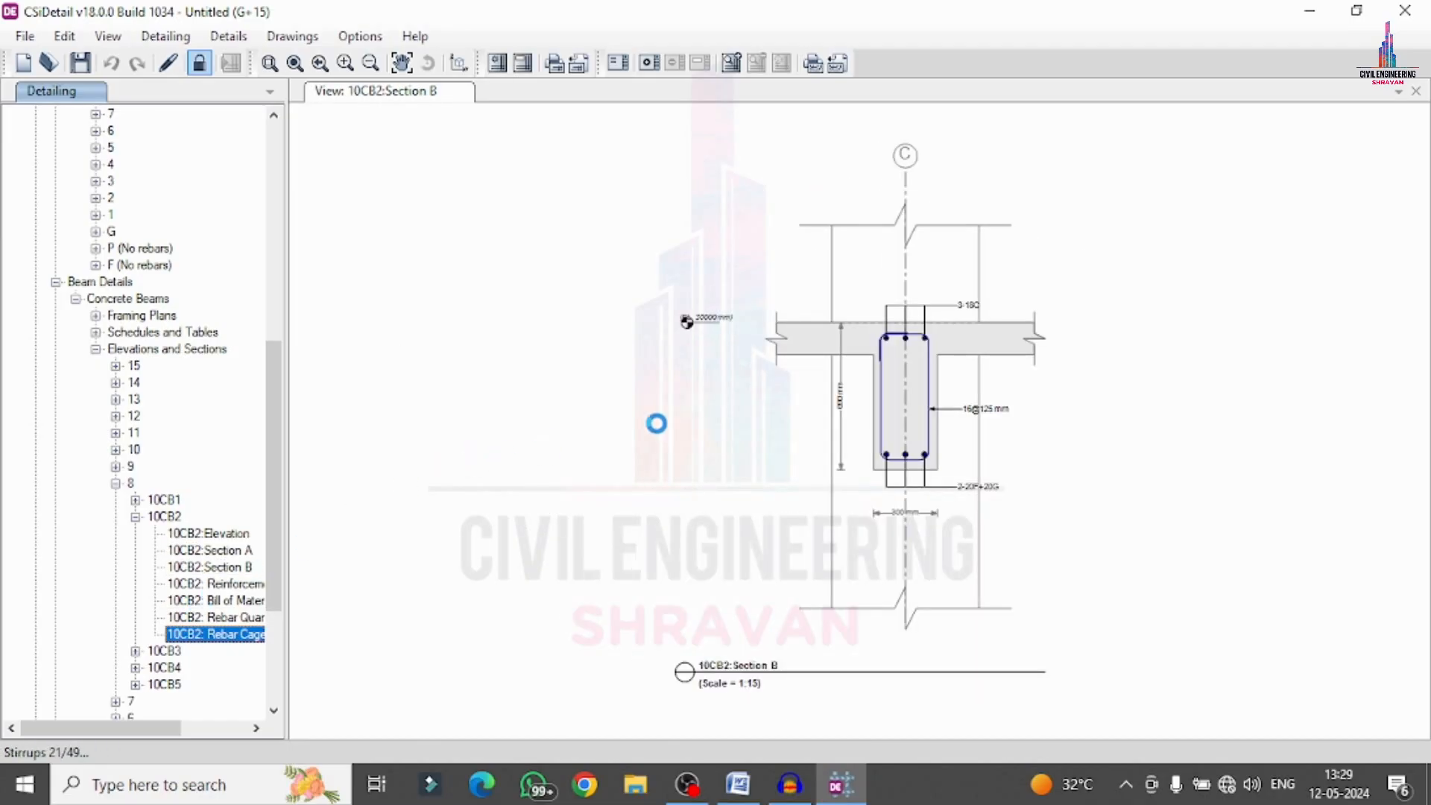
pyautogui.scroll(6, 819, 406)
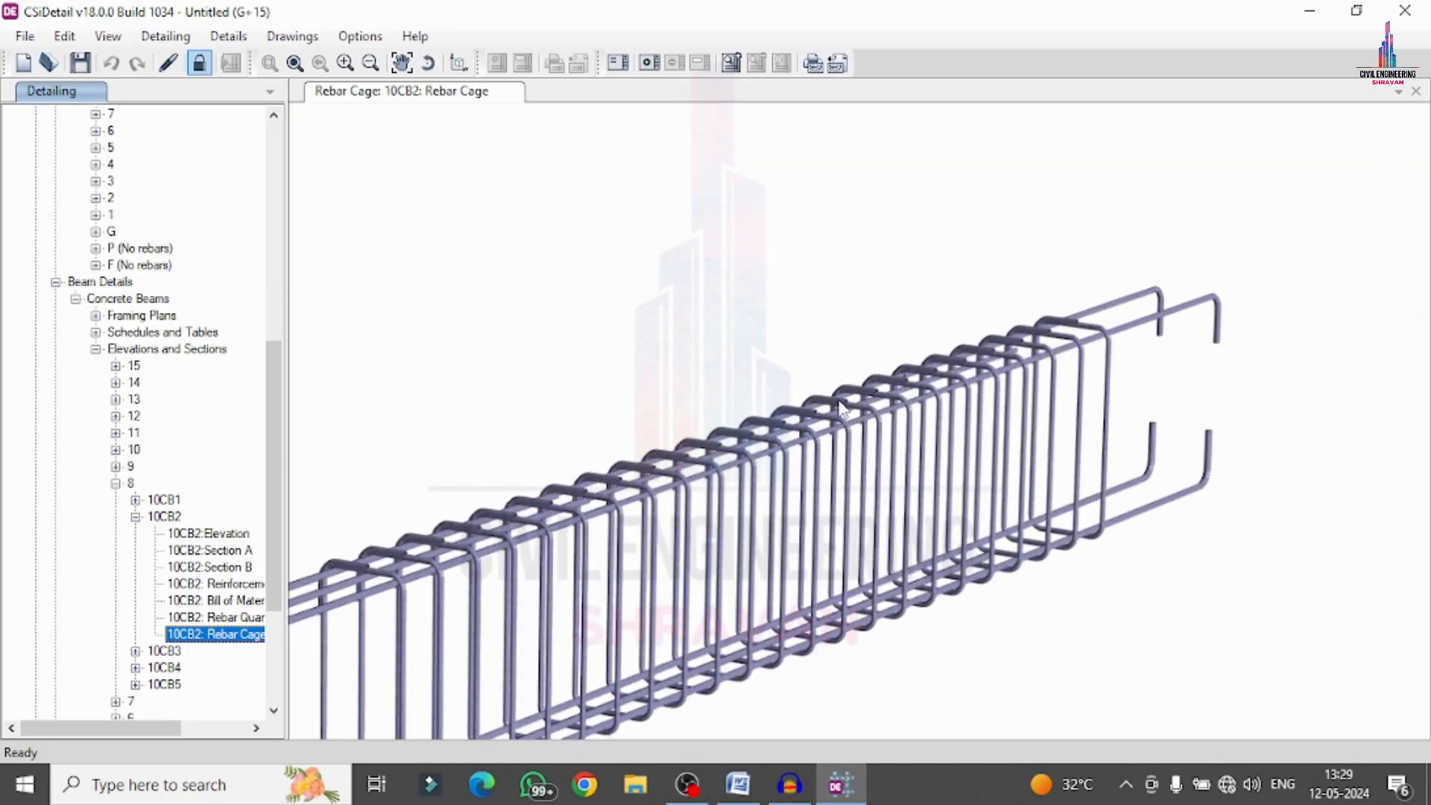
pyautogui.scroll(5, 781, 424)
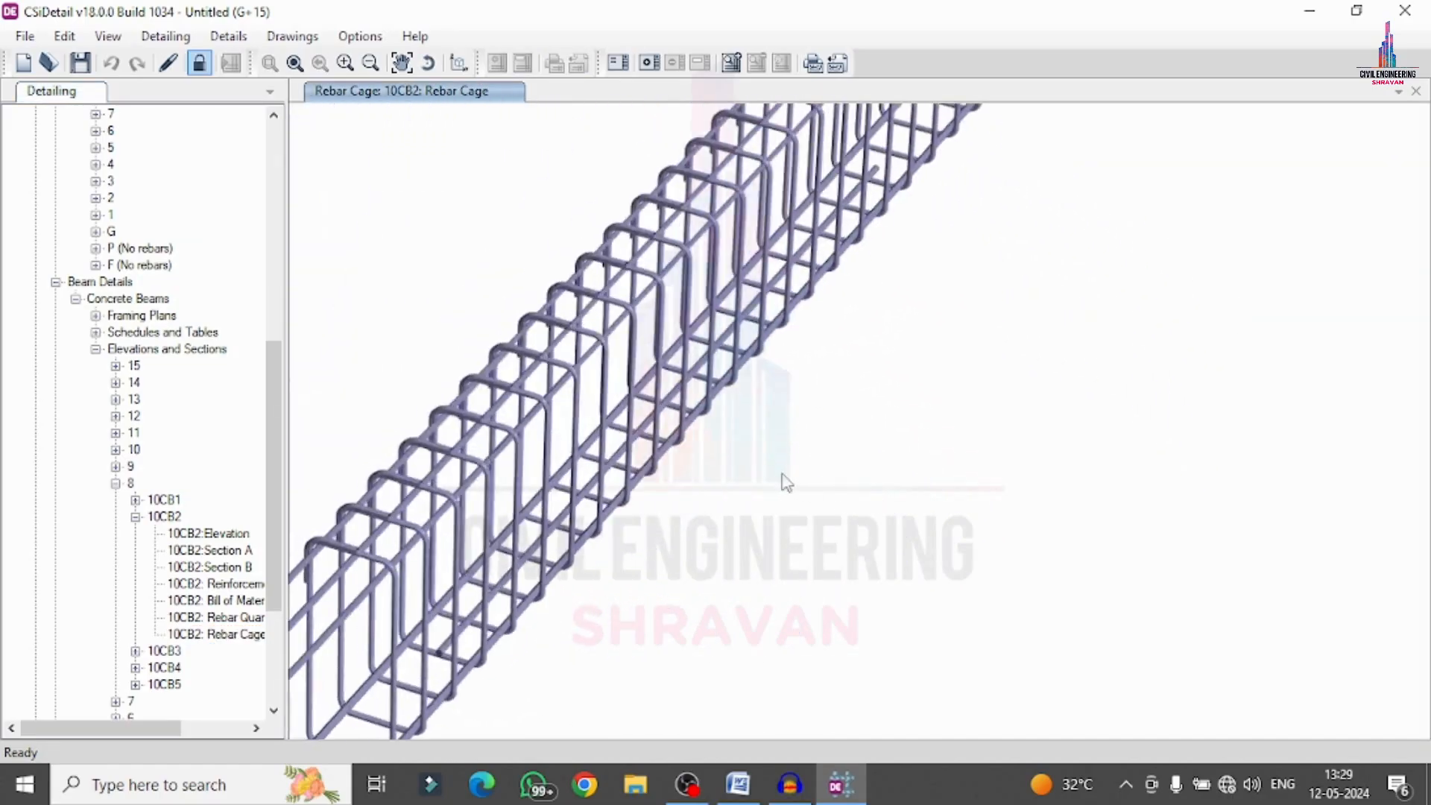
# View Section A of concrete column CC2 in the column details.
pyautogui.scroll(-4, 245, 413)
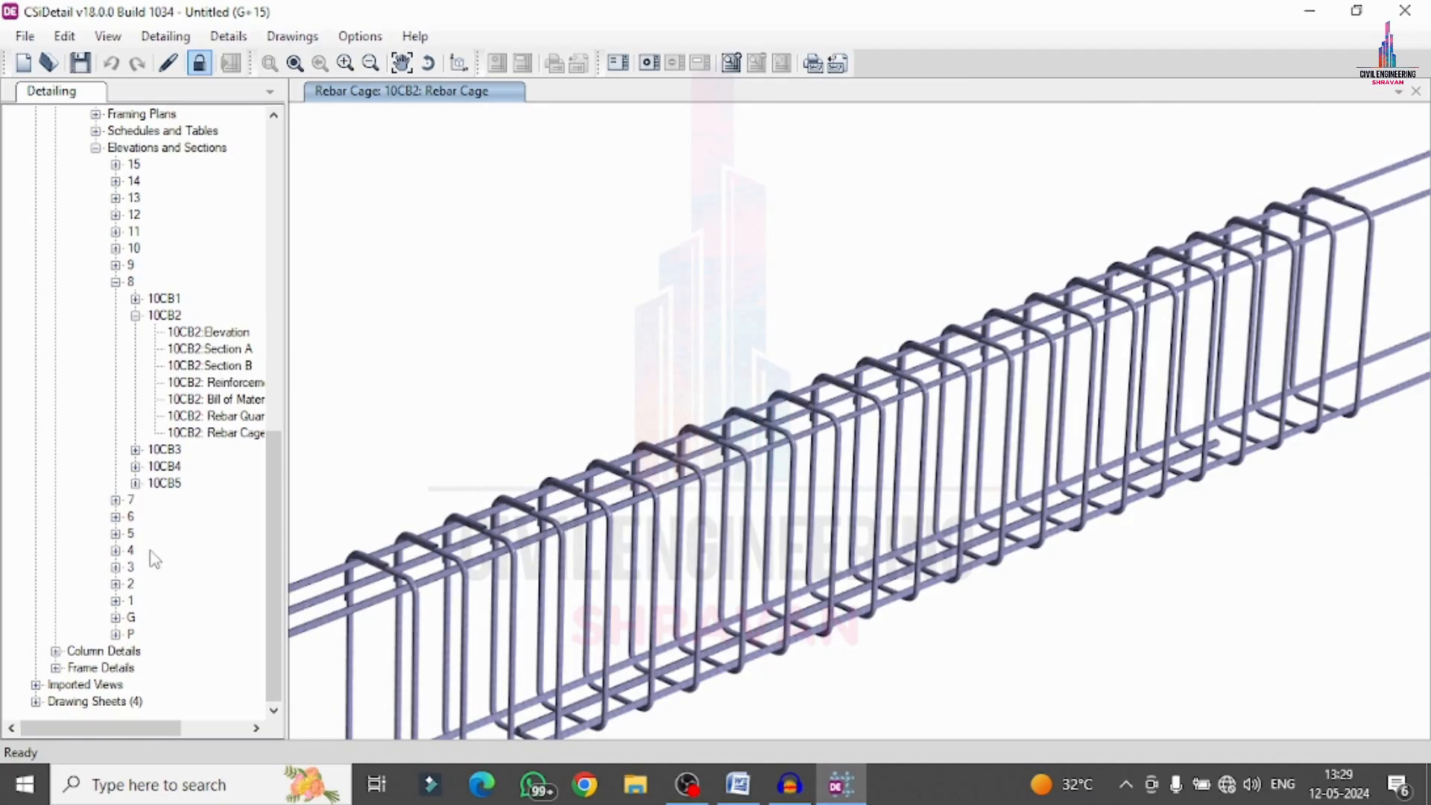
pyautogui.click(54, 652)
pyautogui.click(76, 653)
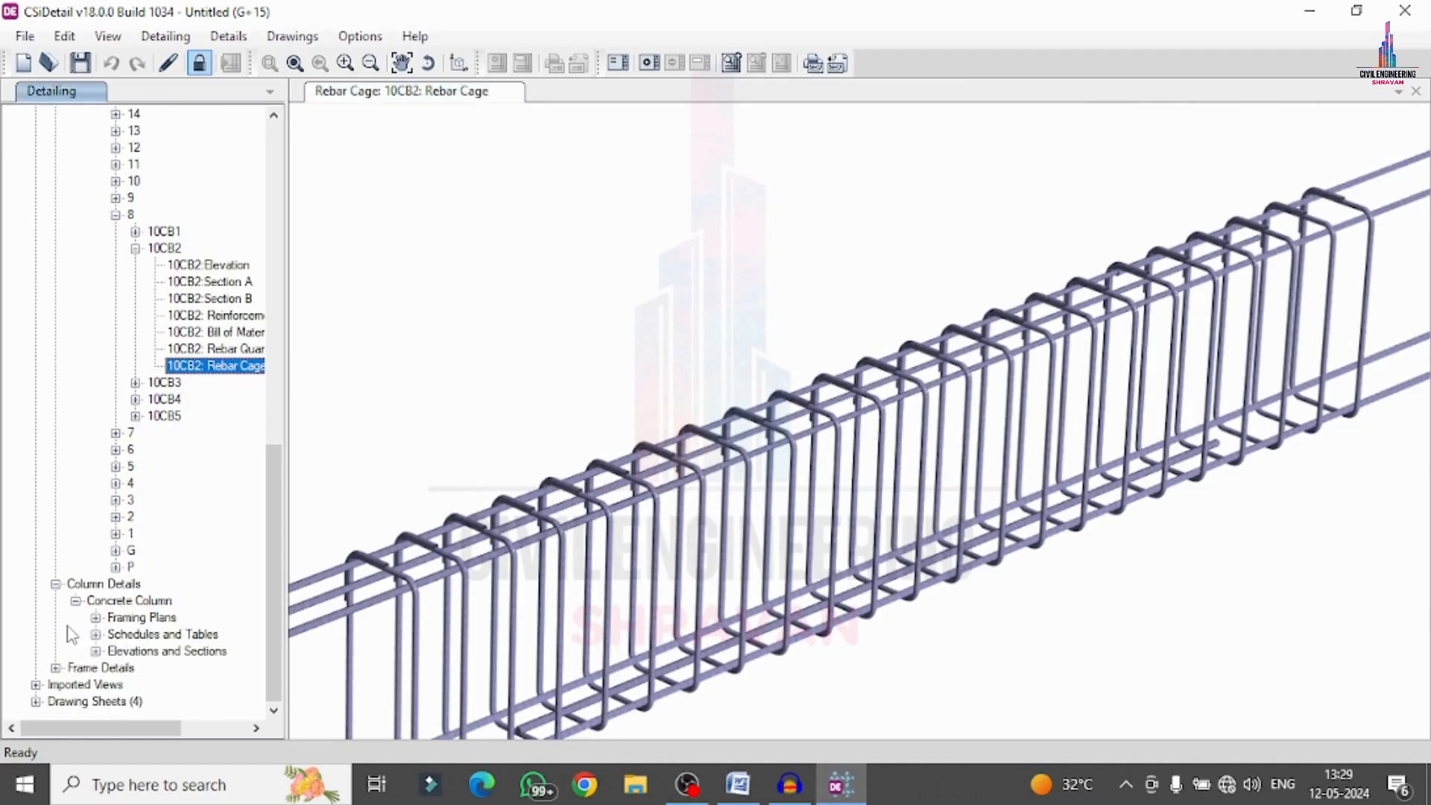
pyautogui.click(96, 651)
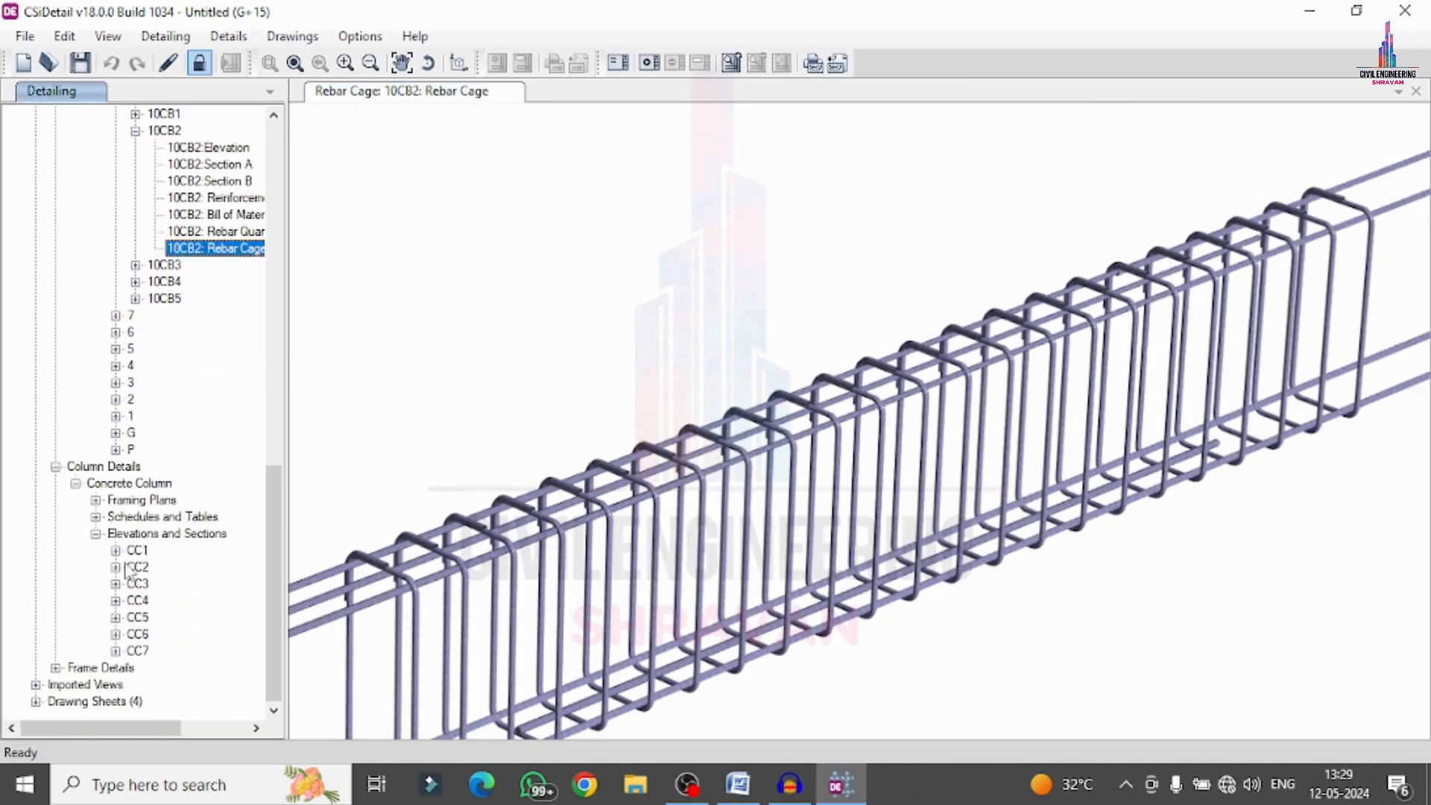
pyautogui.click(117, 567)
pyautogui.click(211, 601)
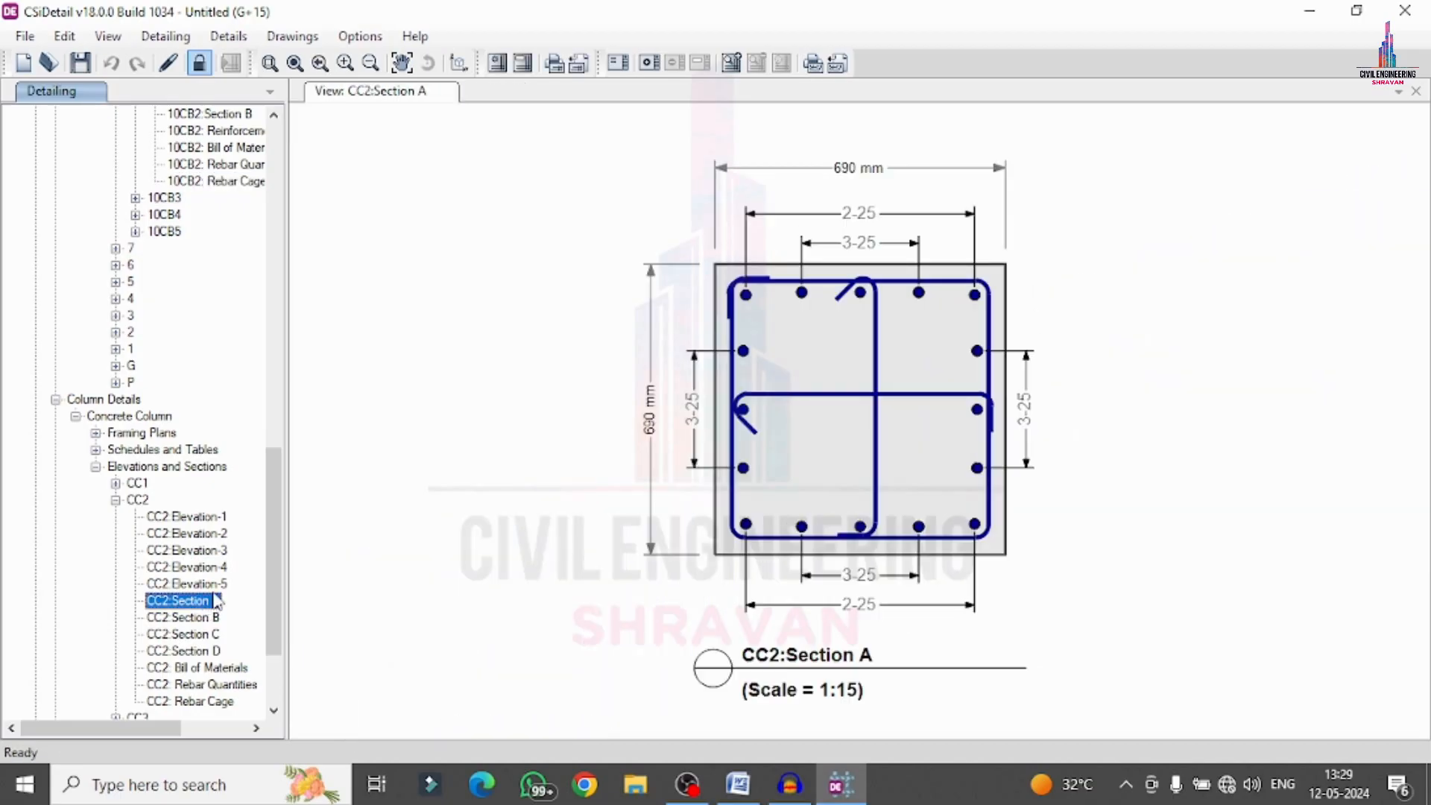
# Inspect the 3D rebar cage of column CC2 up close from different angles.
pyautogui.click(190, 566)
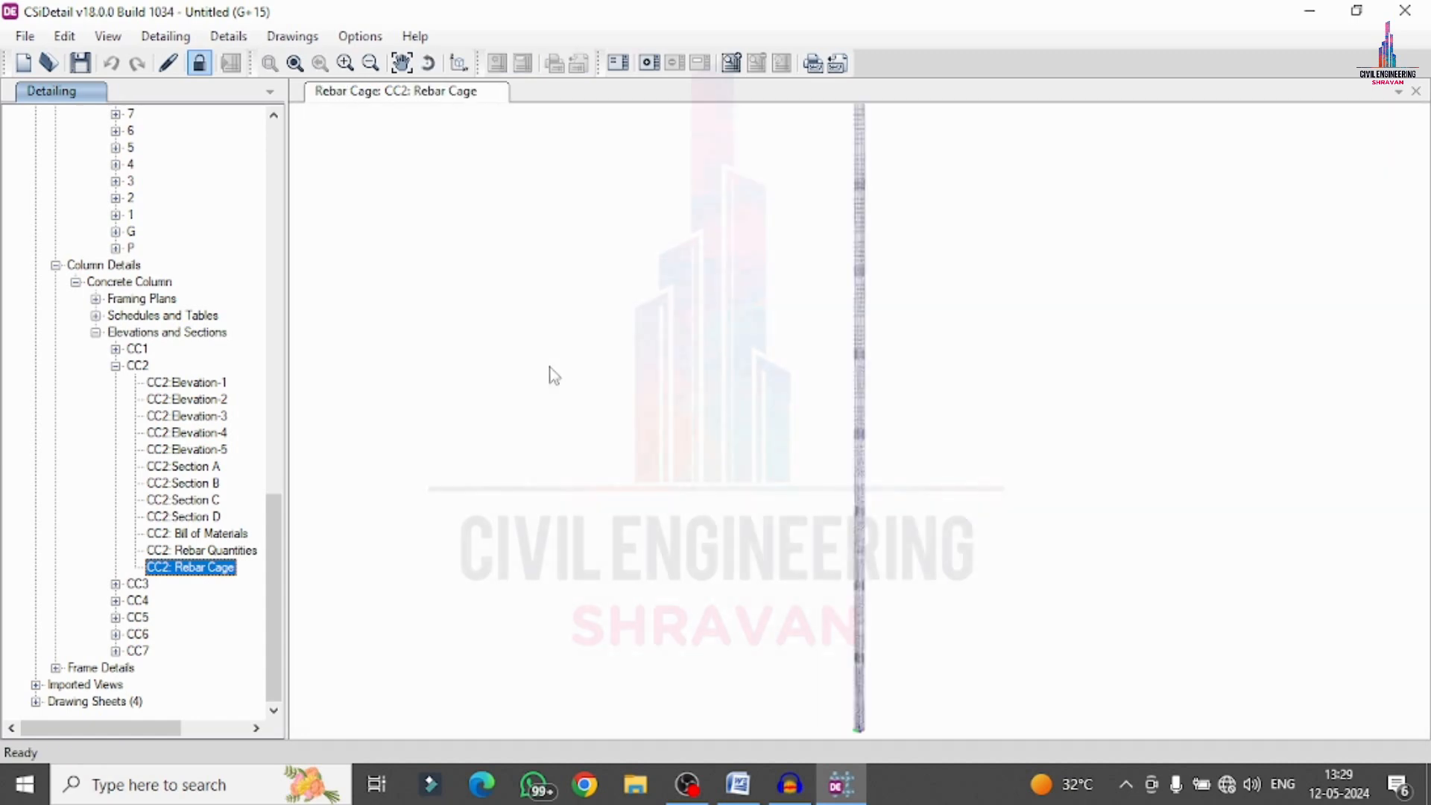
pyautogui.moveTo(885, 293); pyautogui.dragTo(856, 262)
pyautogui.scroll(3, 856, 262)
pyautogui.scroll(3, 787, 315)
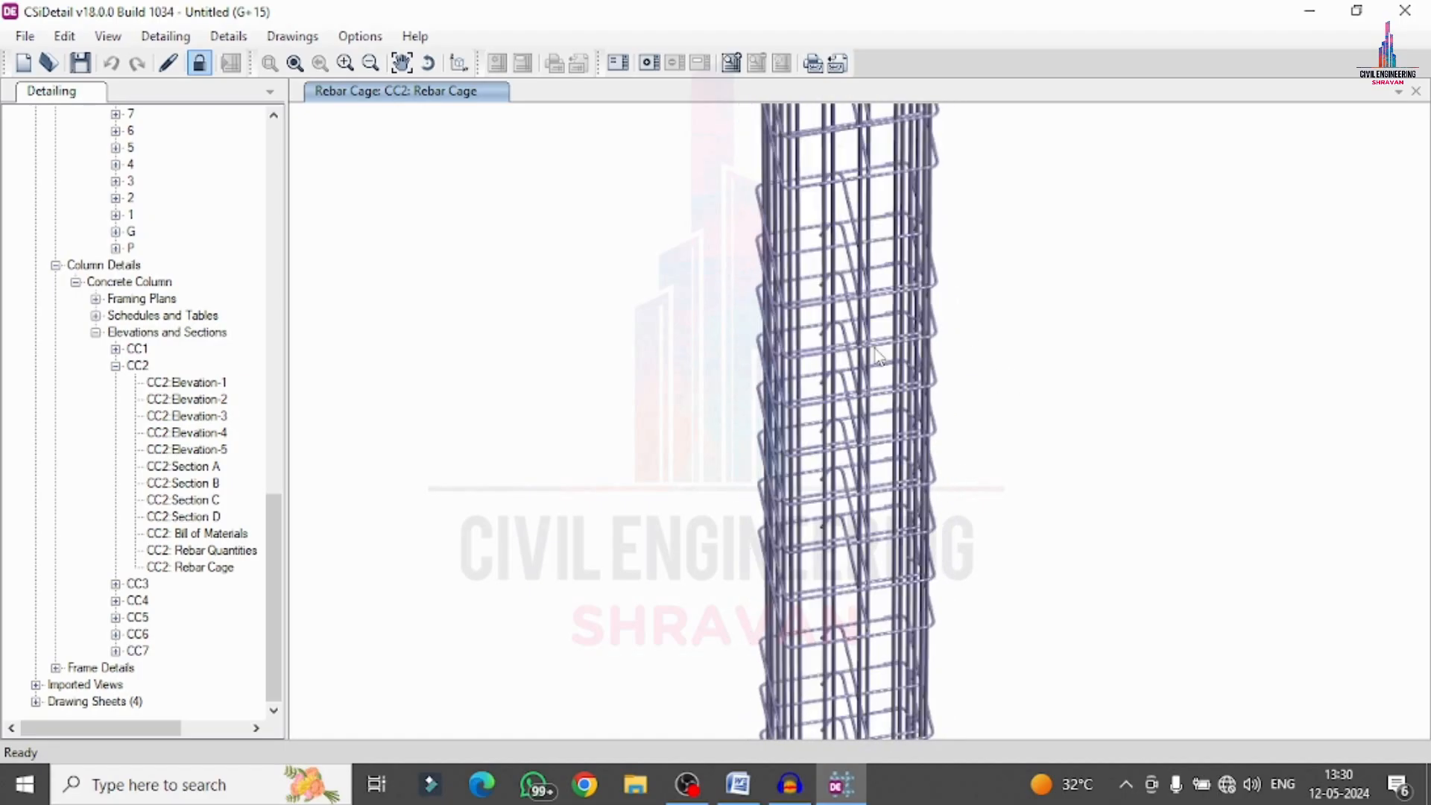
pyautogui.moveTo(788, 315); pyautogui.dragTo(951, 353)
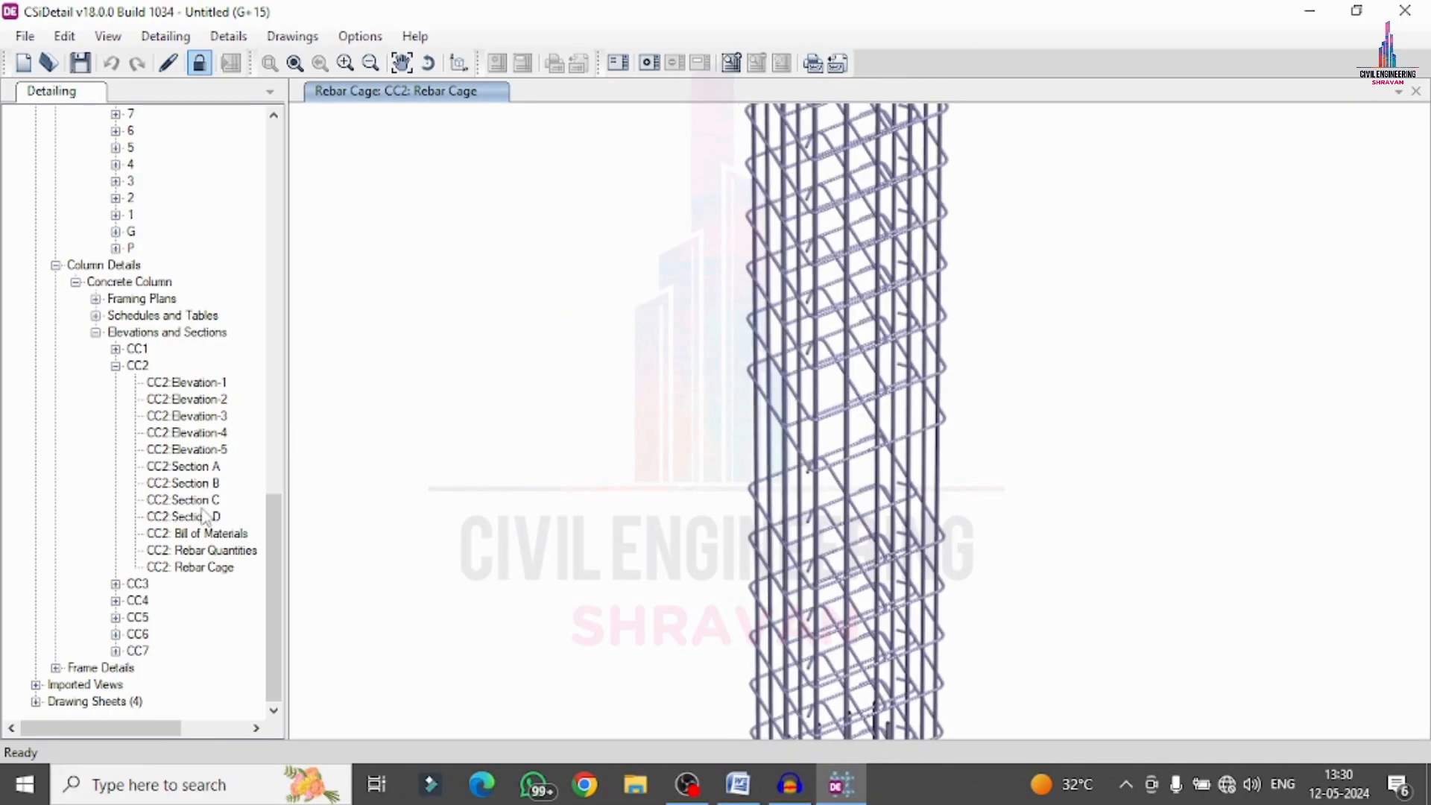
# Close the detailing session and choose to save its detailing files.
pyautogui.click(1405, 10)
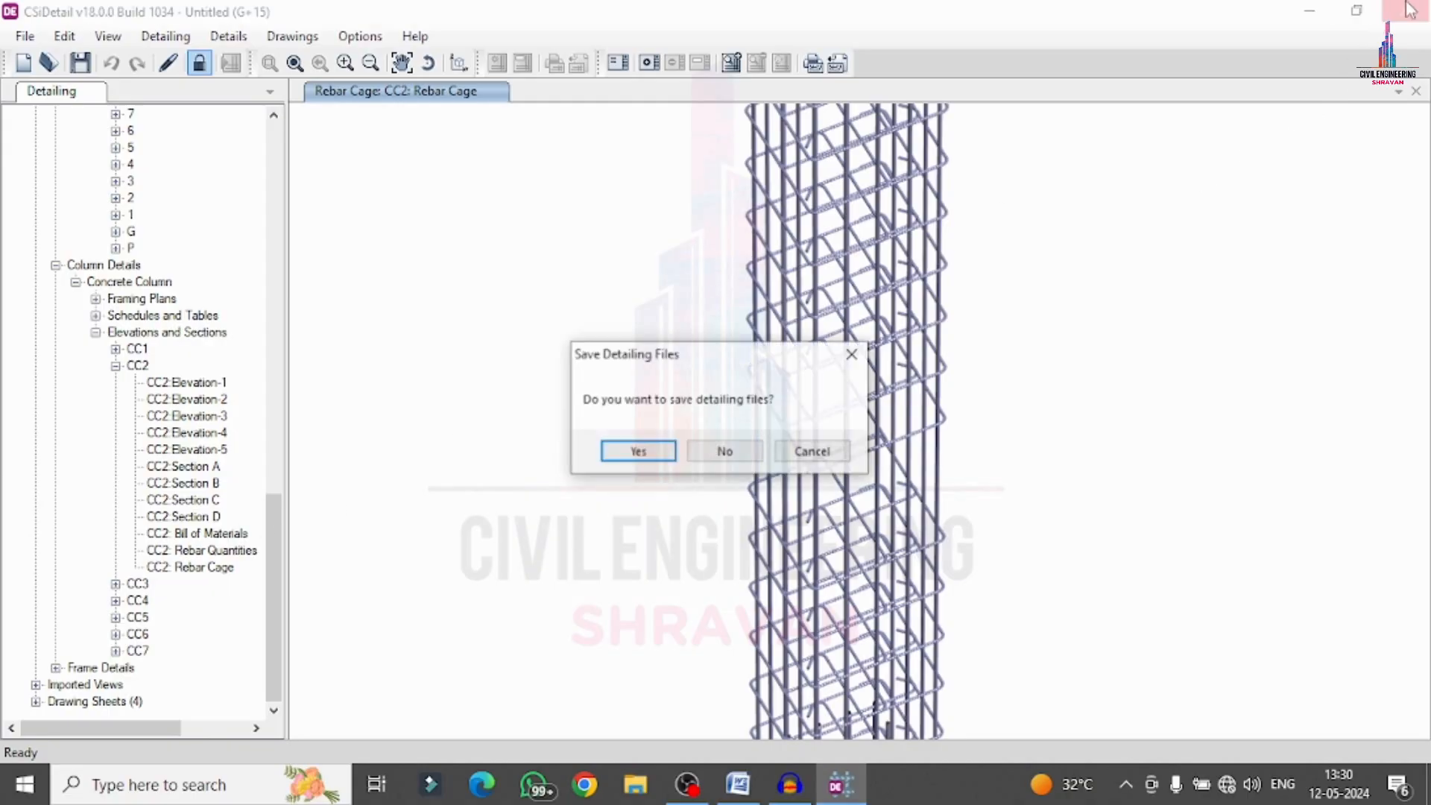
pyautogui.click(638, 452)
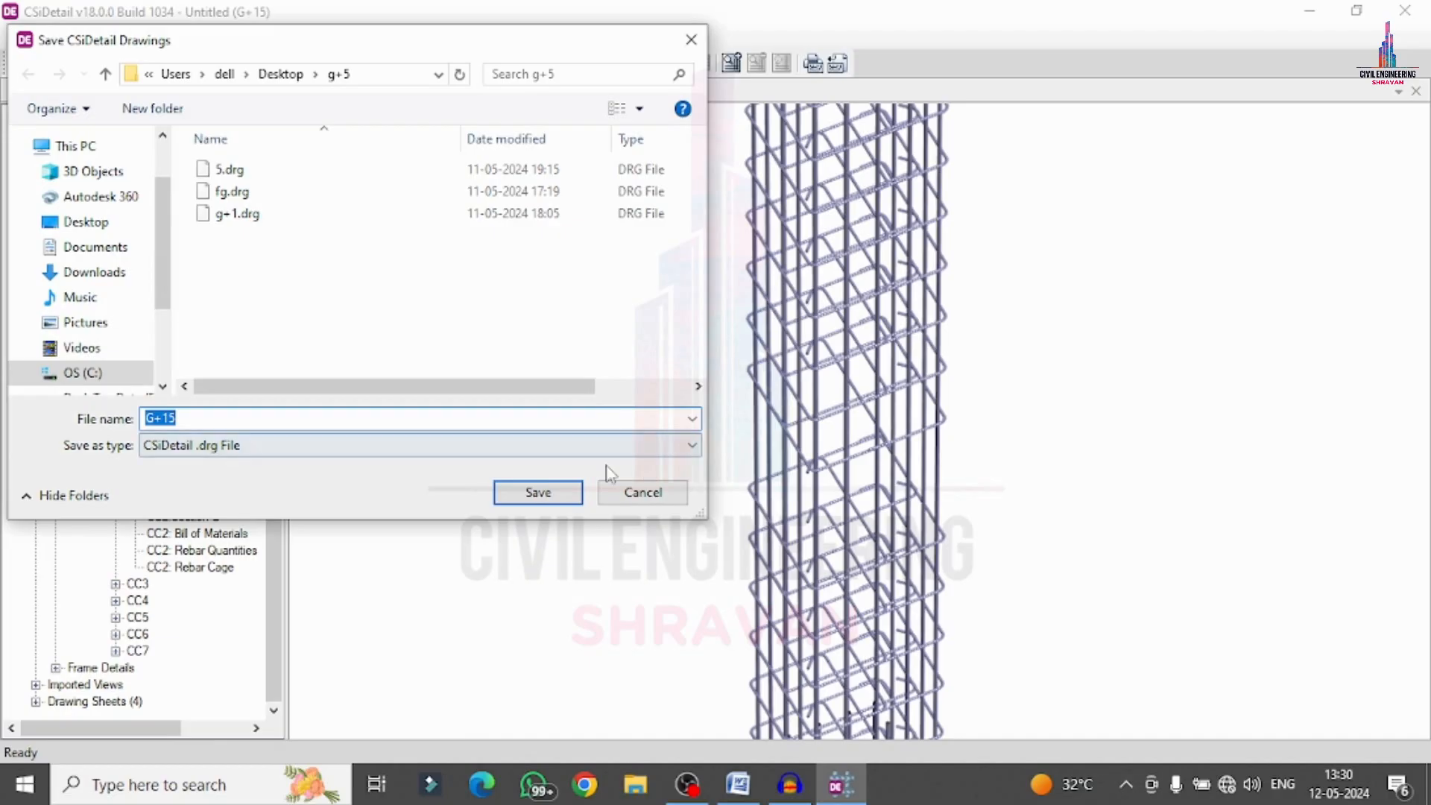